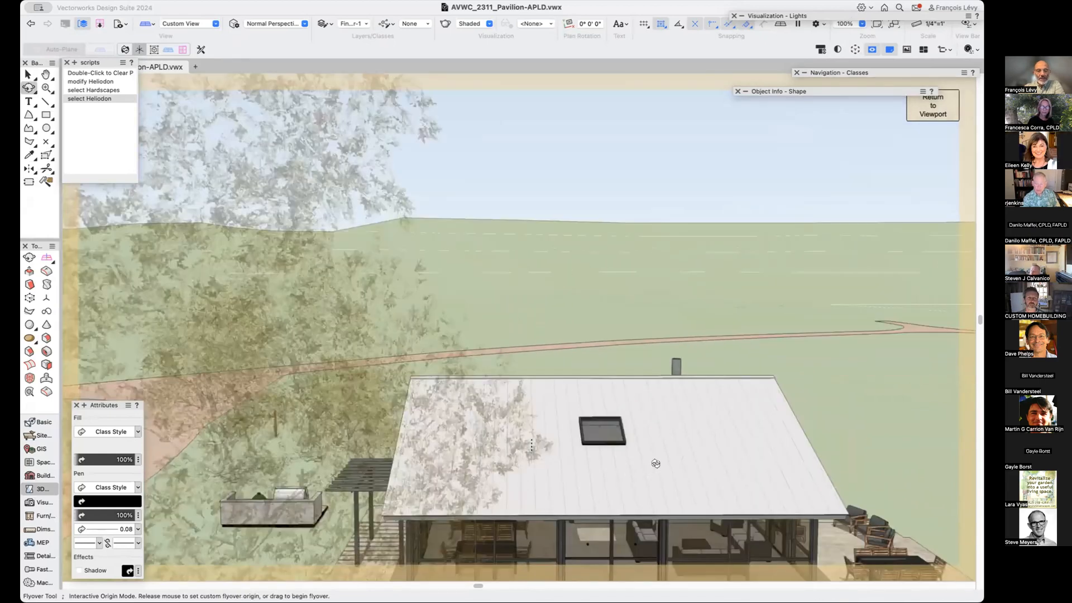
Orbit around the pavilion to examine its roof, glazed walls and surrounding terrace from low and raised viewpoints.
left_click_drag(558, 453, 602, 460)
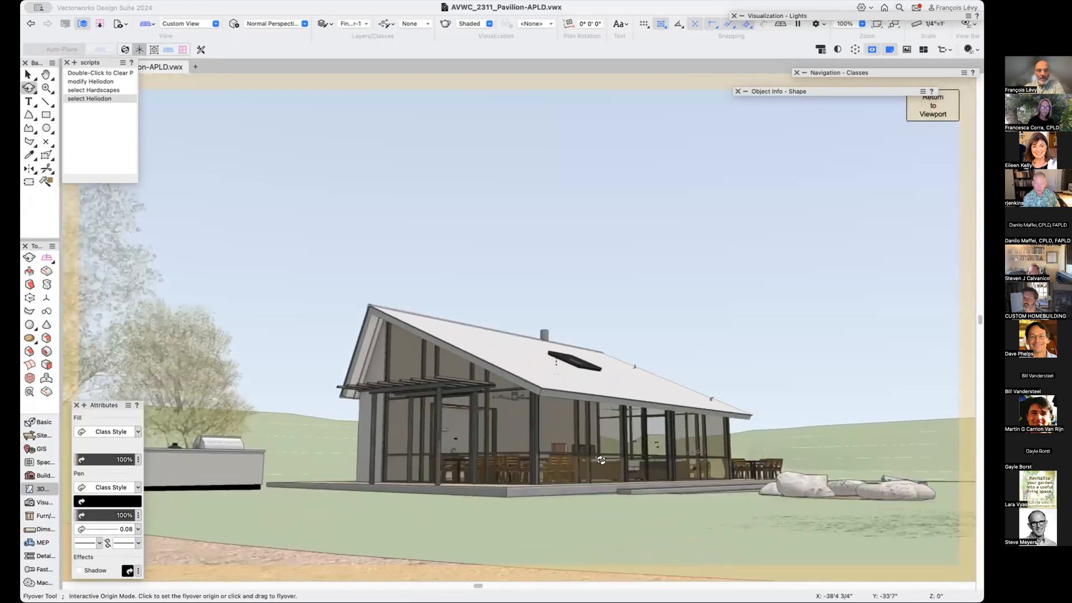
left_click(616, 415)
left_click_drag(612, 421, 622, 464)
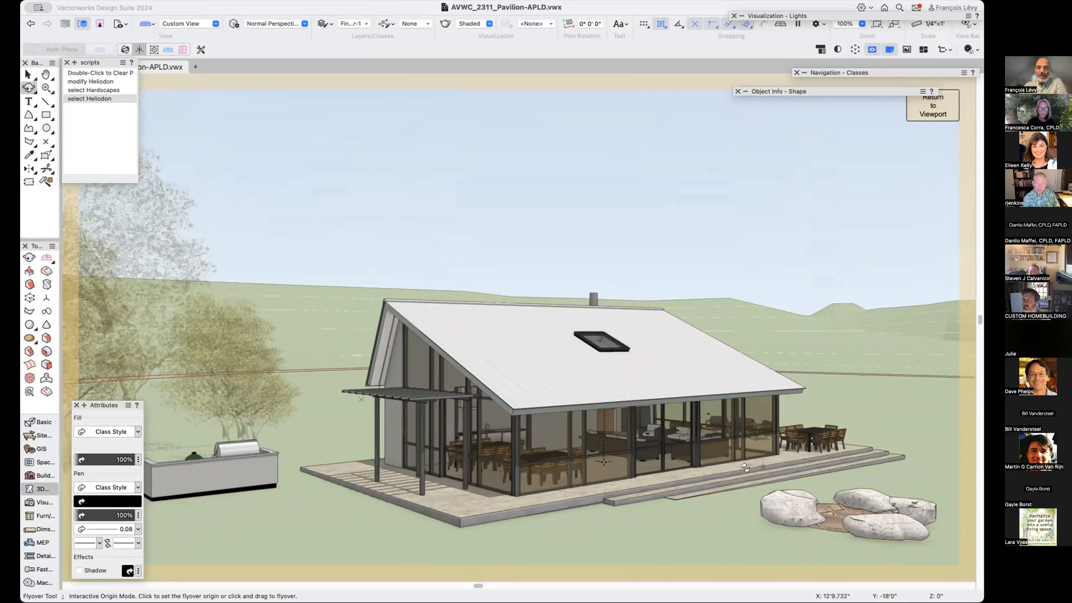
mouse_move(726, 478)
left_mouse_down()
mouse_move(705, 481)
mouse_move(745, 490)
mouse_move(722, 494)
mouse_move(726, 472)
left_mouse_up()
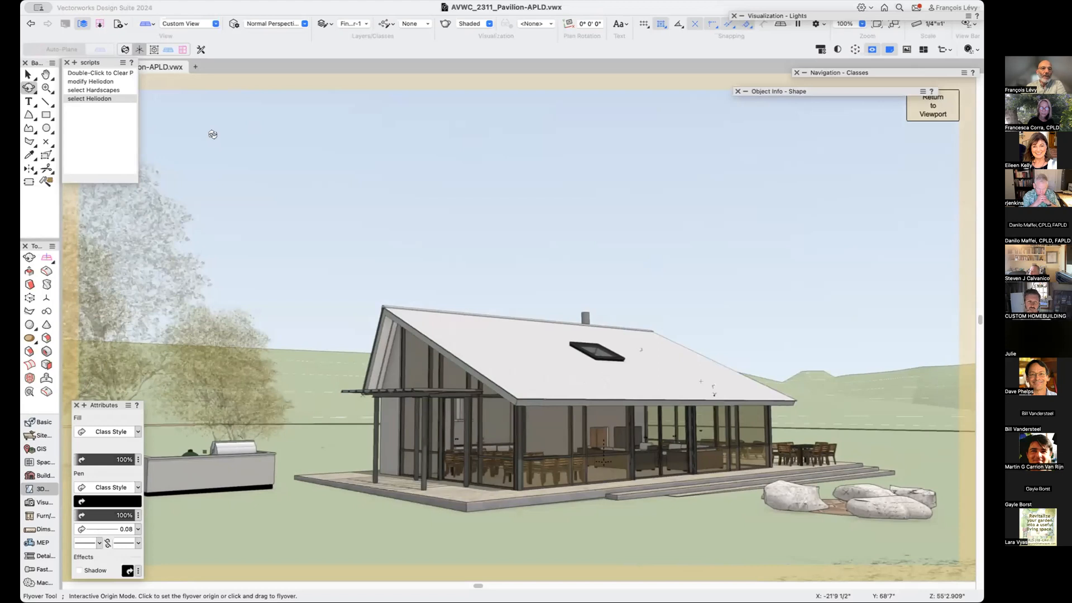
Switch to the saved view "01 site perspective" and examine the terrain, river and access roads from several angles.
left_click(119, 24)
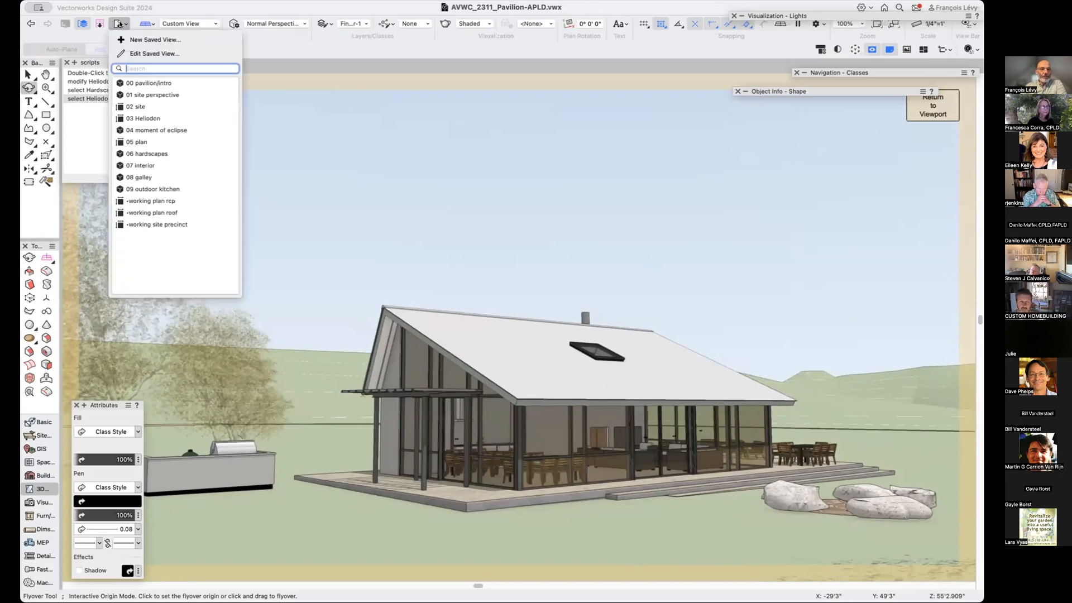
left_click(160, 94)
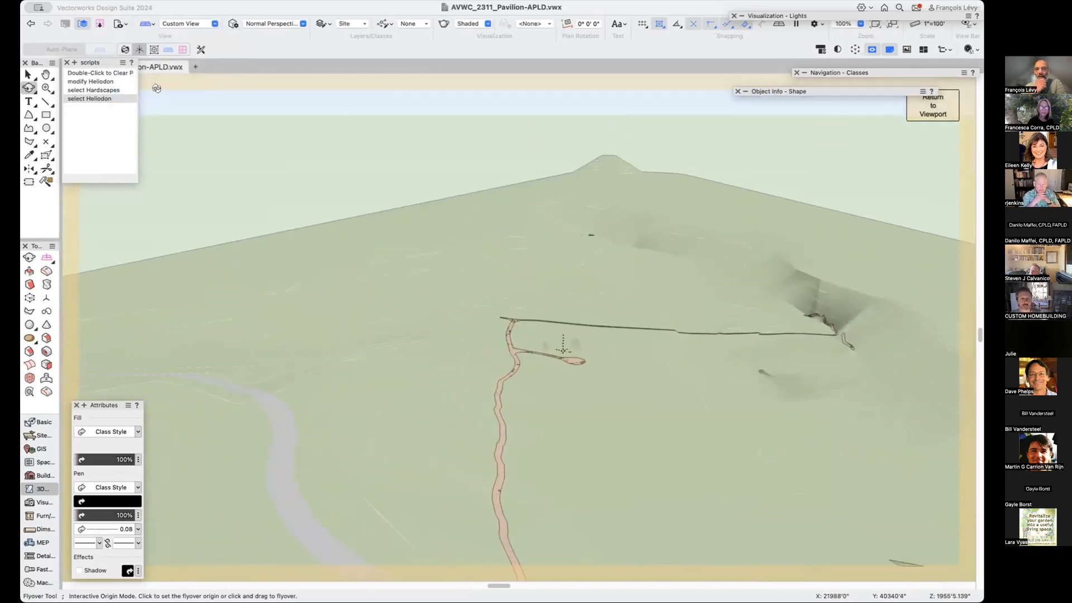
left_click(495, 365)
left_click_drag(580, 356, 438, 482)
scroll(654, 306, "down", 10)
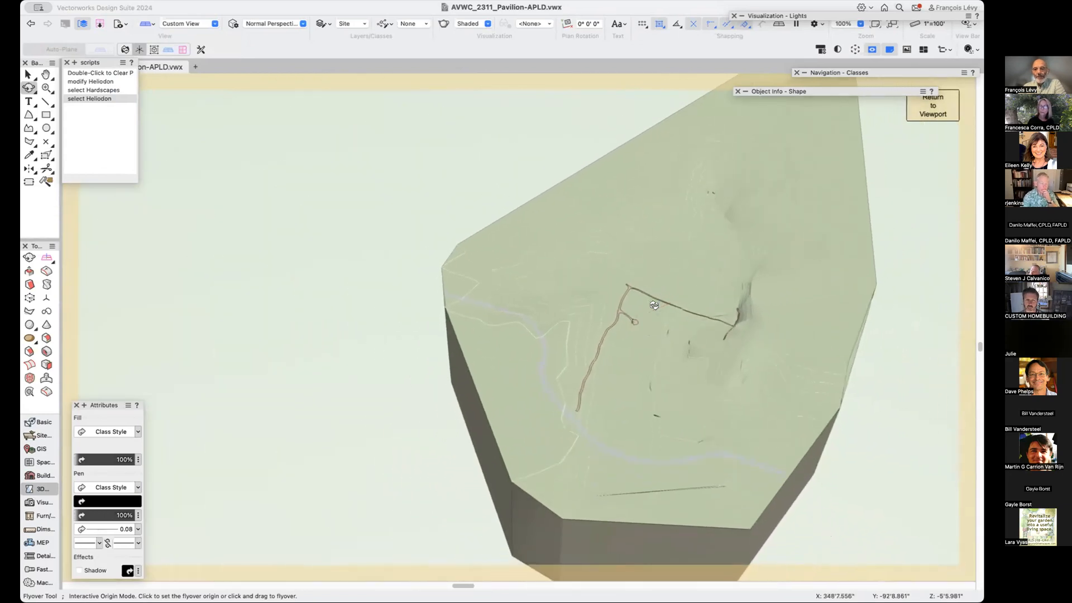
left_click_drag(654, 306, 646, 331)
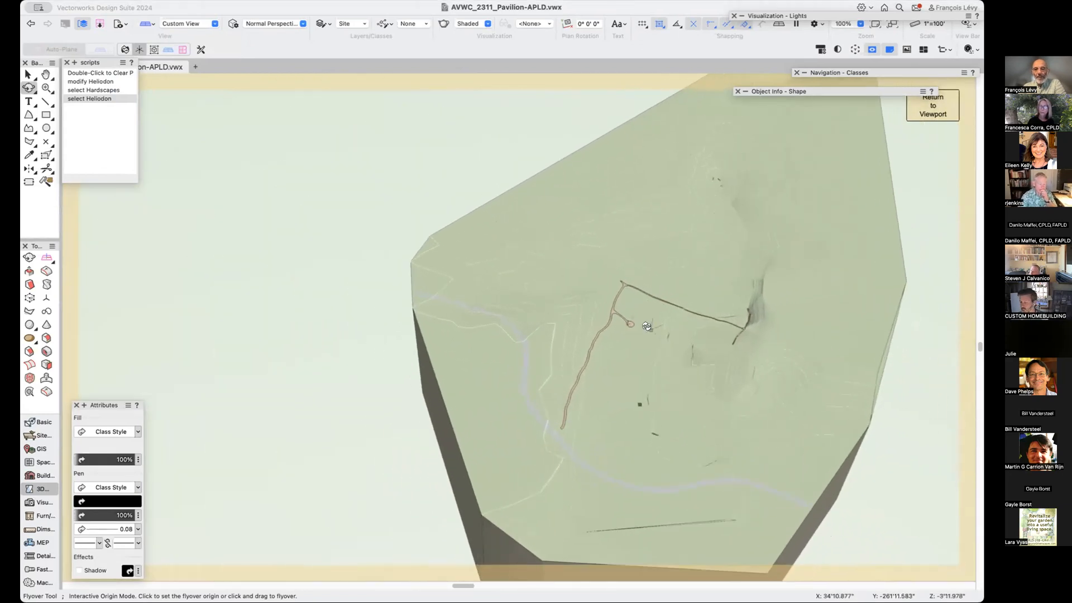
scroll(646, 339, "up", 5)
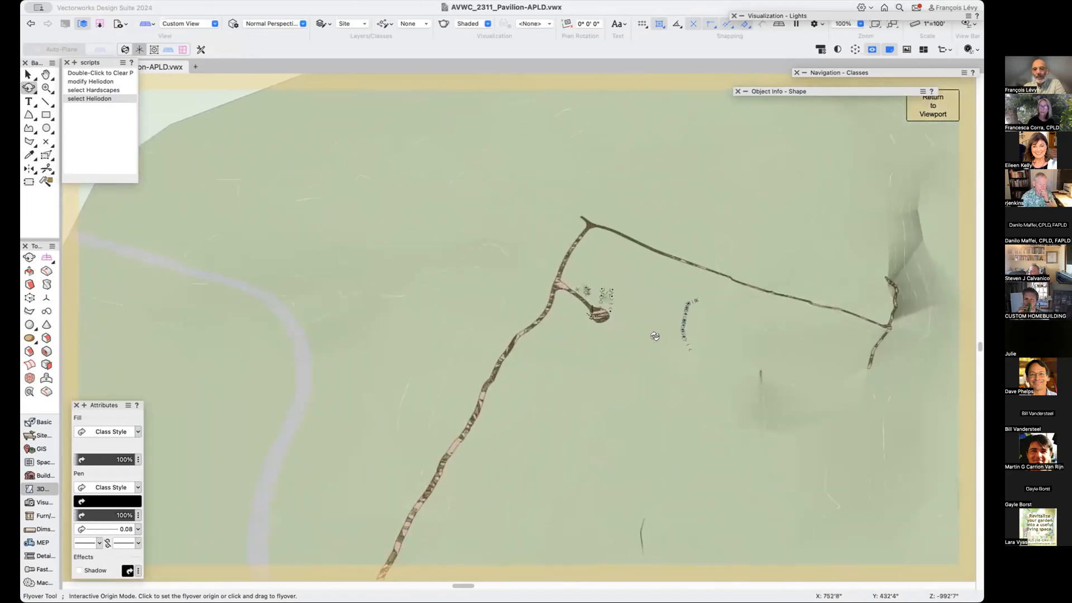
left_click_drag(672, 350, 677, 328)
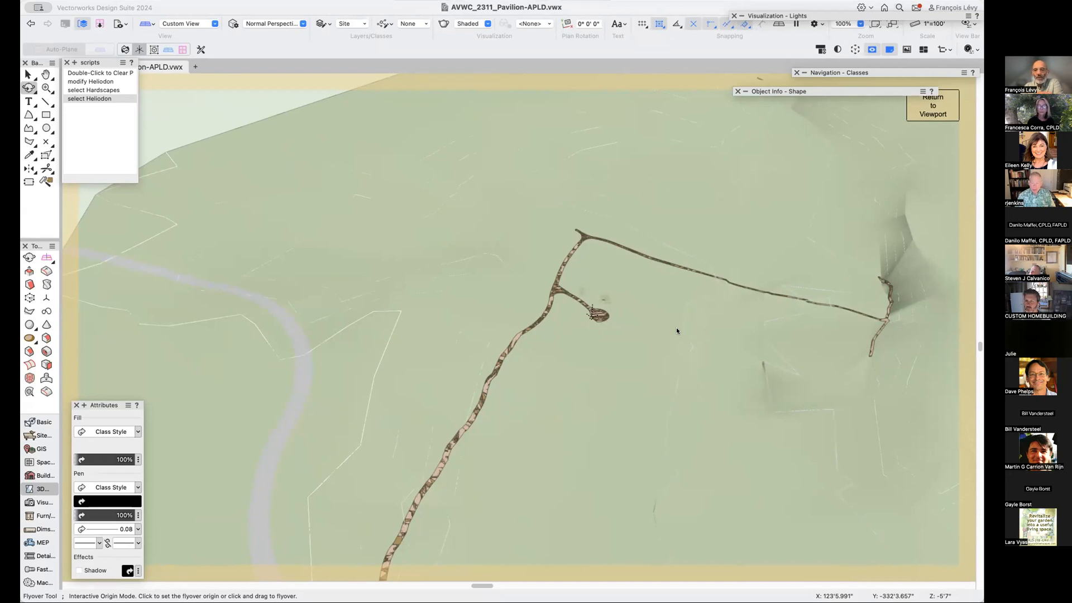
left_click(680, 329)
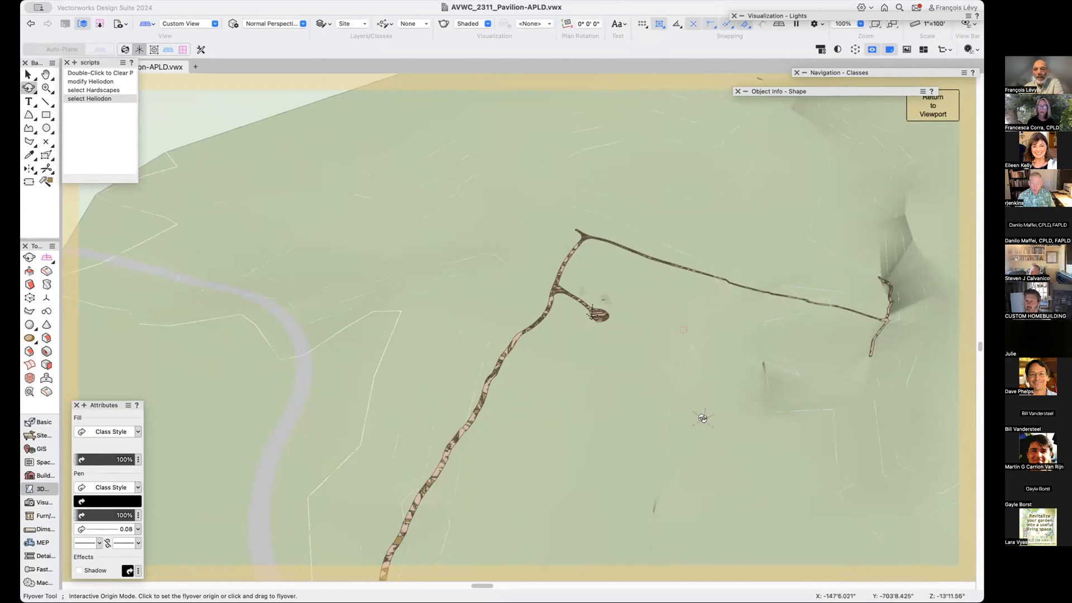
mouse_move(682, 394)
left_mouse_down()
mouse_move(655, 401)
mouse_move(647, 383)
mouse_move(581, 375)
left_mouse_up()
Switch to the saved view "02 site" and highlight the property boundary, followed by the curving double line along its western side.
left_click(119, 23)
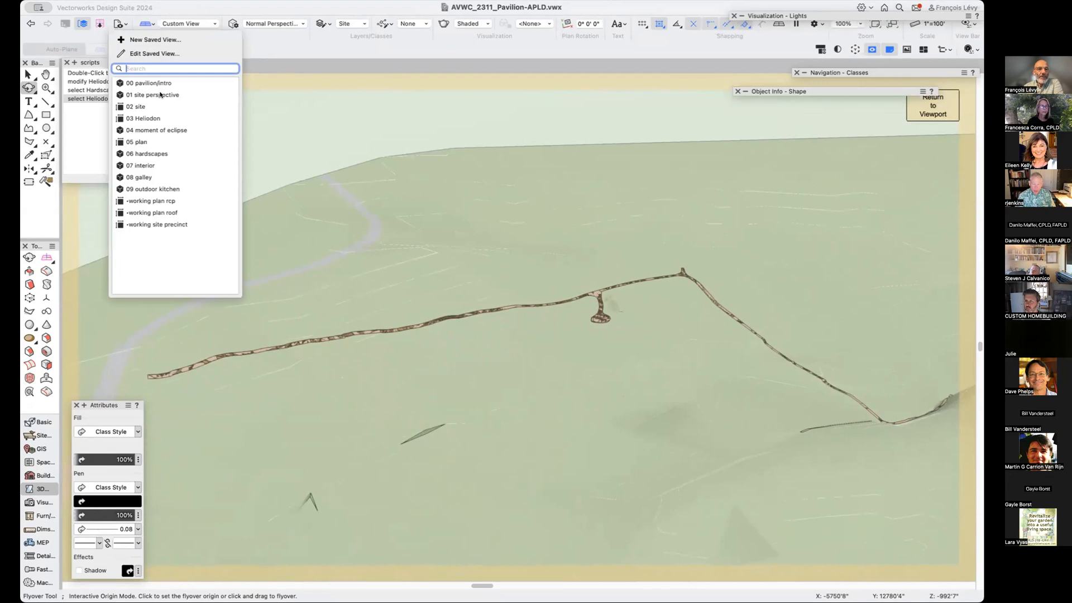
left_click(137, 107)
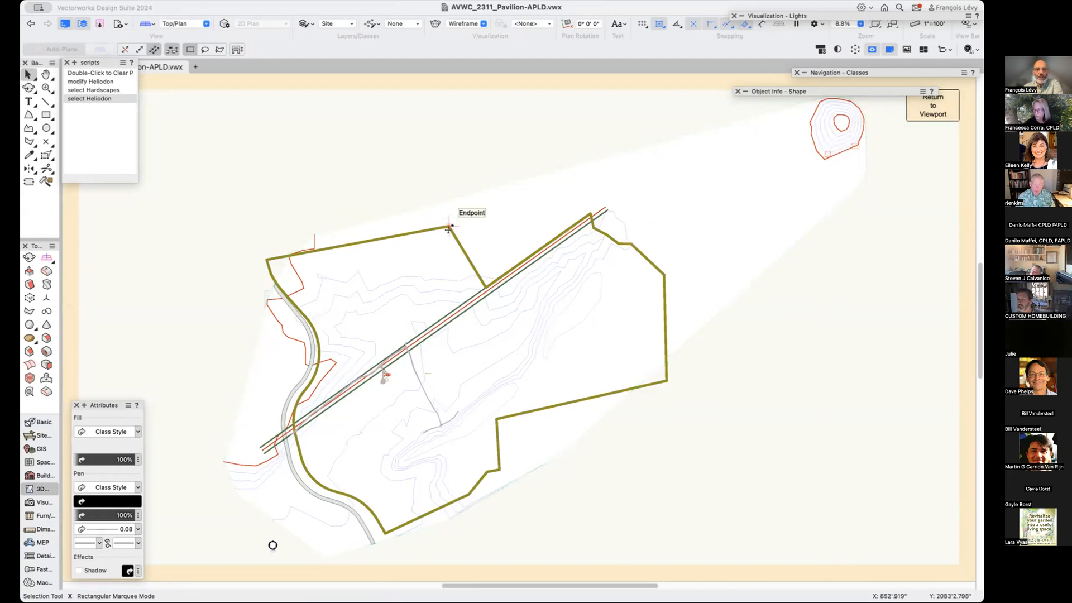
left_click(596, 291)
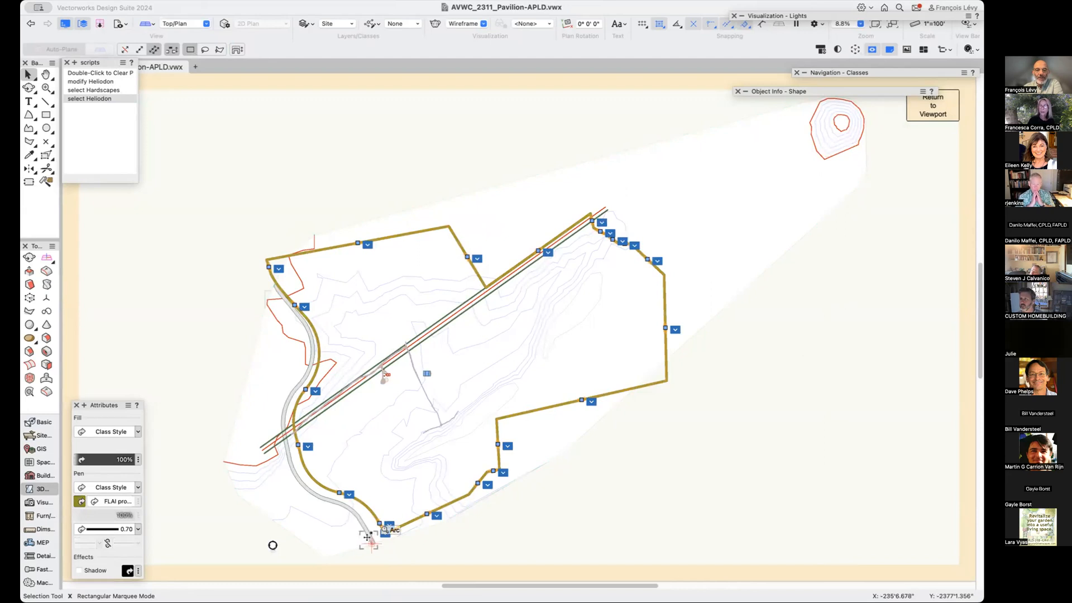
left_click(367, 537)
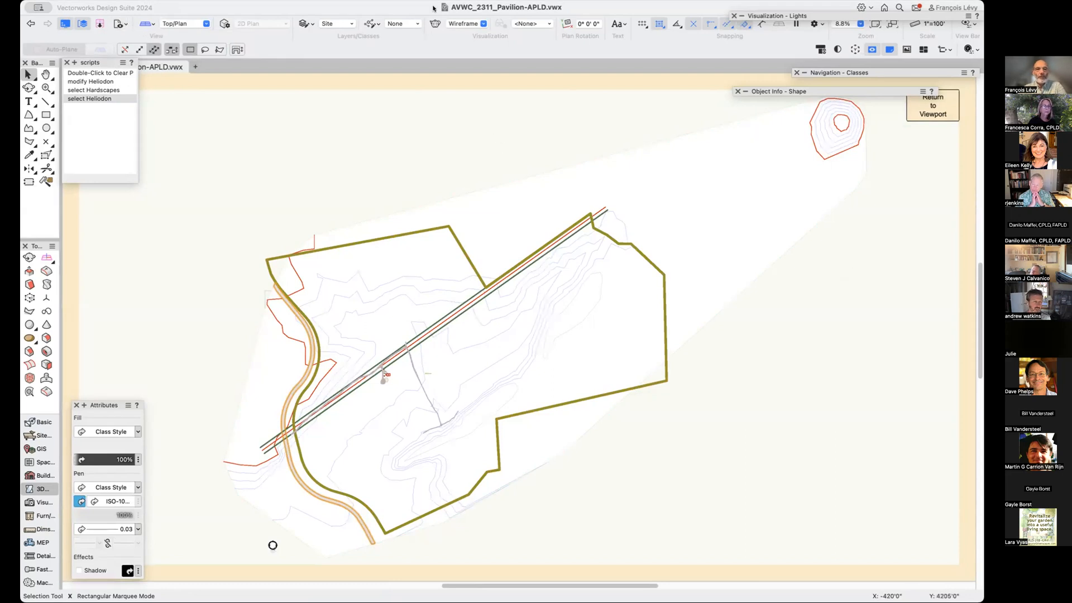
Switch to the saved view "03 Heliodon" and select the heliodon to show its object properties.
left_click(122, 24)
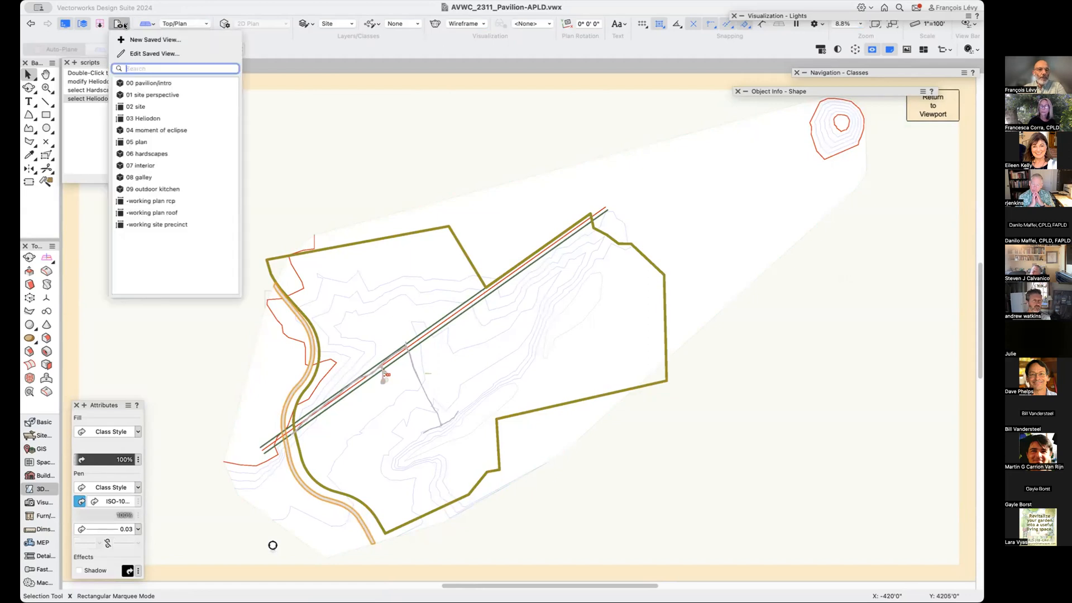
left_click(147, 118)
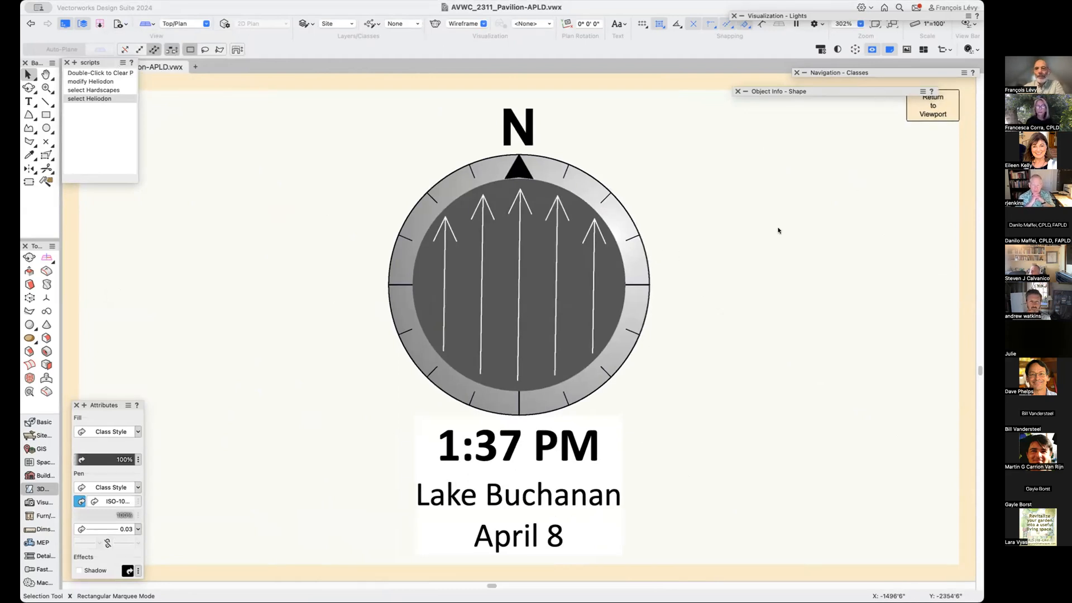
left_click(628, 323)
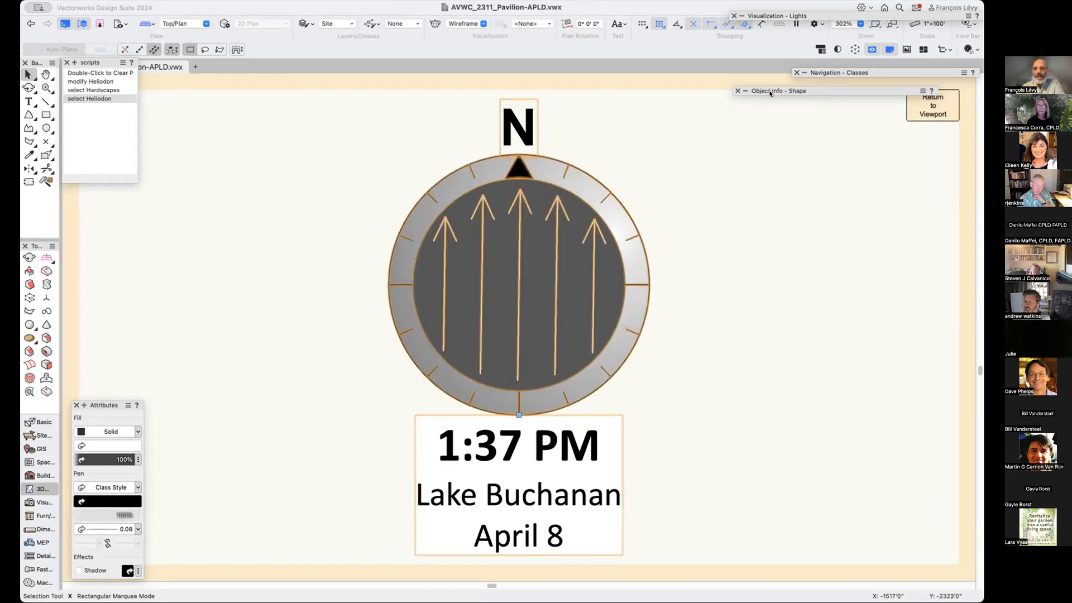
mouse_move(769, 92)
Review the heliodon's location settings and the list of USA cities, and close the settings without making changes.
left_click(835, 213)
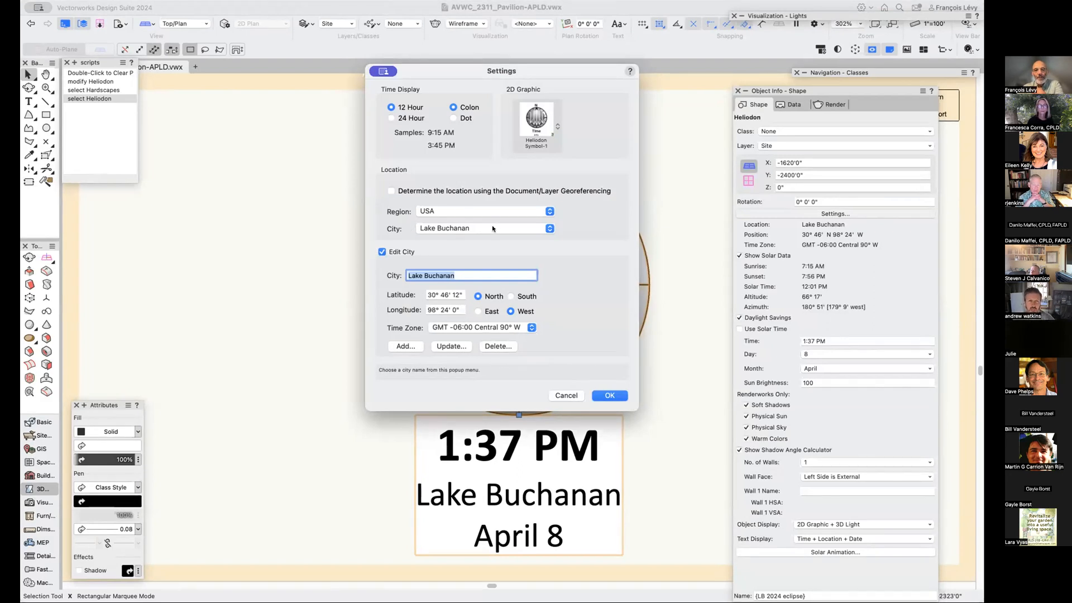
left_click(511, 228)
scroll(510, 228, "up", 5)
scroll(511, 227, "down", 5)
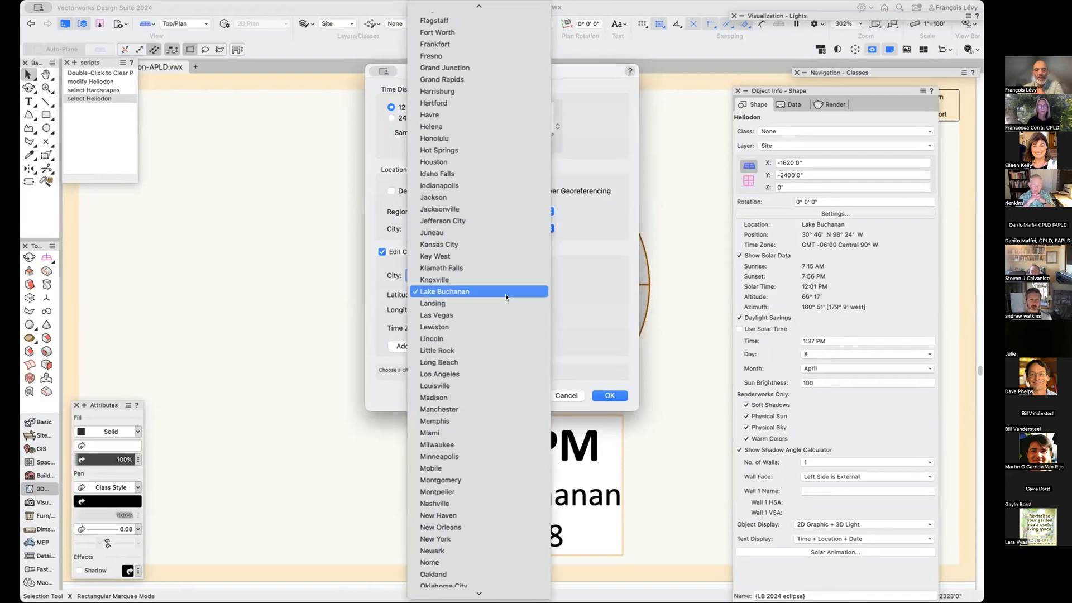
left_click(581, 293)
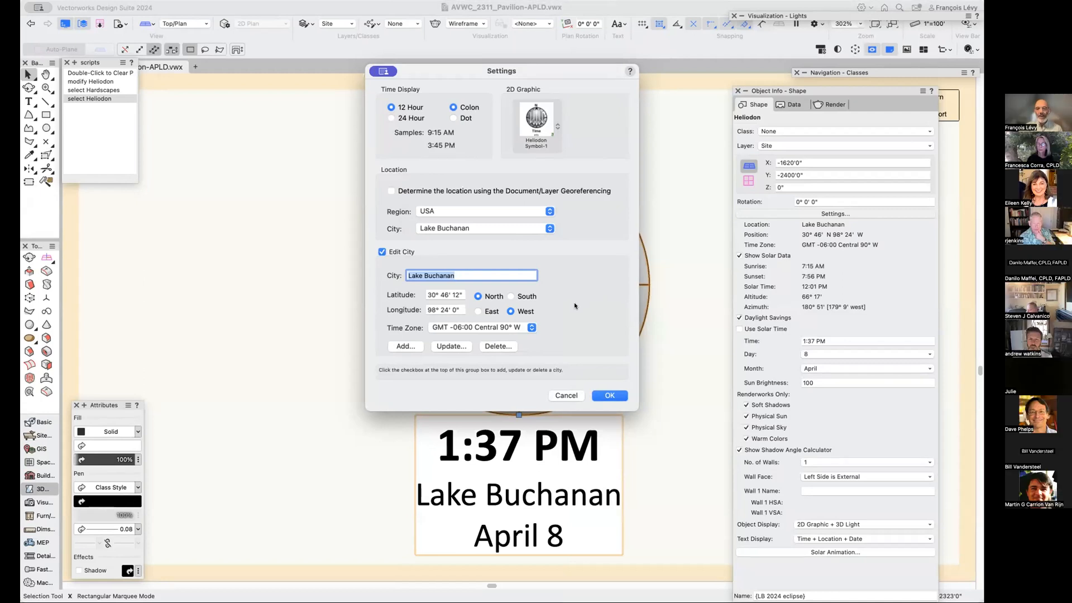
left_click(566, 395)
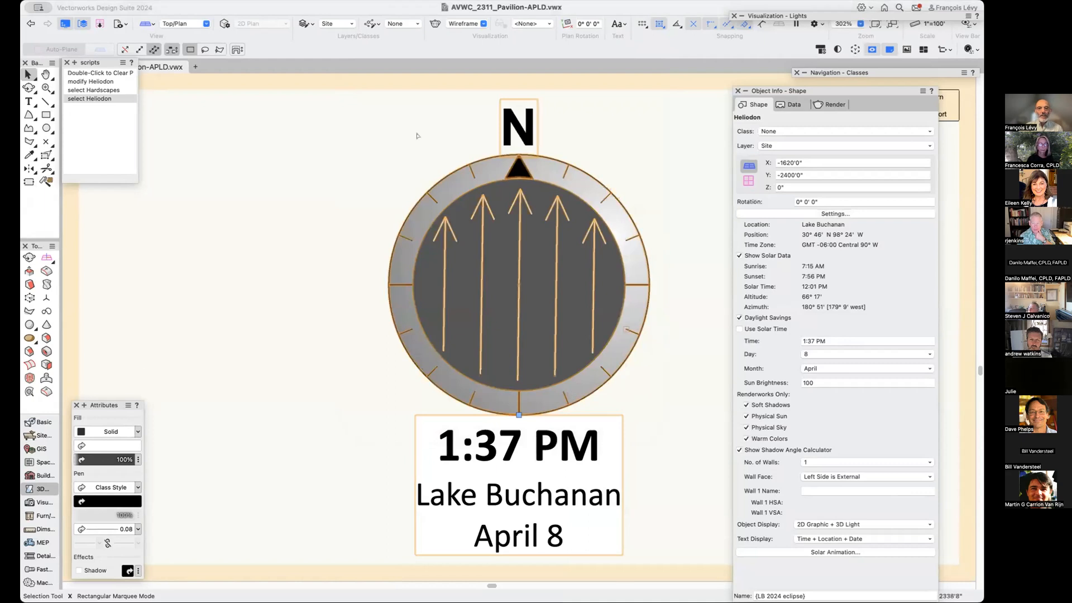
Switch to the saved view "04 moment of eclipse" and examine the pavilion's roof, skylight and chimney from above, clear of the object properties.
left_click(119, 25)
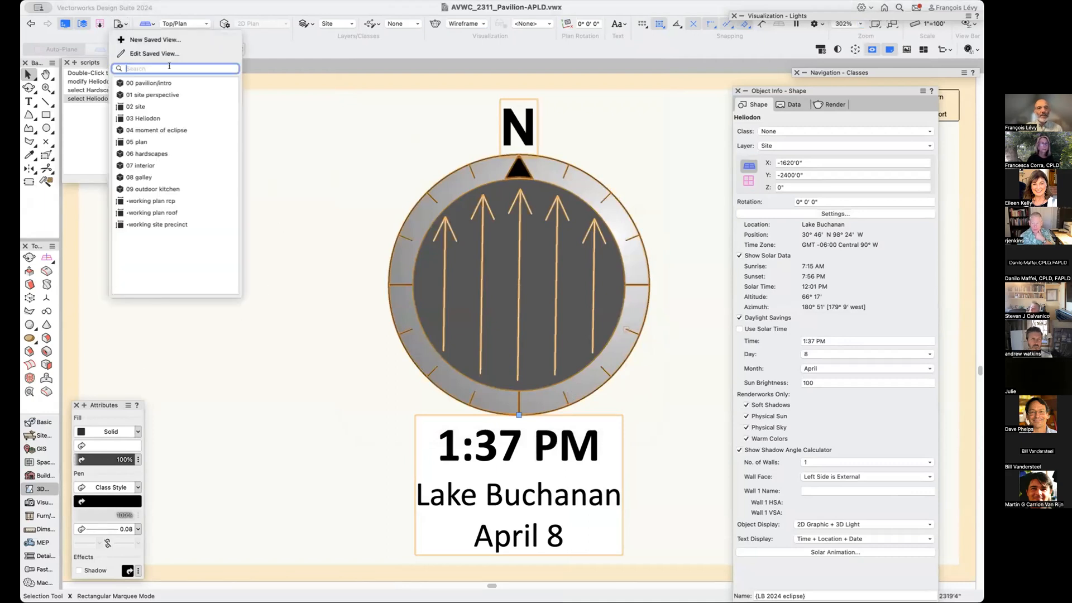
left_click(181, 131)
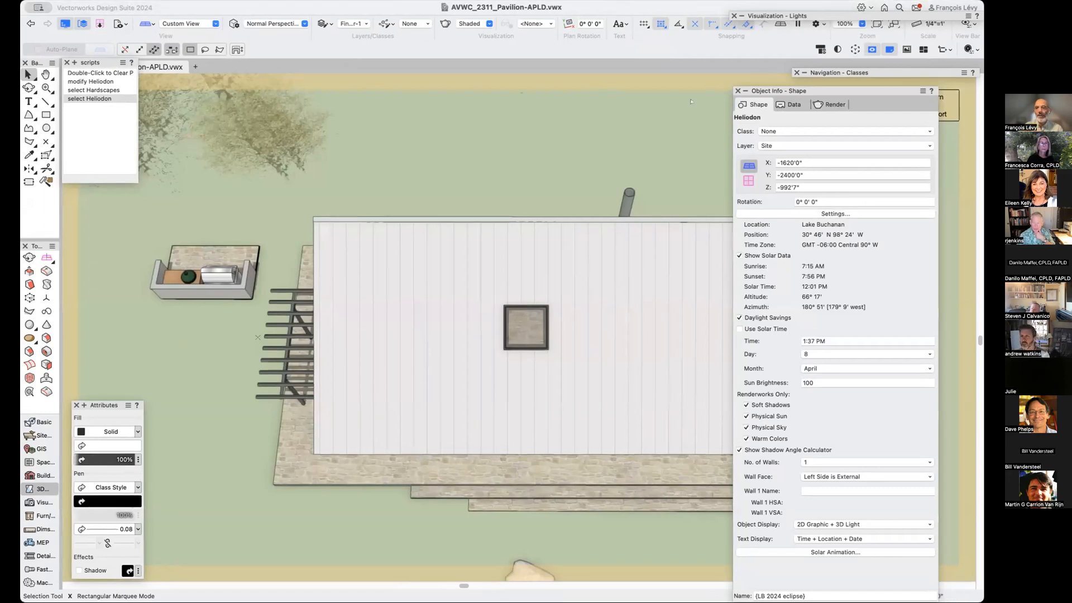
double_click(788, 92)
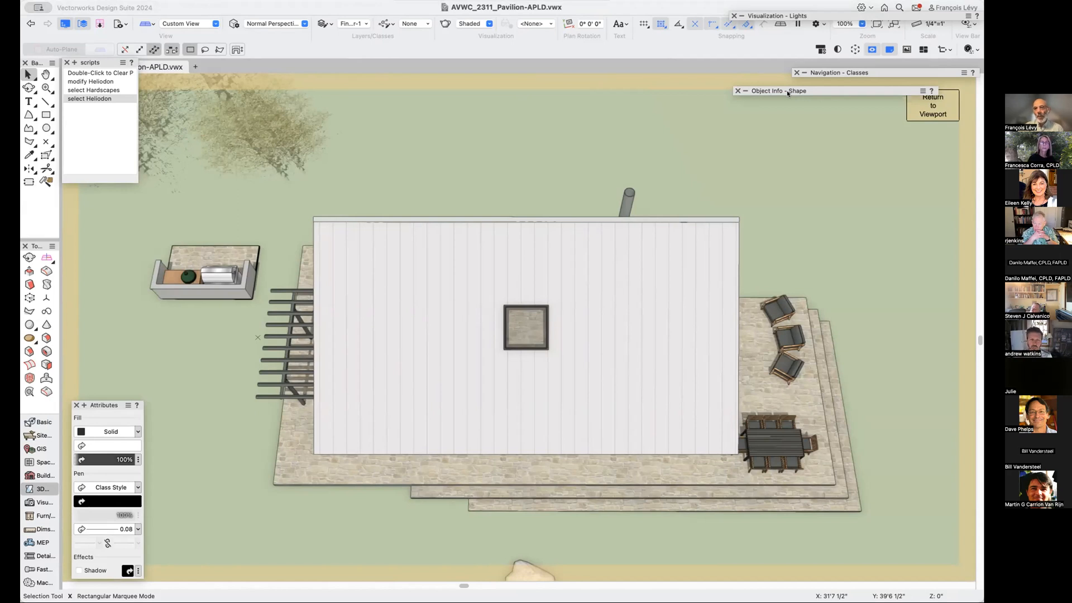
double_click(787, 91)
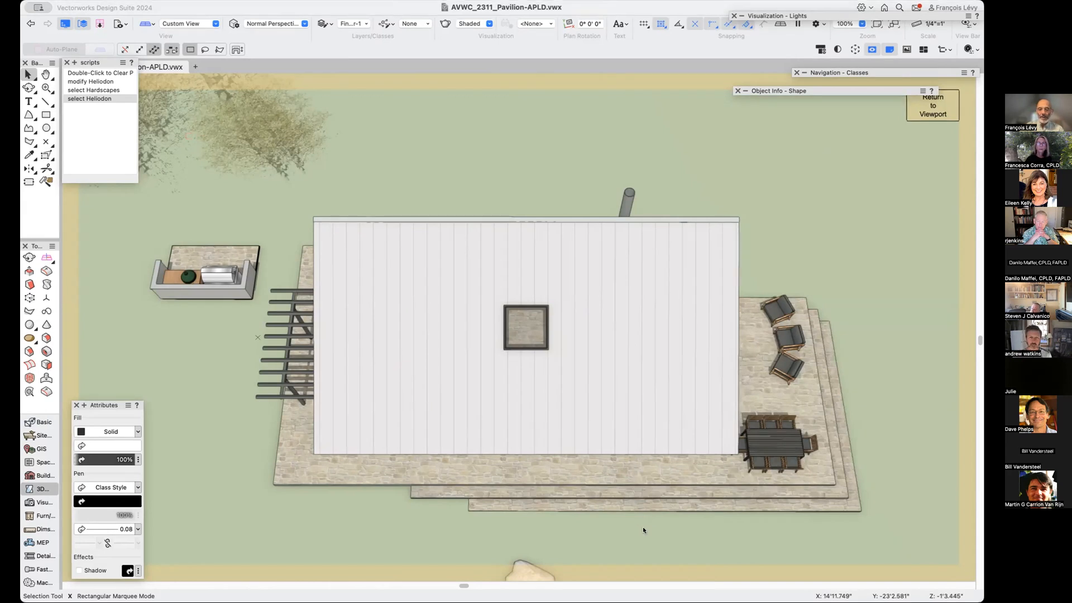
key("shift+c")
left_click_drag(644, 435, 567, 307)
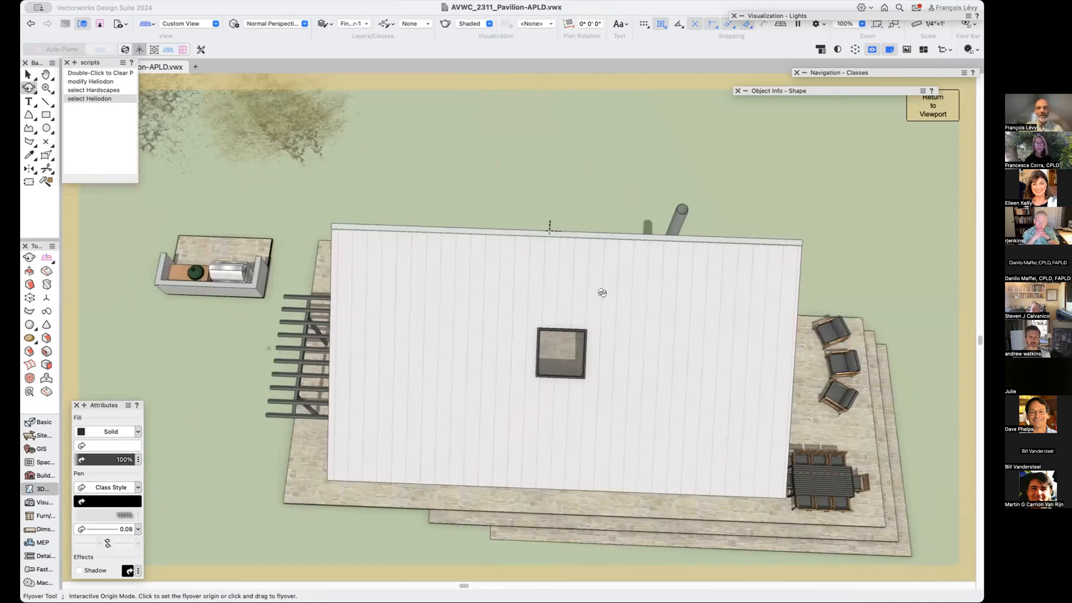
mouse_move(551, 228)
left_mouse_down()
mouse_move(534, 230)
mouse_move(437, 107)
mouse_move(391, 108)
mouse_move(440, 162)
mouse_move(386, 144)
mouse_move(528, 189)
left_mouse_up()
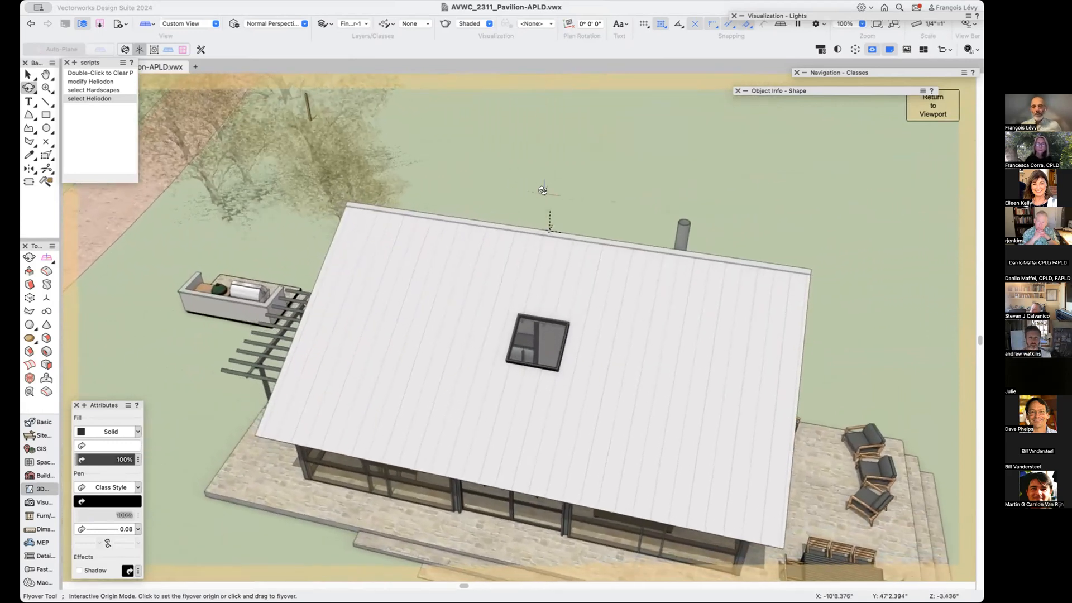
Review the selected heliodon's solar data, date and time in its object properties, and collapse them again.
left_click(832, 71)
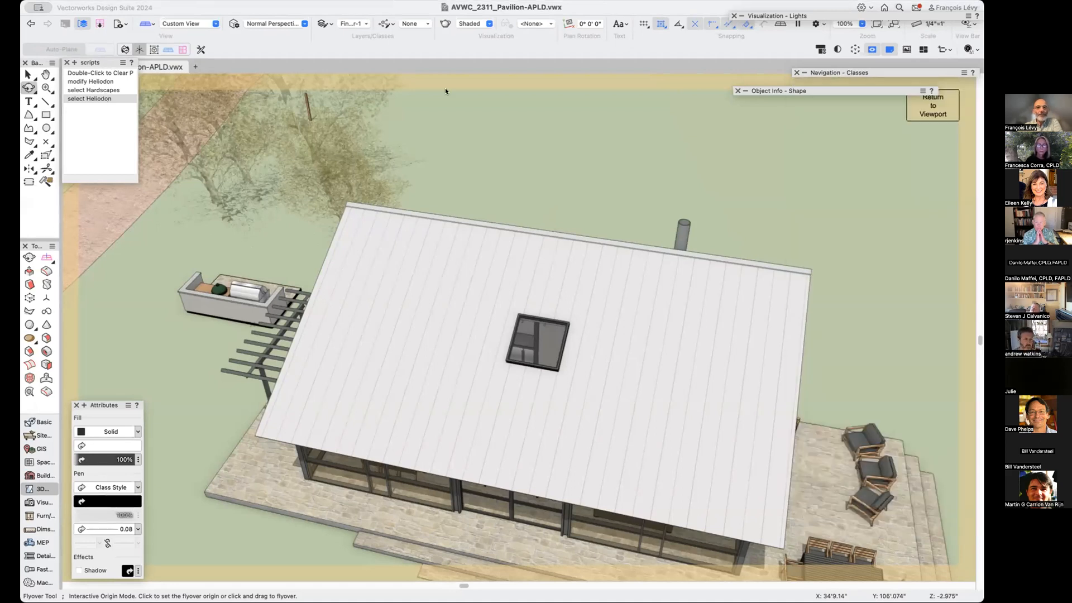
mouse_move(755, 88)
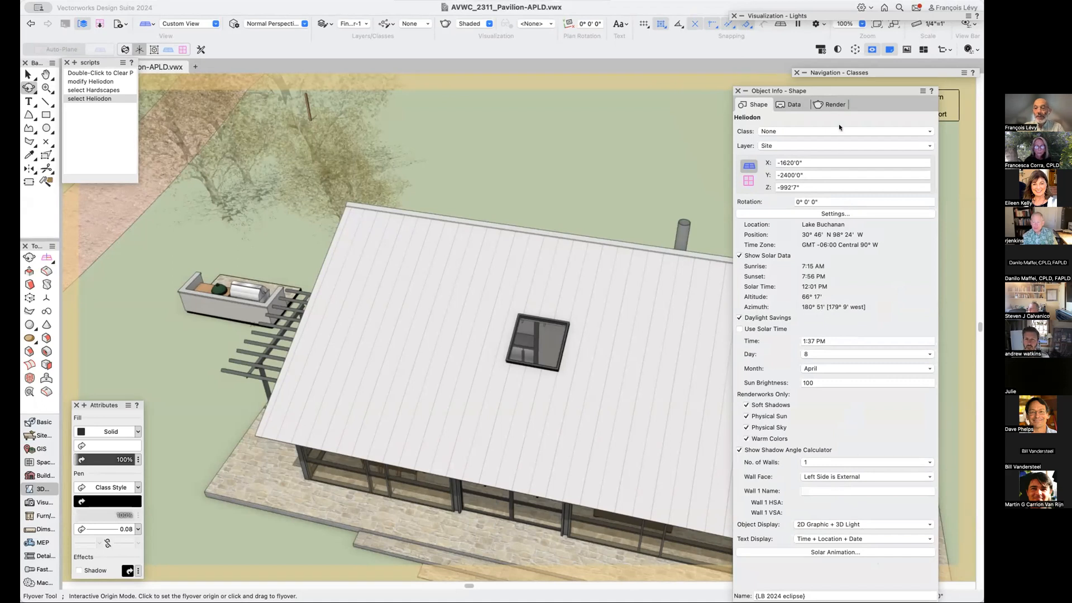
double_click(837, 91)
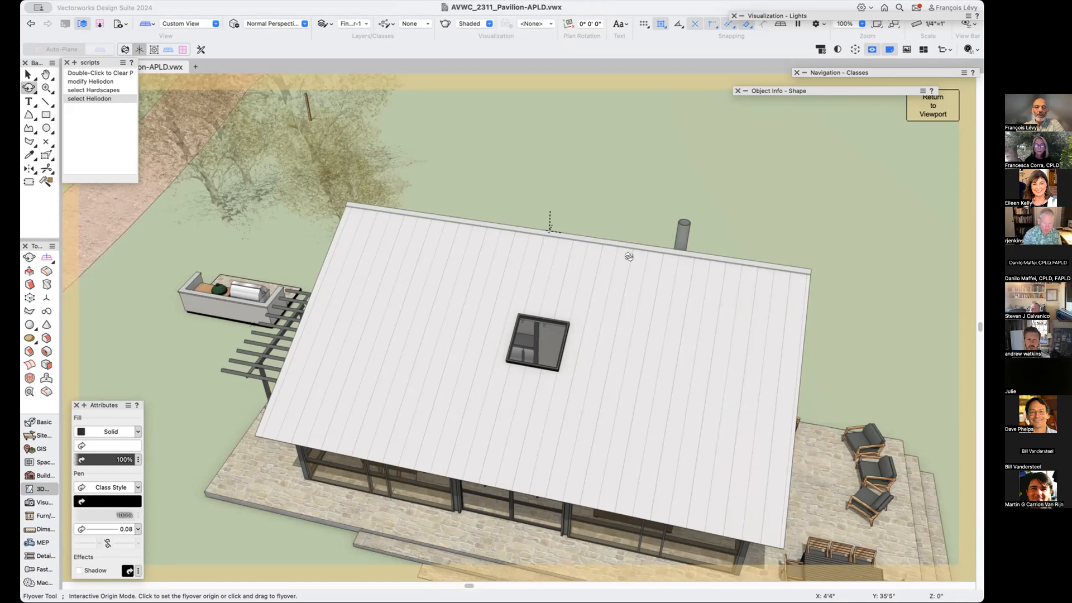
Orbit the pavilion to examine its long glazed side, furnished terrace and the stone fire pit.
left_click_drag(654, 314, 489, 223)
left_click_drag(488, 223, 814, 350)
left_click_drag(809, 445, 629, 447)
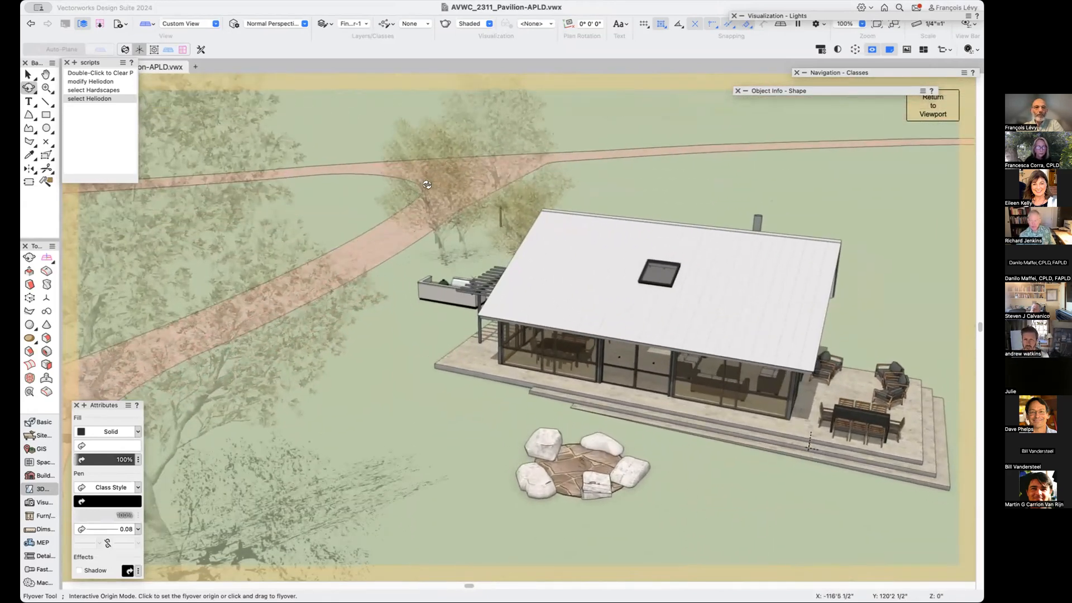
Switch to the saved view "05 plan" and examine the pavilion's interior layout up close.
left_click(120, 24)
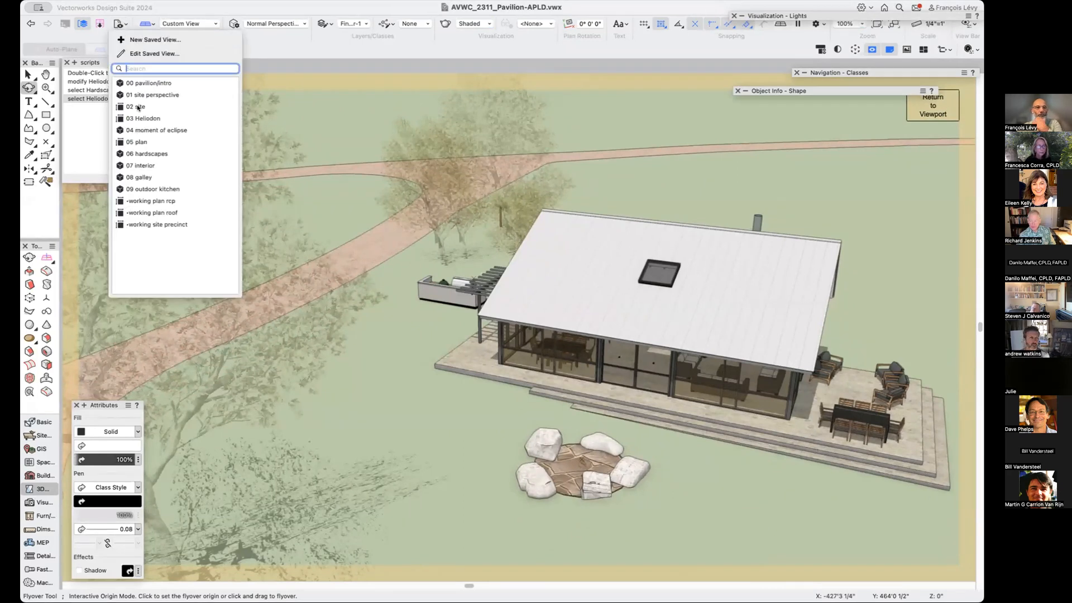
left_click(137, 142)
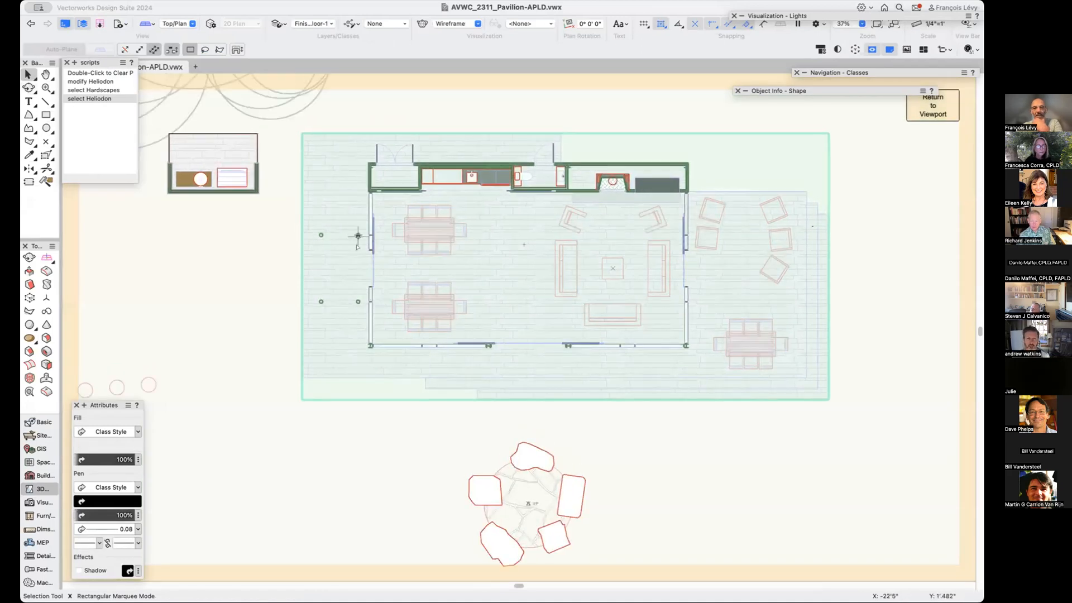
key("c")
left_click_drag(346, 120, 728, 385)
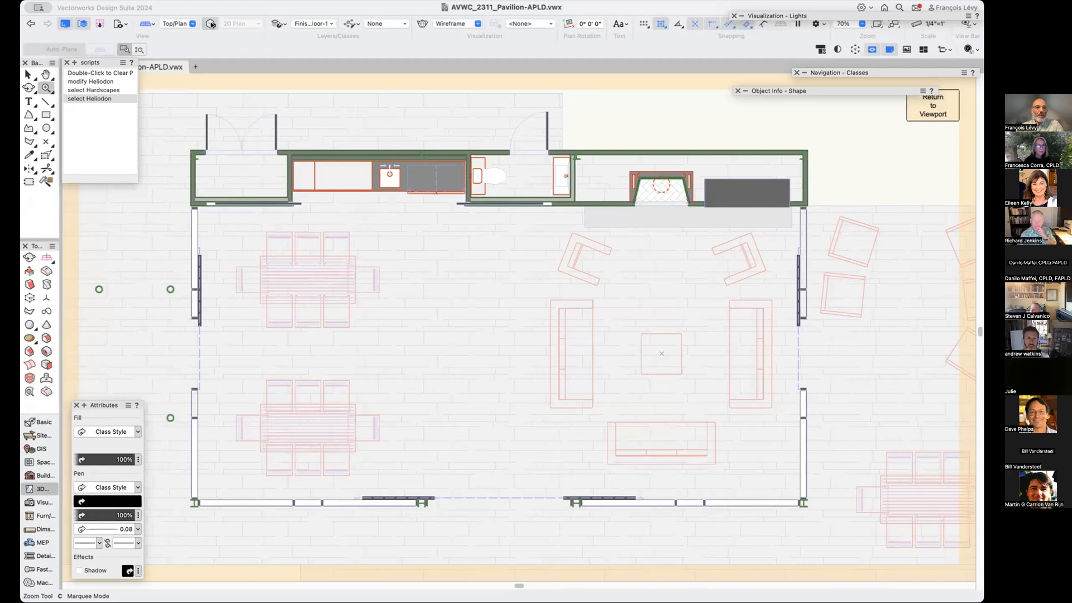
Switch to the saved view "00 pavilion/intro" and examine the glazed gable-end wall up close.
left_click(126, 26)
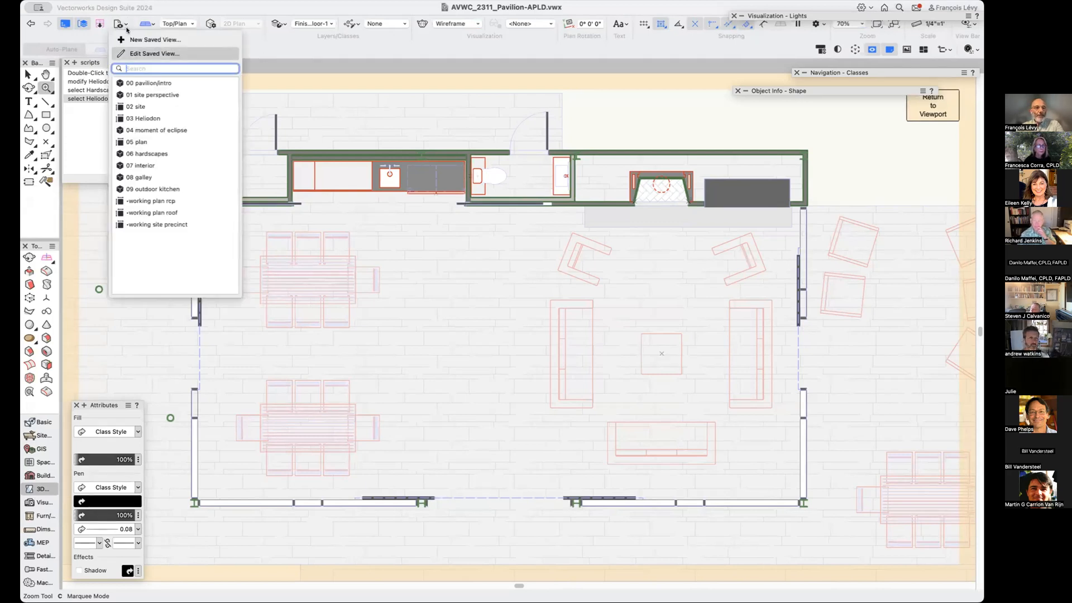
left_click(150, 83)
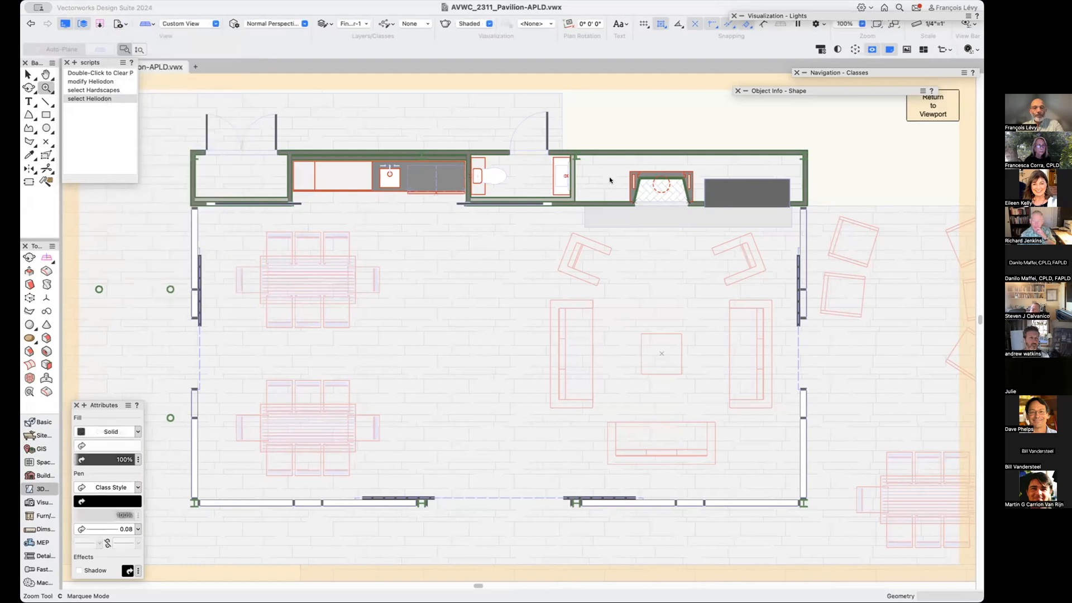
key("x")
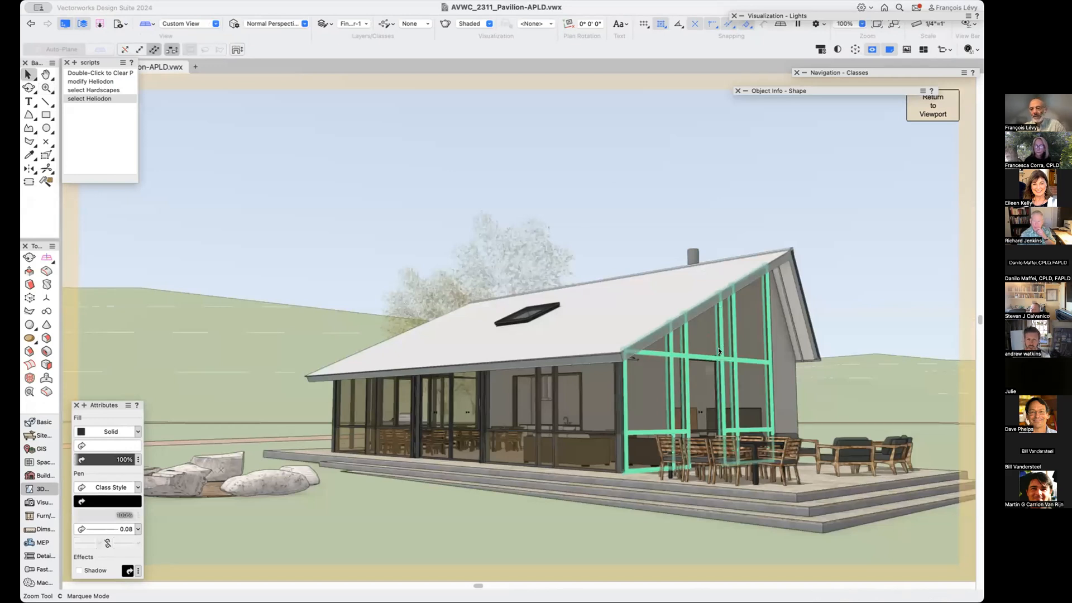
left_click(718, 347)
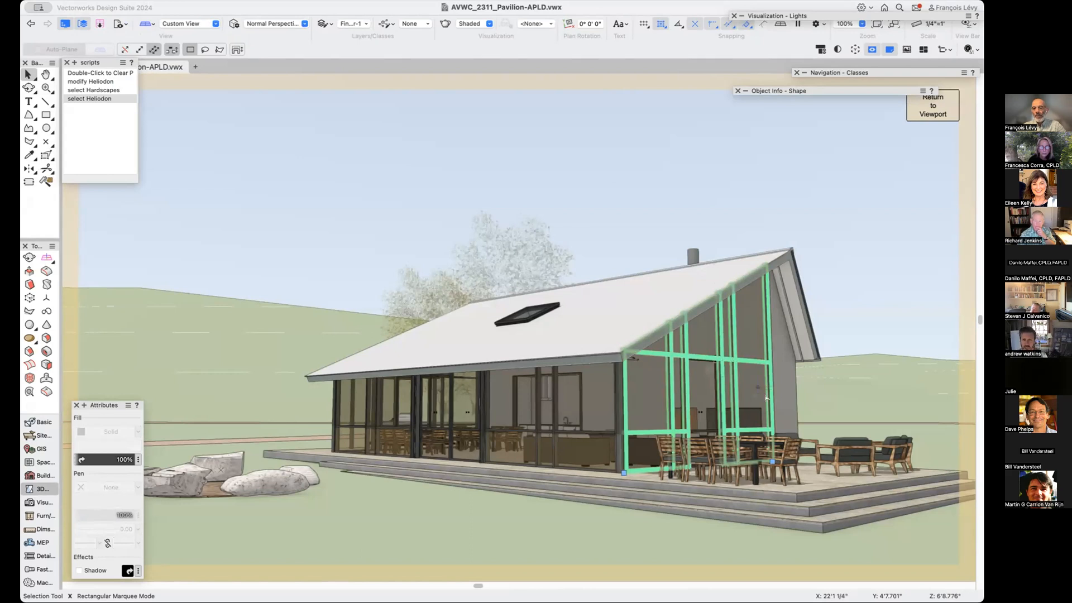
scroll(767, 397, "up", 5)
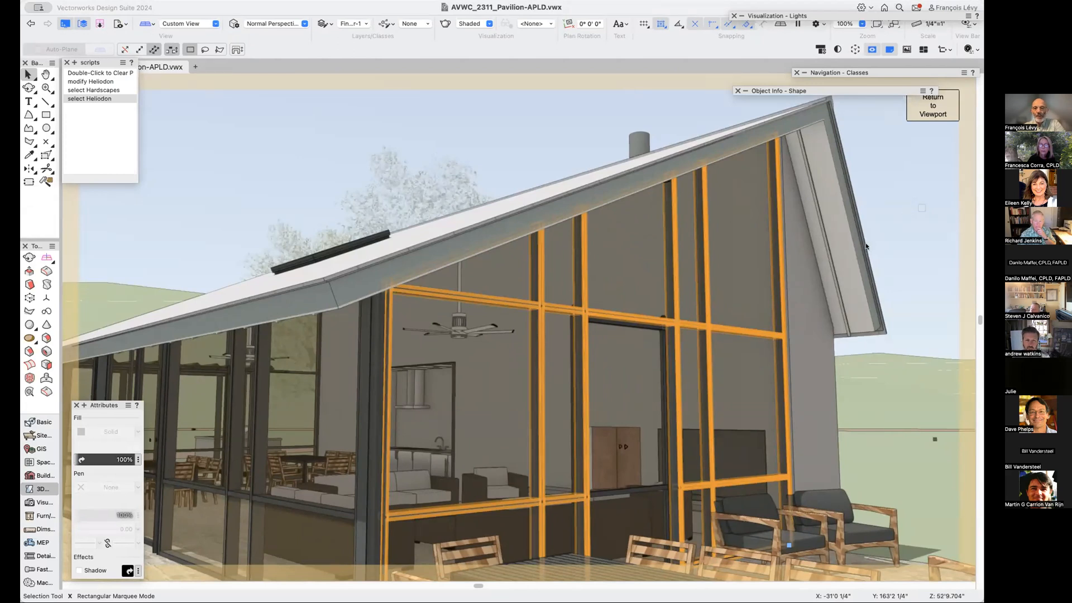
left_click(900, 220)
Inspect the gable-end wall's glazing frame and its door, leaving nothing selected.
left_click(746, 276)
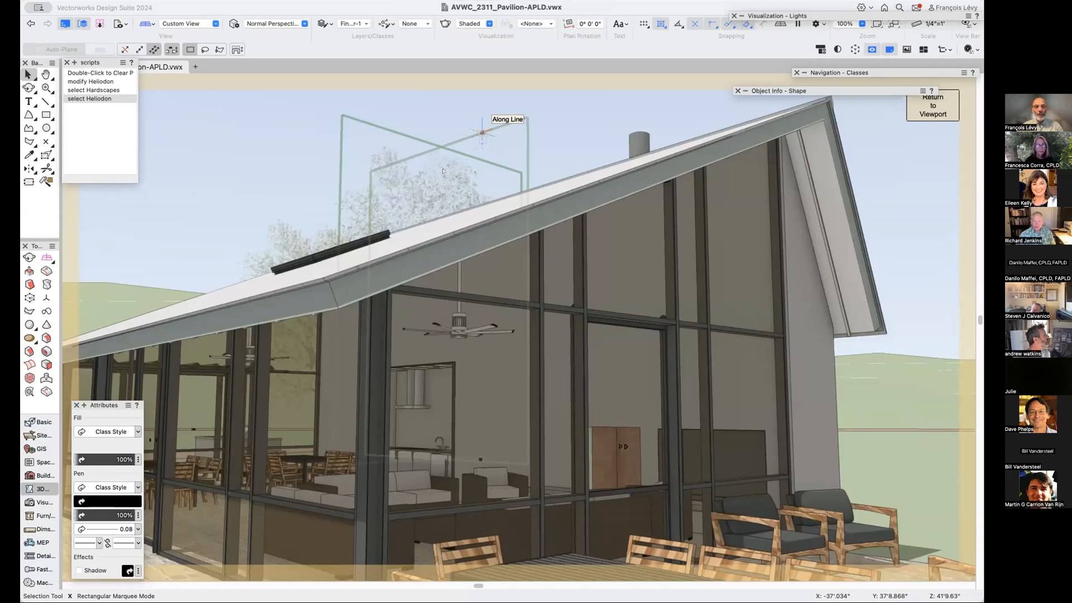
left_click(564, 111)
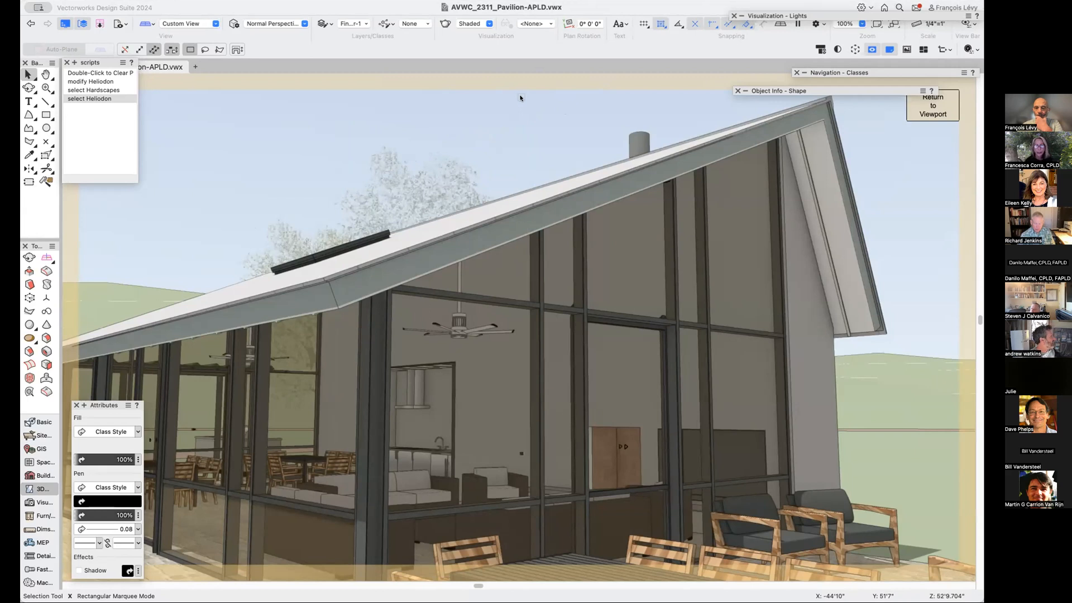
left_click(600, 353)
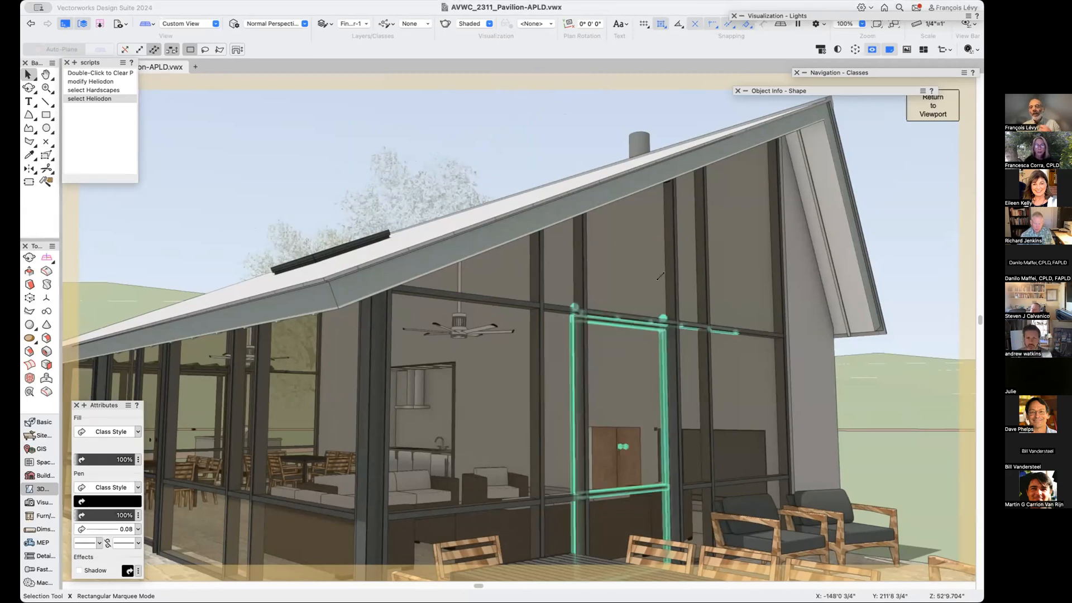
left_click(663, 277)
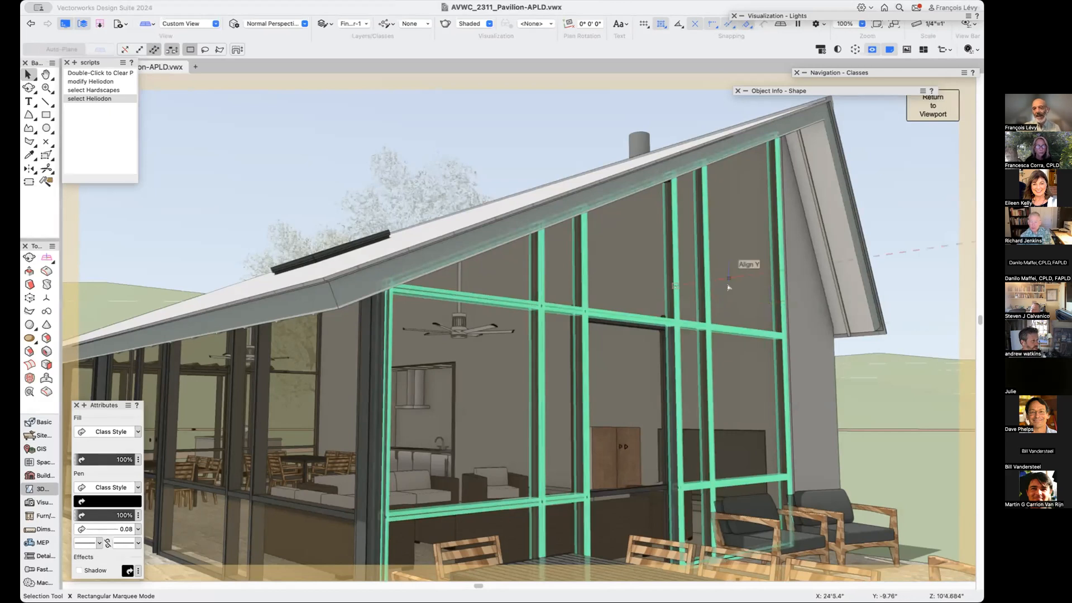
left_click(655, 386)
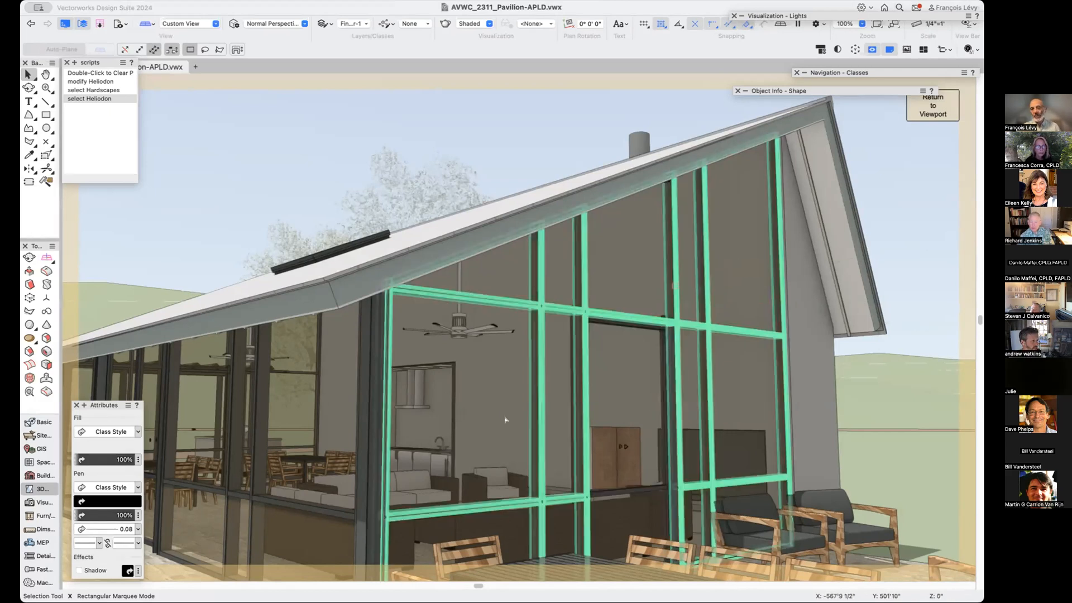
left_click(857, 106)
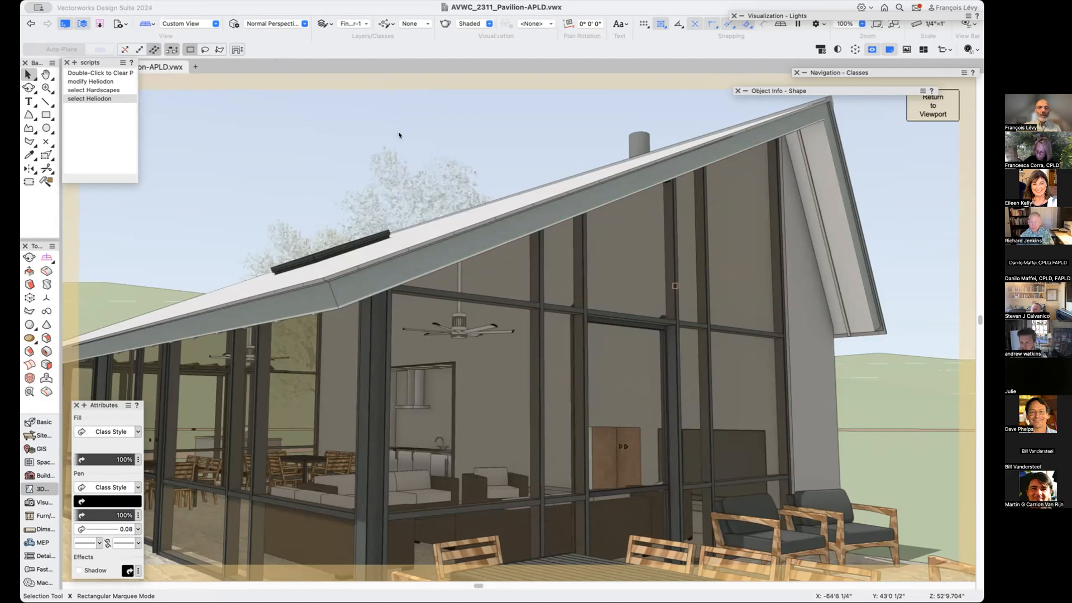
Switch to the saved view "06 hardscapes", select the gravel path and check its full extent across the site.
left_click(145, 24)
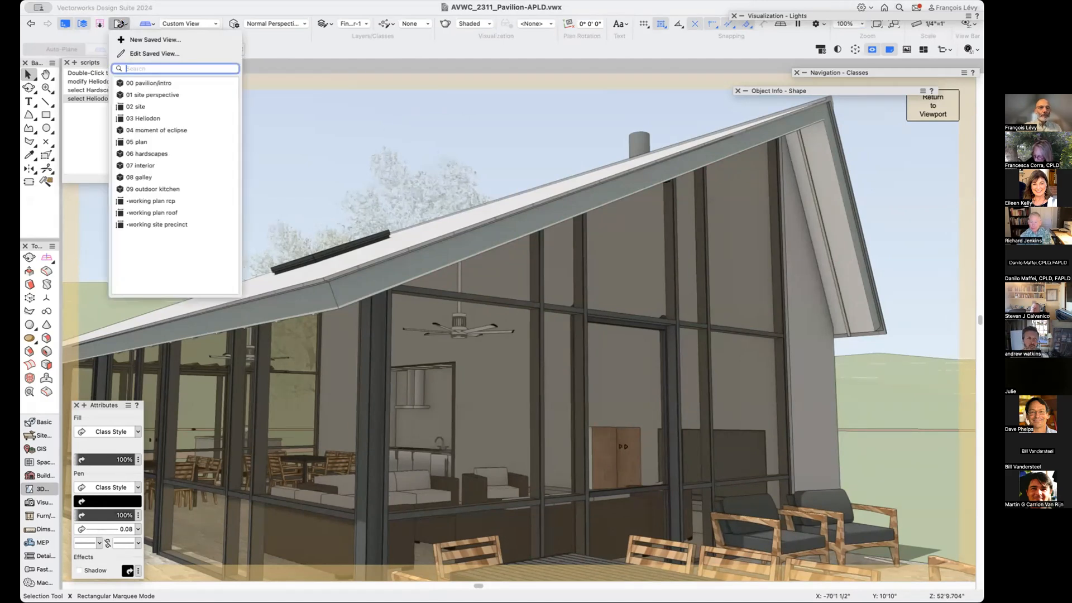
left_click(168, 154)
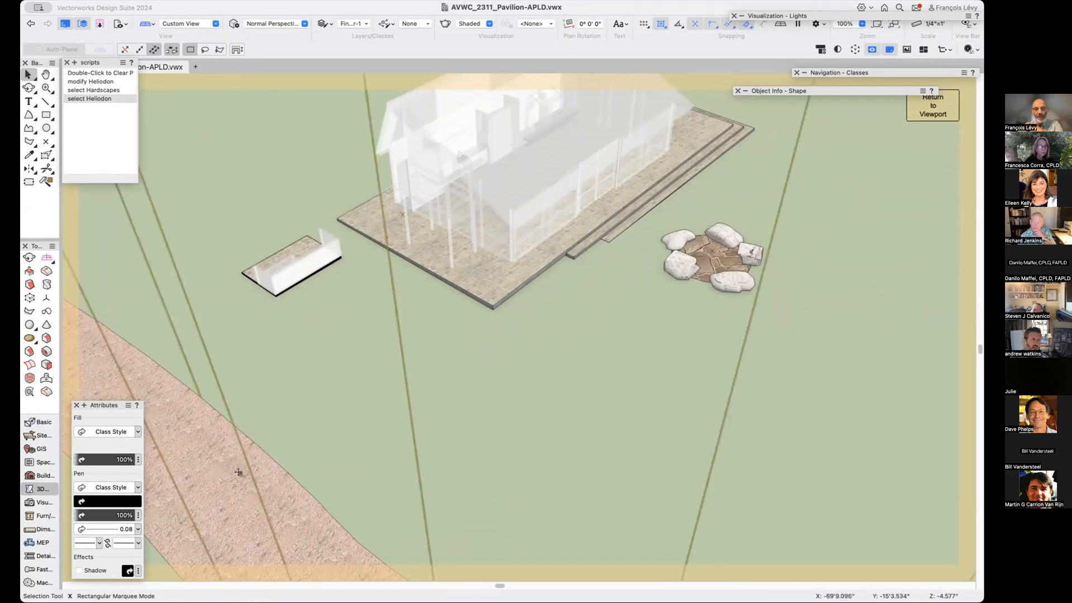
key("6")
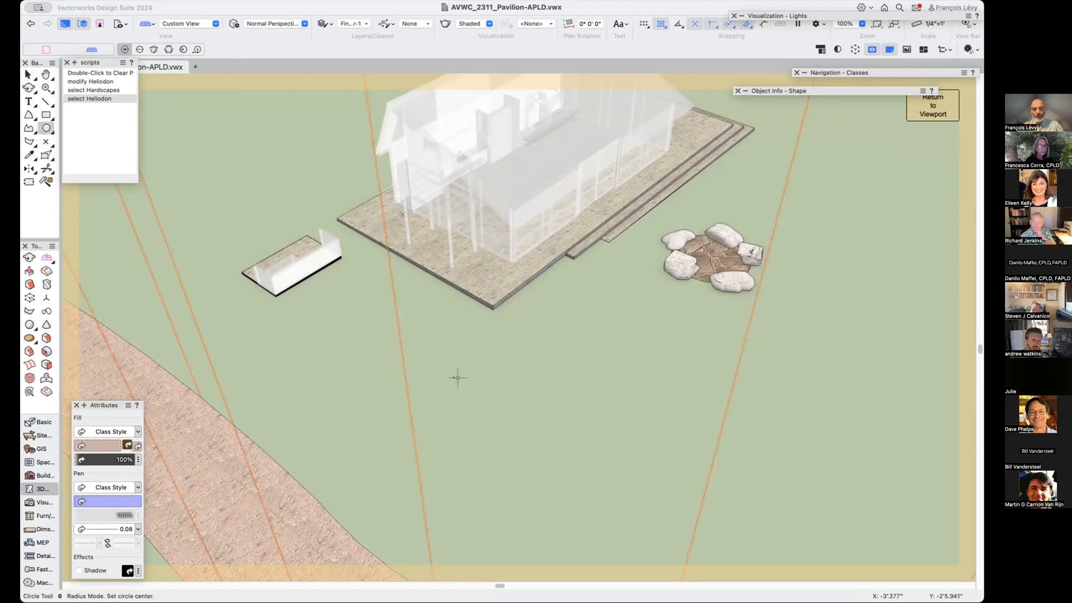
key("super+6")
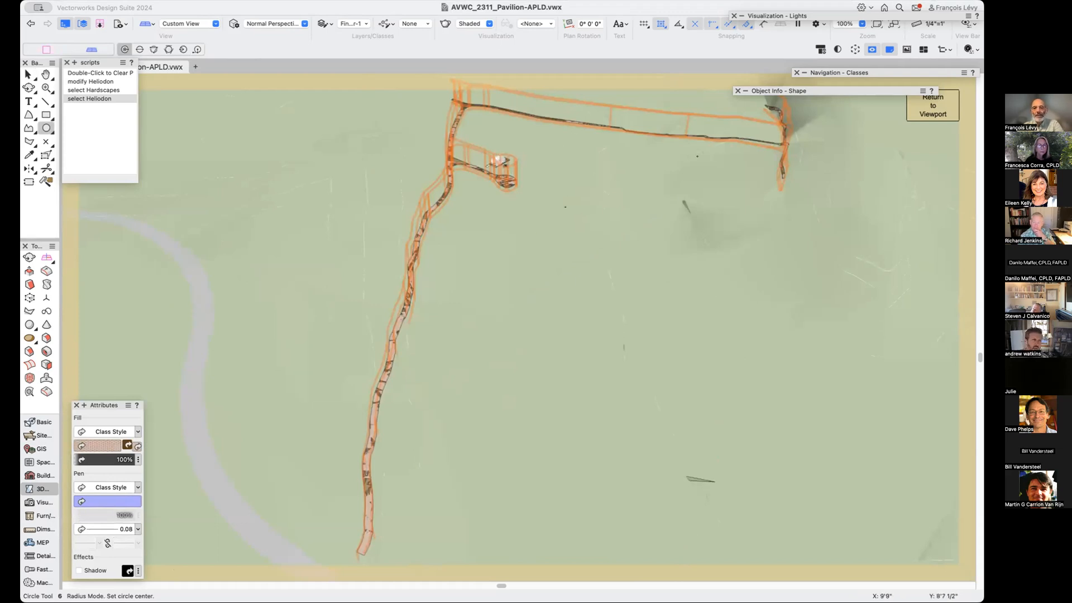
left_click(31, 24)
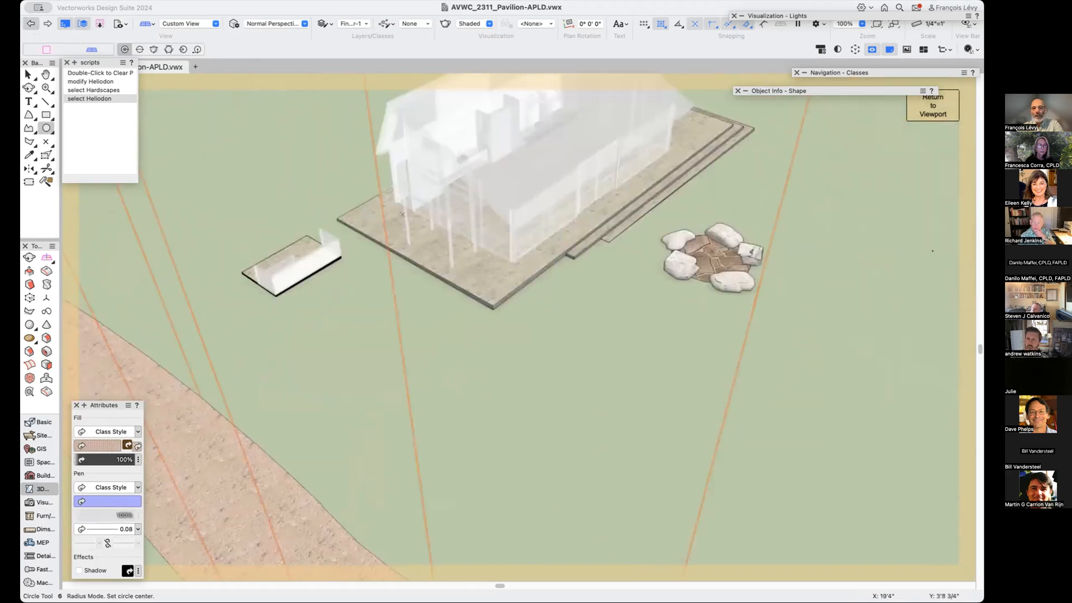
Orbit down to a low view across the gravel path towards the pavilion and the fire pit.
key("semicolon")
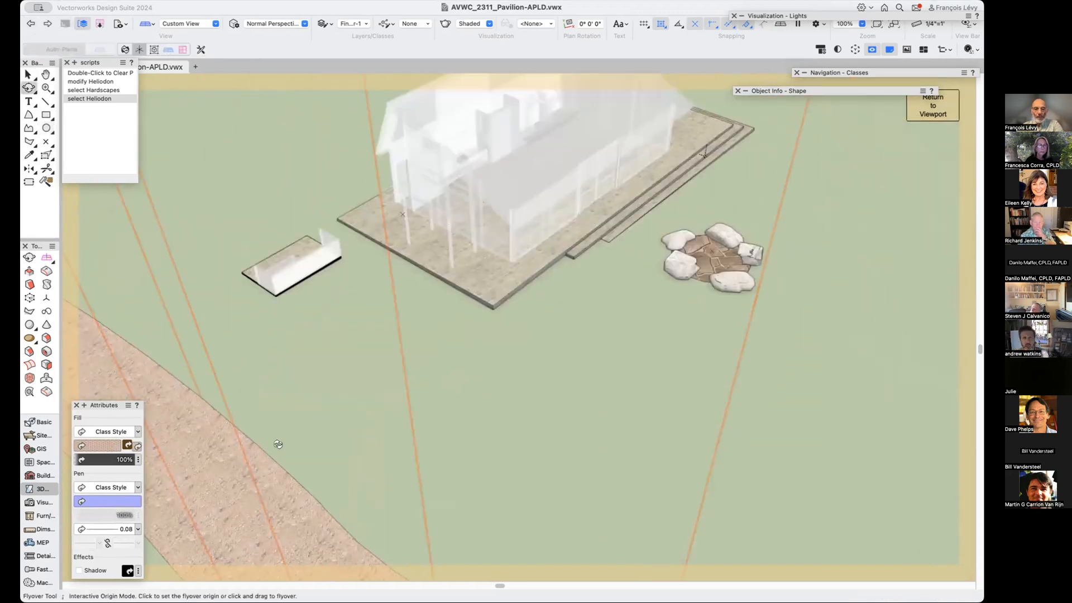
left_click_drag(291, 455, 318, 388)
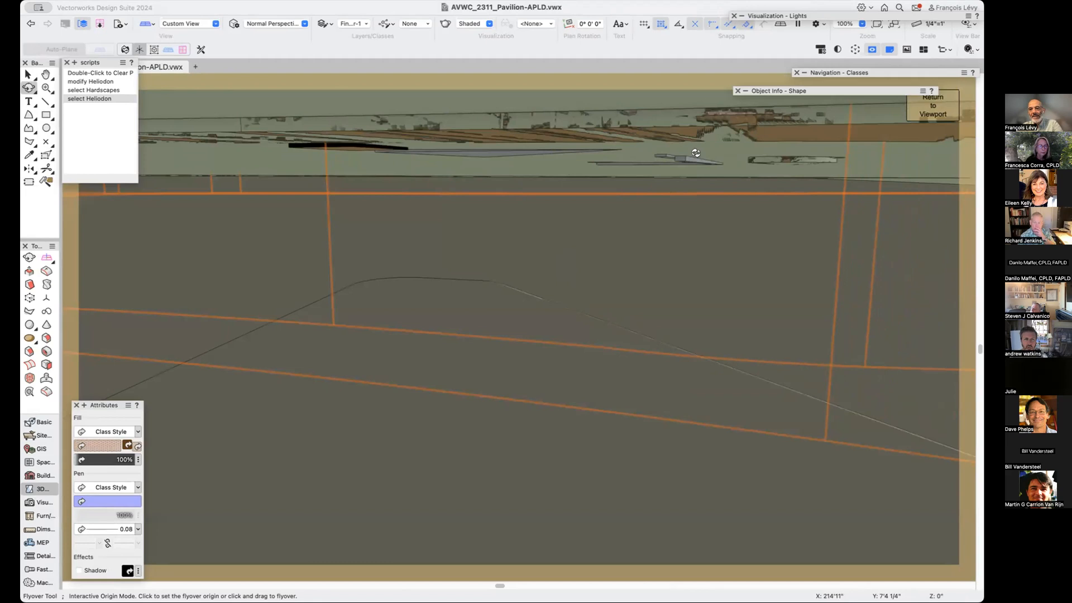
scroll(696, 152, "up", 5)
scroll(696, 152, "down", 4)
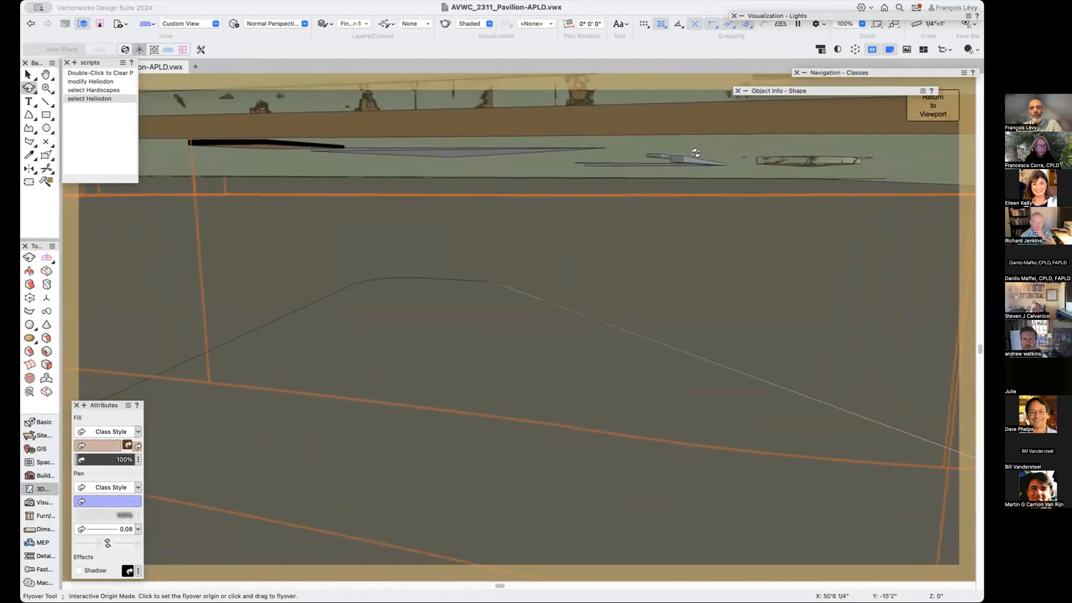
scroll(695, 153, "down", 3)
left_click_drag(678, 162, 676, 182)
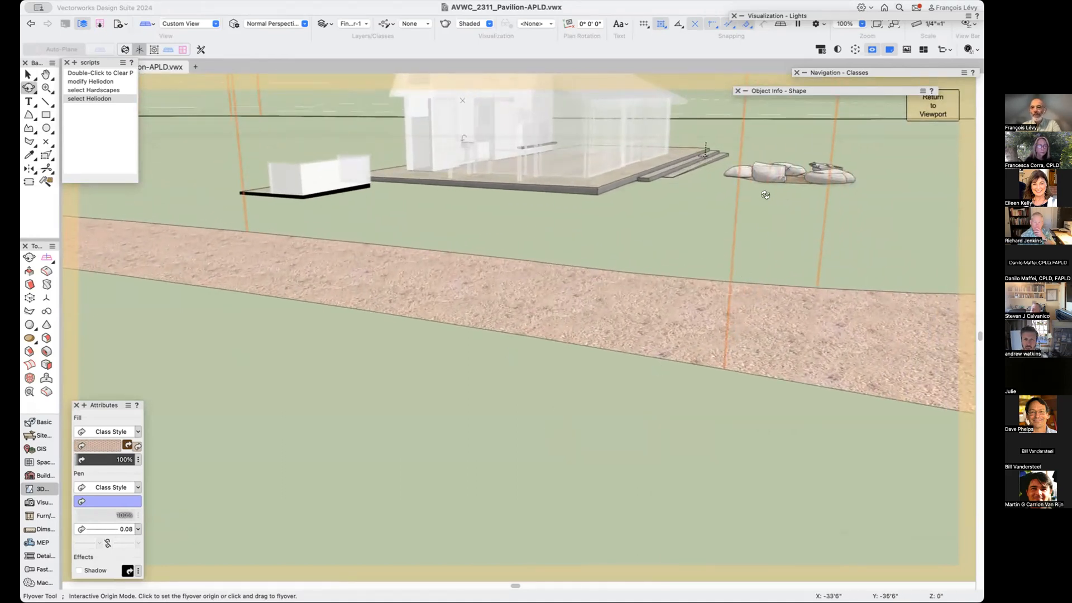
Review the gravel path's available hardscape styles and its Configuration options in the hardscape settings, leaving them without changes.
mouse_move(853, 93)
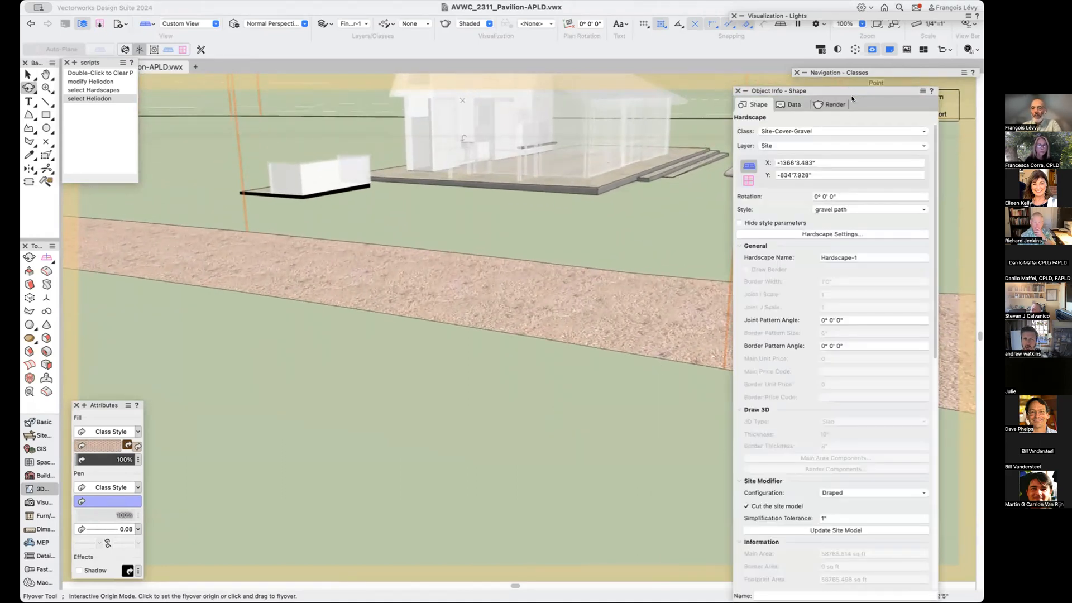
left_click_drag(775, 92, 630, 61)
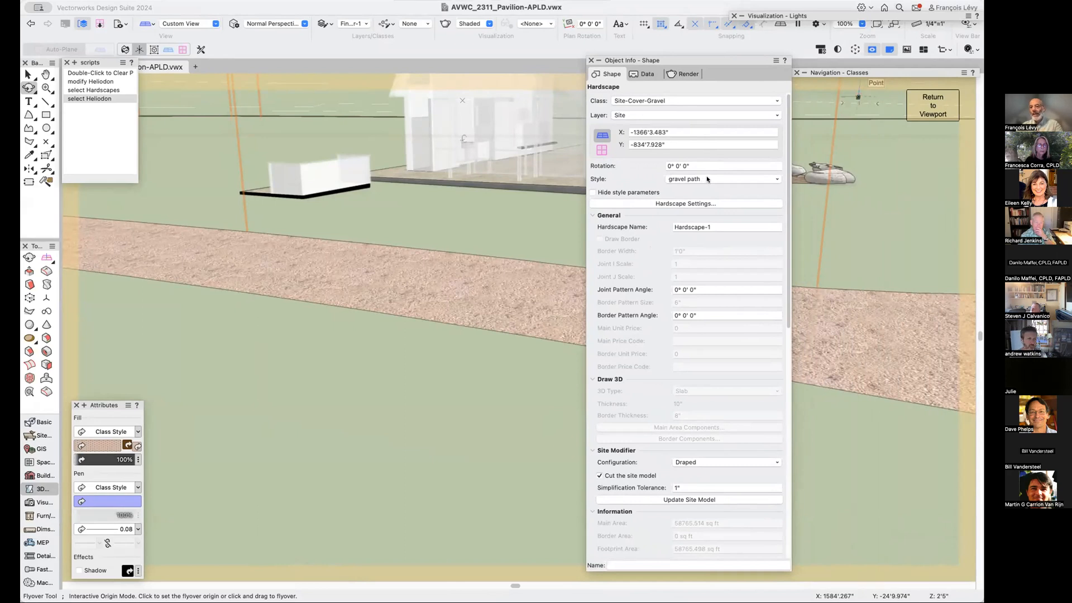
left_click(718, 204)
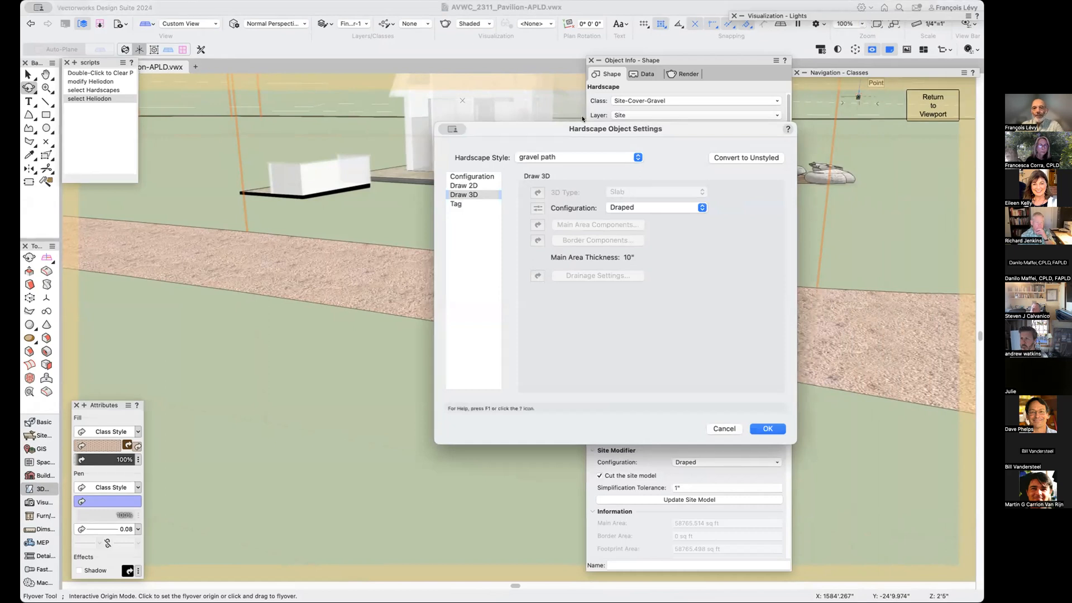
left_click(544, 158)
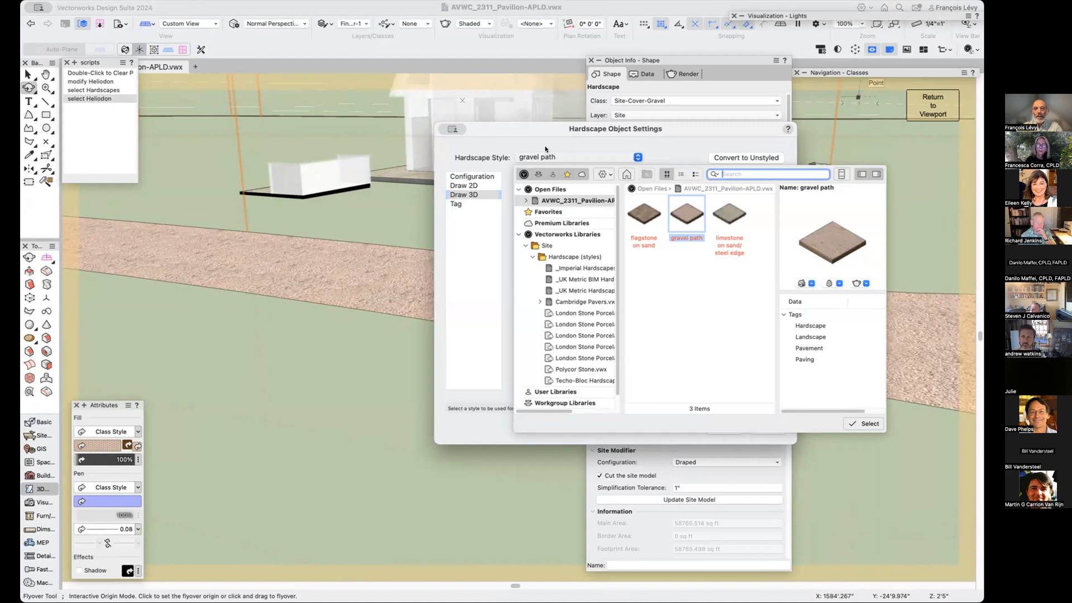
left_click(546, 149)
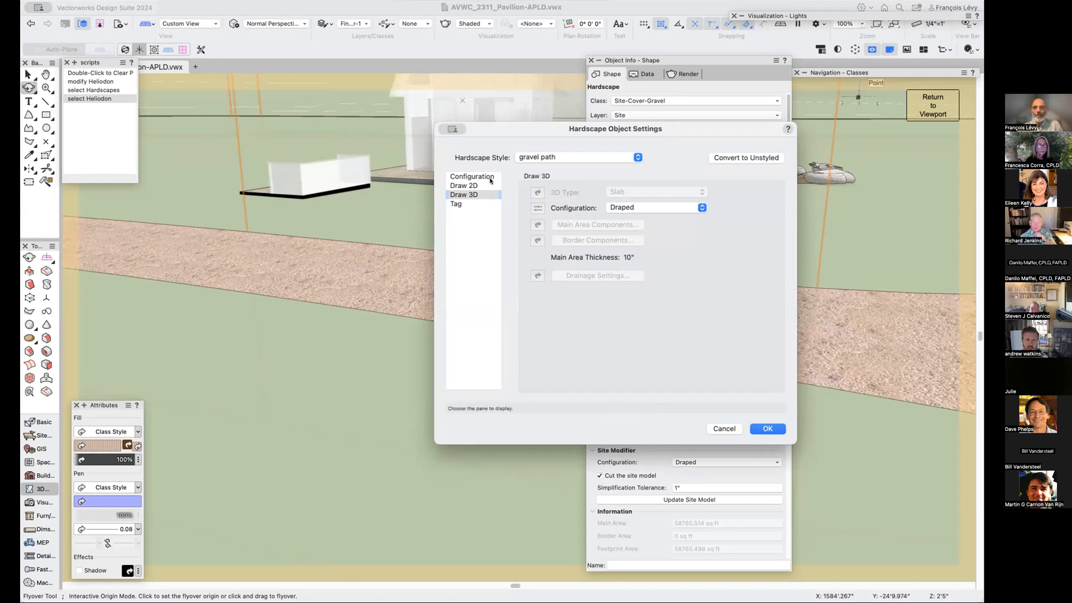
left_click(491, 178)
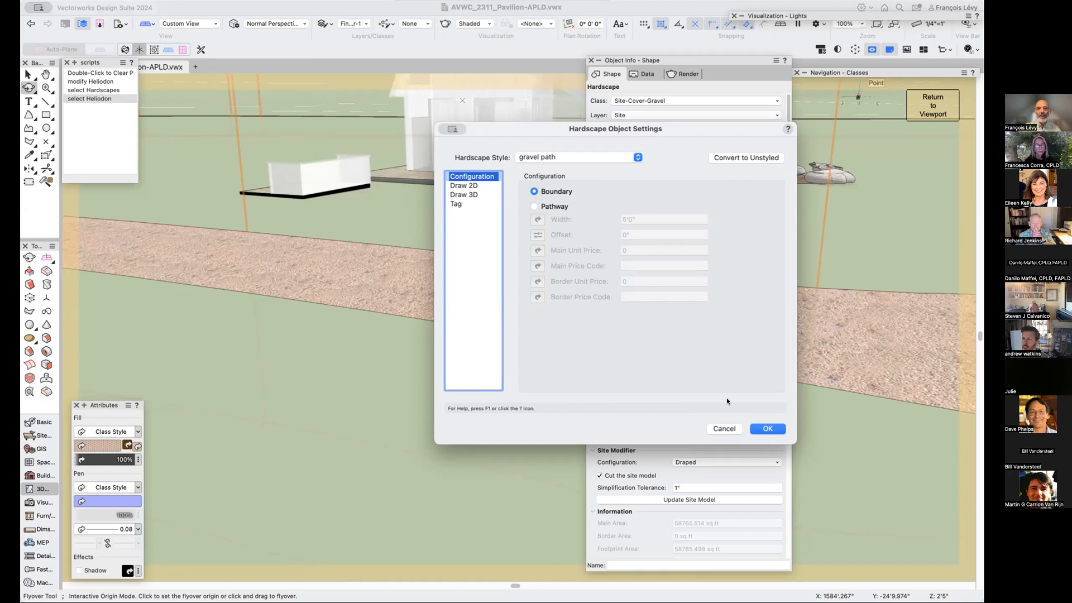
left_click(725, 428)
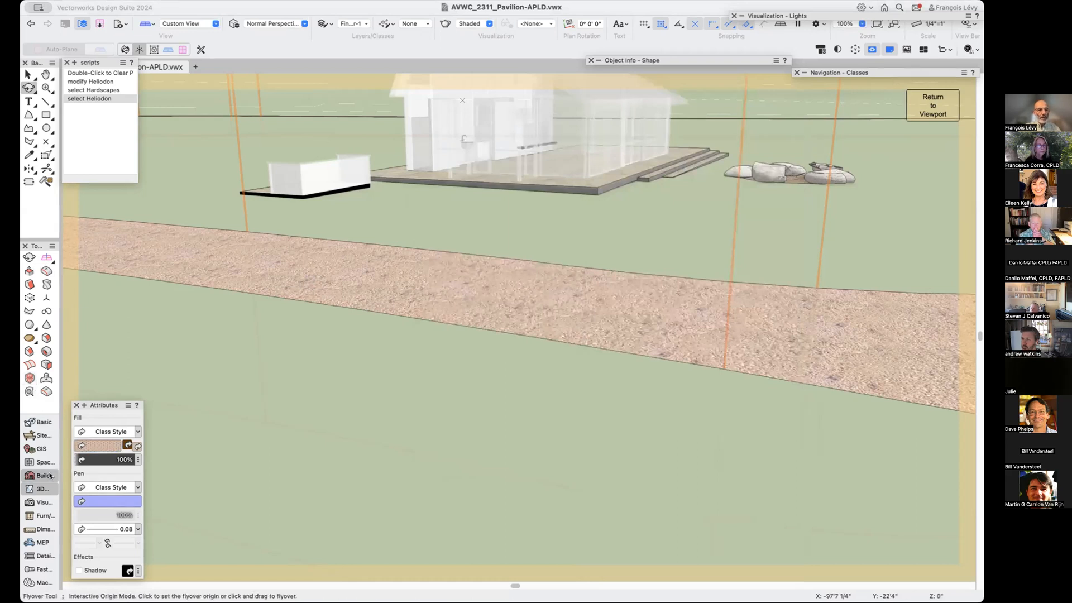
Detach the Site Planning tool set as a floating palette, activate its Hardscape tool and collapse the palette.
left_click_drag(42, 435, 272, 282)
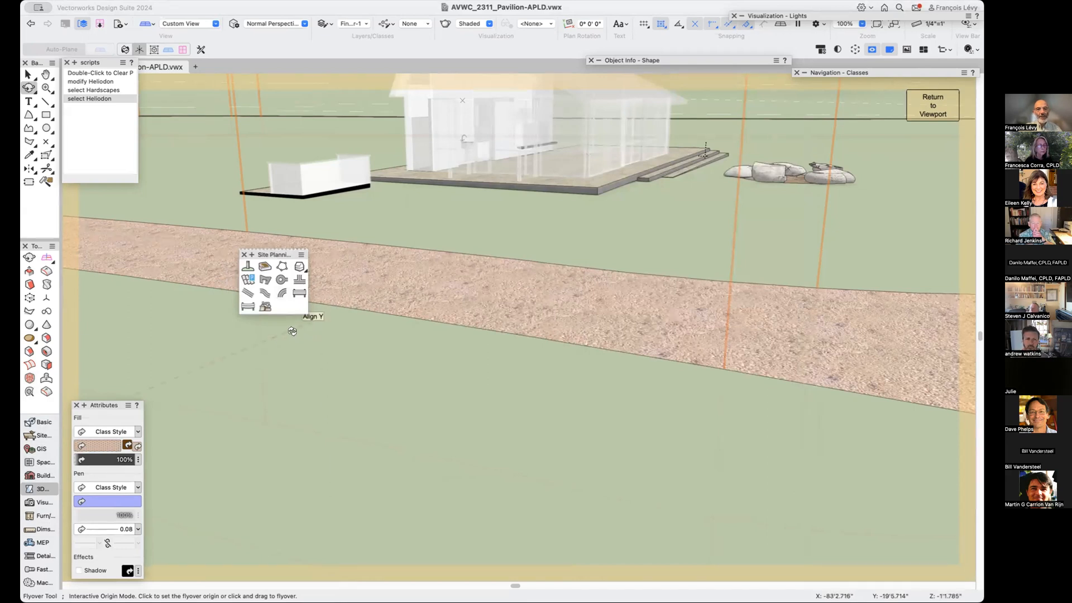
left_click(265, 266)
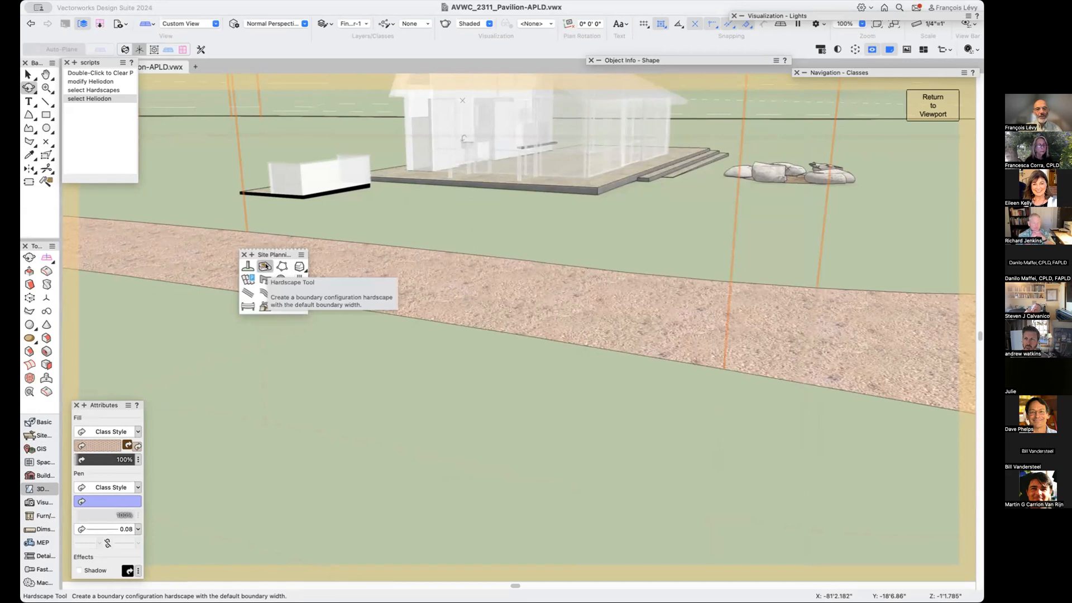
left_click(266, 266)
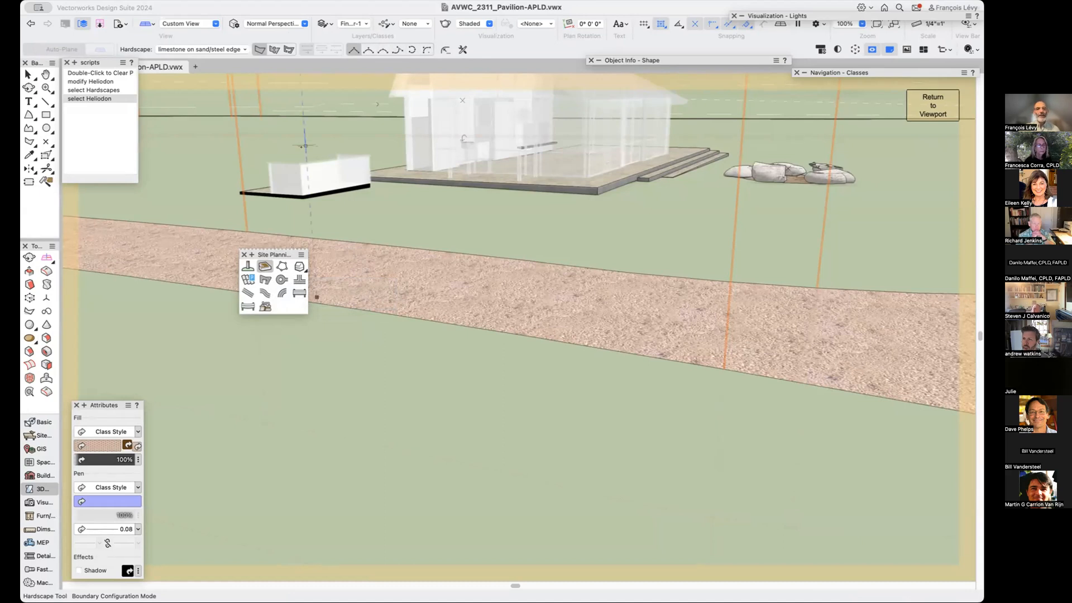
left_click(252, 254)
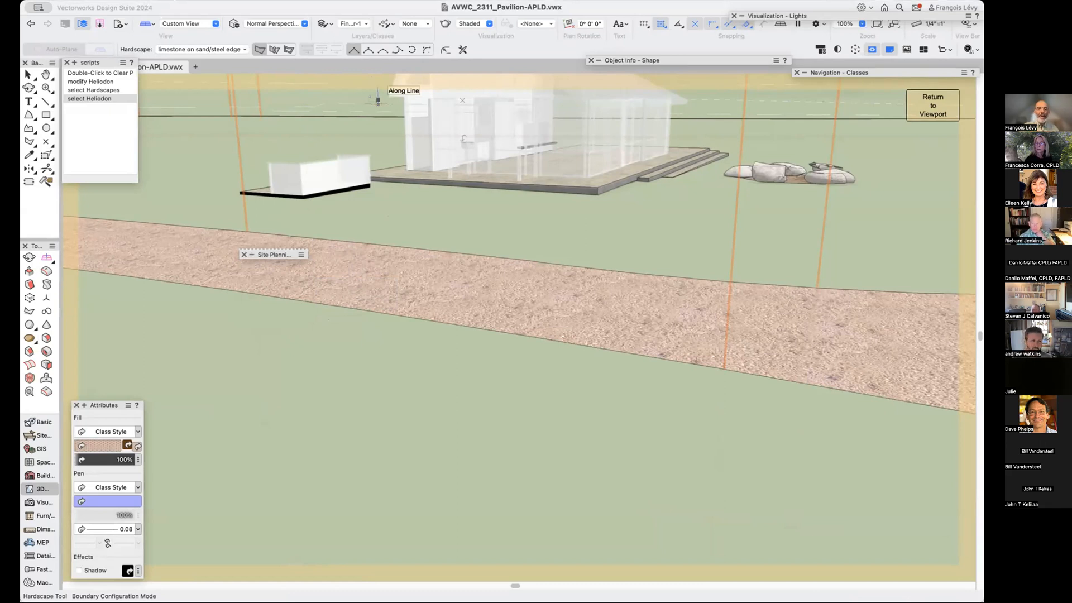
left_click(269, 7)
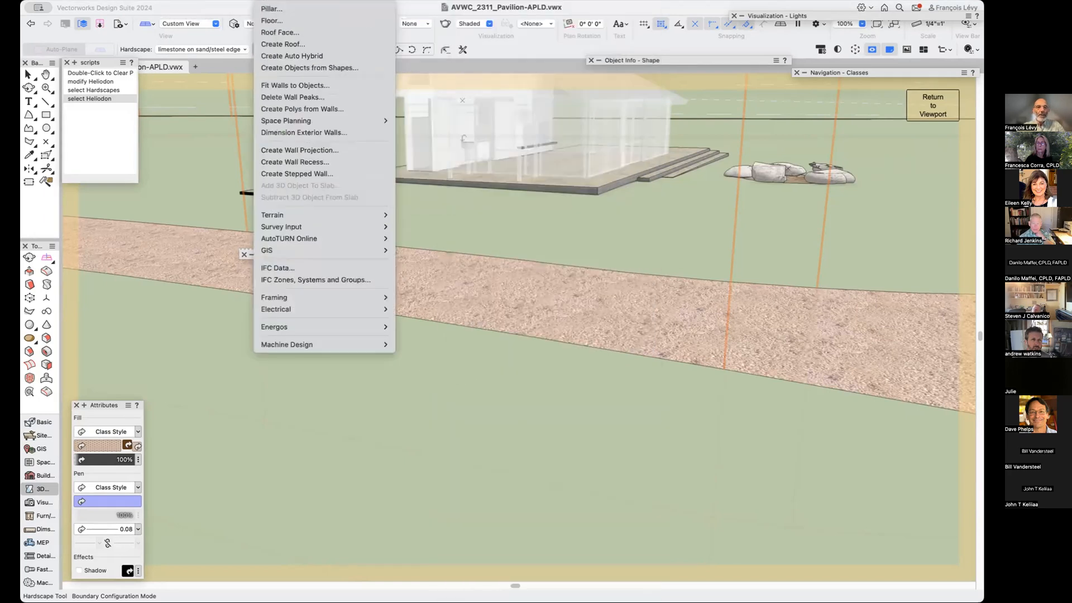
left_click(630, 267)
Return to the Selection tool and review the gravel path's Draw 2D settings and available hardscape styles in its hardscape settings.
key("x")
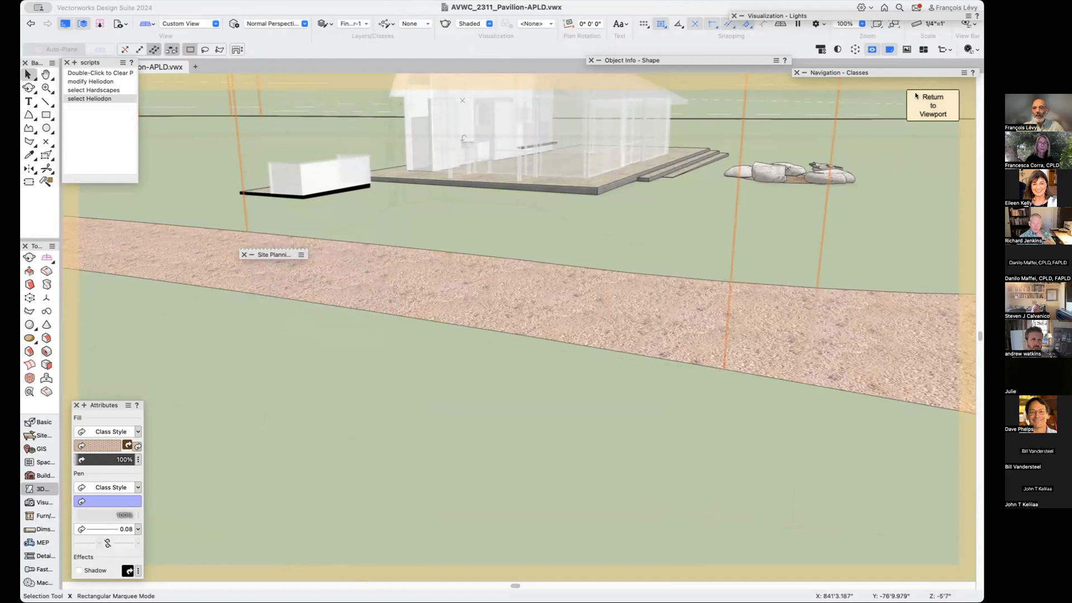
mouse_move(675, 58)
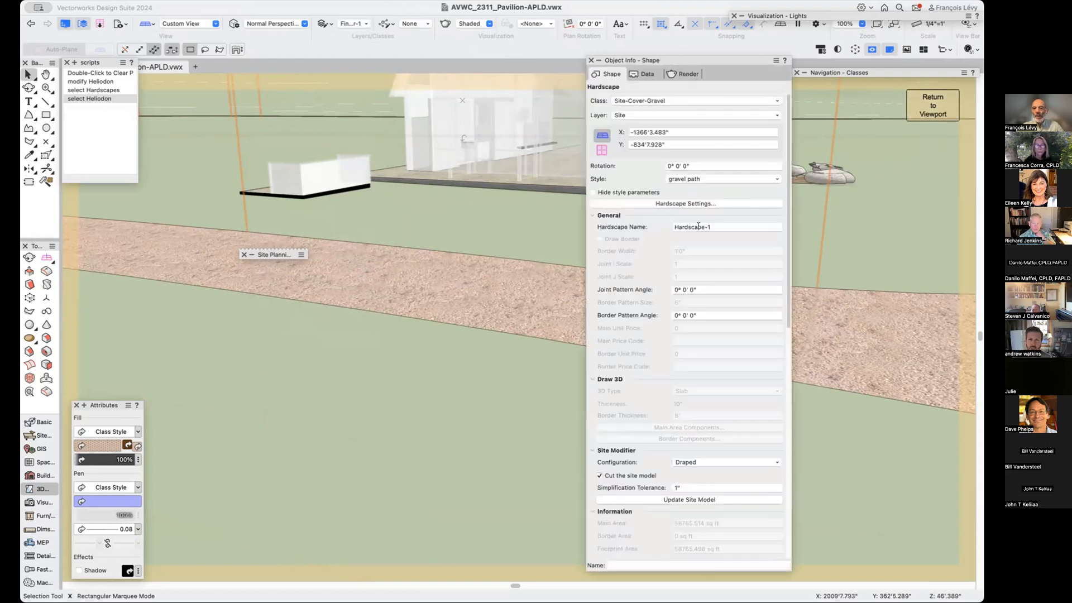
left_click(700, 204)
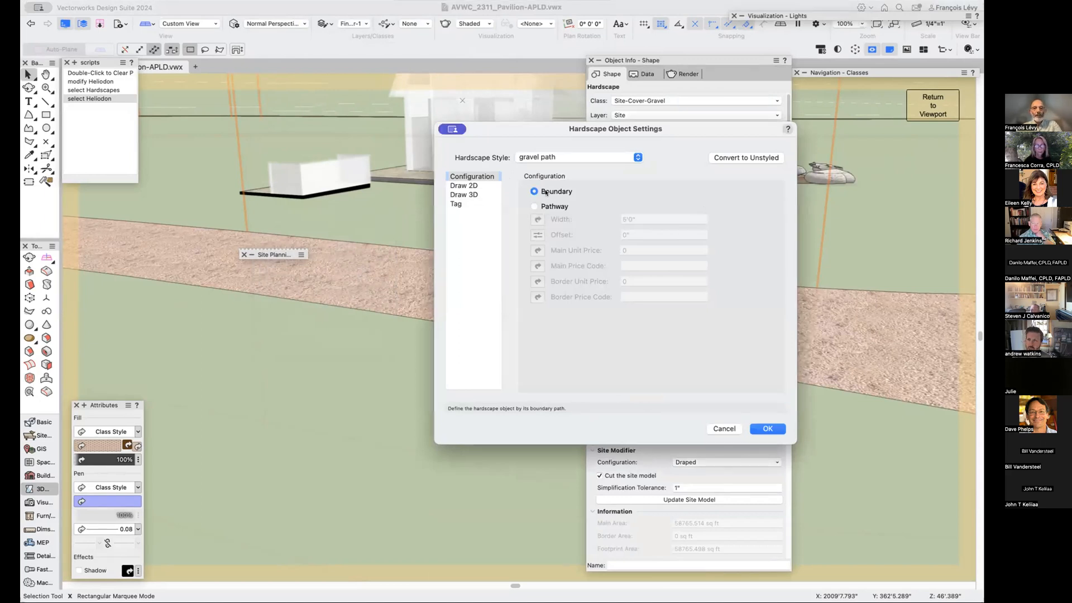
left_click(474, 186)
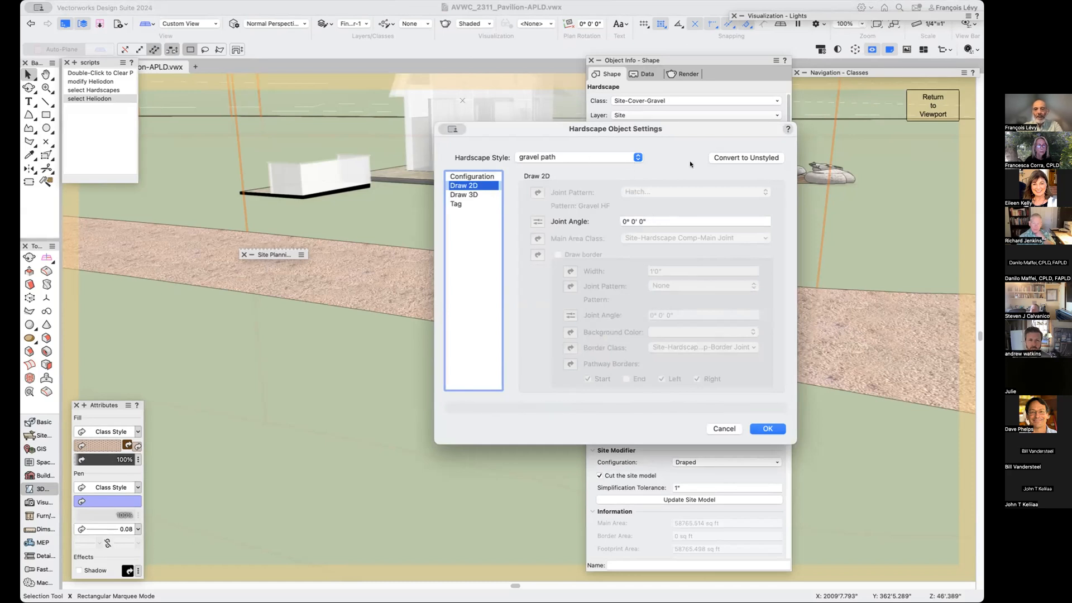
left_click(628, 158)
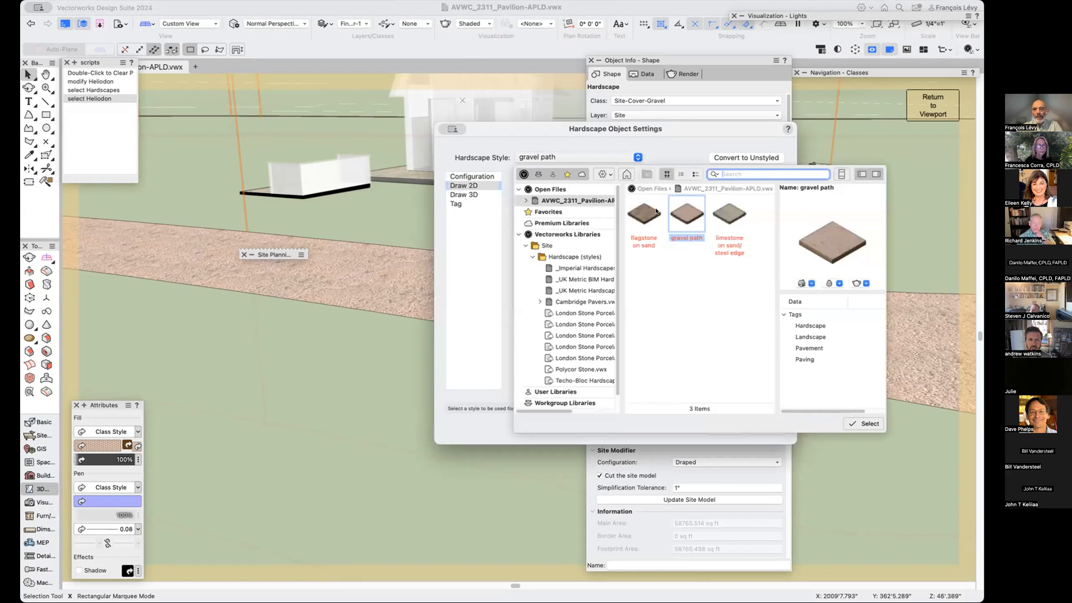
left_click(639, 157)
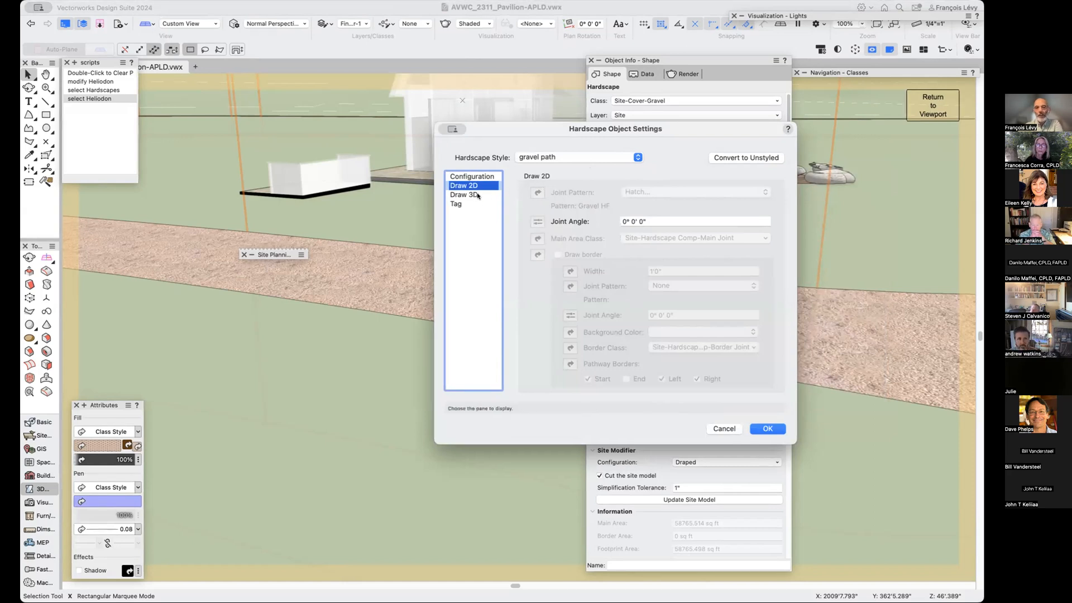
Examine the gravel path's Draw 3D settings and the available site modifier configurations, leaving the hardscape settings without changes.
left_click(478, 196)
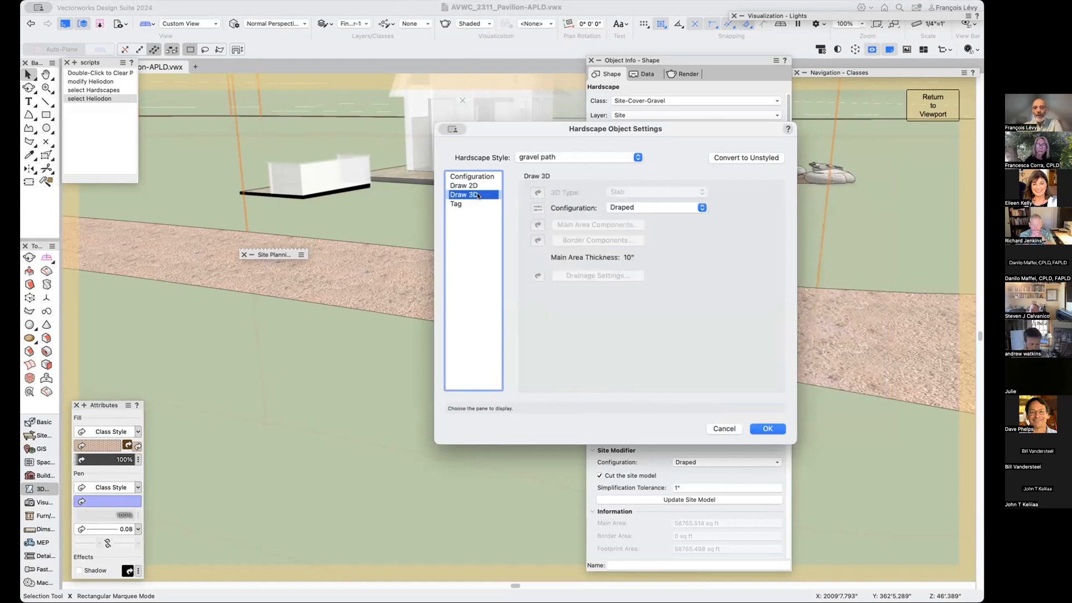
left_click(679, 210)
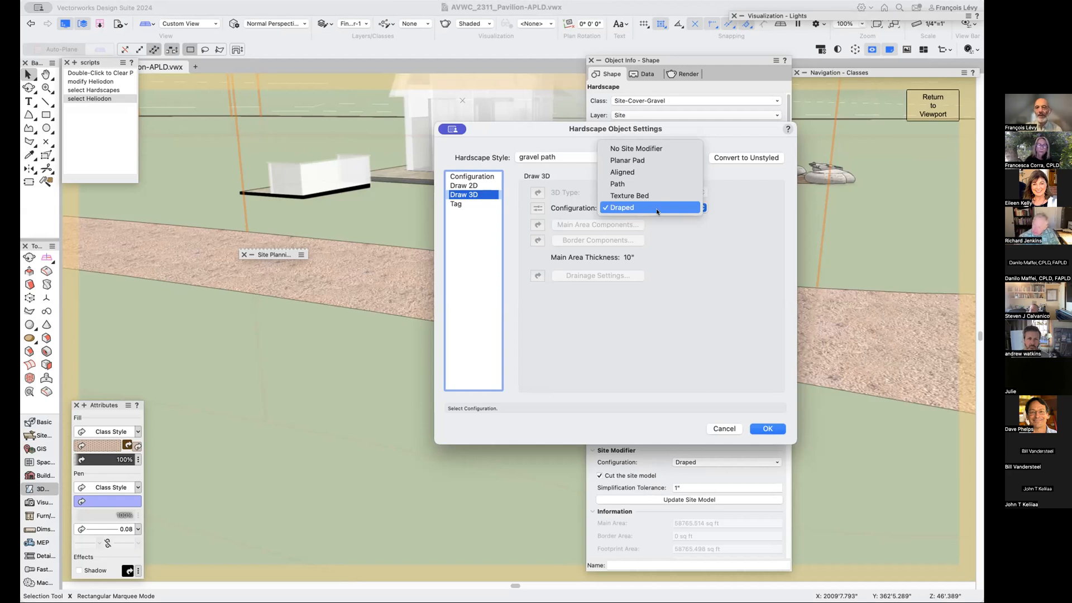
left_click(686, 239)
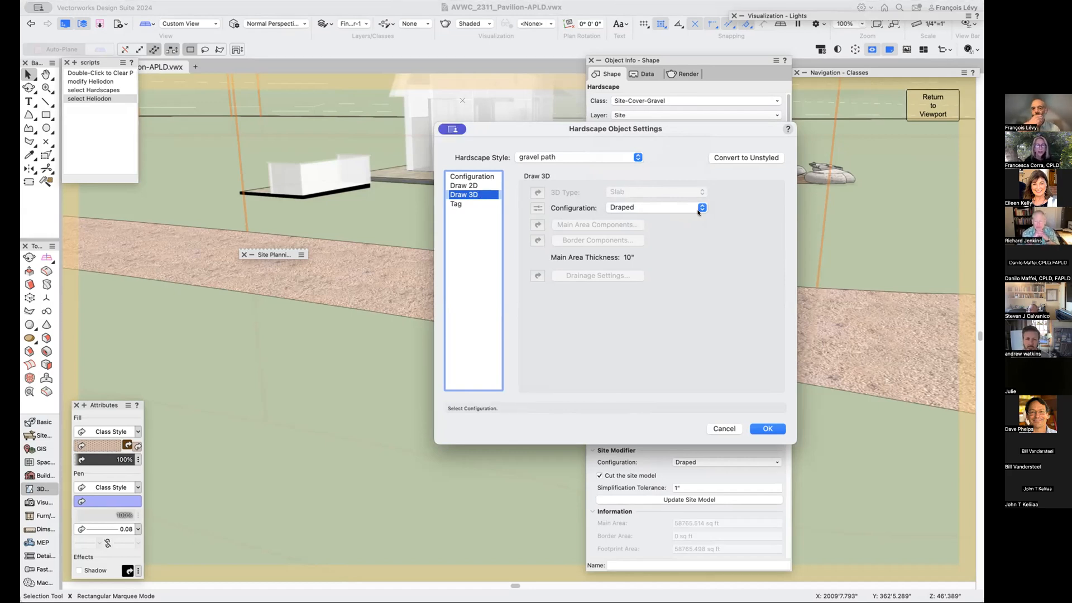
left_click(699, 209)
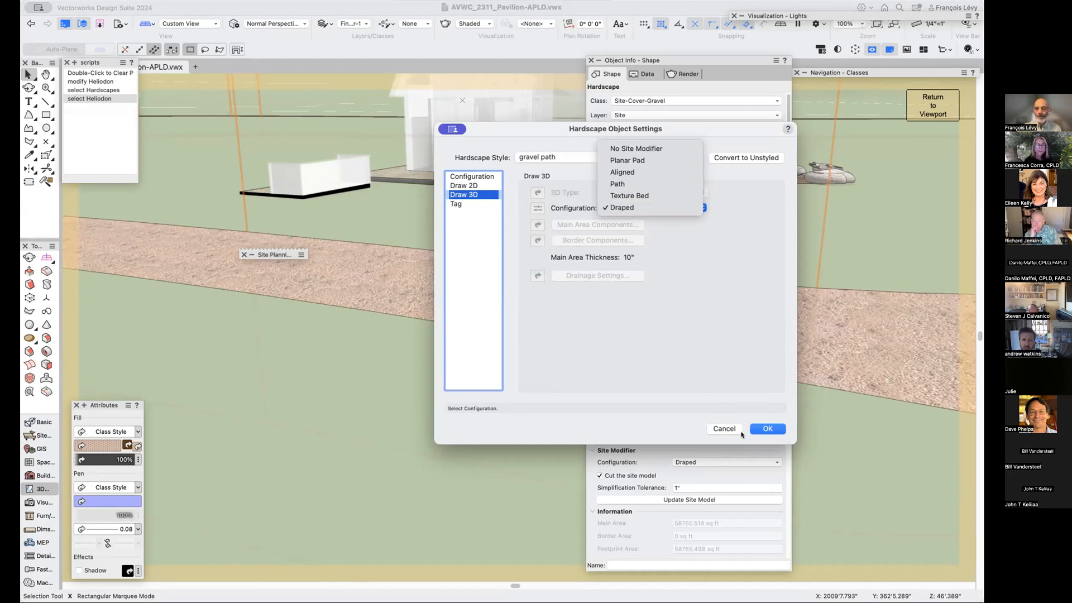
left_click(741, 435)
left_click(736, 429)
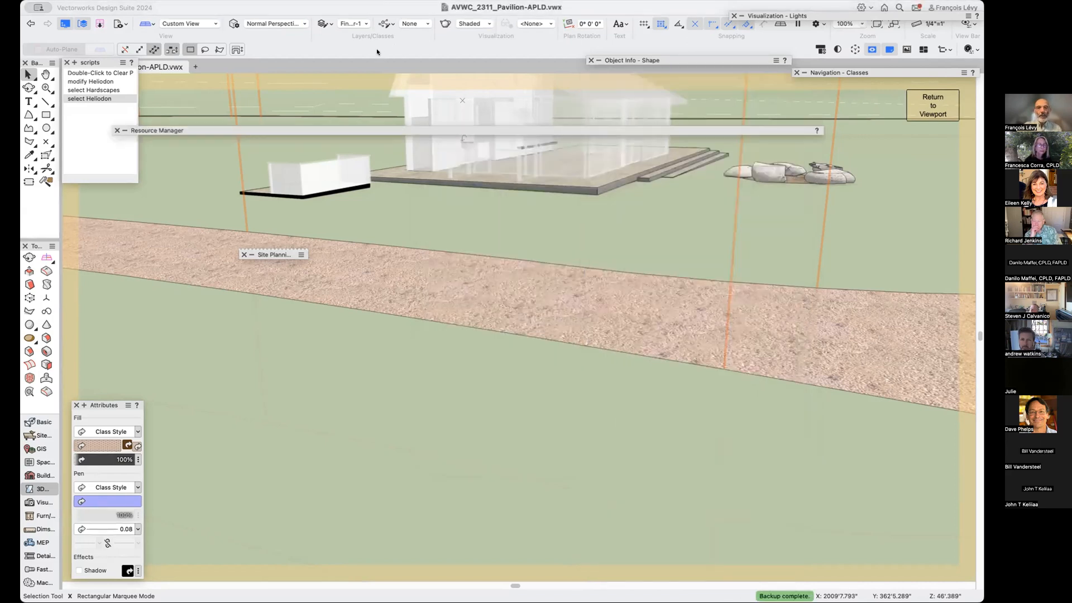
Show the file's Symbols/Plug-In Objects in the Resource Manager, open the Hardscape Styles folder and reposition the Resource Manager.
mouse_move(323, 128)
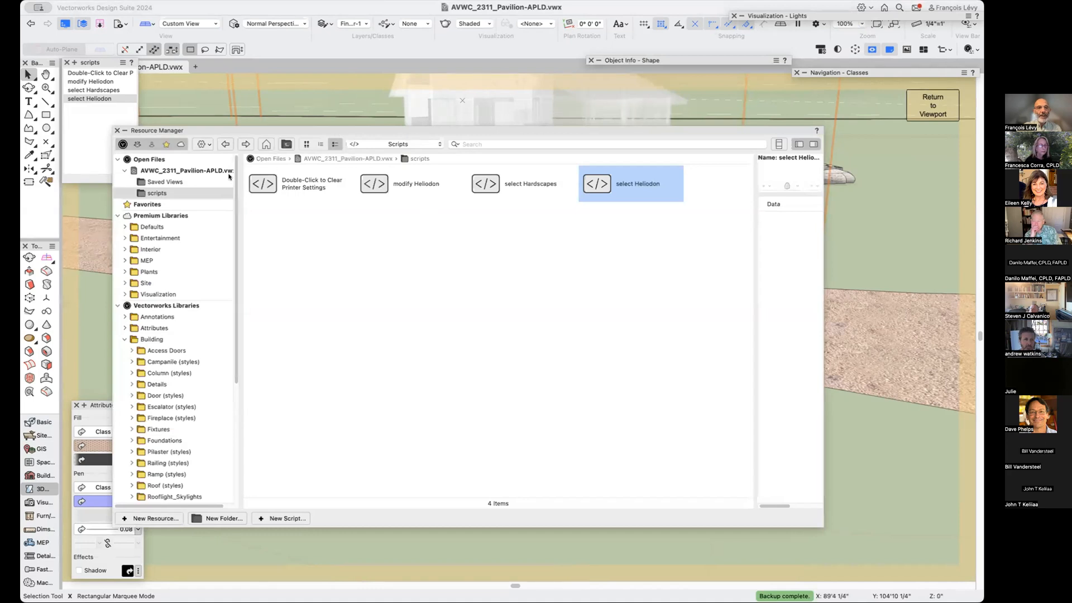
left_click(374, 147)
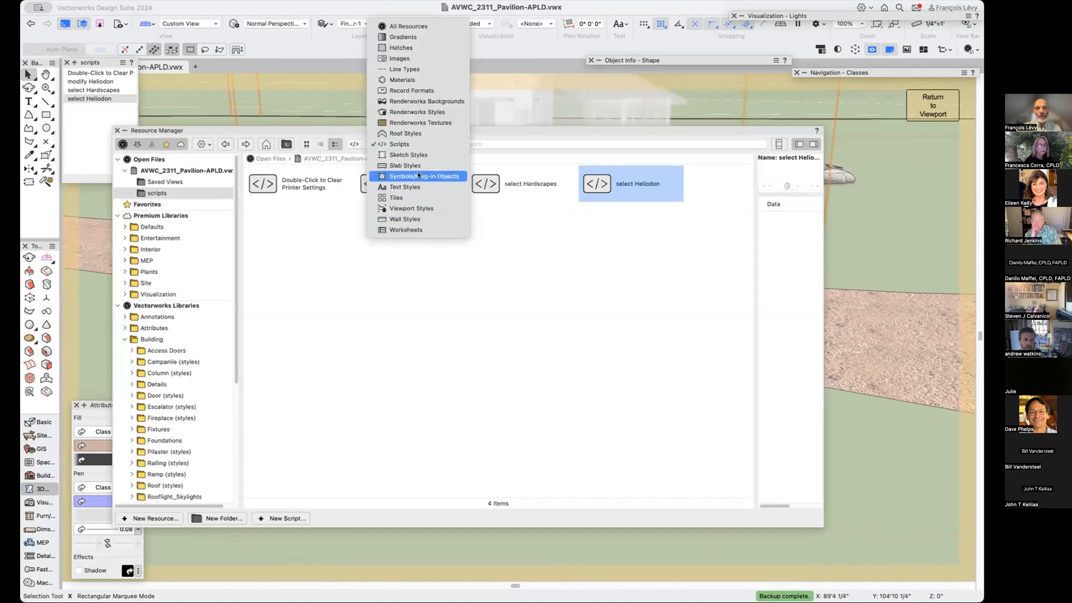
left_click(404, 174)
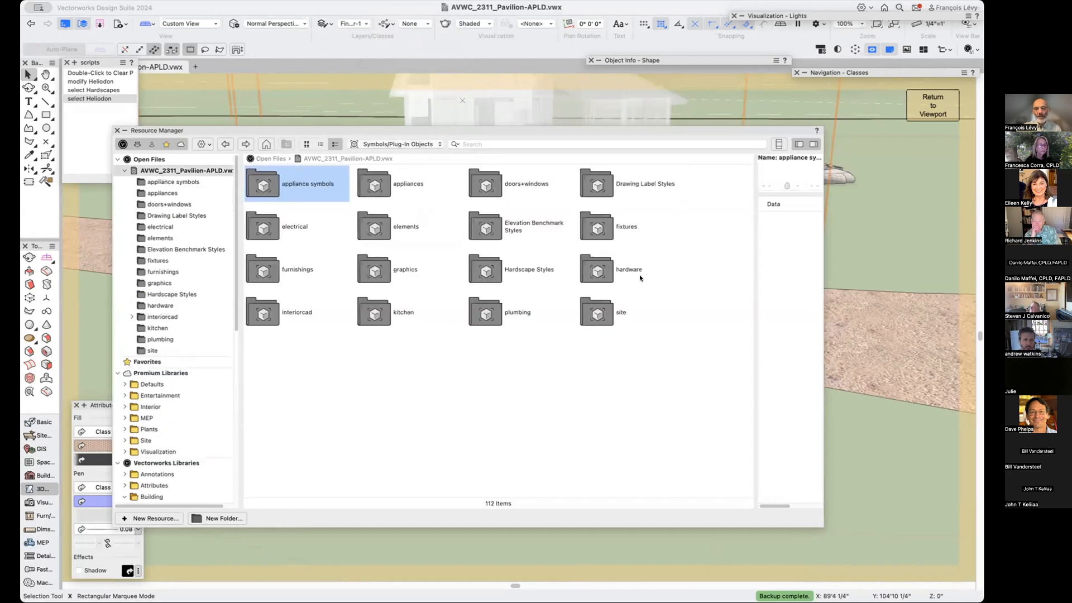
double_click(484, 271)
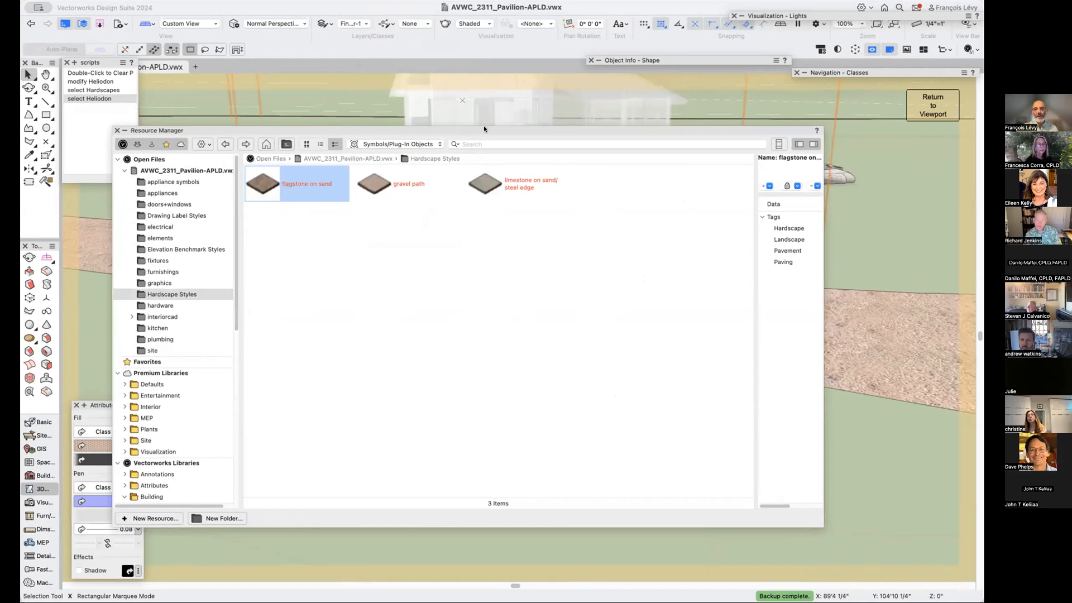
left_click_drag(483, 129, 556, 146)
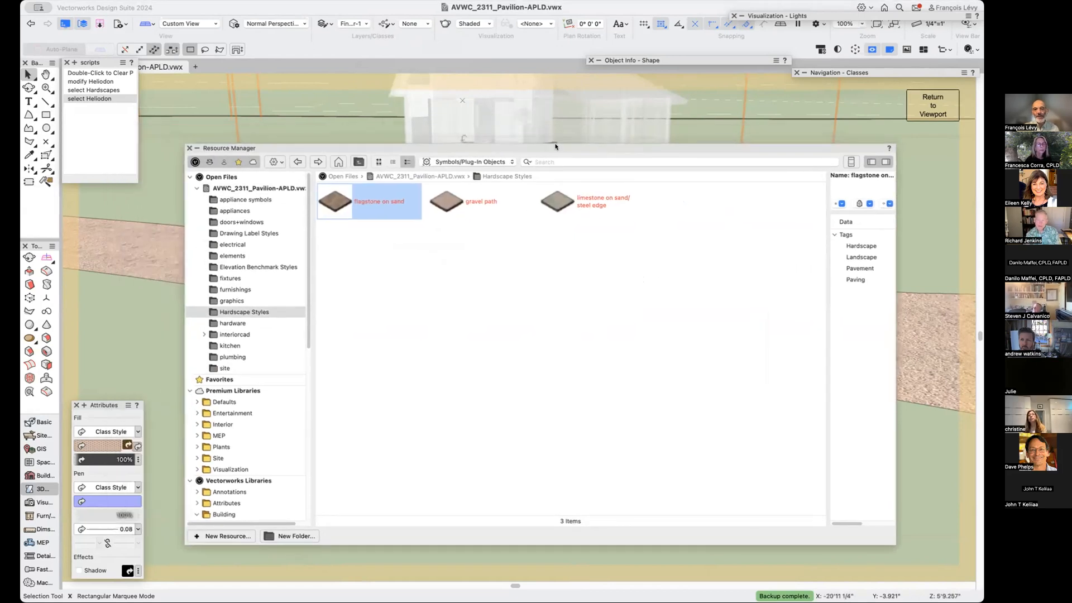
Open the gravel path hardscape style for editing from the Resource Manager and show its Configuration settings.
left_click(447, 203)
right_click(447, 202)
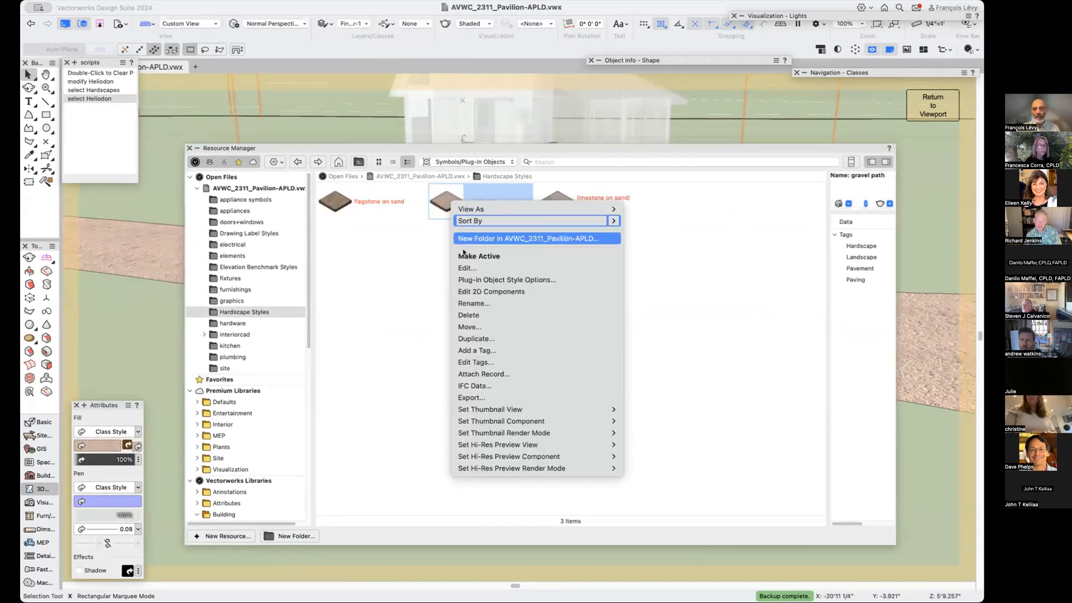
left_click(478, 269)
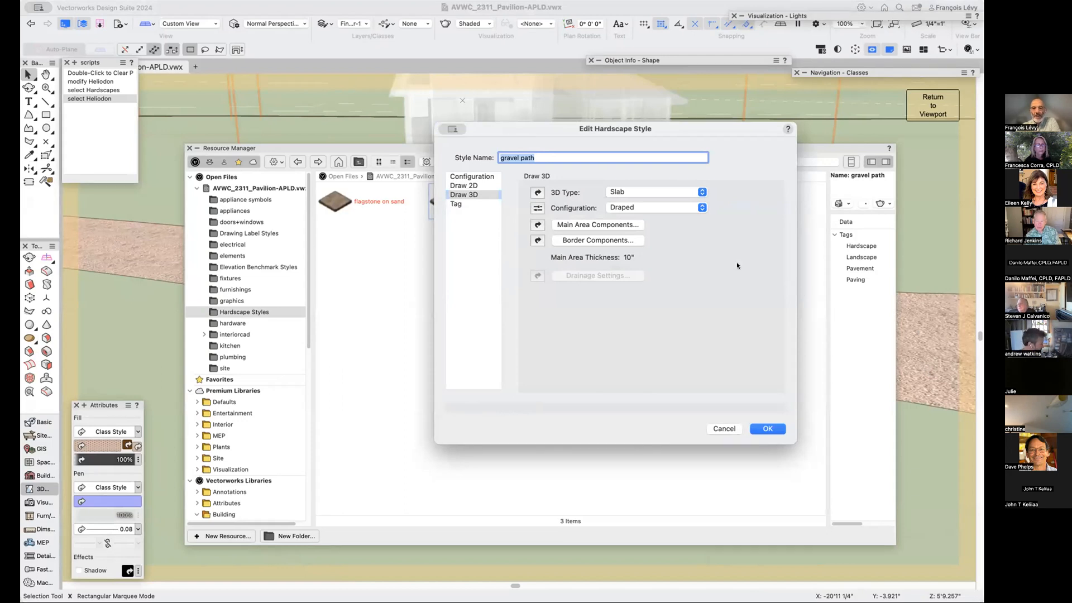
left_click(483, 178)
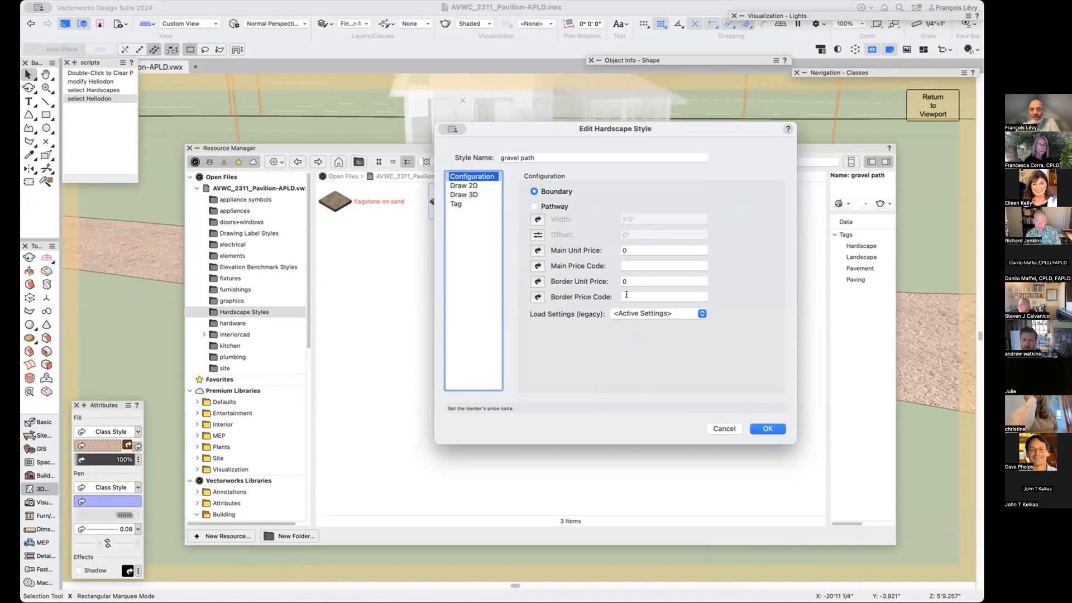
Try the gravel path style's main and border unit price and price code parameters as By Instance, returning them to By Style.
left_click(538, 251)
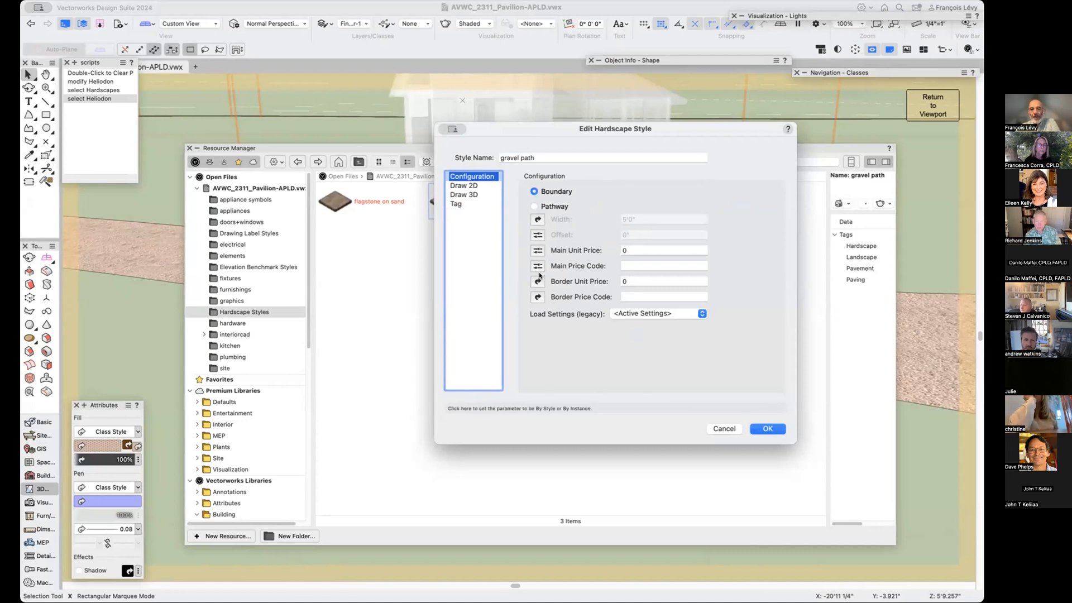
left_click(538, 295)
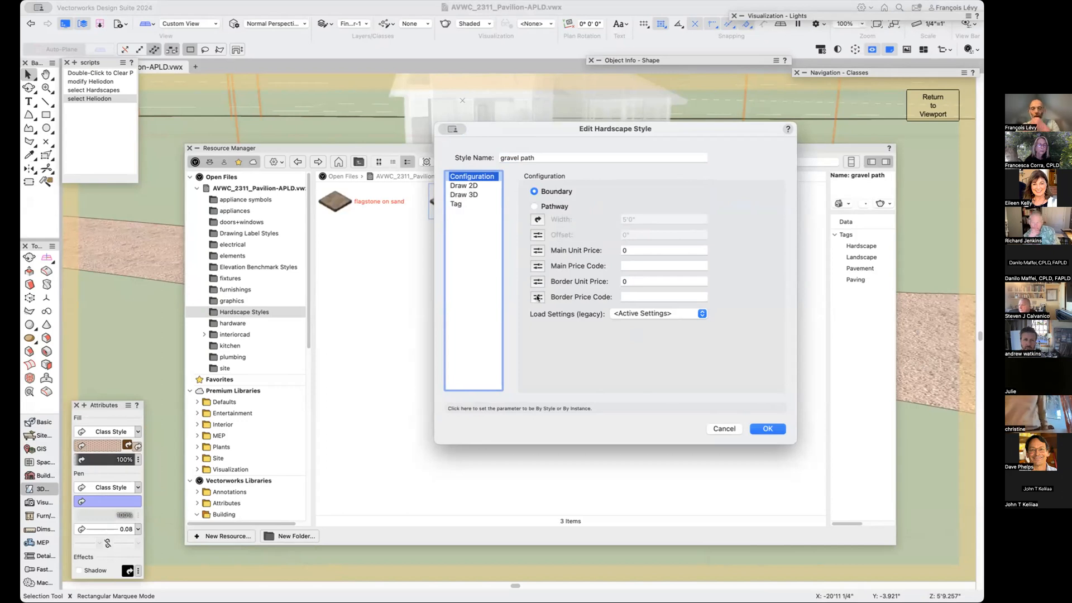
left_click(540, 251)
left_click(537, 281)
left_click(538, 296)
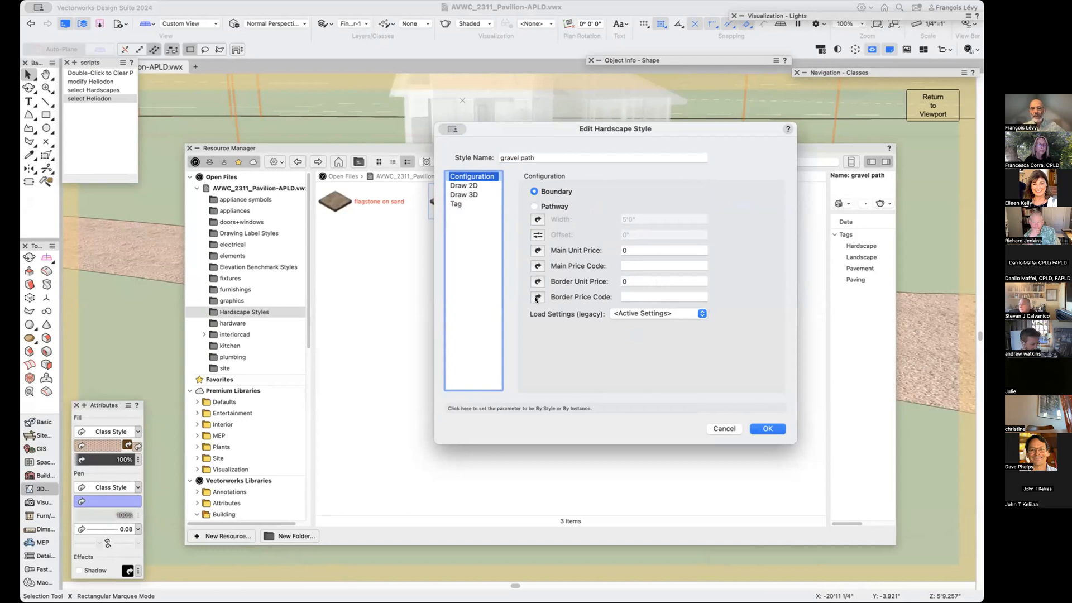
Set the gravel path style's Main Area Class to Site-Cover-Gravel in its Draw 2D settings.
left_click(478, 186)
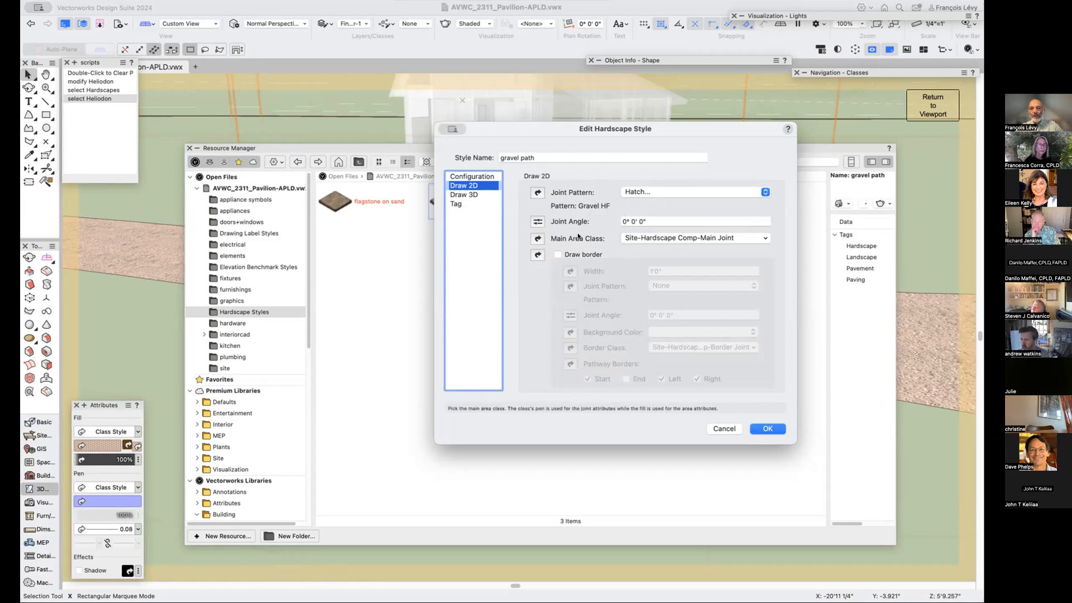
left_click(659, 240)
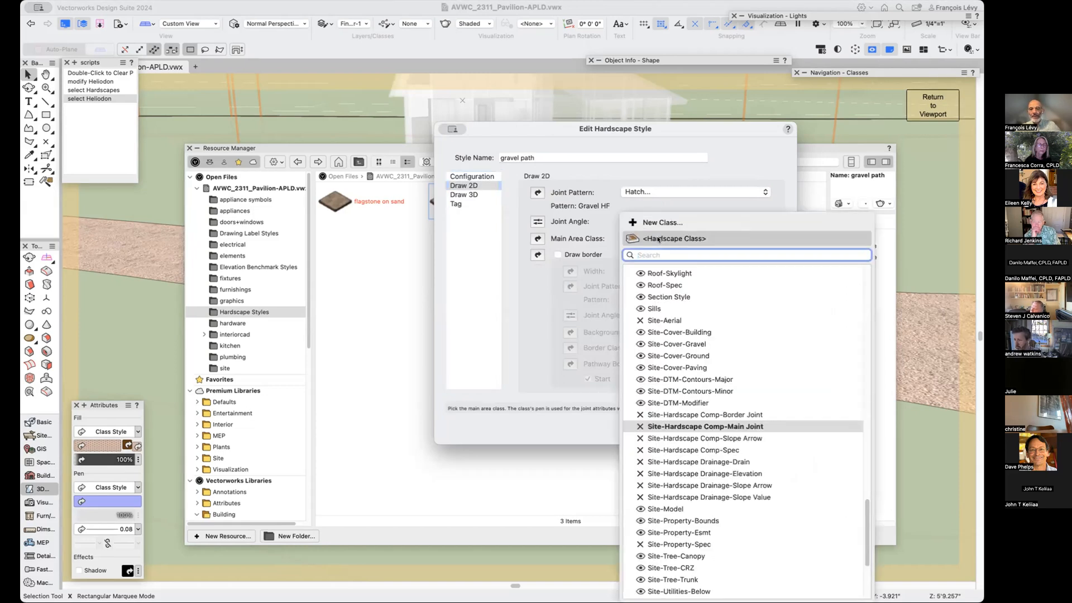
type("grave")
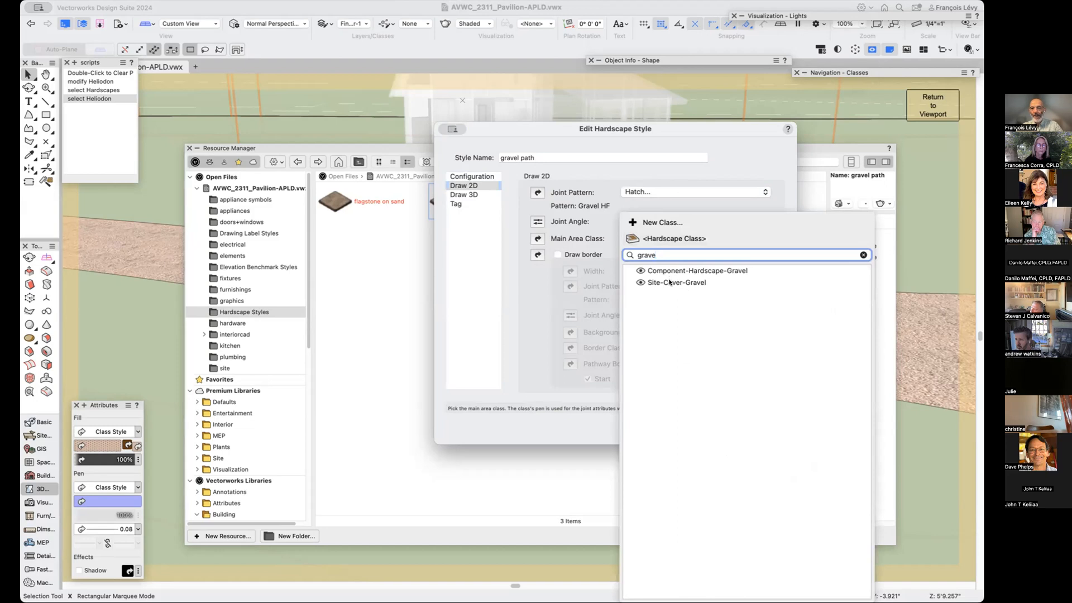
left_click(670, 283)
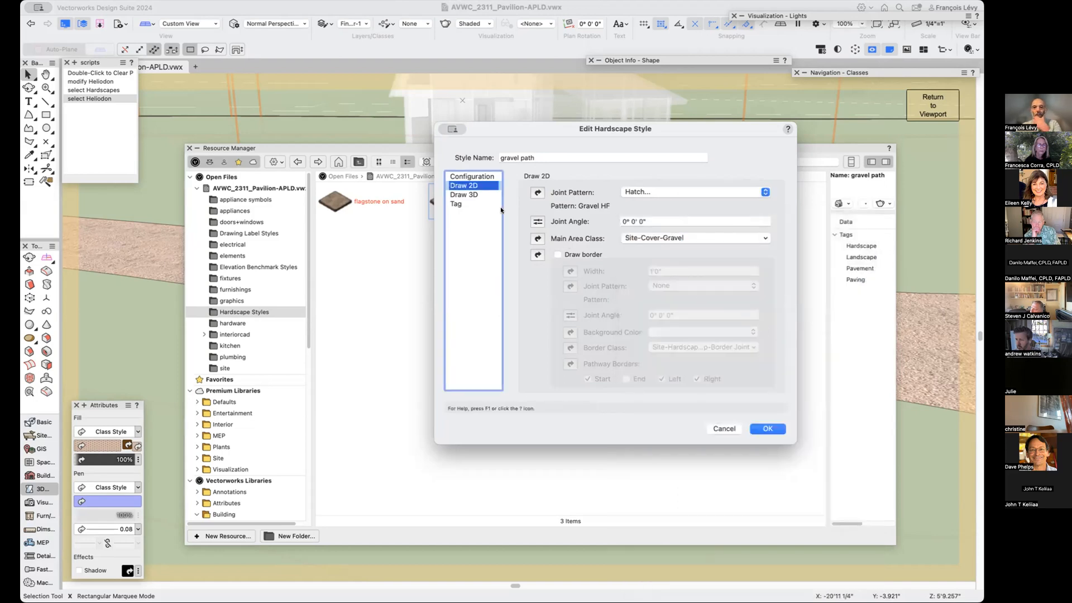
Review the style's main area components, inspecting the Gravel component's settings and the available materials, and leave that component without changes.
left_click(466, 194)
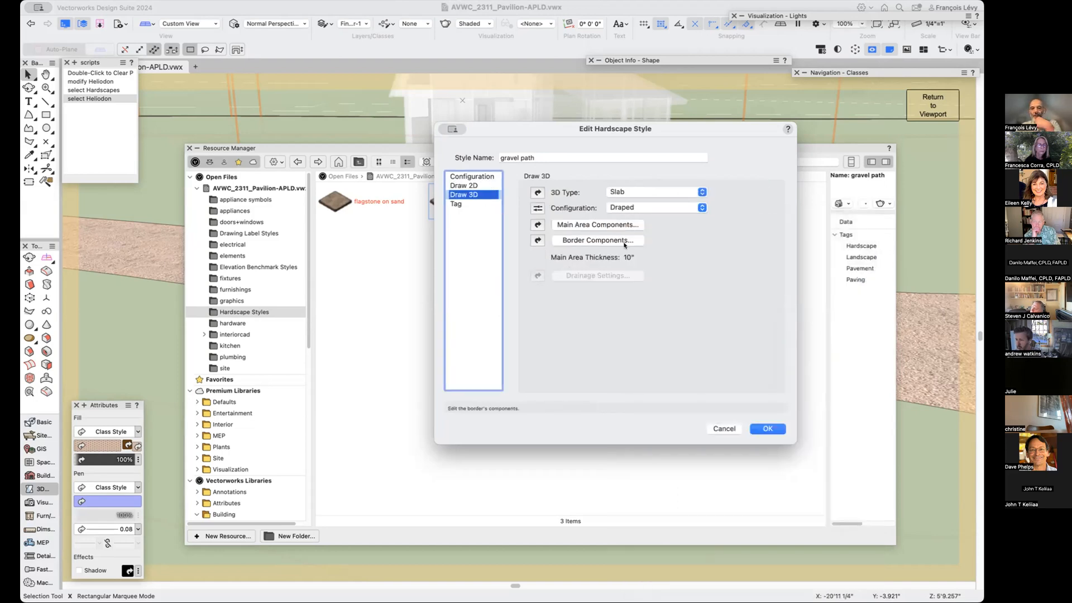
left_click(607, 225)
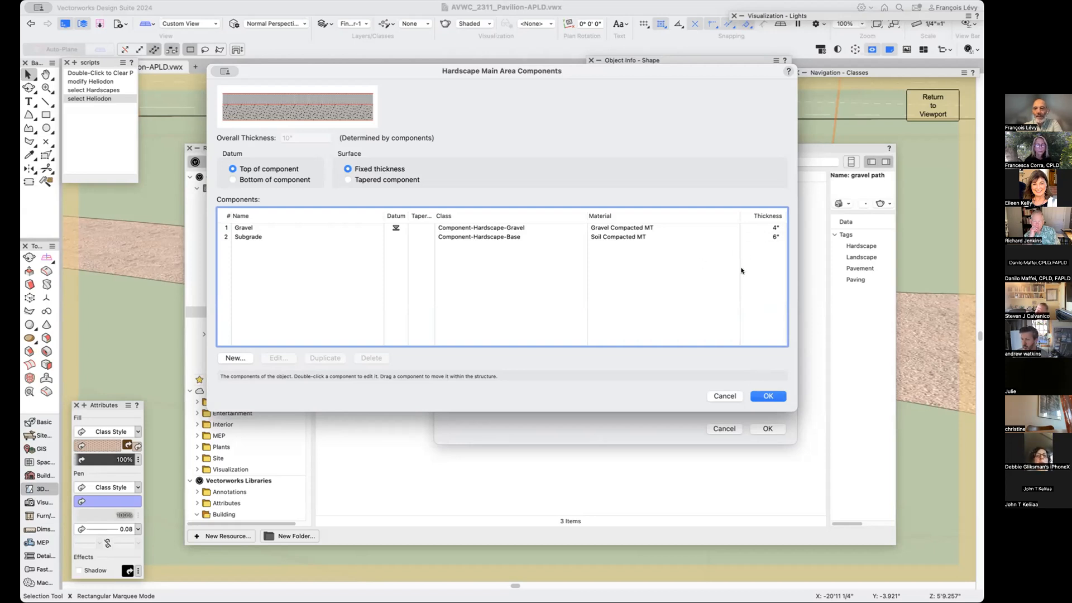
double_click(522, 229)
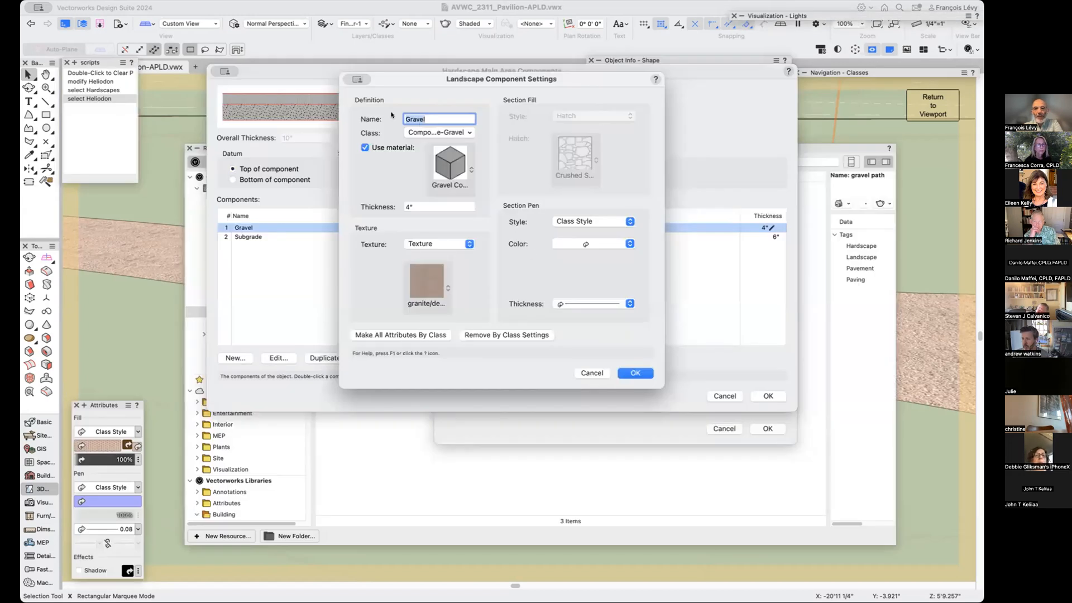
left_click(456, 164)
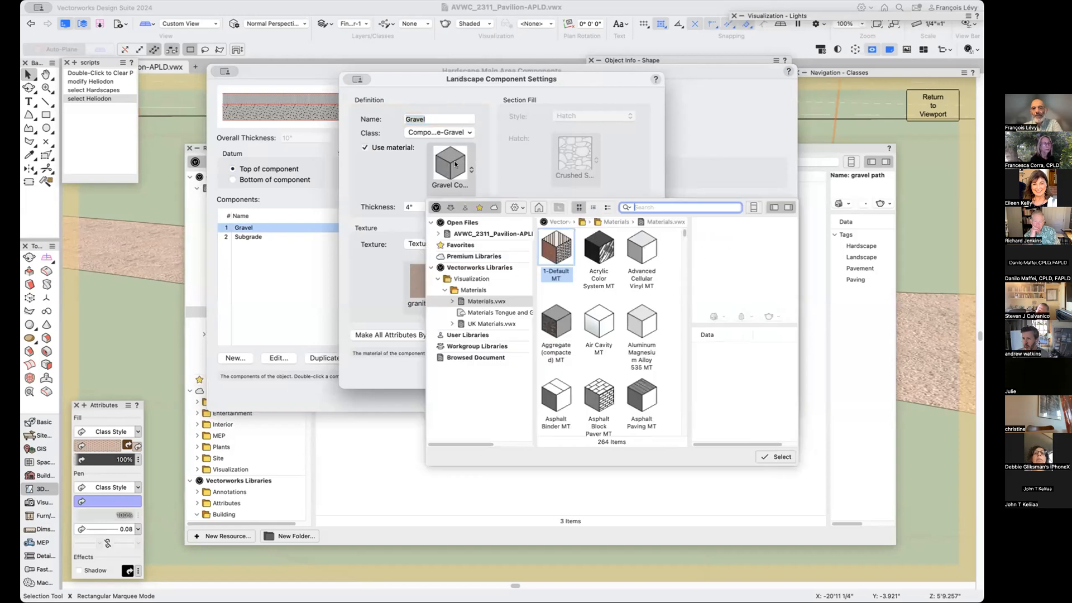
scroll(635, 249, "down", 10)
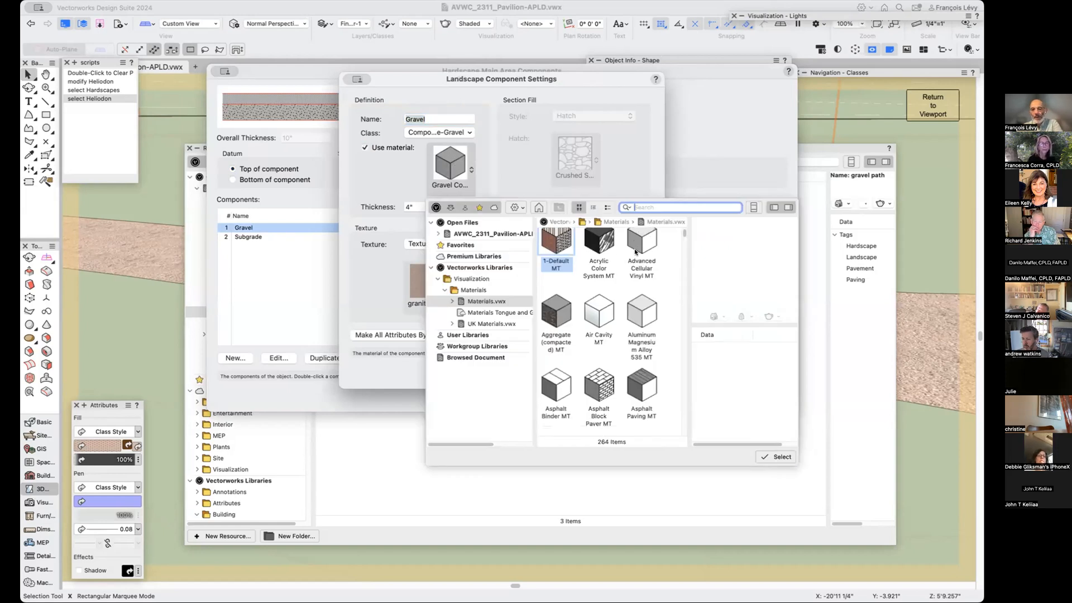
scroll(635, 251, "up", 10)
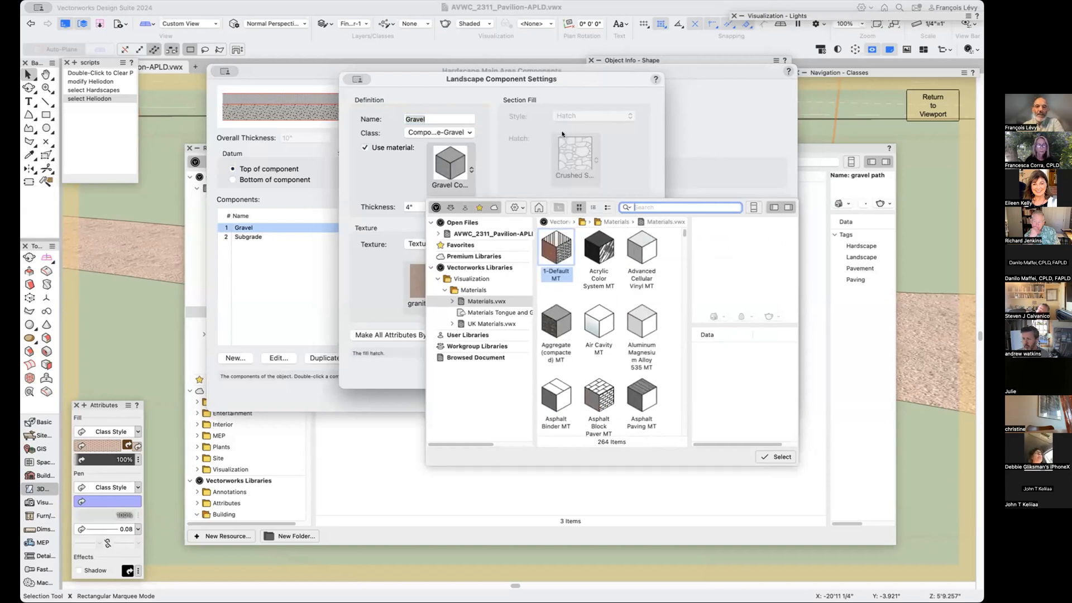
left_click(530, 171)
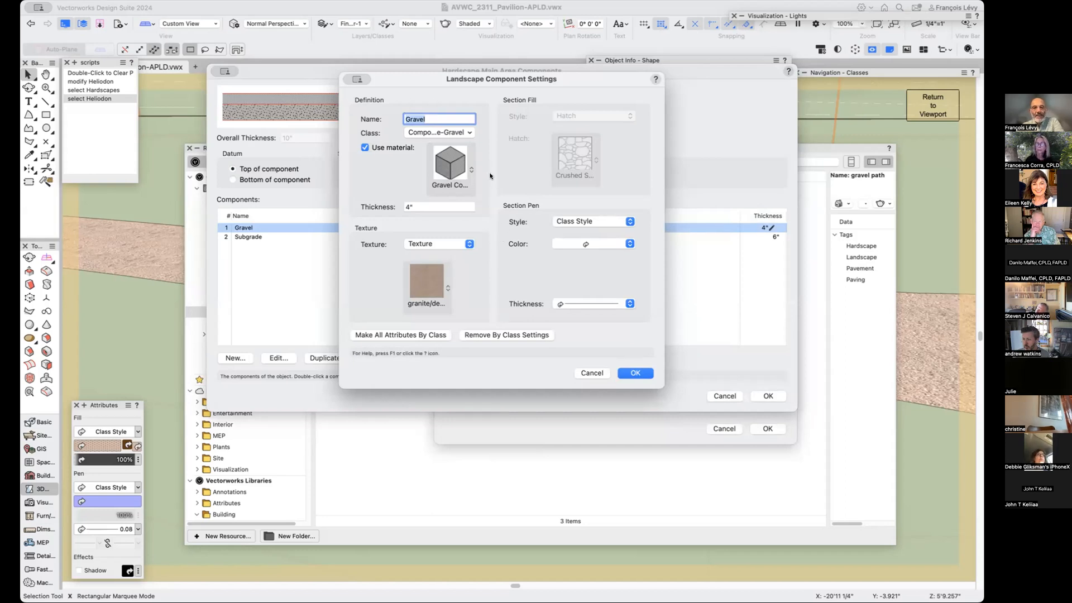
left_click(591, 372)
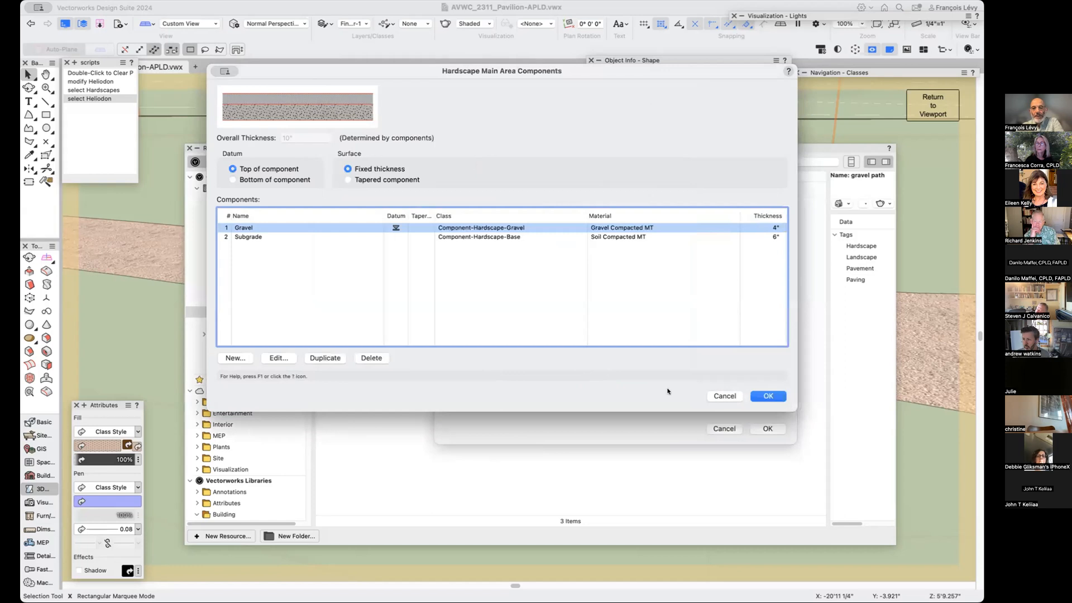
Cancel the gravel path style edit and open the Gravel Compacted MT material for editing from the file's Materials folder.
left_click(720, 396)
left_click(724, 427)
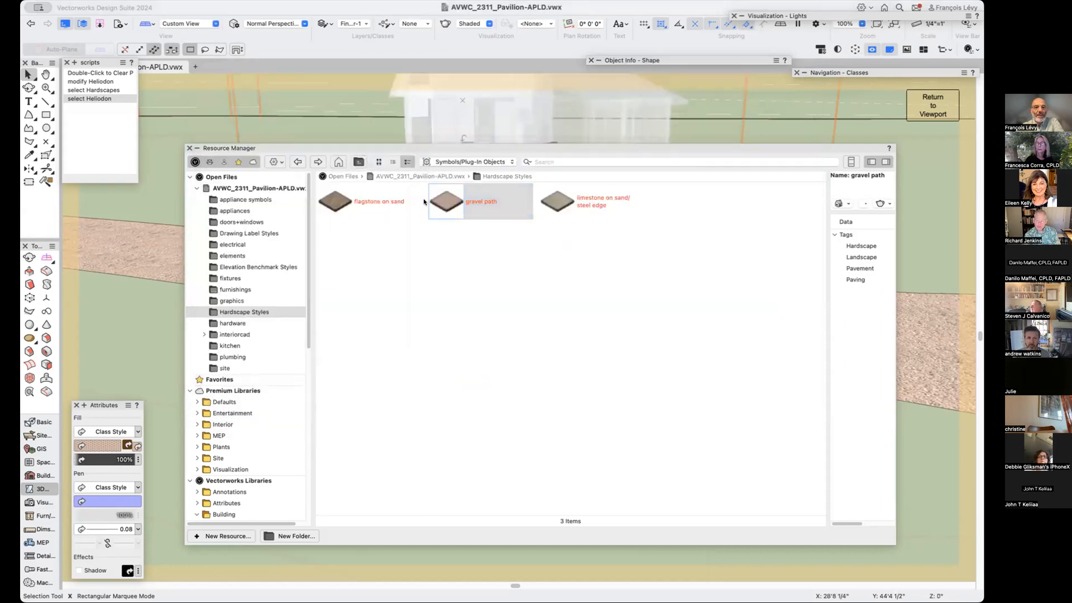
left_click(483, 160)
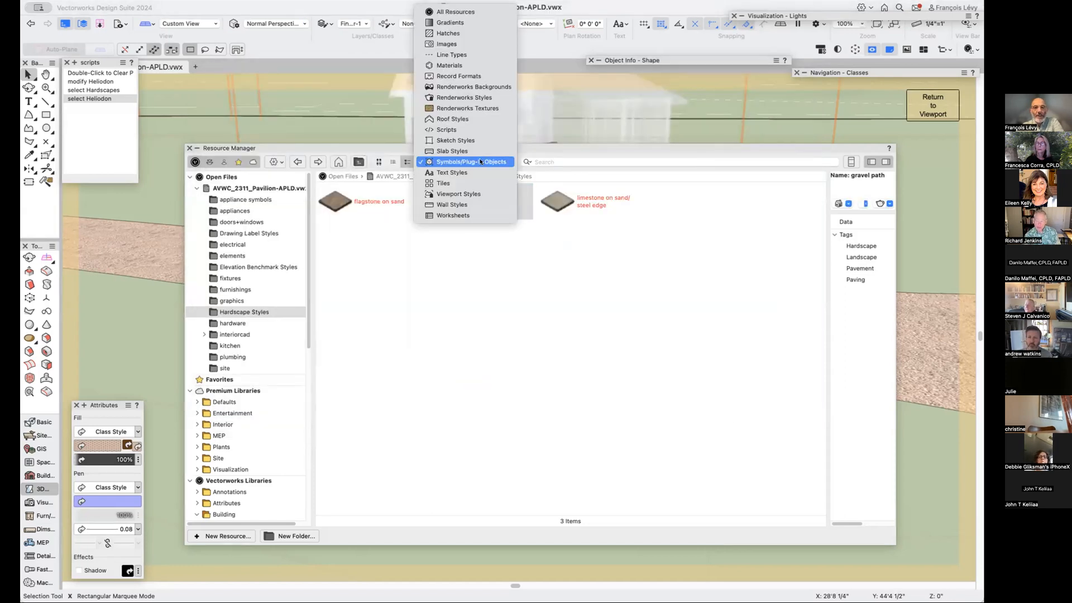
left_click(467, 64)
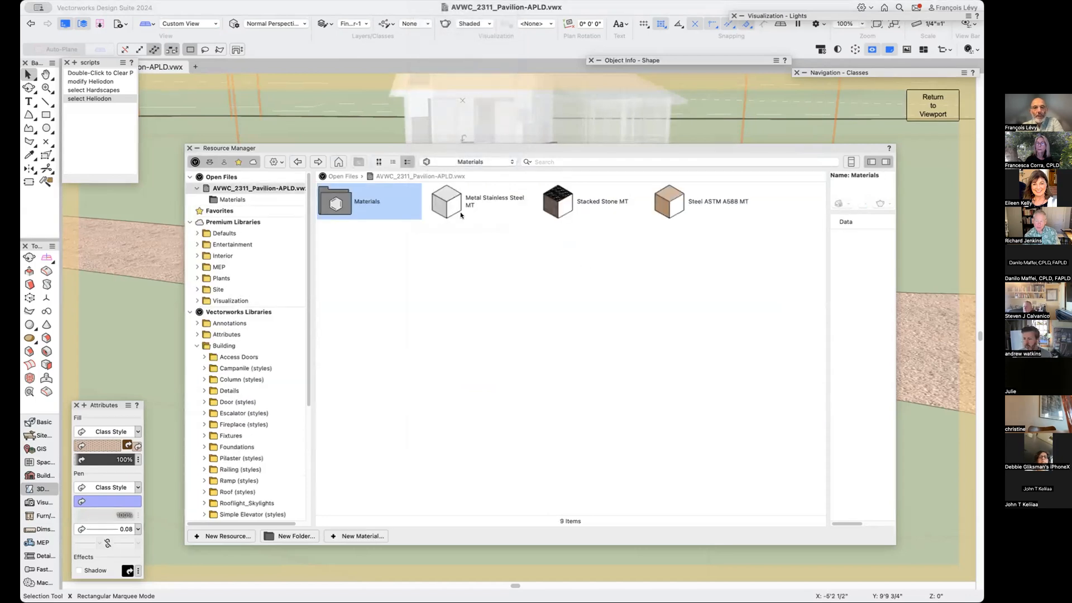
double_click(335, 201)
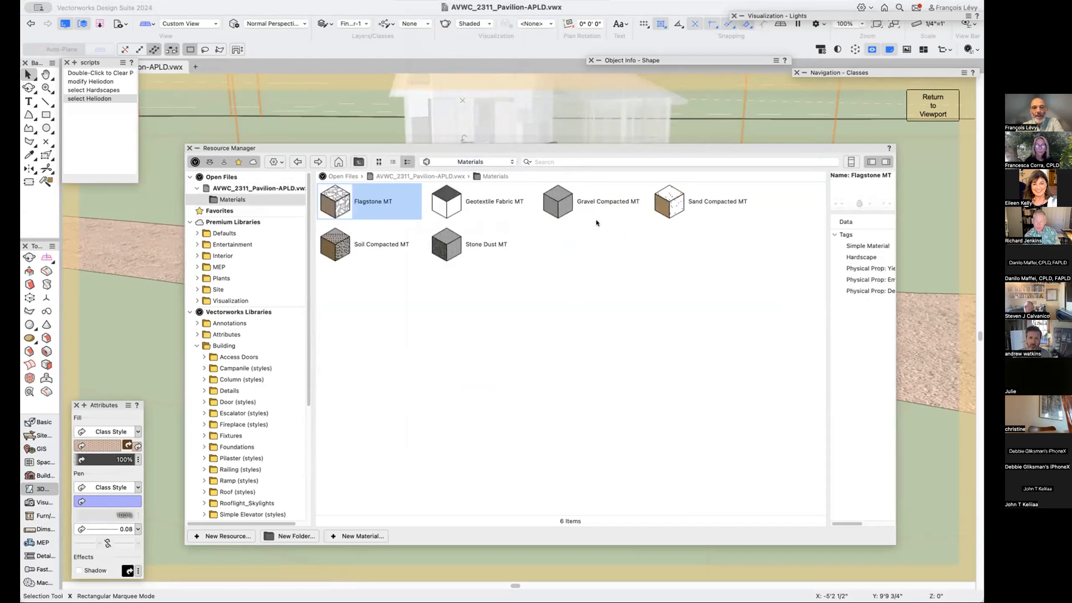
left_click(572, 210)
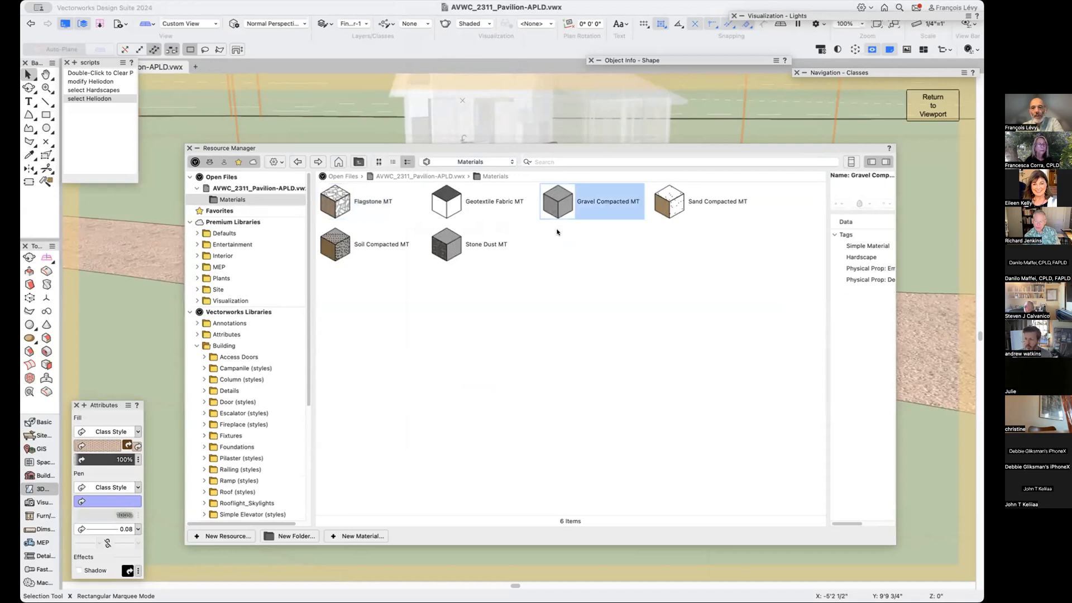
right_click(555, 211)
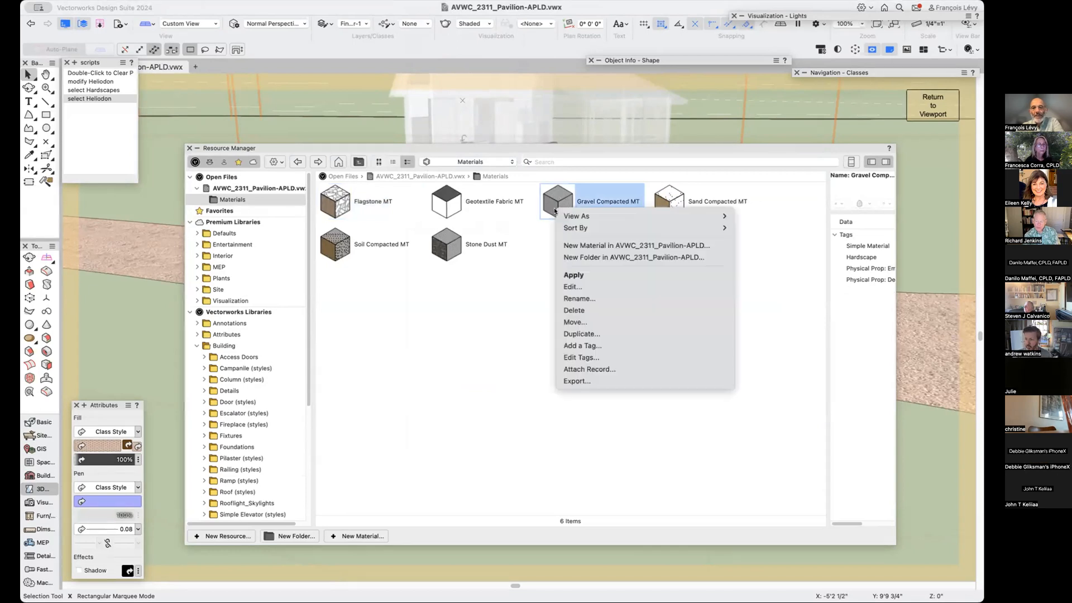
left_click(570, 290)
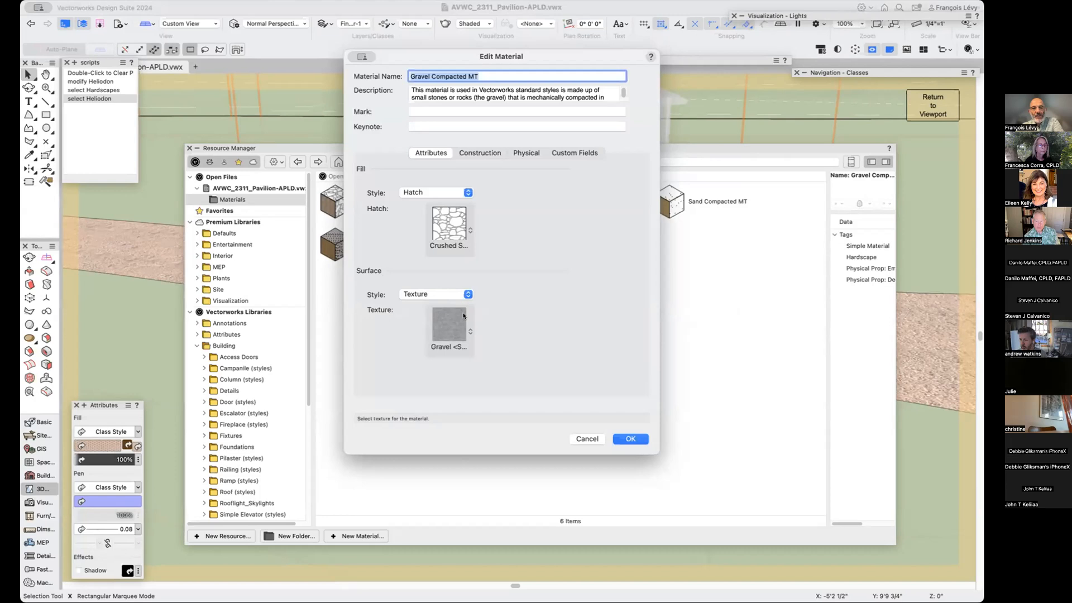
Review the gravel material's Construction, Physical, Custom Fields and Attributes settings, and leave the material without changes.
left_click(487, 153)
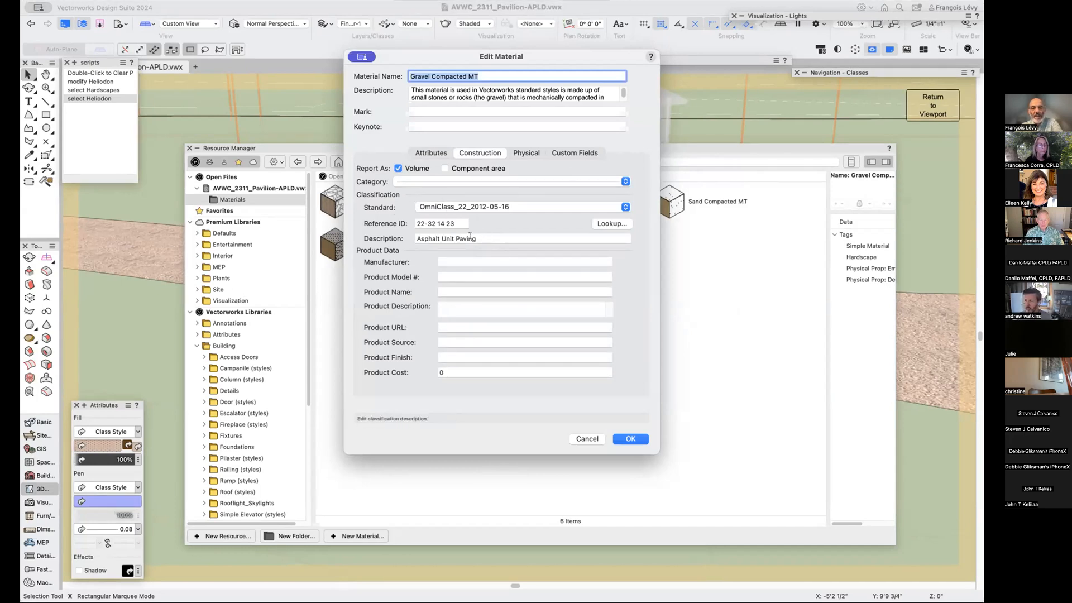
left_click(525, 153)
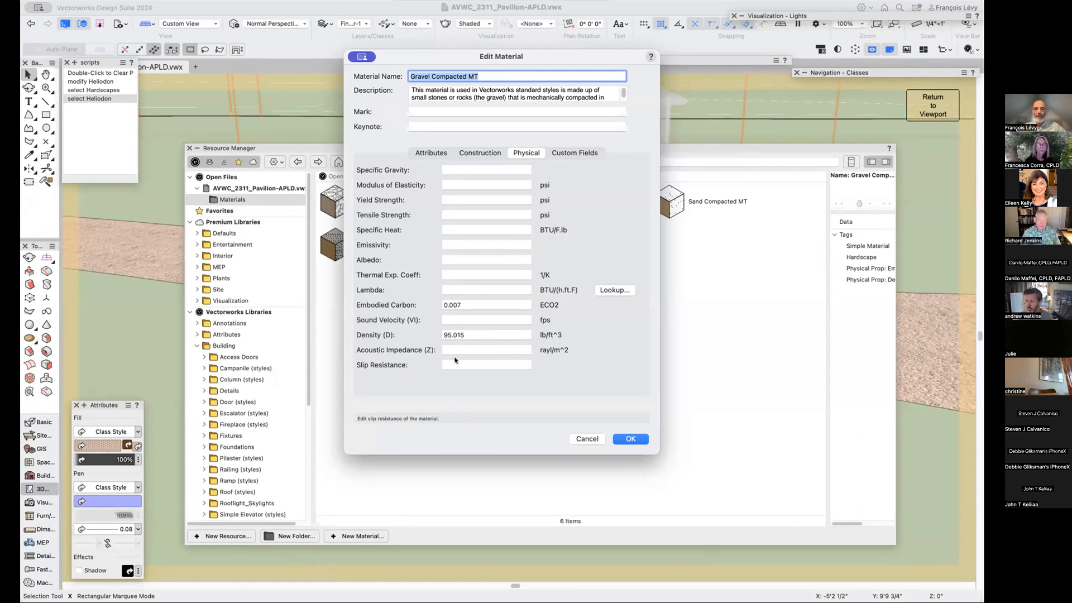
left_click(574, 152)
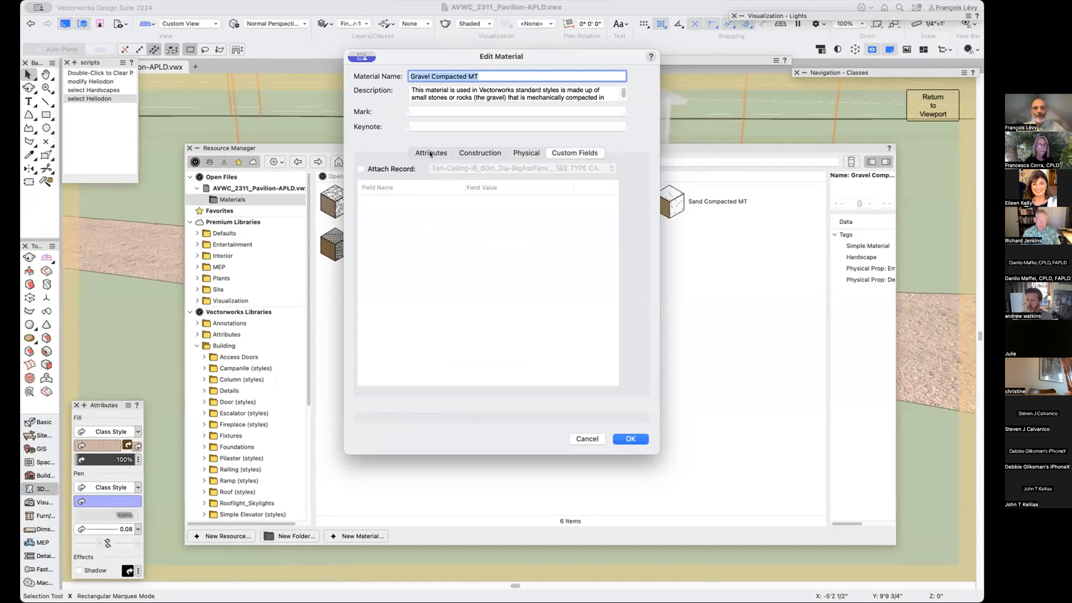
left_click(432, 153)
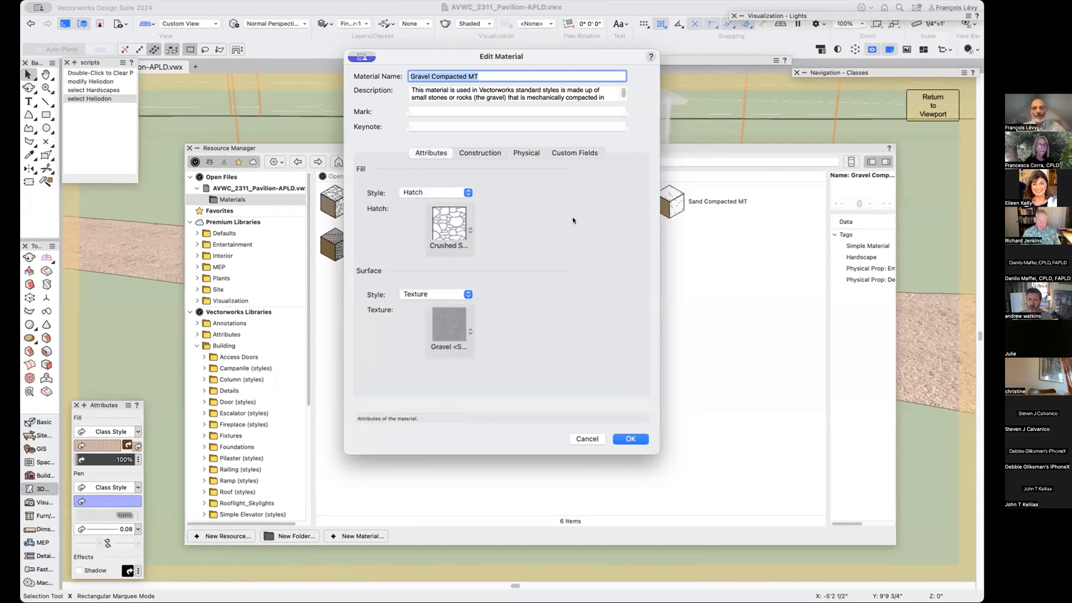
left_click(583, 441)
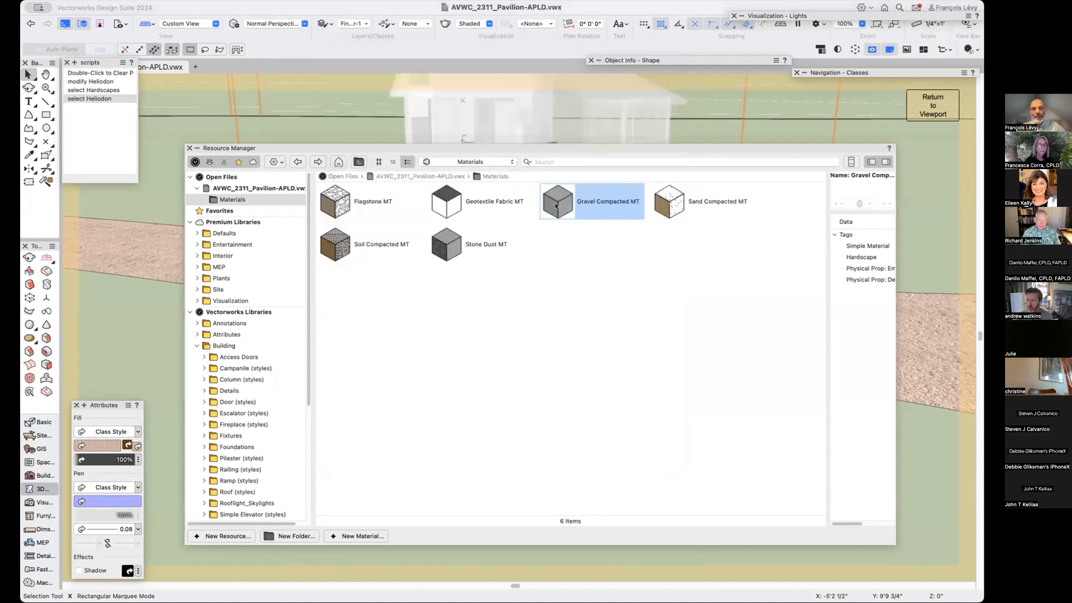
Reopen the gravel path style from the Hardscape Styles folder, review its main area components, and leave the style without changes.
left_click(483, 161)
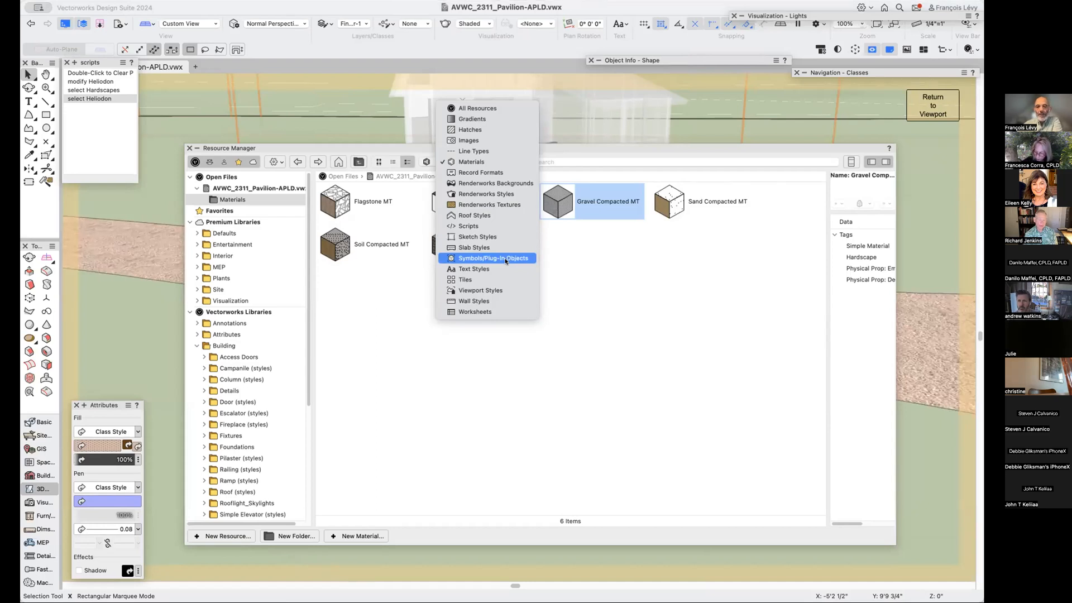
left_click(506, 261)
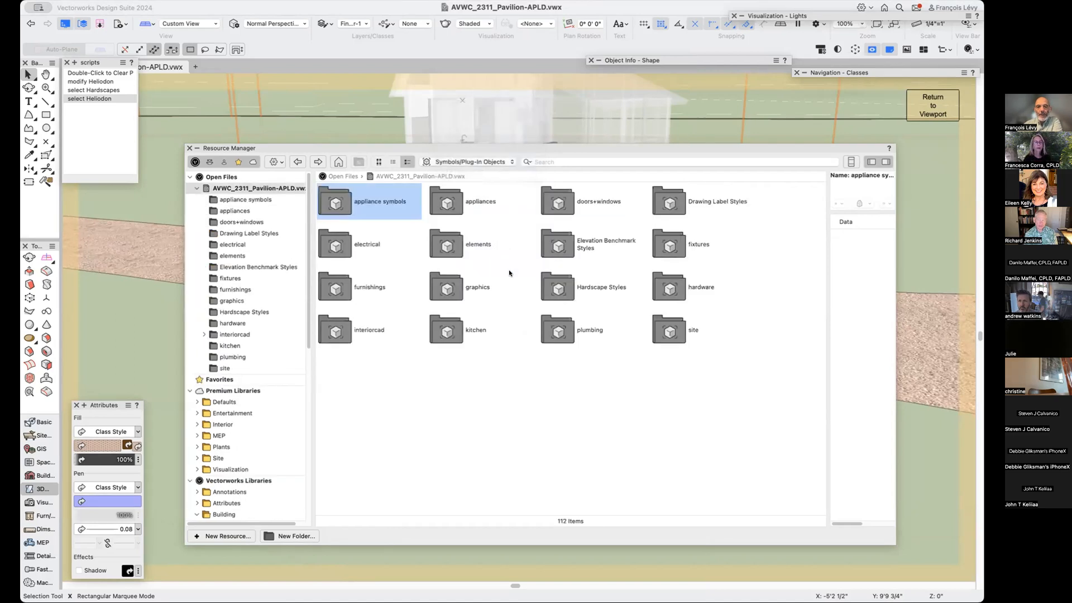
double_click(563, 282)
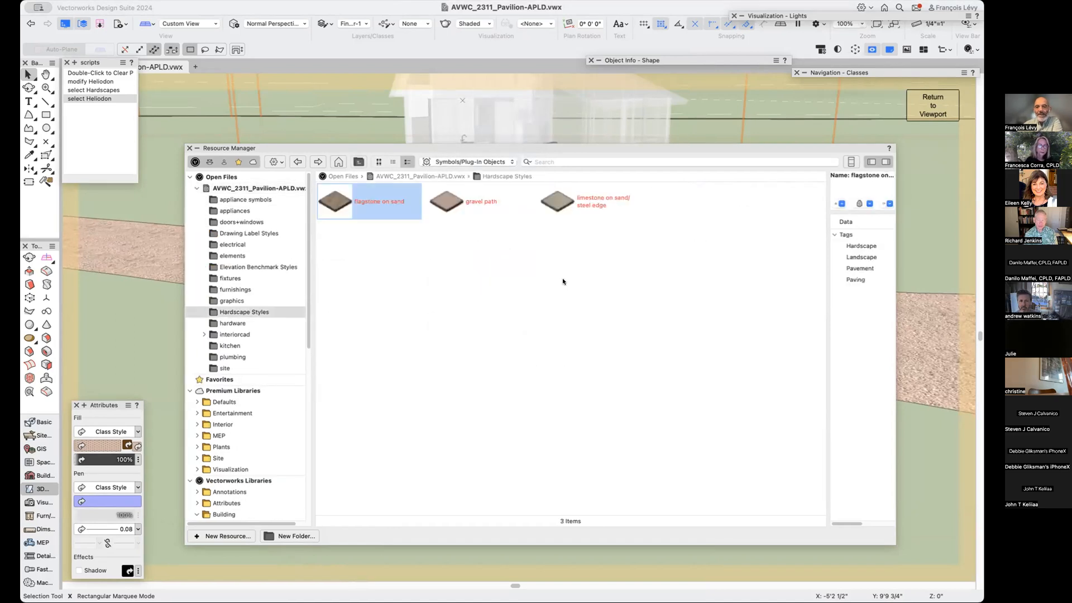
left_click(468, 204)
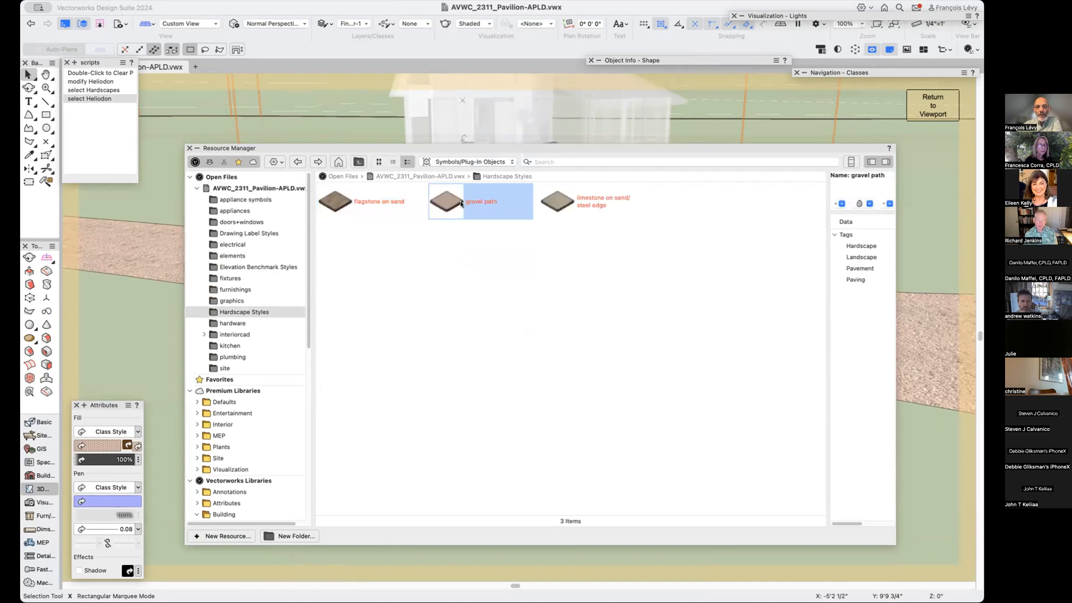
right_click(467, 201)
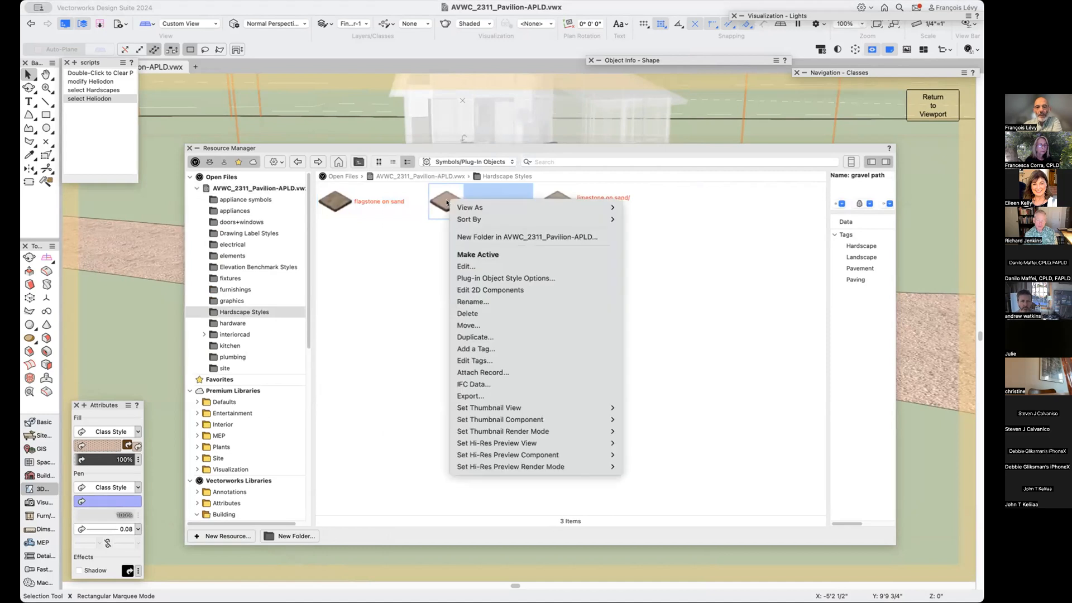
left_click(487, 267)
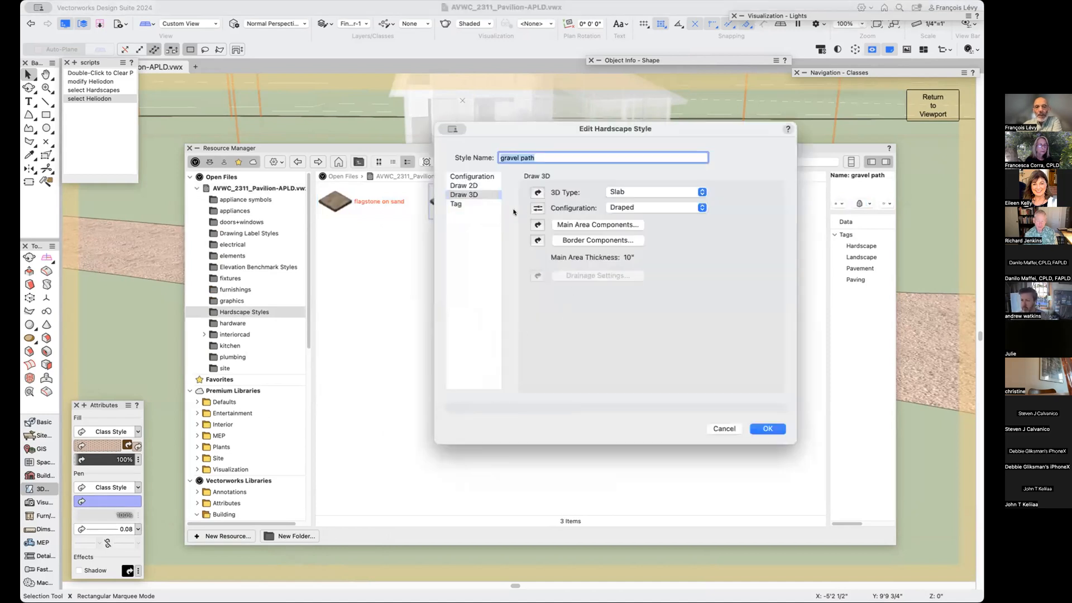
left_click(579, 224)
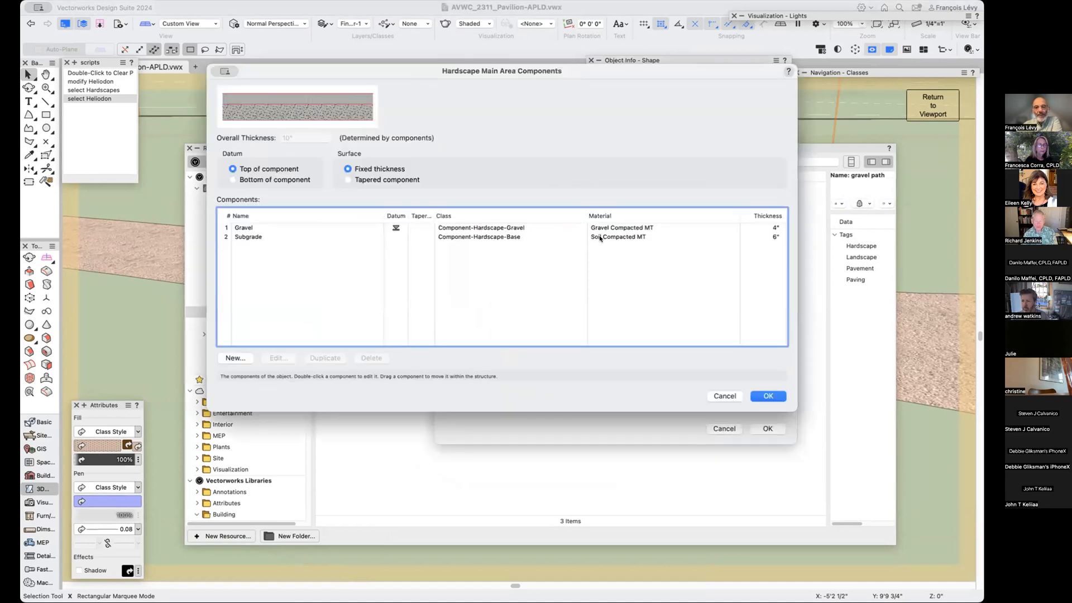
left_click(724, 396)
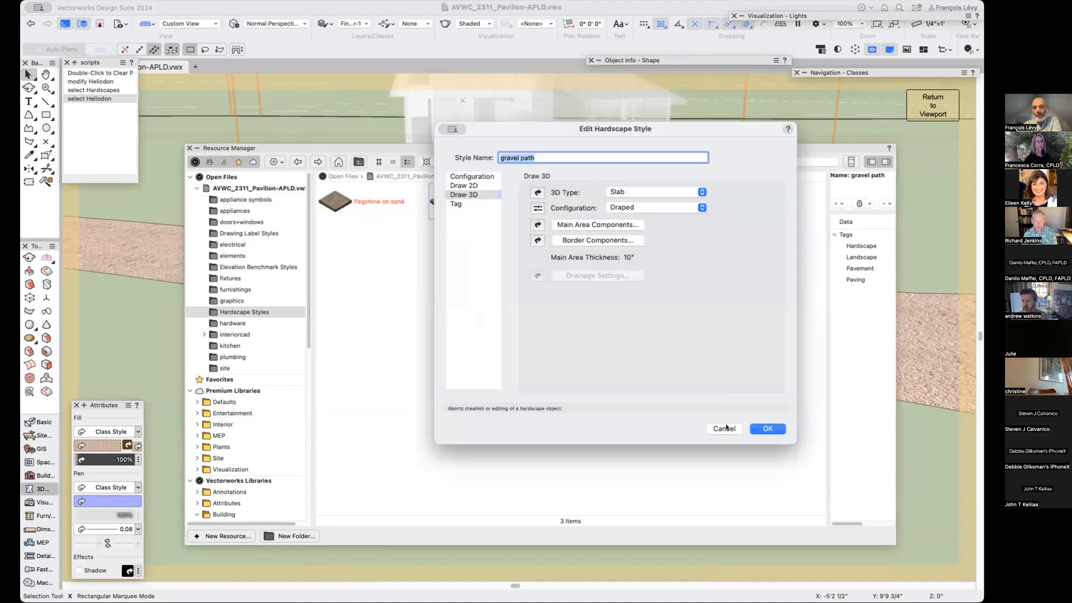
left_click(725, 428)
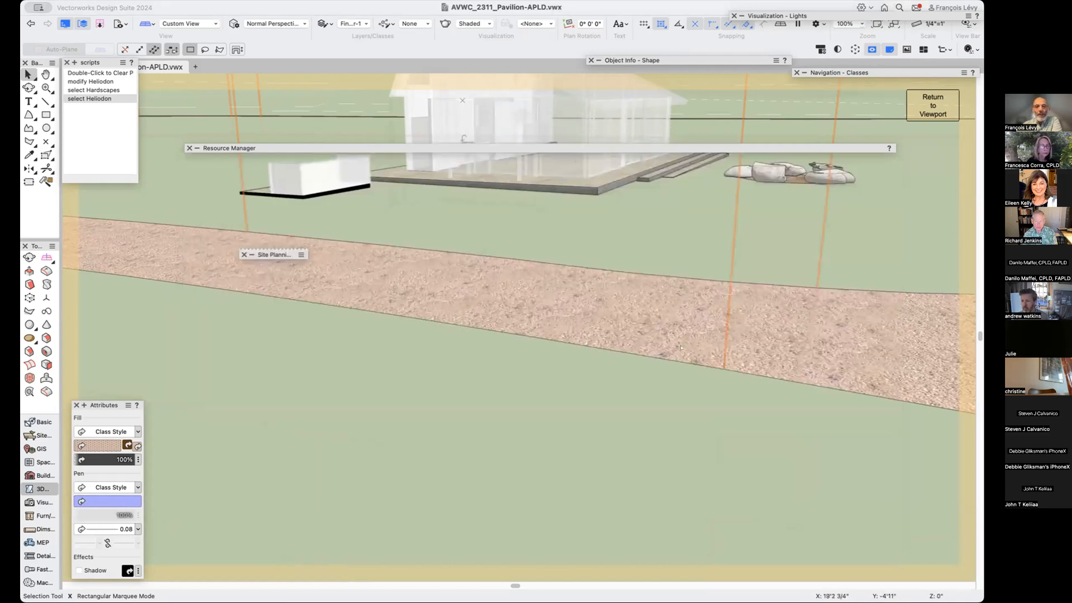
Recall the saved view 06 hardscapes and select the flagstone hardscape between the boulders.
left_click(120, 23)
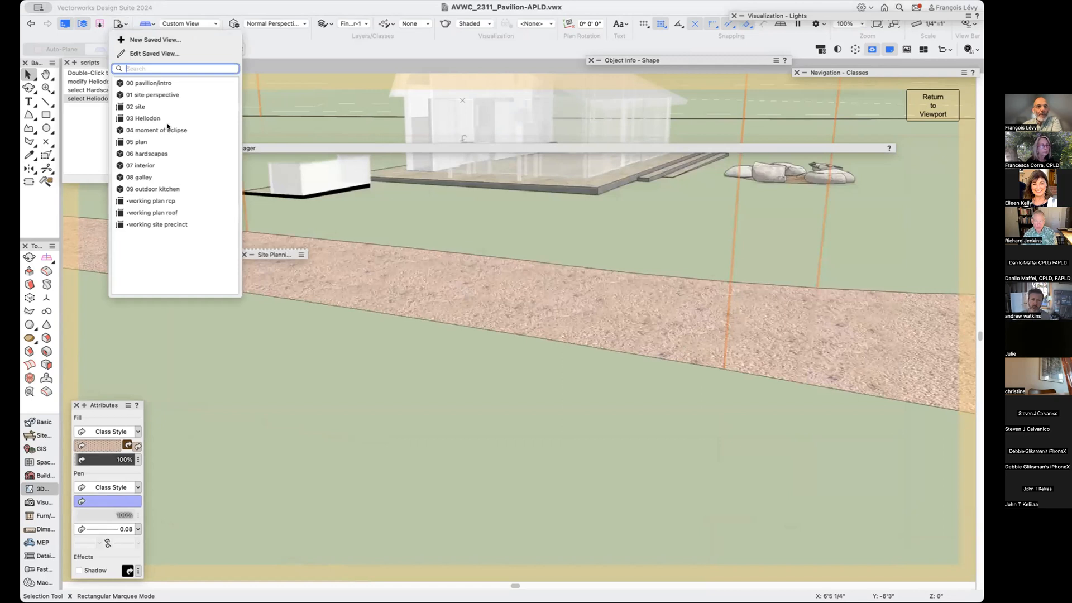
left_click(147, 154)
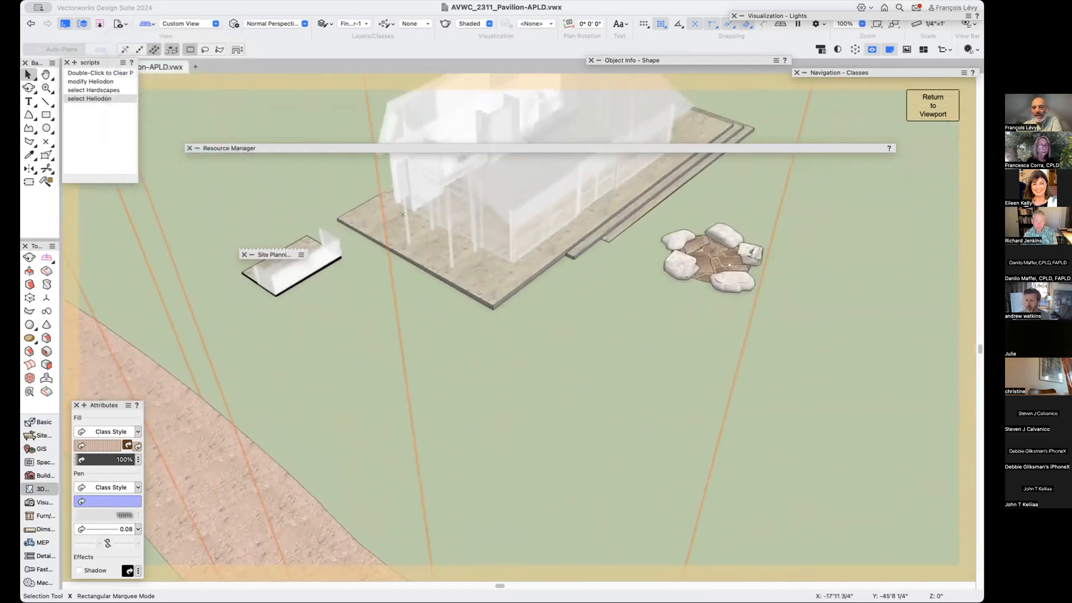
left_click(720, 263)
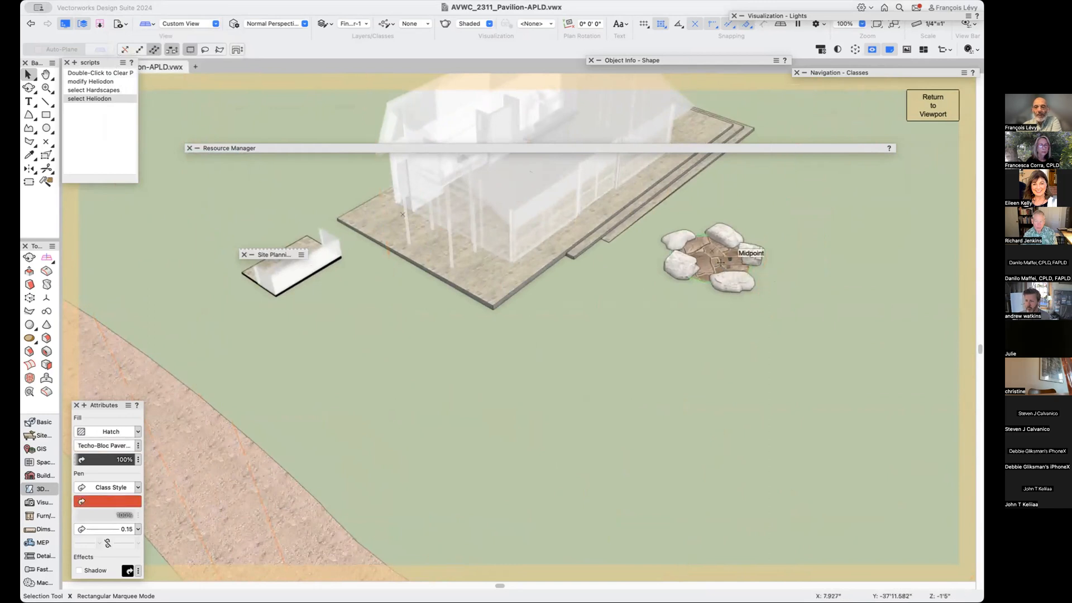
scroll(717, 268, "up", 5)
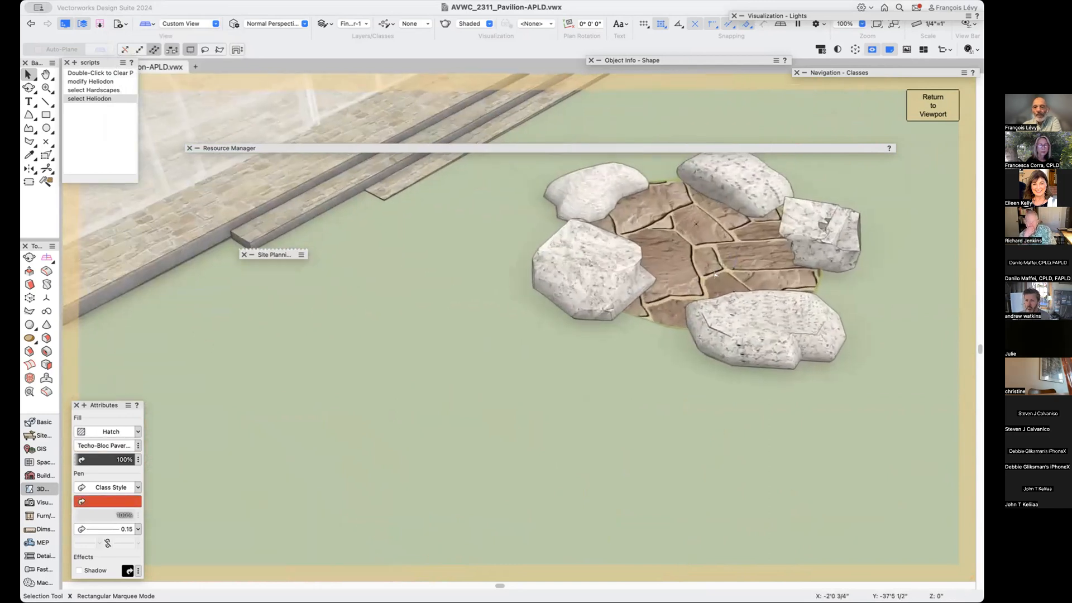
scroll(715, 274, "up", 3)
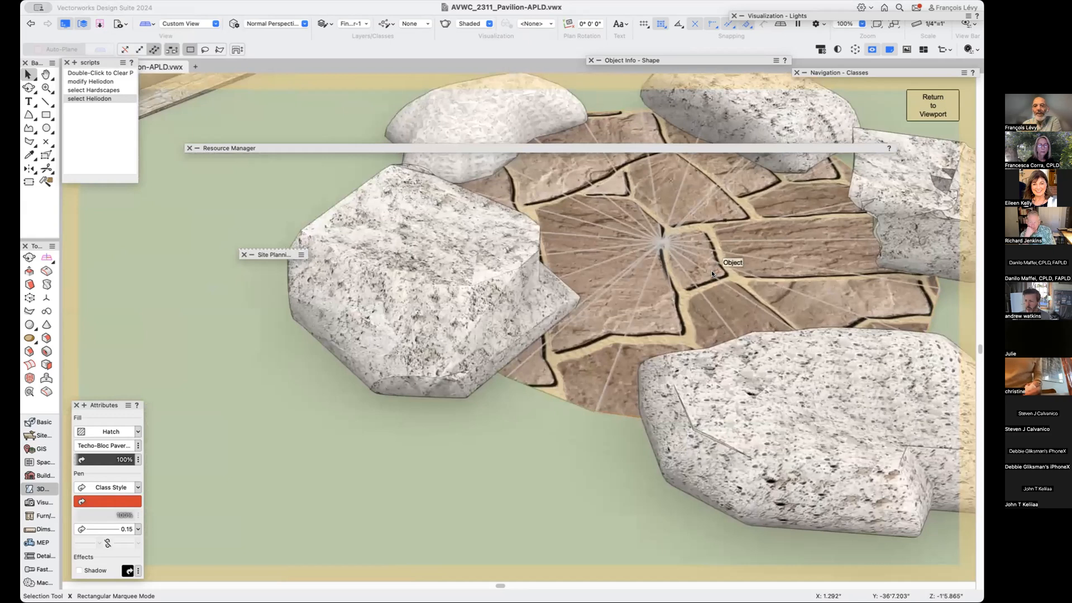
Show the flagstone hardscape in Top/Plan view and inspect its properties in the Object Info palette, moved over beneath the Navigation palette.
double_click(689, 235)
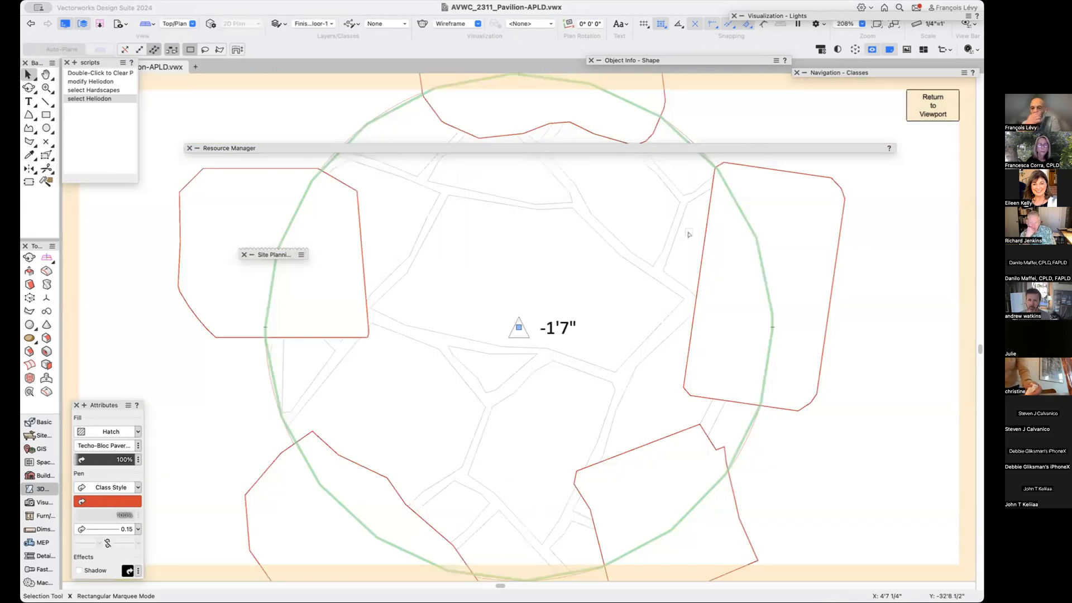
scroll(689, 235, "down", 3)
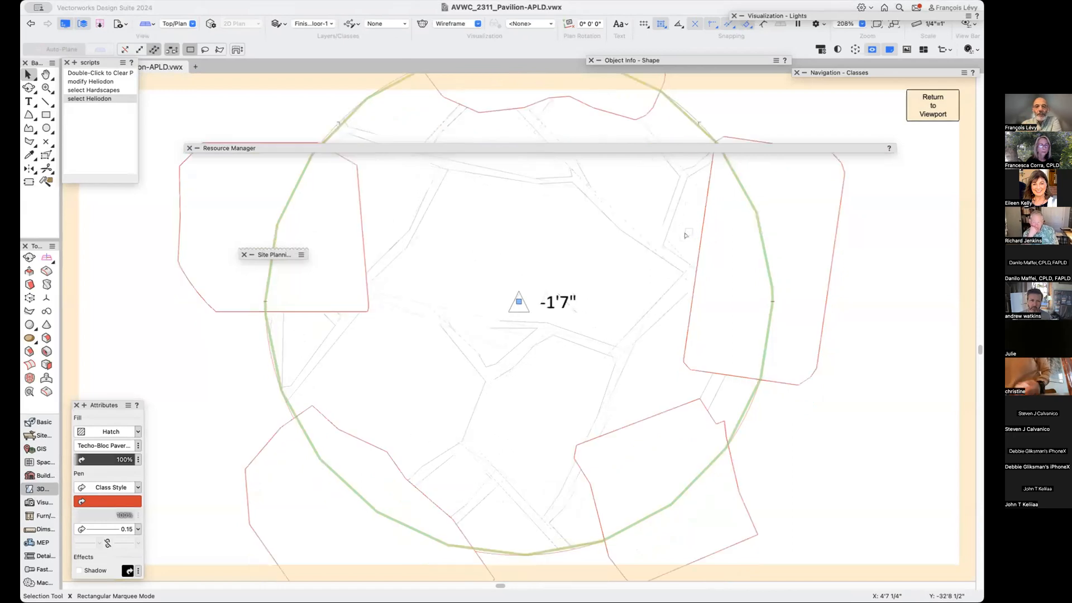
scroll(686, 237, "down", 3)
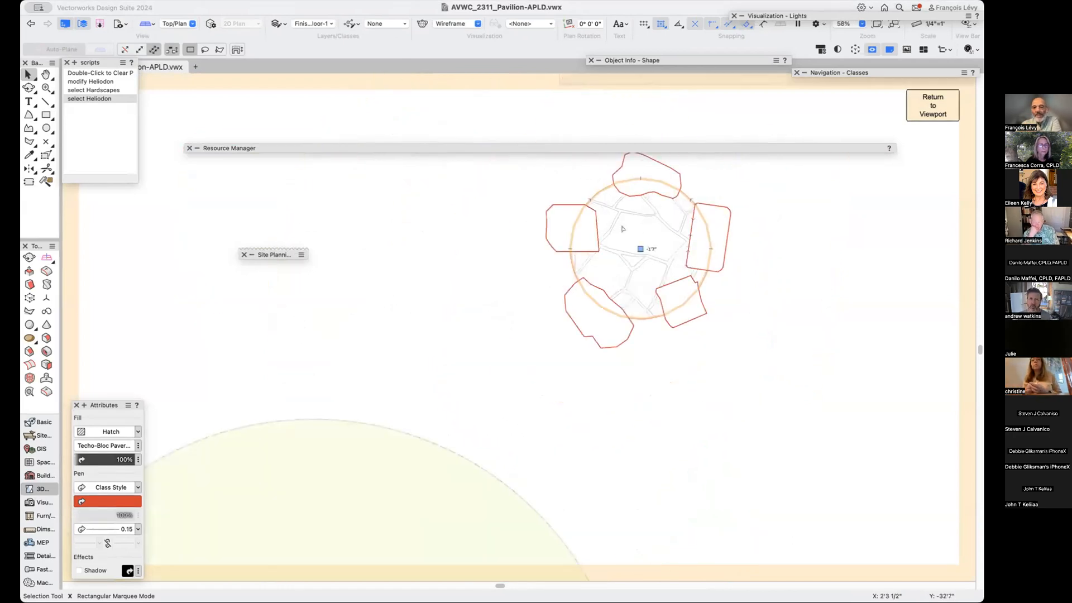
scroll(644, 257, "up", 6)
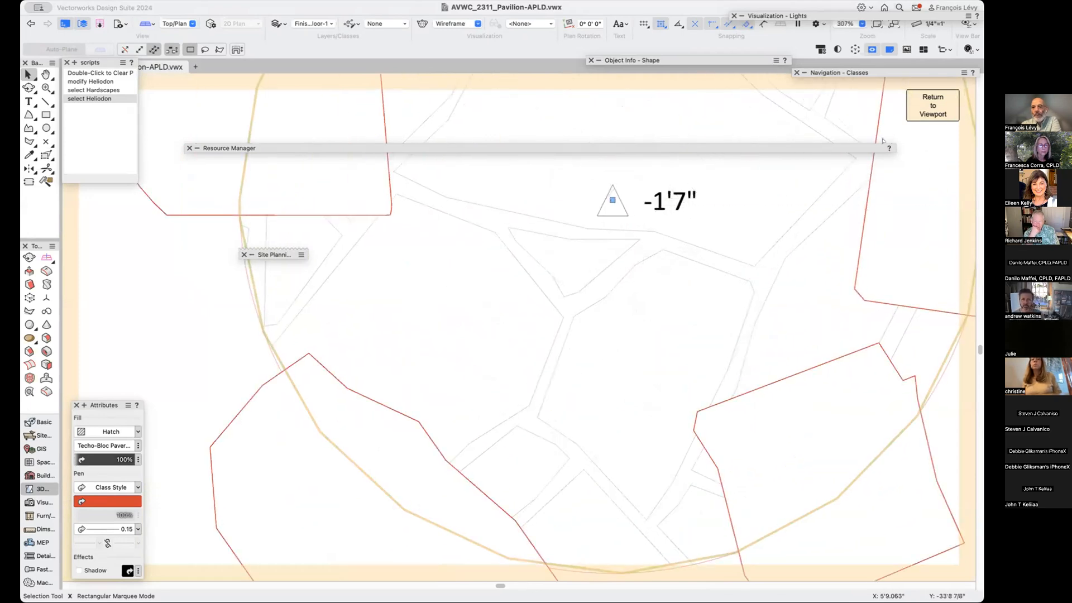
mouse_move(871, 74)
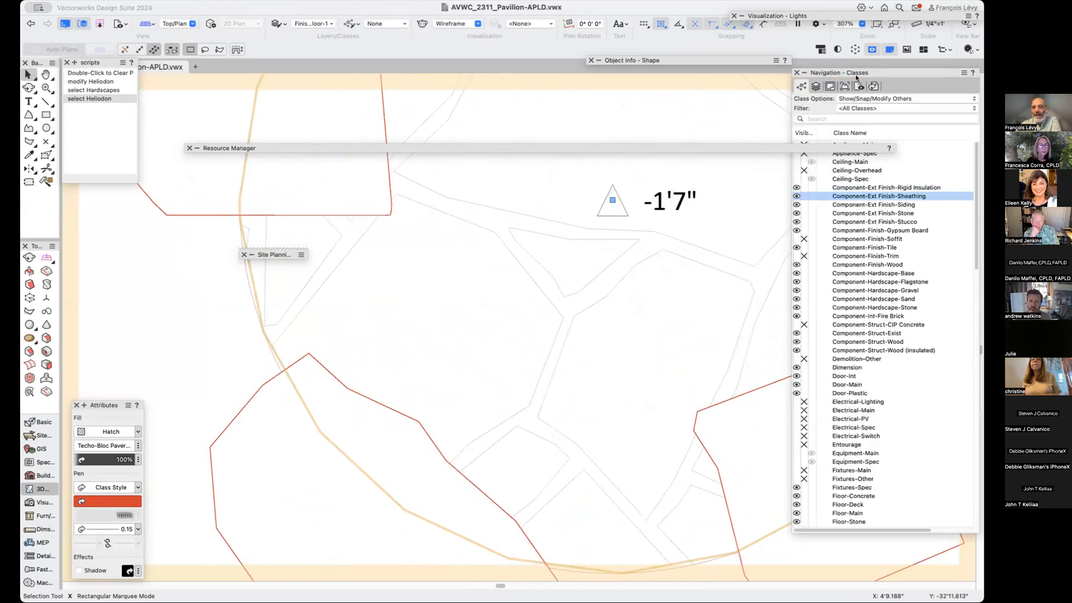
mouse_move(708, 58)
left_click_drag(709, 59, 880, 83)
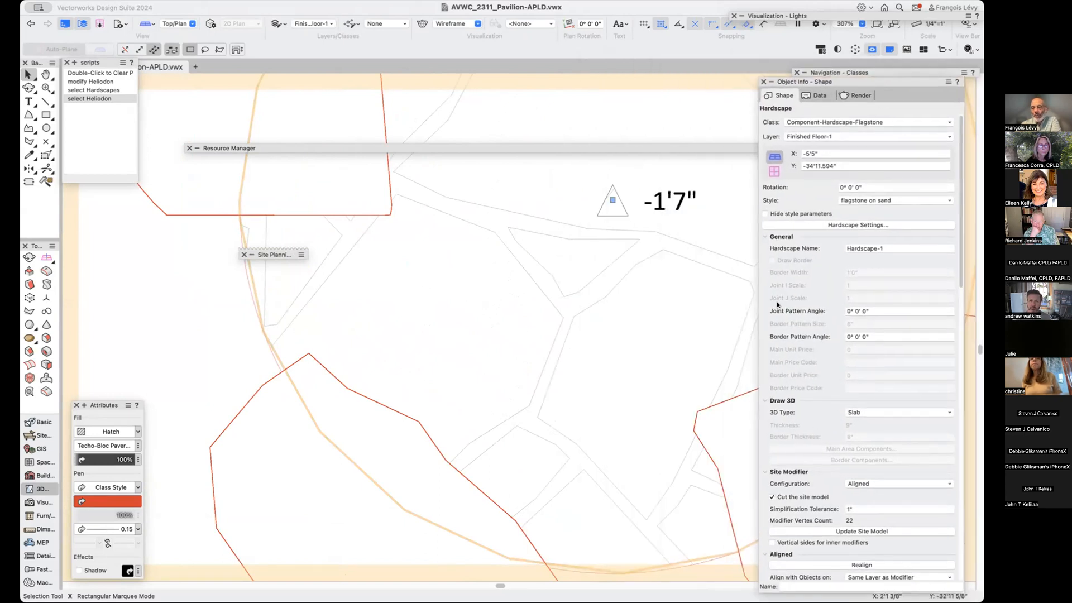
Try to run Create Objects from Shapes on the selected flagstone hardscape.
left_click(272, 8)
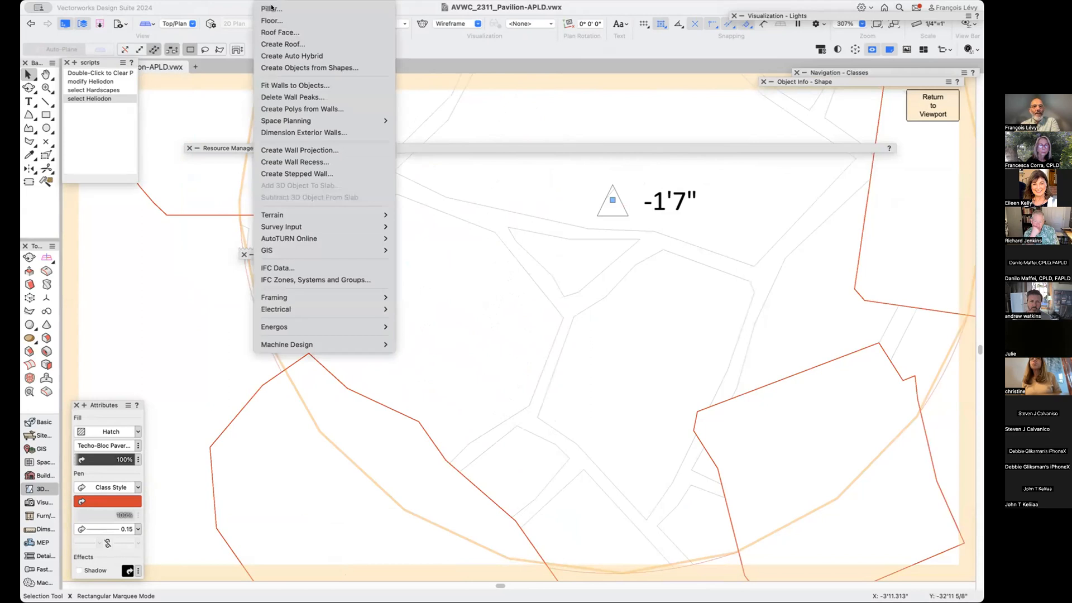
left_click(293, 68)
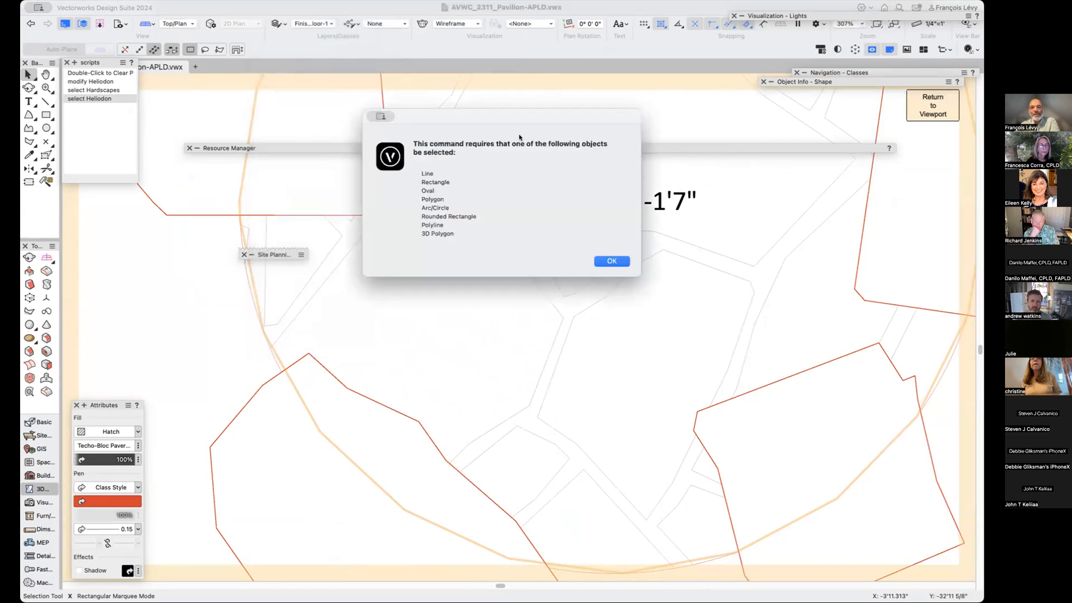
left_click(612, 261)
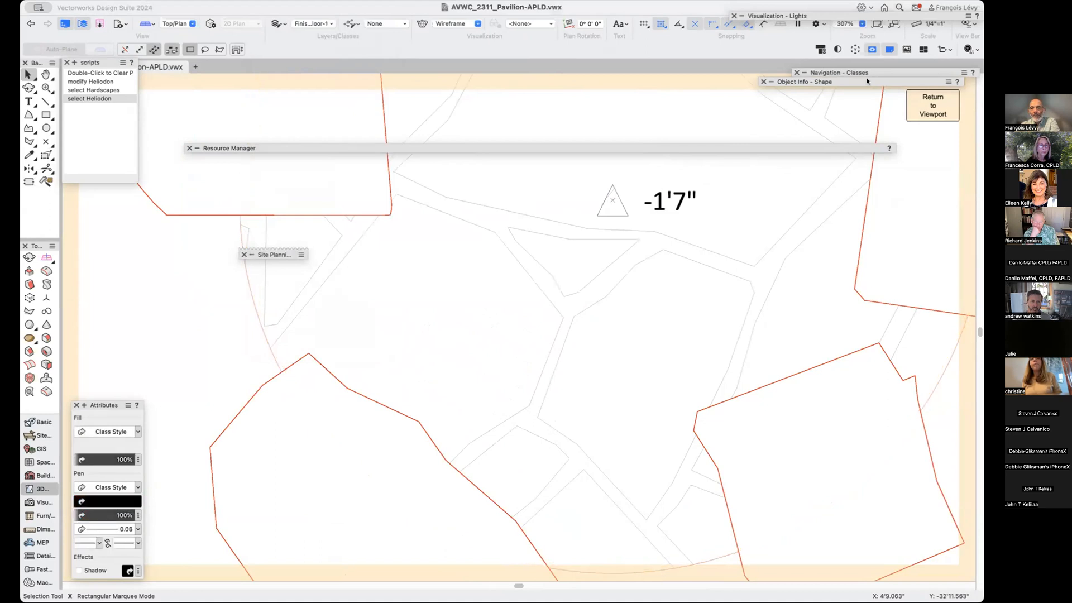
Review the selected flagstone hardscape's 3D type, Planar Pad configuration, Draw 2D and boundary settings, and cancel the settings.
mouse_move(865, 82)
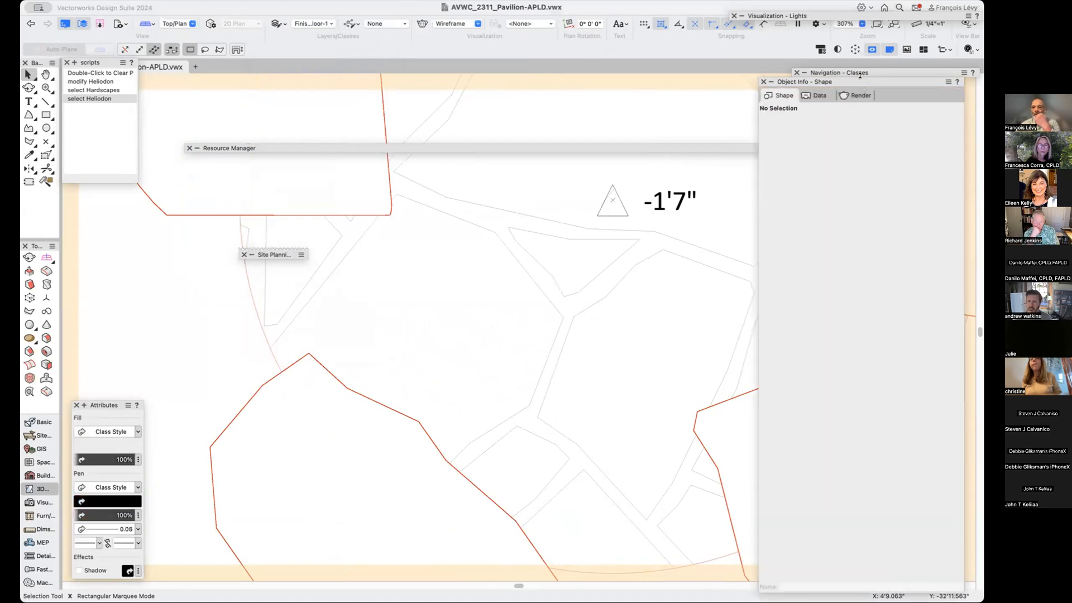
left_click(699, 216)
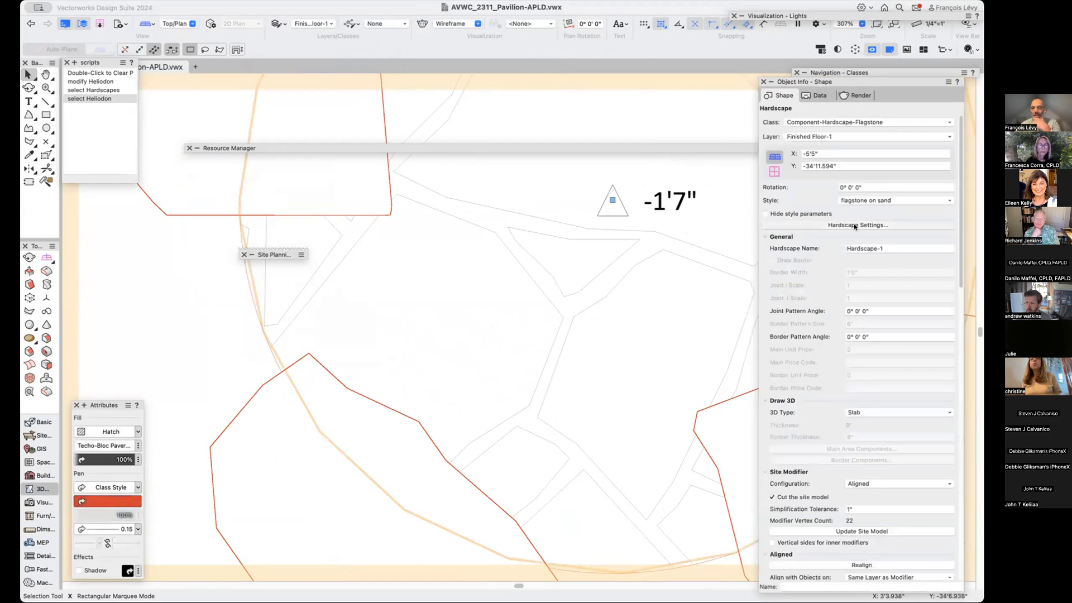
left_click(854, 225)
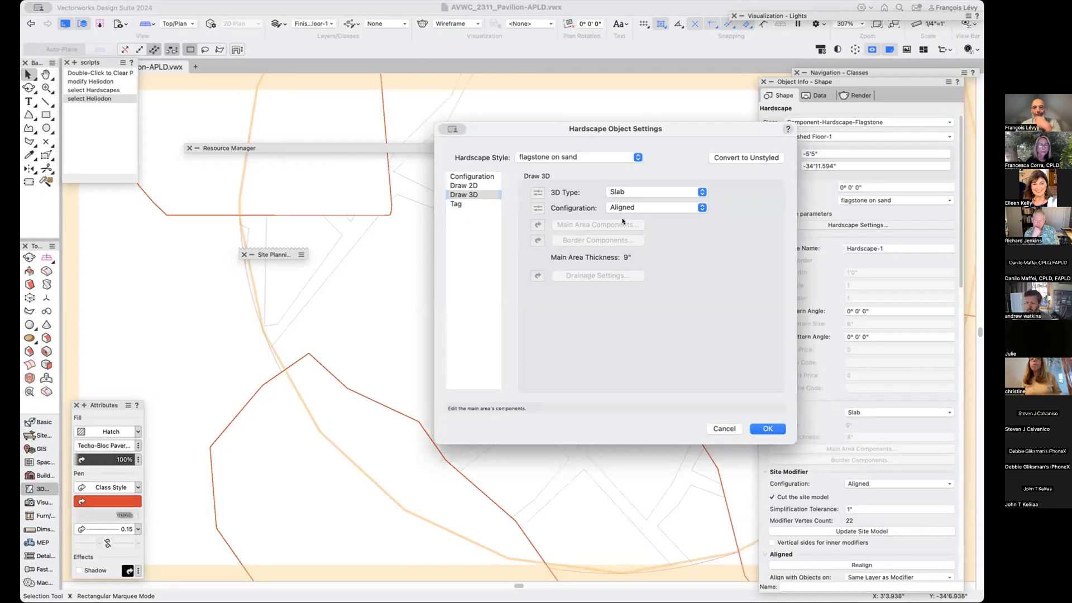
left_click(634, 207)
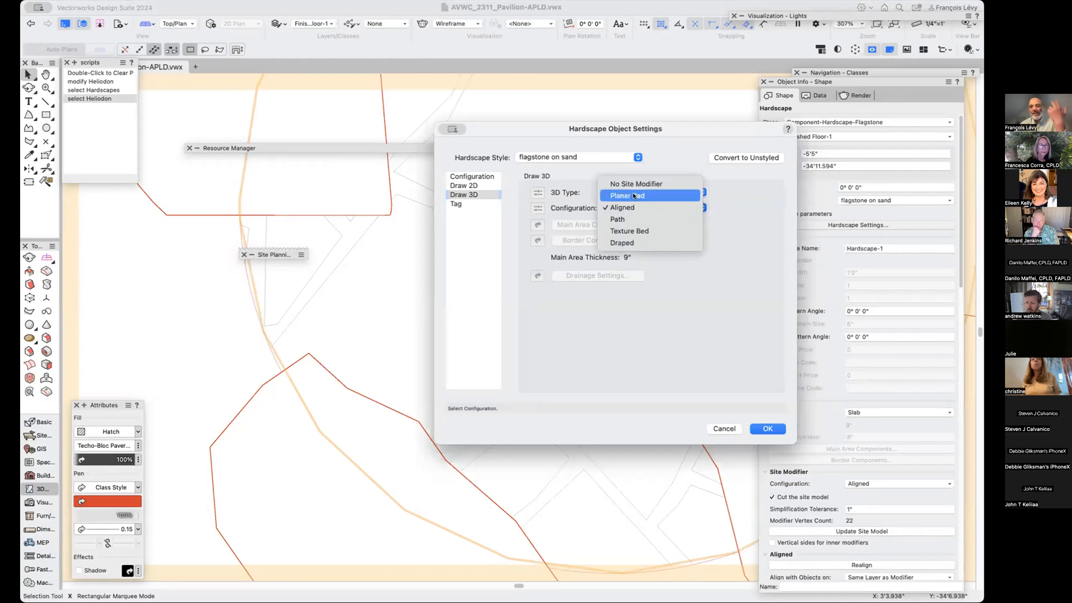
left_click(634, 196)
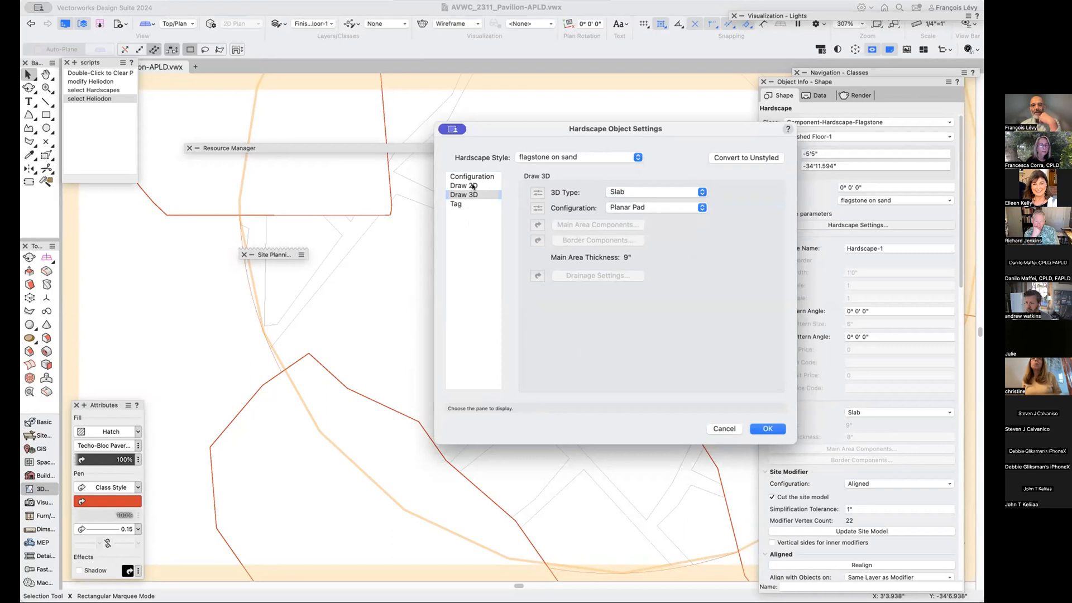
left_click(634, 191)
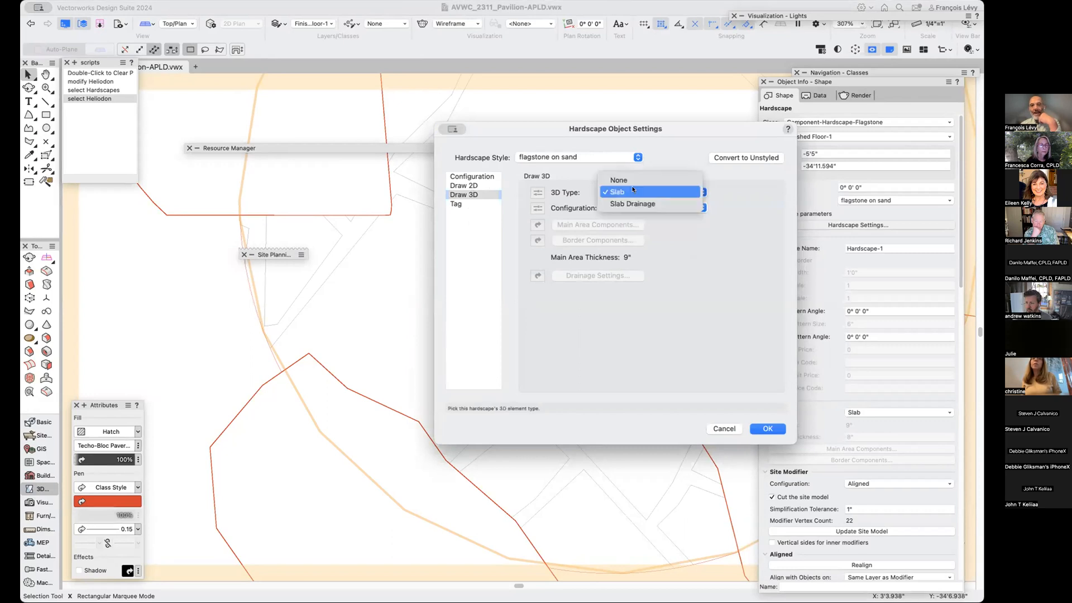
left_click(633, 191)
left_click(481, 184)
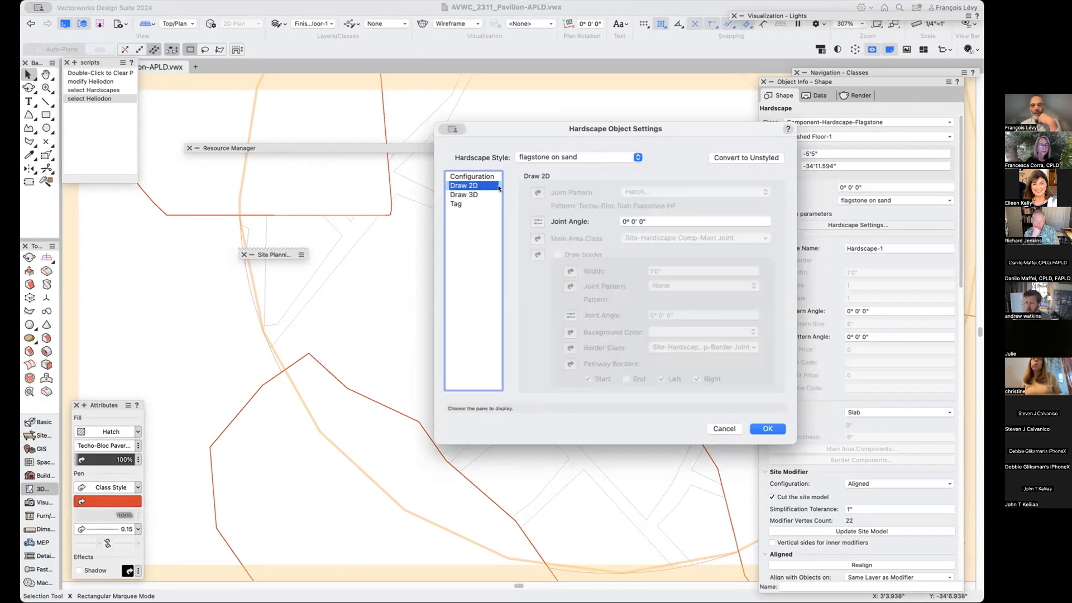
left_click(483, 177)
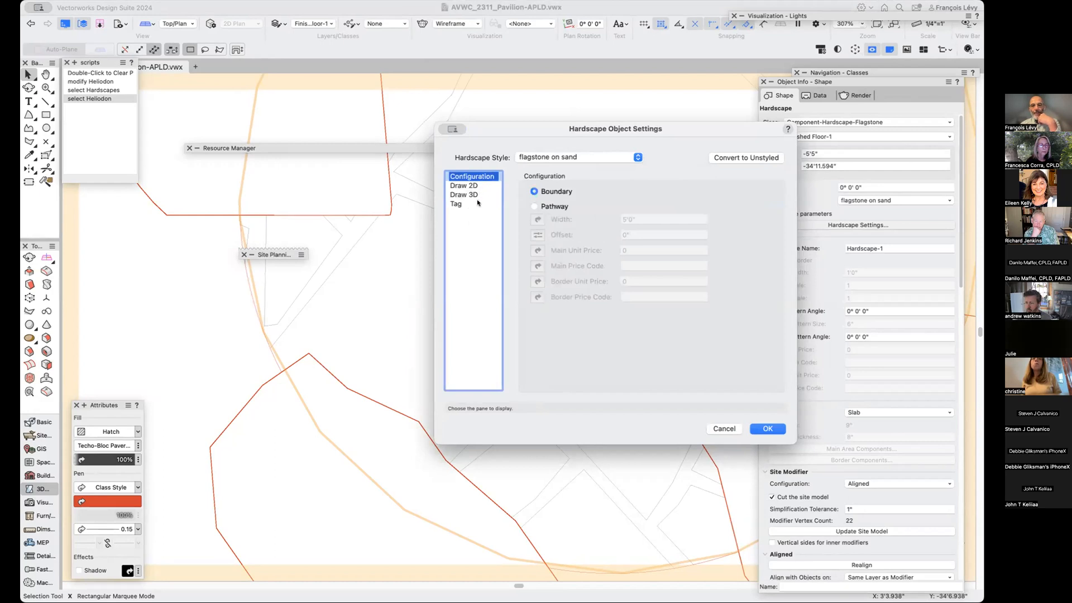
left_click(722, 428)
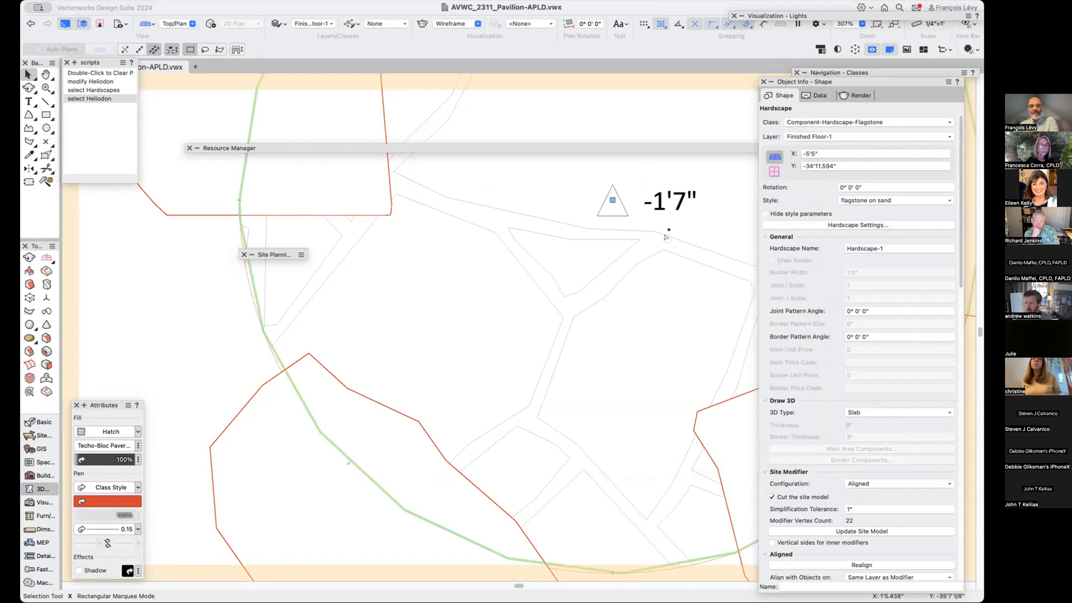
Show the whole flagstone hardscape with its surrounding boulders and look over the commands available for it.
scroll(664, 237, "down", 5)
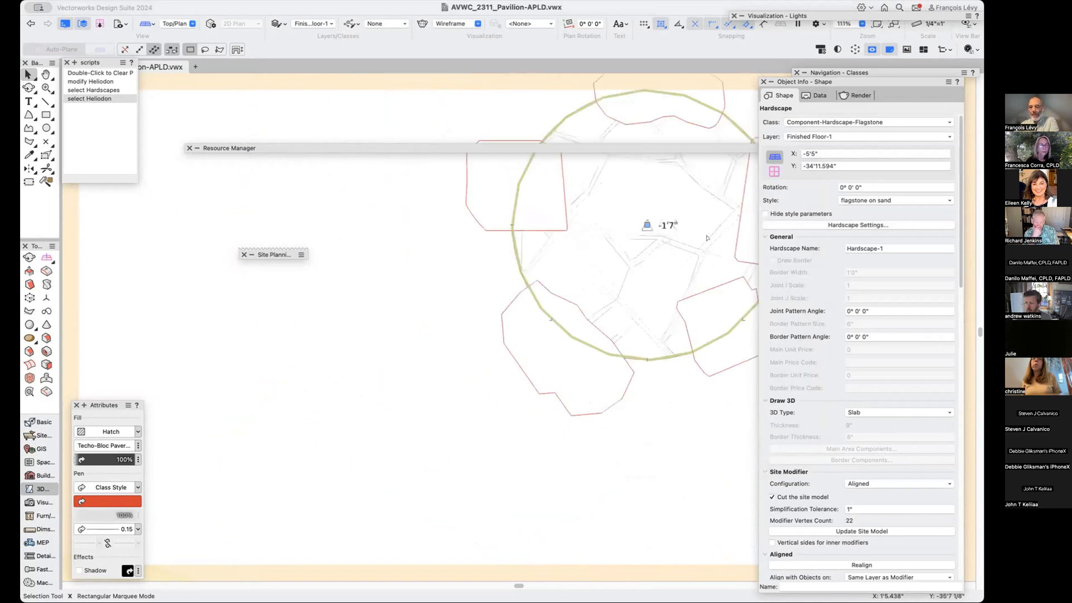
scroll(655, 300, "right", 4)
scroll(655, 300, "right", 1)
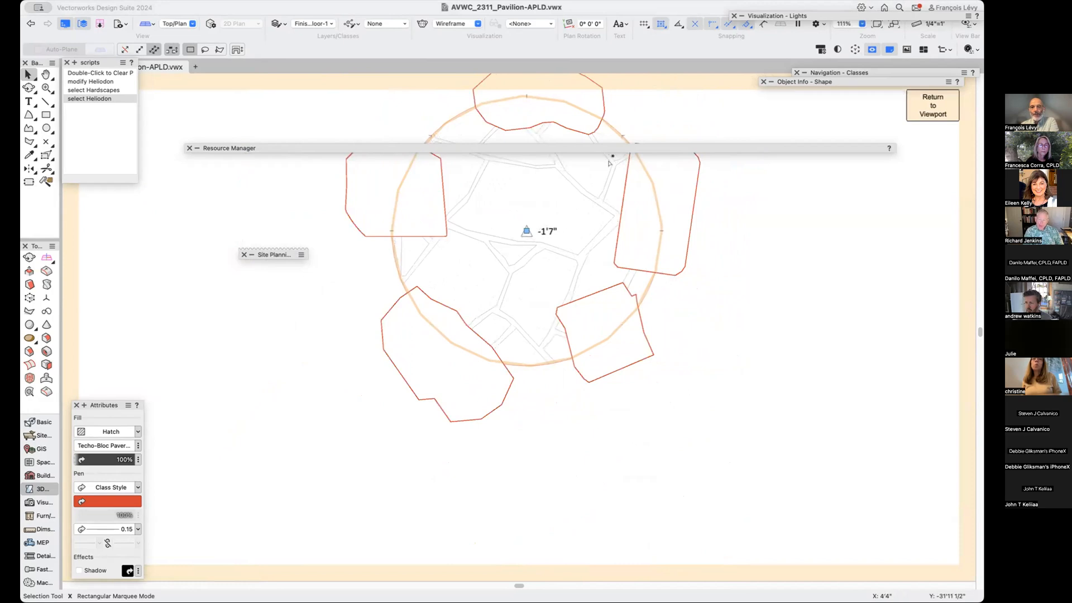
right_click(609, 163)
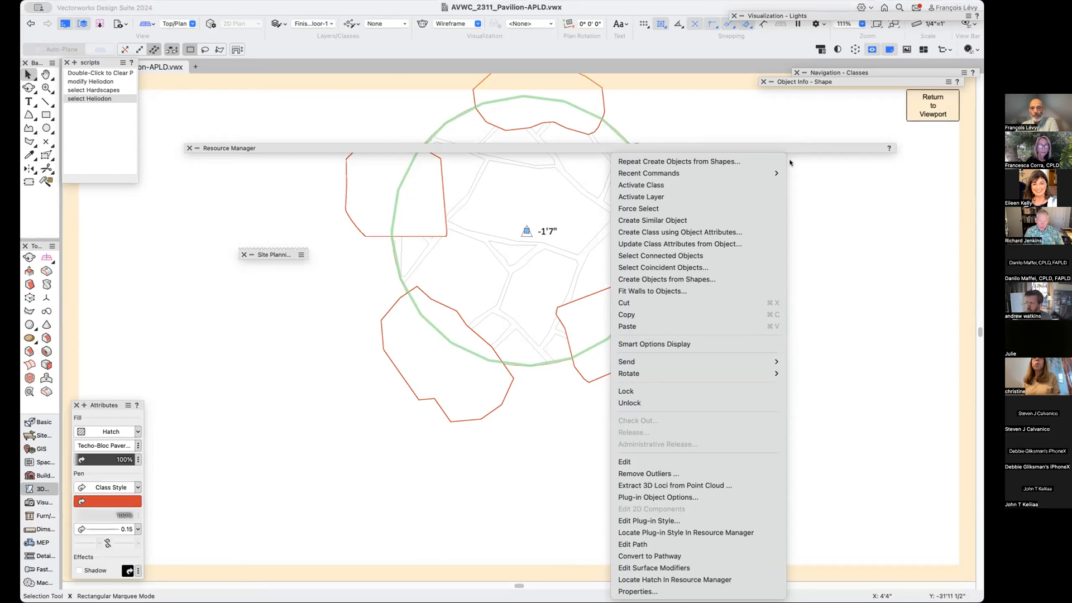
left_click(865, 83)
Look through the hardscape's site modifier properties in the Object Info palette and keep that palette permanently expanded.
scroll(845, 360, "down", 10)
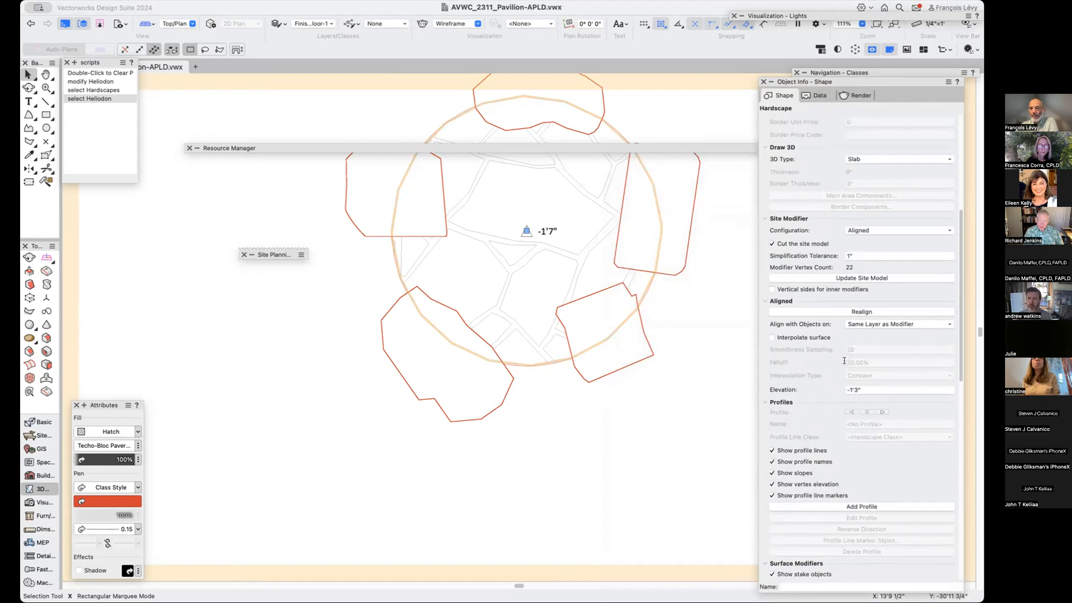
scroll(844, 360, "up", 3)
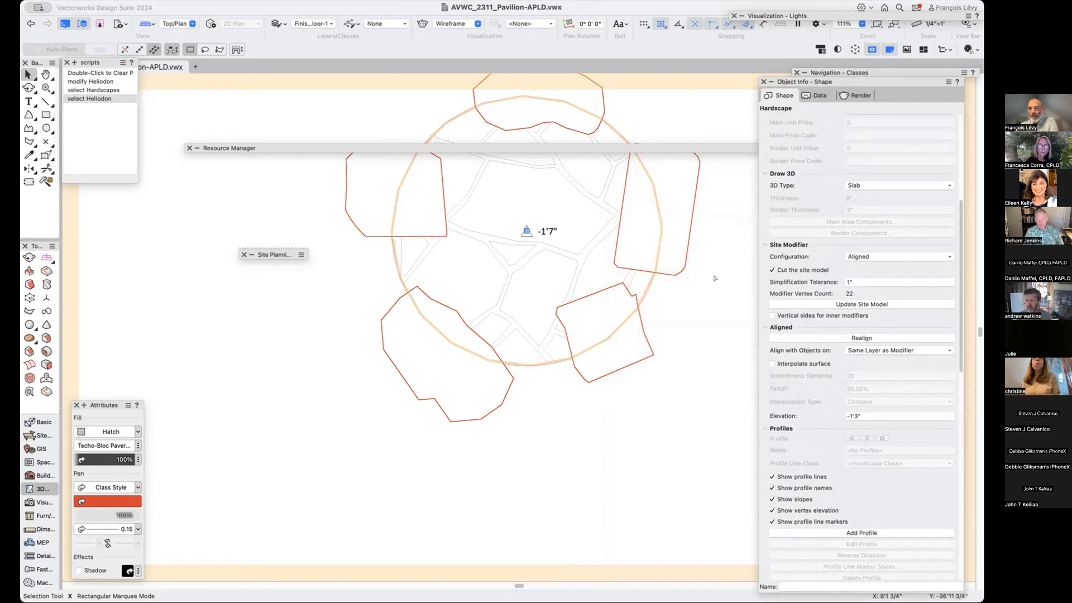
mouse_move(820, 83)
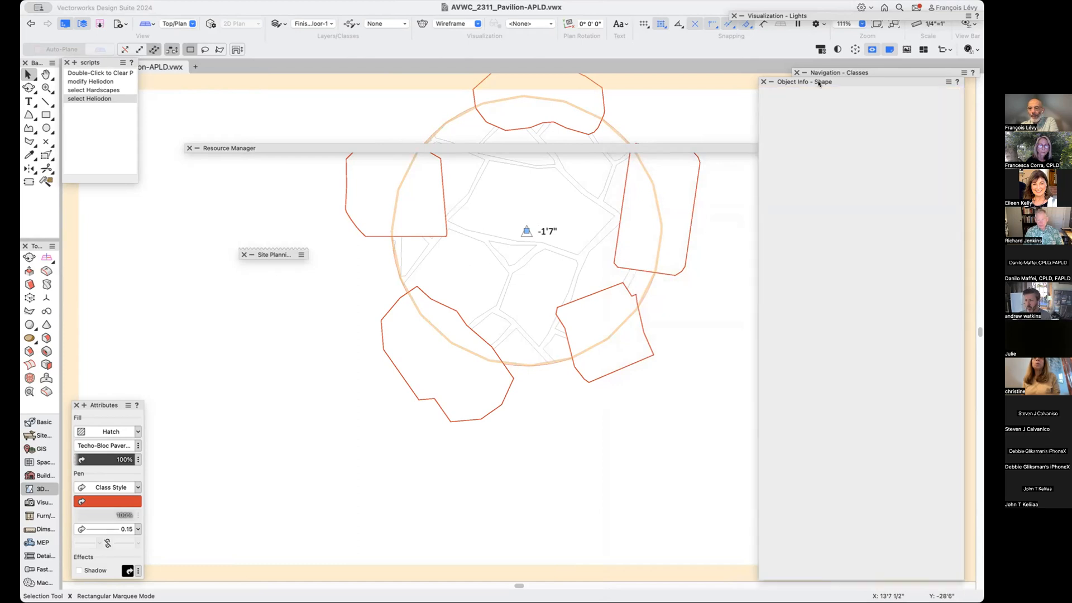
left_click(771, 82)
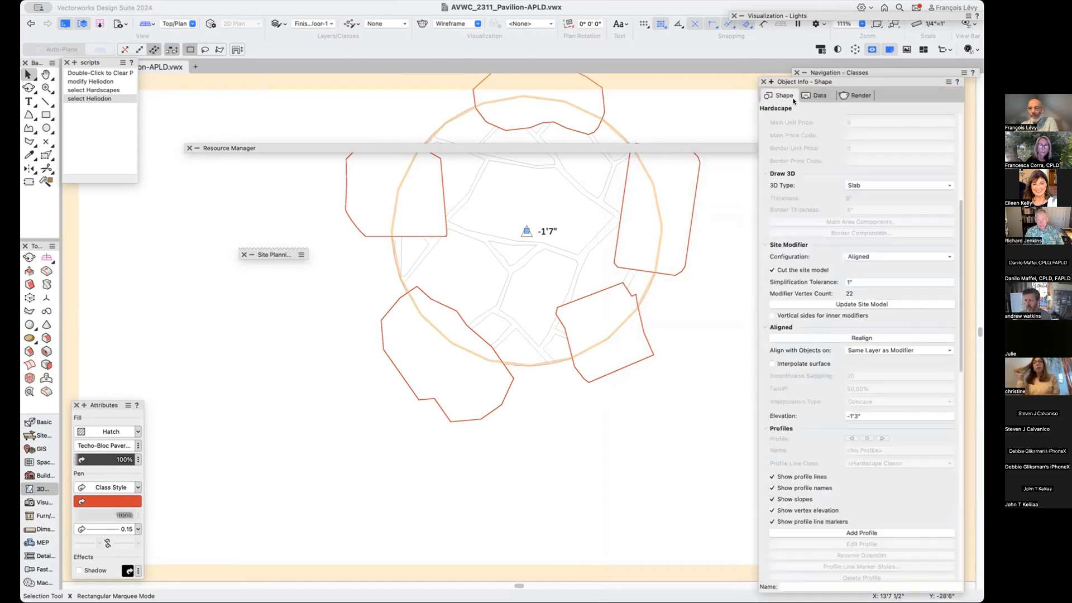
Examine the hardscape's Aligned, Profiles, Surface Modifiers, Information and Tag properties in the Object Info palette.
scroll(862, 255, "down", 4)
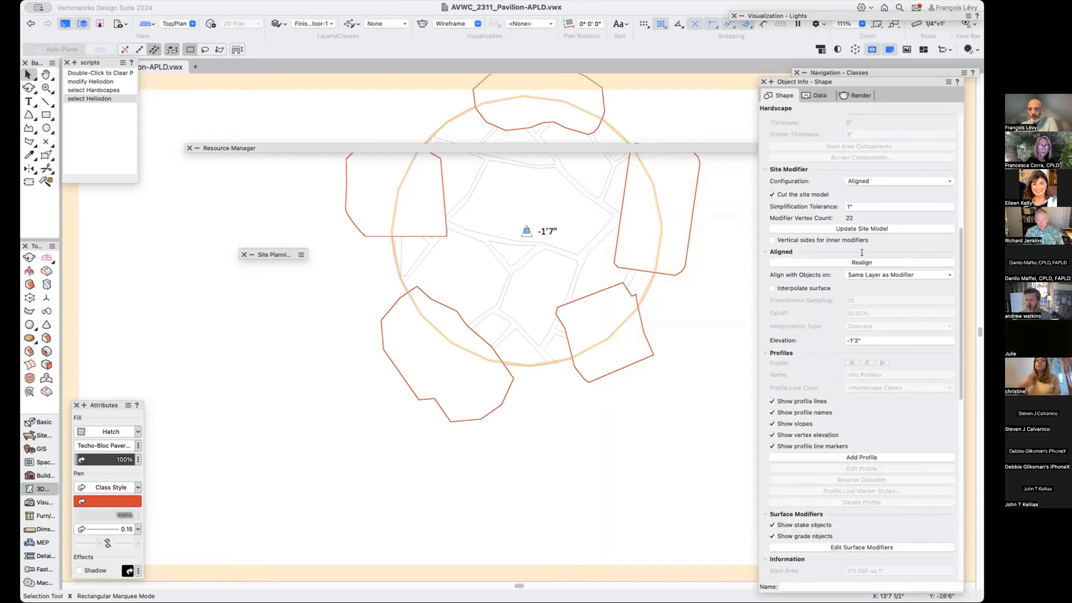
scroll(862, 252, "up", 2)
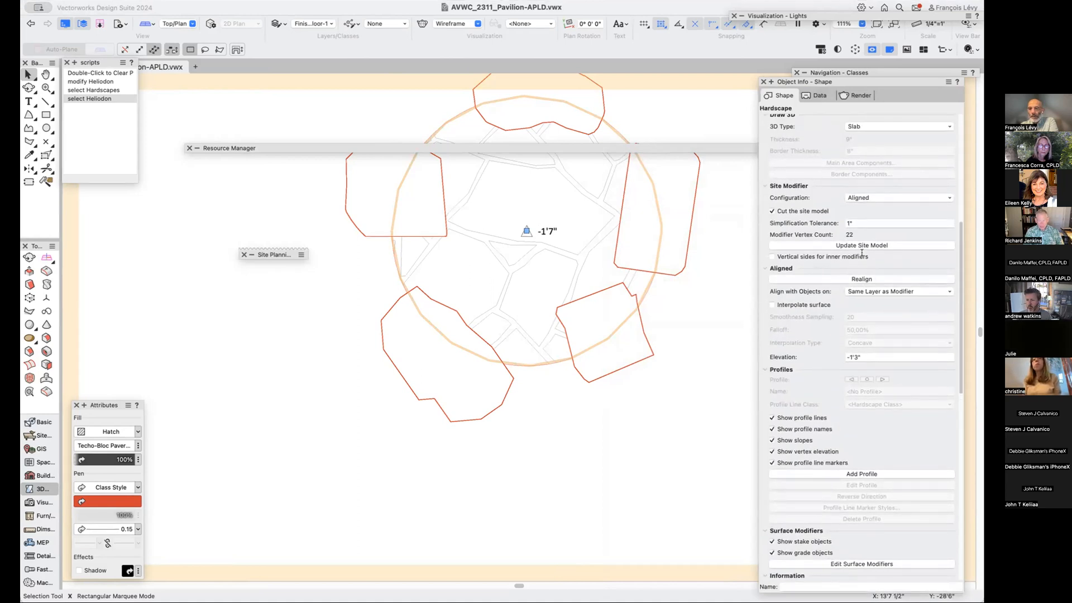
scroll(862, 253, "down", 4)
scroll(861, 252, "down", 5)
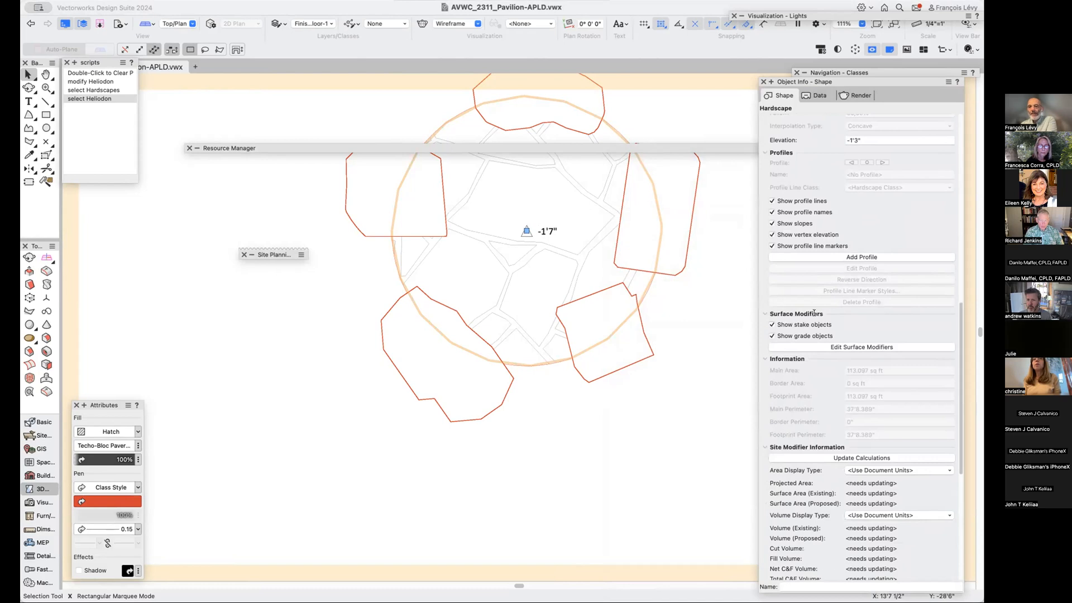
scroll(814, 313, "up", 18)
scroll(818, 314, "down", 20)
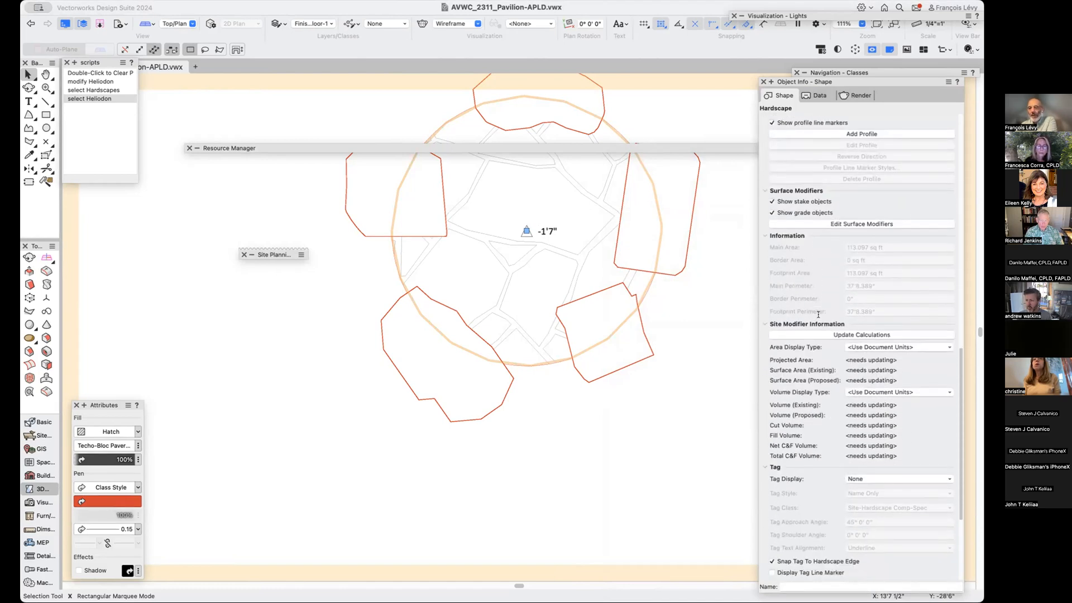
scroll(818, 314, "up", 1)
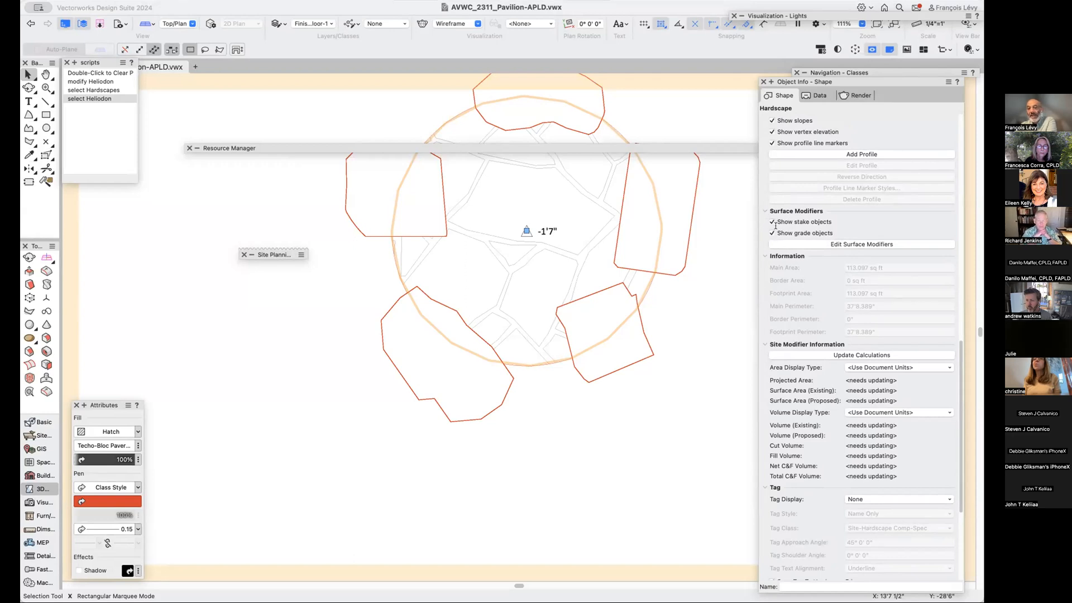
Toggle the display of stake objects, enter Edit Surface Modifiers, and delete the stake at the centre of the flagstone hardscape.
left_click(772, 232)
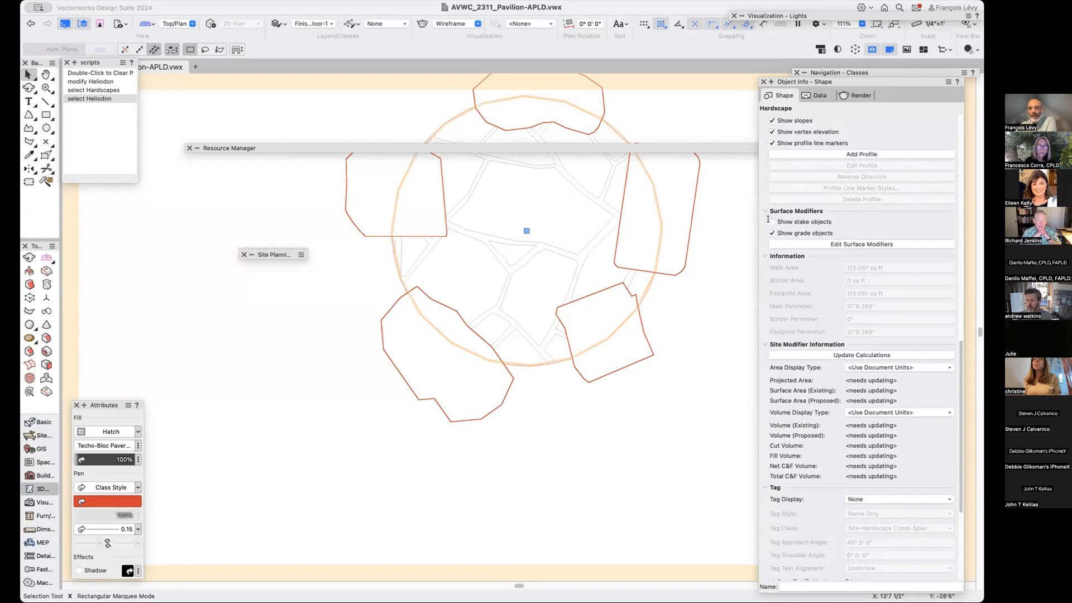
left_click(819, 244)
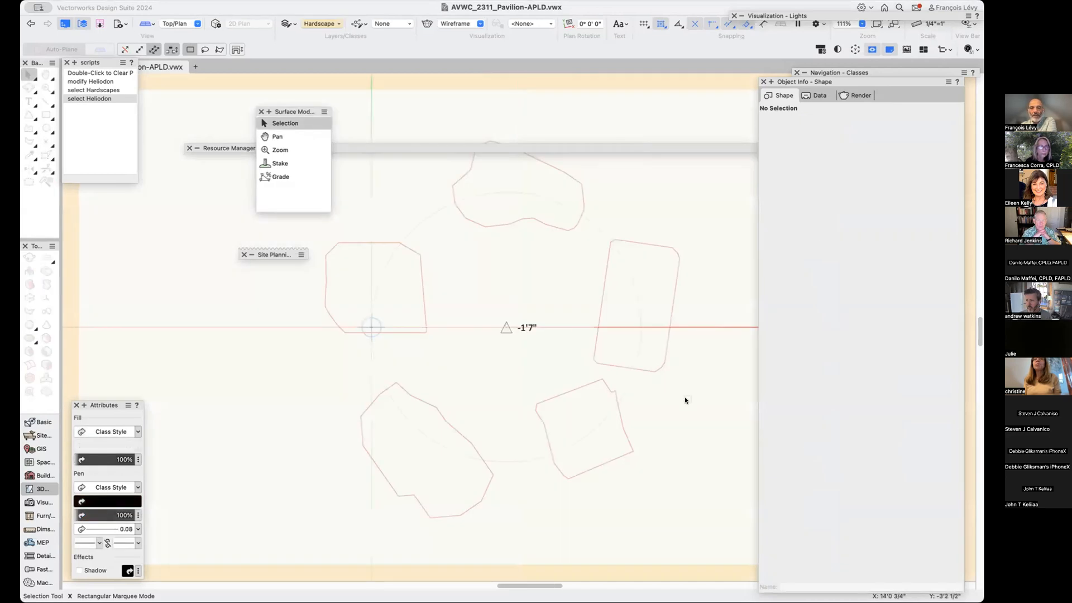
left_click(872, 49)
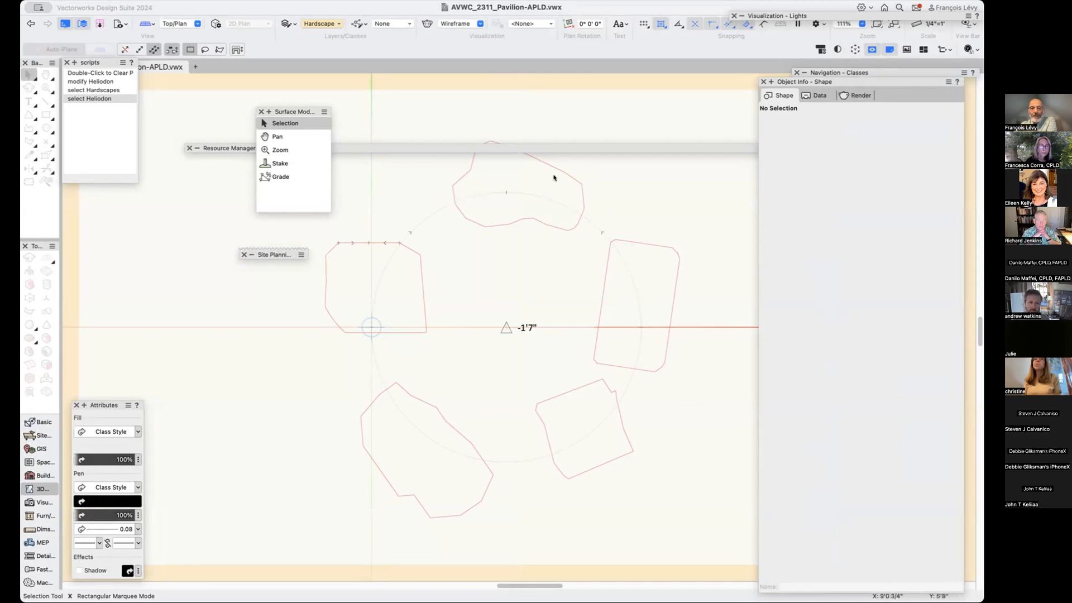
left_click(519, 330)
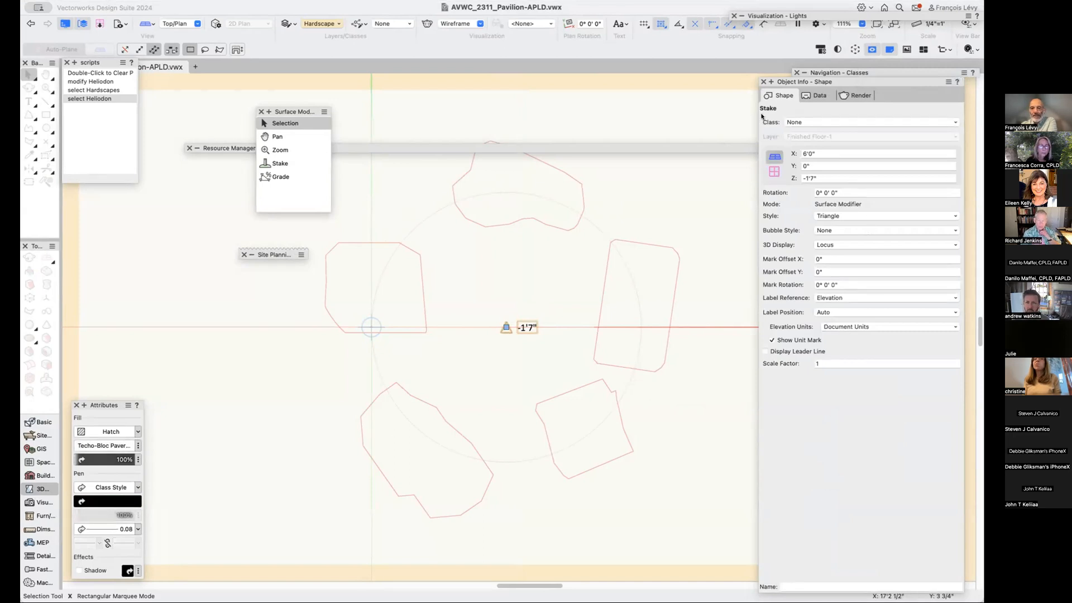
key("Delete")
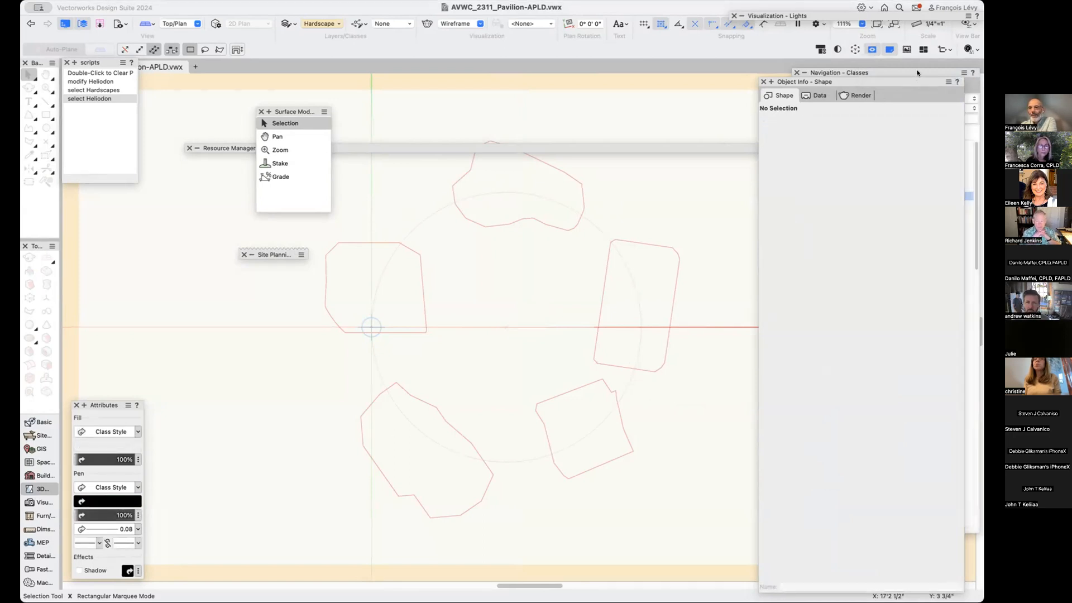
Move the Navigation and Object Info palettes down to uncover the exit control, and leave the surface modifier editing.
left_click_drag(927, 72, 921, 126)
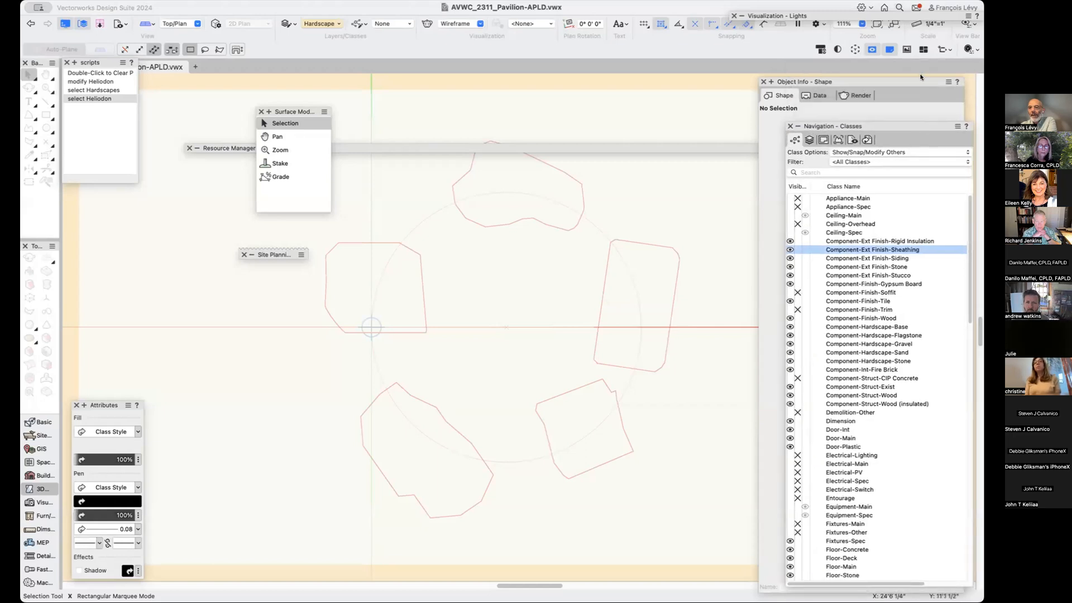
left_click_drag(920, 82, 919, 108)
left_click(938, 96)
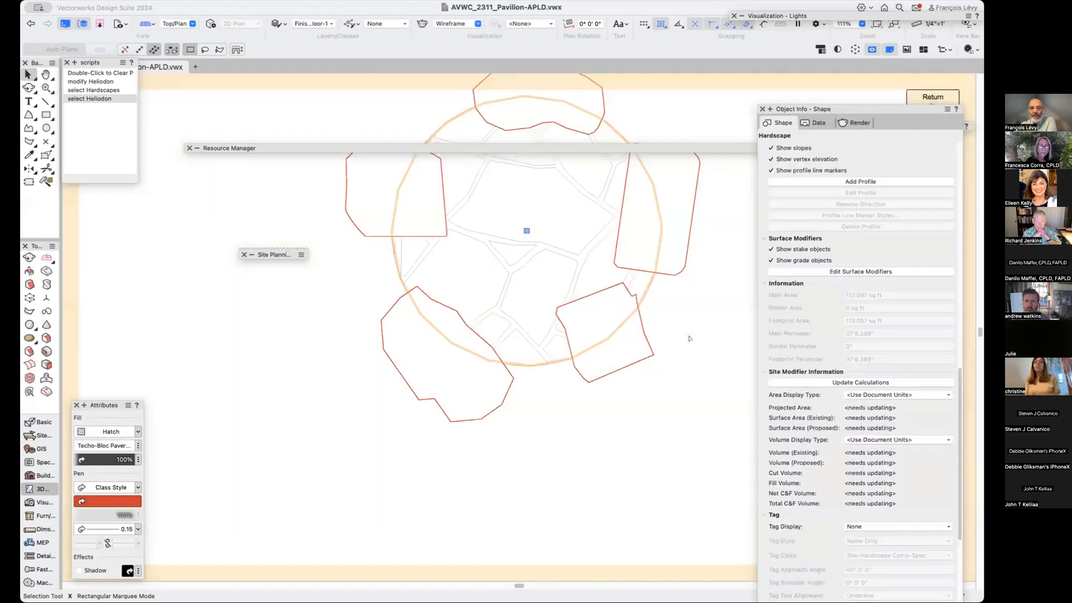
Switch the flagstone hardscape and boulders to a Shaded custom 3D view slightly off the top view.
key("shift+c")
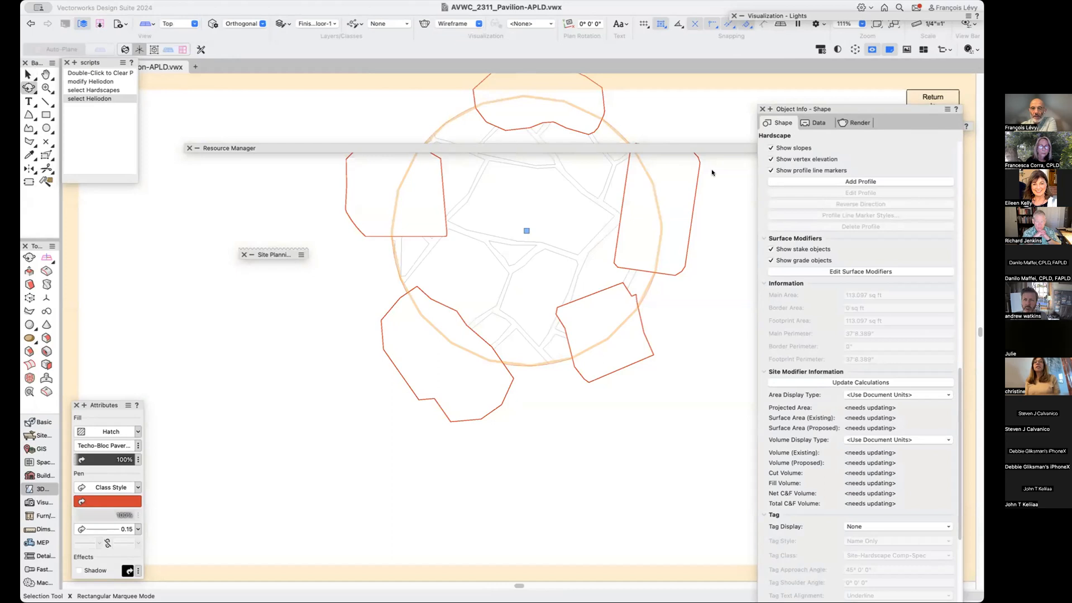
left_click_drag(514, 244, 515, 243)
key("super+shift+g")
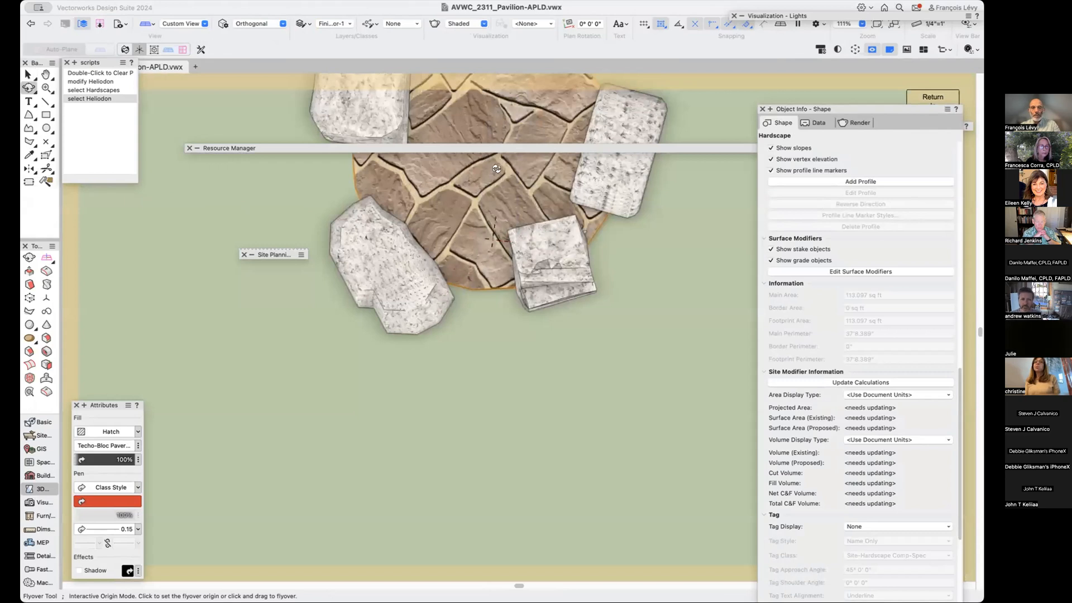
Enable the Clip Cube around the selected hardscape and orbit to a low oblique view of the clipped flagstones and boulders.
key("x")
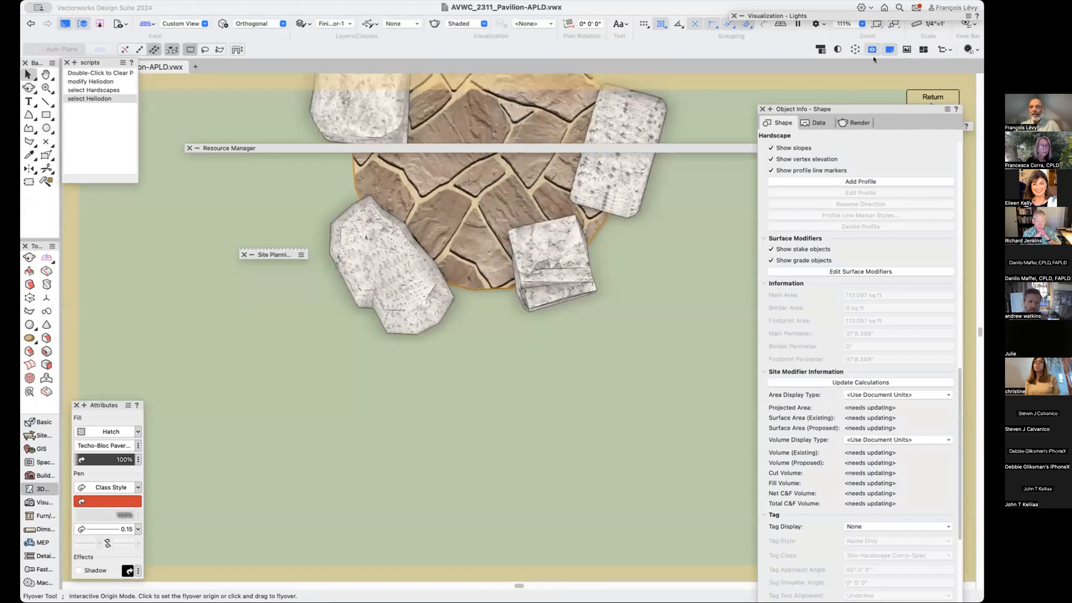
left_click(854, 49)
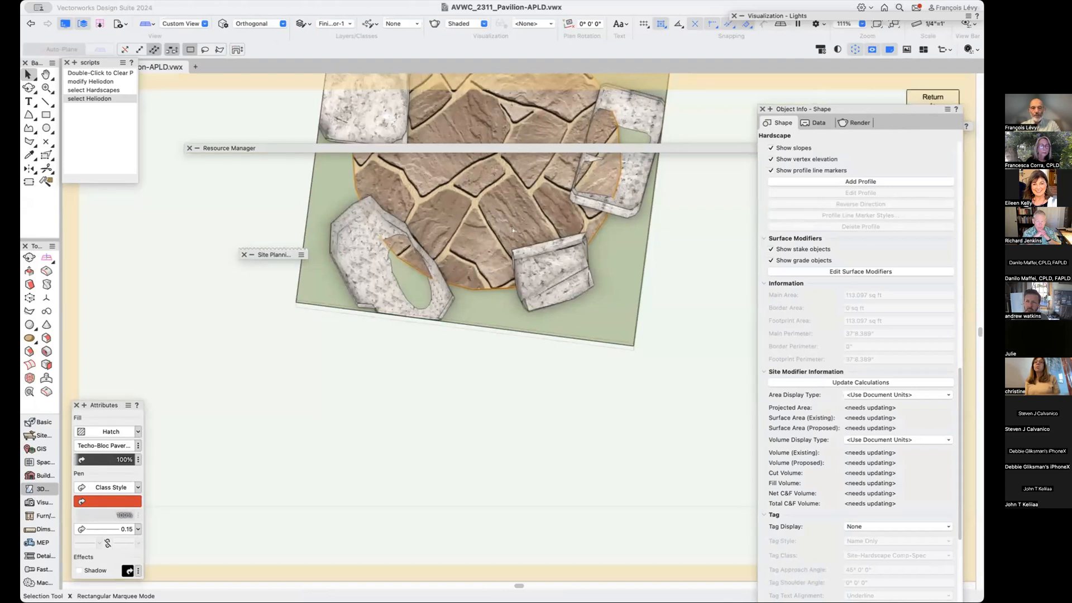
left_click(29, 87)
scroll(401, 214, "up", 5)
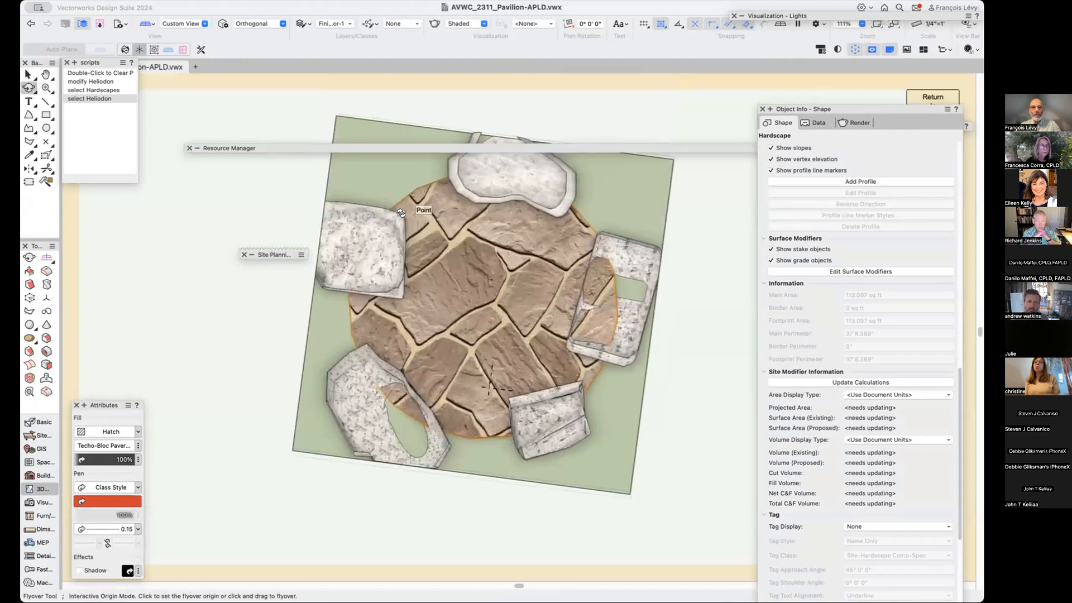
left_click_drag(531, 373, 567, 247)
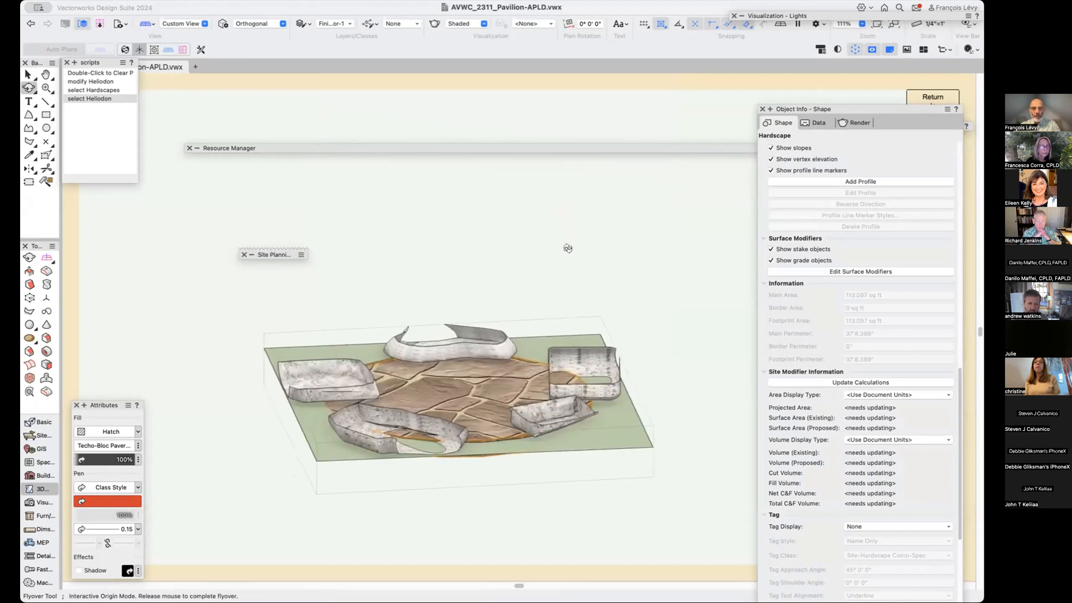
key("x")
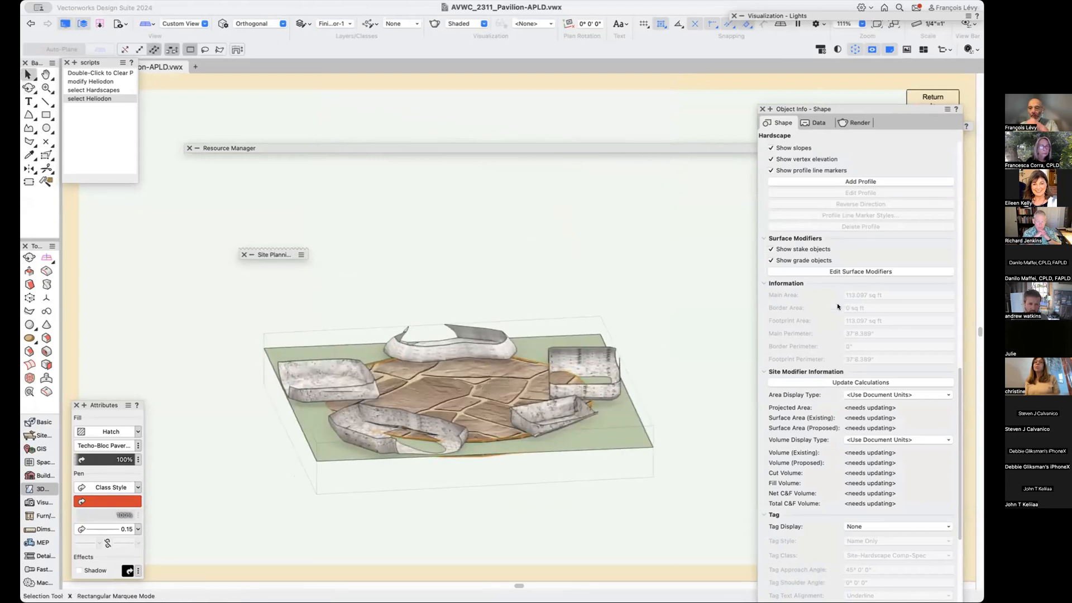
Update the site model from the flagstone hardscape's settings and orbit to a steeper view of the clipped area.
scroll(852, 201, "up", 10)
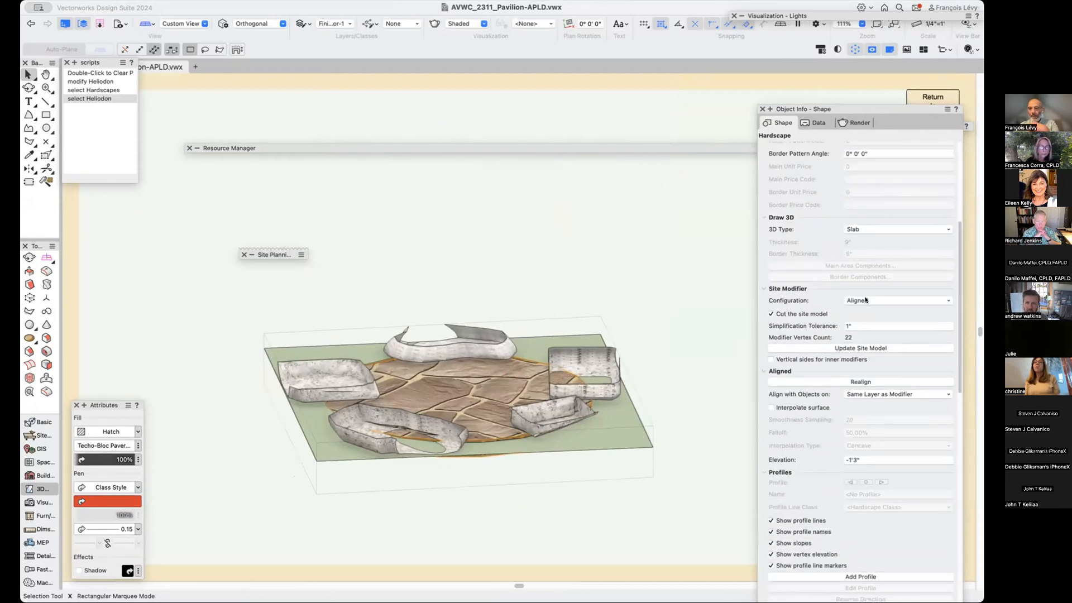
left_click(871, 349)
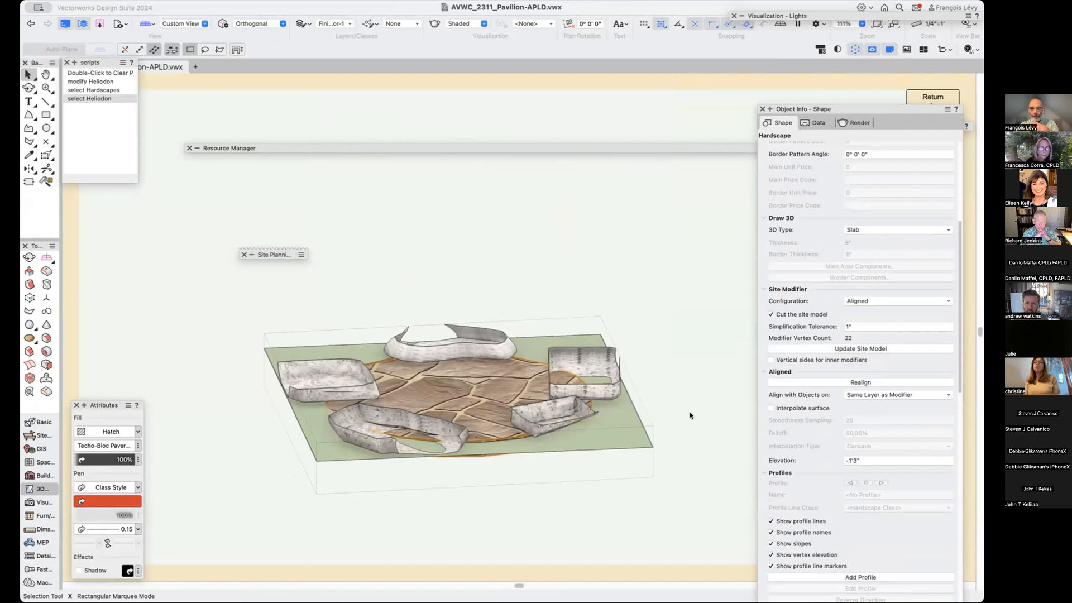
left_click(29, 88)
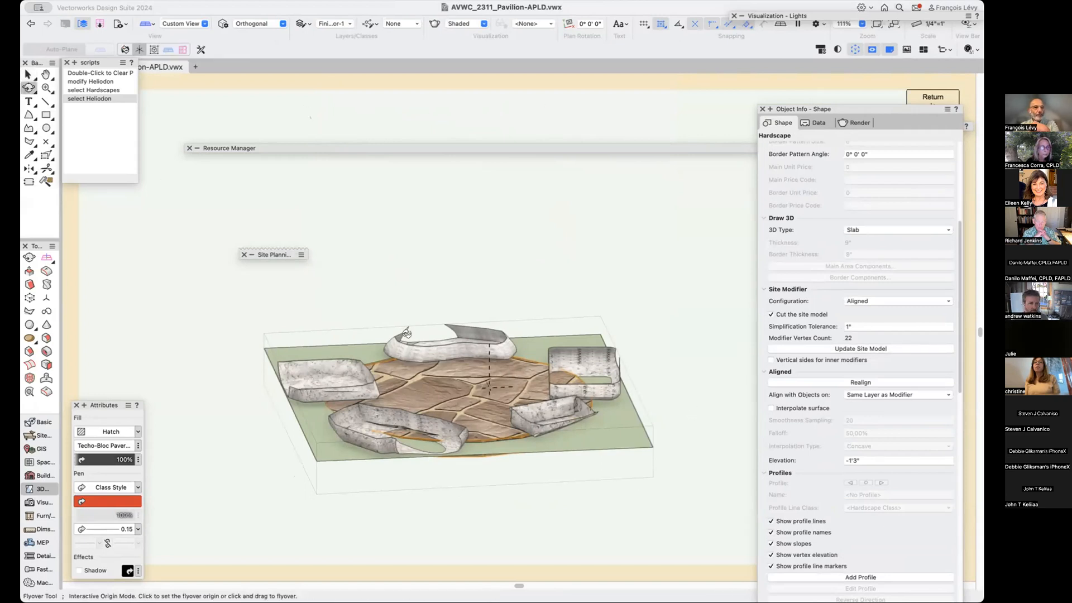
left_click_drag(462, 404, 463, 443)
key("x")
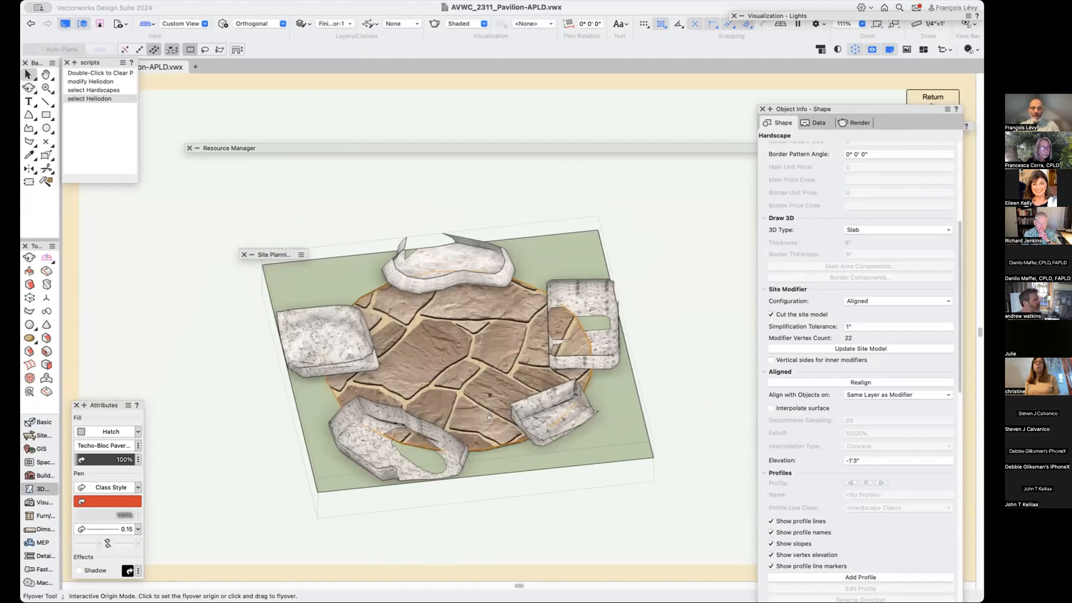
Hide the Component-Hardscape-Flagstone class in the 3D view with the Visibility tool, and undo the change.
key("v")
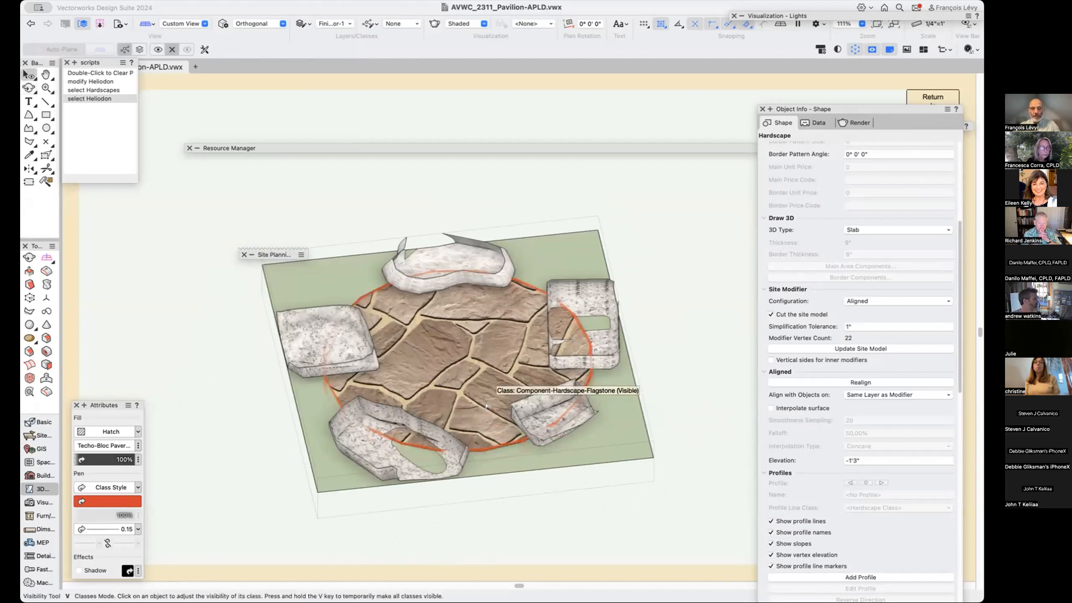
left_click(486, 406)
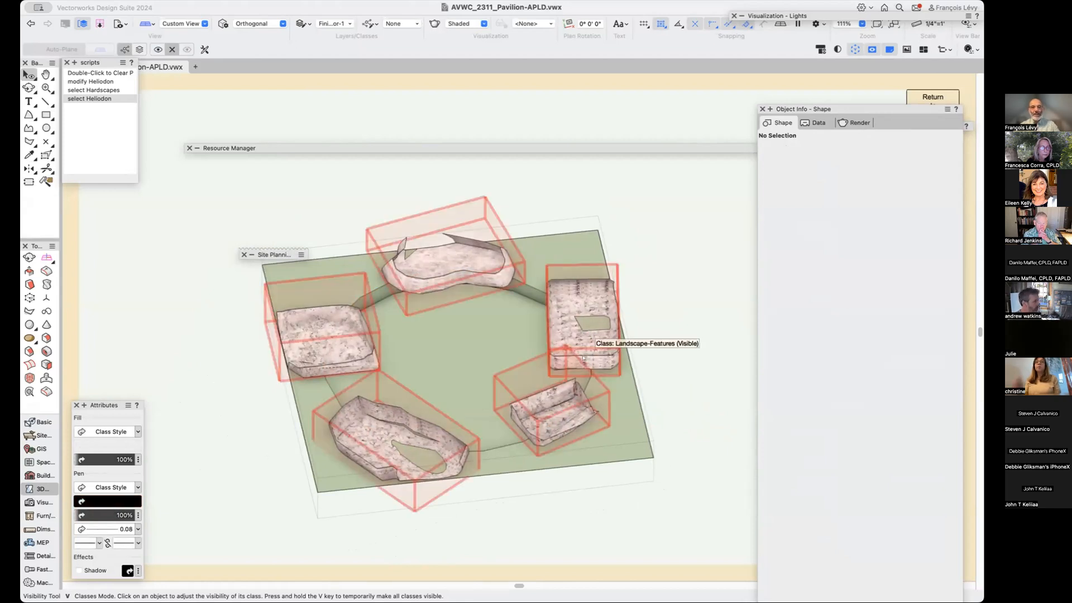
key("ctrl+z")
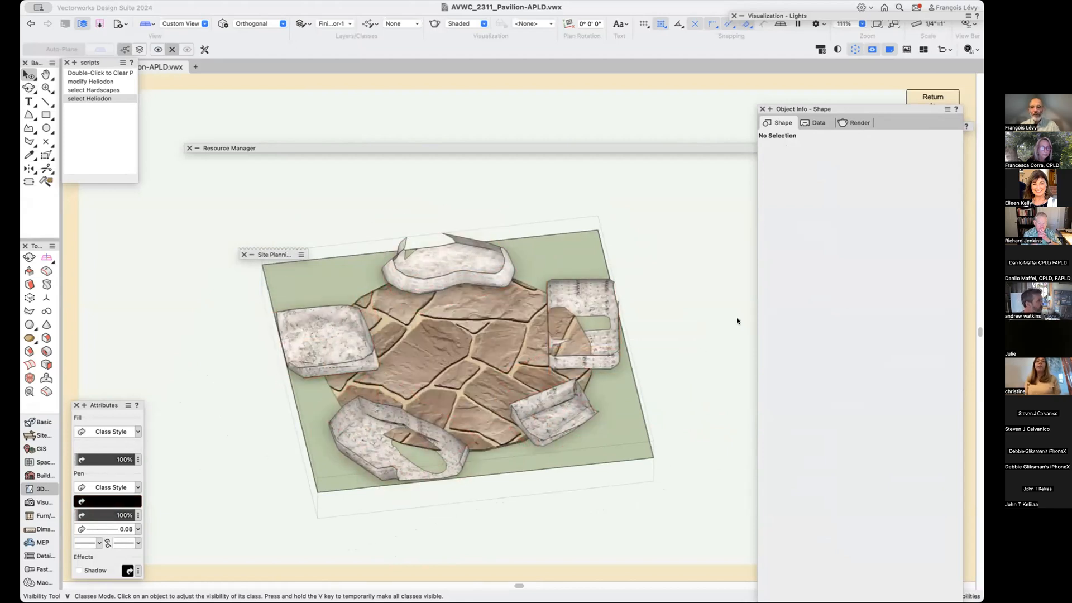
Select the flagstone hardscape and open its surface modifiers for editing in Top/Plan view, framed on the boulder circle.
key("x")
left_click(515, 329)
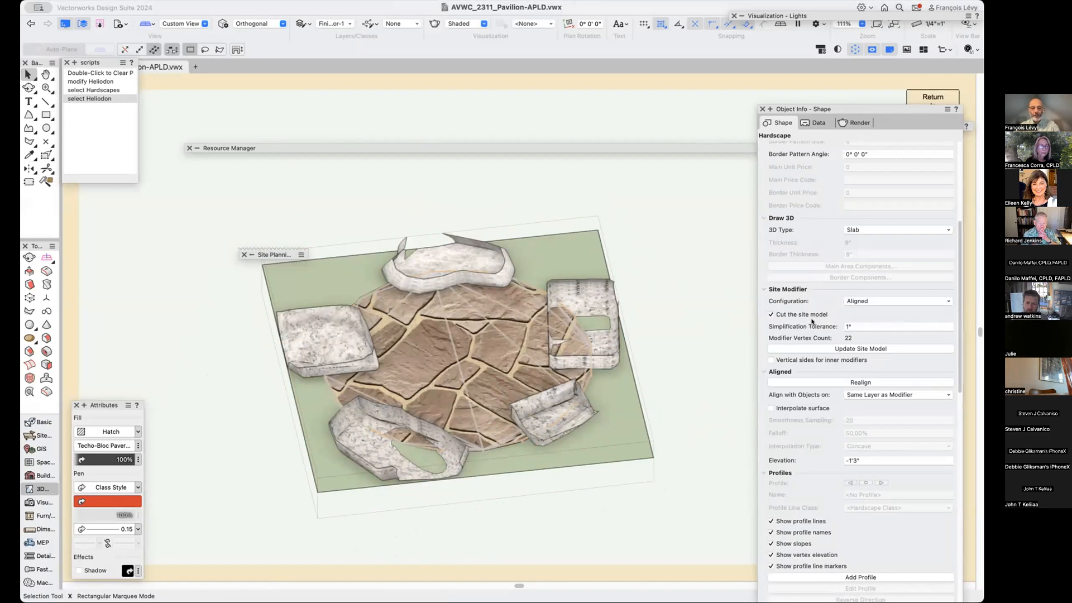
key("super+5")
scroll(863, 294, "down", 10)
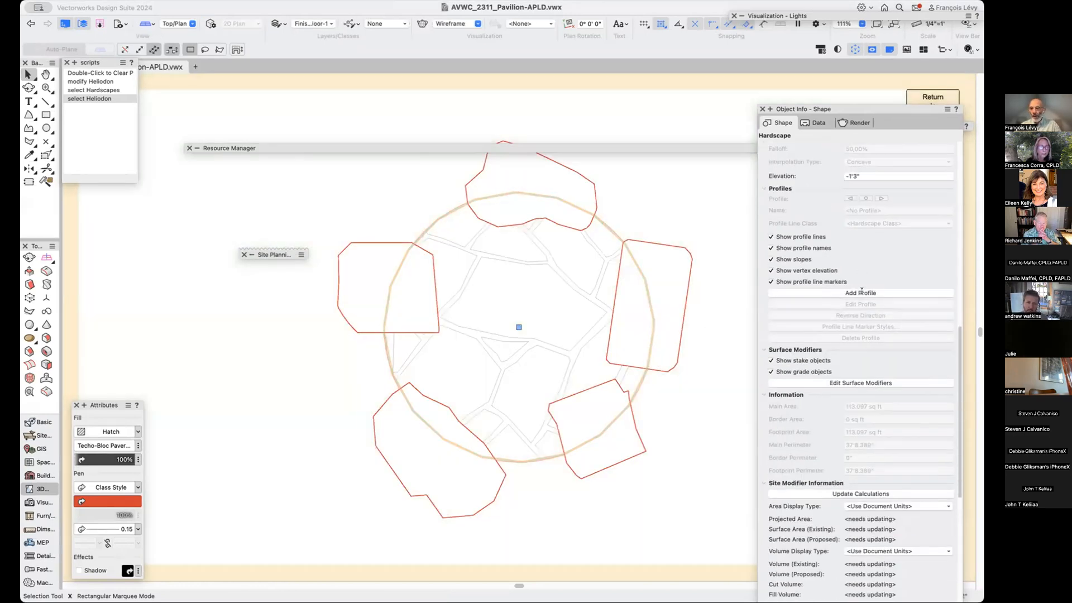
left_click(857, 323)
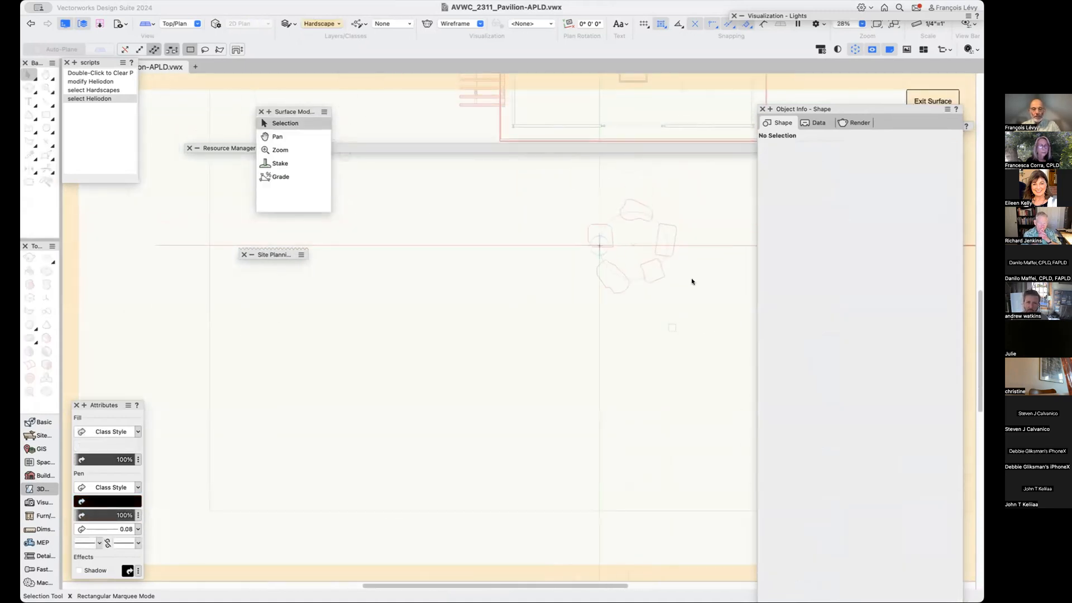
key("c")
left_click_drag(680, 206, 574, 307)
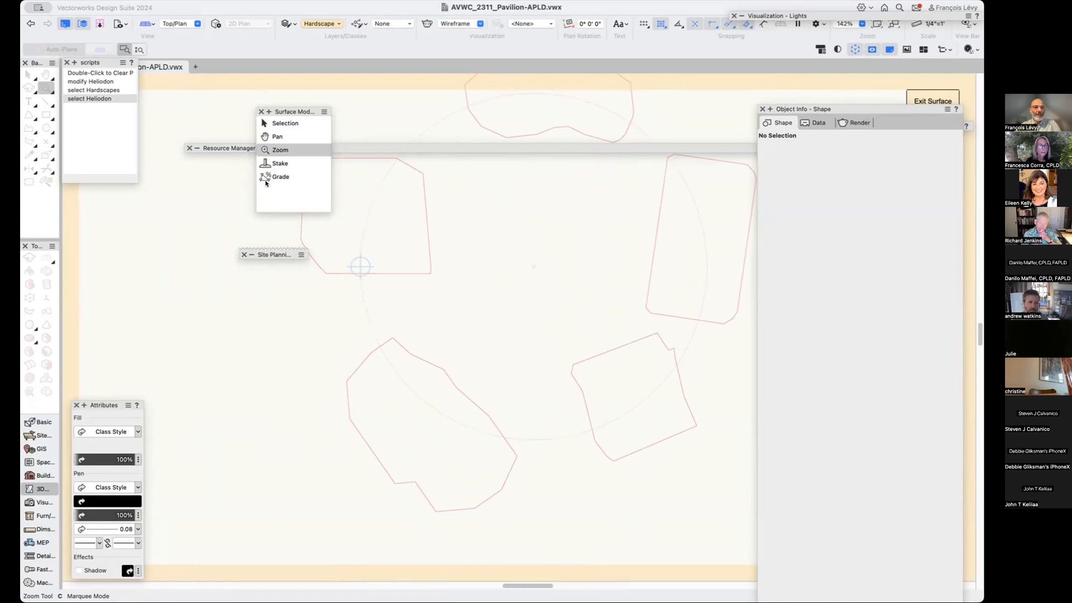
Move the Surface Modifiers palette above the boulder circle and close the Resource Manager to clear the drawing area.
mouse_move(292, 111)
left_mouse_down()
mouse_move(533, 214)
mouse_move(253, 323)
mouse_move(240, 307)
left_mouse_up()
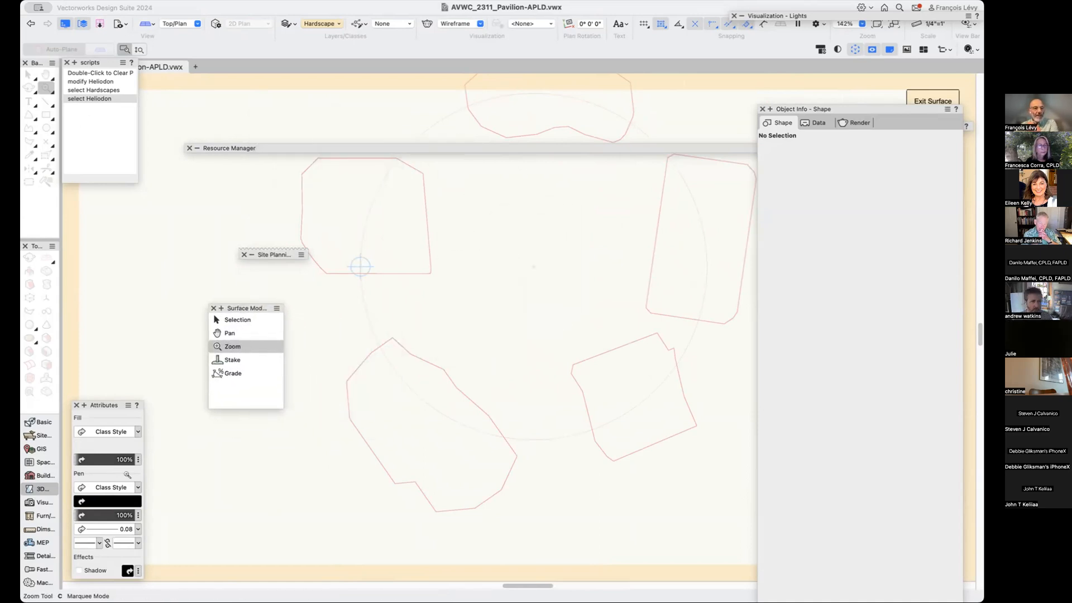
left_click_drag(244, 307, 317, 105)
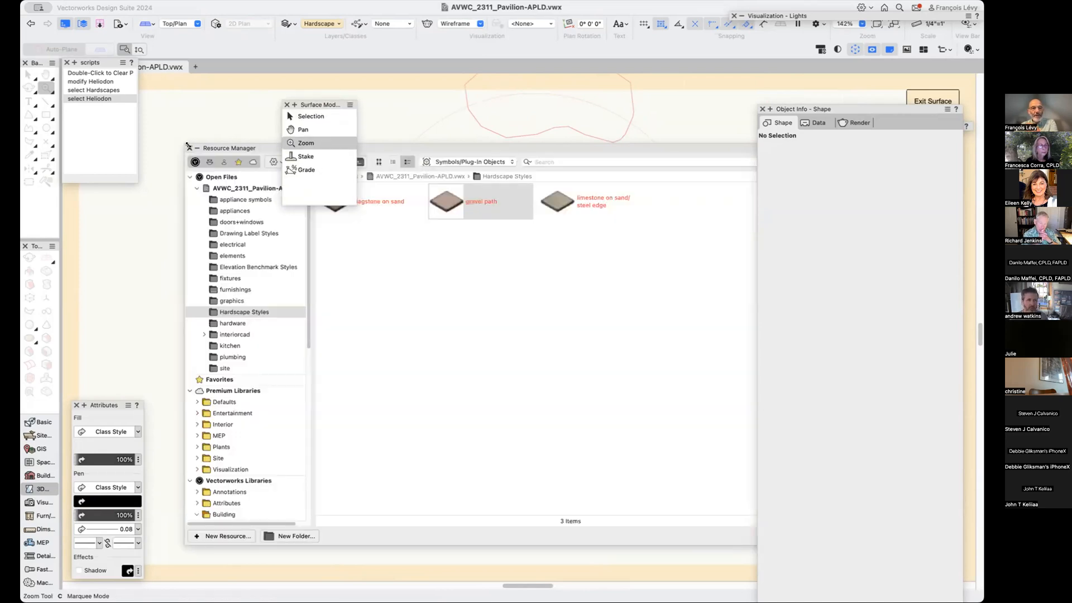
left_click(189, 149)
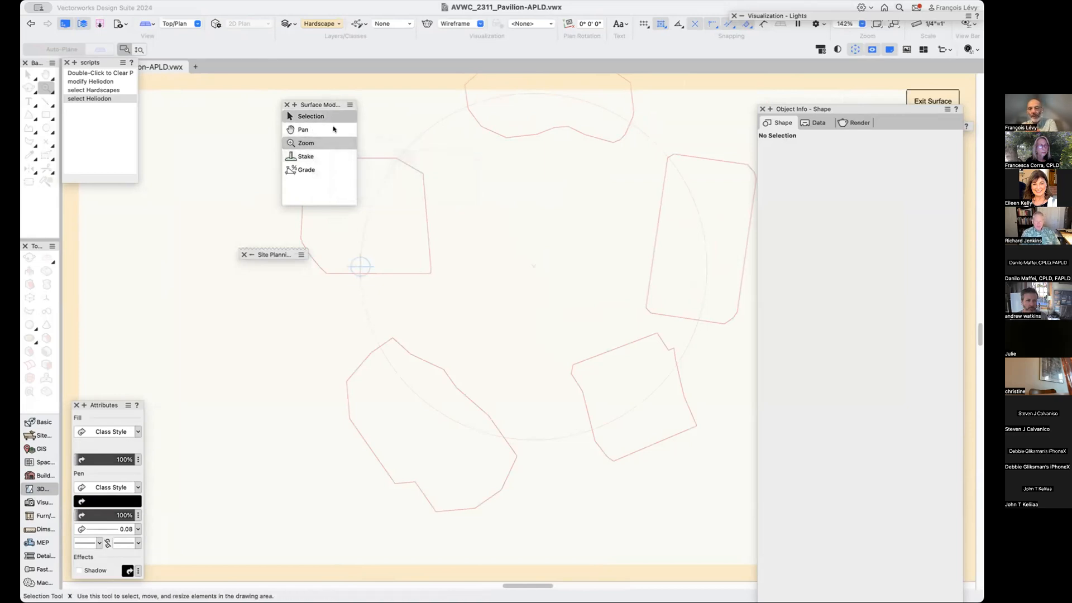
Place a stake at the centre of the flagstone circle, set its elevation to -1'7", and leave the surface modifier editing.
left_click(304, 158)
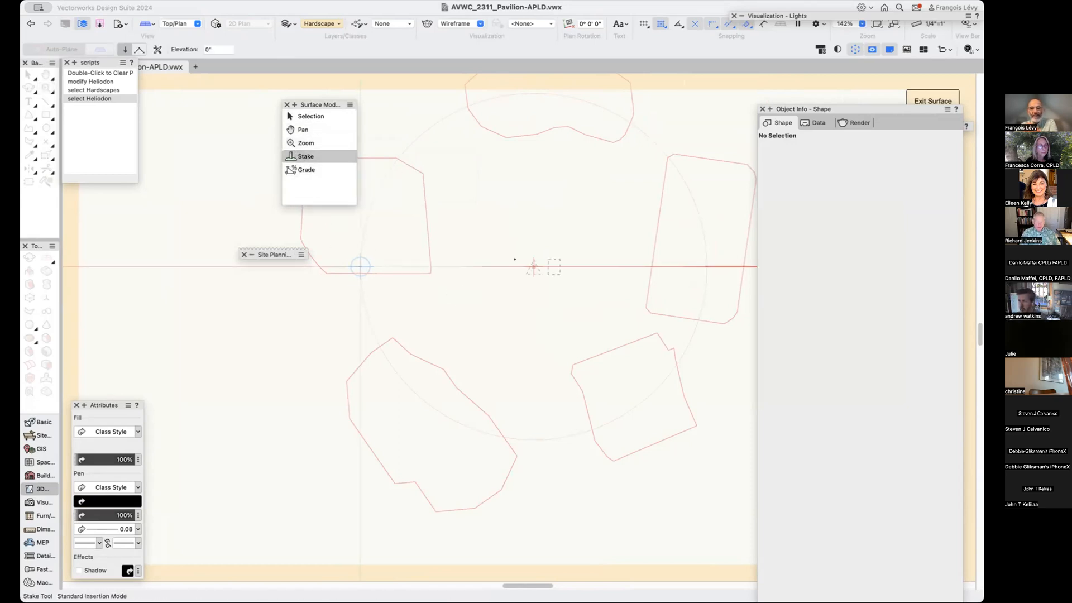
left_click(534, 267)
left_click(812, 205)
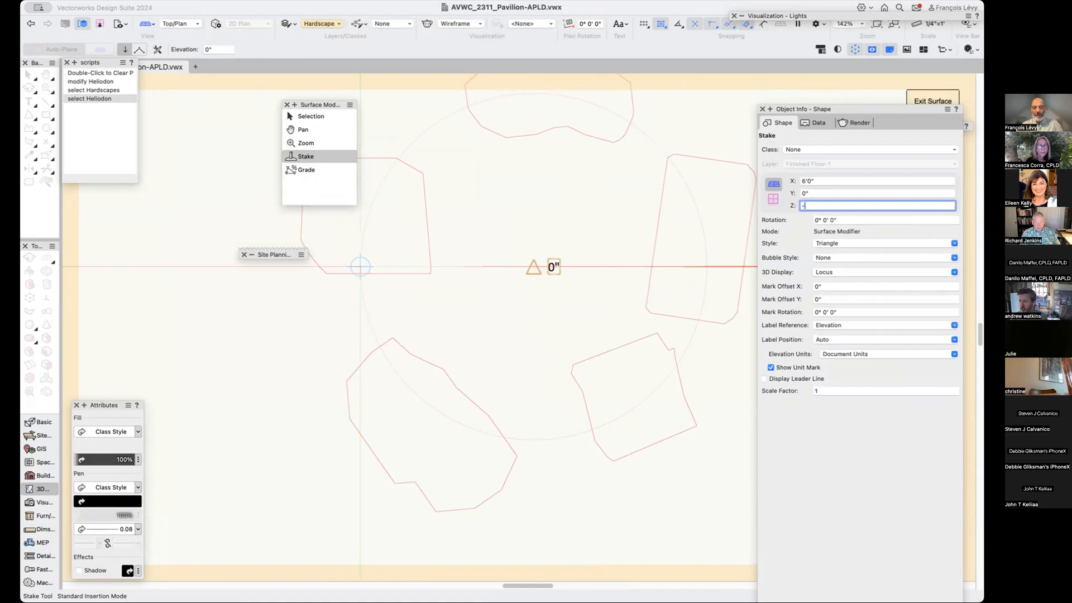
key("Return")
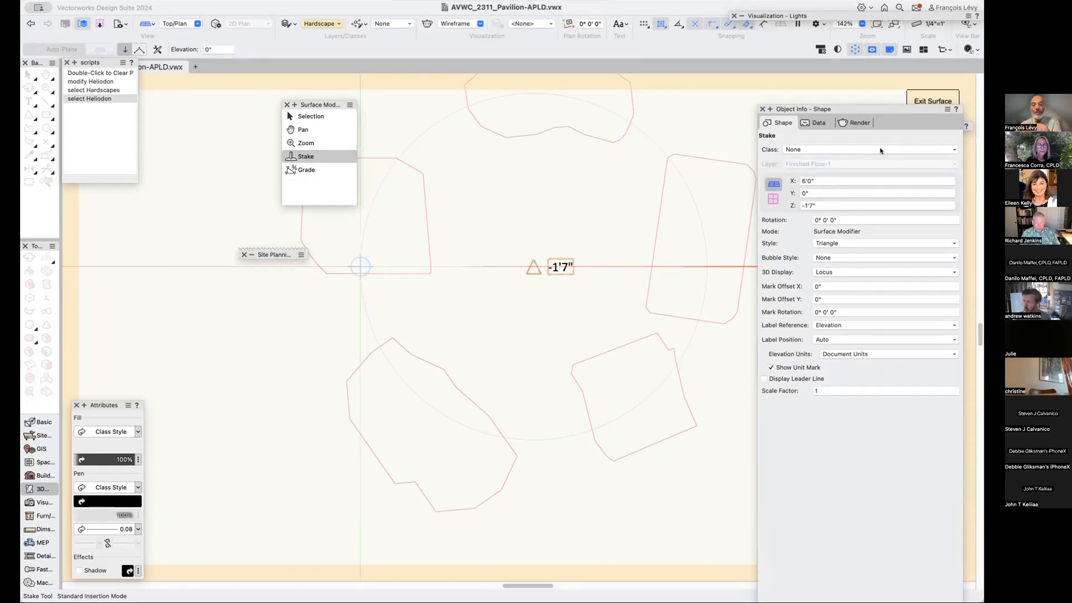
left_click(933, 100)
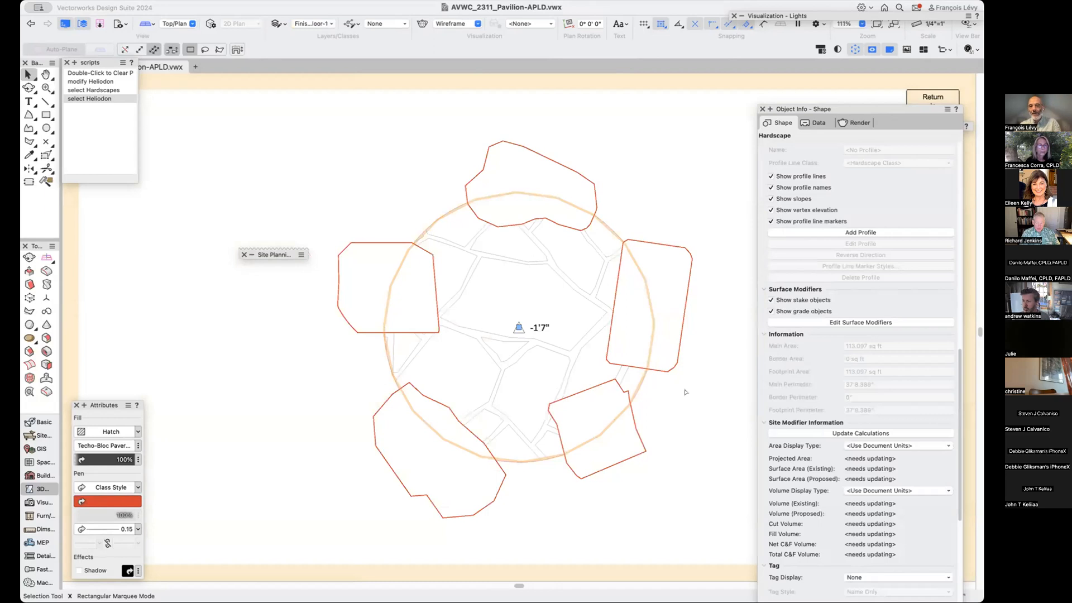
Update the site model for the new stake and orbit the clipped hardscape to an oblique, rotated 3D view.
scroll(827, 327, "up", 6)
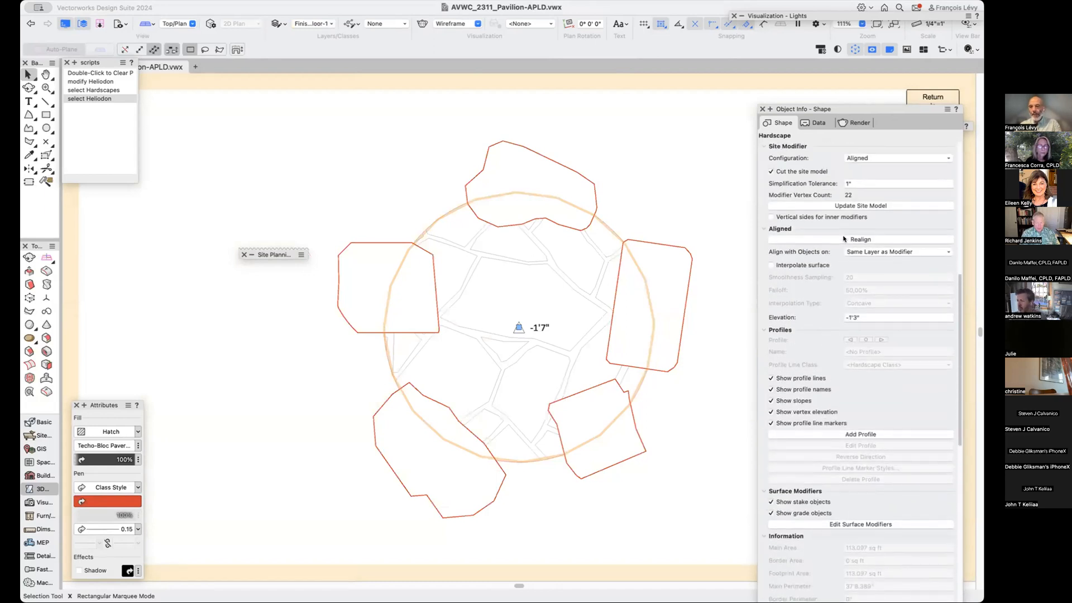
left_click(844, 204)
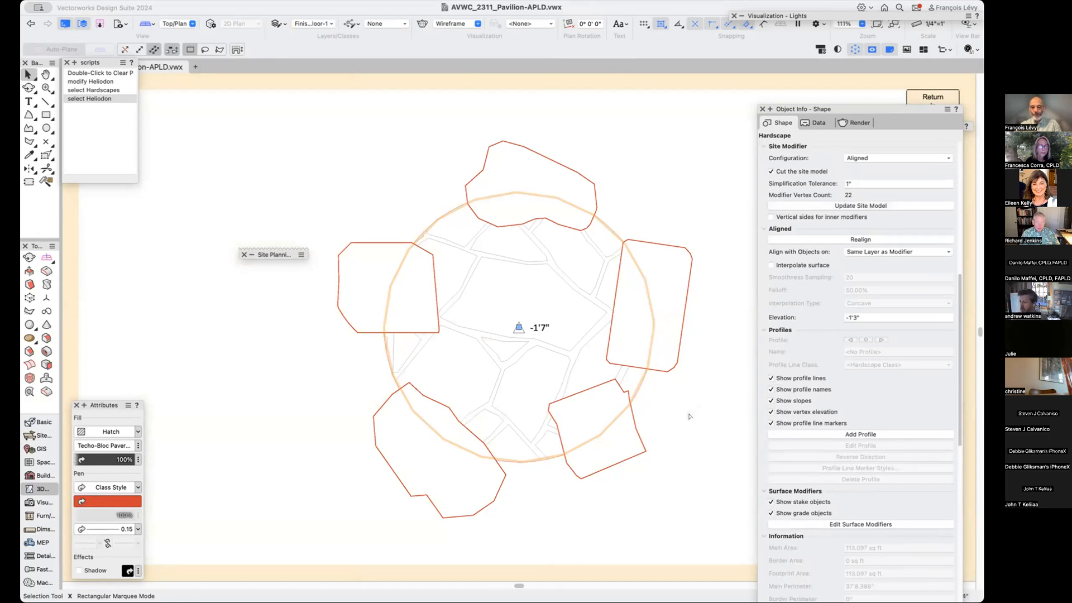
key("shift+c")
left_click_drag(536, 413, 537, 319)
mouse_move(551, 428)
left_mouse_down()
mouse_move(560, 307)
mouse_move(558, 330)
mouse_move(548, 296)
mouse_move(539, 304)
mouse_move(525, 363)
mouse_move(491, 324)
mouse_move(491, 306)
mouse_move(625, 385)
mouse_move(664, 361)
mouse_move(663, 331)
mouse_move(698, 305)
mouse_move(518, 391)
mouse_move(643, 381)
left_mouse_up()
key("x")
Set the hardscape's centre stake elevation to -2'0" in its surface modifiers, and exit while extending the contour elevation range.
scroll(845, 434, "down", 5)
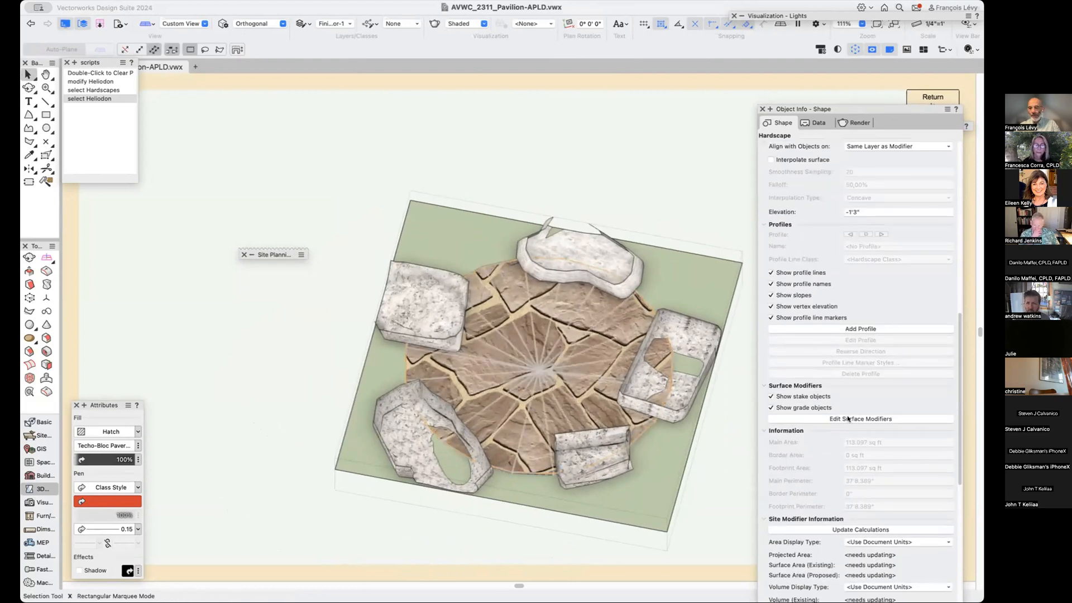
left_click(847, 418)
left_click(511, 331)
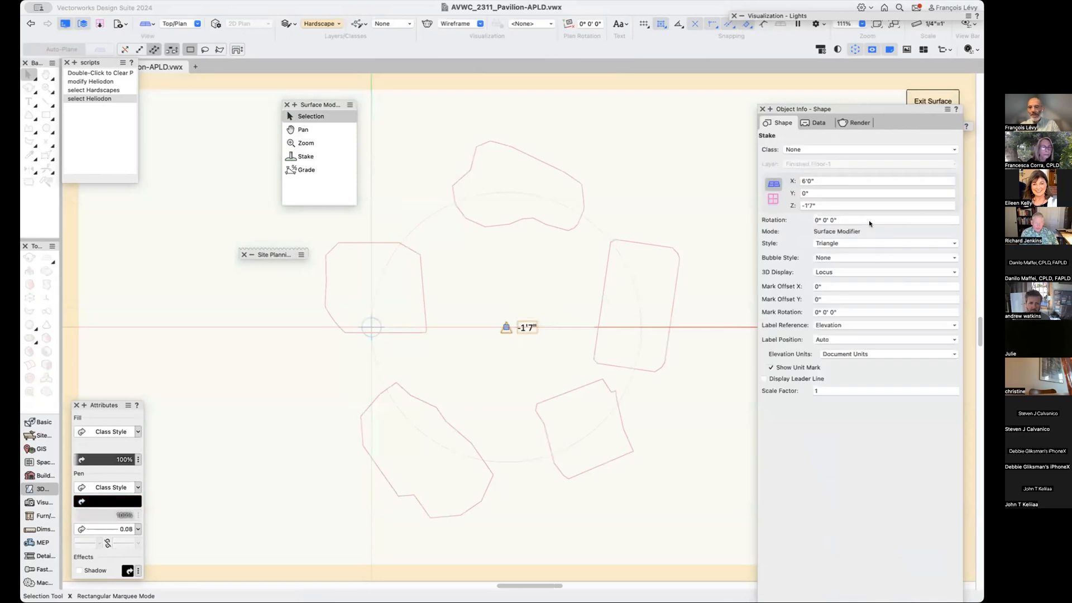
left_click(807, 206)
type("-2'")
key("Tab")
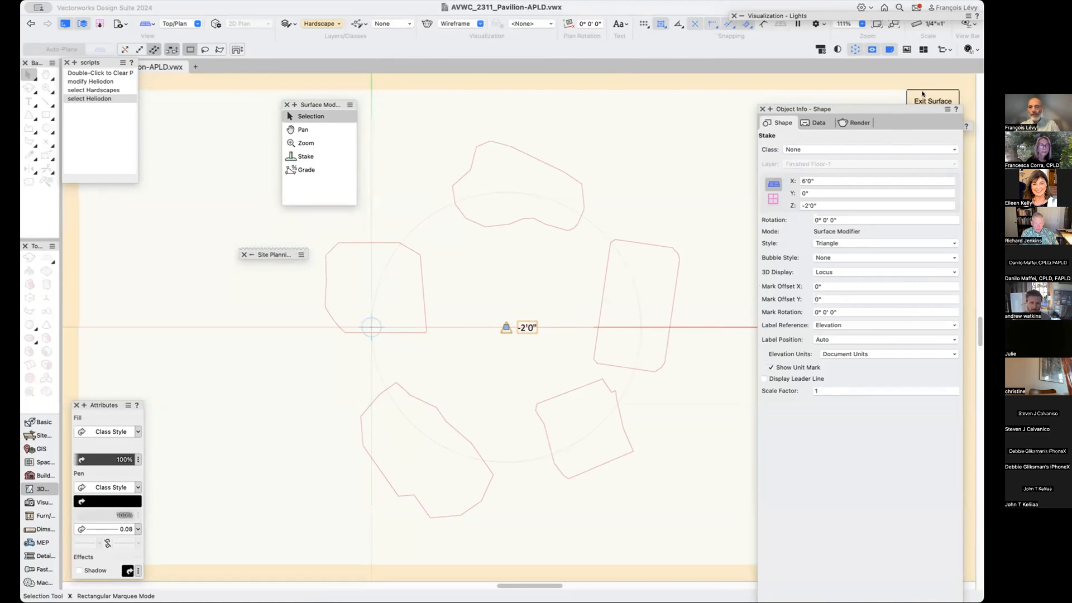
left_click(920, 101)
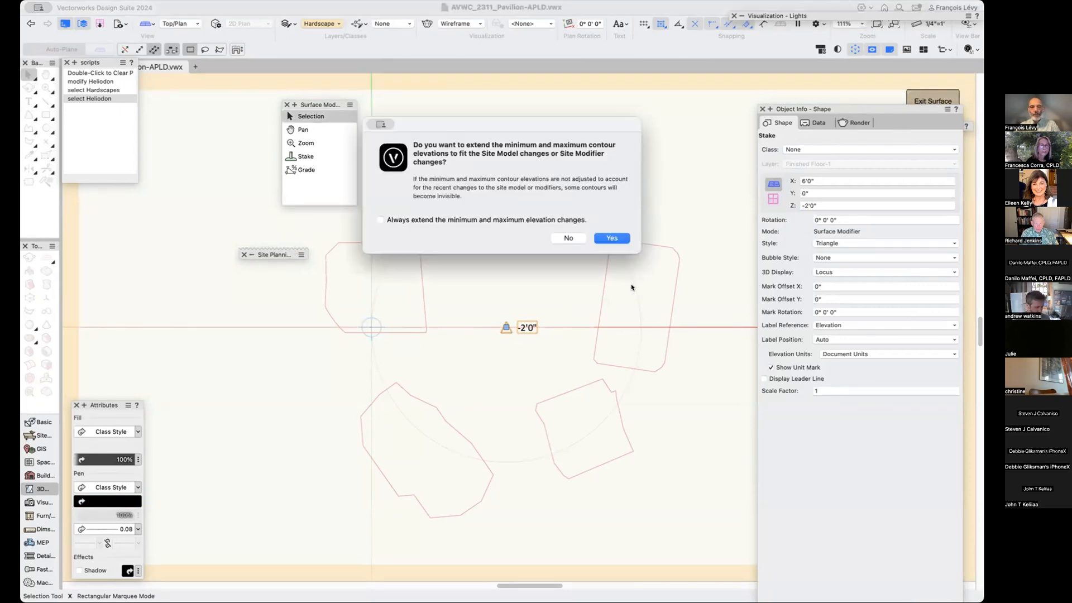
left_click(612, 238)
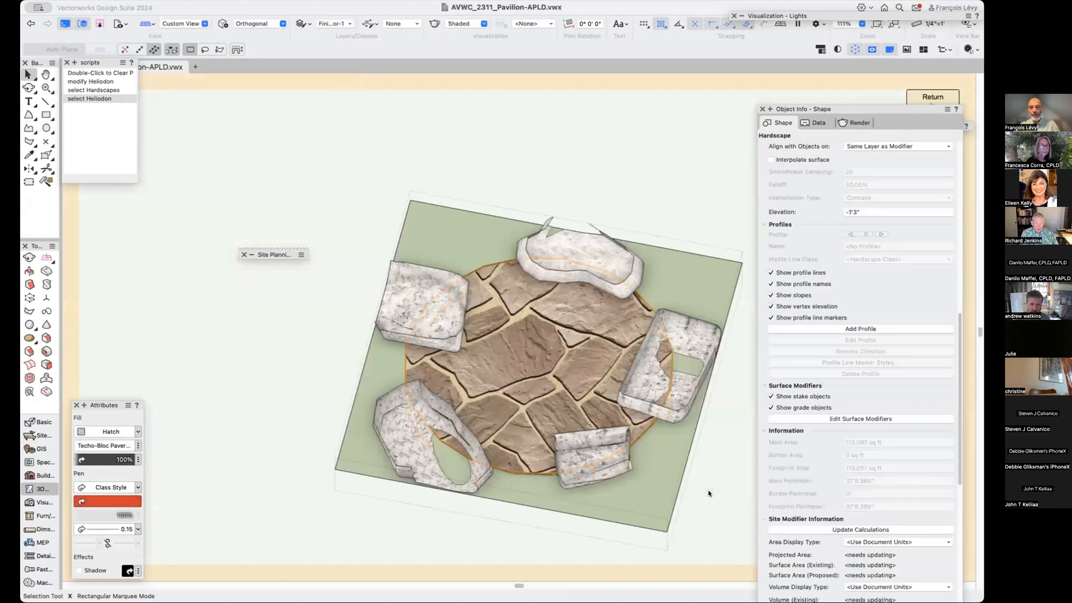
Select and update the site model, and orbit to a lower oblique view of the flagstone surface.
left_click(653, 502)
left_click(836, 251)
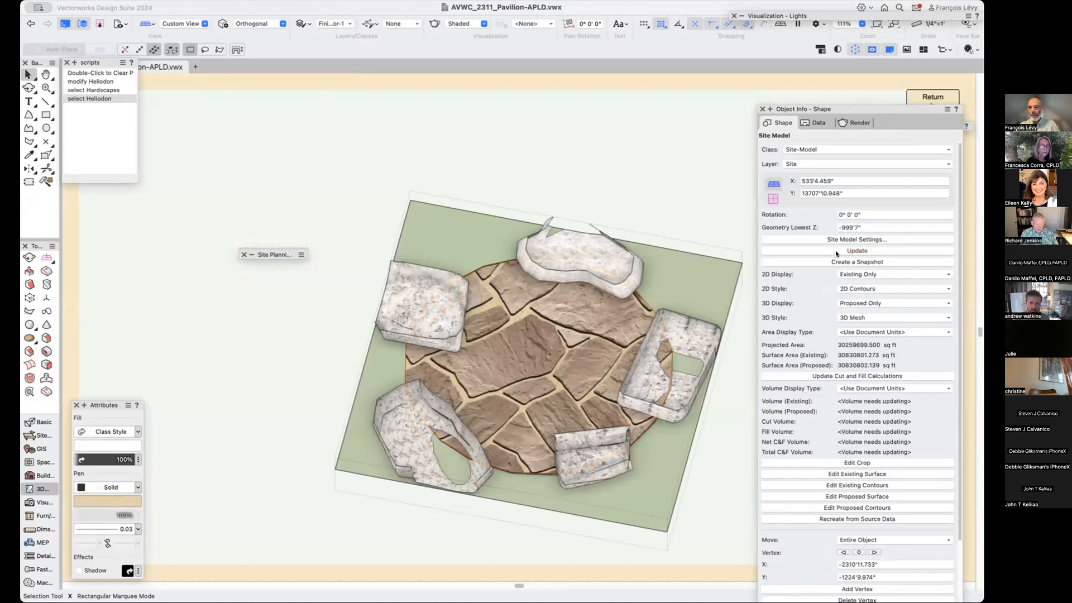
key("shift+c")
mouse_move(618, 508)
left_mouse_down()
mouse_move(644, 402)
mouse_move(639, 431)
mouse_move(586, 430)
mouse_move(536, 412)
mouse_move(532, 447)
mouse_move(612, 443)
mouse_move(642, 412)
mouse_move(658, 412)
mouse_move(630, 414)
mouse_move(652, 485)
mouse_move(615, 501)
mouse_move(522, 503)
mouse_move(539, 477)
mouse_move(527, 431)
mouse_move(647, 481)
mouse_move(608, 495)
left_mouse_up()
left_click_drag(601, 497, 595, 514)
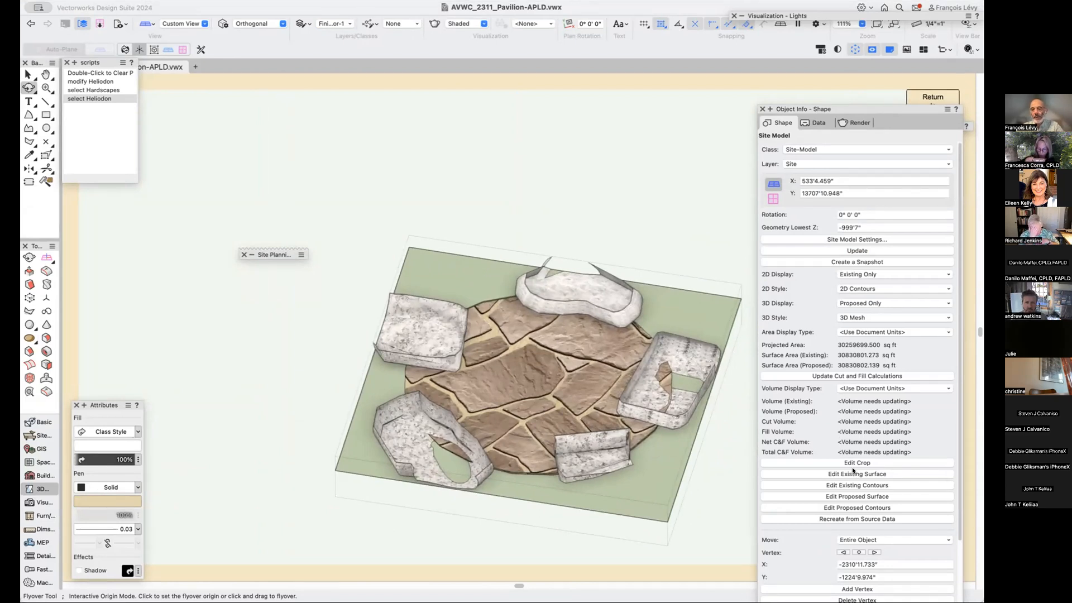
Reopen the flagstone hardscape's surface modifiers, check the centre stake's settings, and leave the editing.
scroll(854, 523, "down", 3)
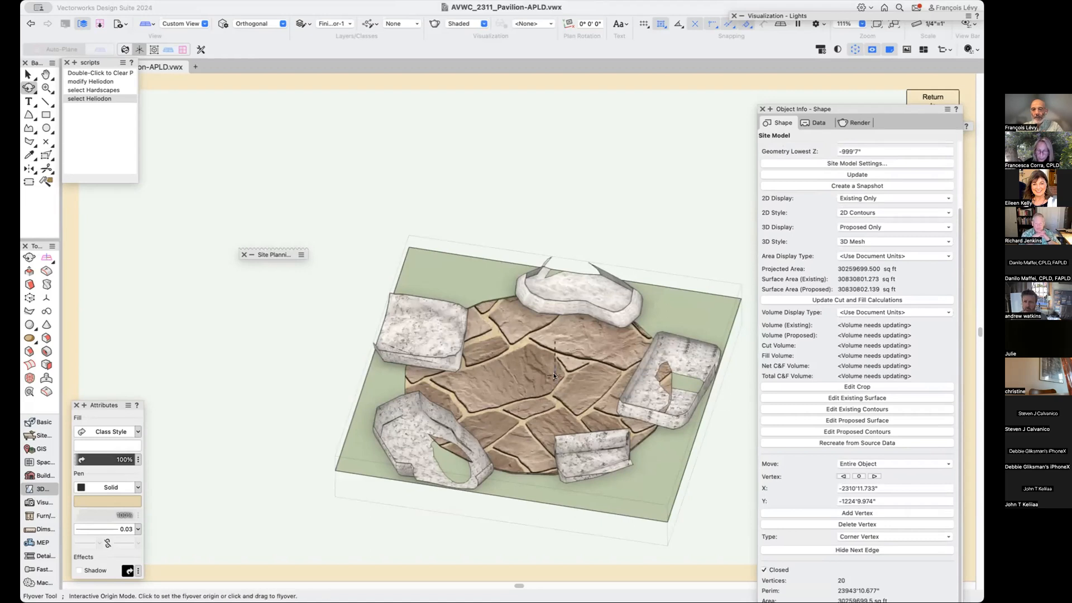
key("x")
left_click(554, 375)
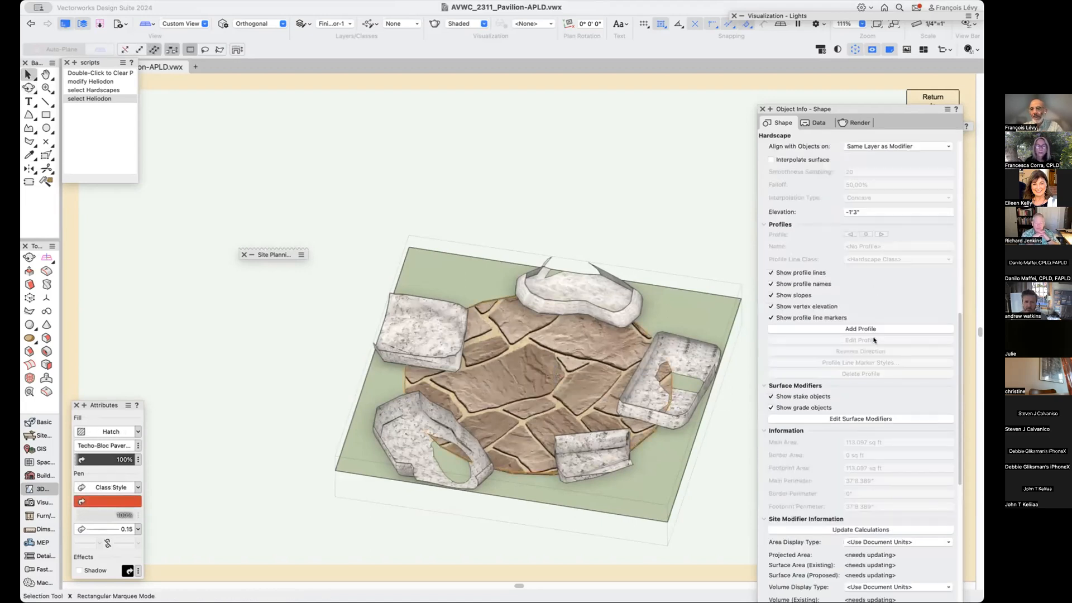
left_click(882, 420)
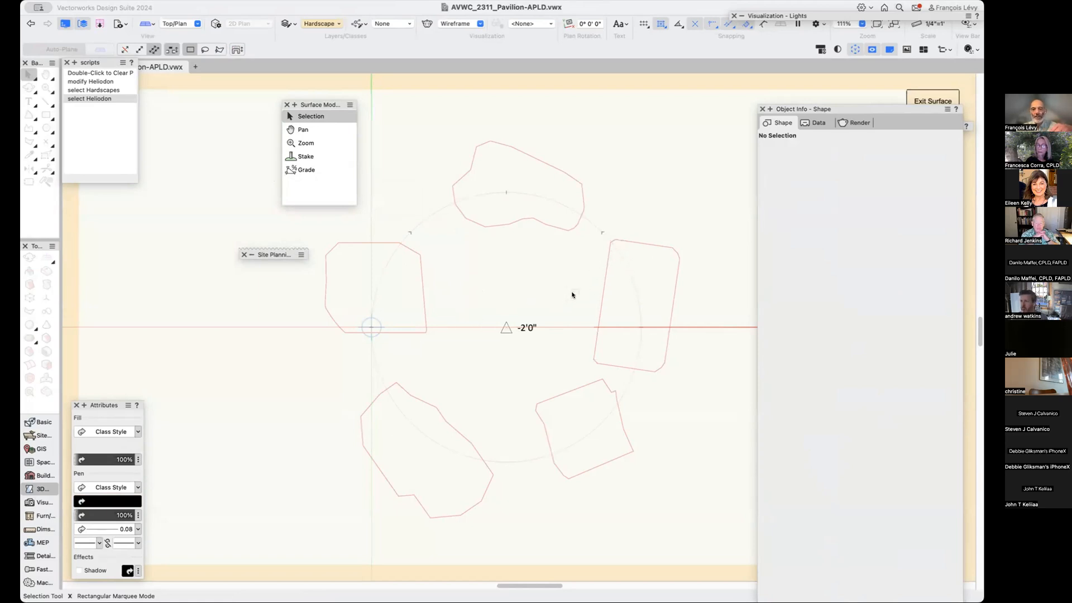
left_click(522, 325)
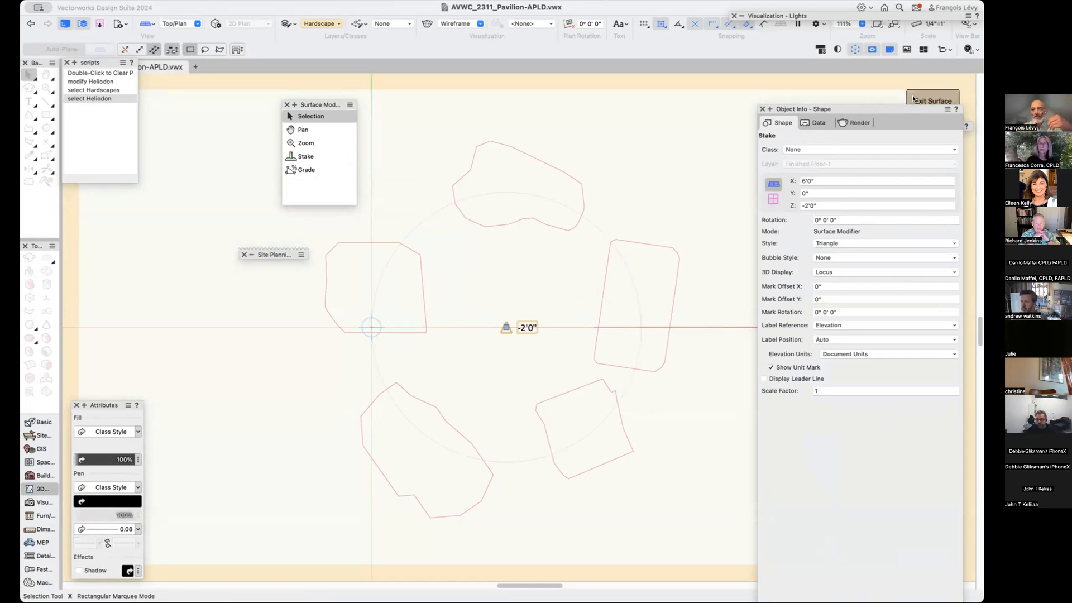
left_click(933, 101)
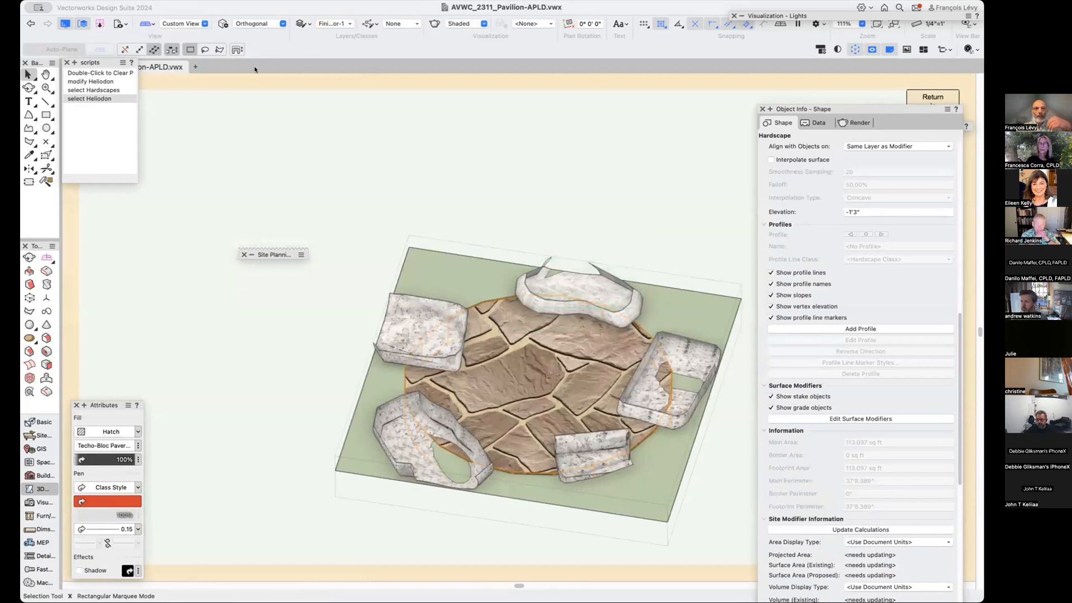
Restore the saved view 06 hardscapes and expand the Navigation palette to show the class list.
left_click(119, 23)
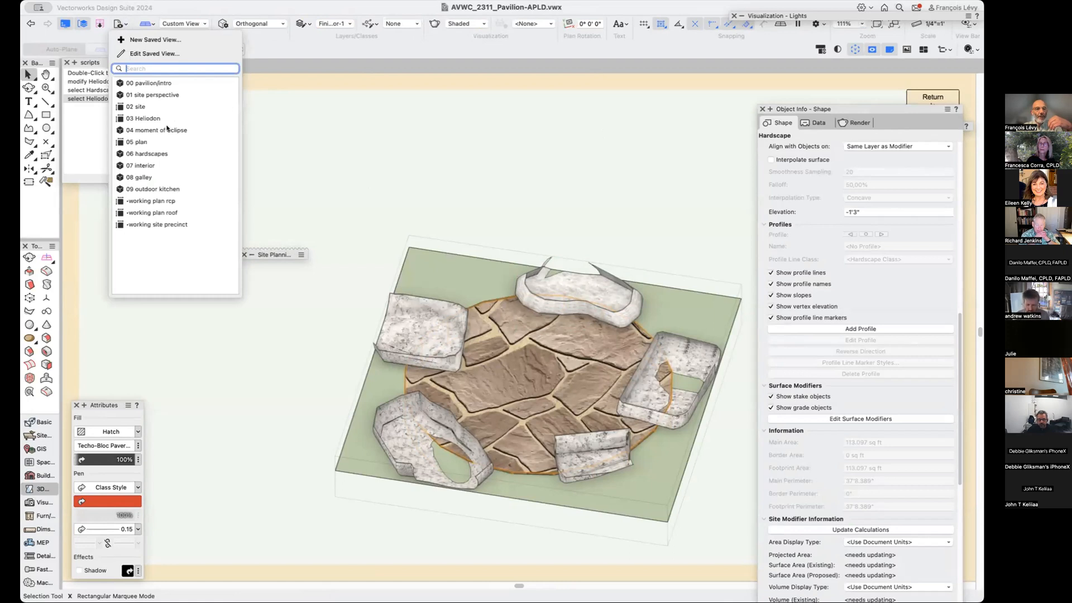
left_click(162, 153)
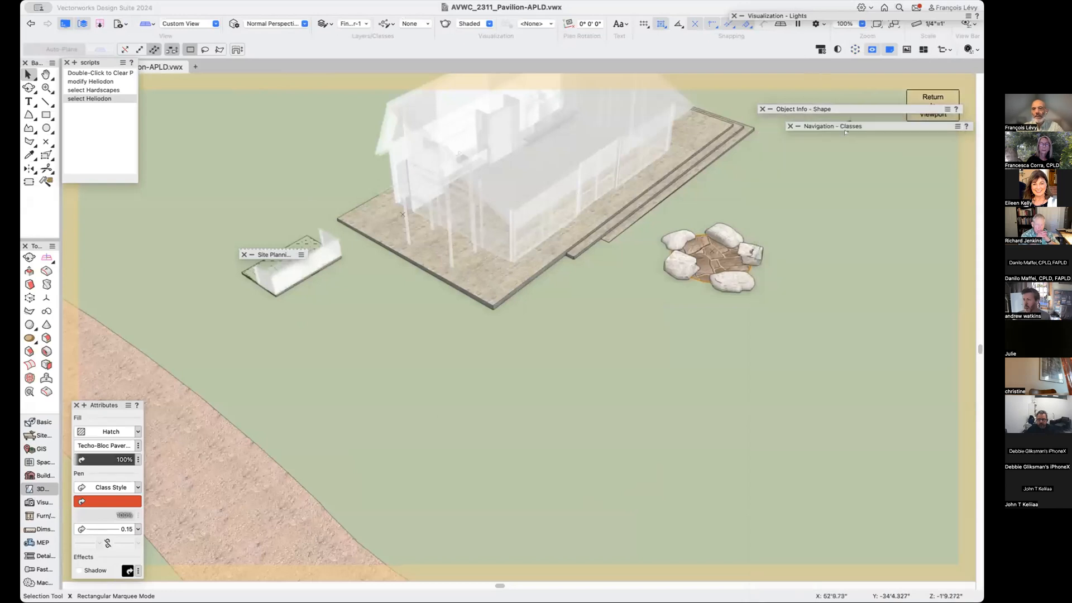
mouse_move(844, 125)
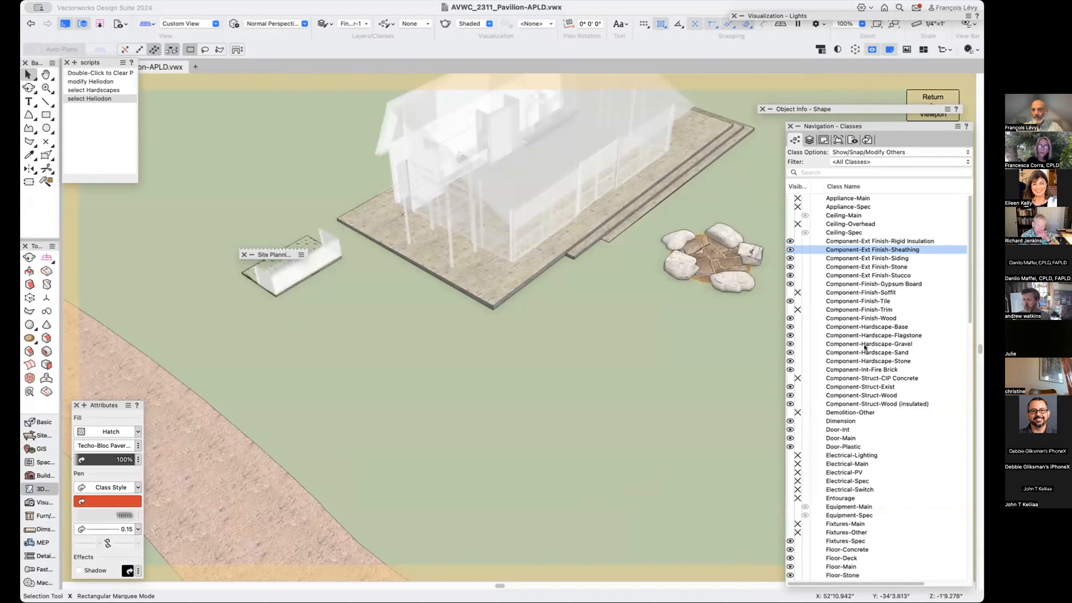
Update the site model from the flagstone on sand hardscape's site modifier settings.
left_click(790, 378)
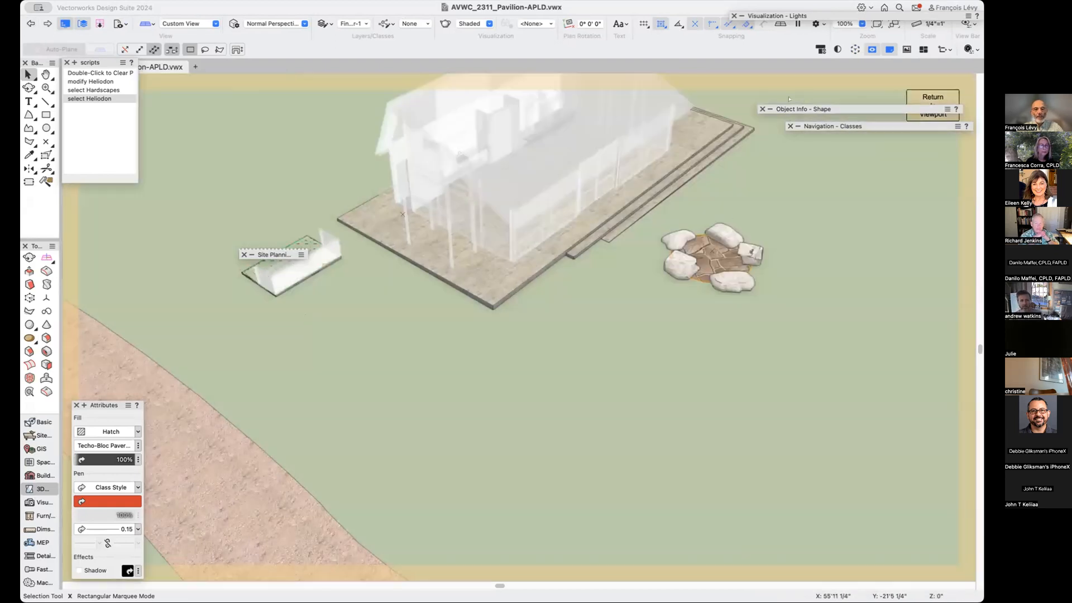
mouse_move(803, 110)
scroll(830, 176, "up", 10)
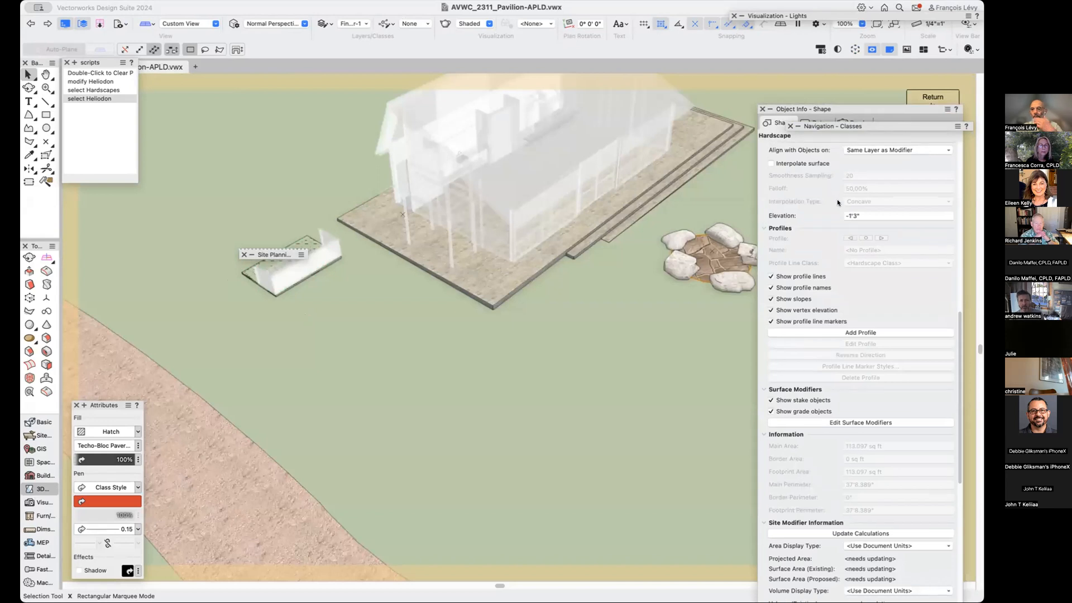
scroll(838, 203, "up", 3)
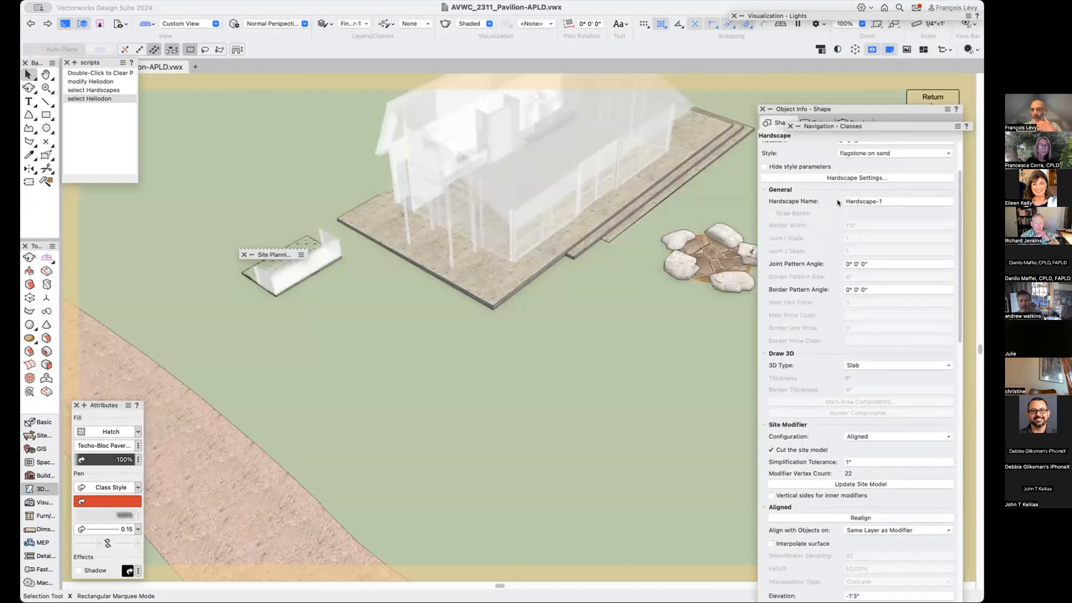
left_click(847, 486)
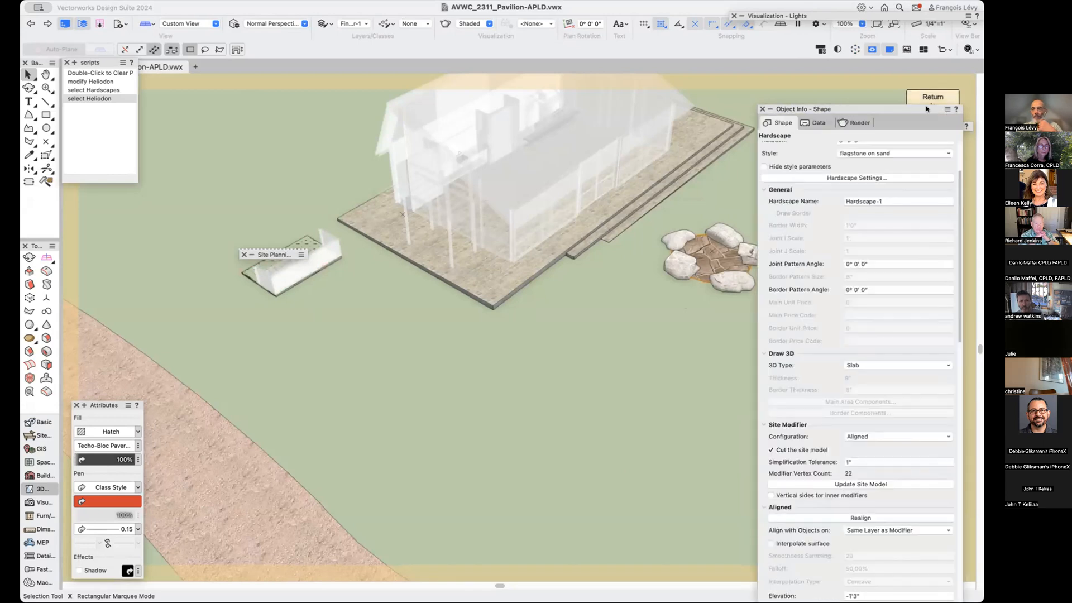
Examine the project's class list, from the hardscape component classes through the floor, landscape, material and millwork classes.
left_click(966, 126)
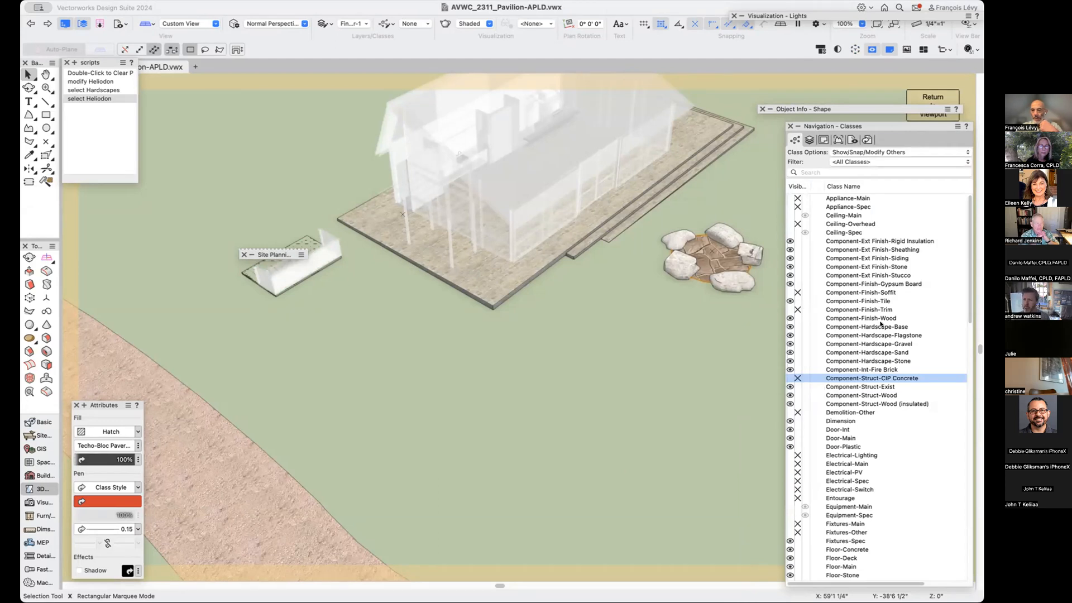
scroll(875, 323, "down", 5)
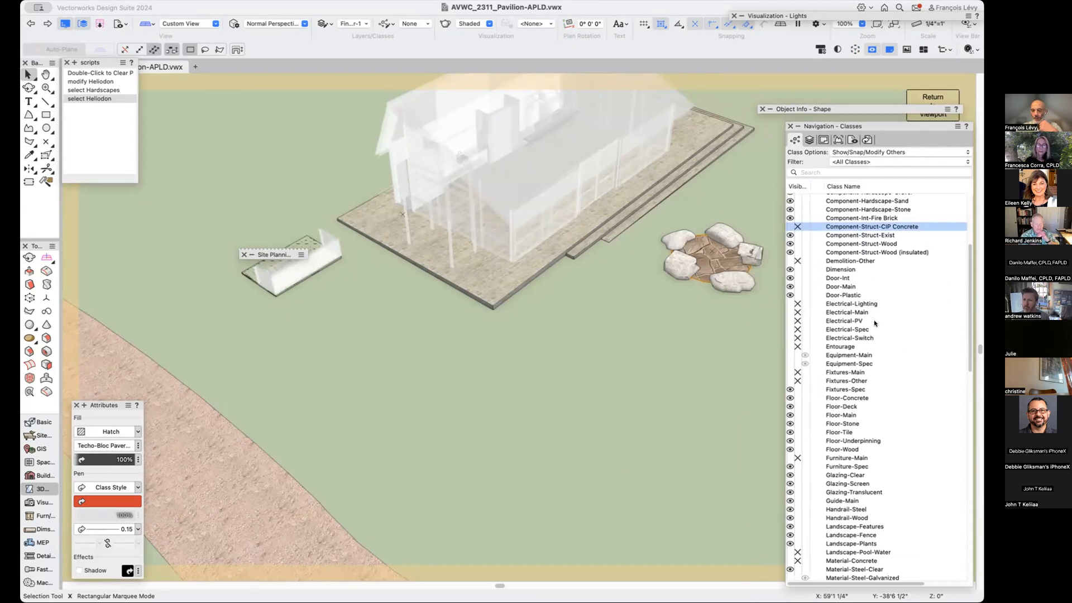
scroll(875, 323, "down", 3)
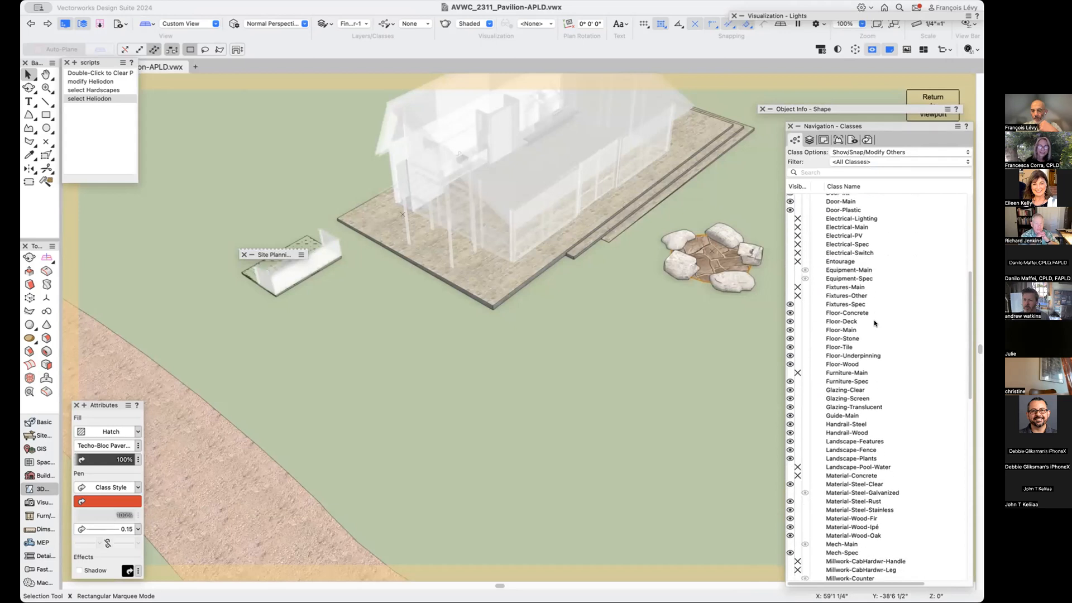
scroll(875, 323, "down", 1)
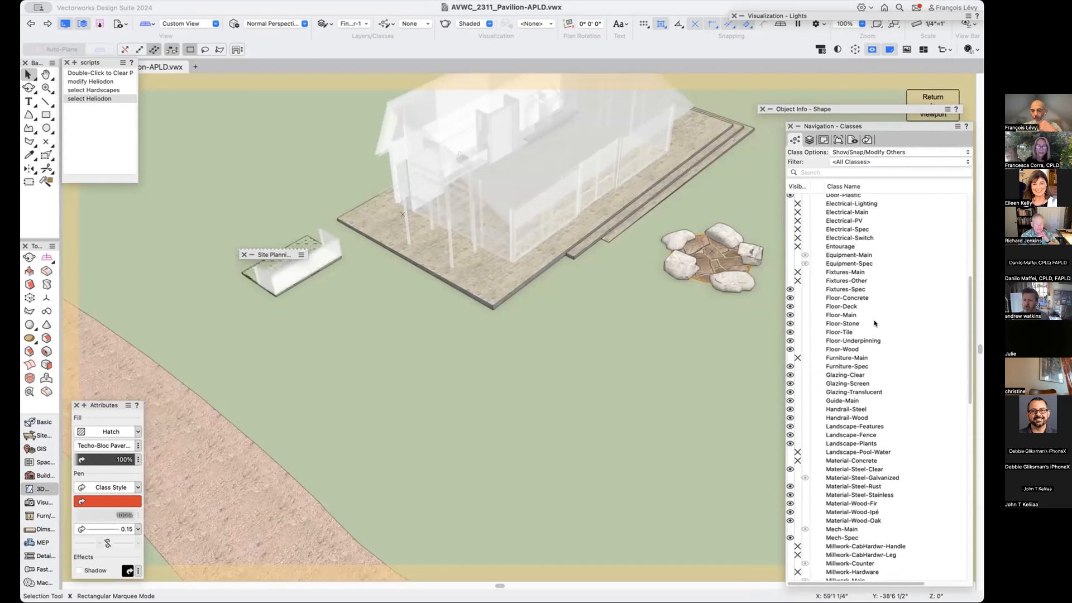
scroll(875, 323, "down", 3)
scroll(875, 323, "up", 12)
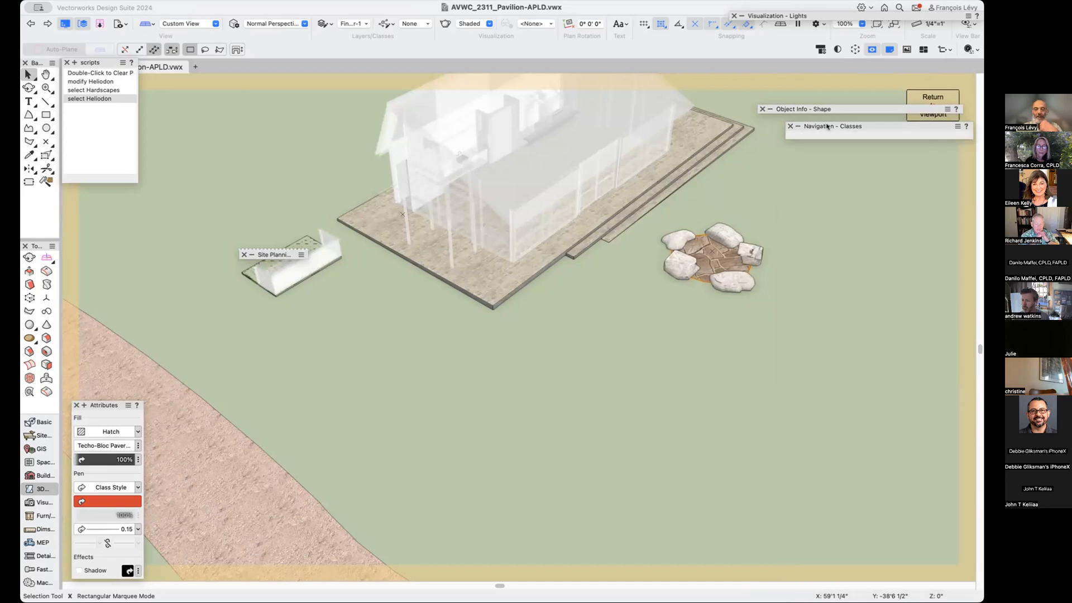
Select the small limestone on sand/steel edge hardscape, enable cutting the site model for it, and update the site model.
key("c")
left_click_drag(344, 218, 219, 366)
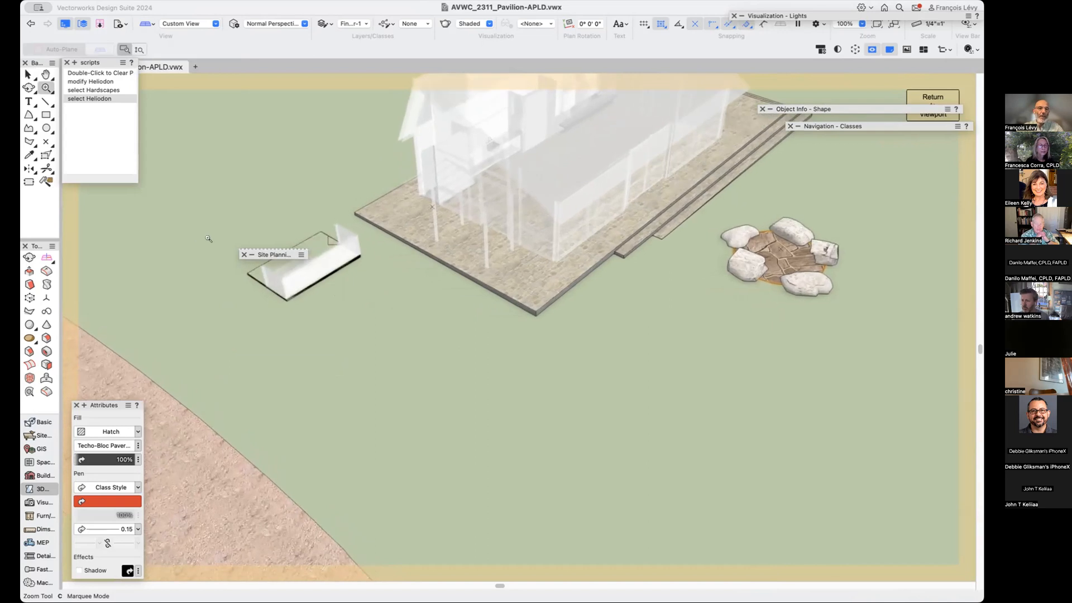
scroll(255, 274, "up", 2)
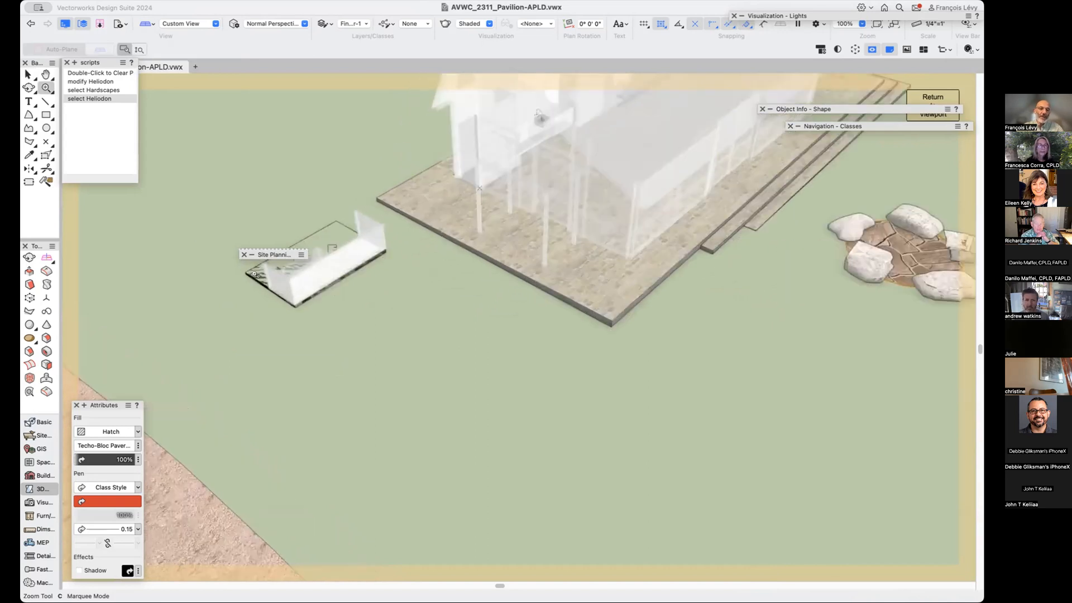
key("shift+c")
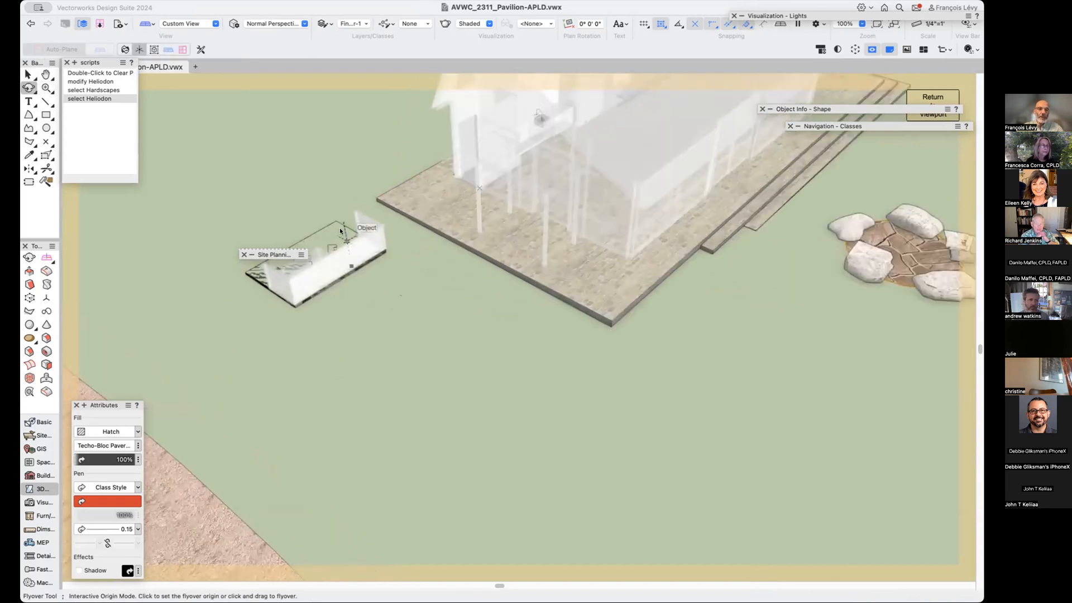
left_click_drag(345, 237, 482, 326)
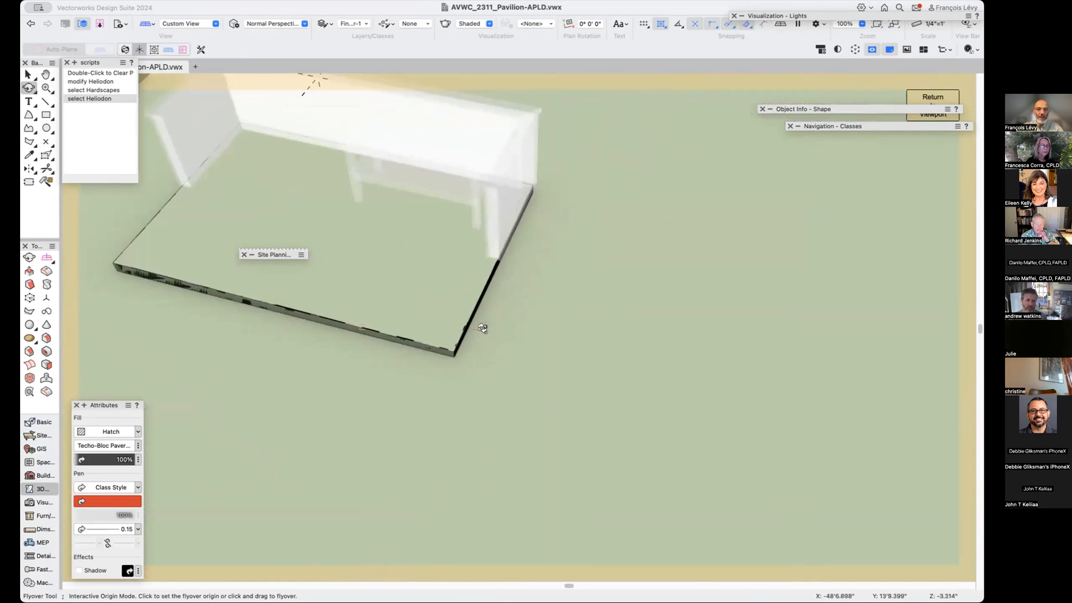
key("x")
left_click(394, 288)
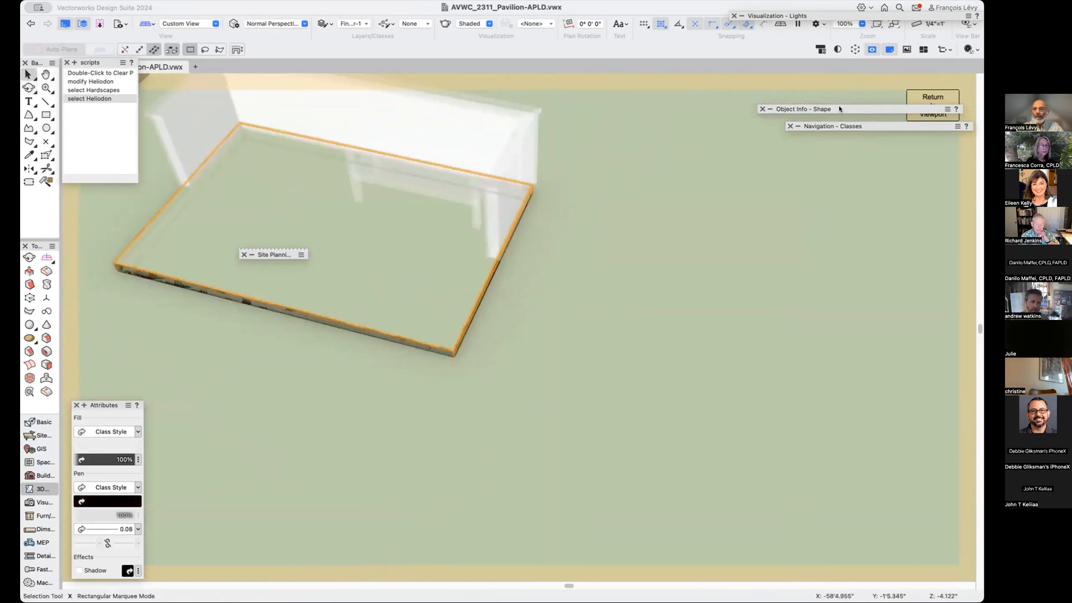
mouse_move(839, 106)
scroll(844, 318, "down", 4)
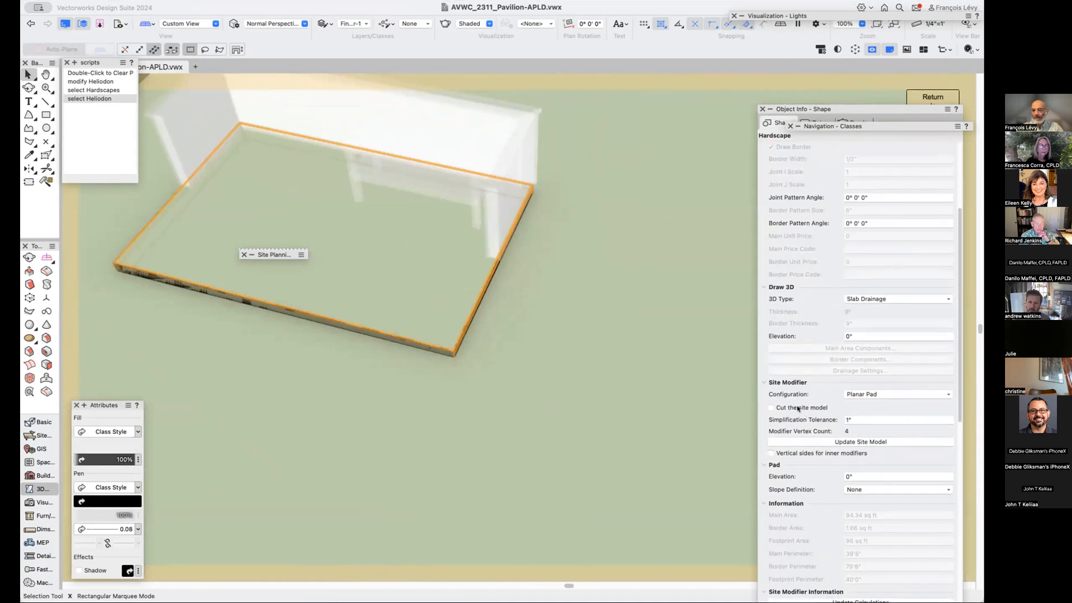
scroll(841, 253, "up", 1)
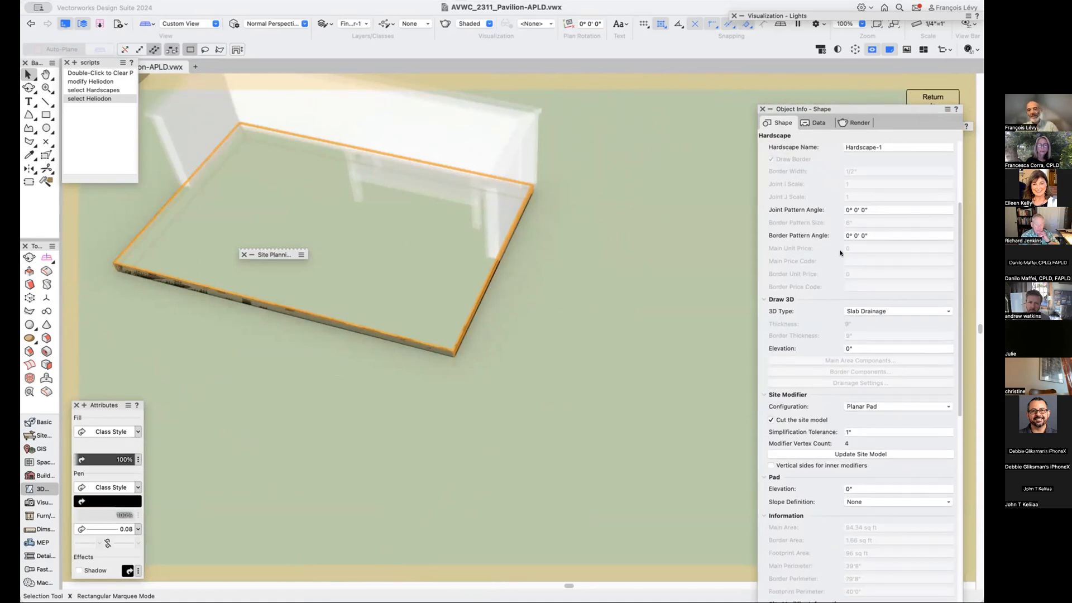
scroll(841, 252, "up", 10)
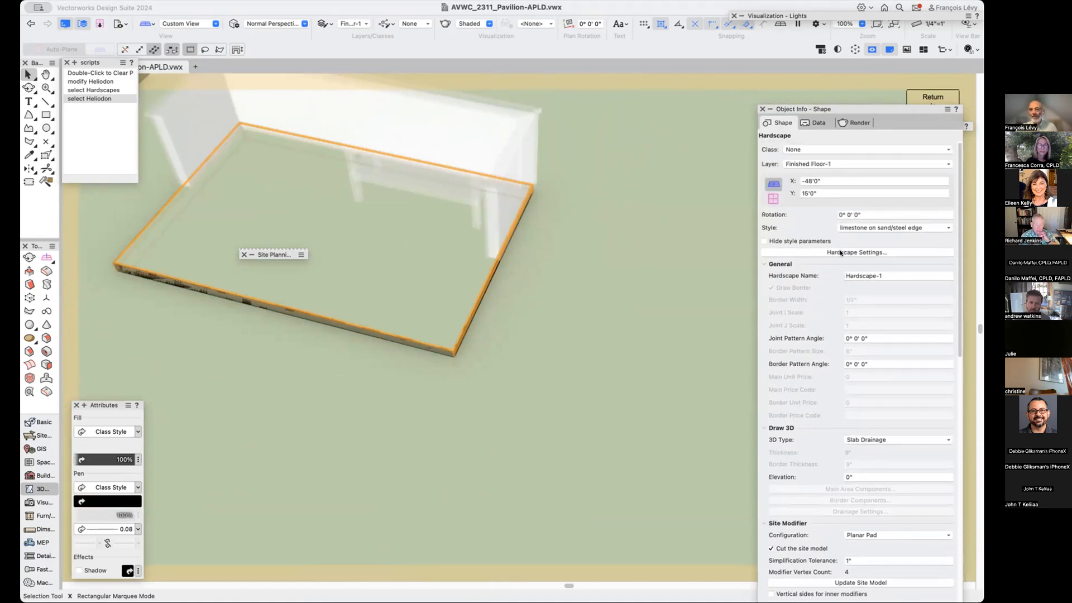
scroll(840, 253, "down", 20)
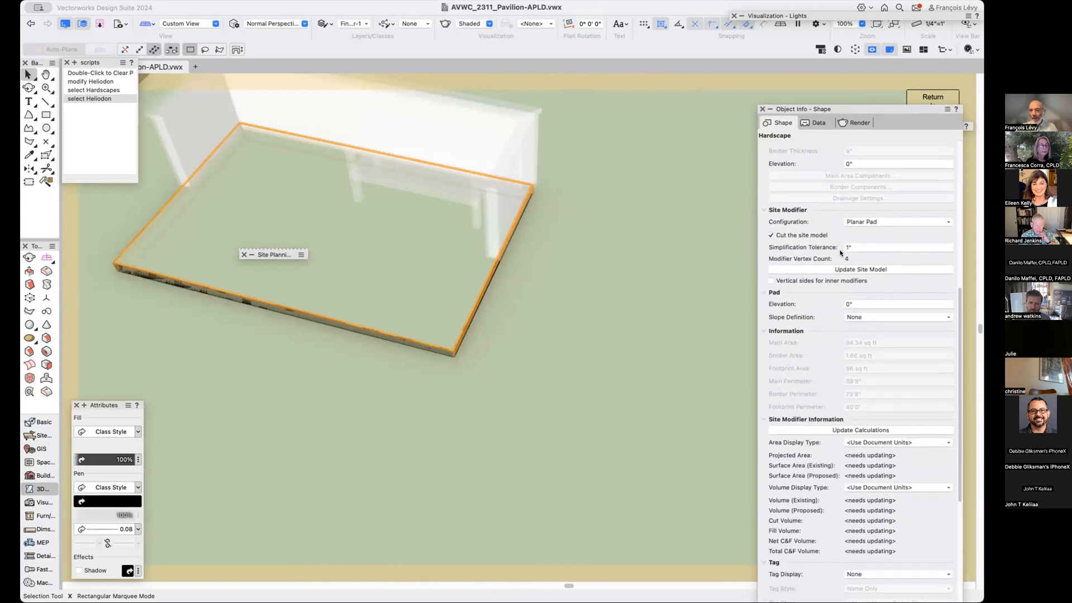
left_click(848, 246)
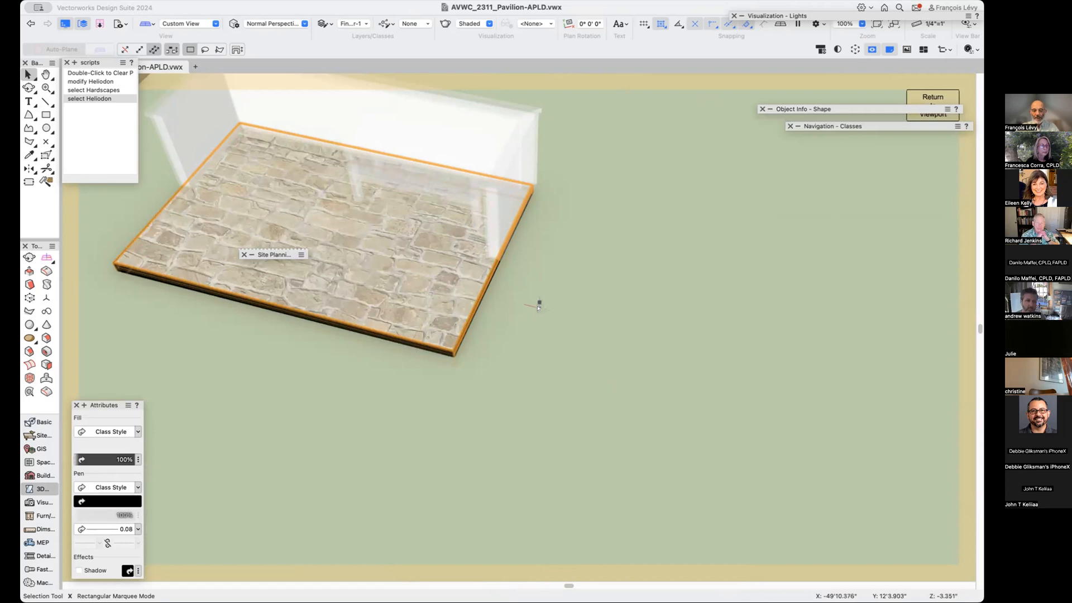
Remove the limestone hardscape to inspect the site model cut beneath it, and undo the removal.
key("shift+v")
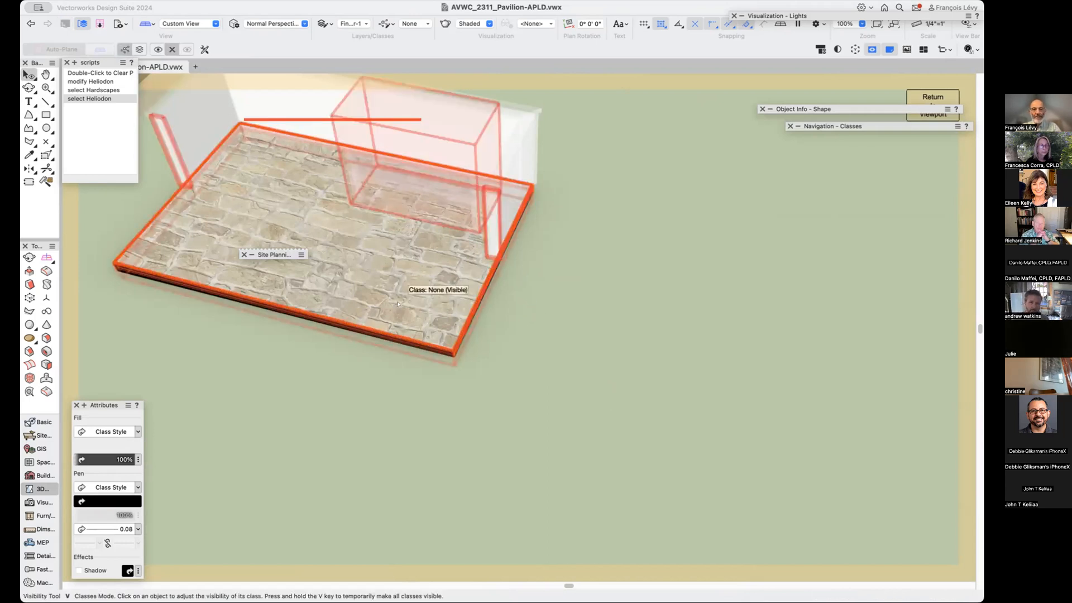
left_click(501, 346)
key("x")
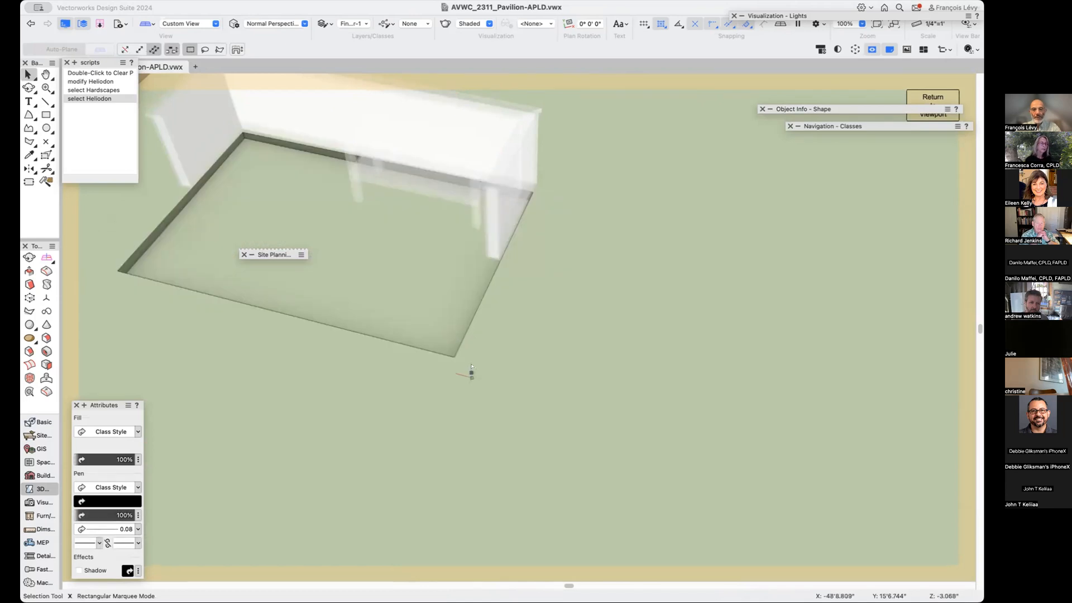
key("super+z")
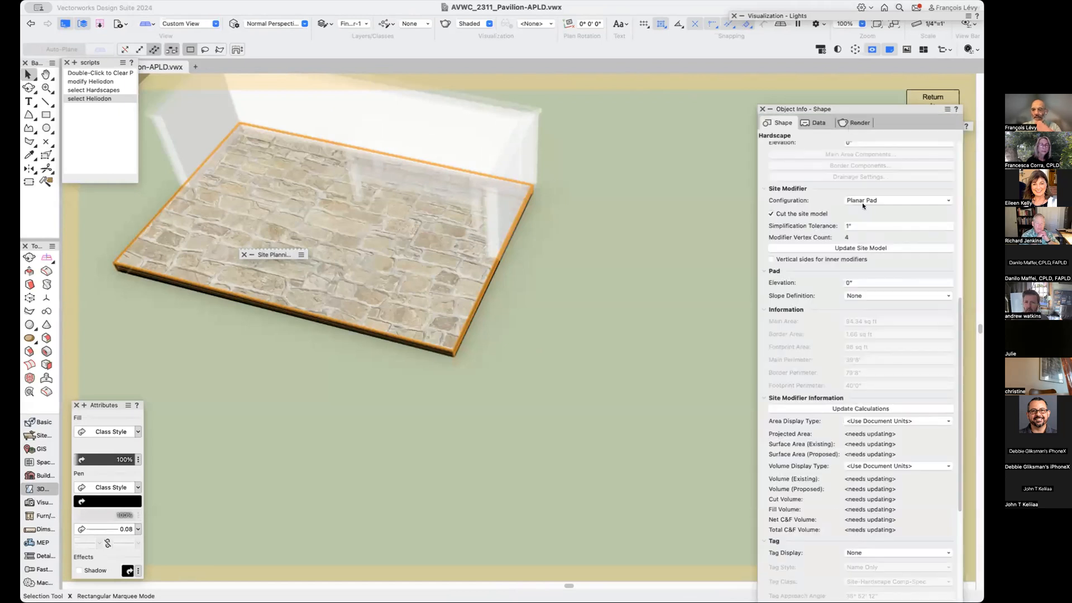
Review the limestone hardscape's configuration, 2D and 3D drawing settings, and close them without changes.
scroll(871, 249, "up", 15)
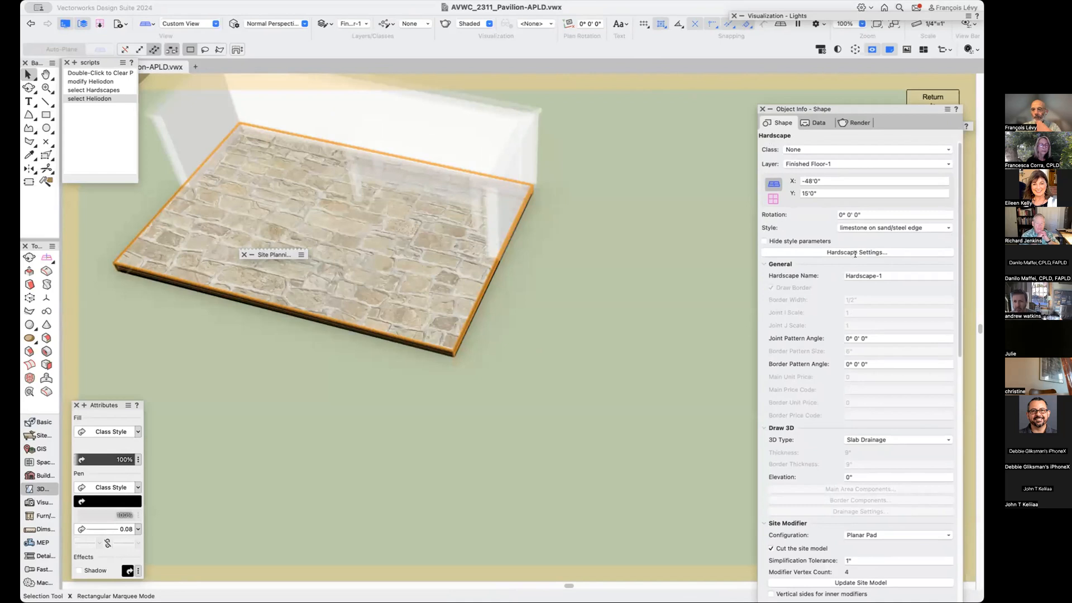
left_click(853, 252)
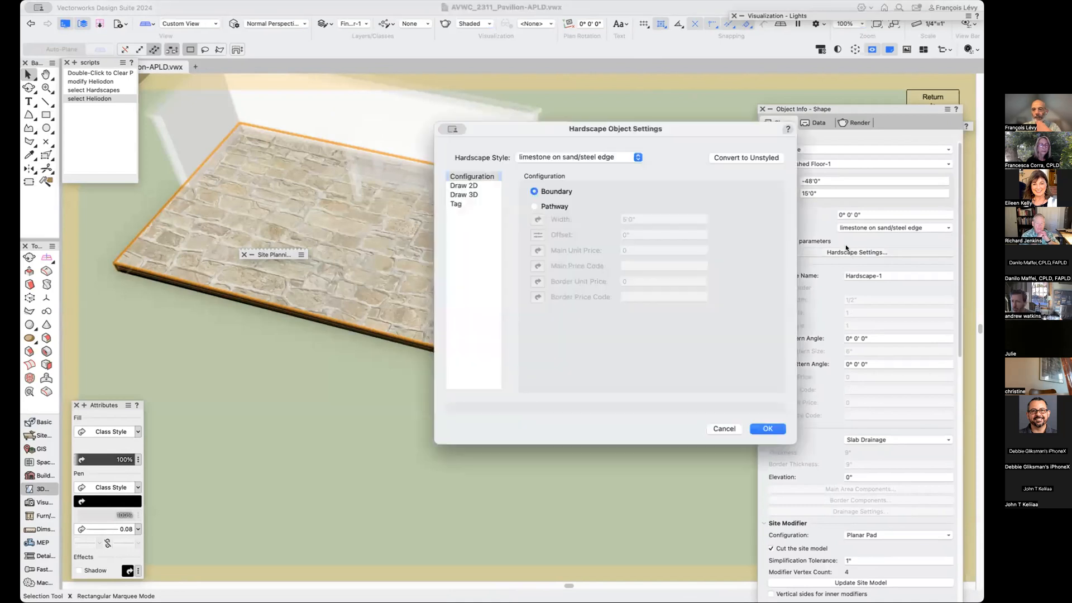
left_click(484, 185)
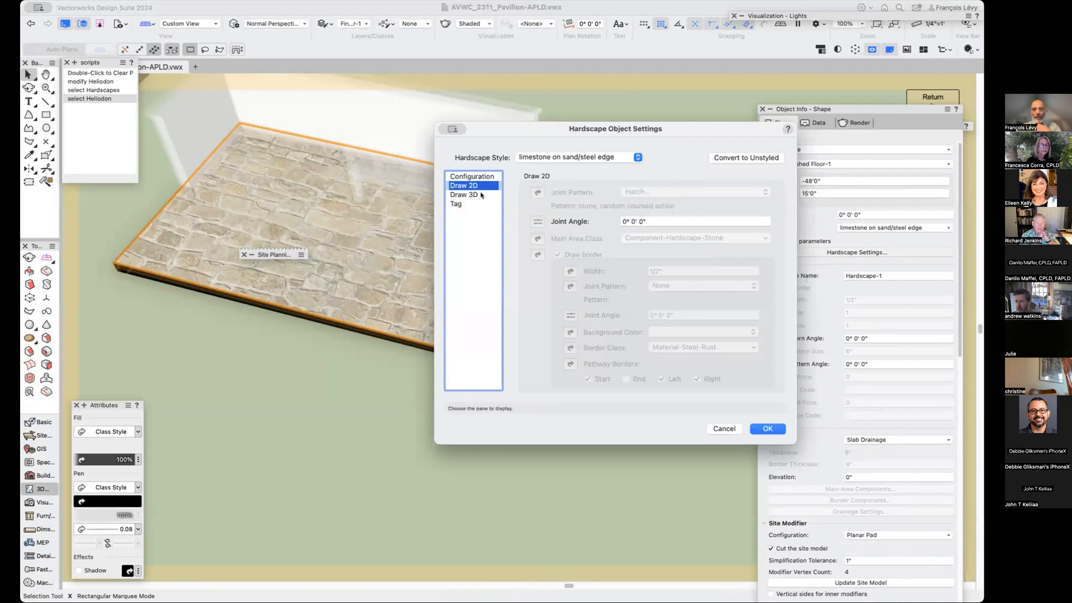
left_click(482, 195)
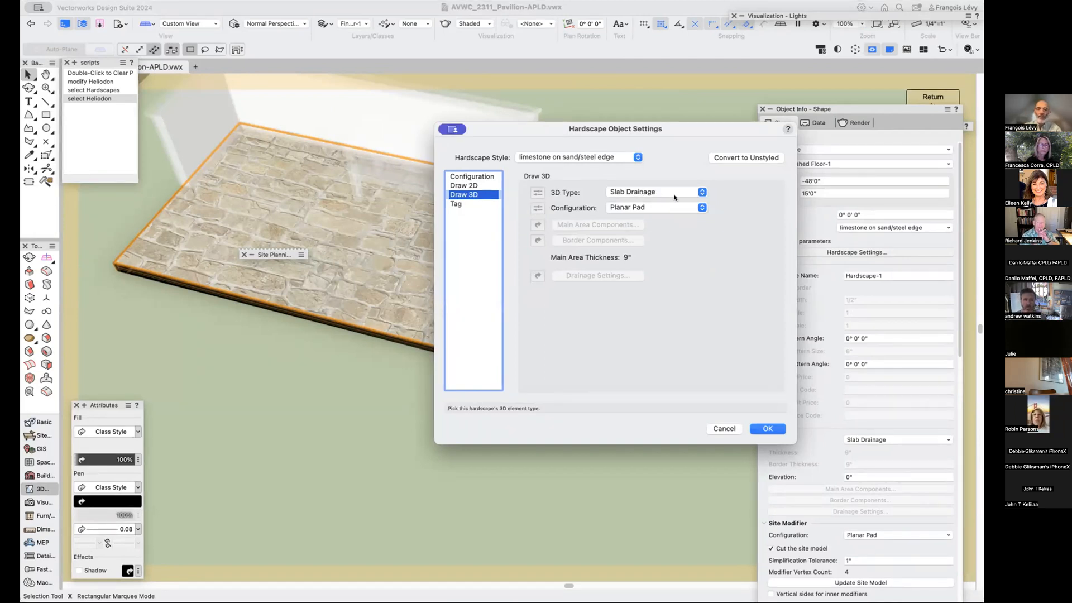
left_click(725, 430)
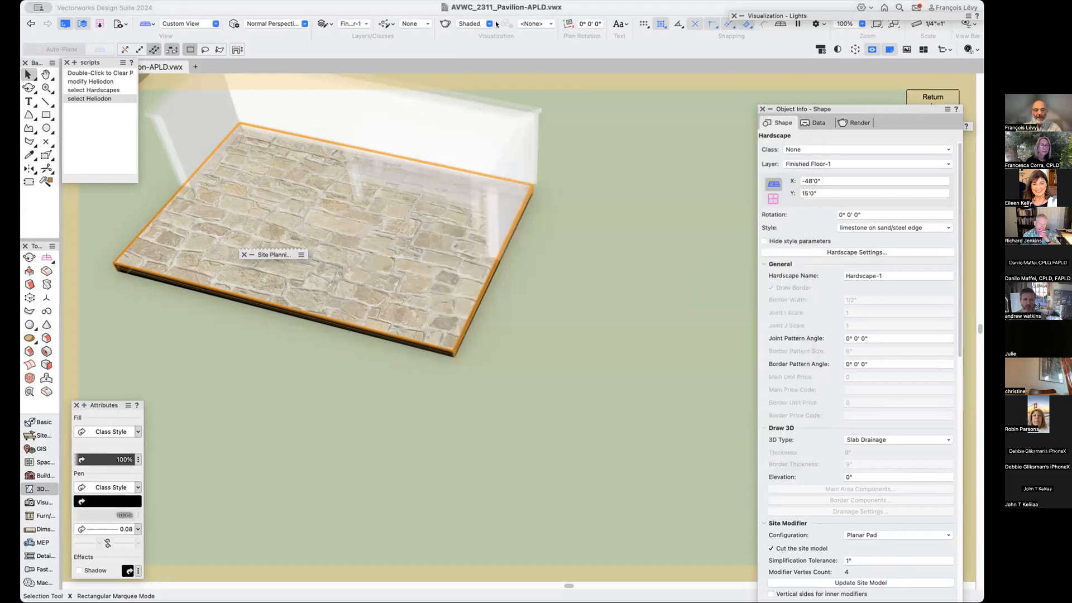
Open the limestone on sand/steel edge hardscape style for editing from the document's hardscape style resources.
key("super+r")
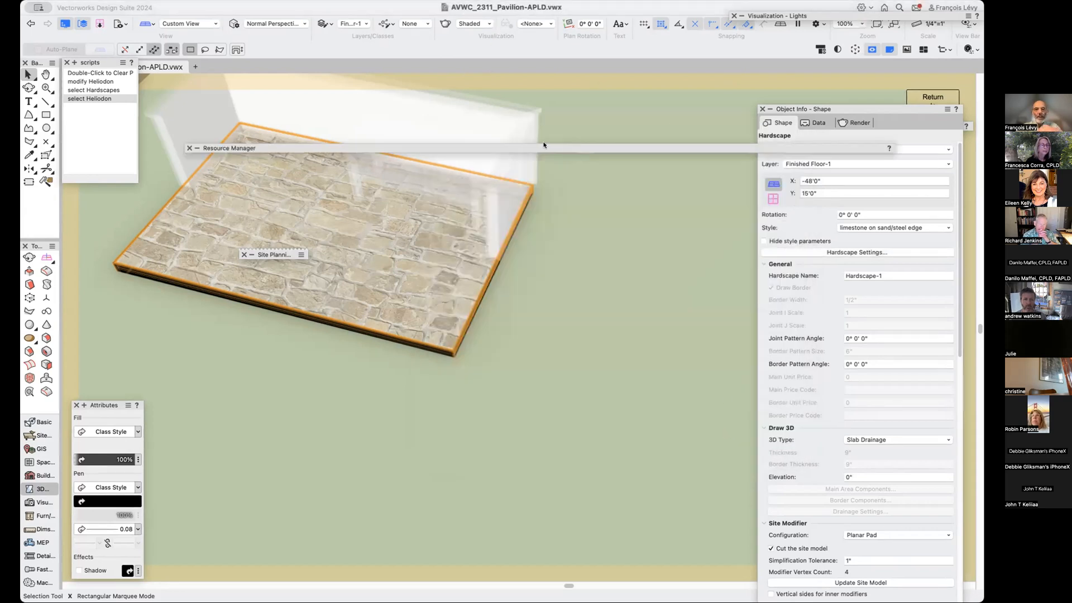
left_click(566, 207)
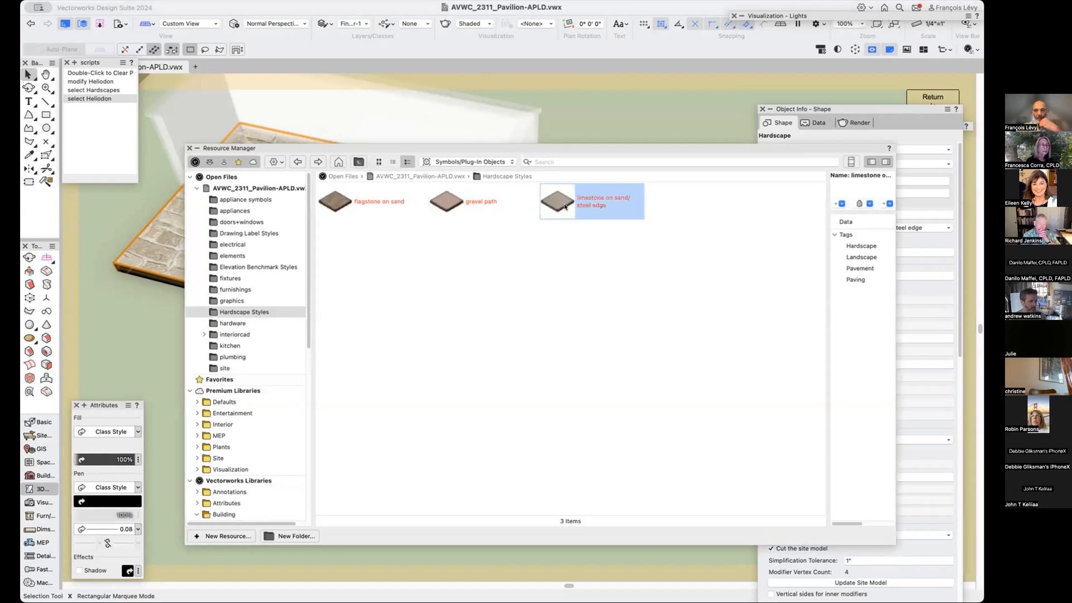
right_click(565, 207)
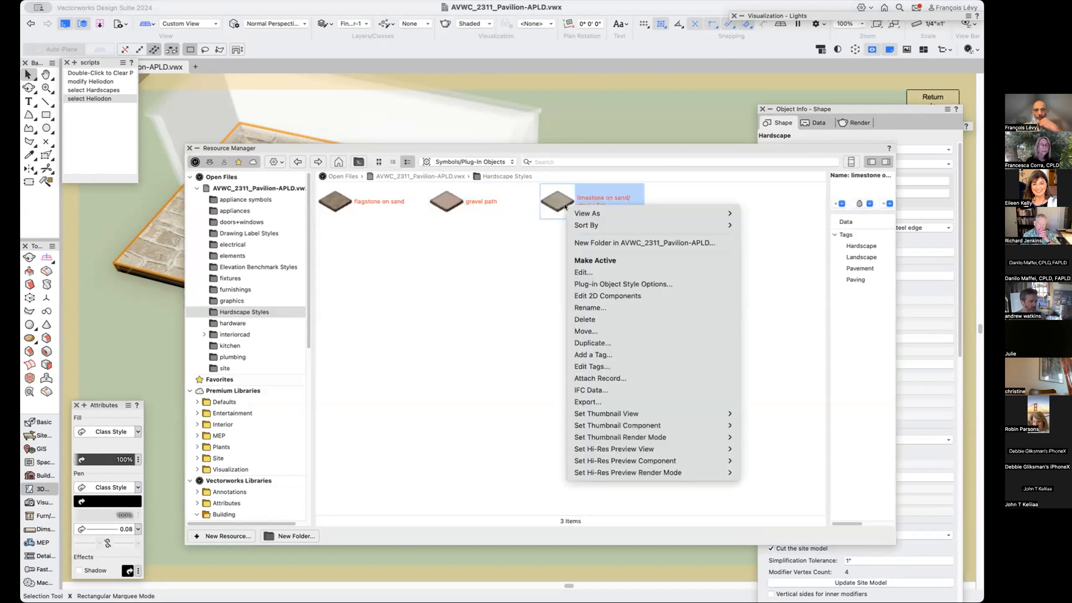
left_click(597, 272)
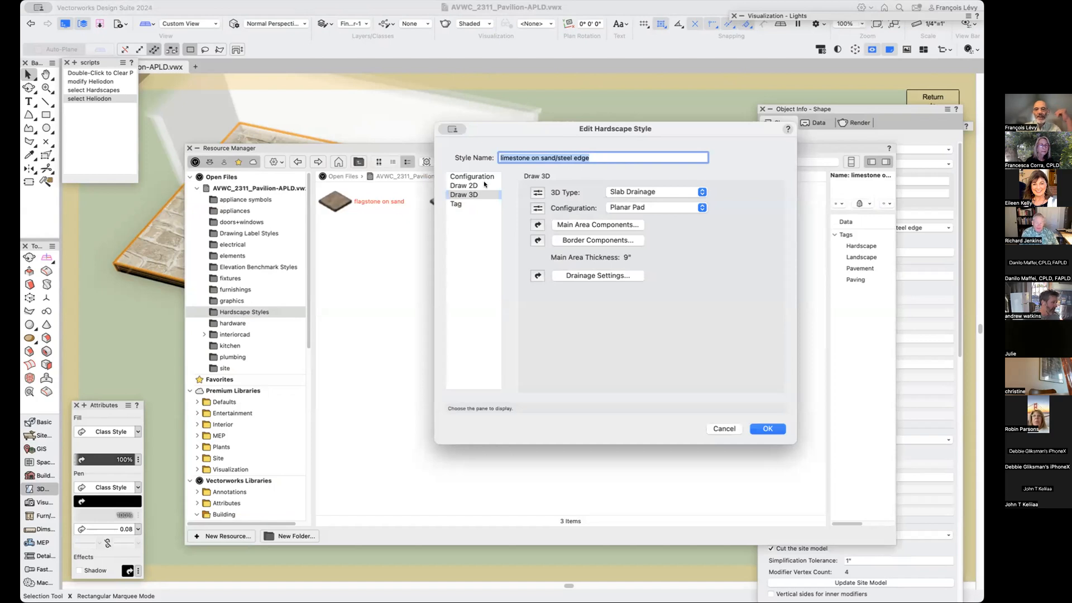
Review the style's main area components and the Flagstone component's class, material and texture settings, and close both without changes.
left_click(598, 224)
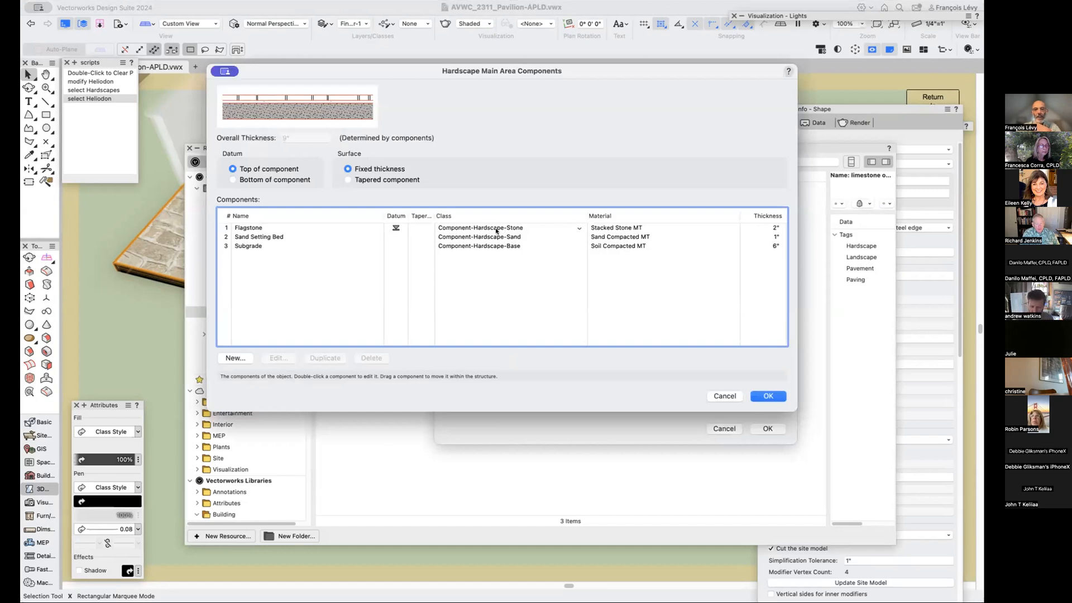
left_click(506, 228)
left_click(512, 238)
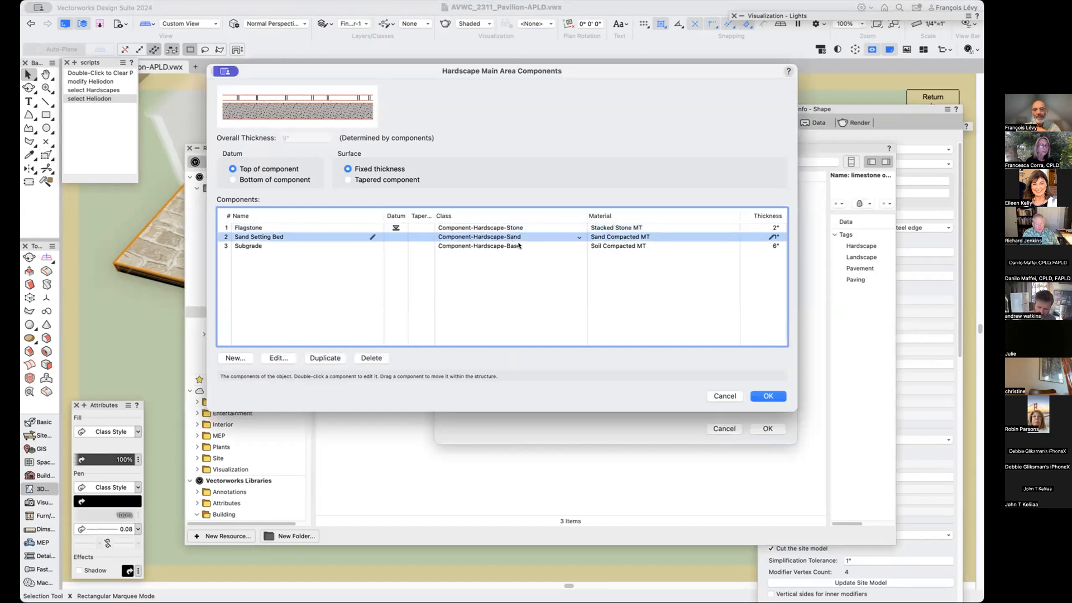
left_click(519, 246)
left_click(522, 229)
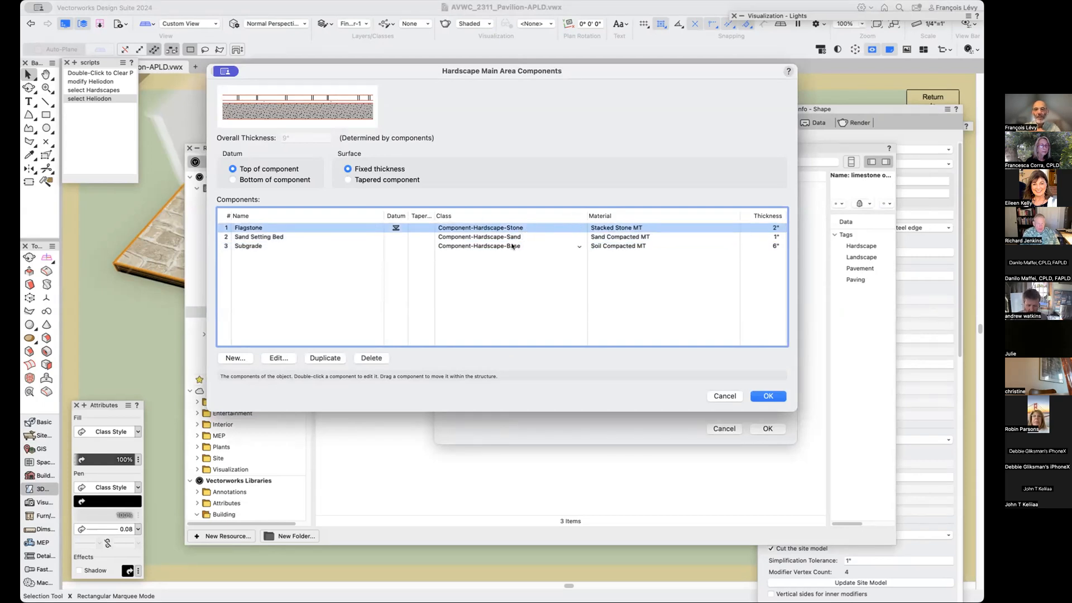
left_click(277, 358)
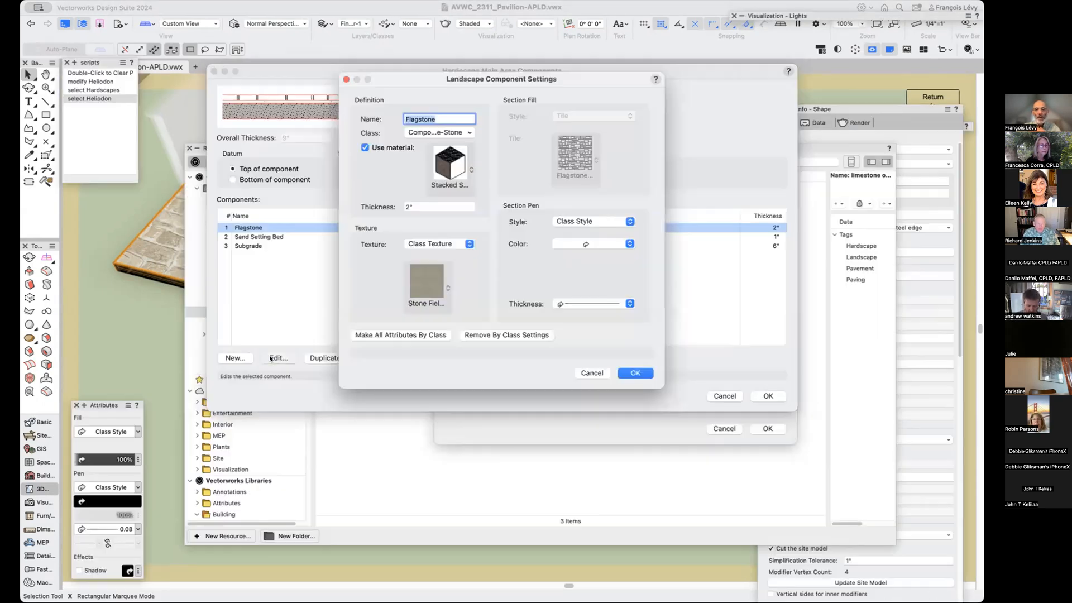
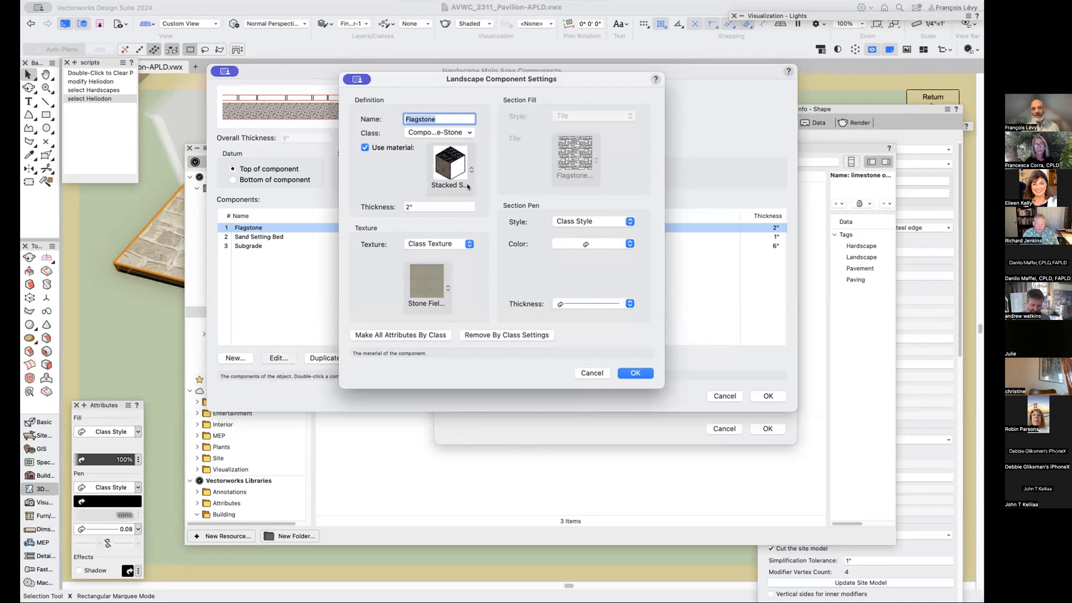
left_click(592, 372)
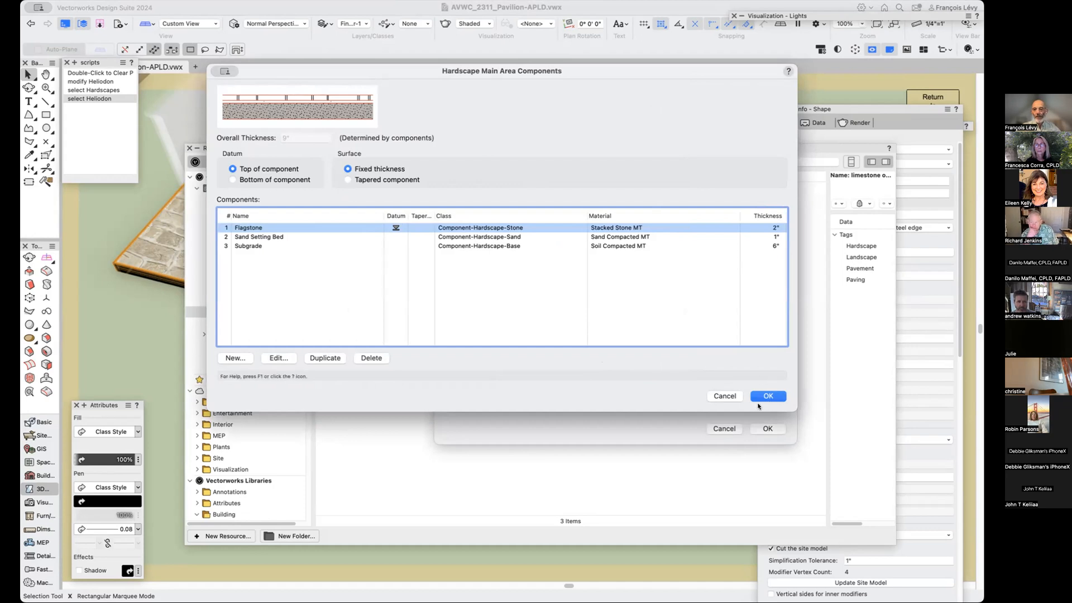
left_click(726, 396)
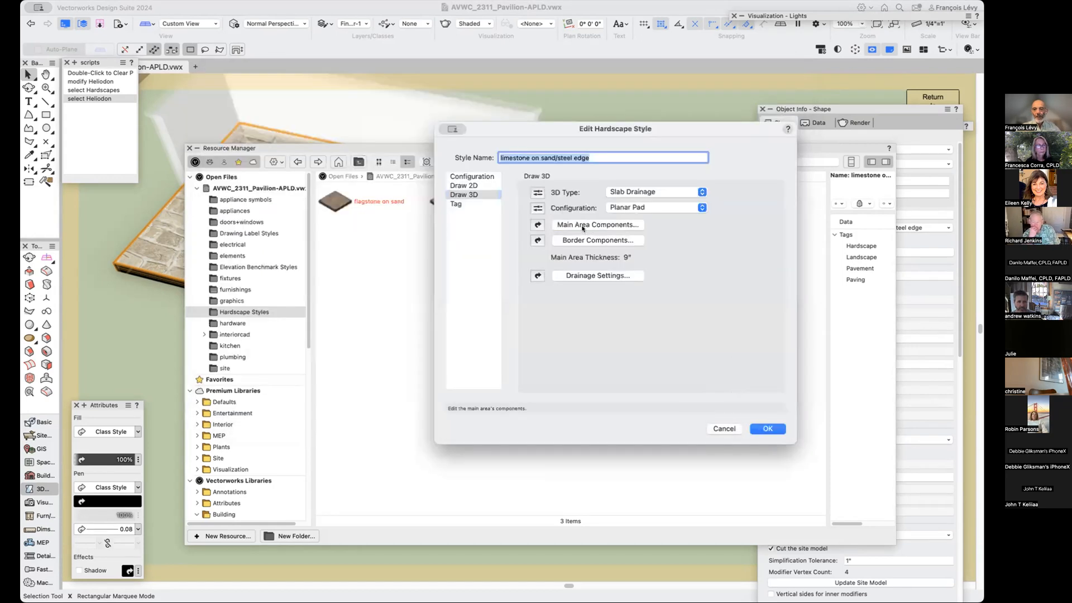
Open the settings of the steel corten component in the style's border components.
left_click(559, 240)
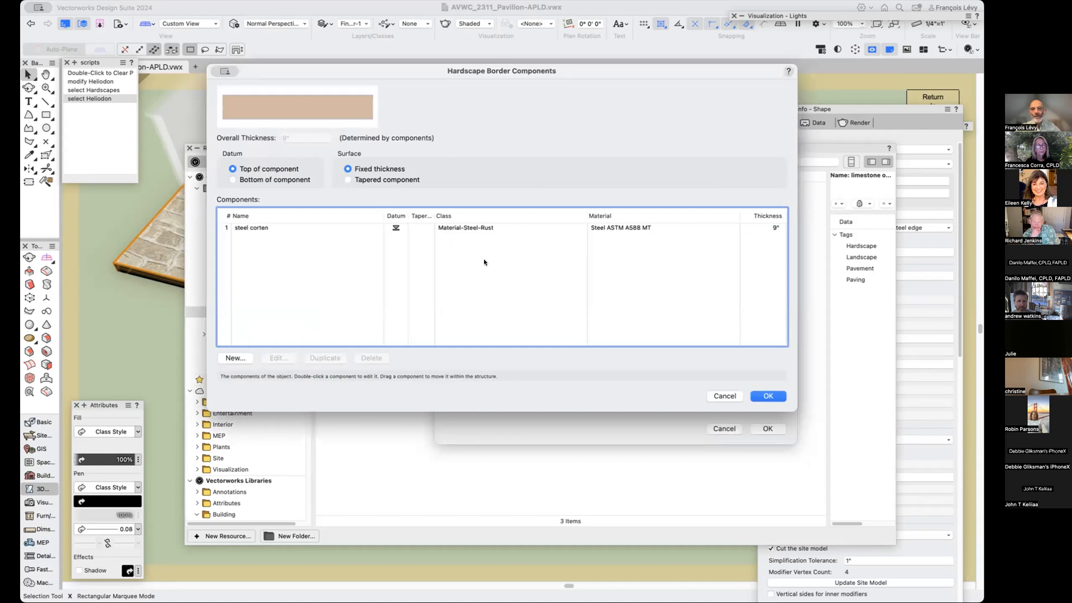
left_click(485, 227)
double_click(485, 228)
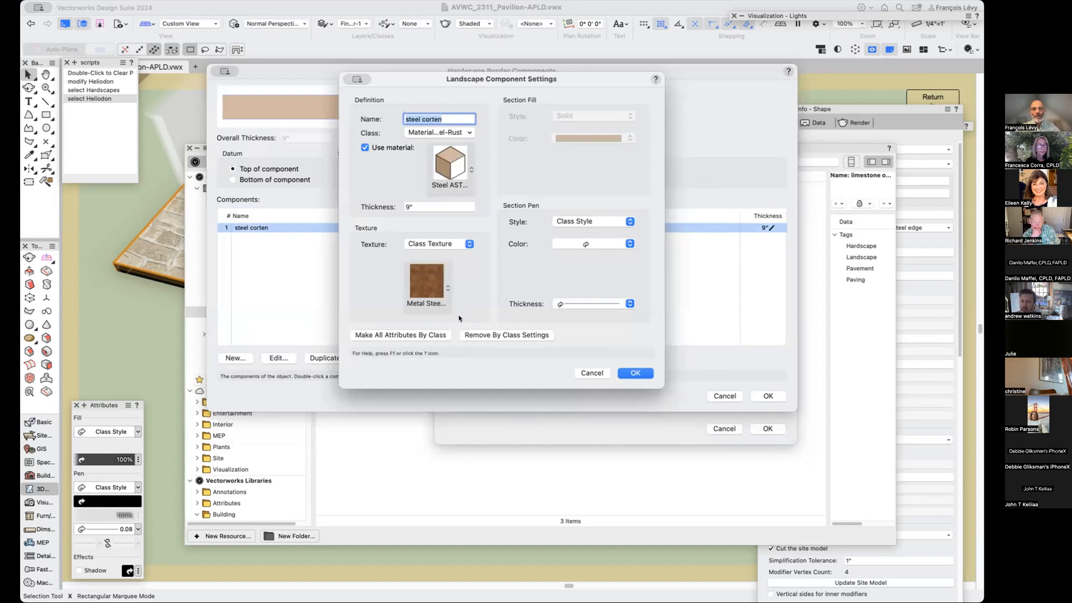
Browse the library materials and the document's own materials for the steel corten component, keep its current material, and close the style.
left_click(460, 168)
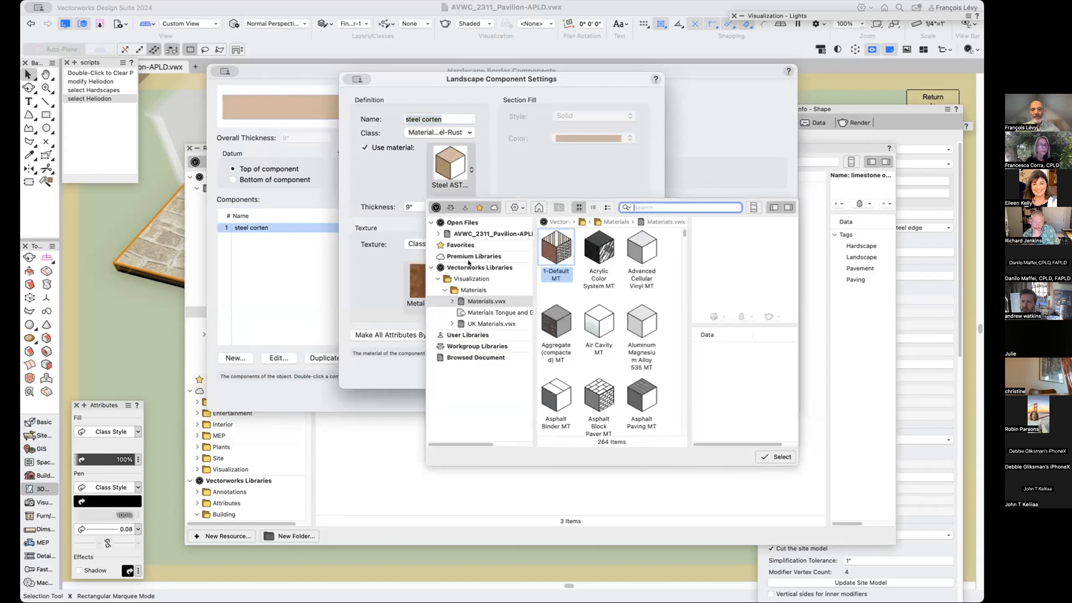
left_click(403, 168)
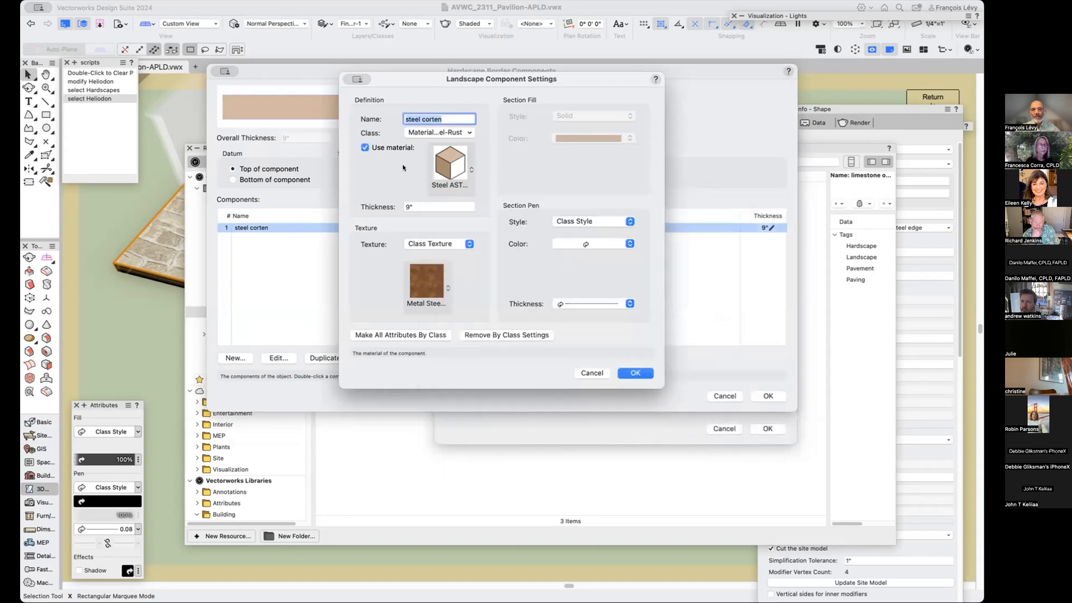
left_click(461, 171)
scroll(618, 326, "up", 5)
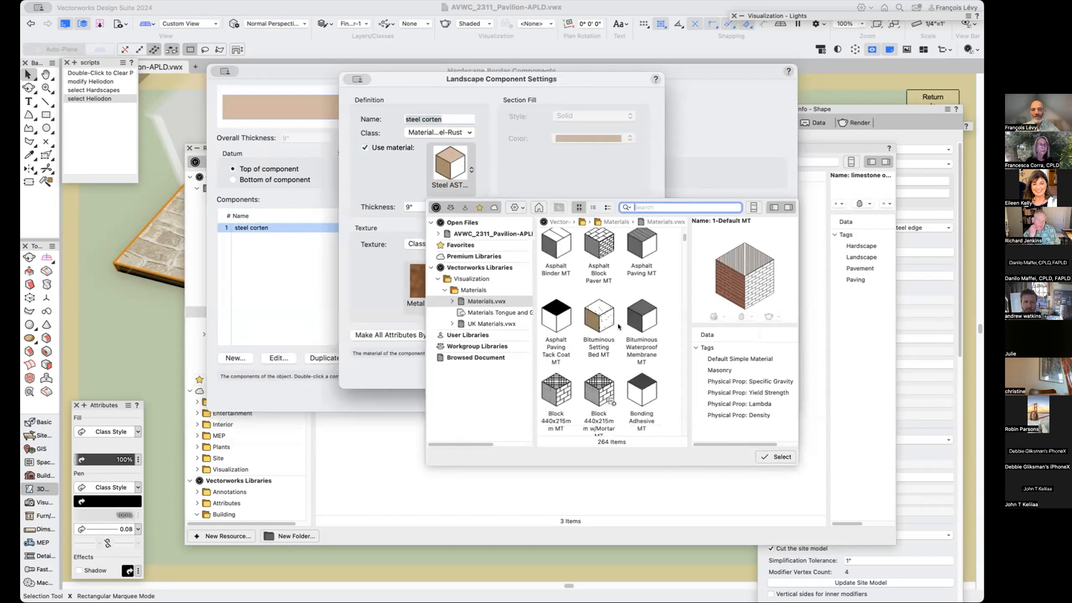
scroll(618, 327, "down", 3)
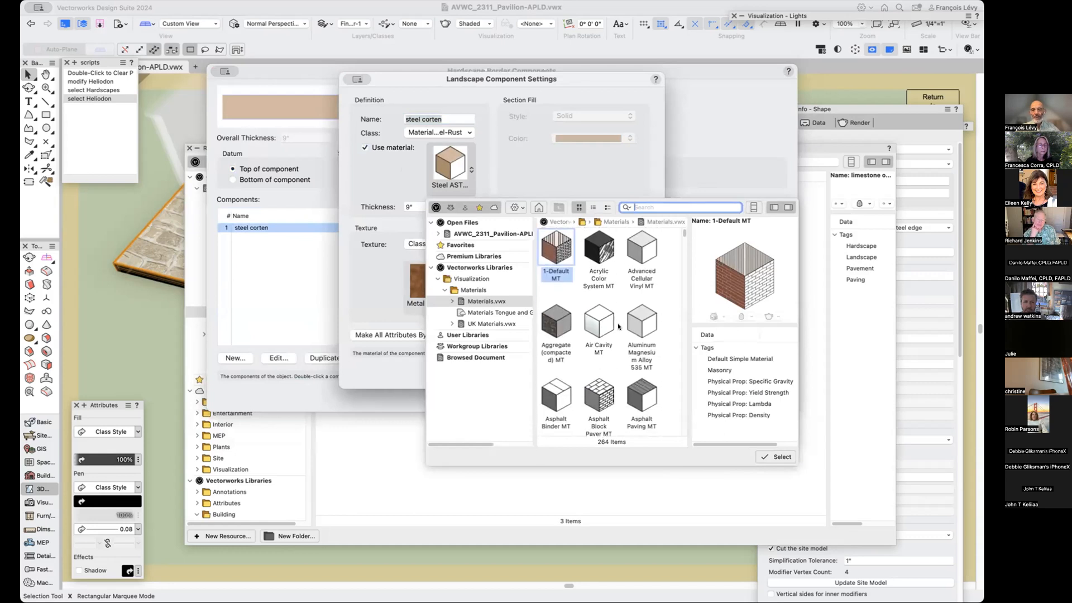
left_click(486, 233)
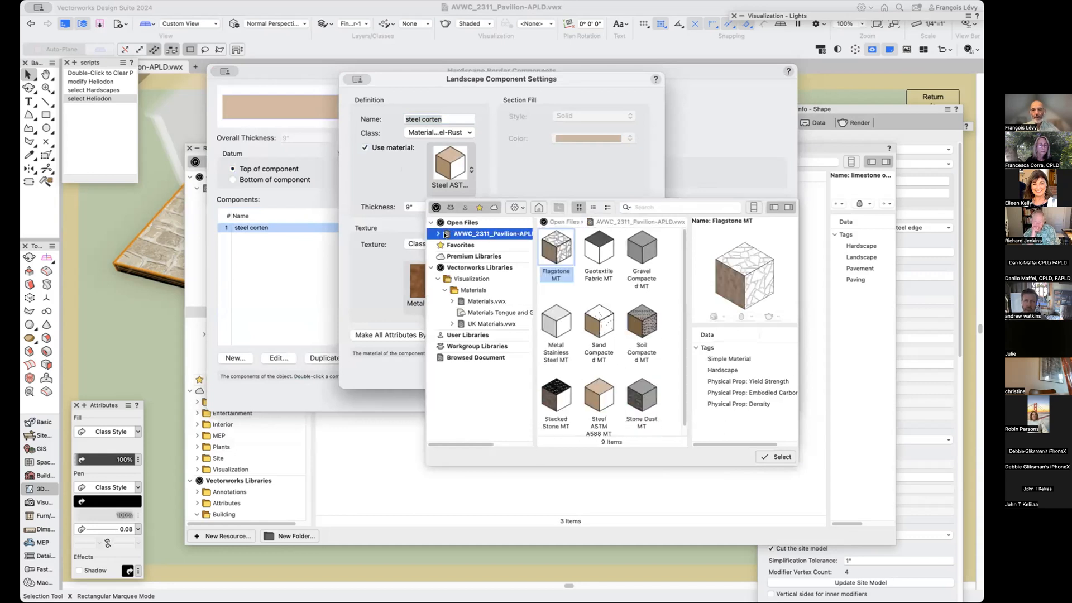
scroll(649, 352, "down", 1)
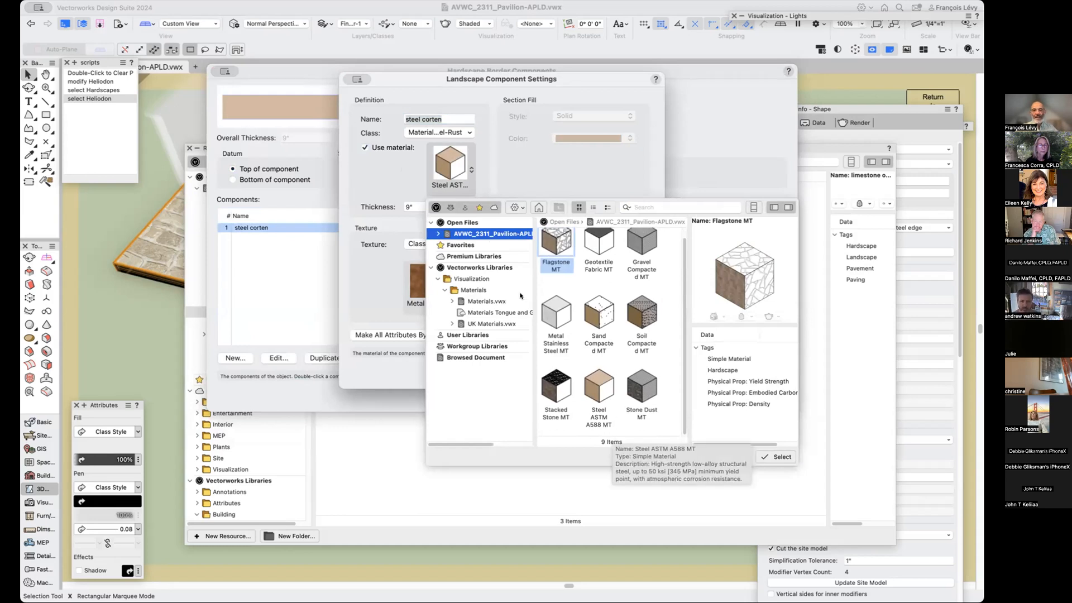
left_click(523, 132)
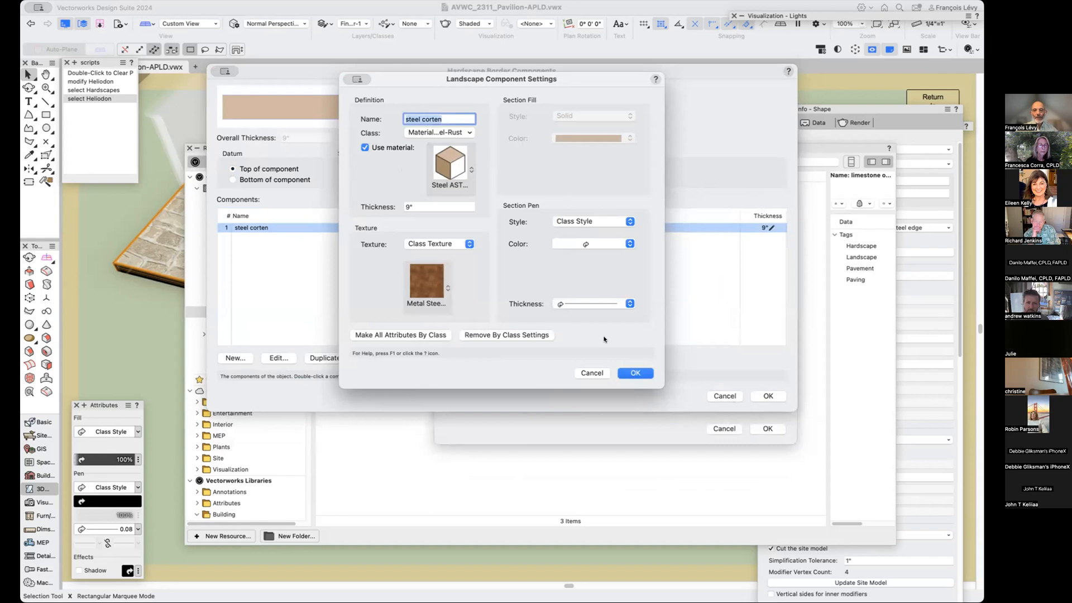
left_click(604, 372)
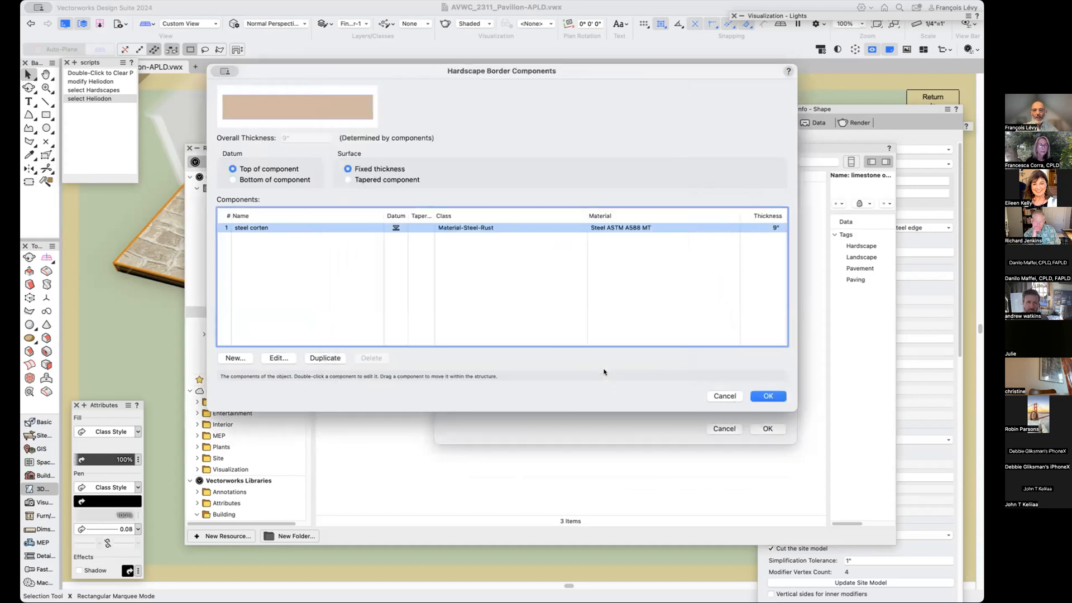
left_click(768, 396)
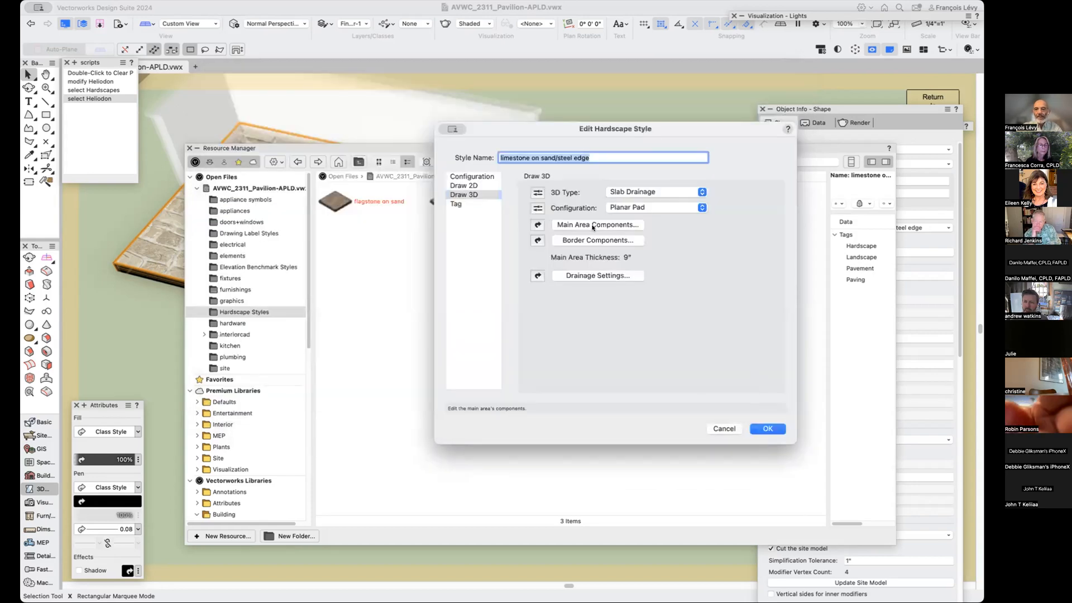
left_click(764, 427)
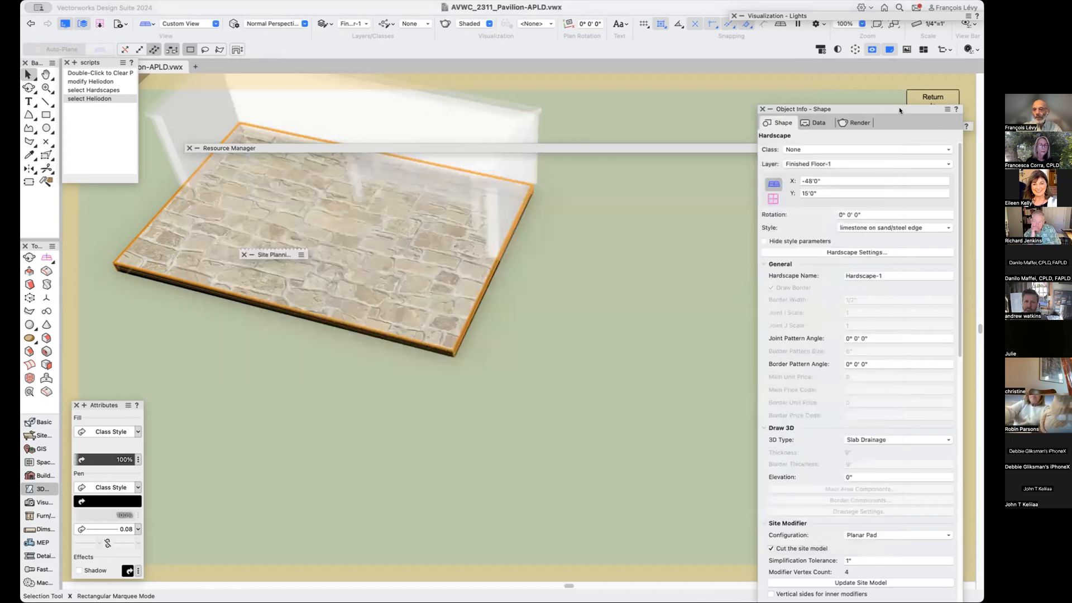
Review the 3D and 2D drawing settings of the placed limestone hardscape and close them without changes.
scroll(875, 332, "down", 3)
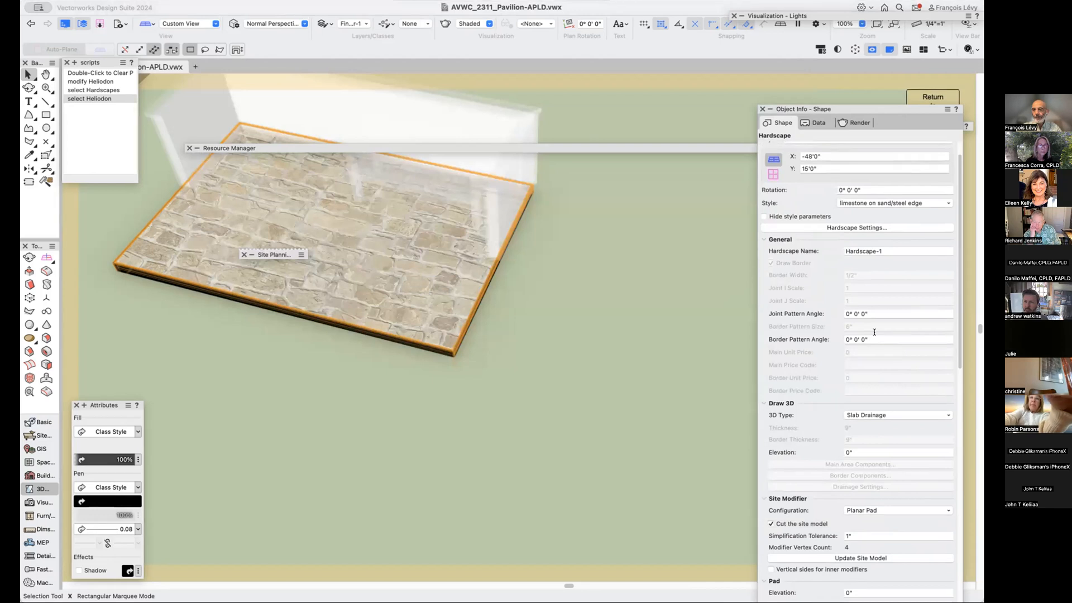
scroll(874, 332, "down", 2)
left_click(863, 218)
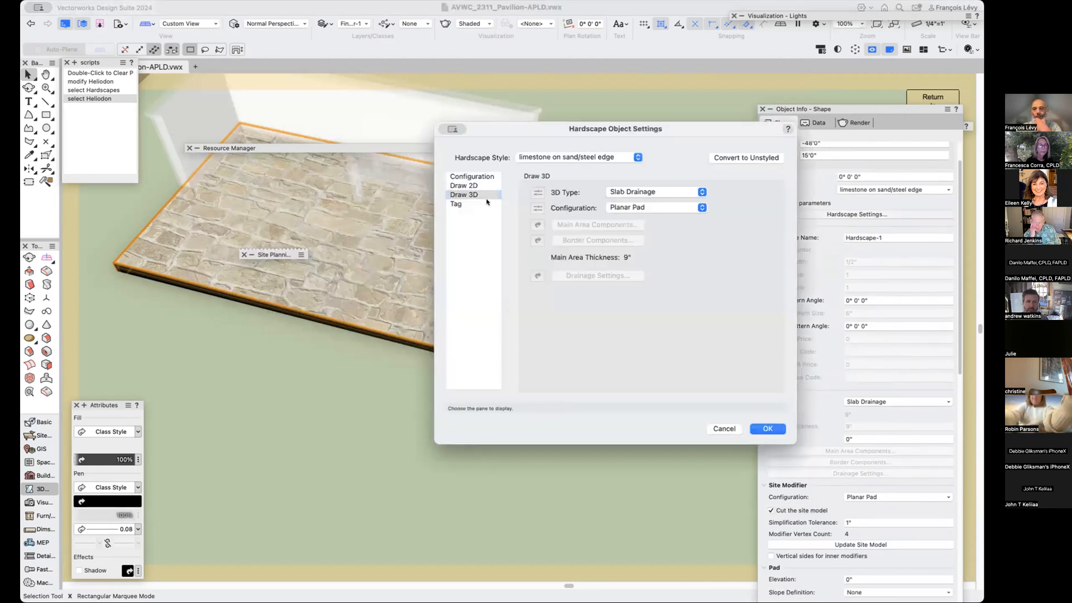
left_click(472, 186)
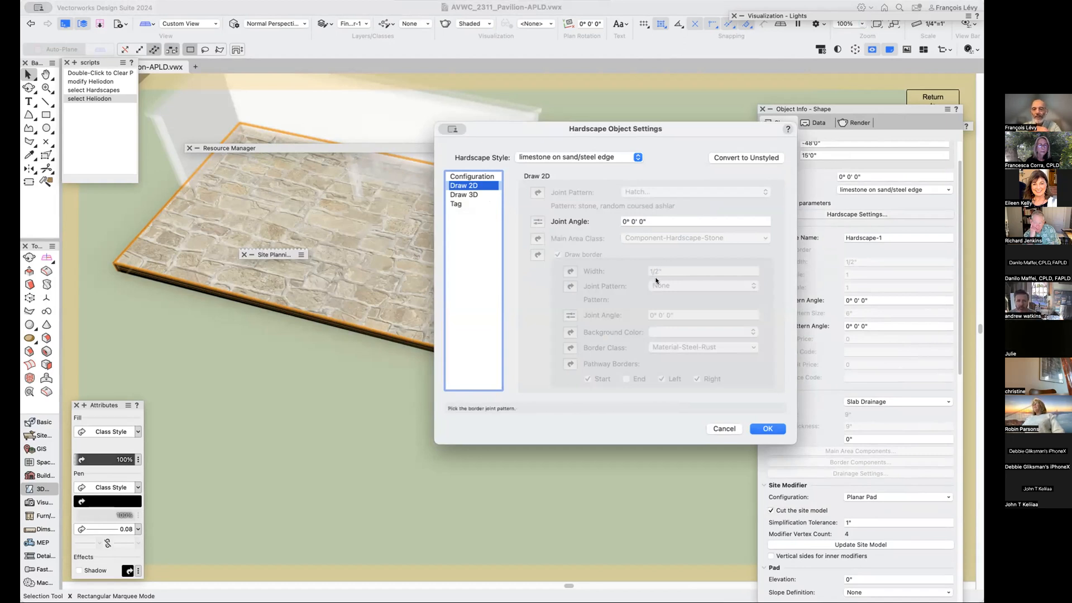
left_click(722, 428)
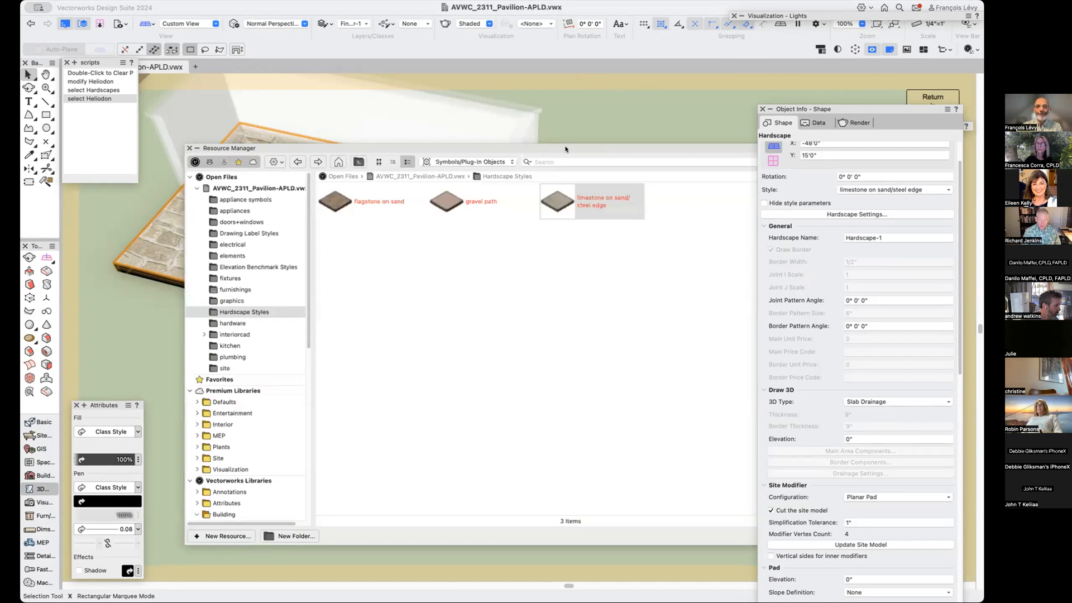
Enter the group containing the large stone paving beside the small hardscape and select its slab.
left_click(565, 149)
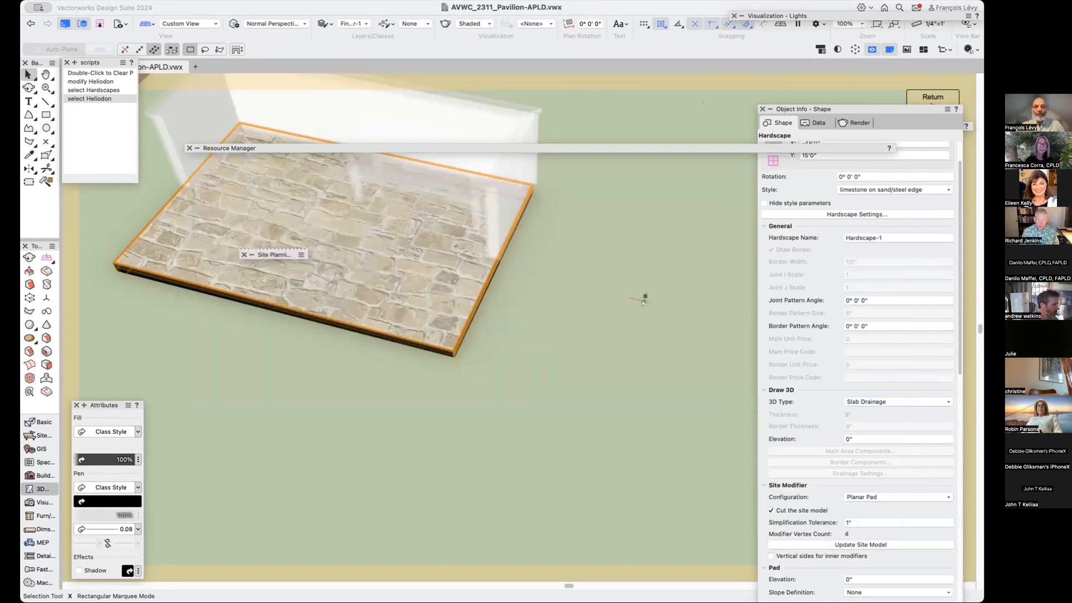
scroll(644, 302, "down", 4)
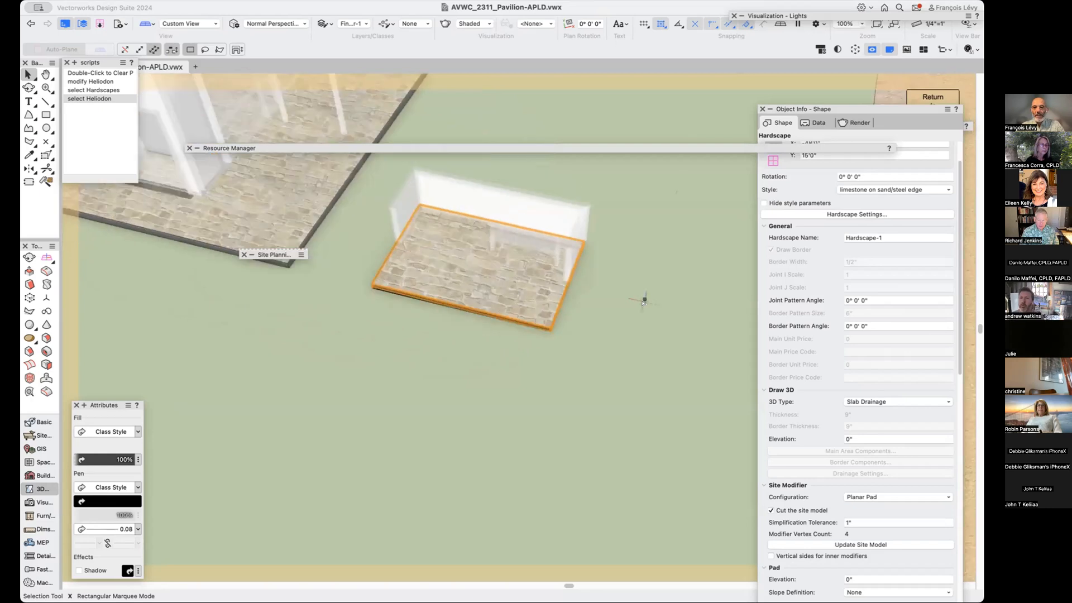
scroll(644, 302, "down", 2)
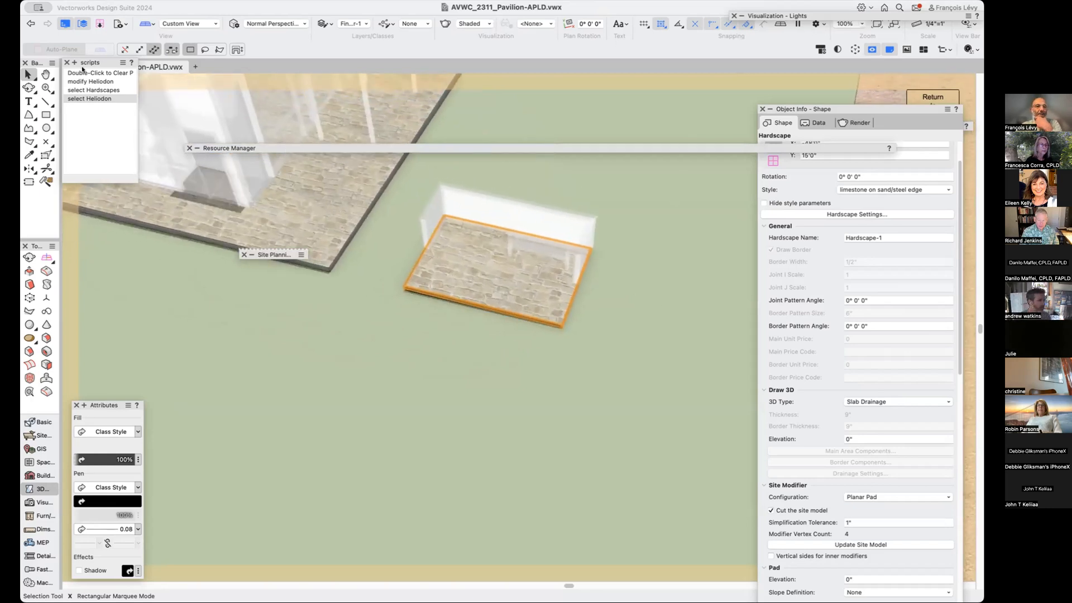
double_click(348, 226)
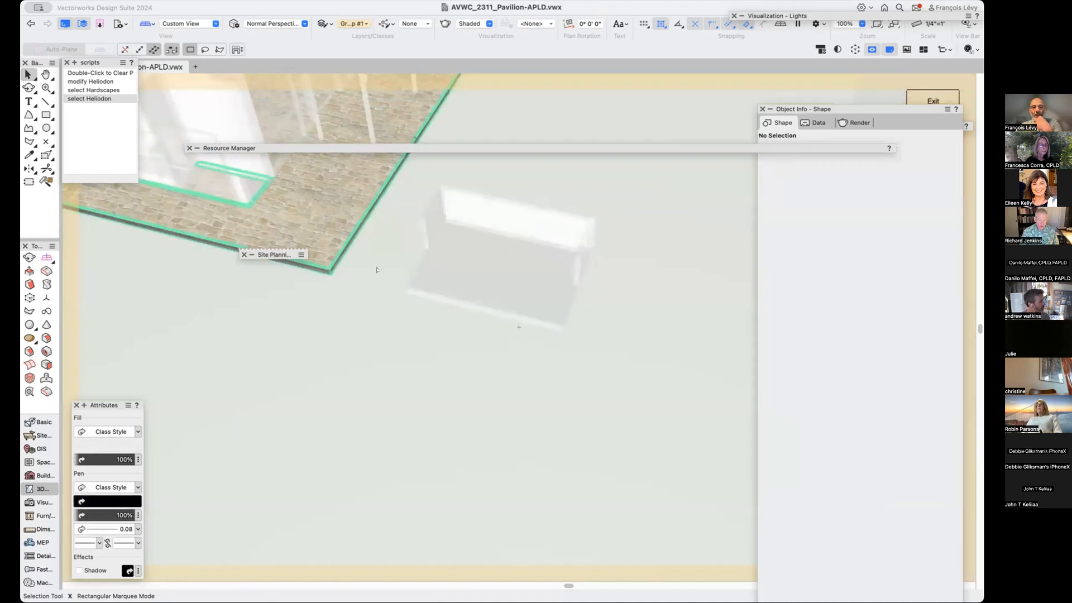
scroll(376, 269, "up", 5)
left_click(408, 280)
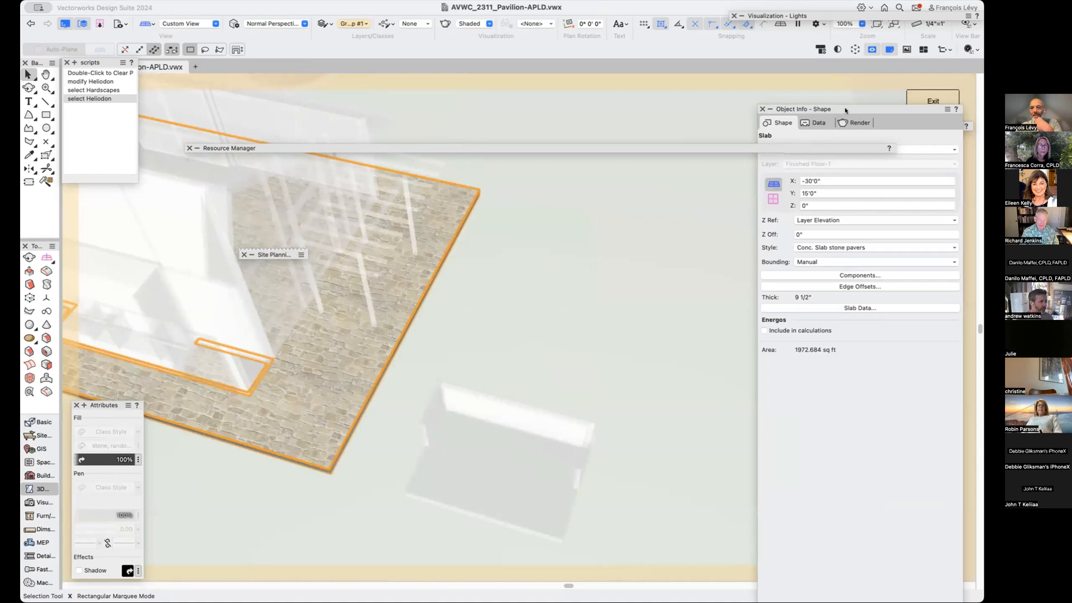
Review the components of the Conc. Slab stone pavers slab and close them without changes.
mouse_move(749, 151)
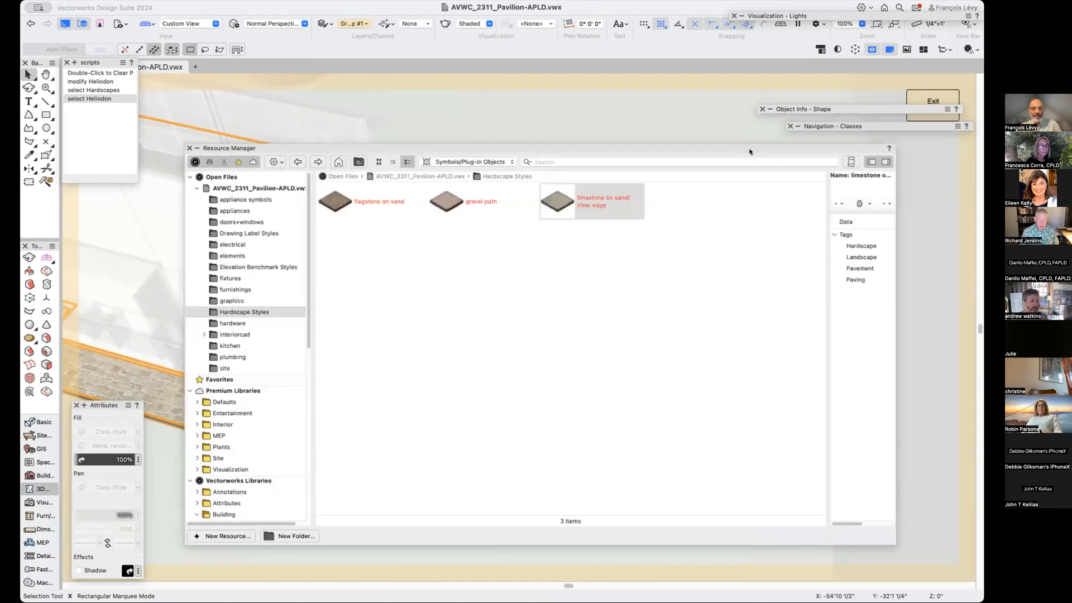
mouse_move(830, 109)
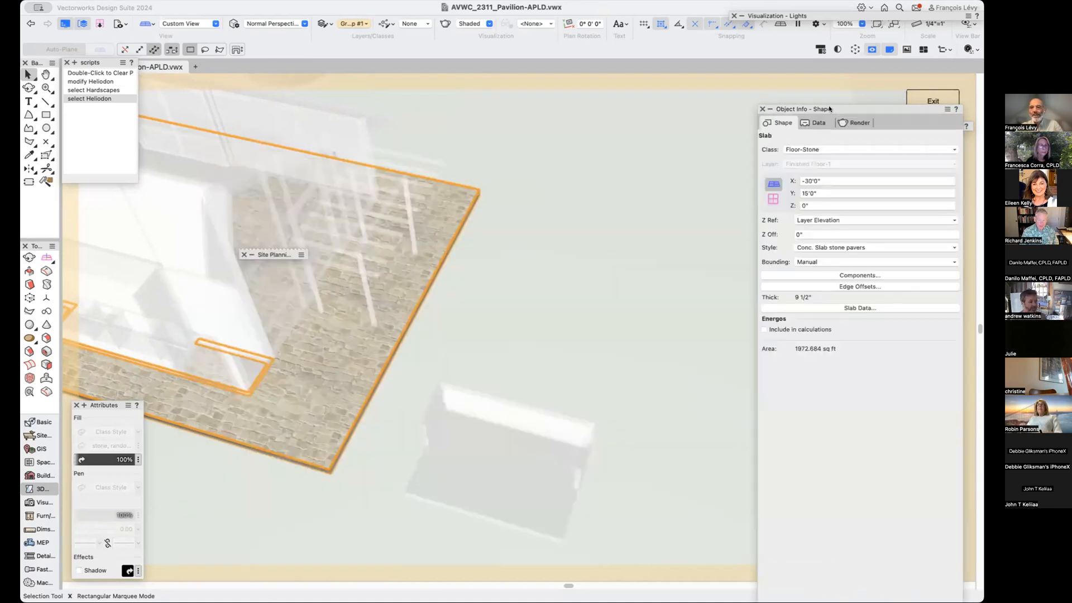
left_click(860, 275)
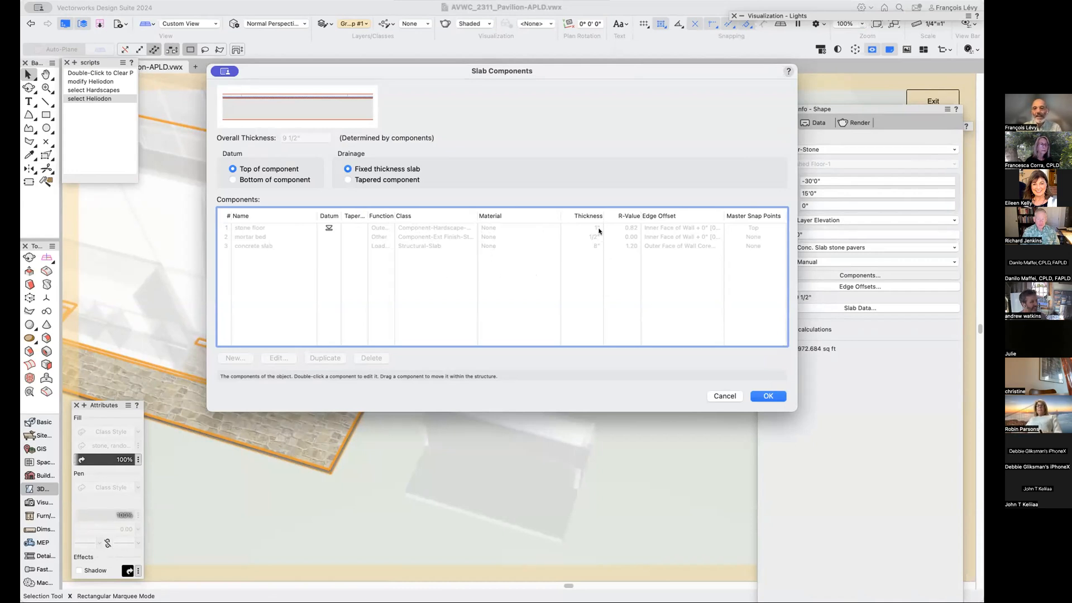
left_click(723, 396)
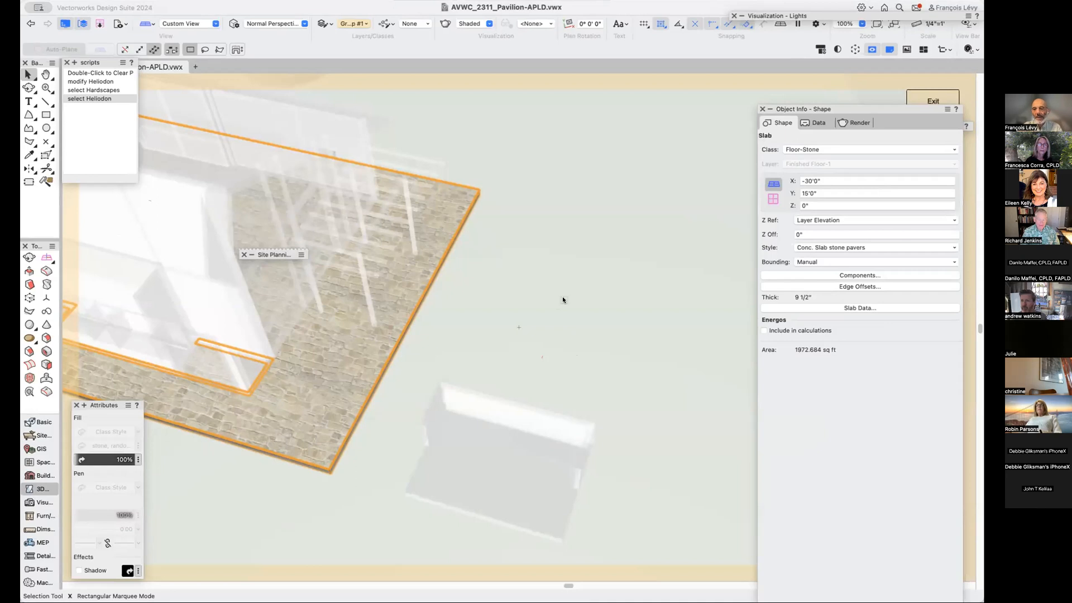
Look over the document's hardscape styles, selecting gravel path, limestone on sand/steel edge and flagstone on sand in turn.
key("super+r")
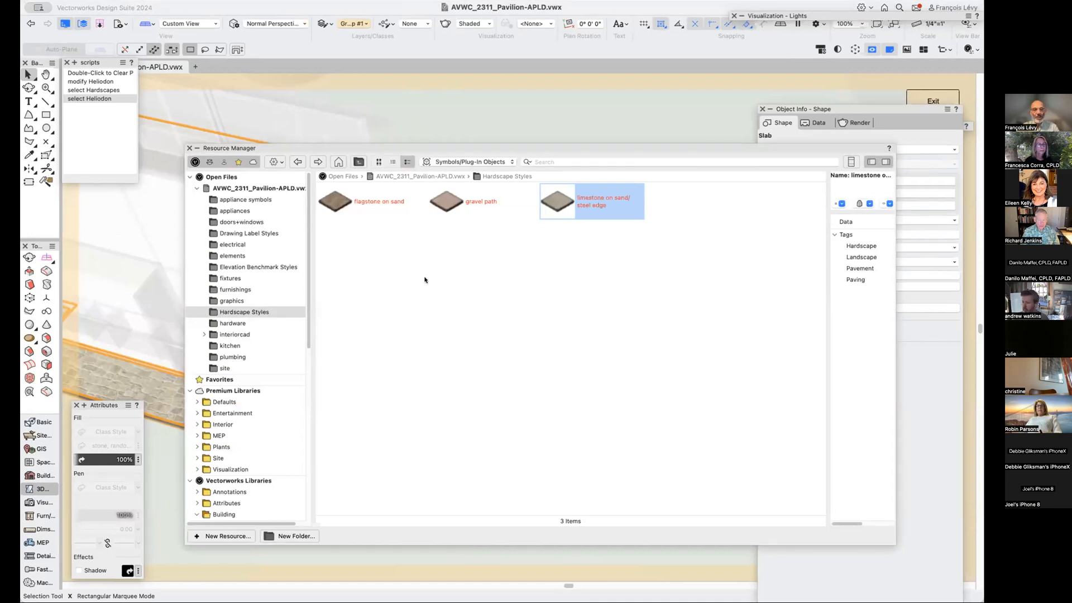
left_click(461, 205)
left_click(573, 203)
left_click(460, 206)
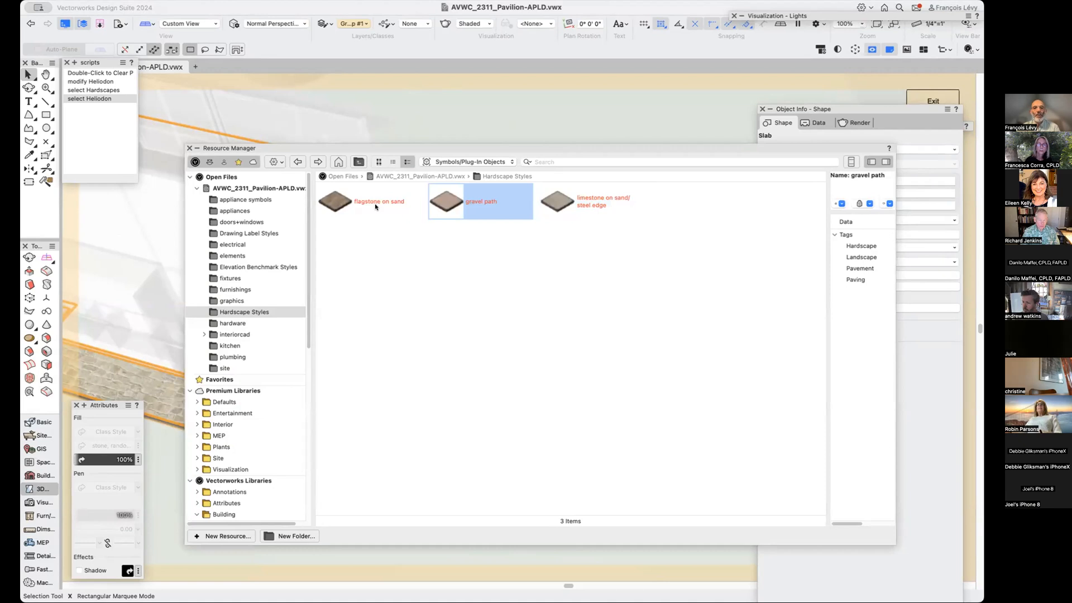
left_click(352, 205)
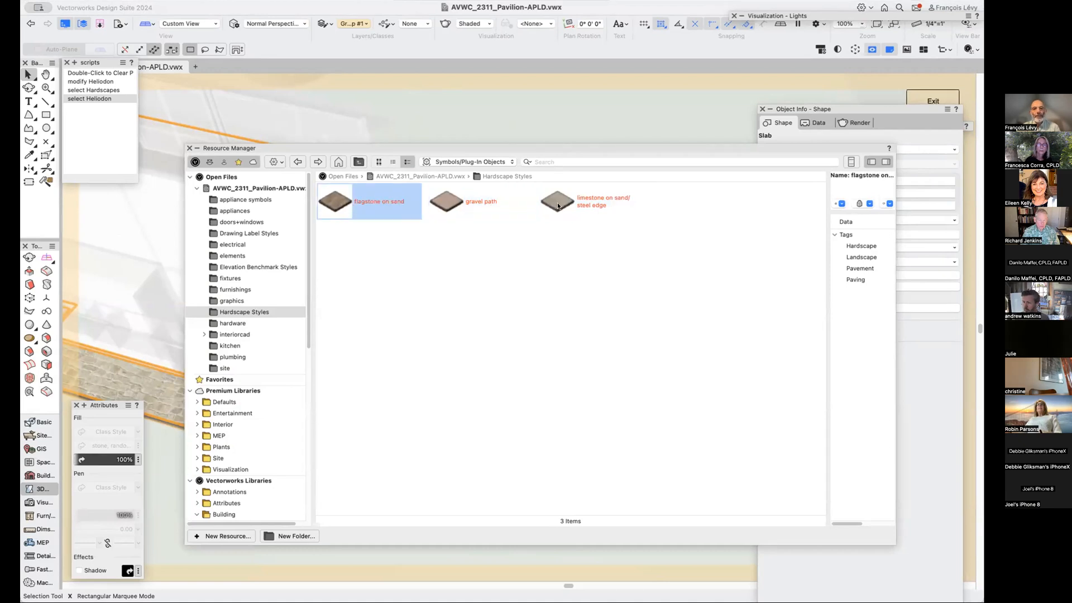
Look over the document's slab styles and then its roof styles among the project resources.
left_click(442, 161)
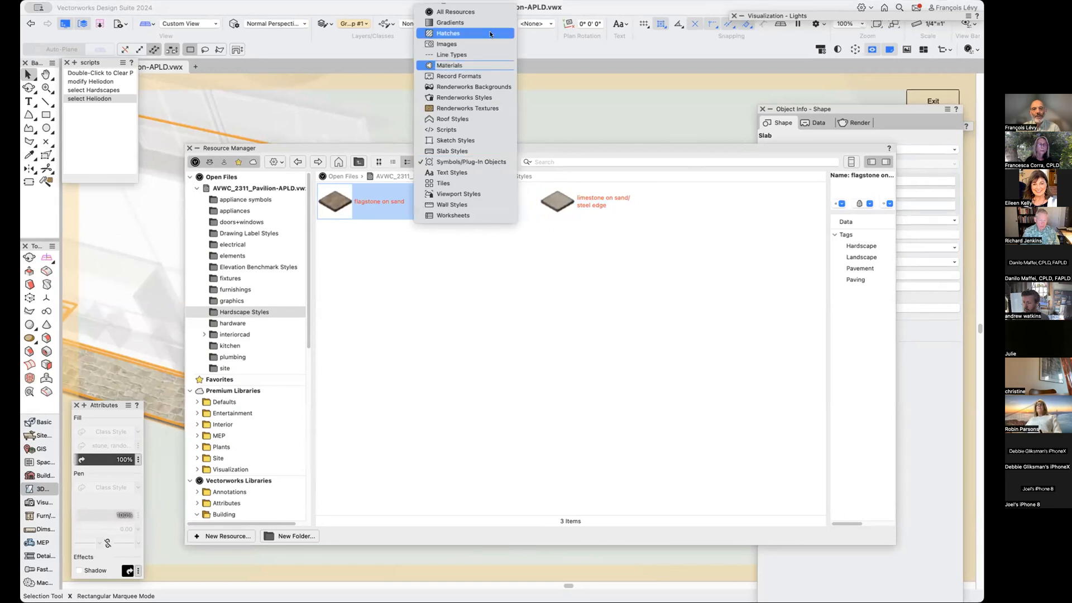
left_click(487, 149)
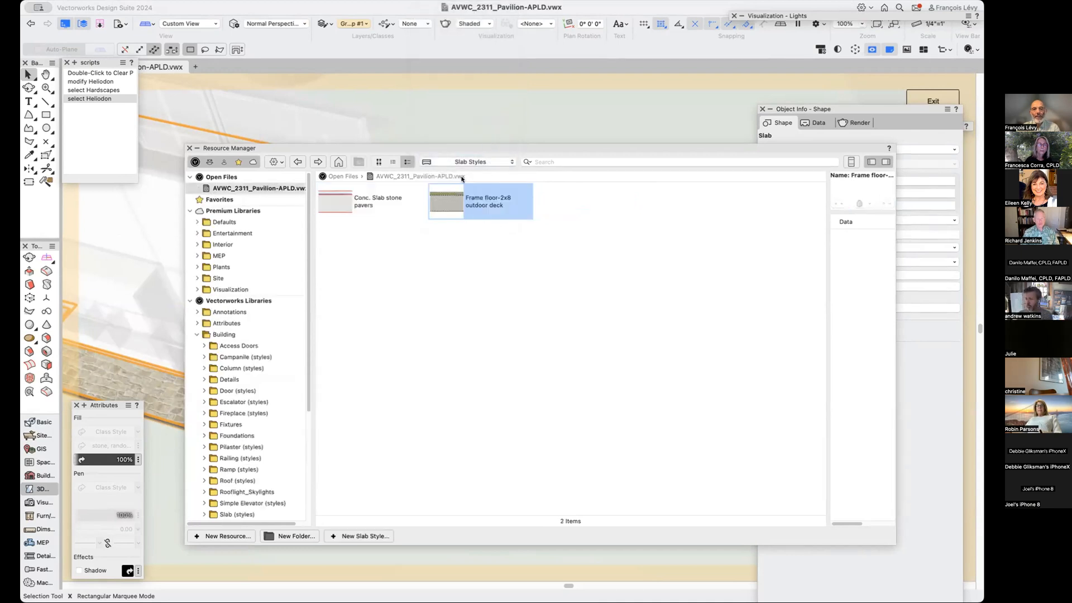
left_click(487, 161)
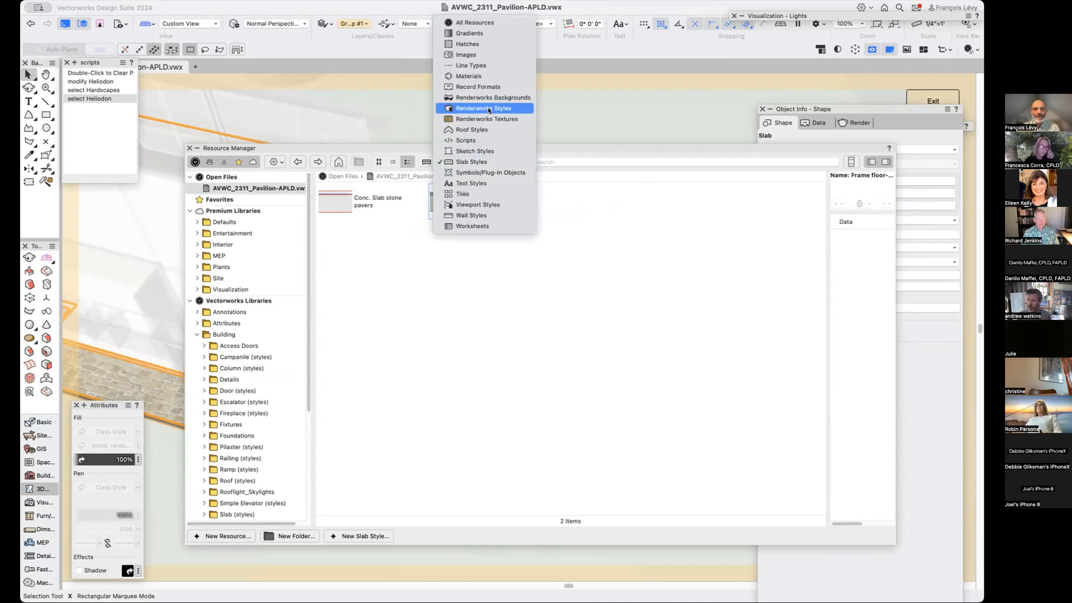
left_click(489, 128)
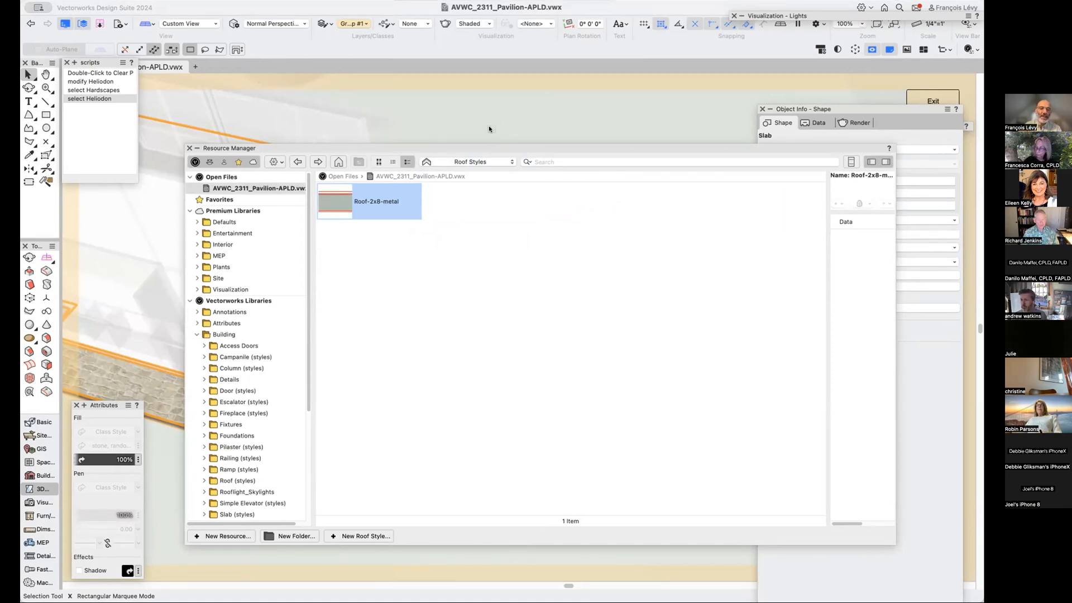
left_click(479, 162)
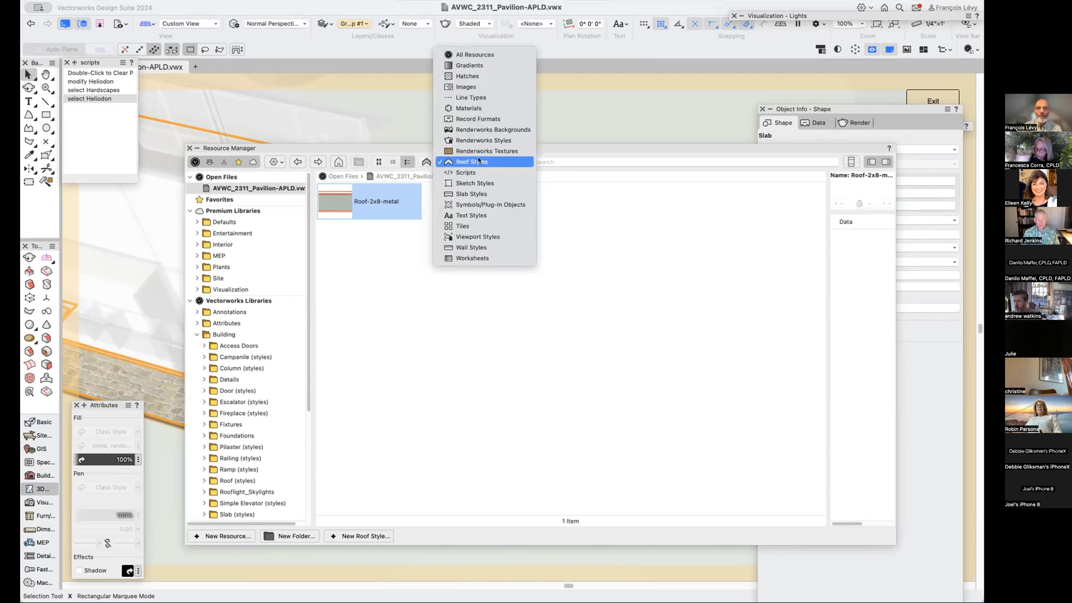
Return to the Hardscape Styles folder among the symbols and plug-in objects, then collapse the Resource Manager.
left_click(479, 204)
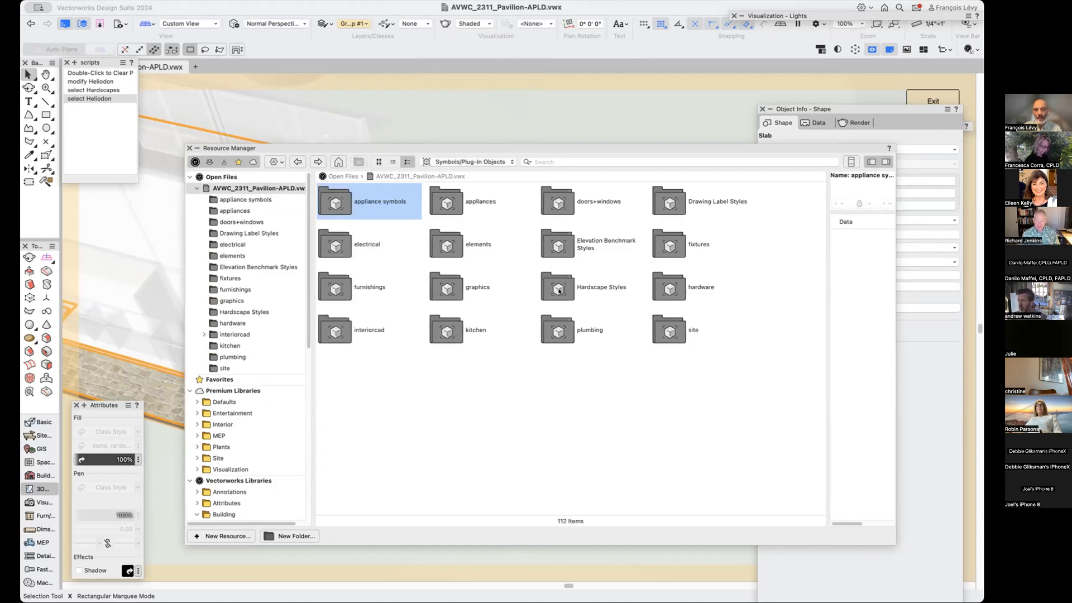
double_click(559, 290)
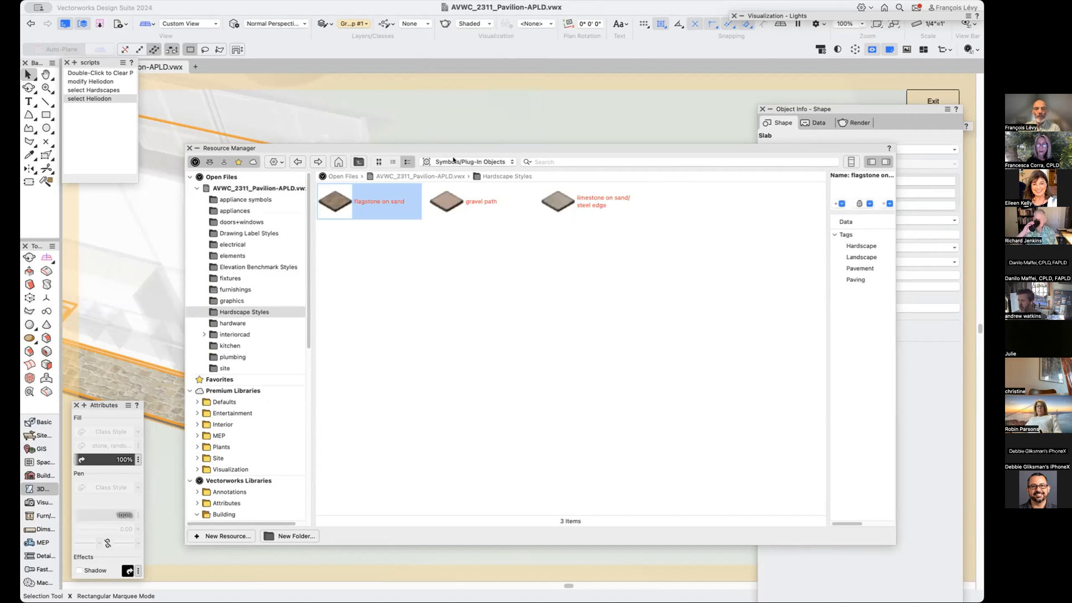
left_click(454, 160)
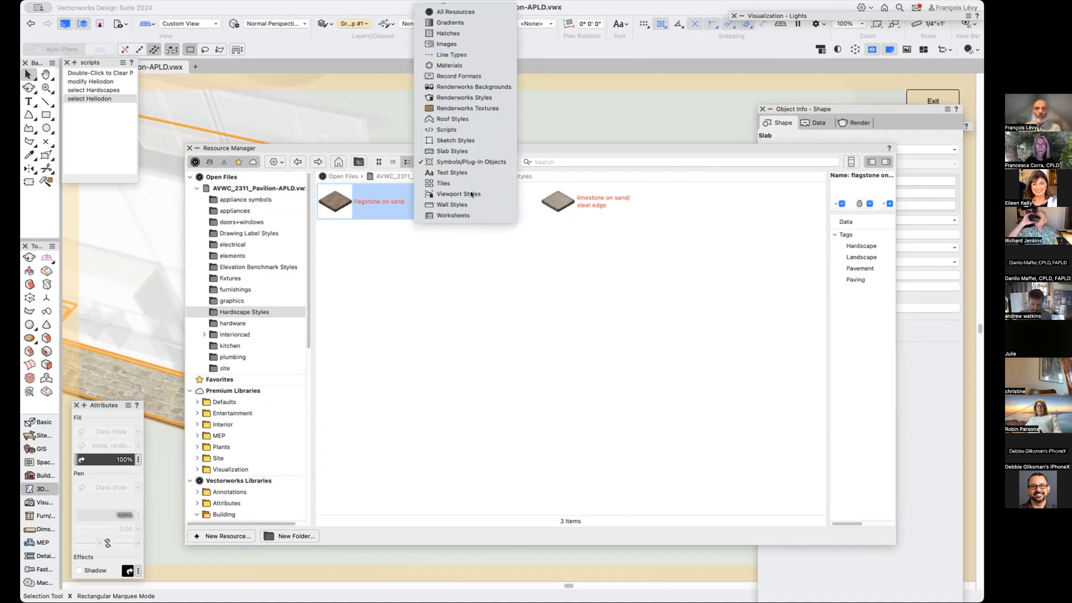
left_click(531, 330)
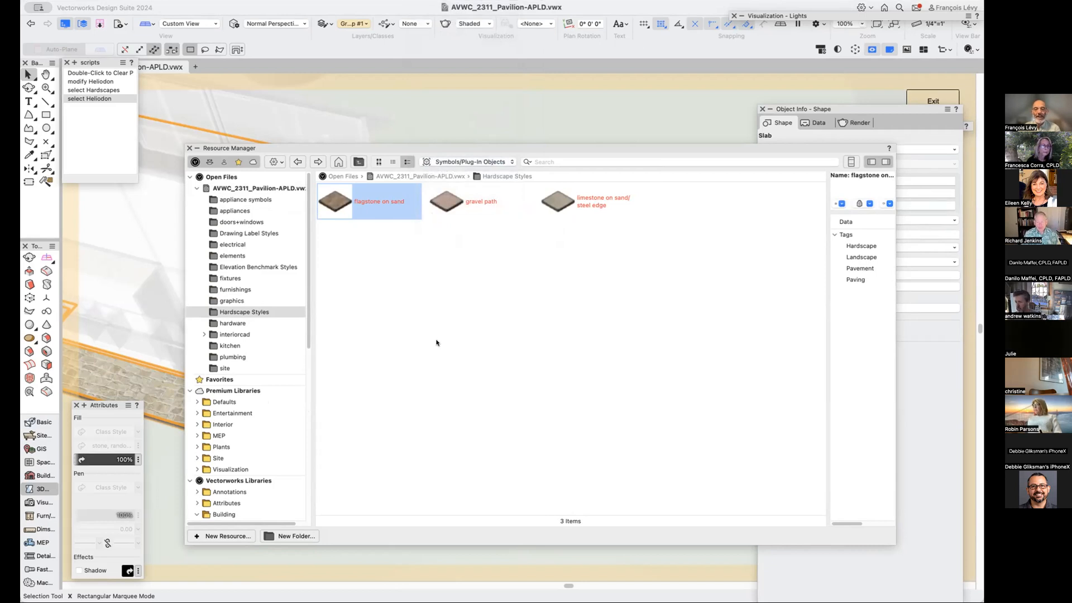
double_click(469, 147)
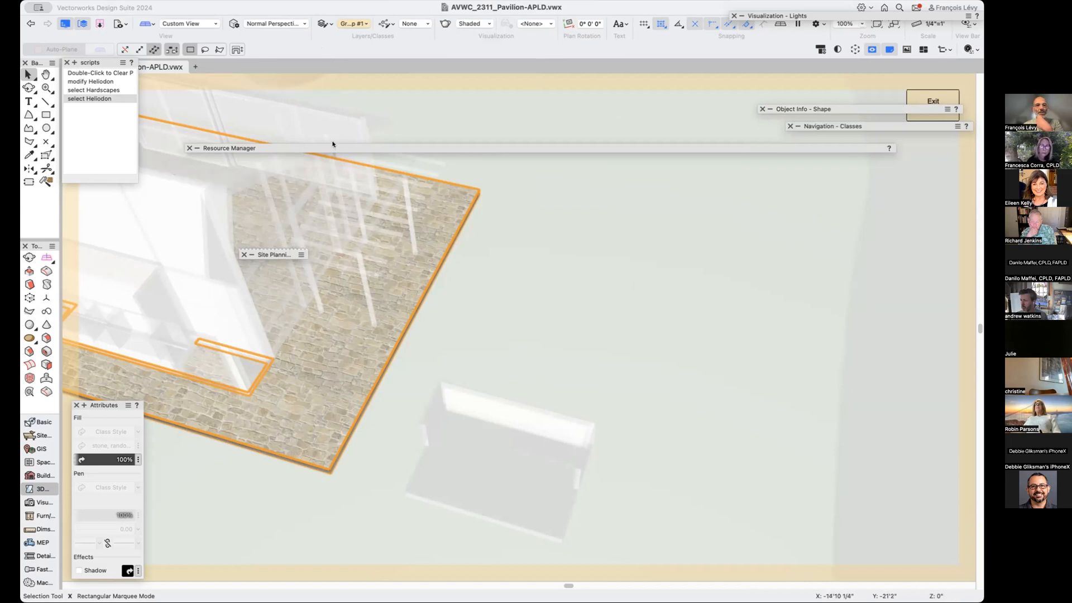
Switch to the 06 hardscapes saved view and select the small hardscape beside the pavilion's paving.
left_click(125, 27)
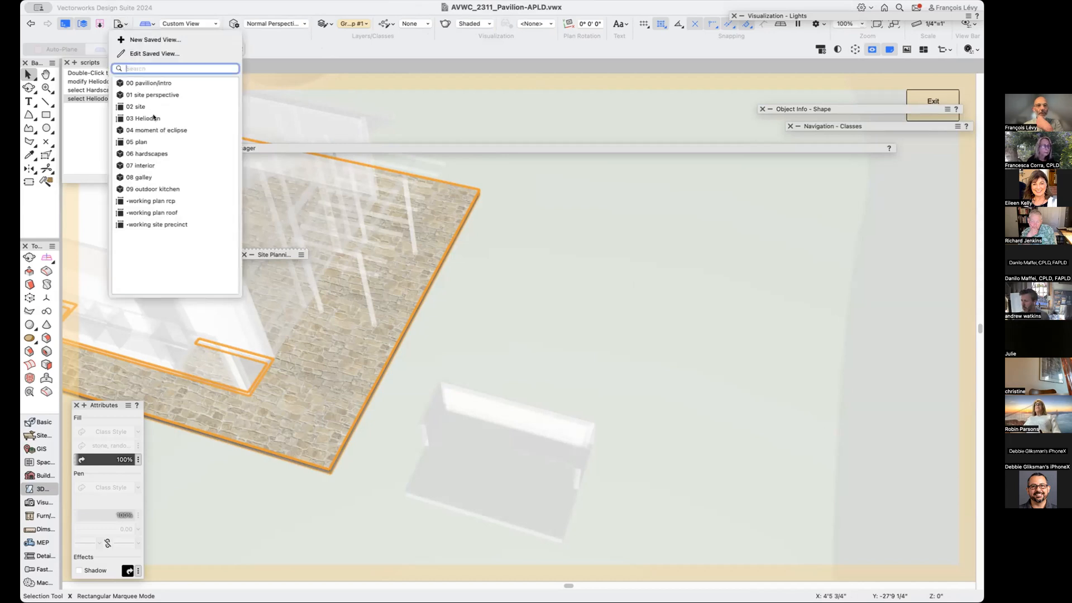
left_click(156, 147)
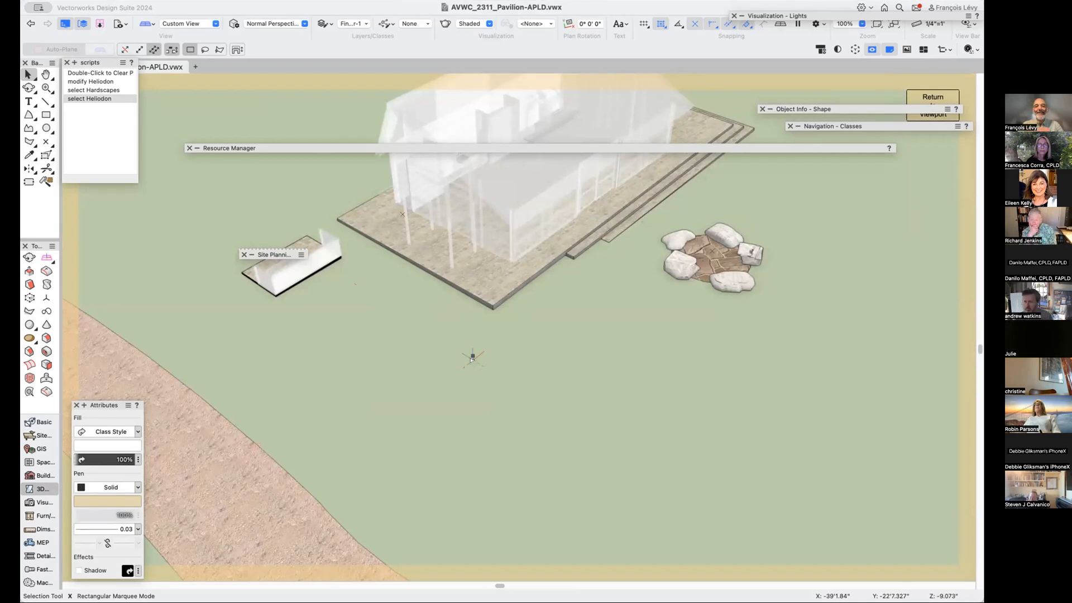
left_click(299, 239)
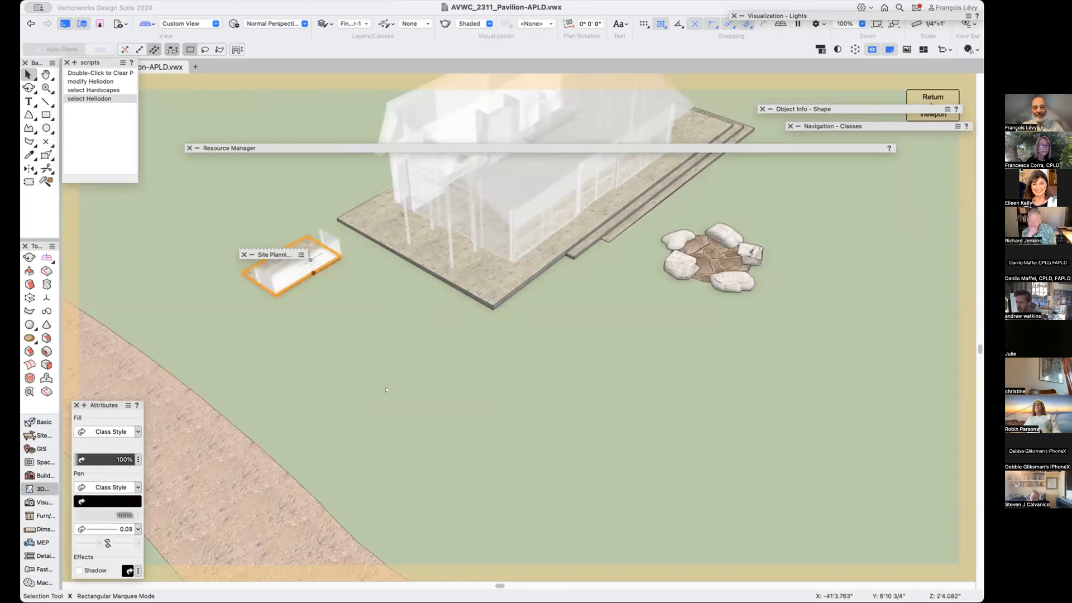
Try to move the selected small hardscape vertically with a 3D move.
key("super+alt+shift+m")
key("Tab")
key("Tab")
type("6")
key("Return")
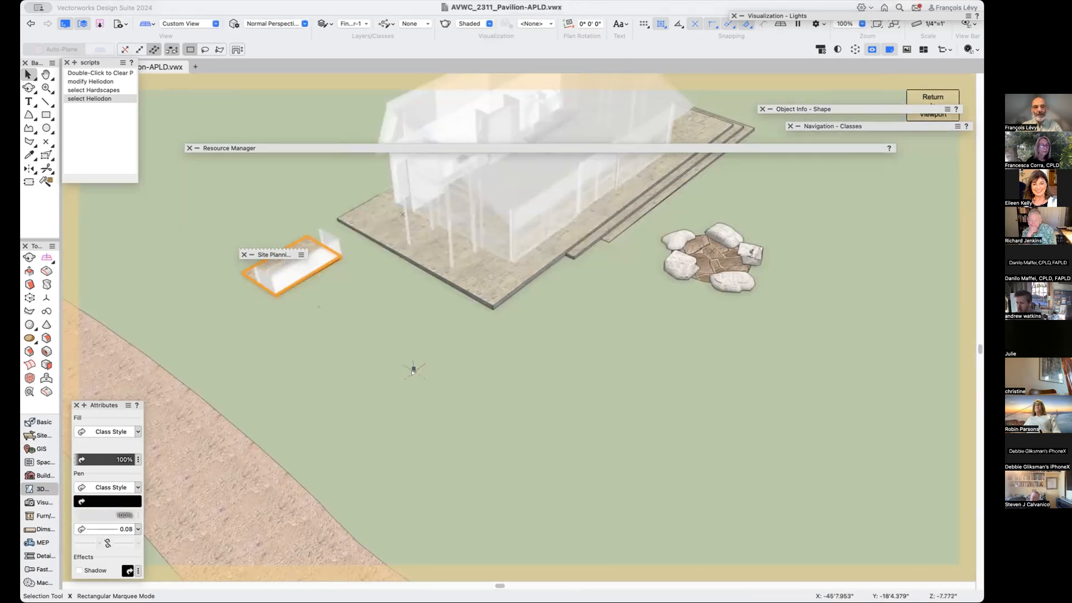
Turn off cutting of the site model for the small limestone hardscape.
left_click(854, 125)
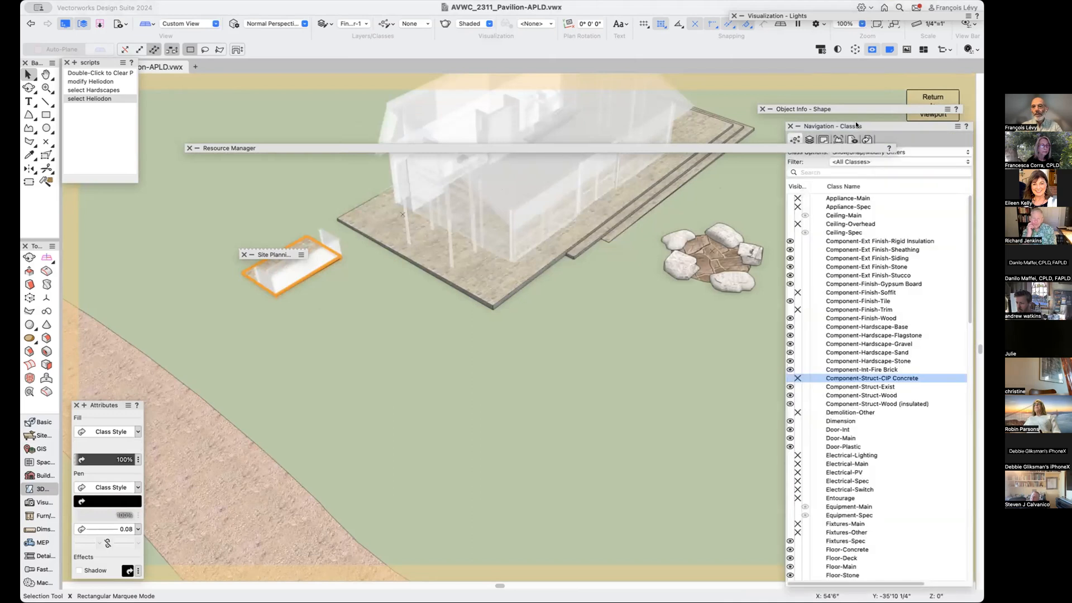
left_click(853, 108)
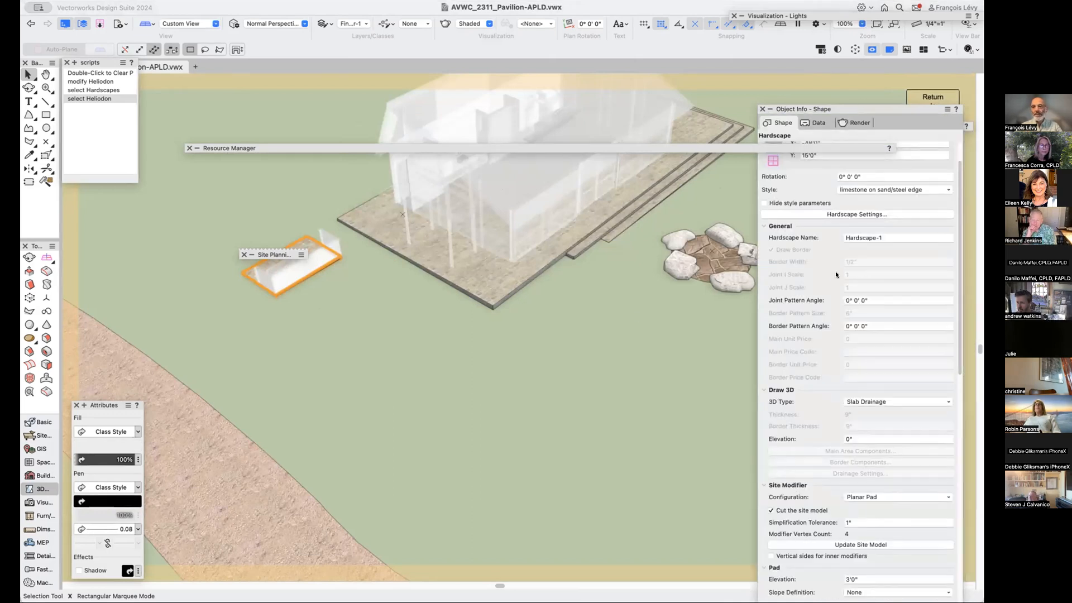
key("shift+c")
left_click_drag(215, 347, 810, 93)
key("x")
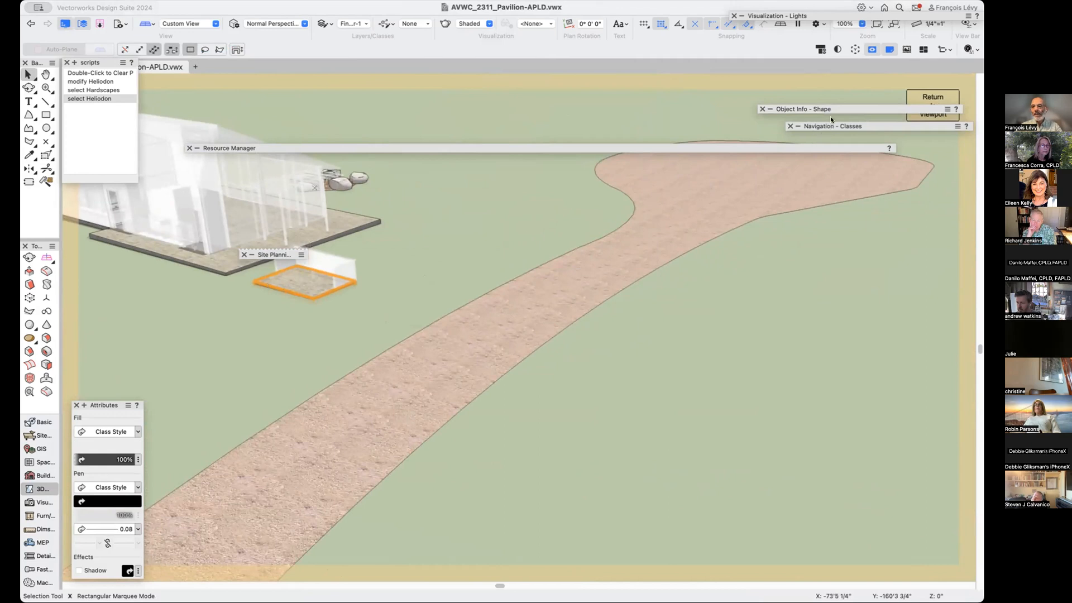
mouse_move(830, 112)
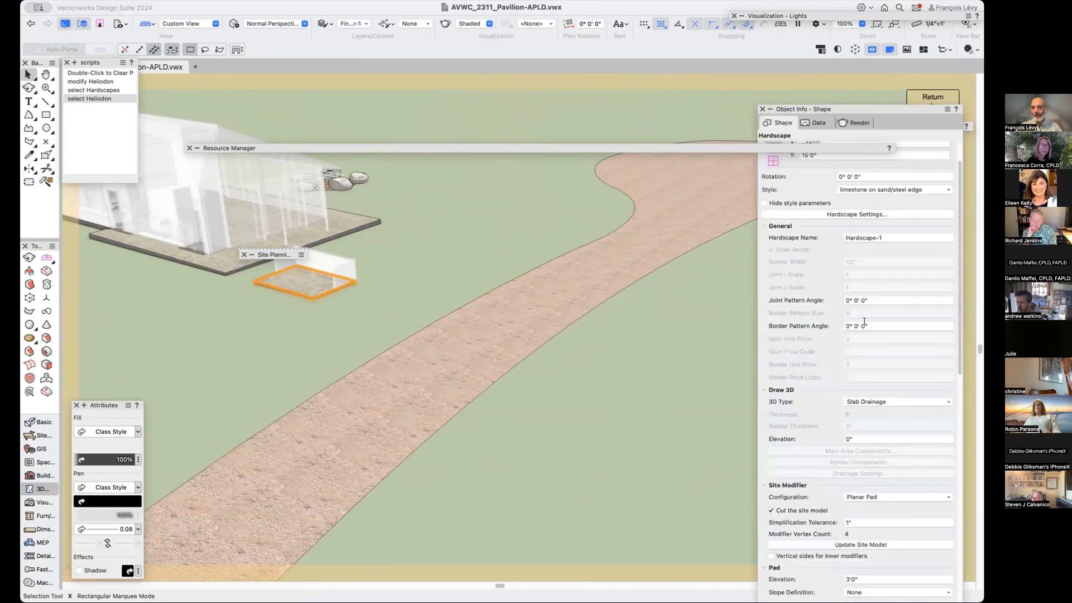
scroll(864, 321, "down", 2)
scroll(864, 322, "down", 3)
left_click(819, 423)
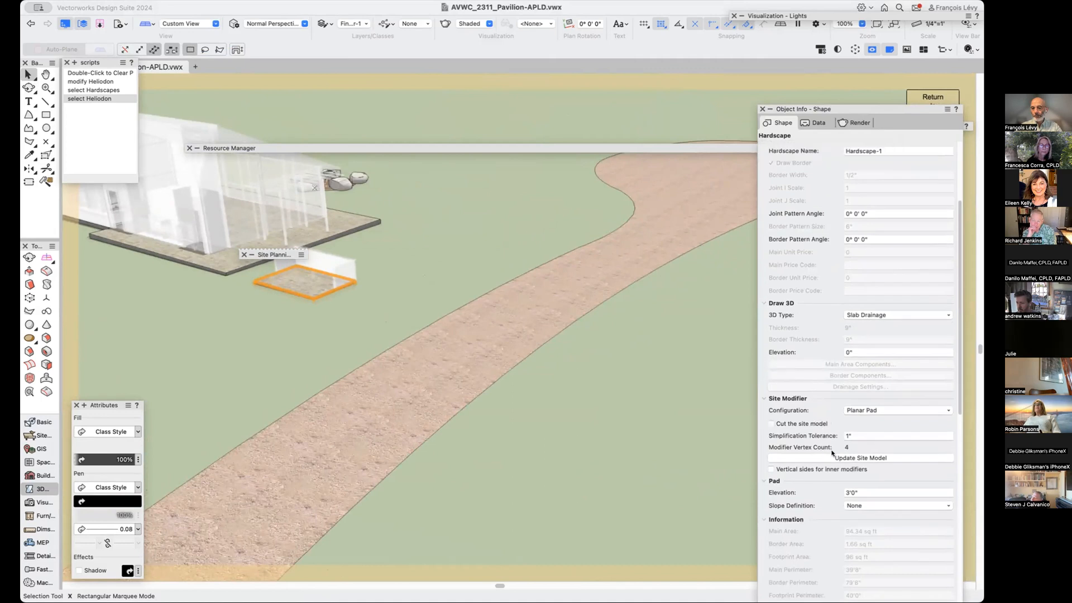
Raise the small hardscape 3'0" along Z and change its 3D type to Slab.
key("super+alt+m")
key("Return")
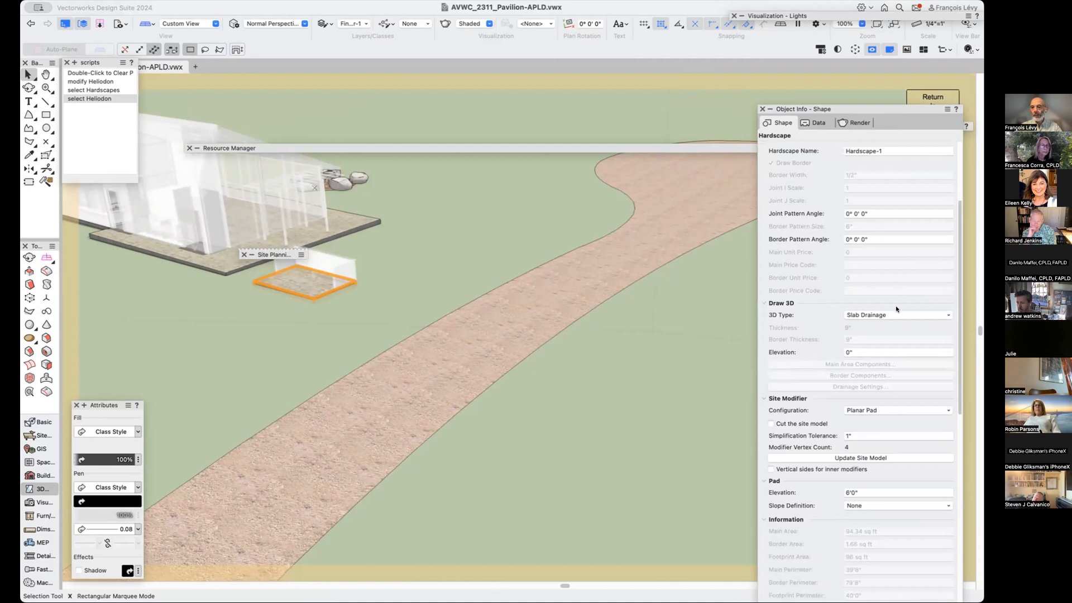
left_click(895, 315)
left_click(886, 337)
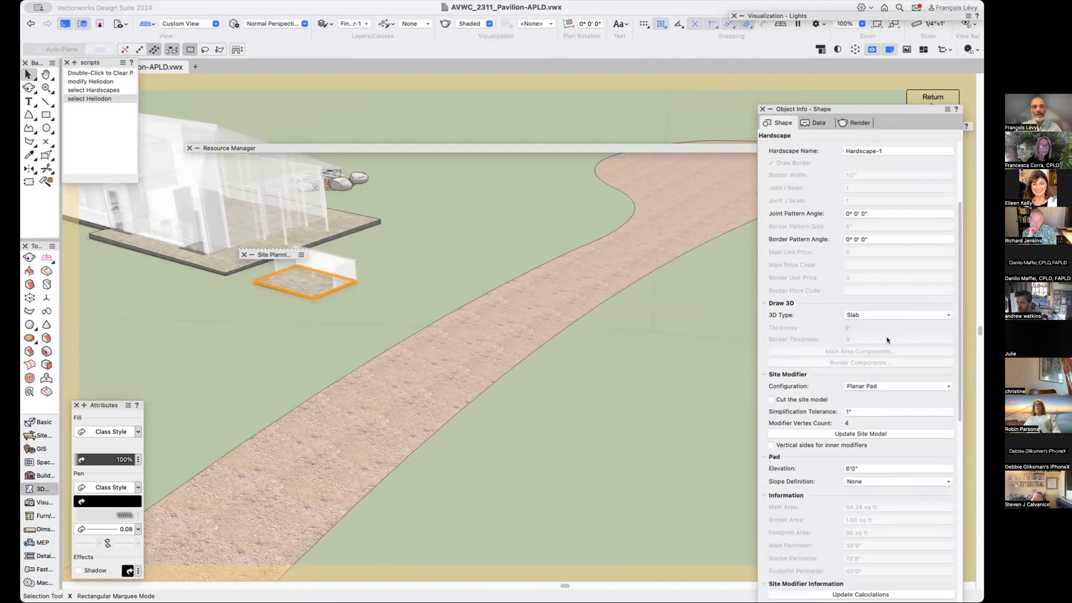
key("super+alt+m")
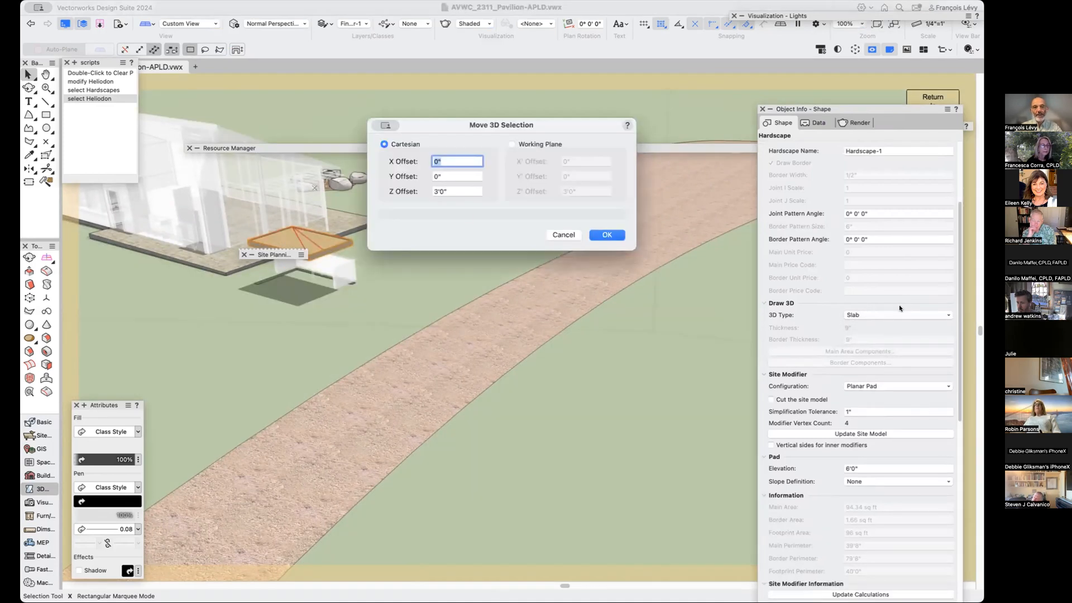
left_click(562, 235)
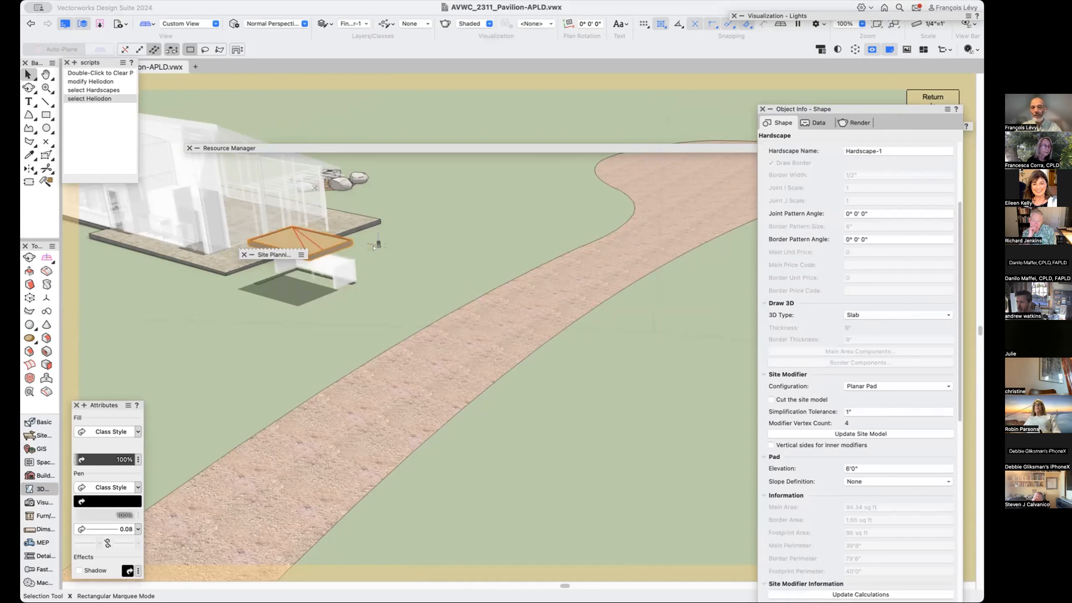
Enable vertical sides for inner modifiers on the raised hardscape and update the site model.
scroll(883, 411, "down", 10)
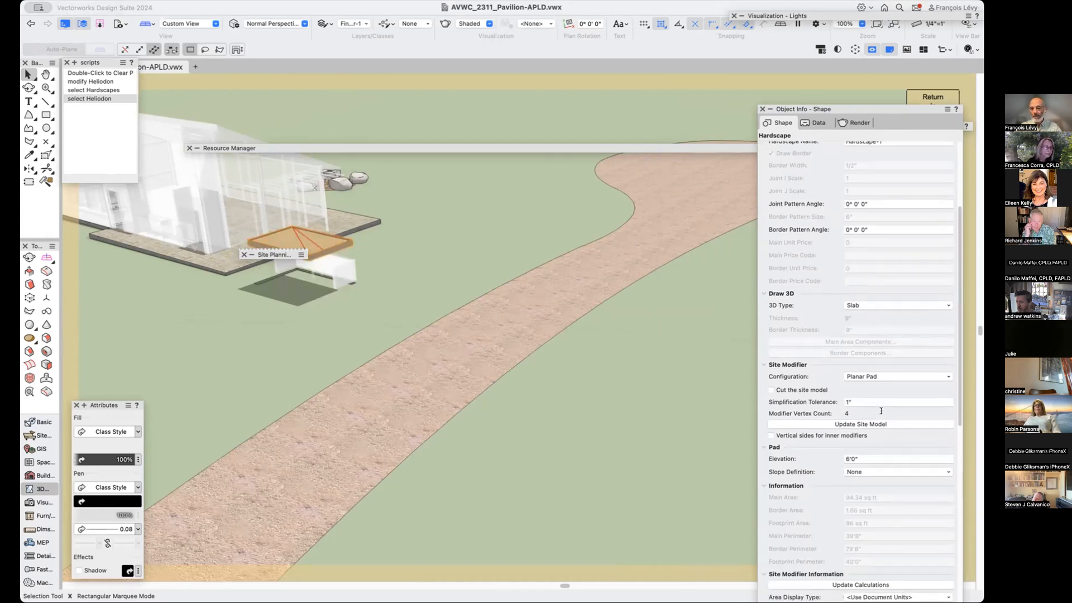
scroll(881, 411, "up", 4)
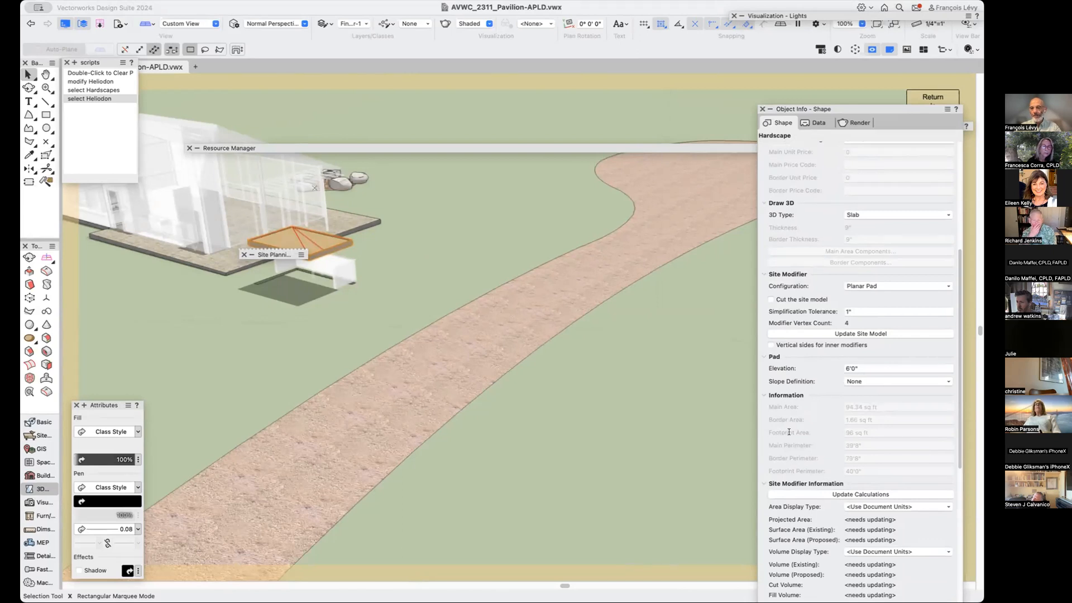
left_click(798, 345)
left_click(857, 334)
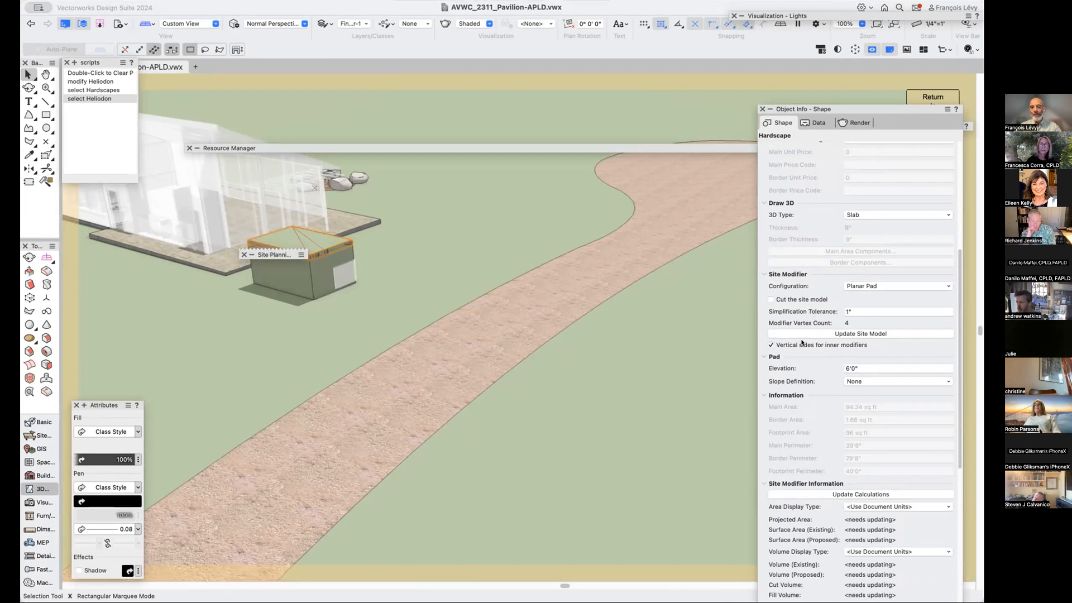
Turn off vertical sides for inner modifiers, undo that change, and update the site model.
left_click(802, 347)
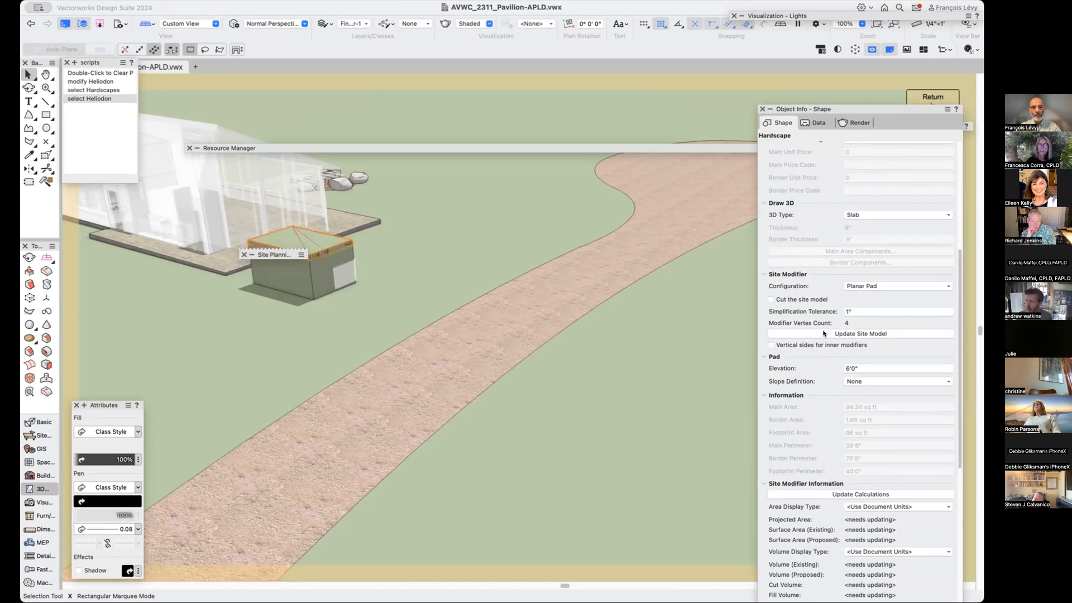
key("super+z")
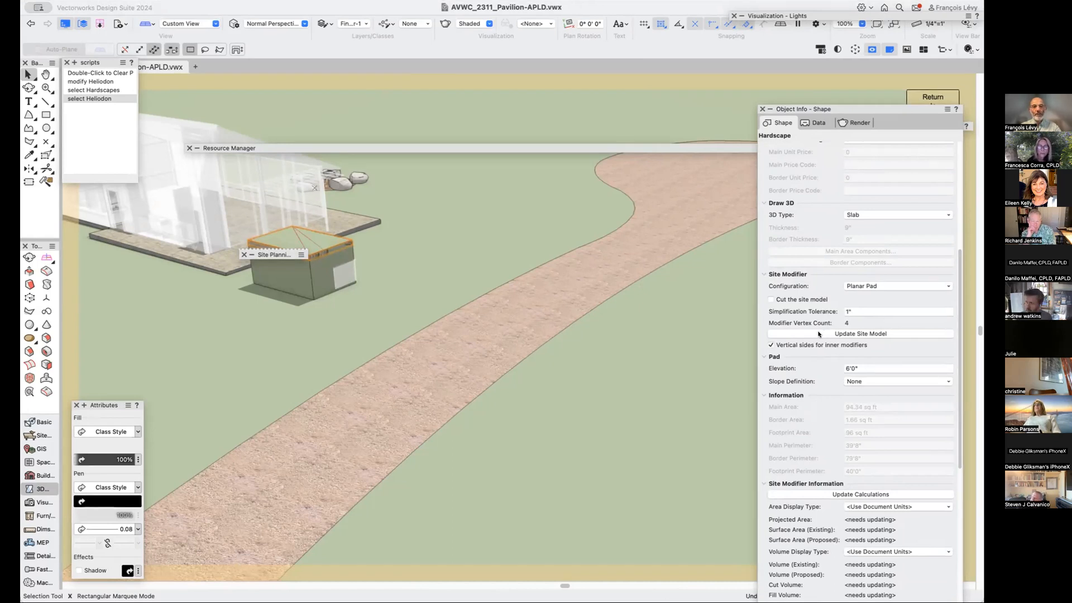
left_click(819, 334)
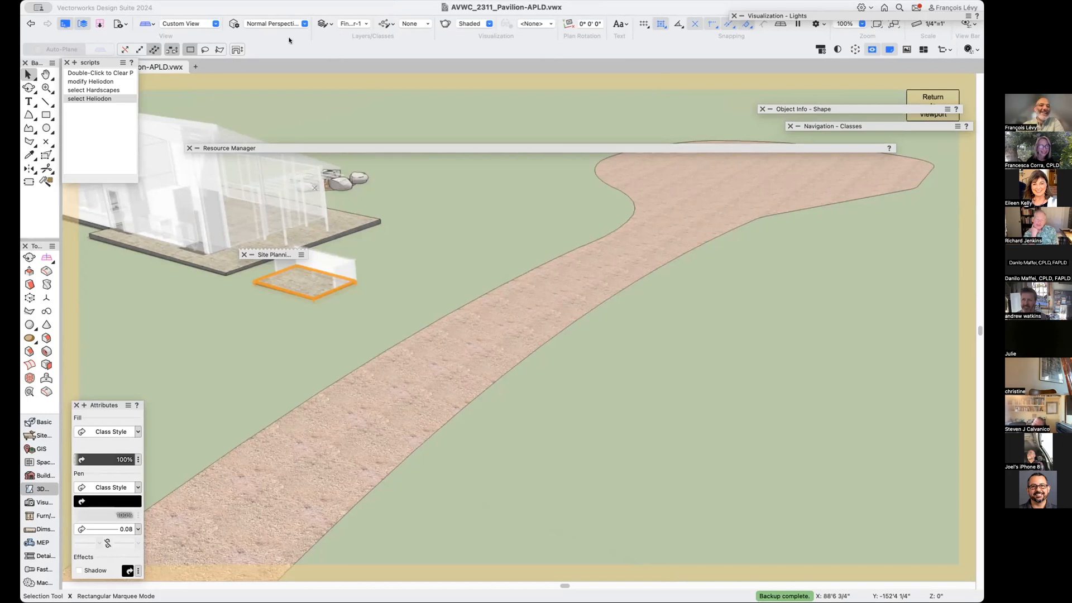
left_click(120, 24)
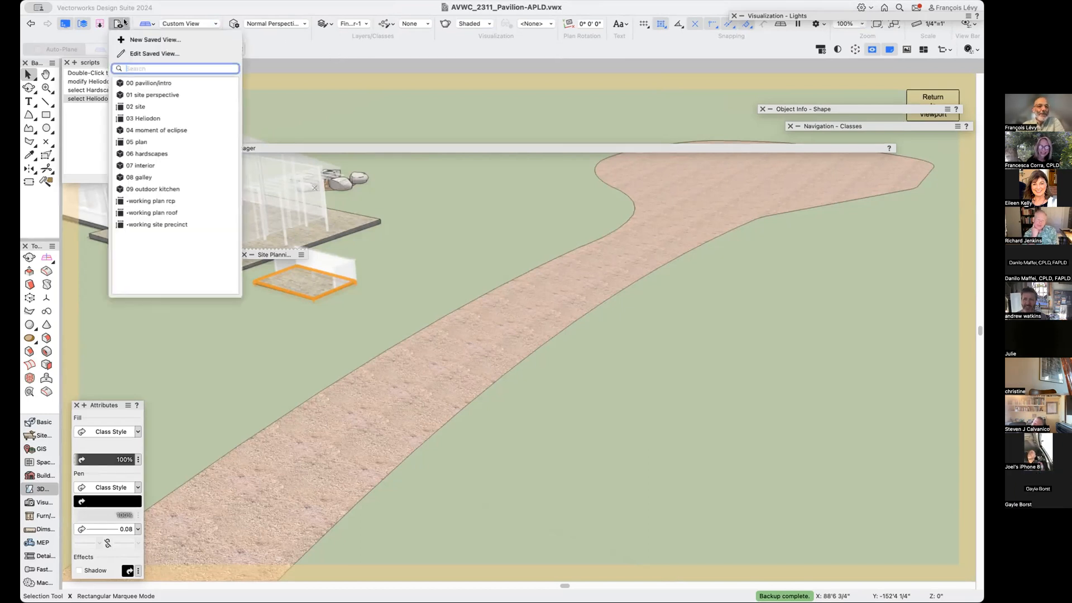
left_click(124, 22)
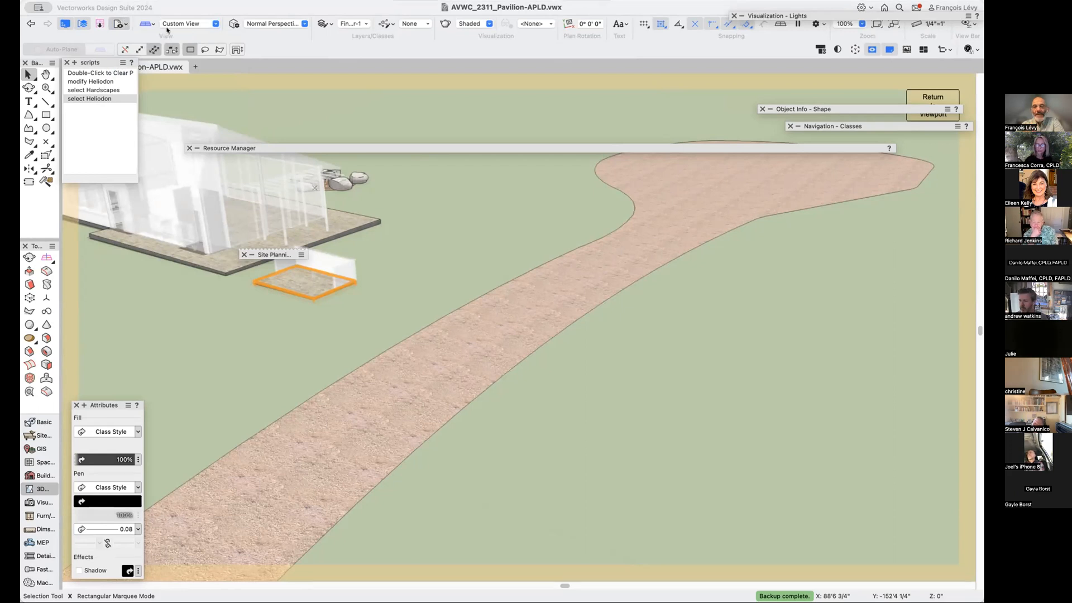
Edit the gravel path hardscape style so the datum sits at the bottom of its Gravel component.
left_click(703, 214)
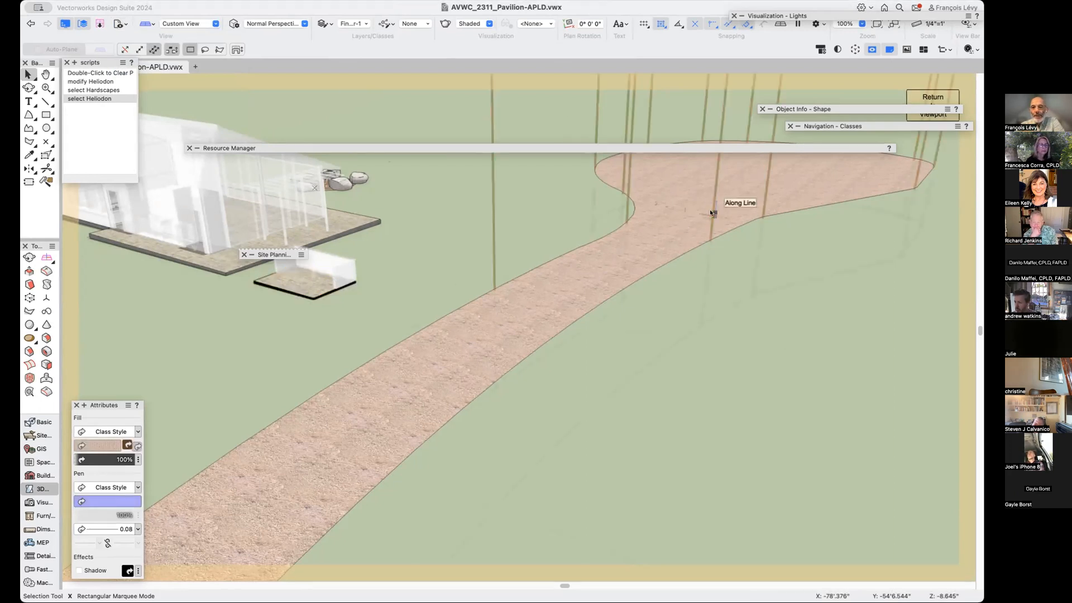
mouse_move(804, 147)
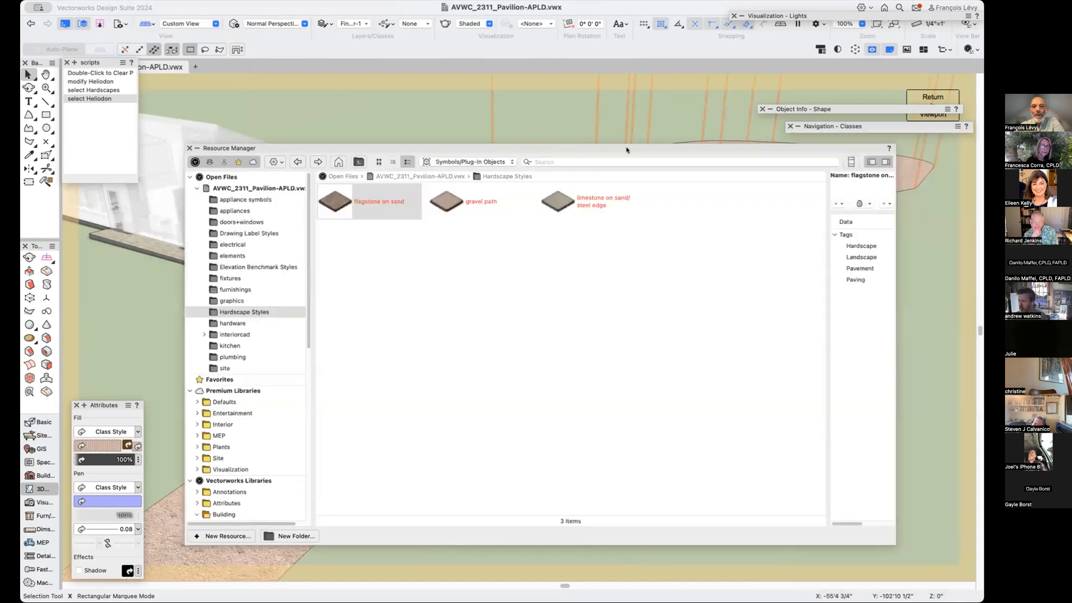
left_click(446, 195)
right_click(452, 194)
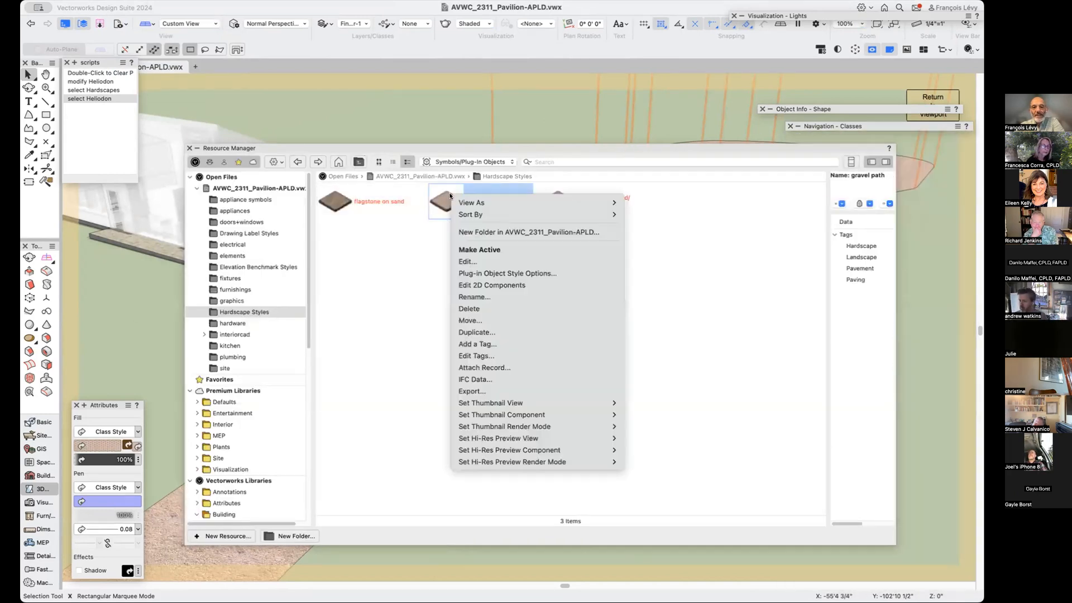
left_click(477, 262)
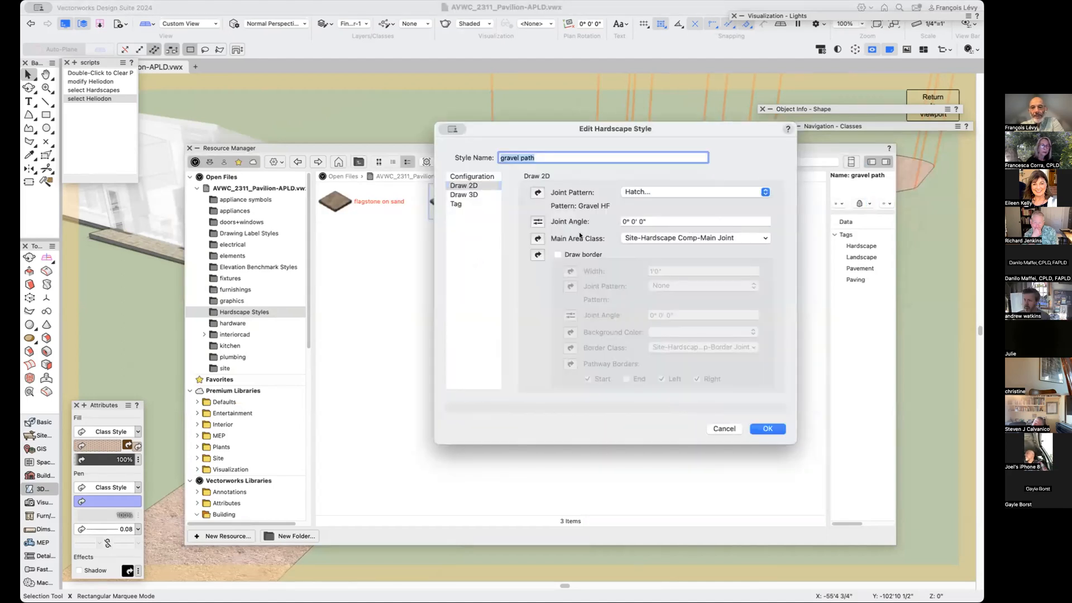
left_click(478, 193)
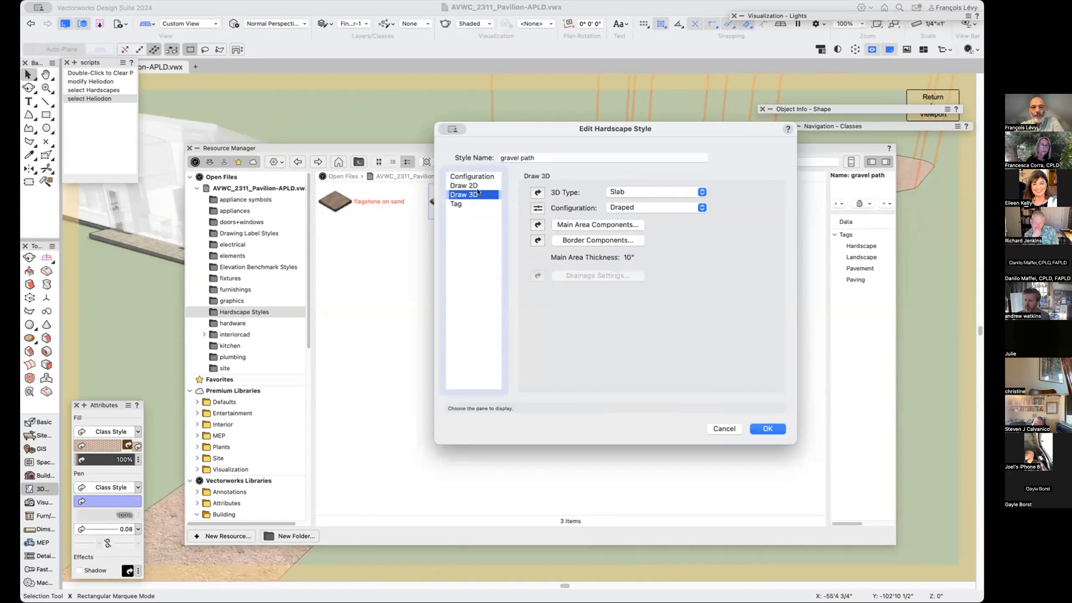
left_click(633, 225)
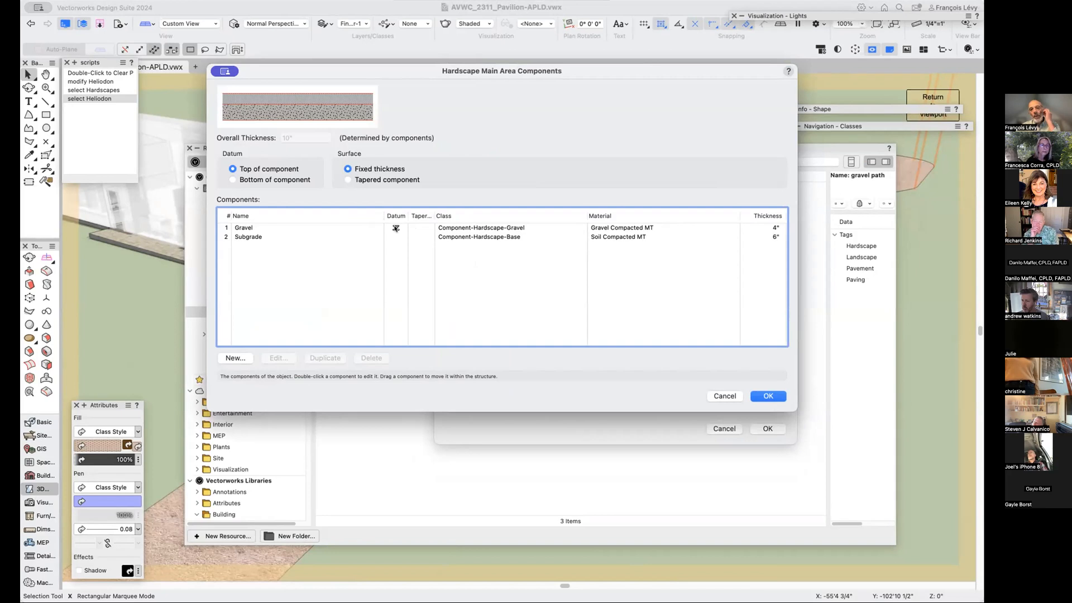
left_click(395, 228)
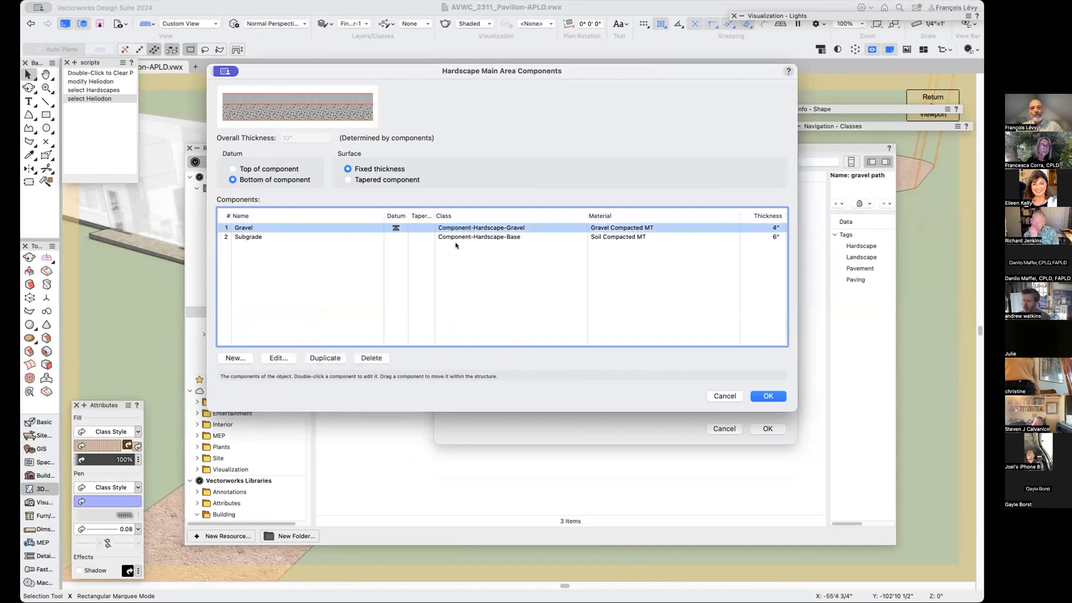
left_click(768, 396)
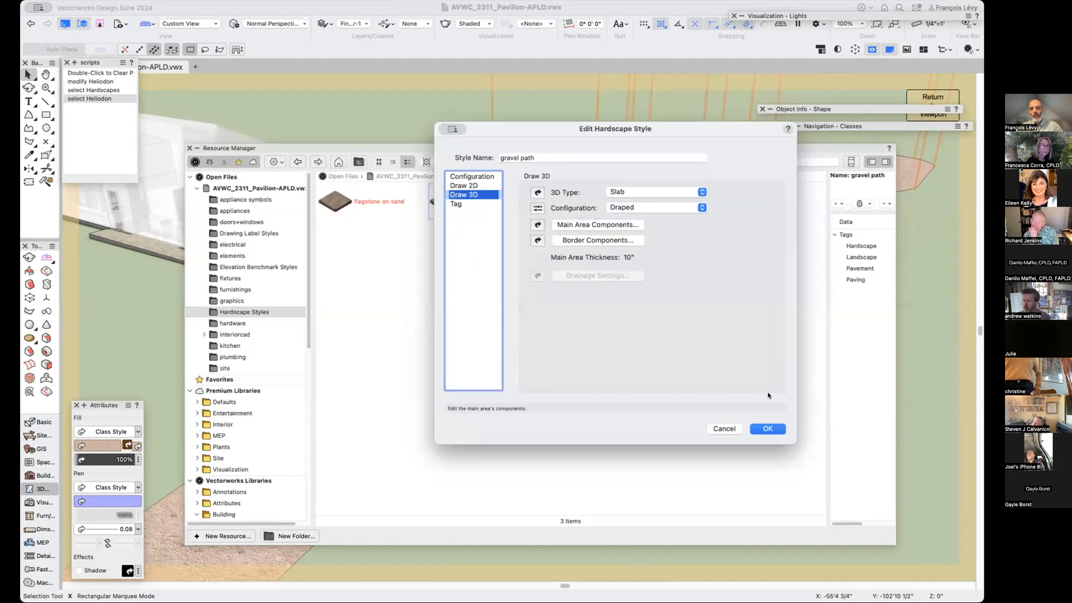
left_click(767, 428)
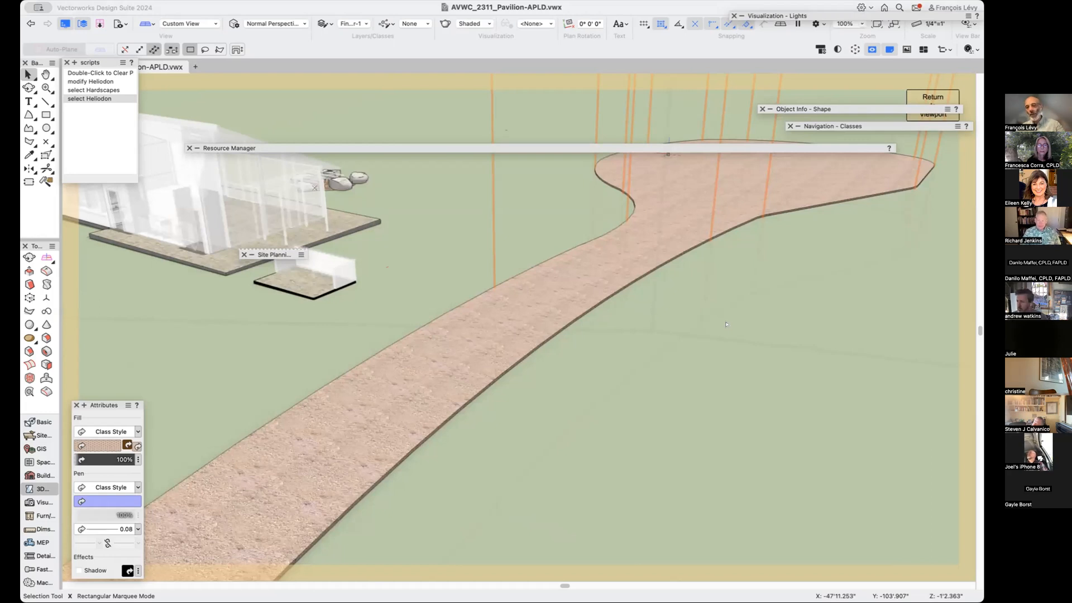
key("super+alt+shift+m")
key("Tab")
type("3'")
key("Return")
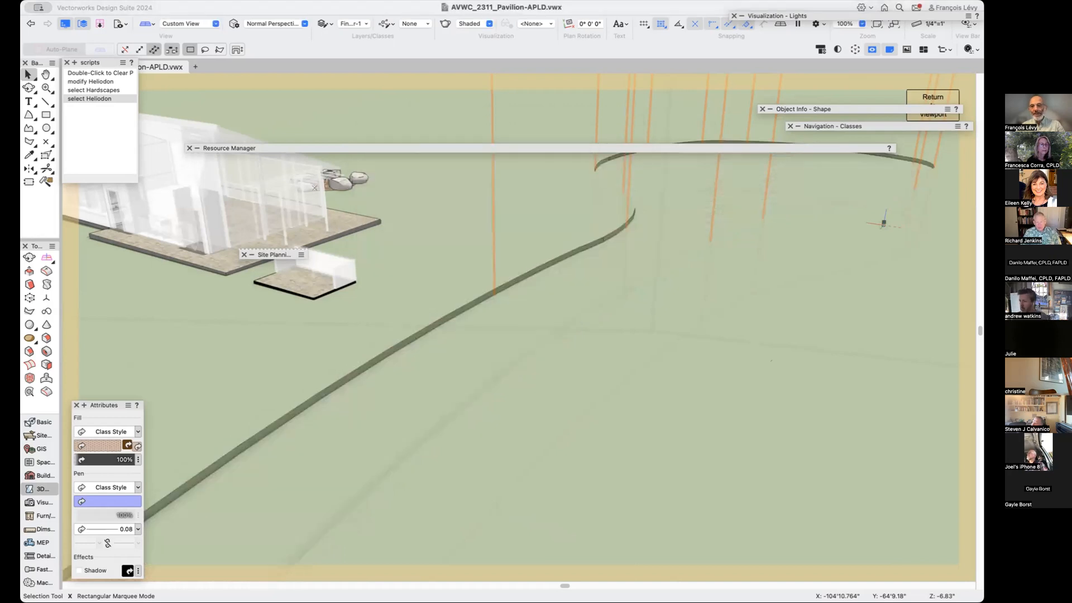
Raise the gravel path along Z with Move 3D and update the site model.
key("super+alt+shift+m")
key("Tab")
key("Tab")
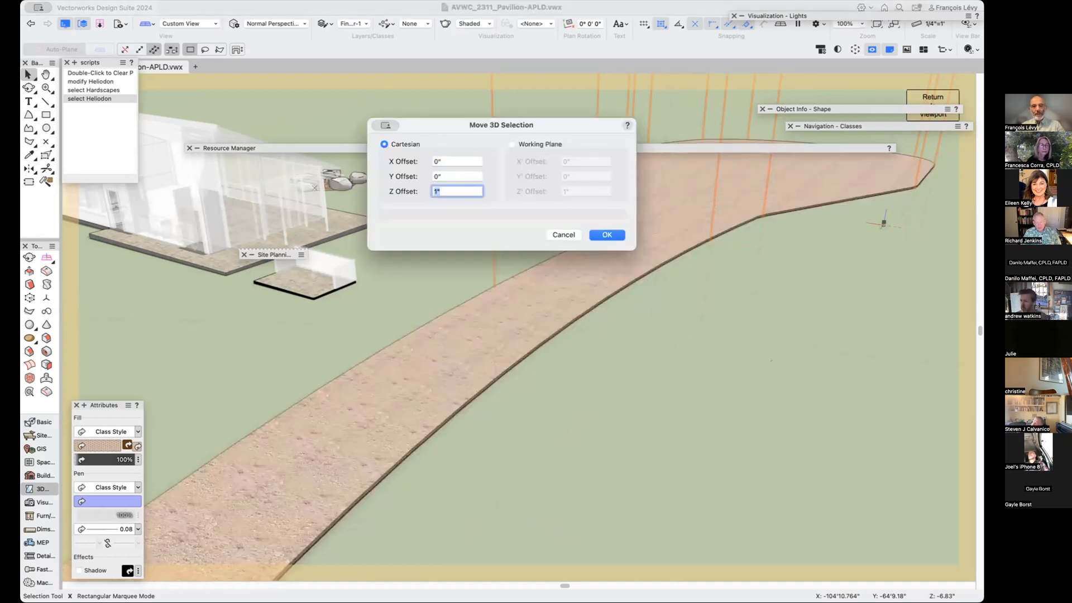
key("Return")
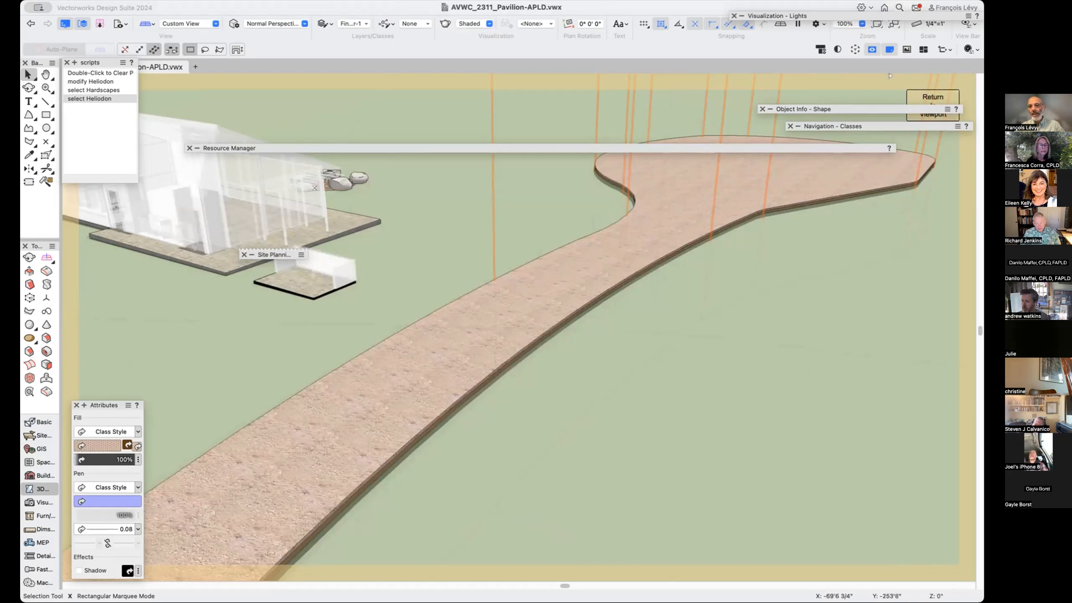
mouse_move(869, 123)
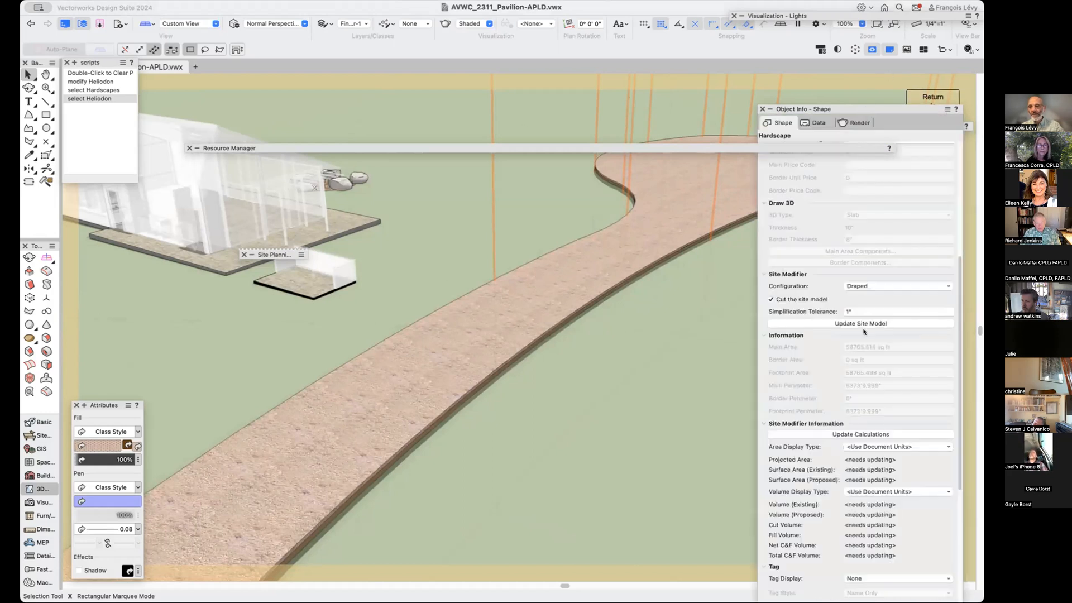
left_click(863, 325)
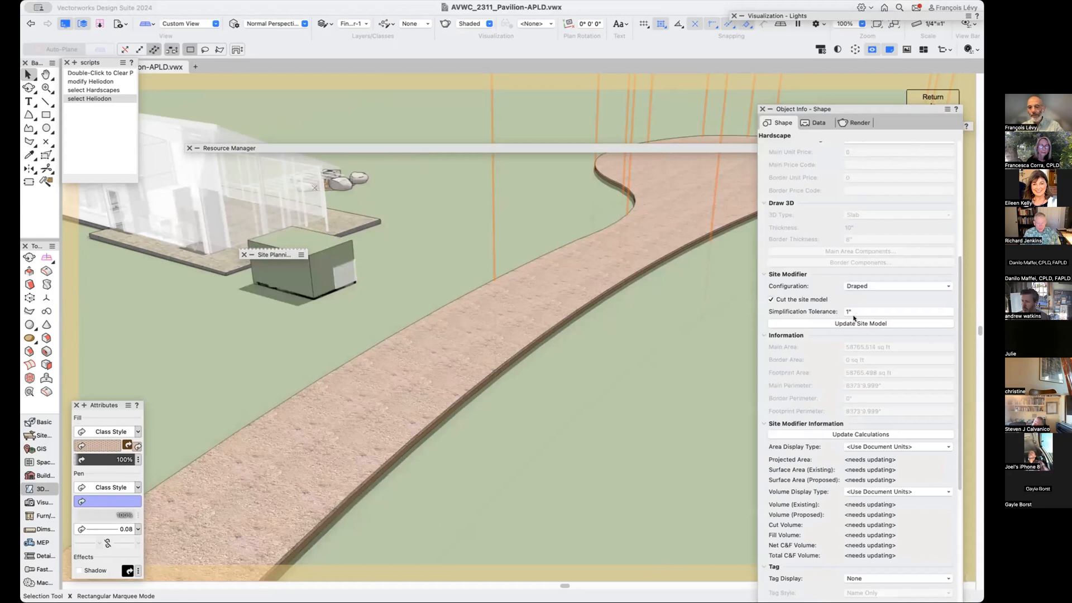
Examine the gravel and subgrade layers along the gravel path's edge and the terrain beneath them.
key("c")
left_click(580, 310)
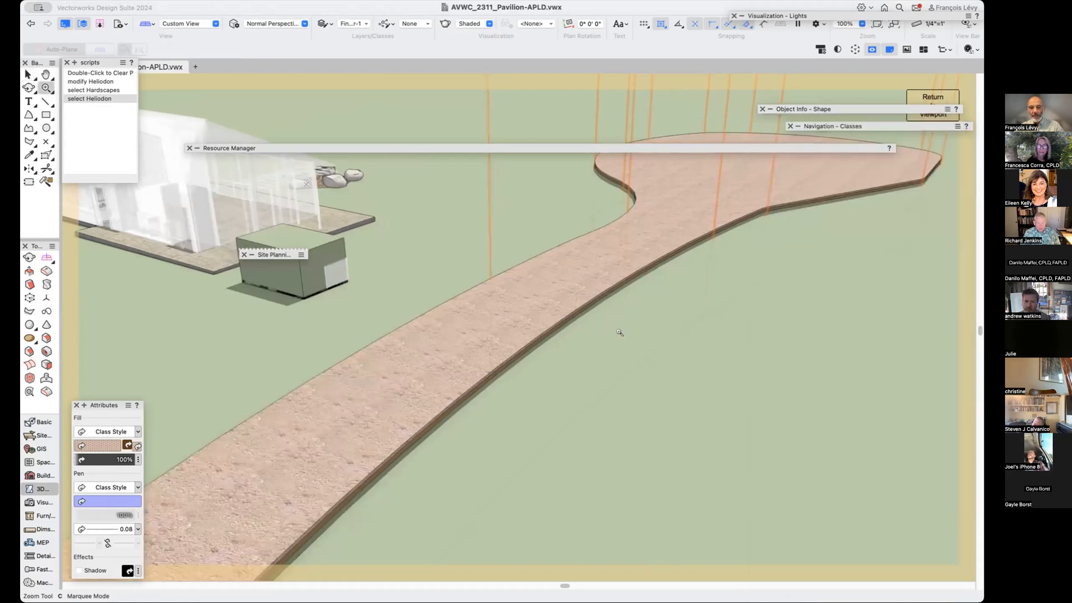
left_click(541, 327)
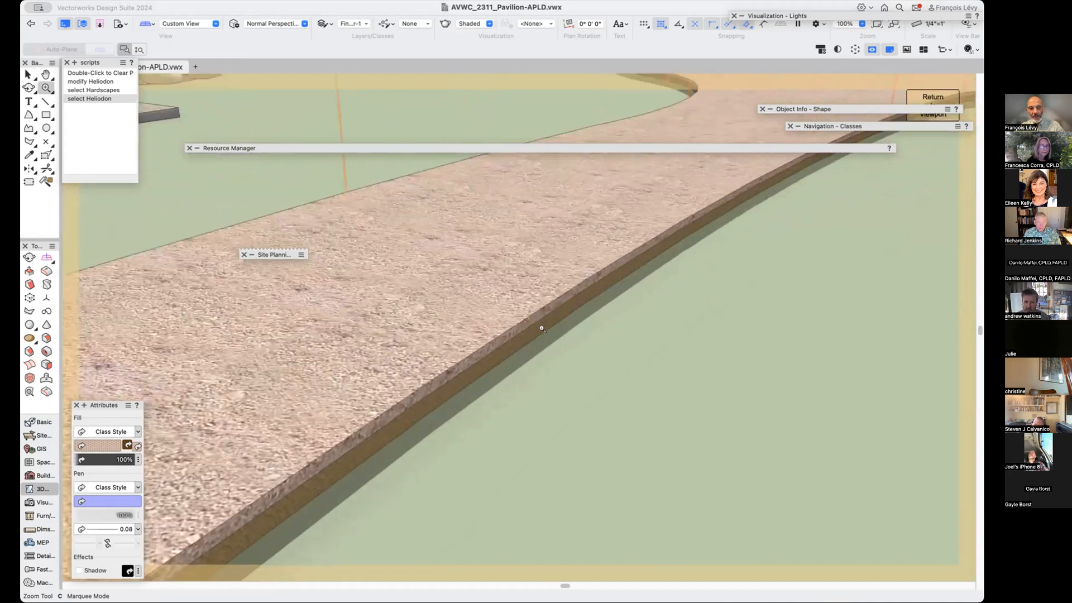
scroll(541, 329, "up", 6)
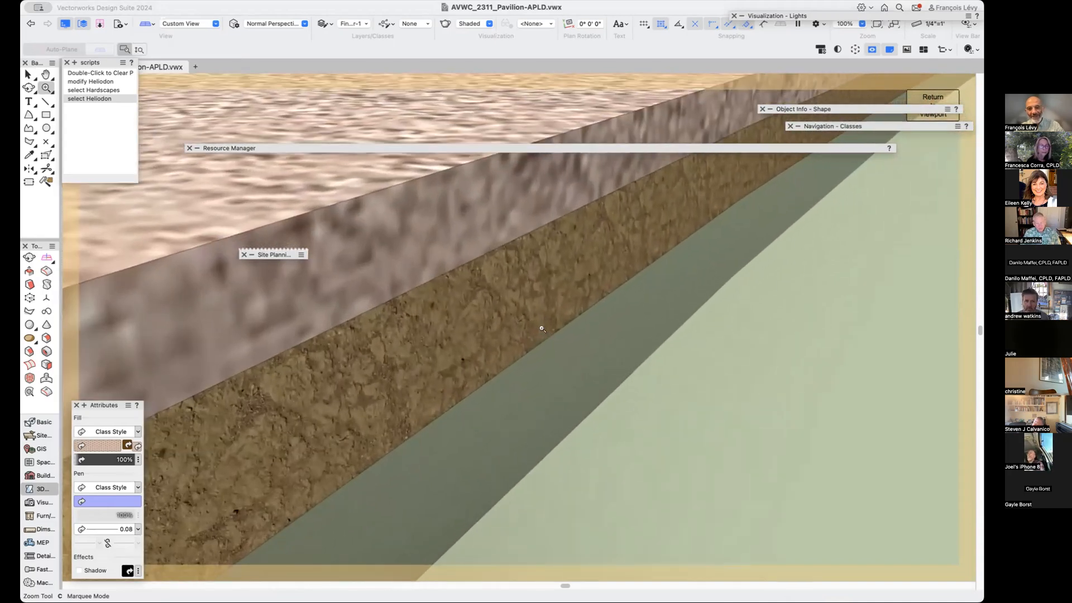
scroll(541, 329, "down", 5)
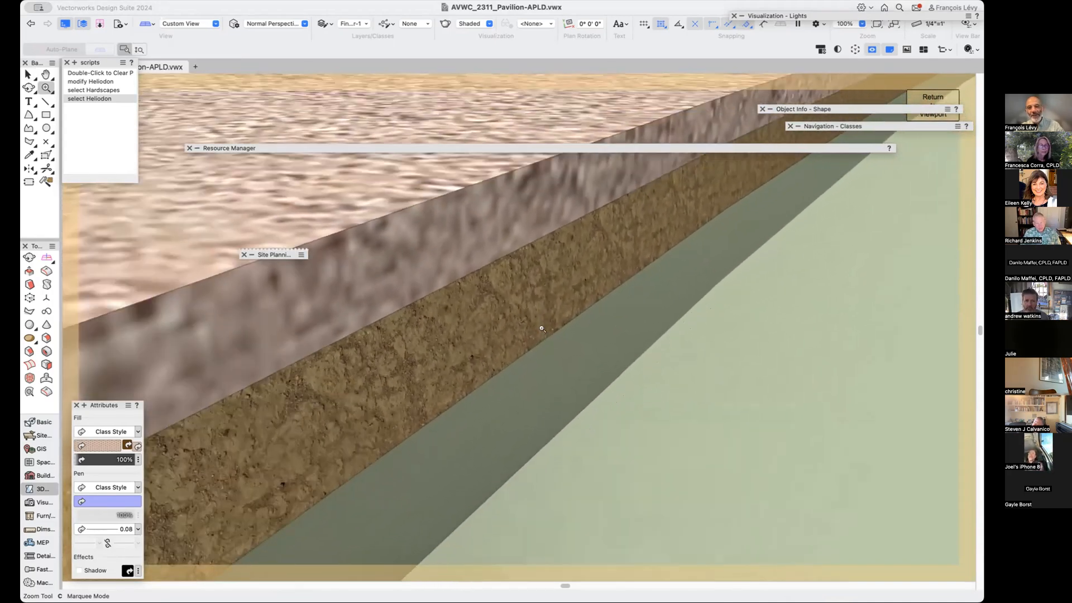
scroll(542, 328, "down", 6)
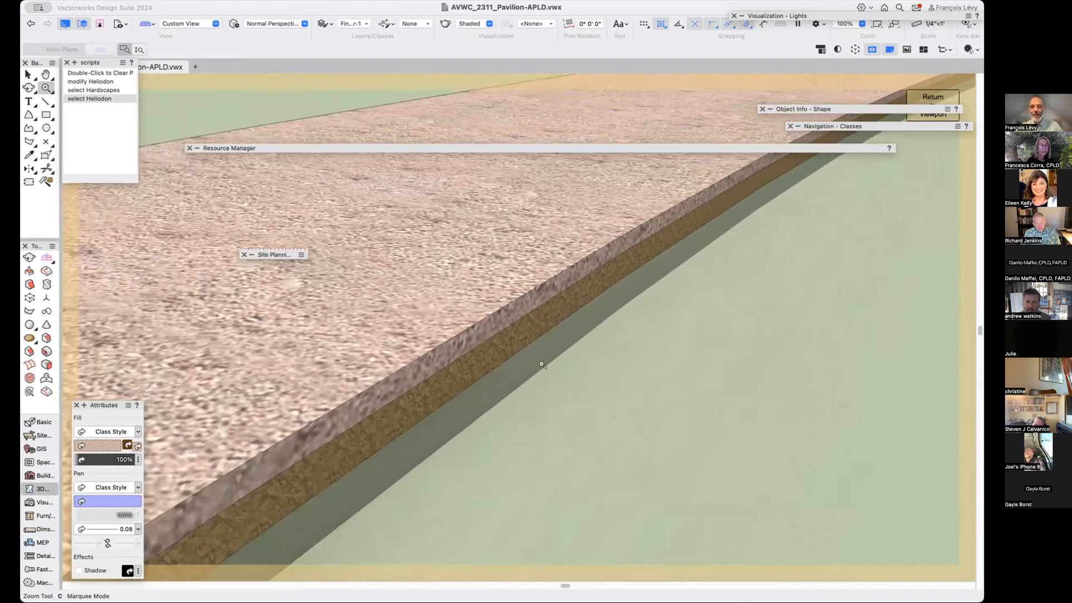
scroll(542, 365, "down", 8)
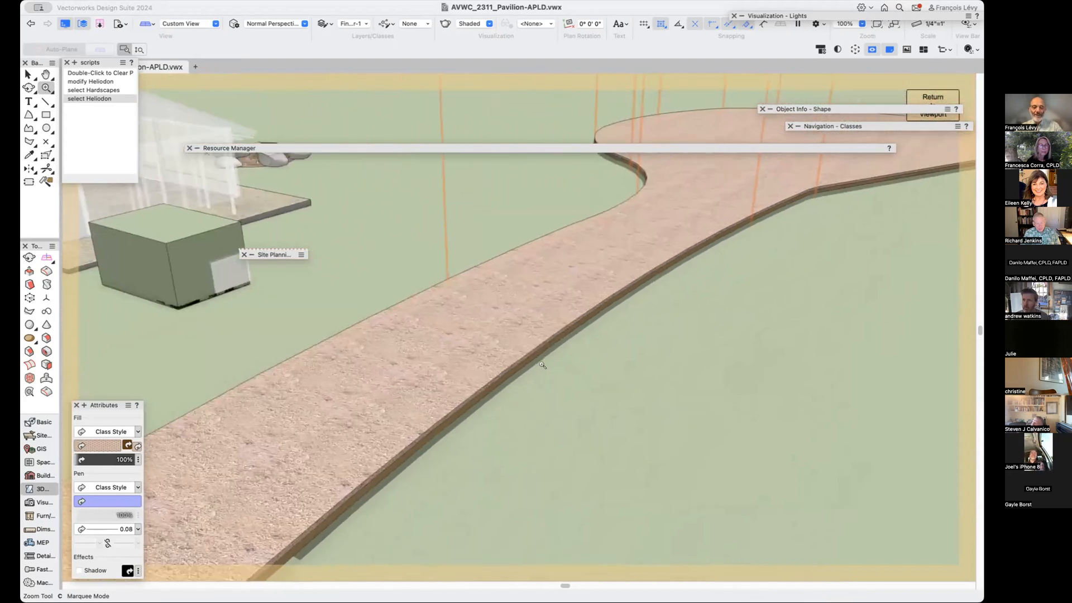
scroll(543, 365, "down", 3)
Undo the site model update, the gravel path's raise and the datum change in its style.
key("super+z")
key("super+z")
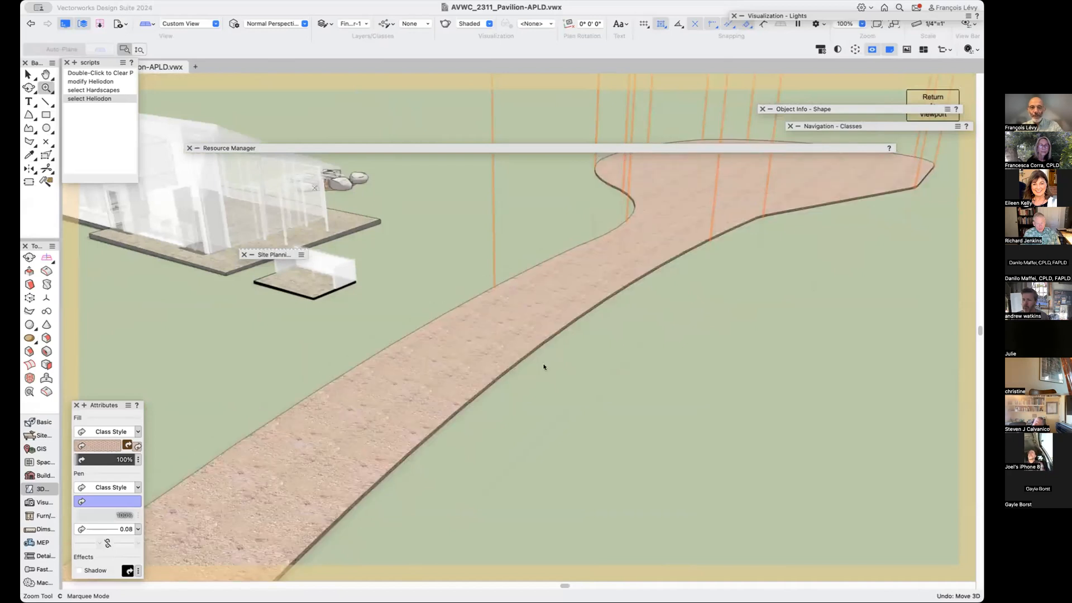
key("super+z")
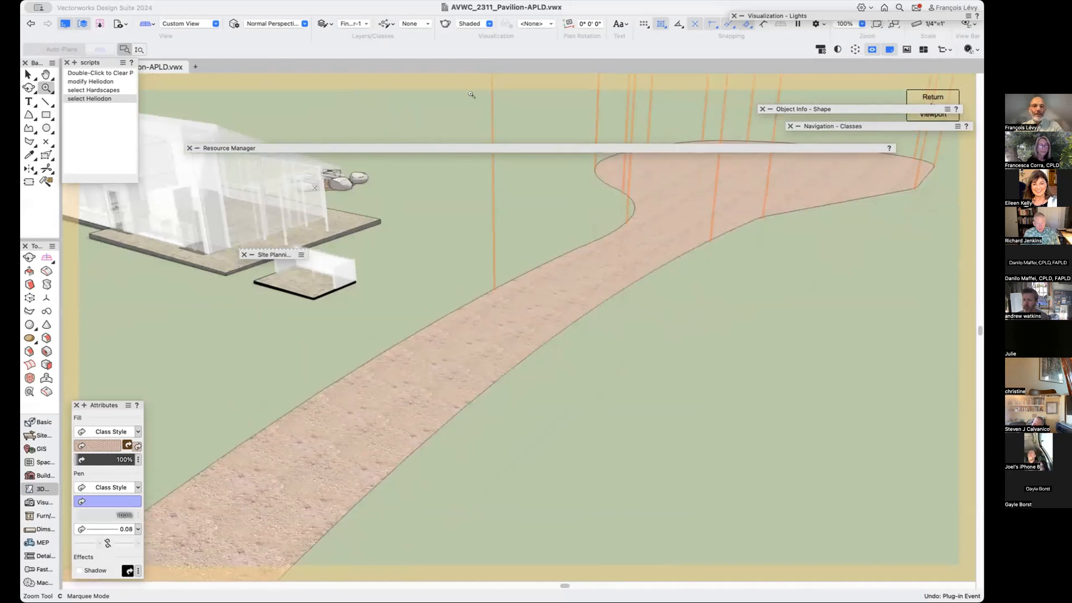
Raise the gravel path 1" along Z with Move 3D.
key("alt+super+m")
key("Tab")
key("Tab")
type("1")
key("Return")
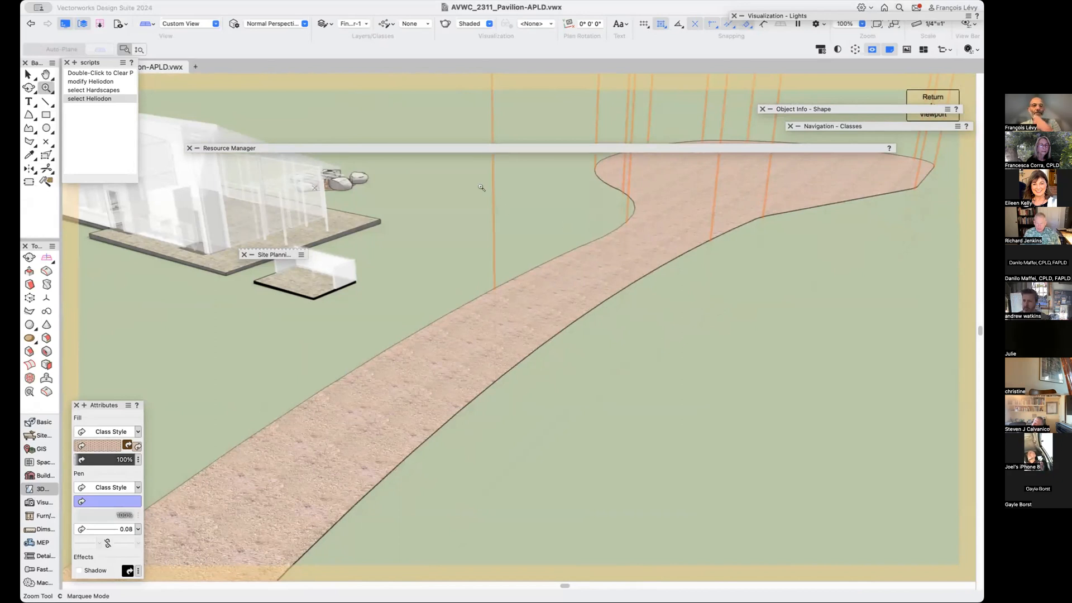
Go to the 07 interior saved view and walk through the room toward the dining table and galley opening.
left_click(126, 25)
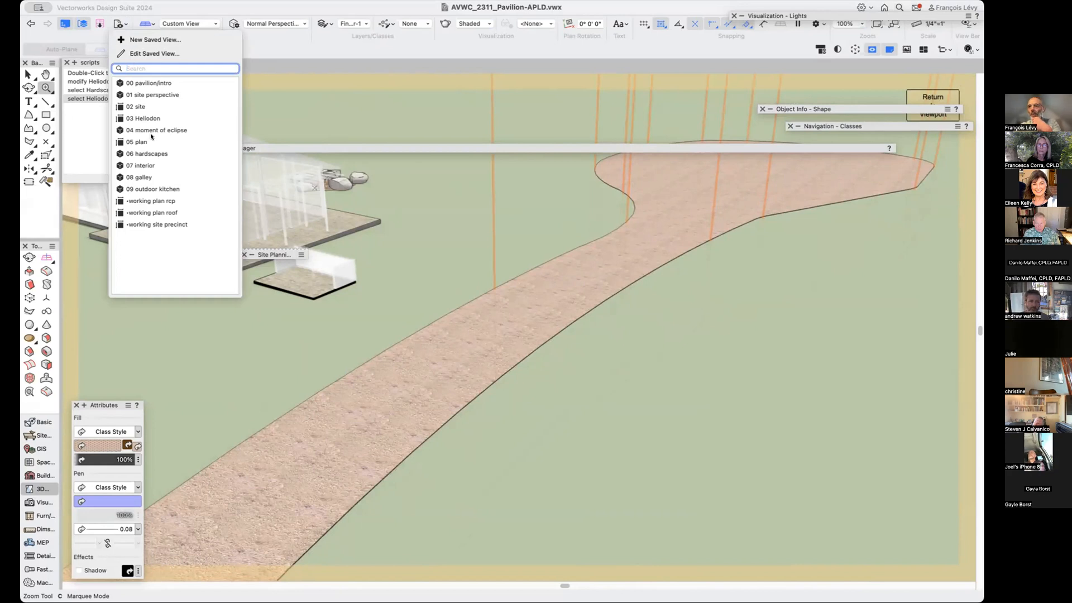
left_click(152, 167)
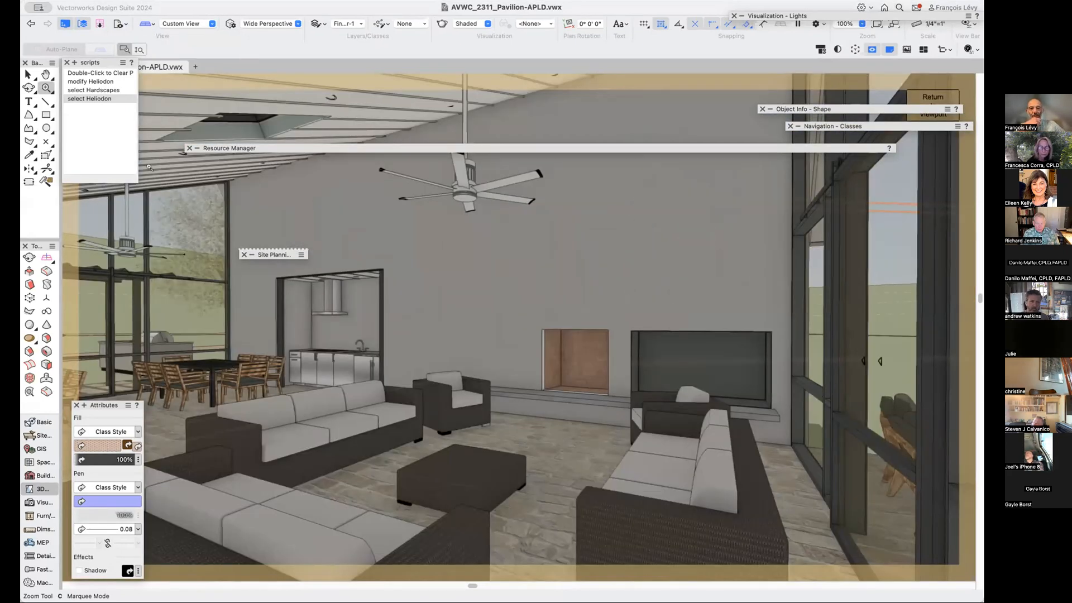
key("shift+c")
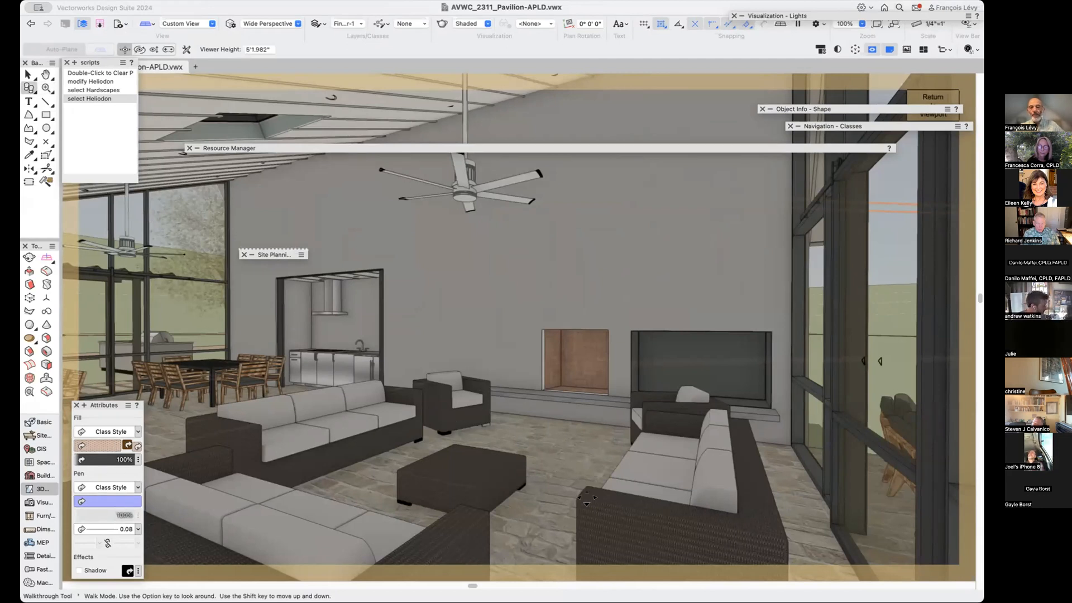
left_click_drag(573, 471, 335, 324)
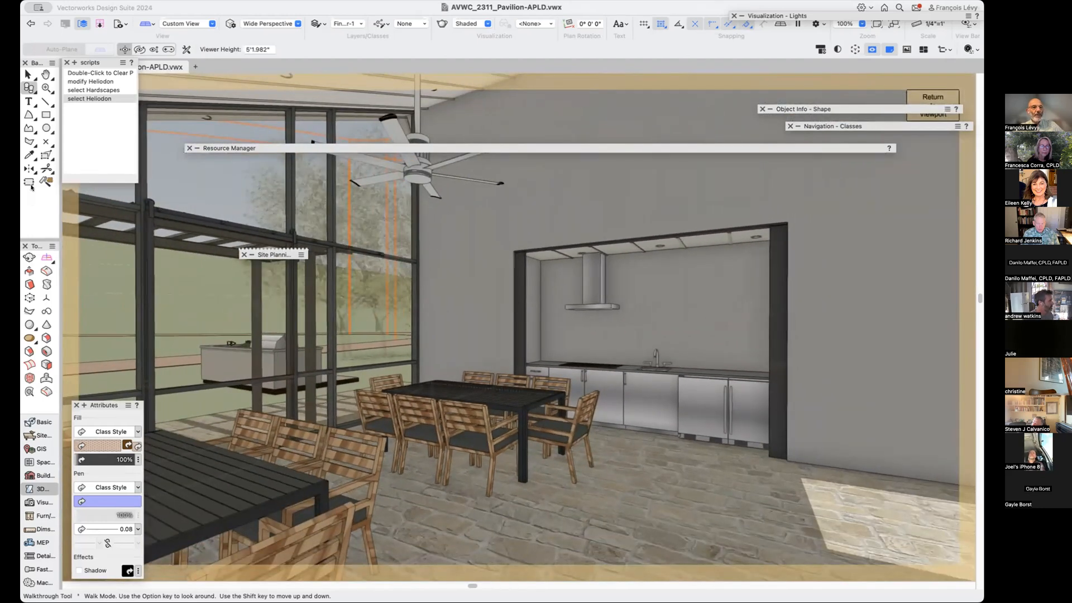
Close the double pocket door at the galley opening by setting its 3D open angle to 0.
left_click(521, 315)
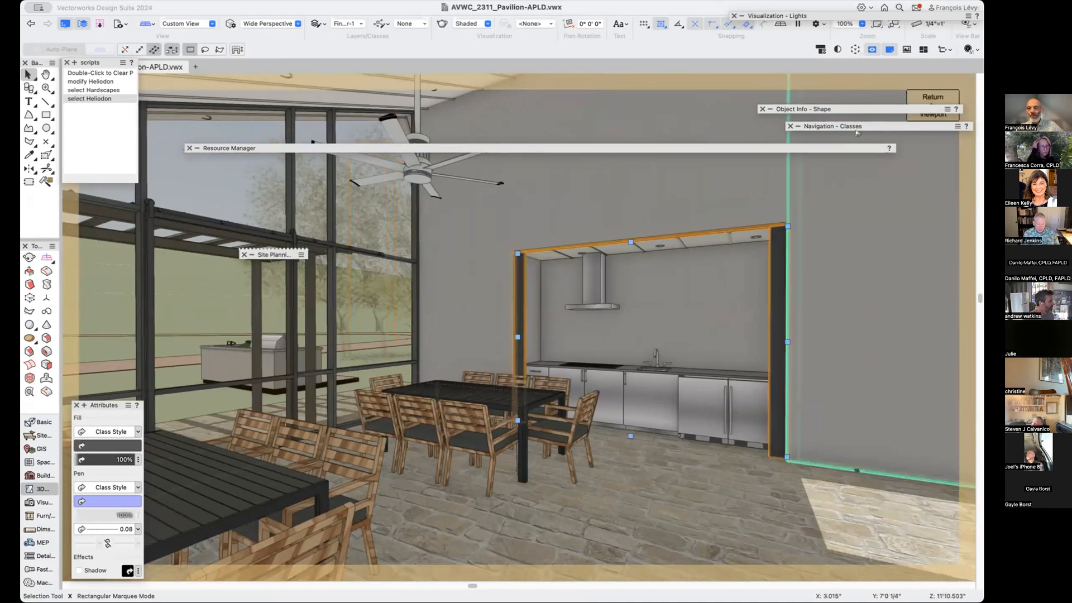
left_click(860, 148)
mouse_move(862, 128)
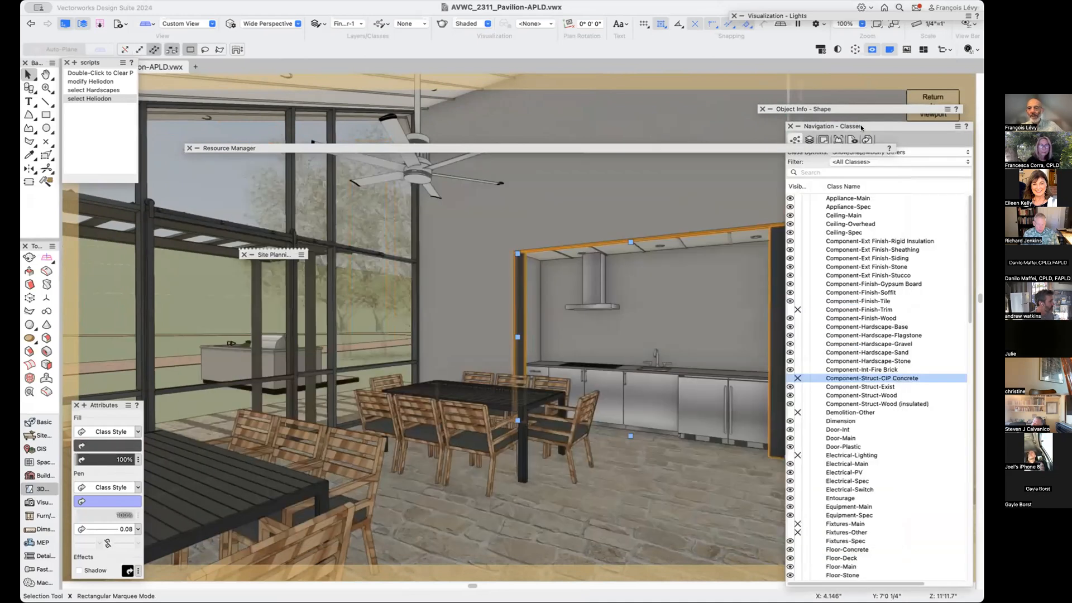
mouse_move(882, 111)
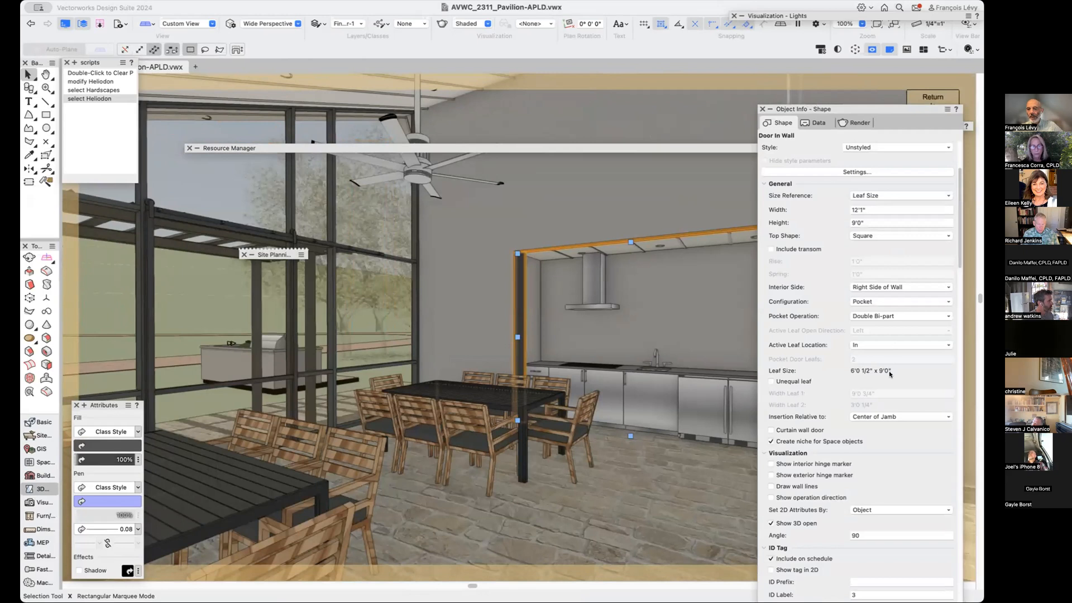
scroll(865, 503, "down", 3)
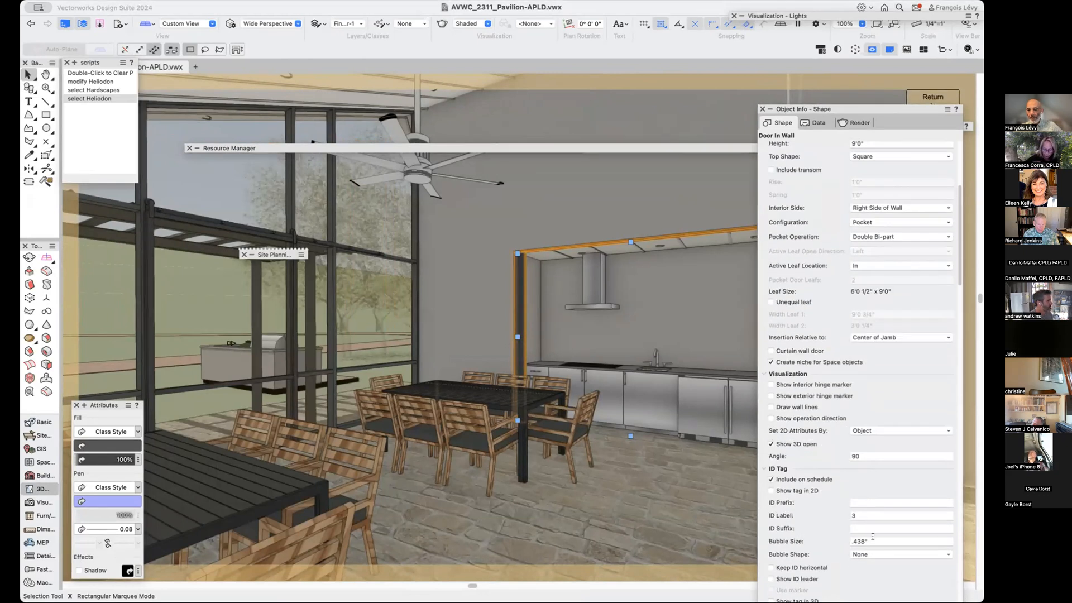
left_click(861, 458)
type("0")
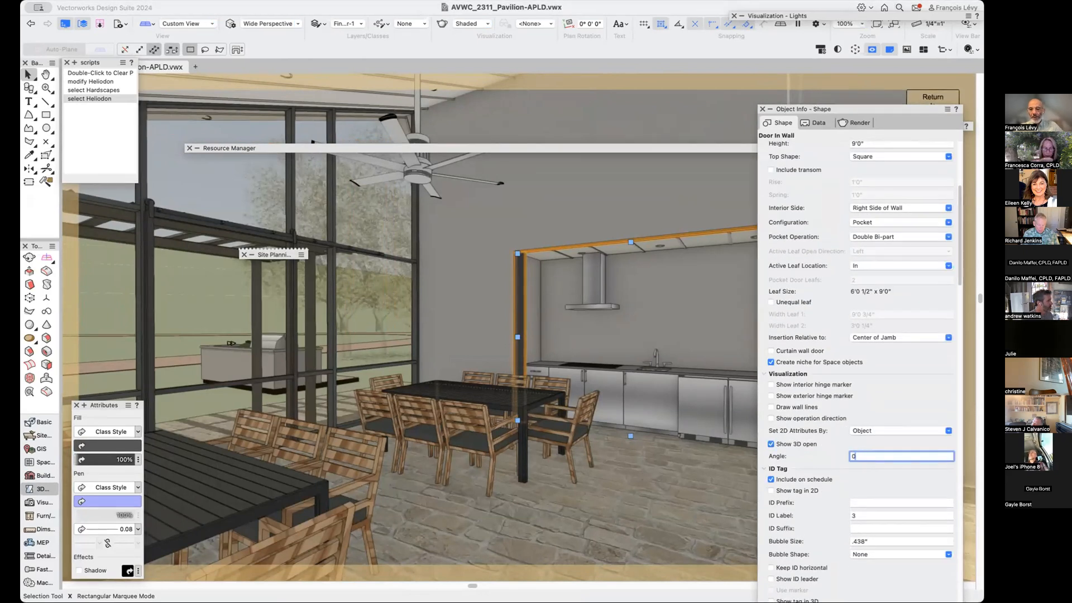
key("Return")
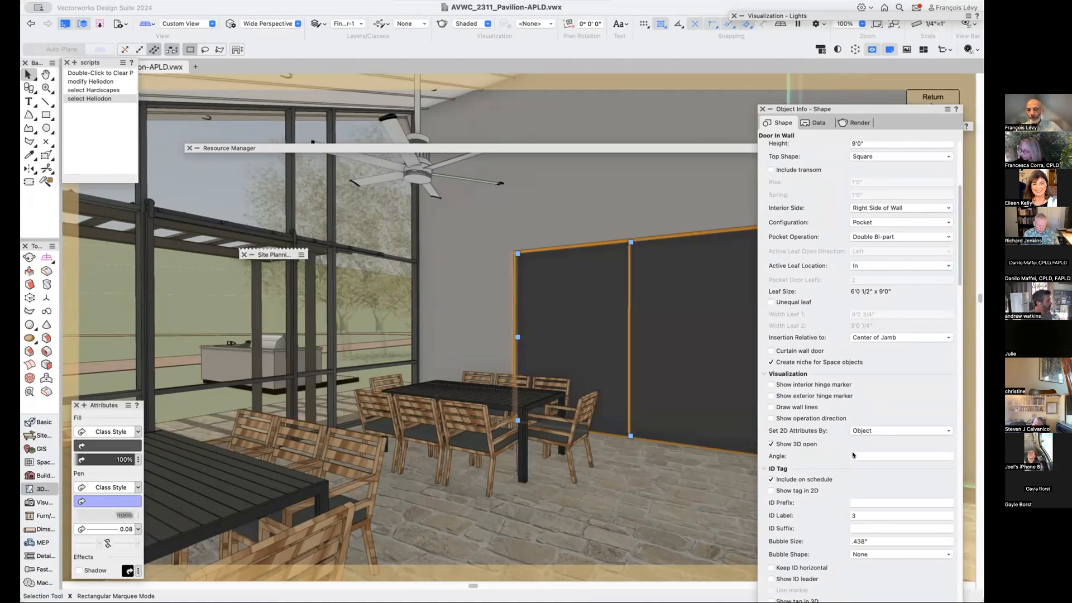
Reopen the galley's pocket door by setting its 3D open angle to 90, and deselect the door.
type("90")
key("Return")
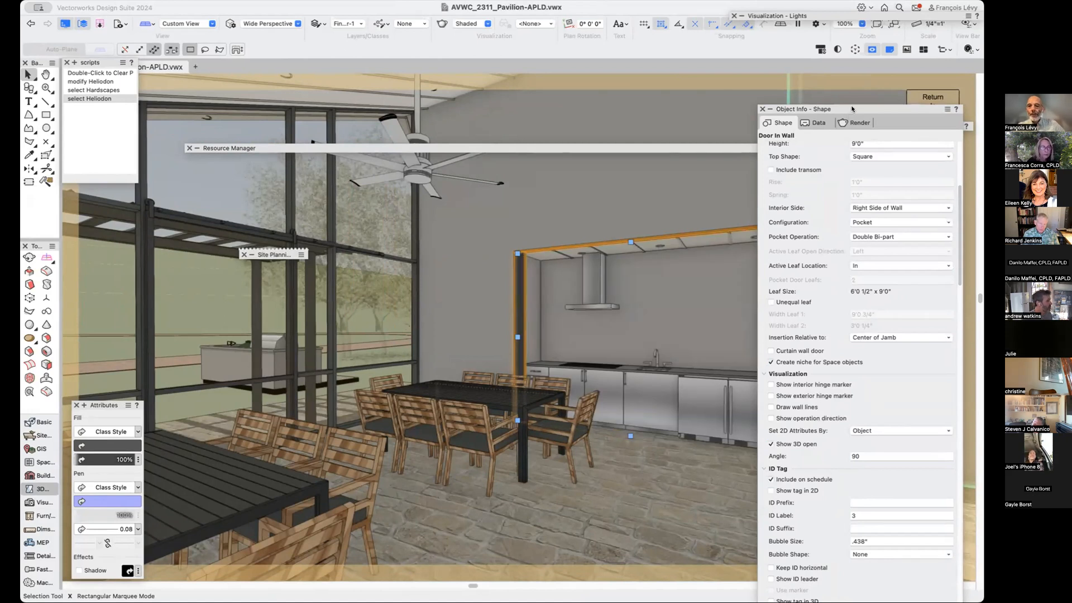
left_click(733, 412)
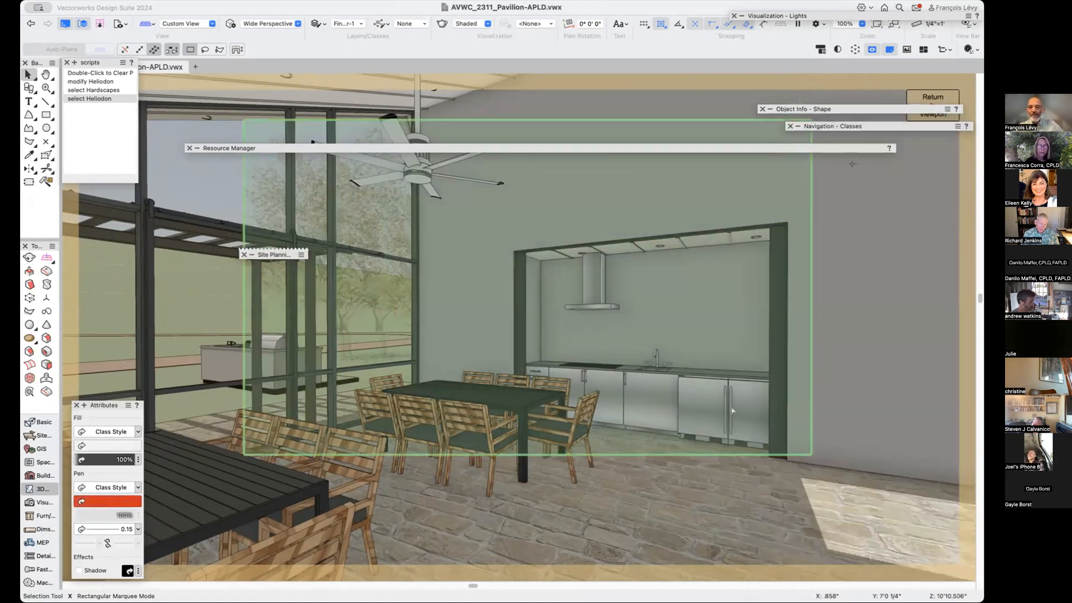
Go to the 08 galley saved view and select the refrigerator at the far end of the counter run.
left_click(120, 24)
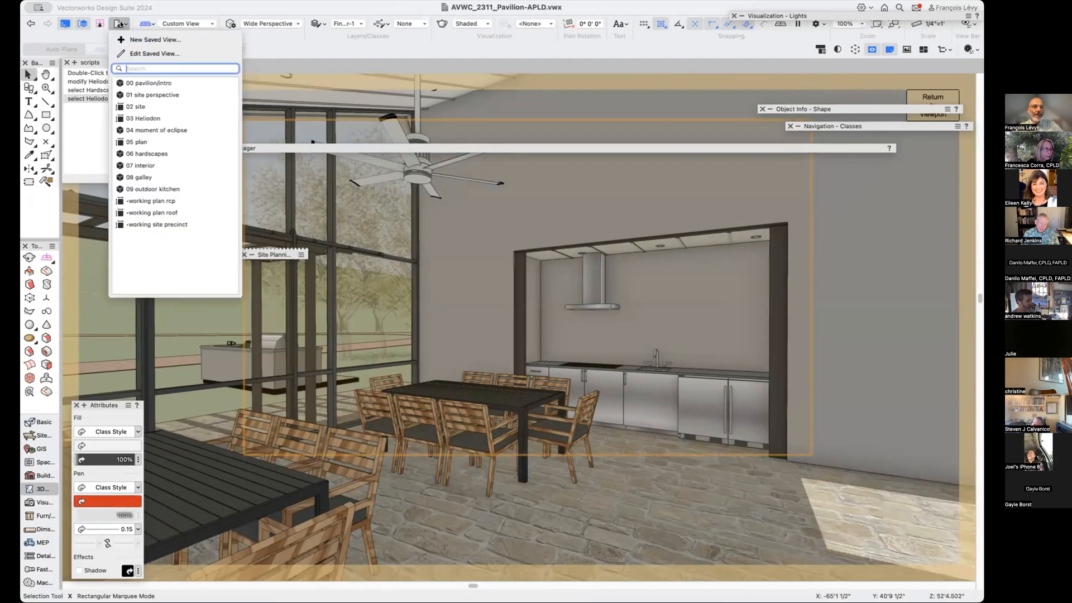
left_click(167, 178)
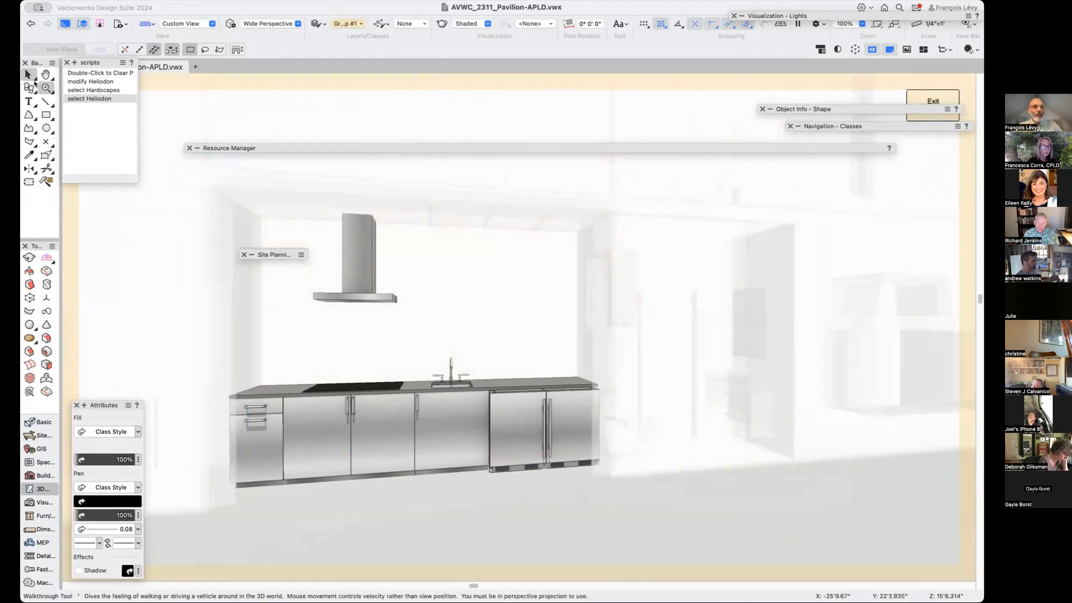
left_click(514, 436)
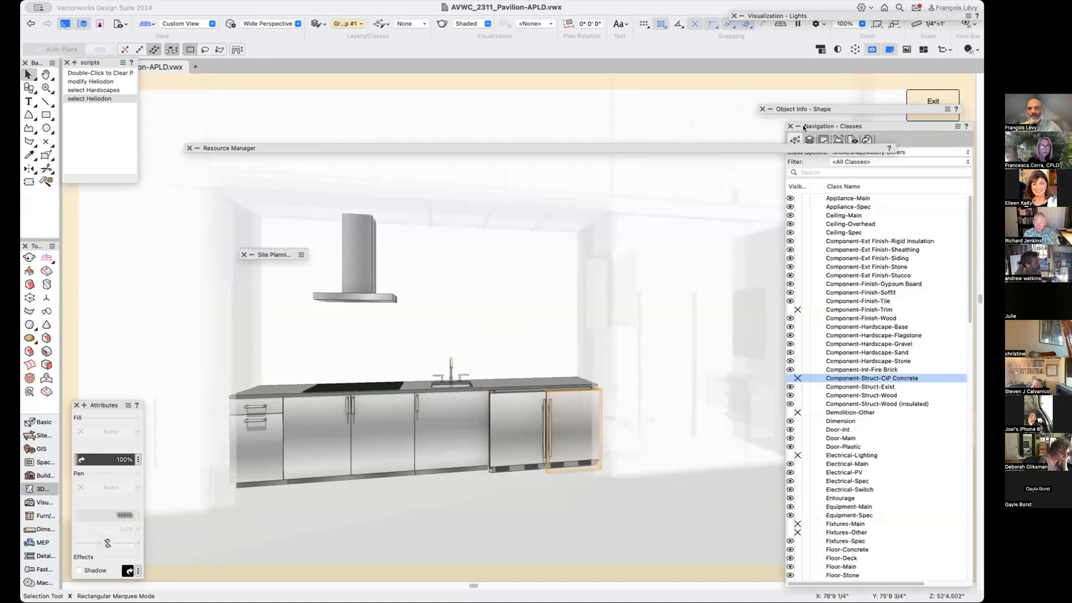
mouse_move(806, 112)
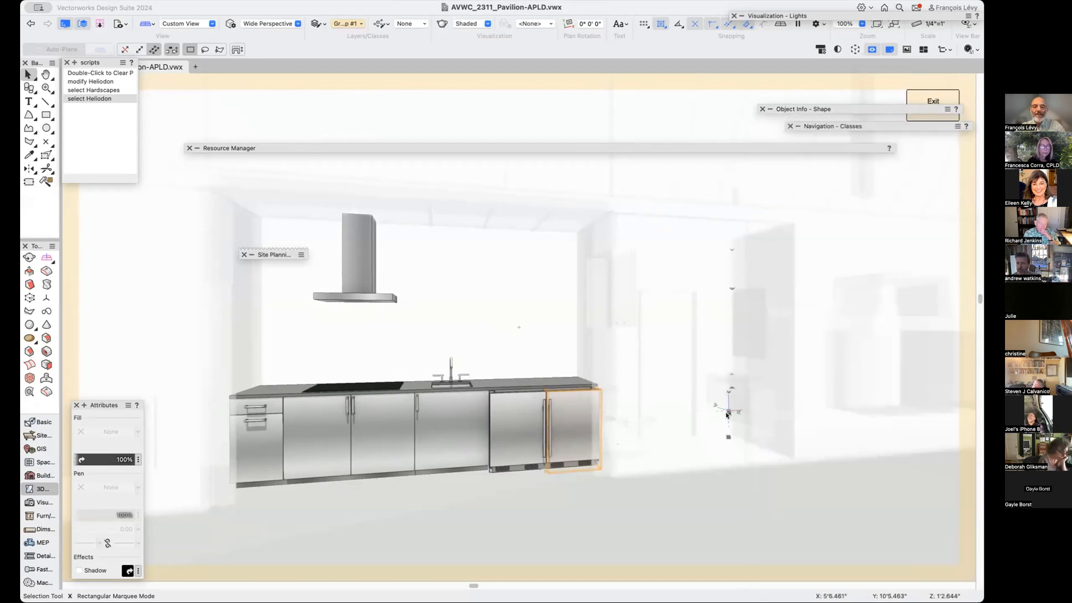
mouse_move(827, 127)
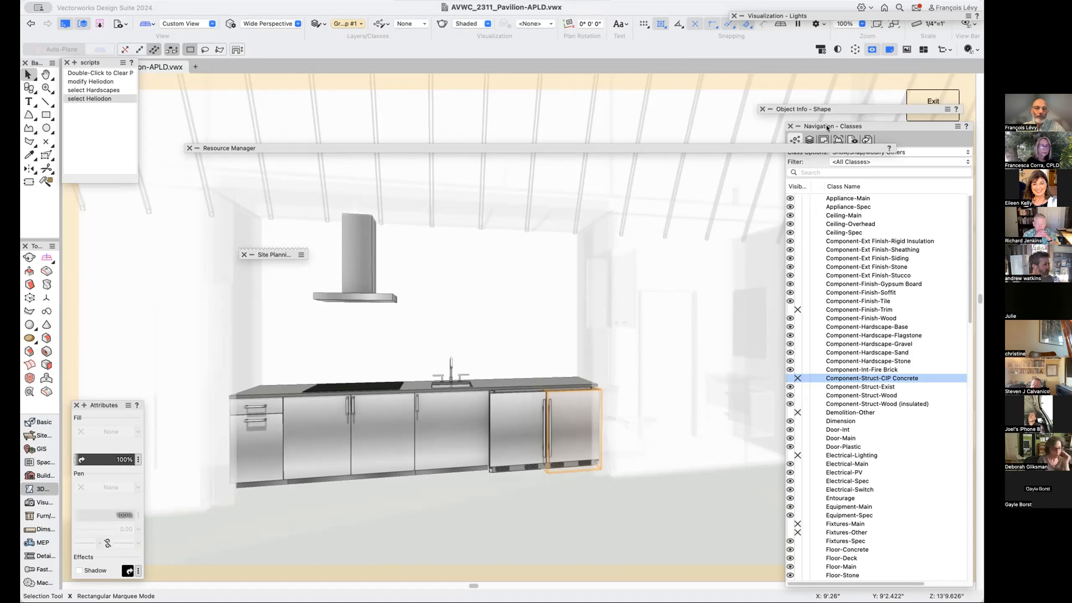
Orbit to look down onto the galley counter and examine the sink and faucet up close.
key("semicolon")
left_click_drag(501, 382, 472, 469)
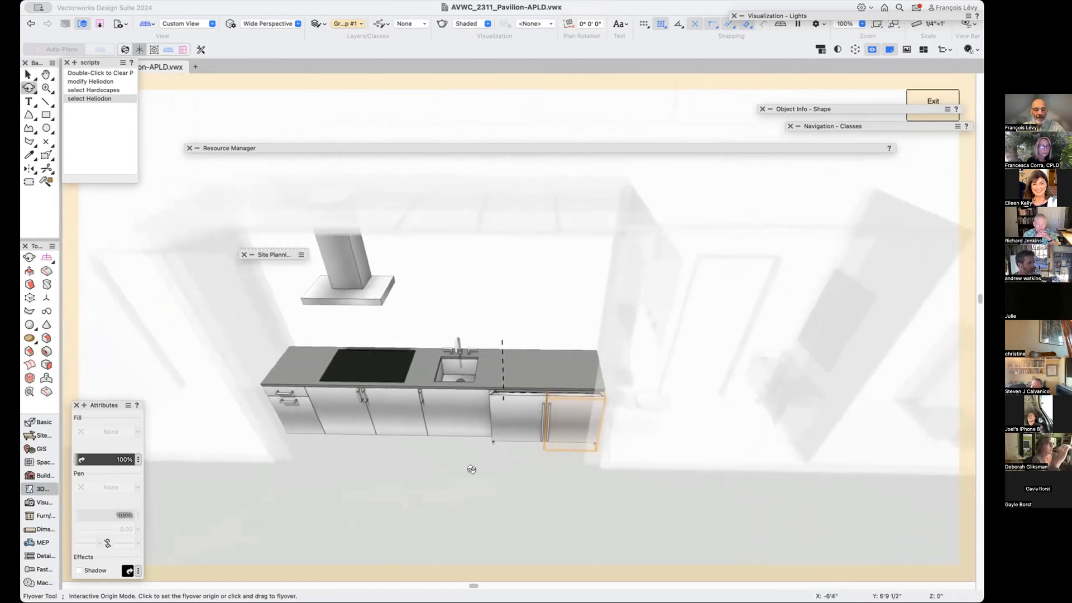
key("c")
left_click_drag(483, 330, 420, 397)
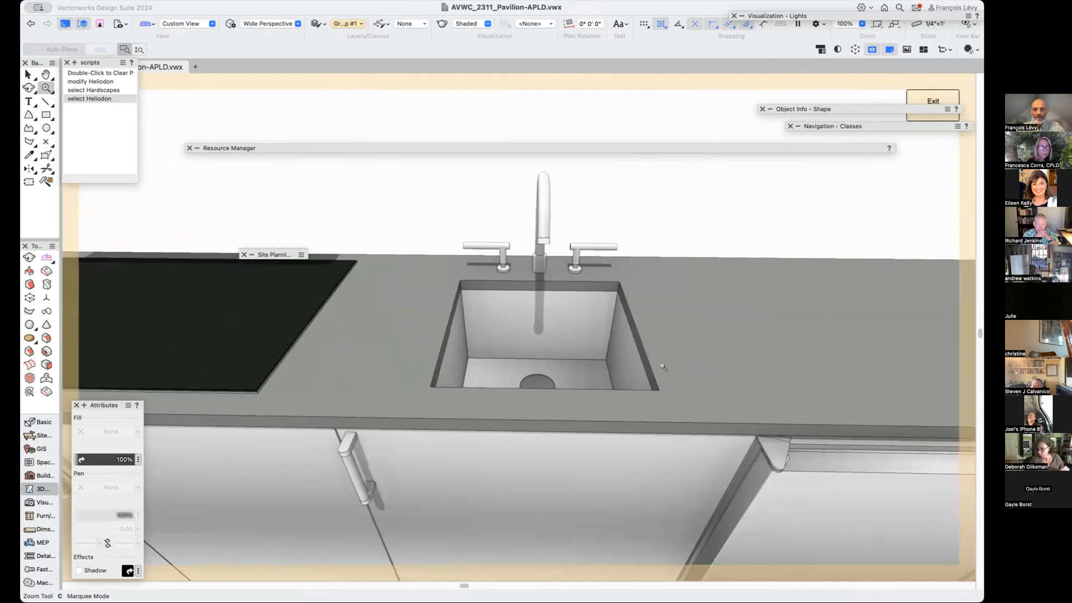
scroll(663, 367, "down", 3)
scroll(663, 367, "down", 3)
key("x")
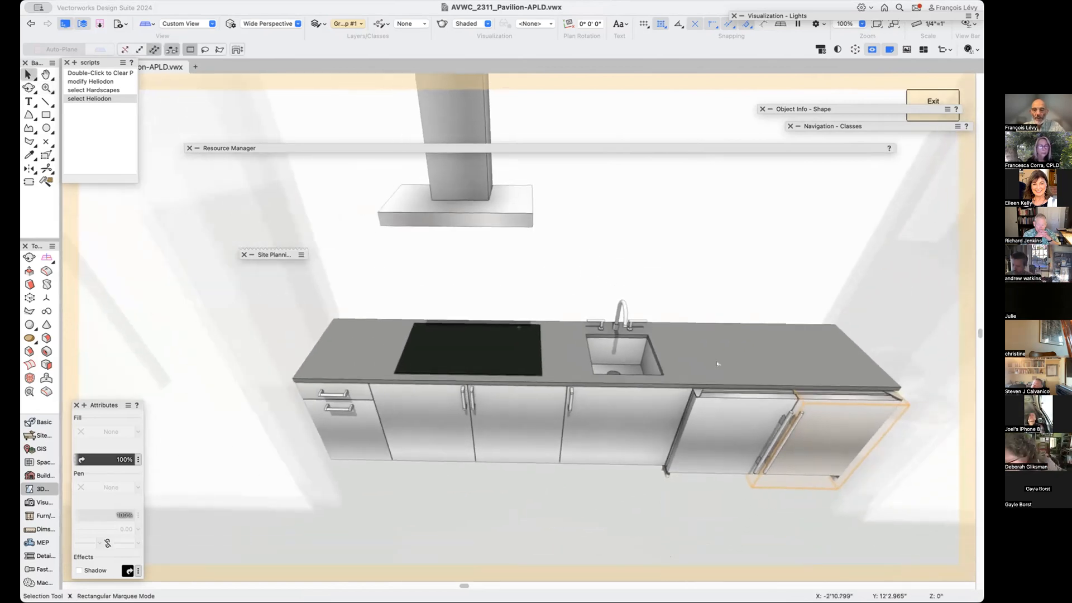
Try deleting the cooktop to expose the cutout in the countertop, and undo the deletion.
left_click(717, 361)
left_click(716, 357)
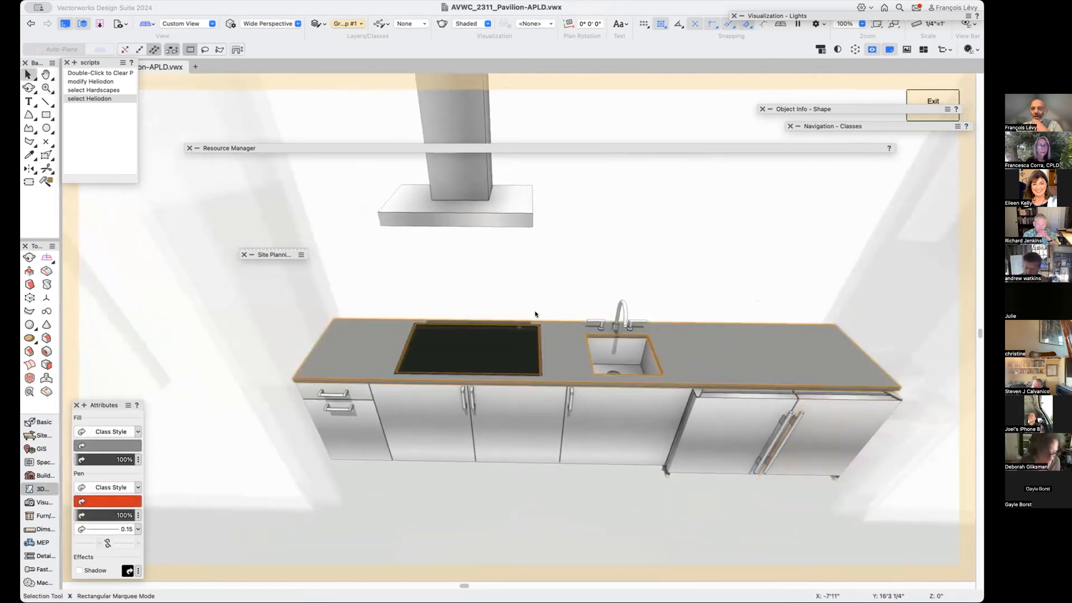
left_click(522, 331)
key("Delete")
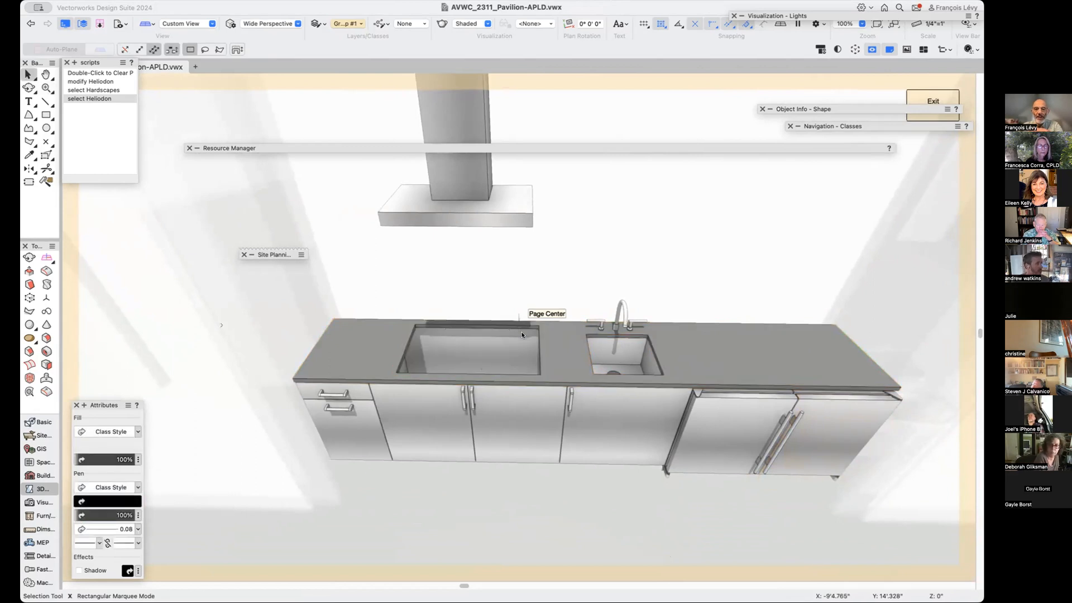
key("super+z")
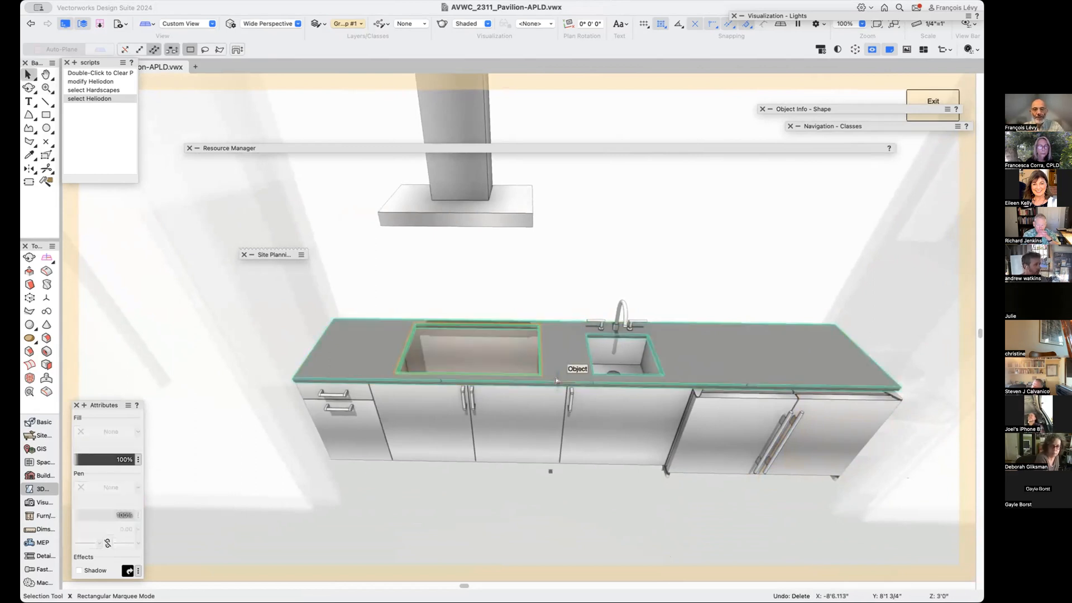
Select the base cabinet under the sink, and review its hardware settings without changing them.
left_click(646, 371)
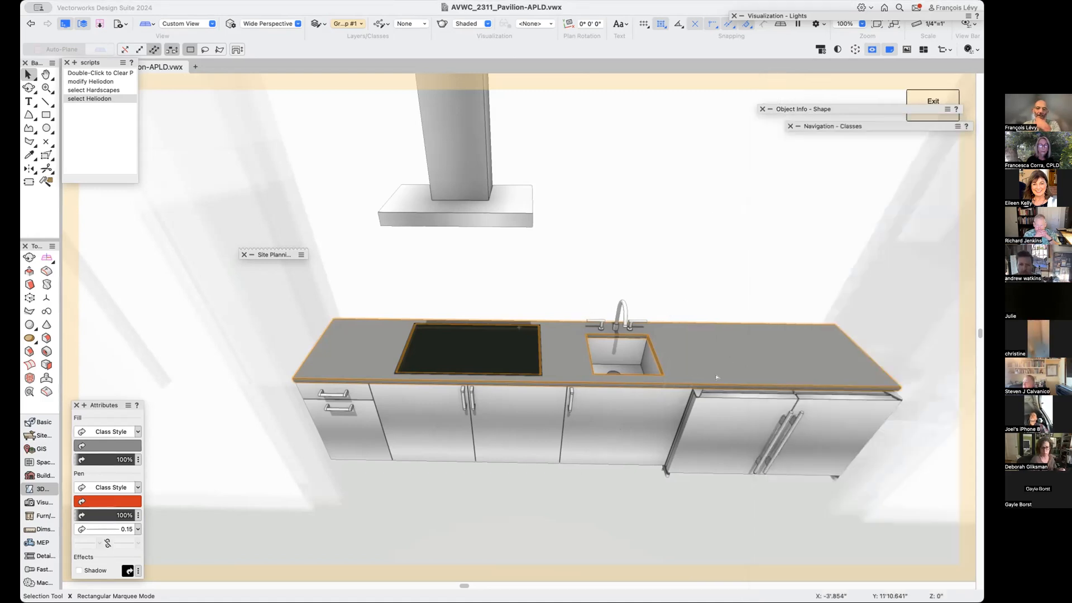
mouse_move(882, 130)
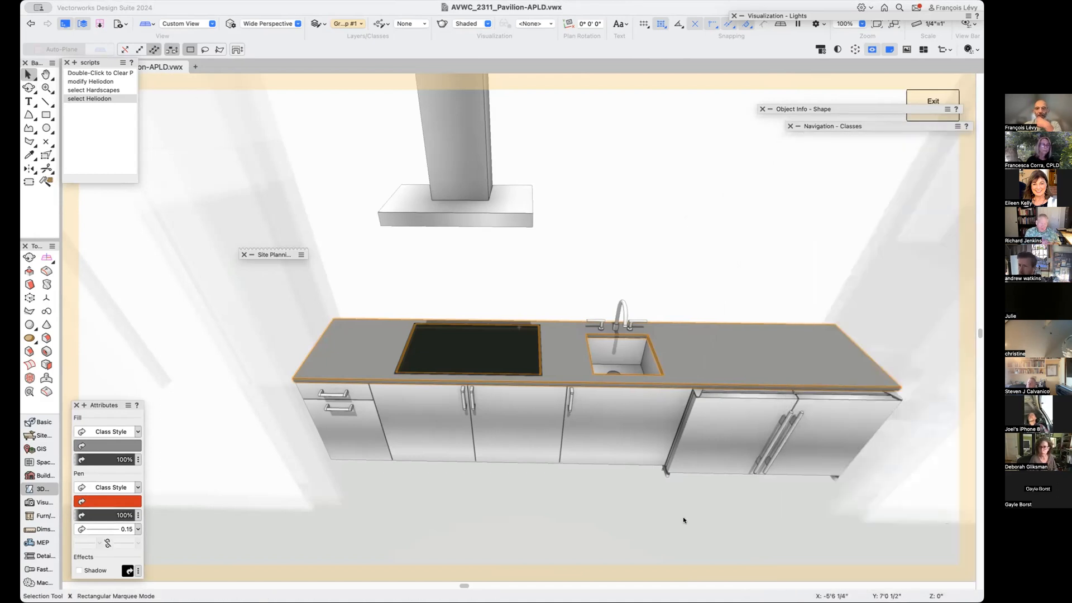
left_click(682, 493)
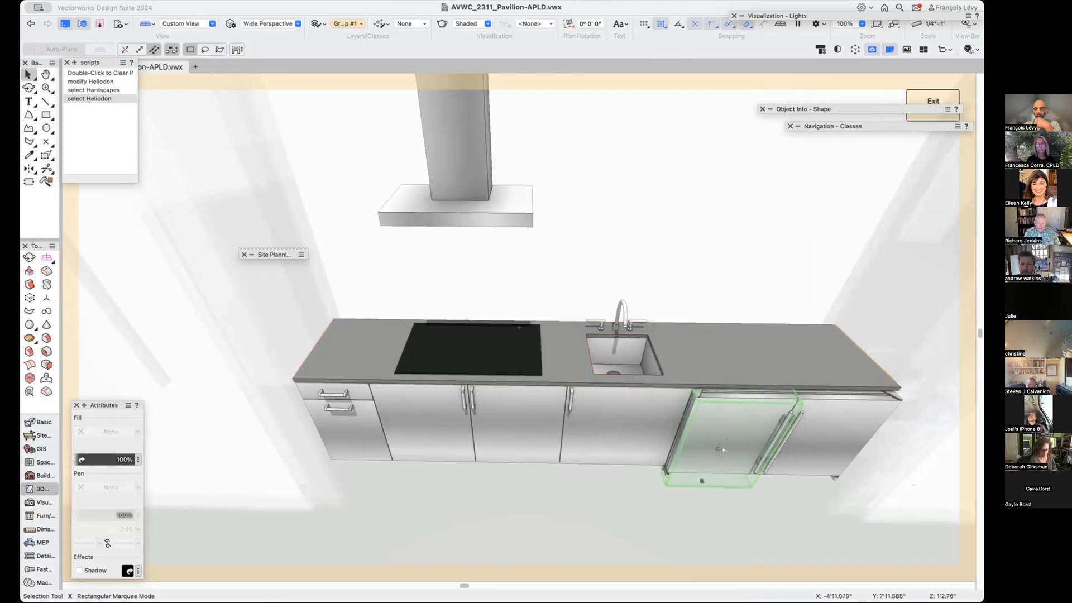
left_click(634, 432)
mouse_move(829, 111)
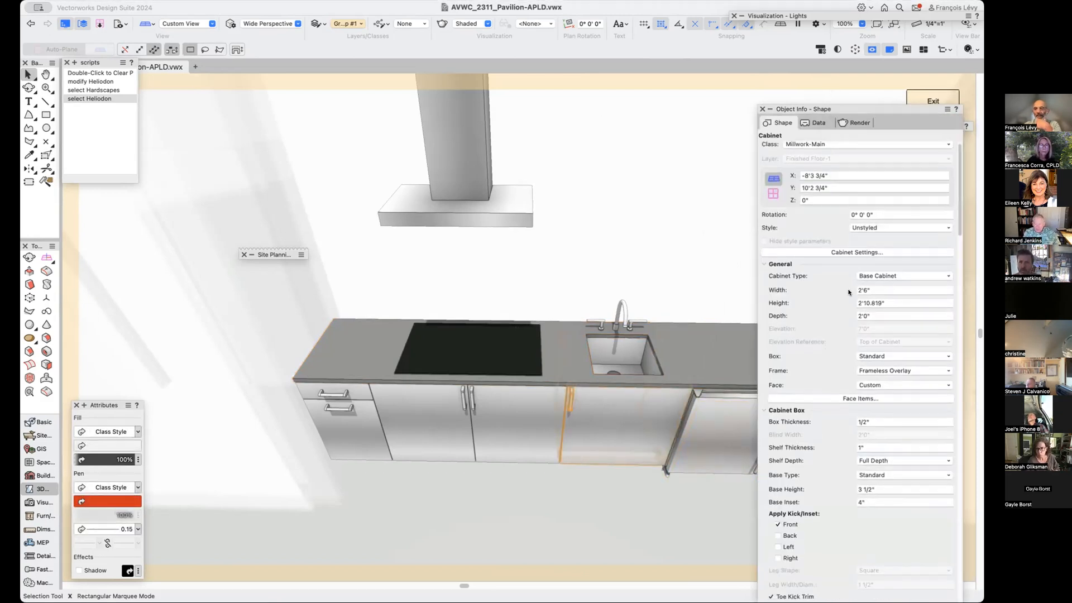
left_click(853, 258)
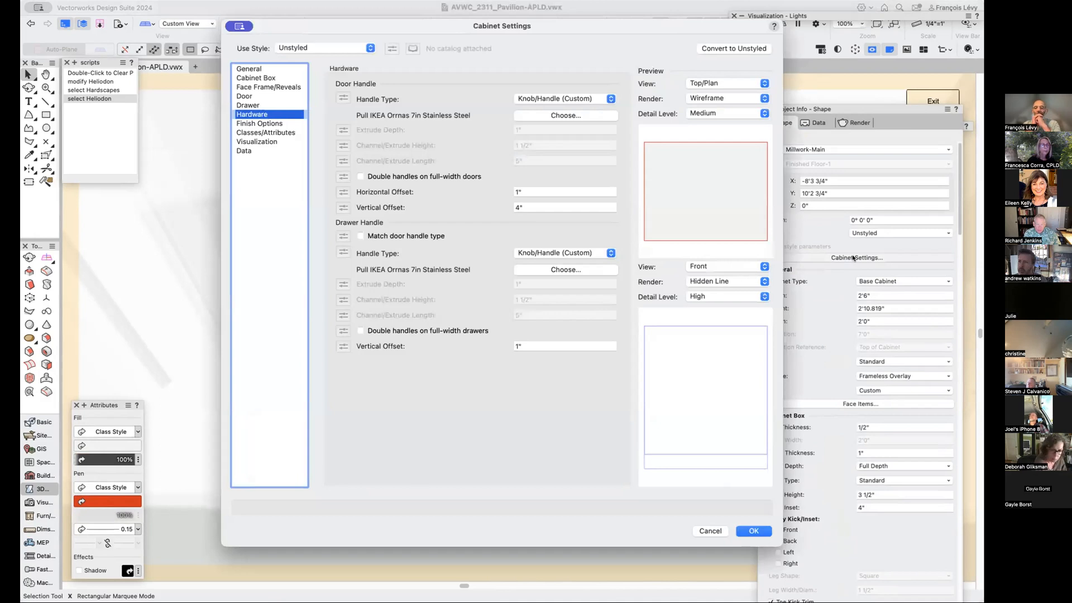
left_click(709, 531)
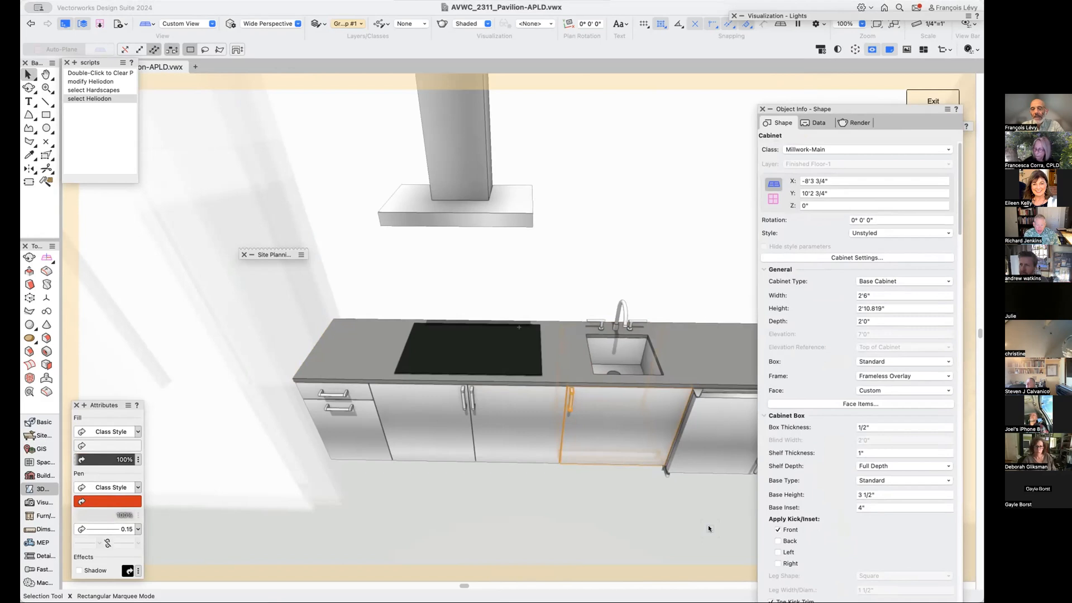
Select the galley countertop to check its floor properties, and view the counter run in Top/Plan.
left_click(681, 353)
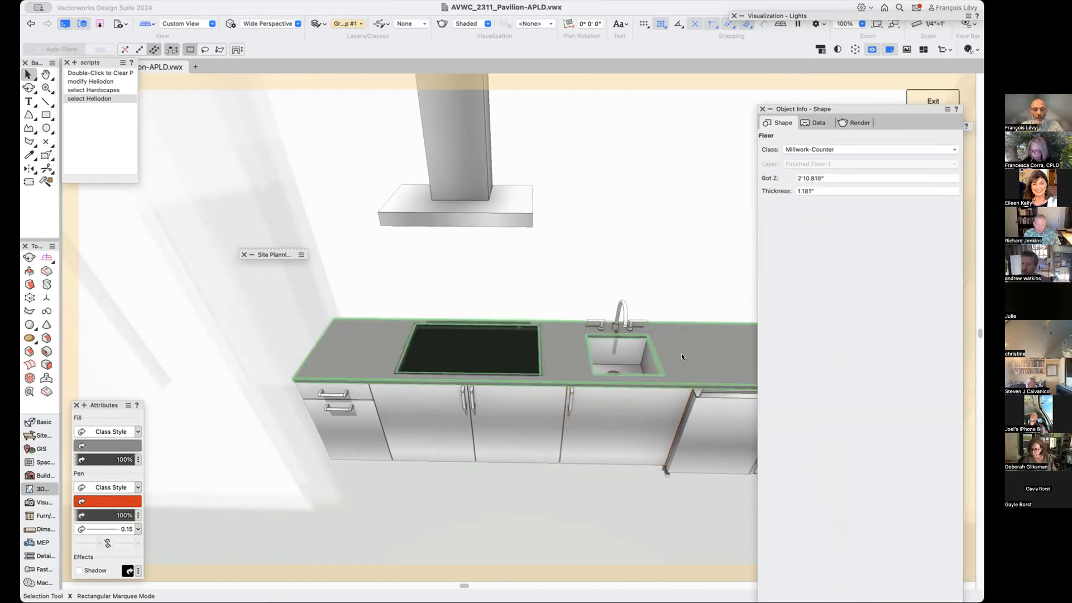
key("F5")
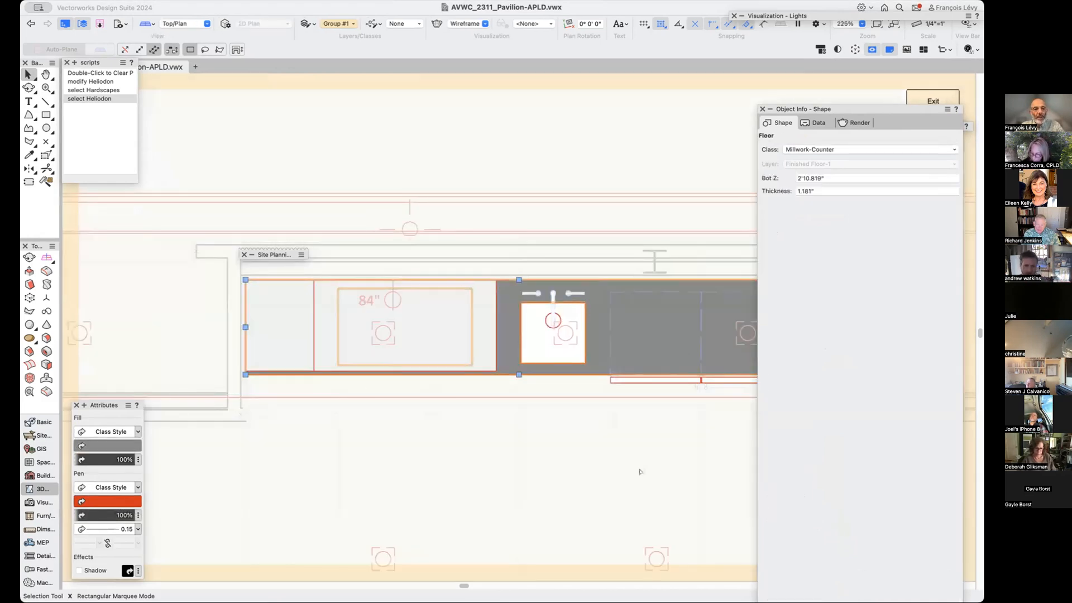
left_click(458, 338)
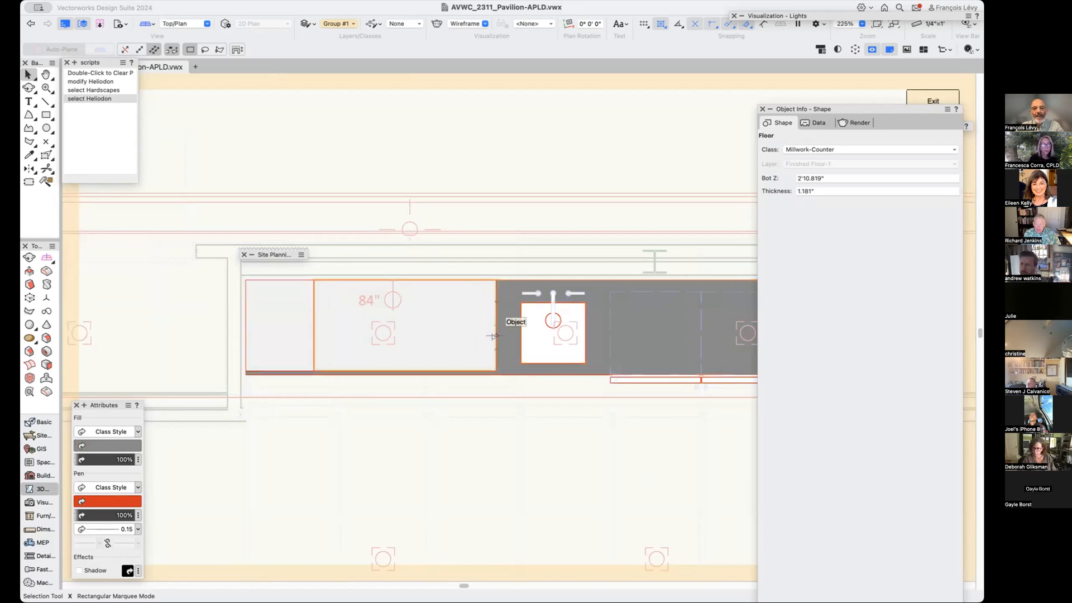
left_click(459, 442)
scroll(459, 442, "right", 3)
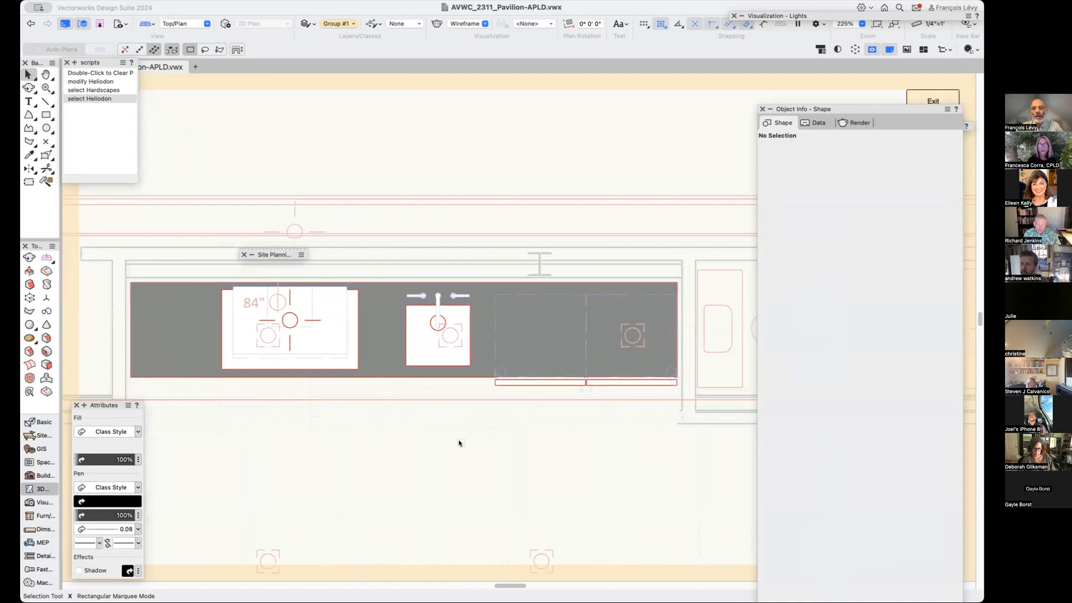
Try moving the countertop off the cabinets in plan, undoing the move, and check the Blanco stainless 18x19 sink symbol.
left_click_drag(522, 316, 486, 484)
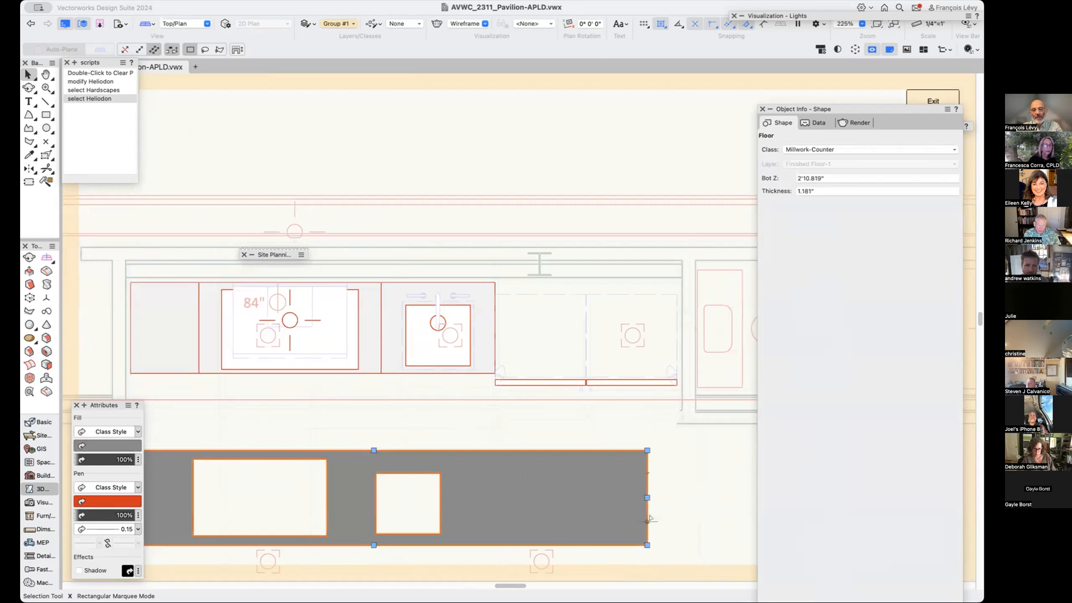
key("ctrl+z")
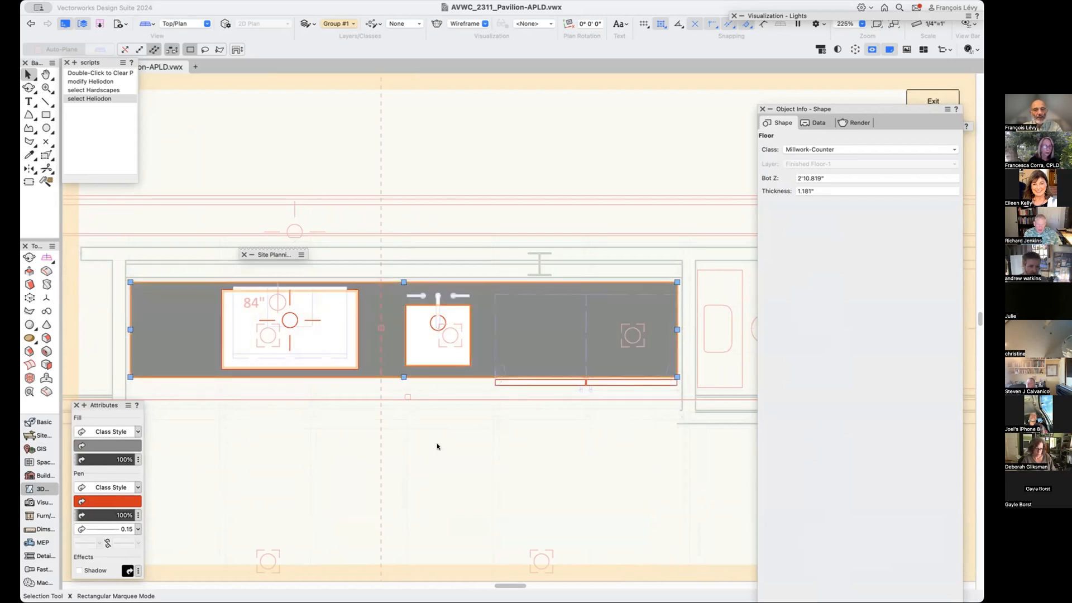
left_click(426, 298)
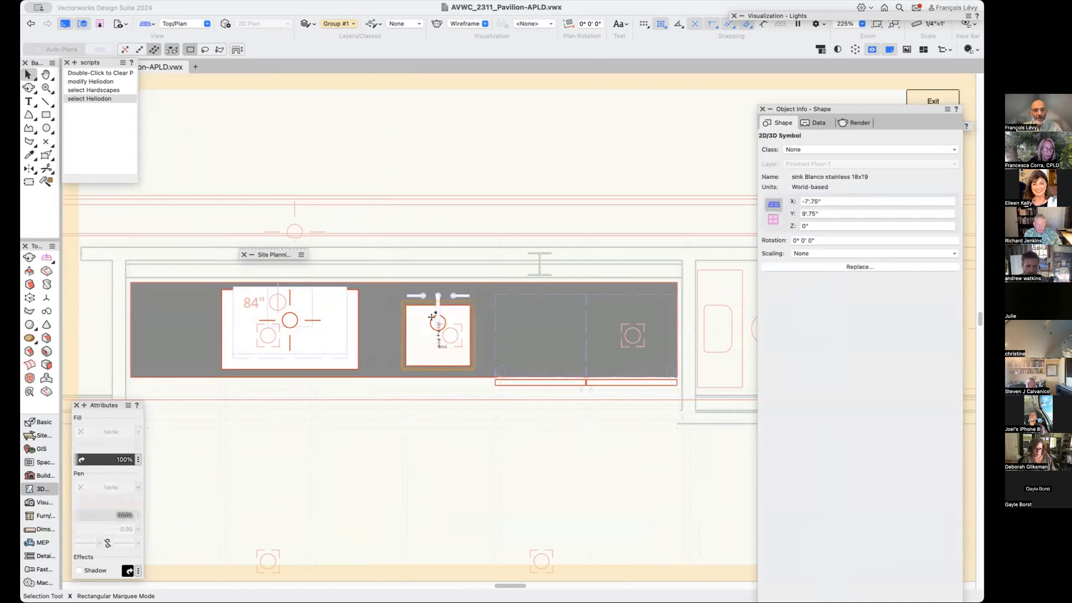
left_click(424, 298, "shift")
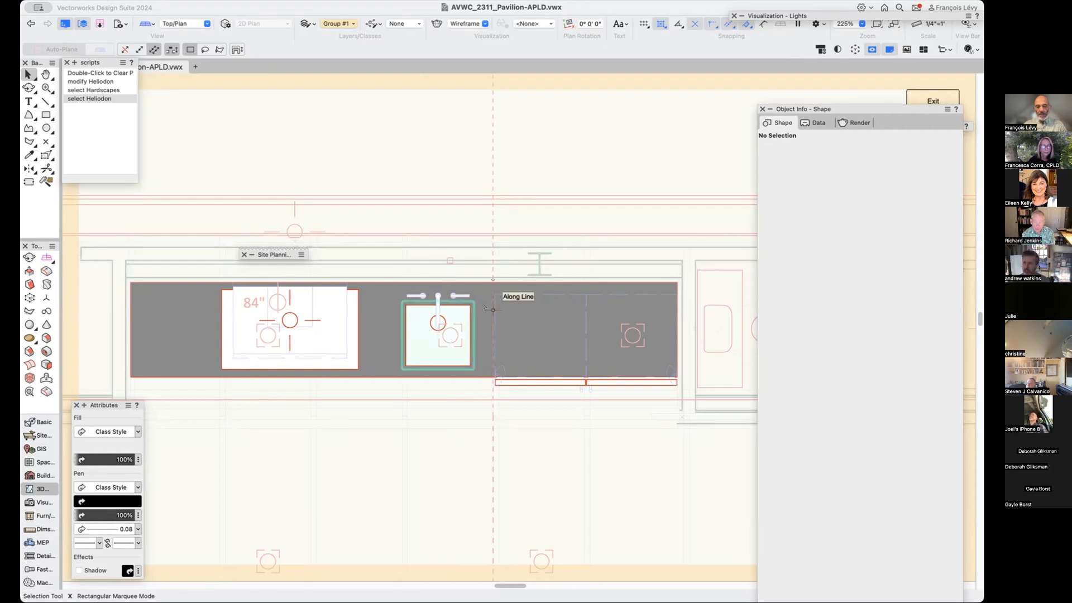
Look at the kitchen counter in front view and recall the saved view 08 galley.
key("KP_1")
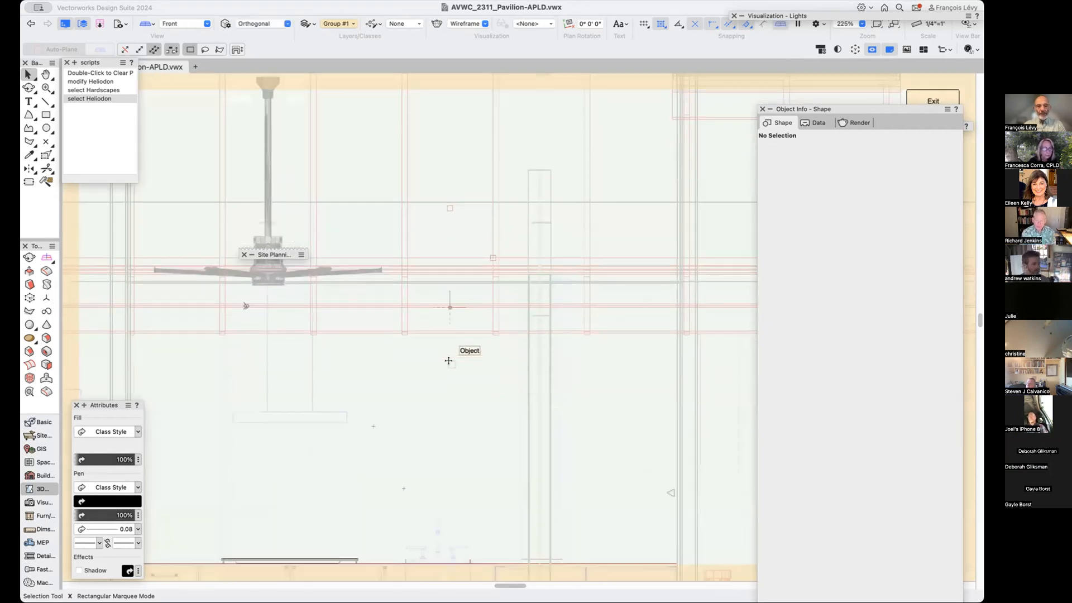
scroll(448, 361, "down", 5)
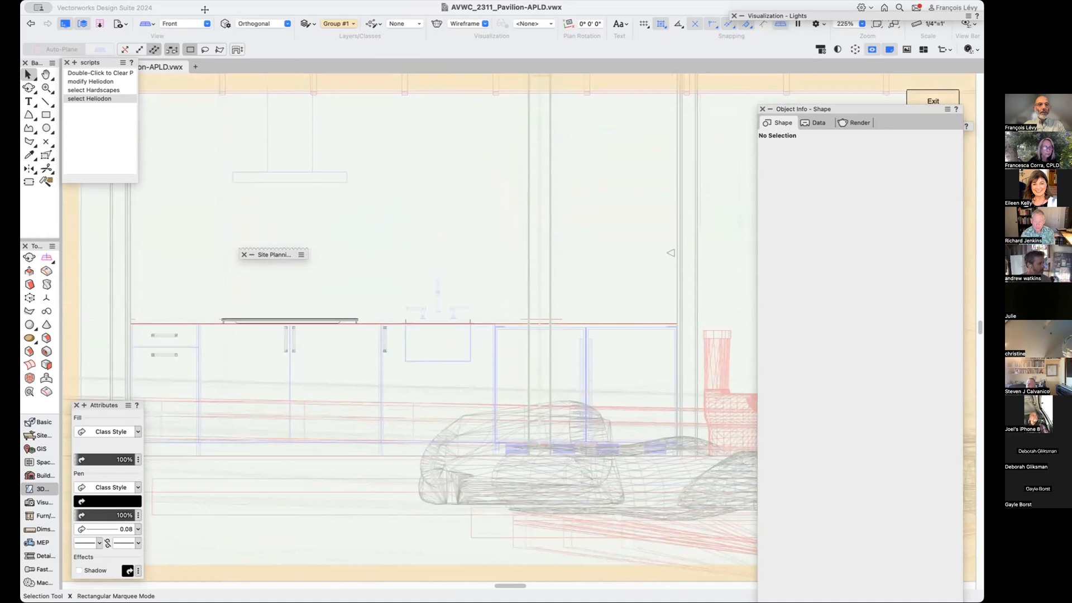
left_click(119, 23)
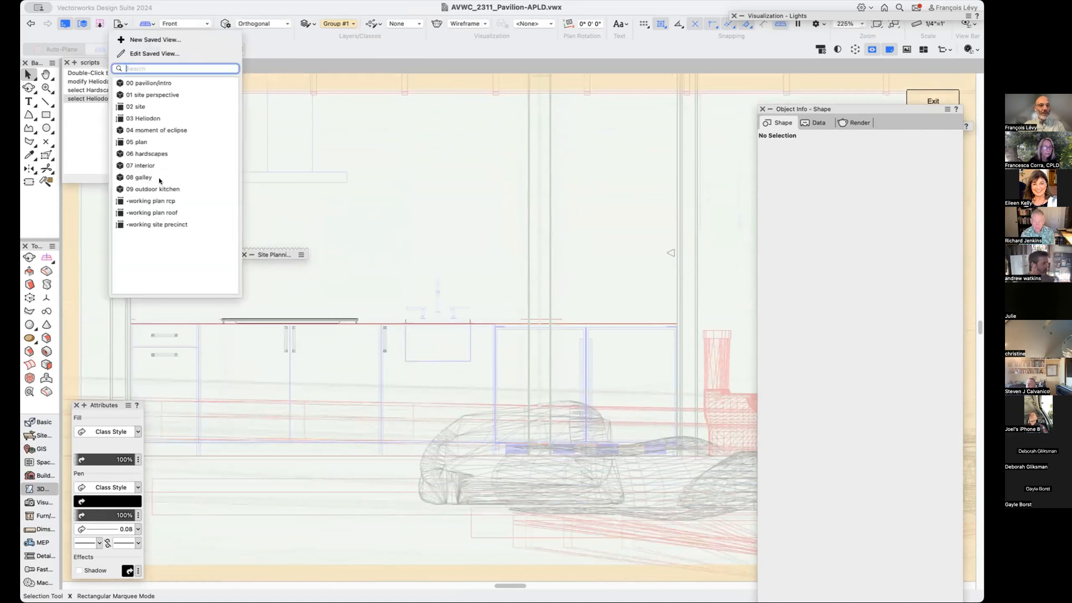
left_click(151, 177)
Select the base cabinet under the sink and open its Cabinet Settings.
left_click(437, 431)
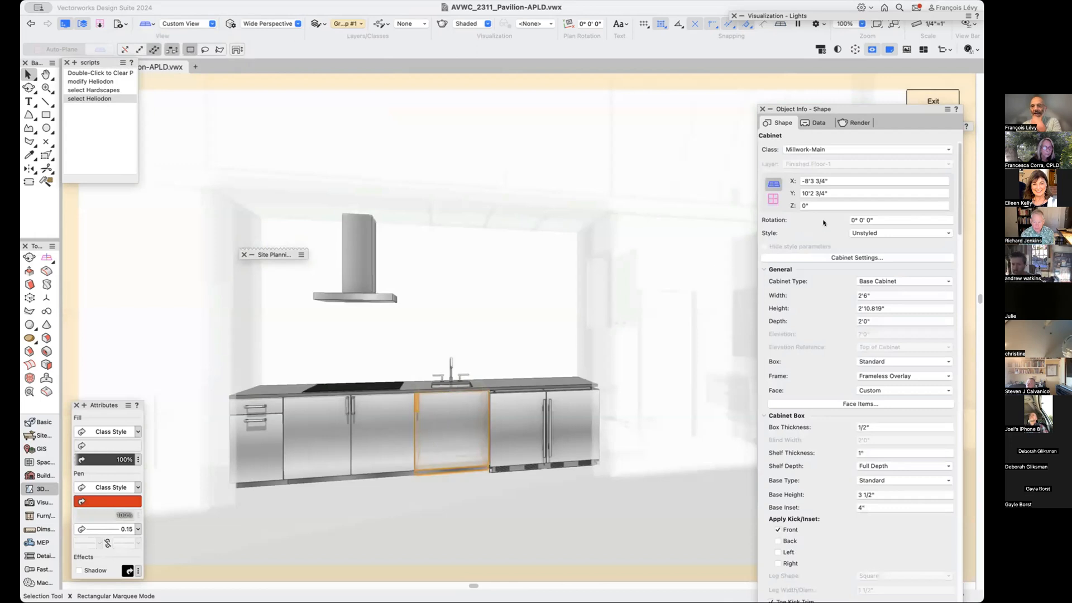
double_click(450, 413)
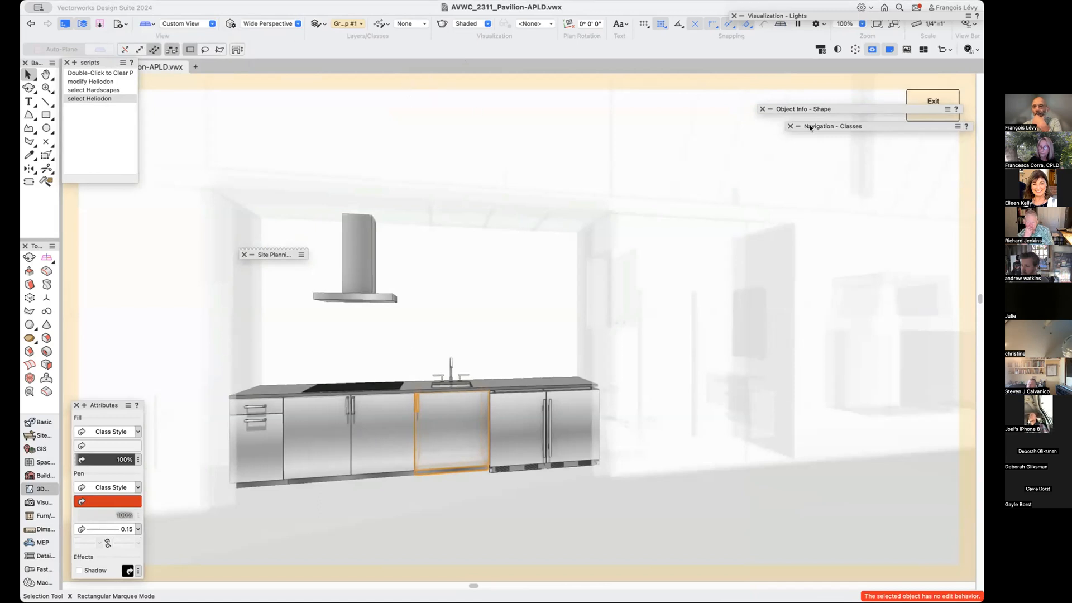
mouse_move(811, 109)
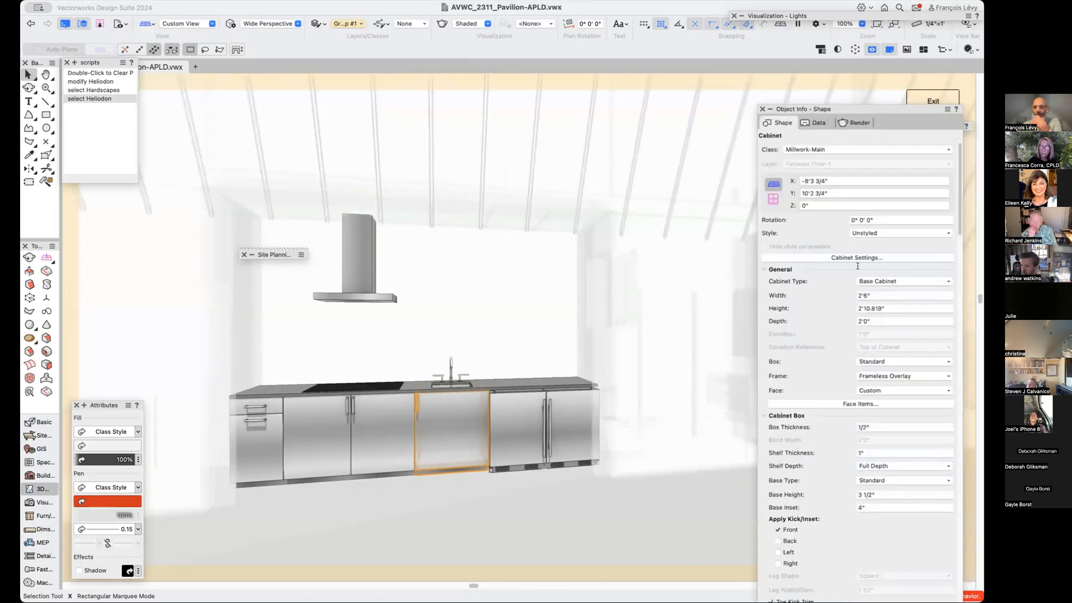
left_click(852, 258)
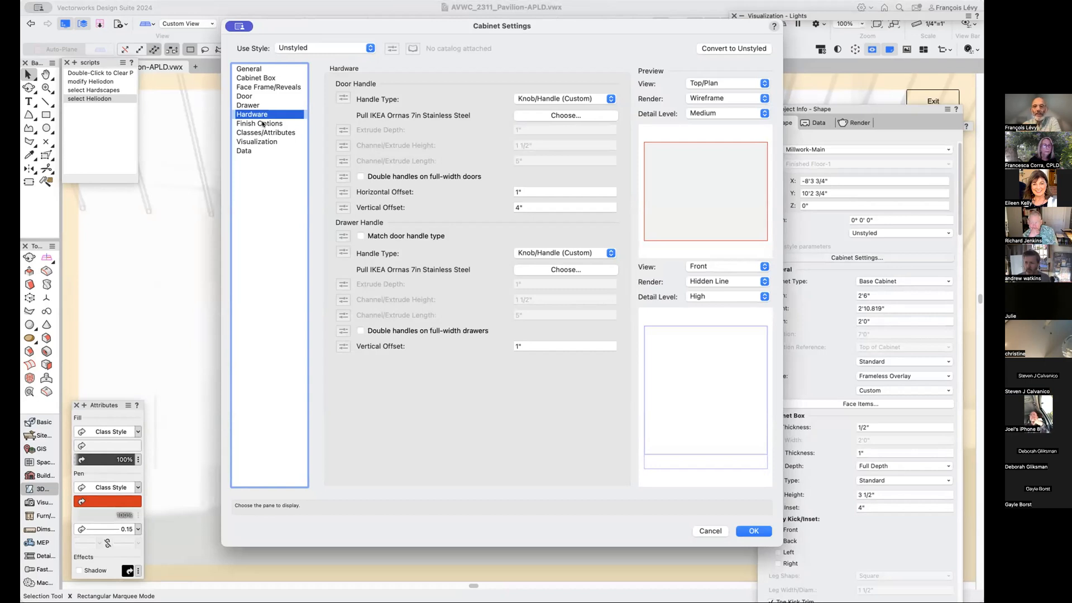
Review the cabinet's setting categories and the available cabinet types, keeping Base Cabinet.
left_click(270, 67)
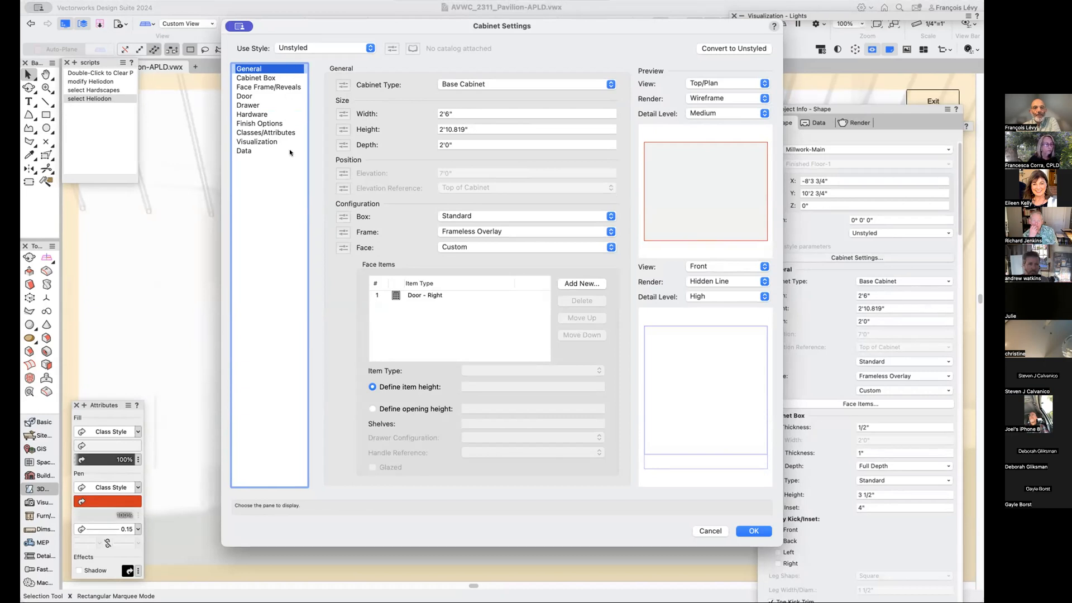
left_click(282, 78)
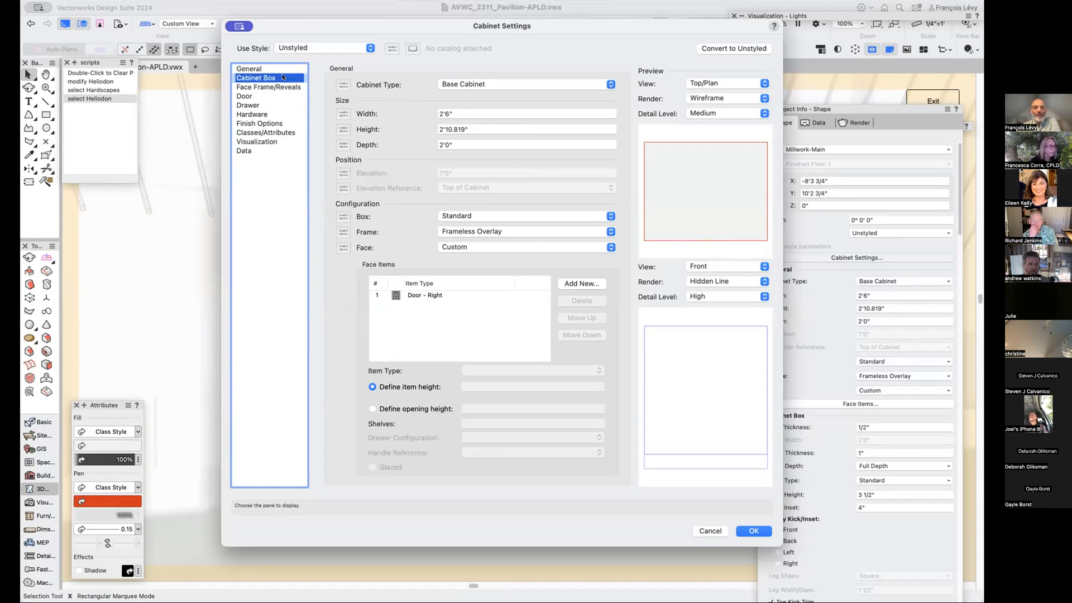
left_click(279, 87)
left_click(273, 68)
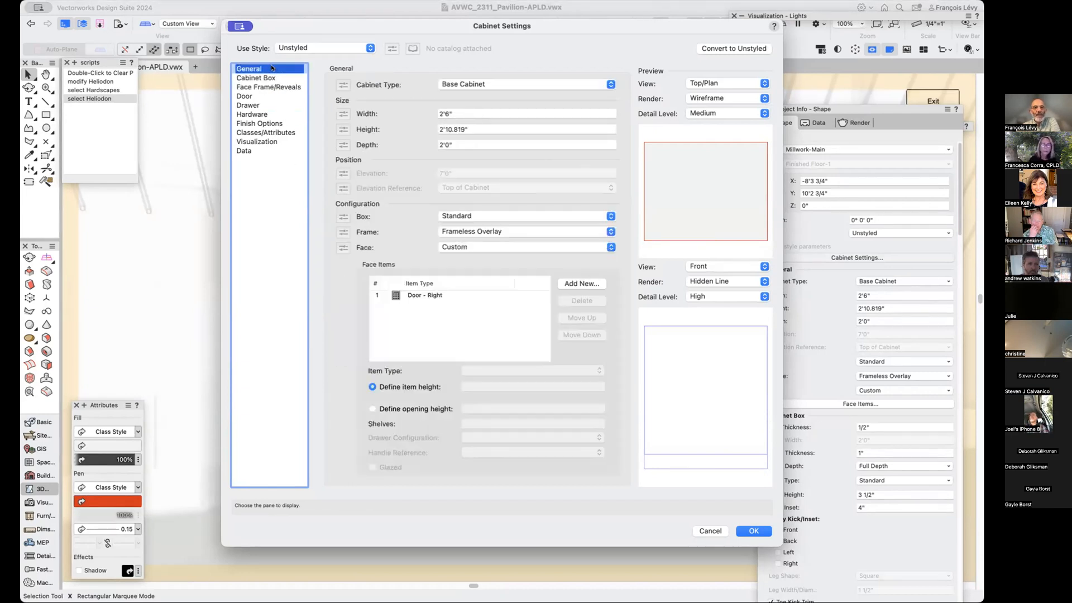
left_click(477, 84)
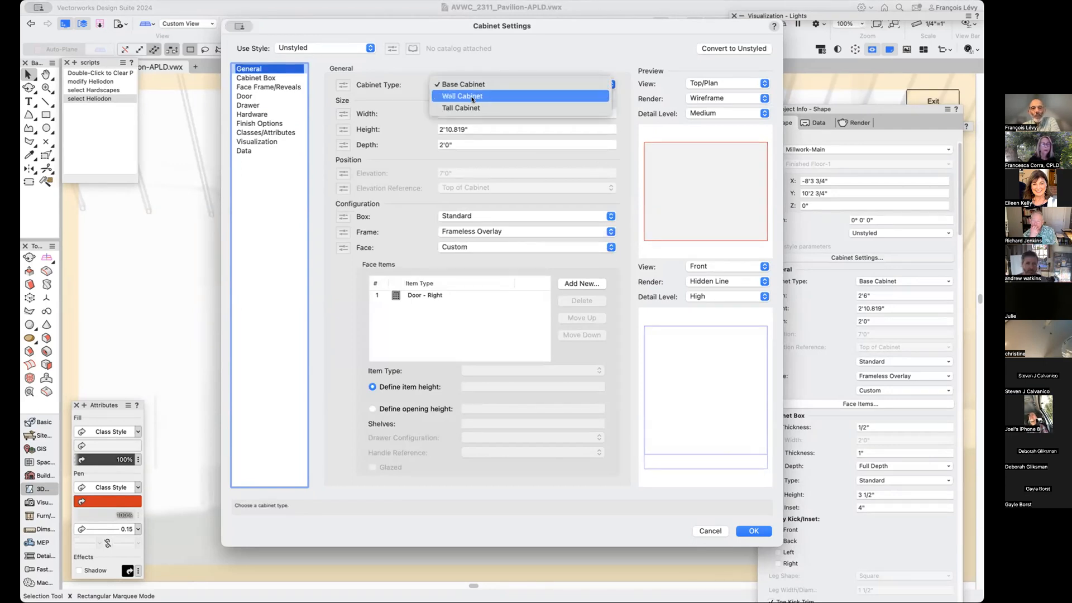
left_click(498, 58)
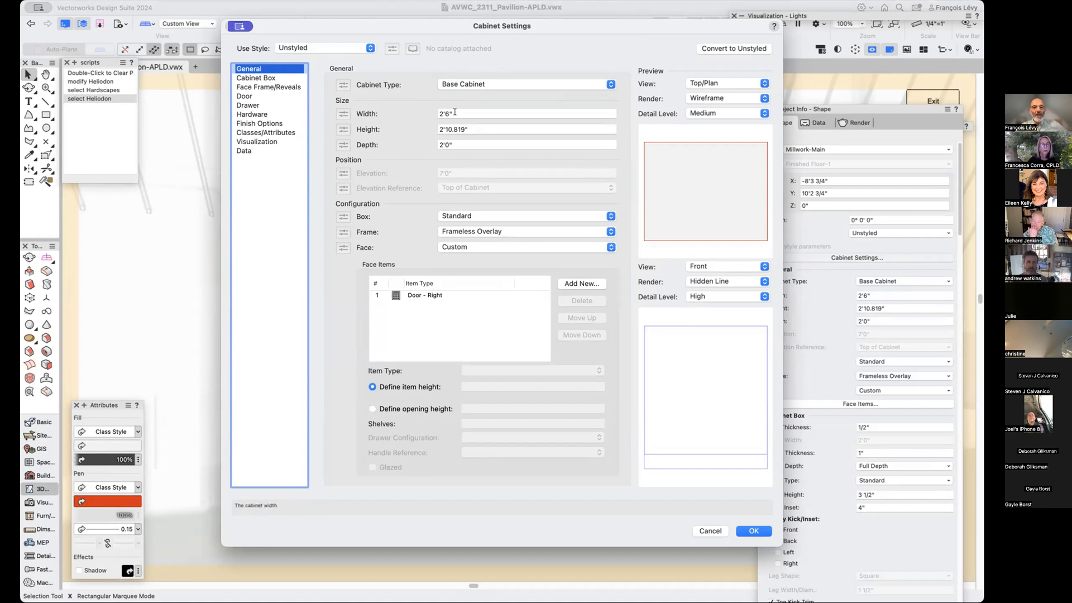
Set the cabinet height to 36-3cm, deducting the countertop thickness.
left_click(486, 130)
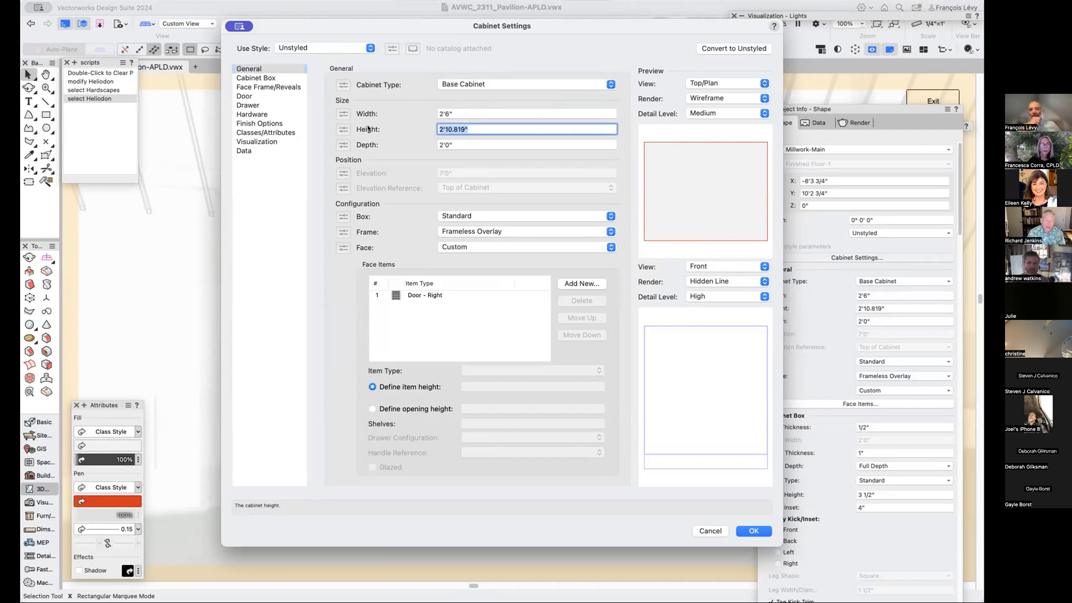
type("36")
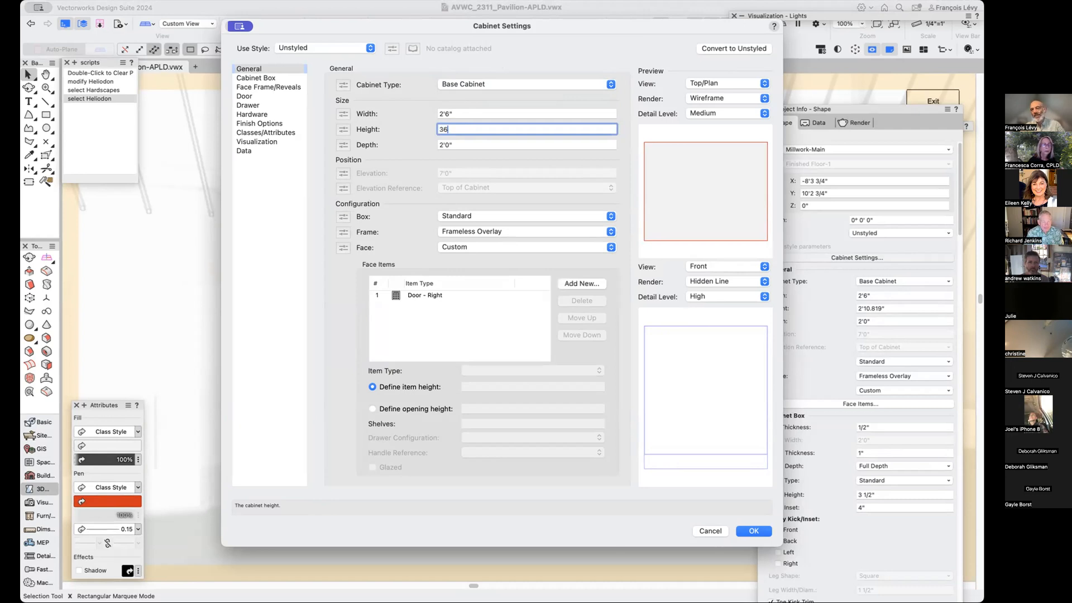
type("-3cm")
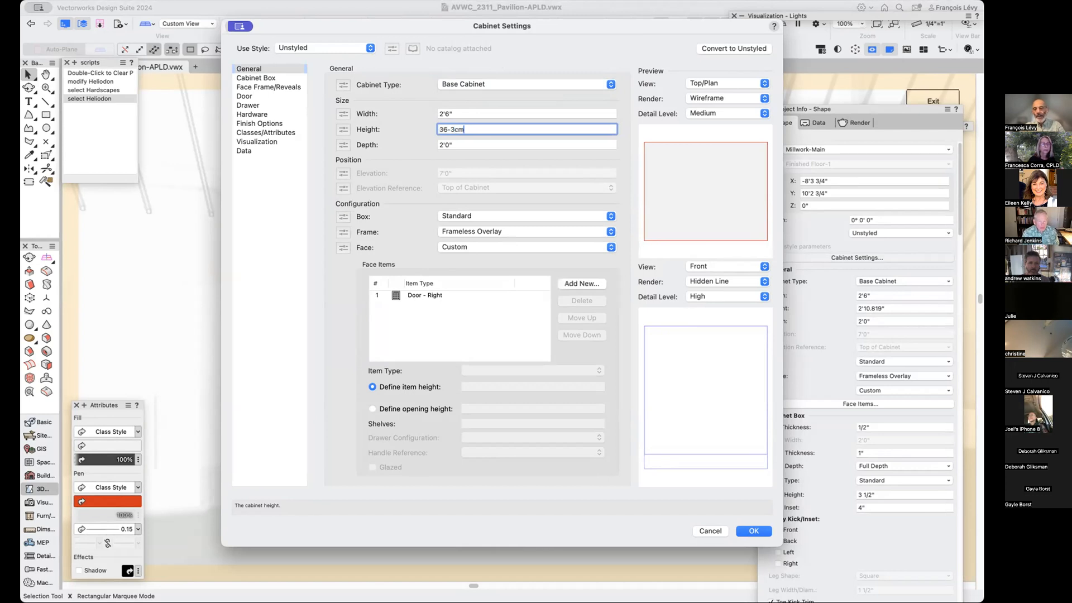
key("Tab")
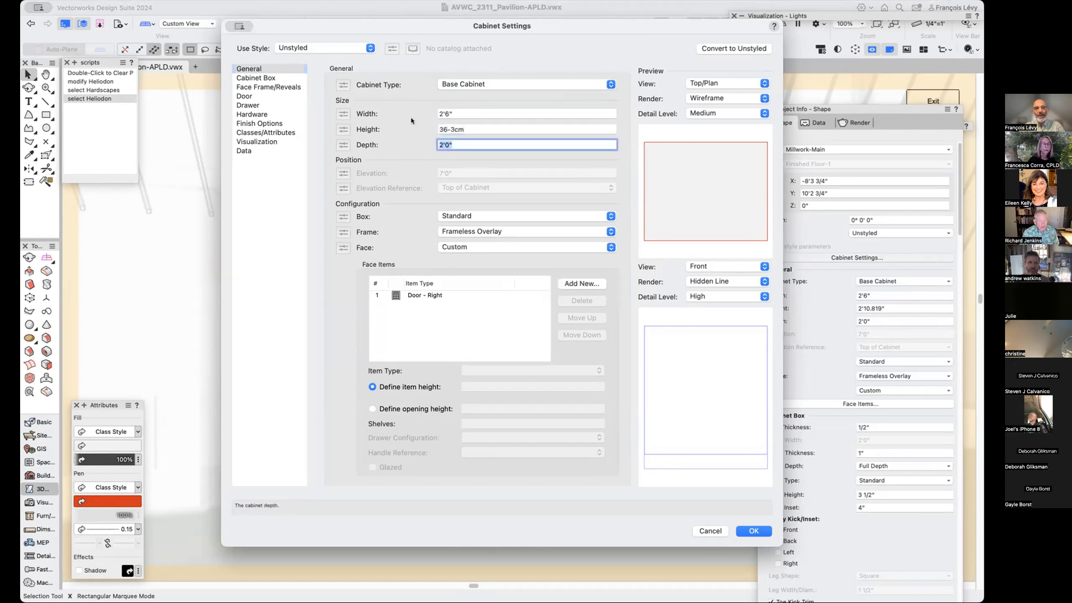
left_click(467, 128)
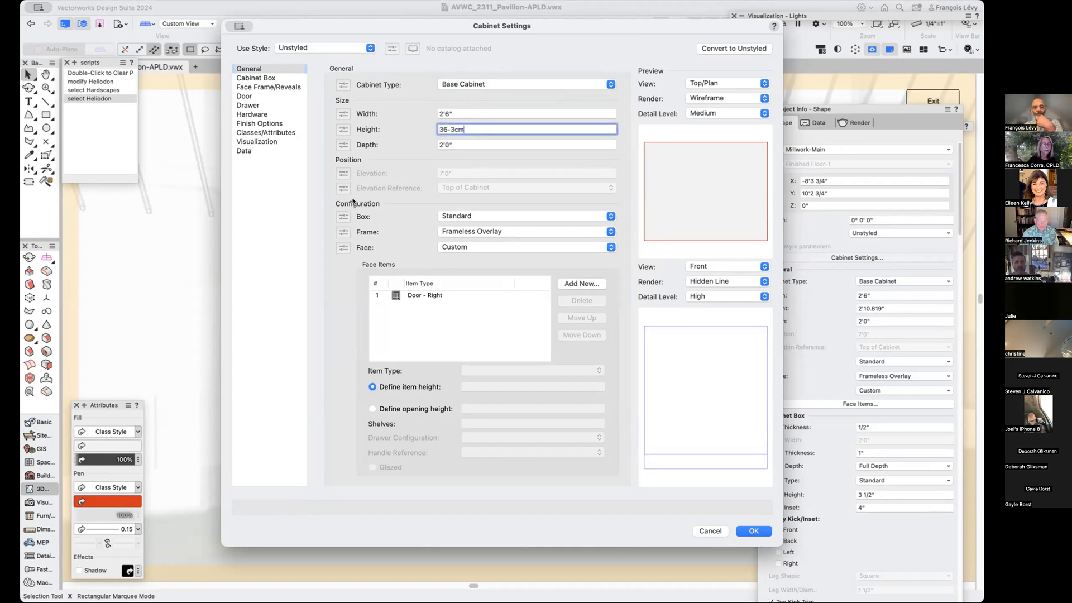
Examine the cabinet's box, frame and face configuration options, keeping Standard, Frameless Overlay and Custom.
left_click(479, 216)
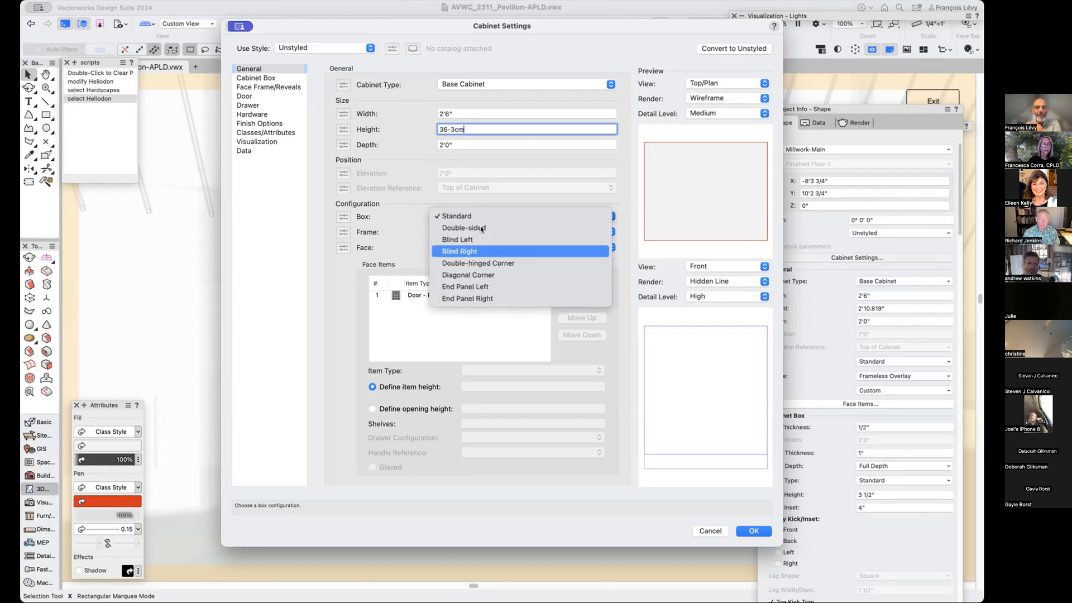
key("Escape")
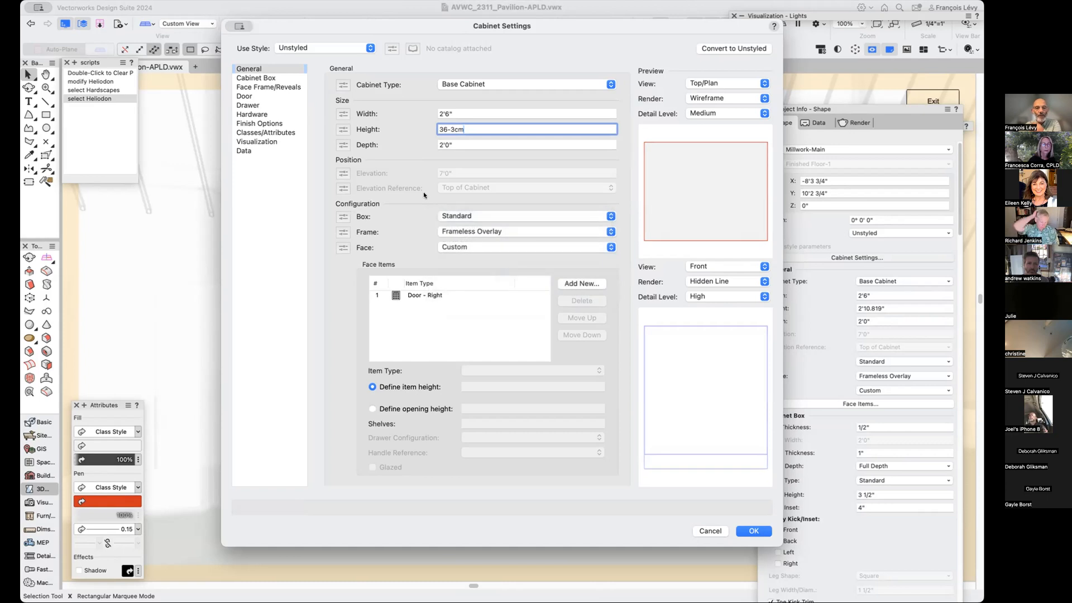
left_click(469, 235)
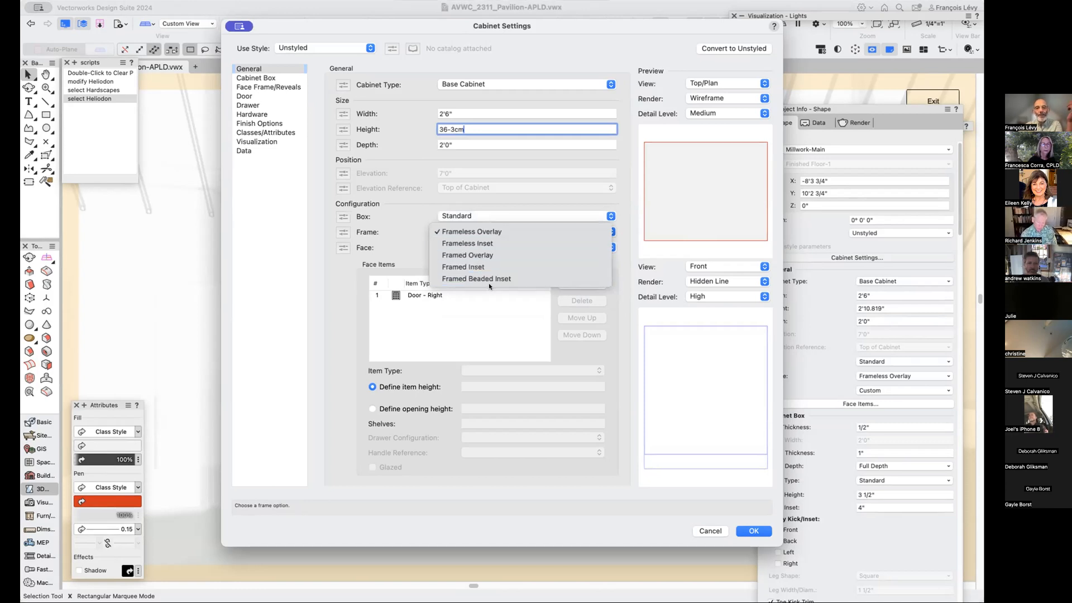
left_click(409, 236)
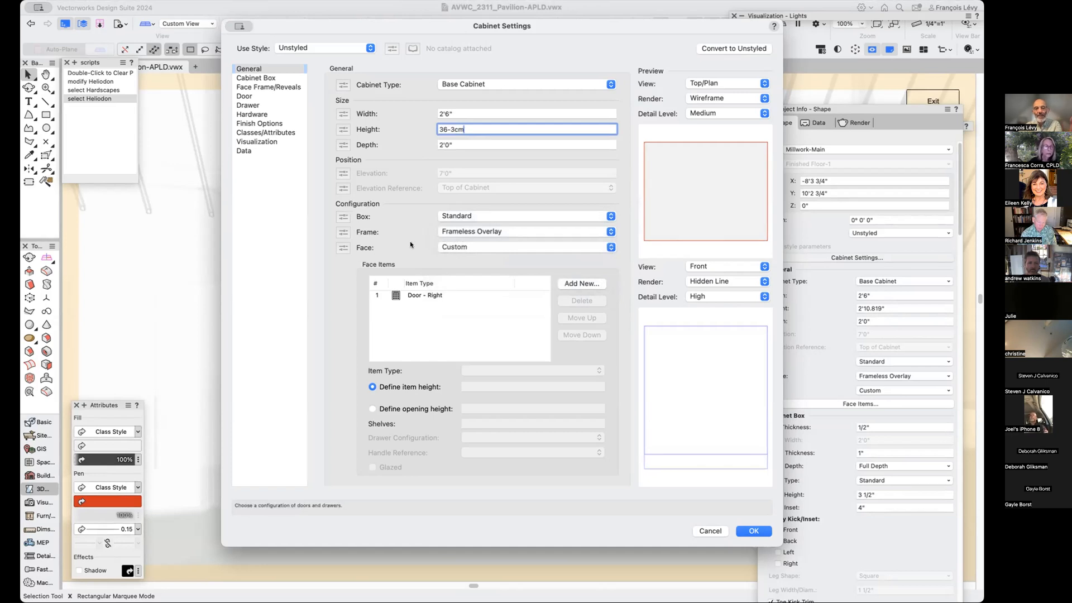
left_click(454, 247)
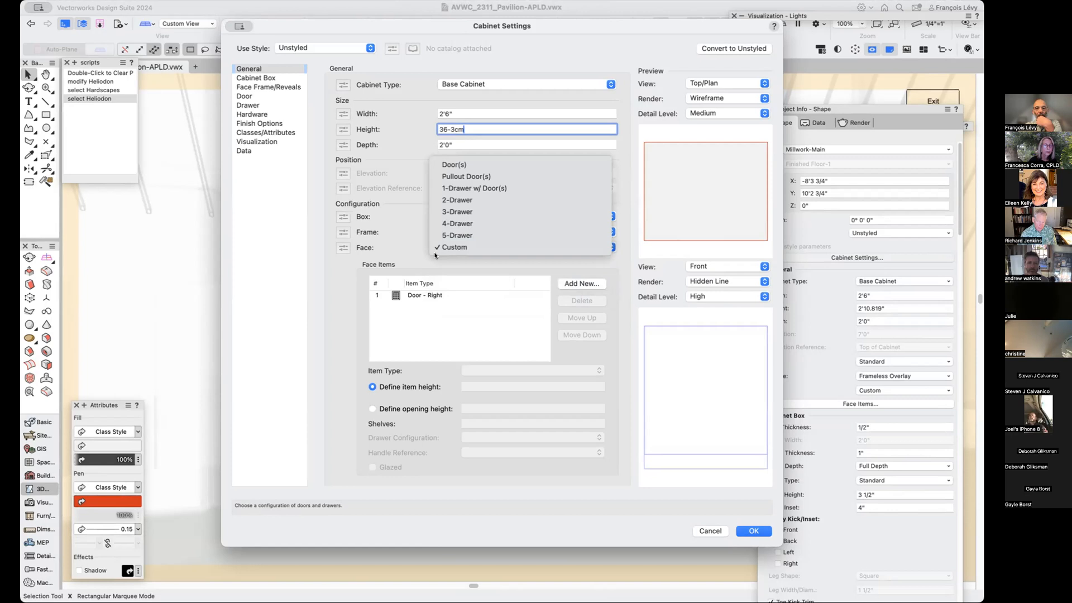
left_click(442, 249)
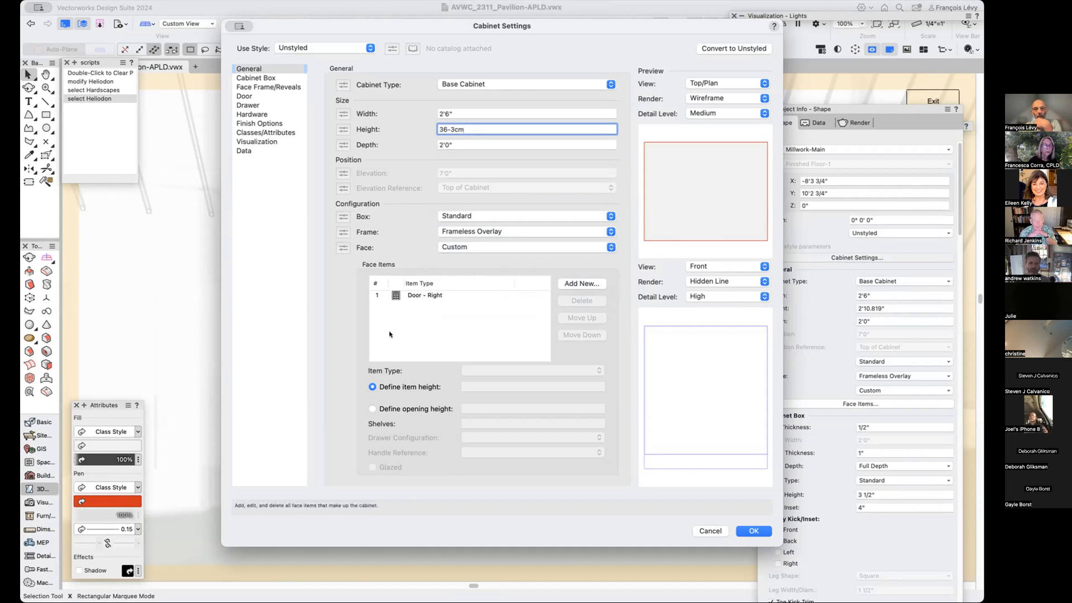
Add a new face item to the cabinet and place it above the right-hand door as item 1.
left_click(582, 283)
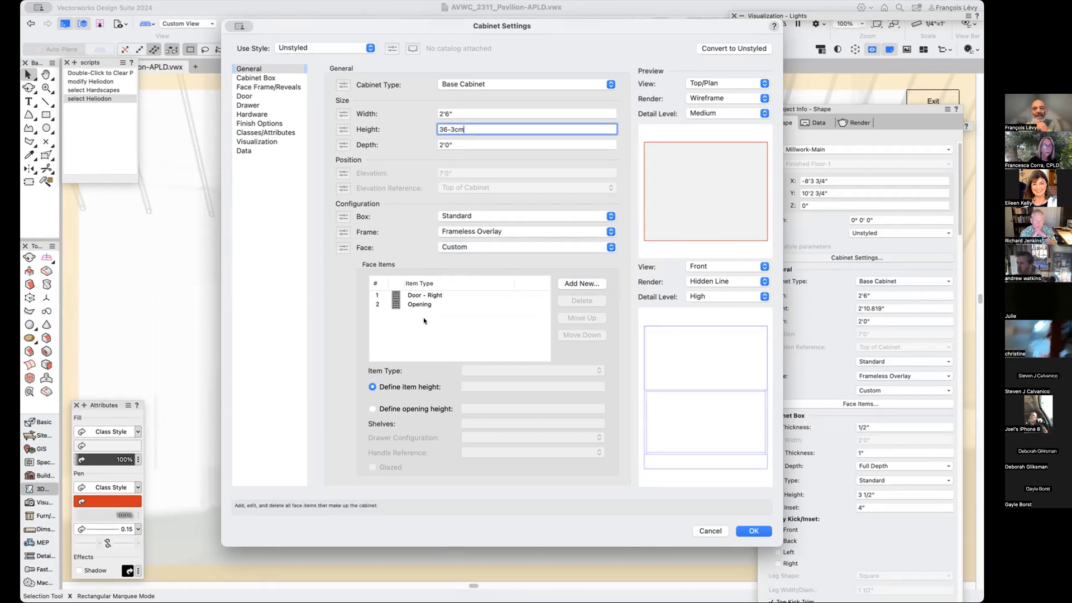
left_click(377, 302)
left_click_drag(378, 303, 379, 300)
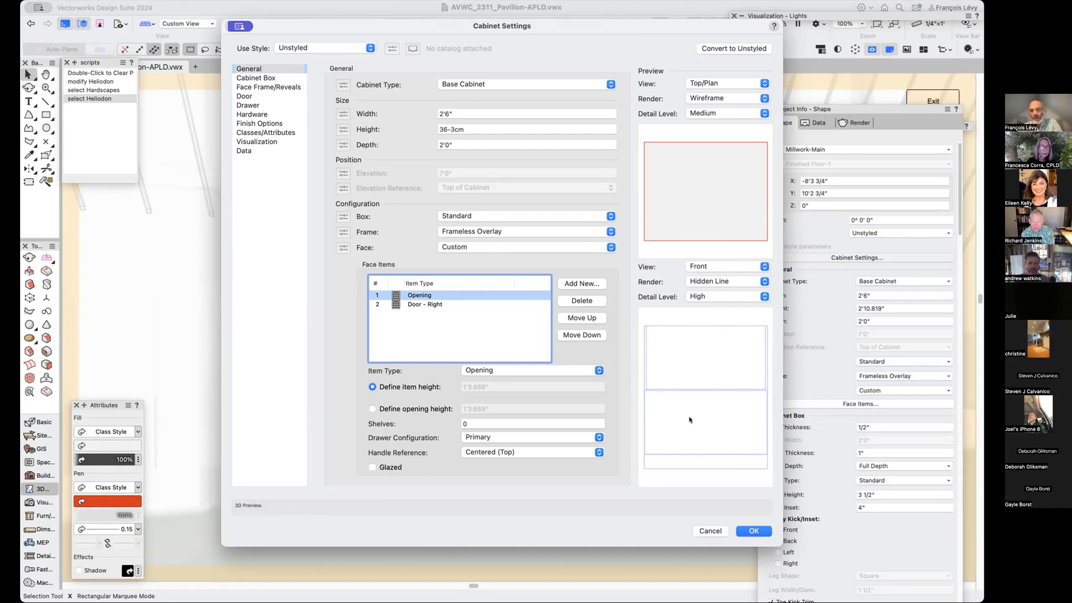
Set the item height of the cabinet's upper opening to 6".
left_click(396, 296)
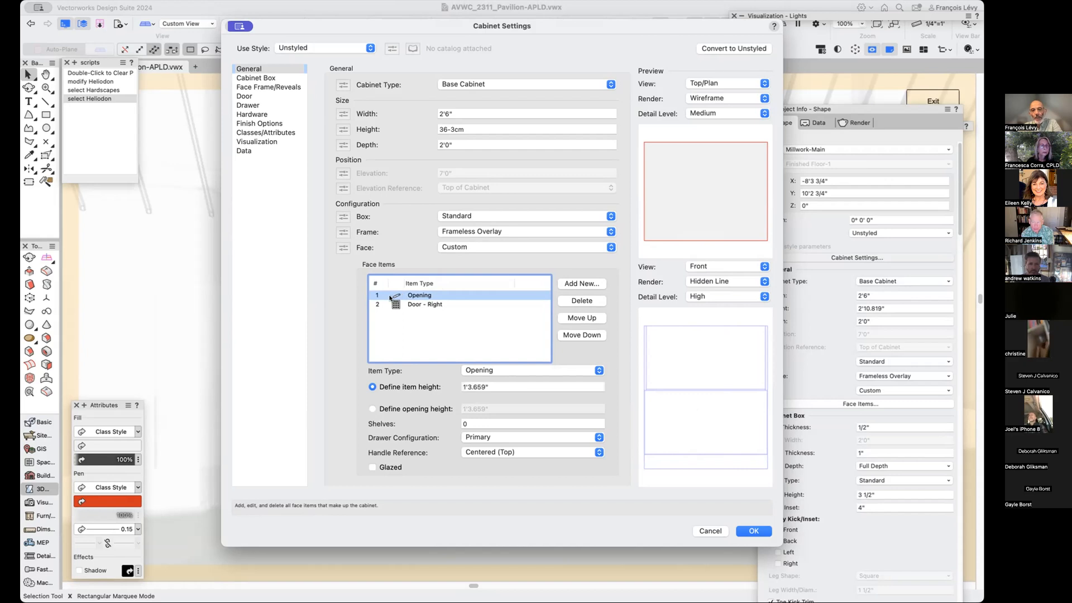
left_click(491, 387)
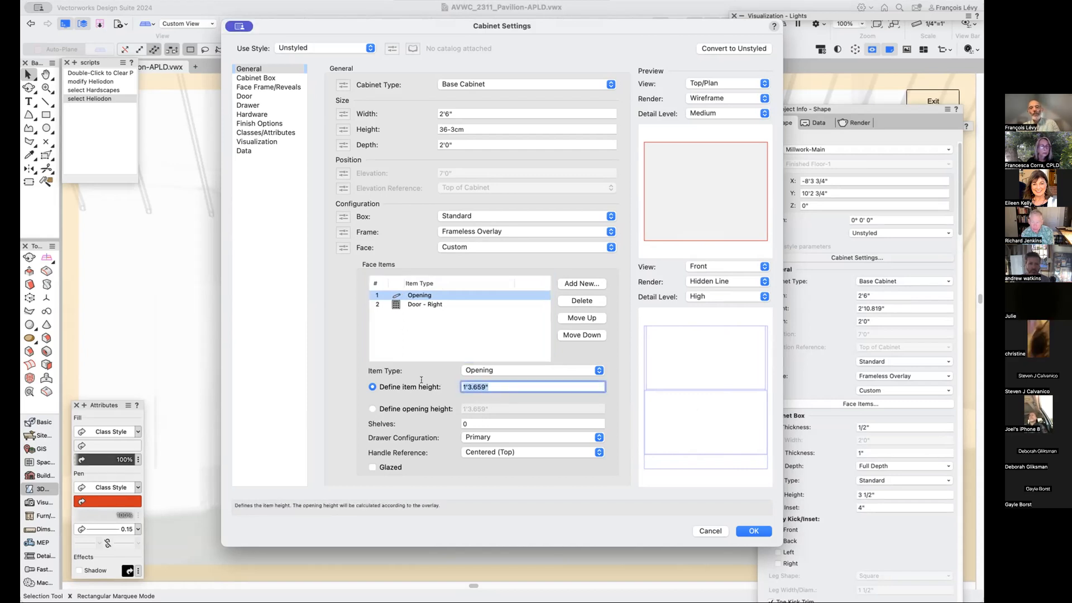
type("6")
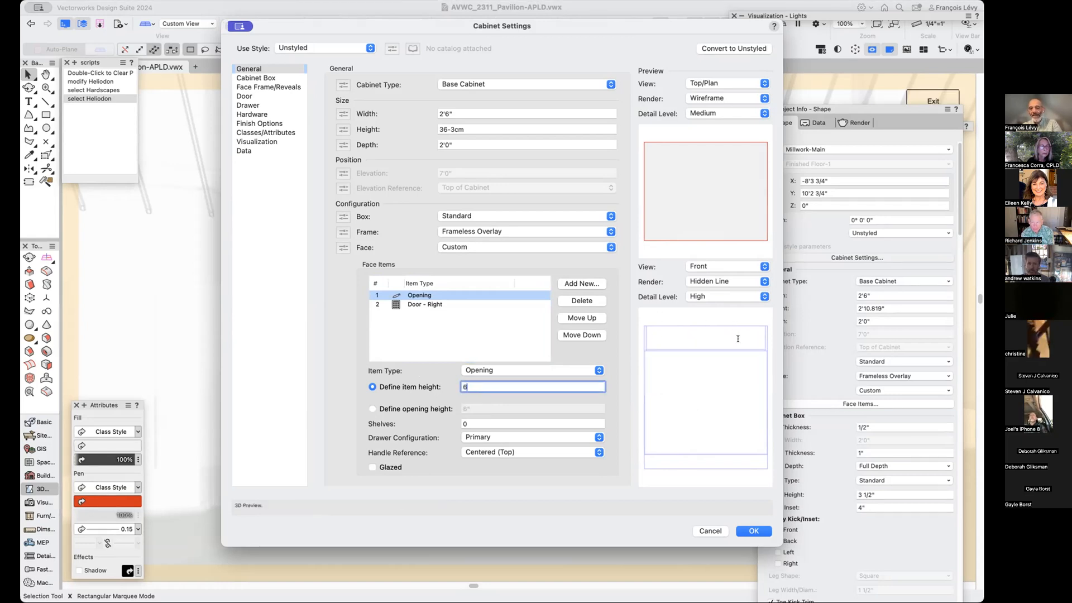
Change the upper face item's type from Opening to Drawer.
left_click(448, 304)
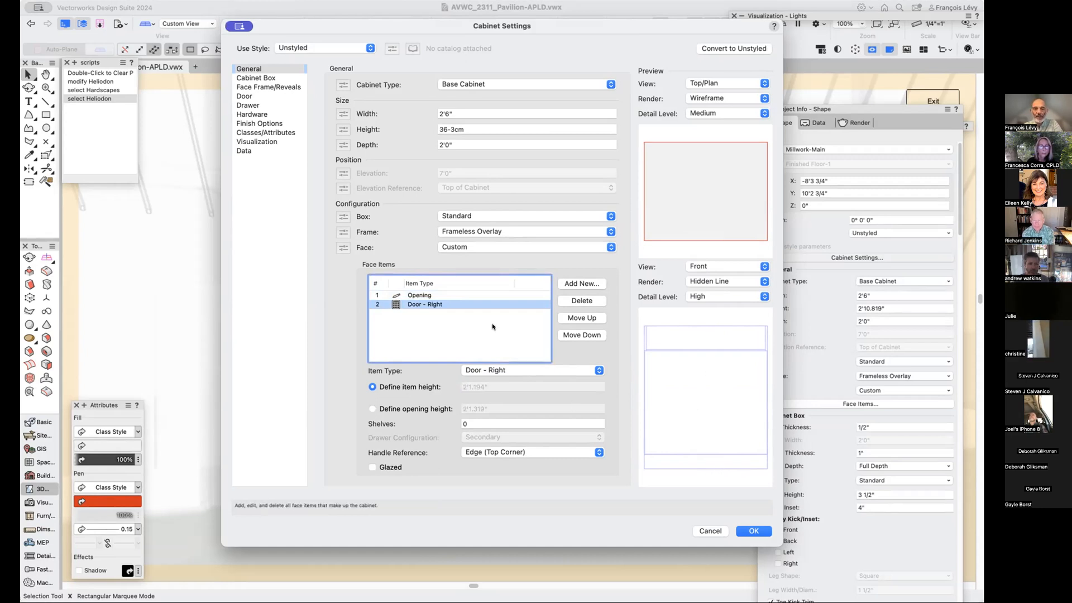
left_click(417, 296)
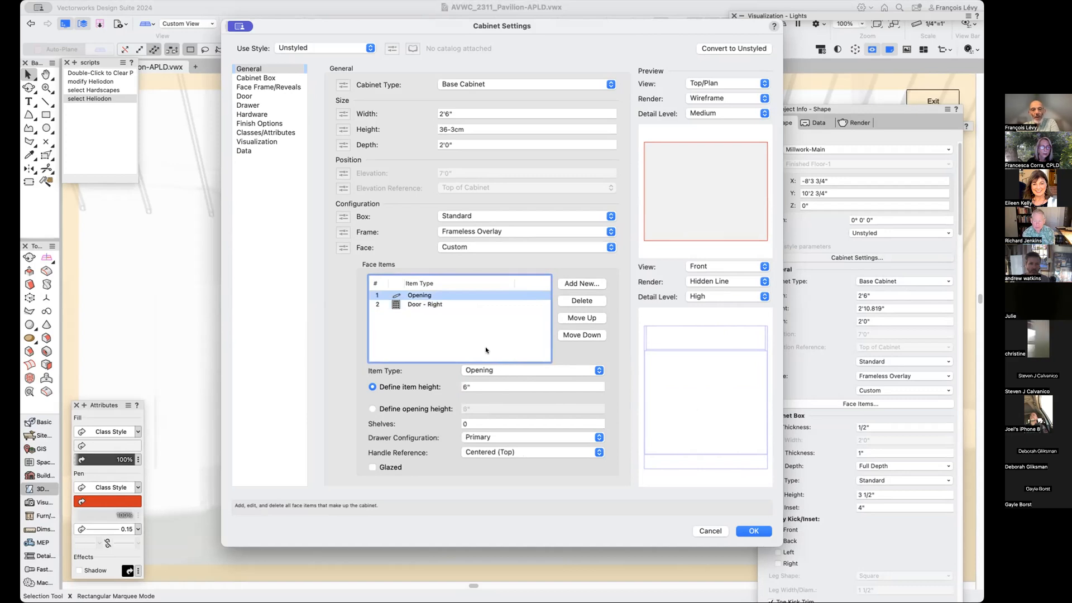
left_click(502, 368)
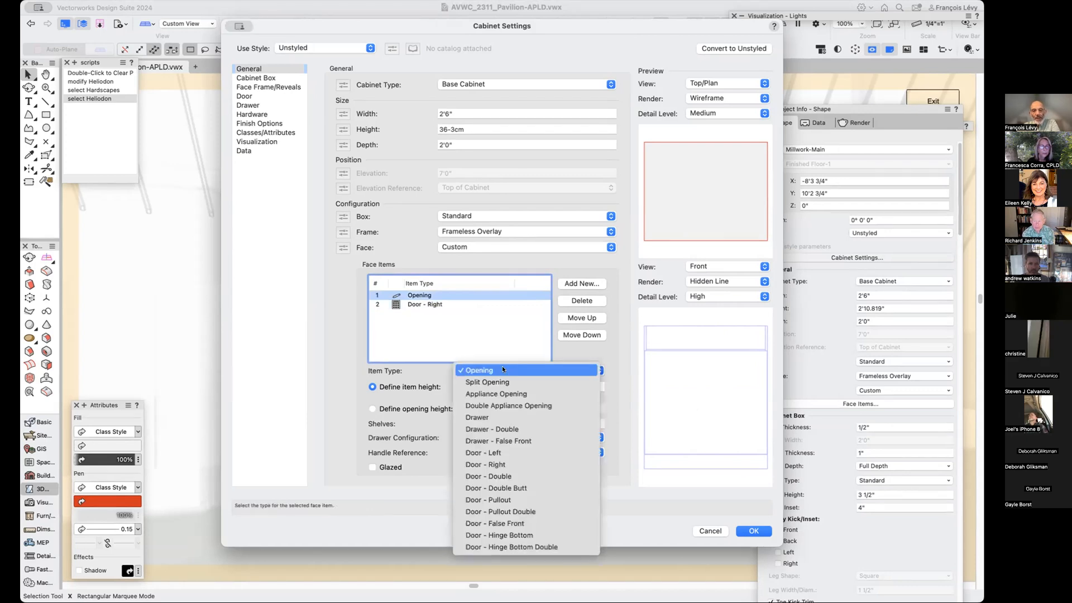
left_click(498, 418)
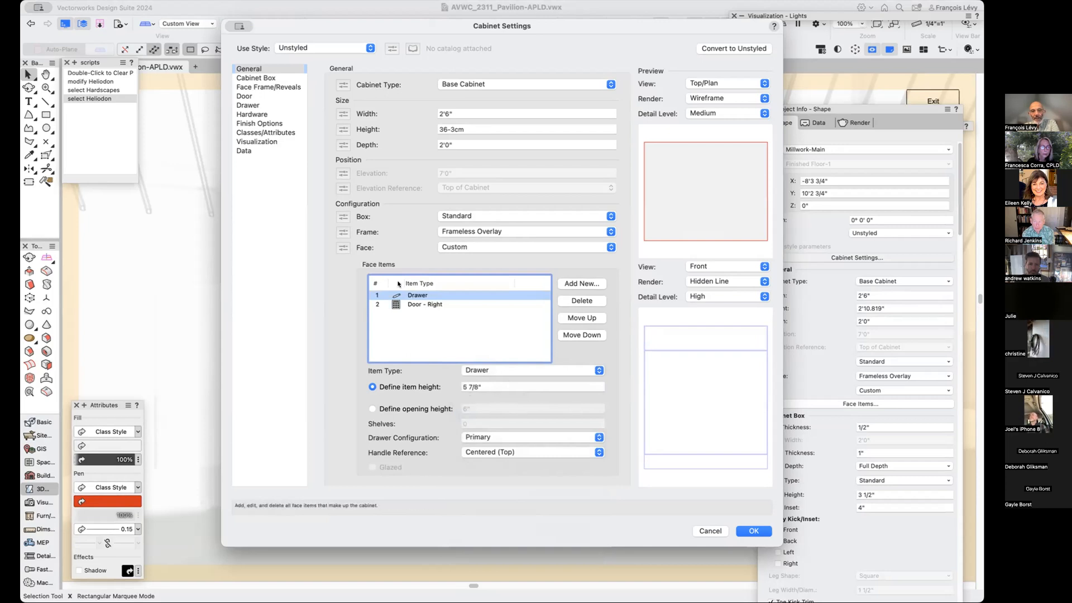
Check the drawer's item height against the door and drawer reveals and return to the general cabinet settings.
left_click(488, 388)
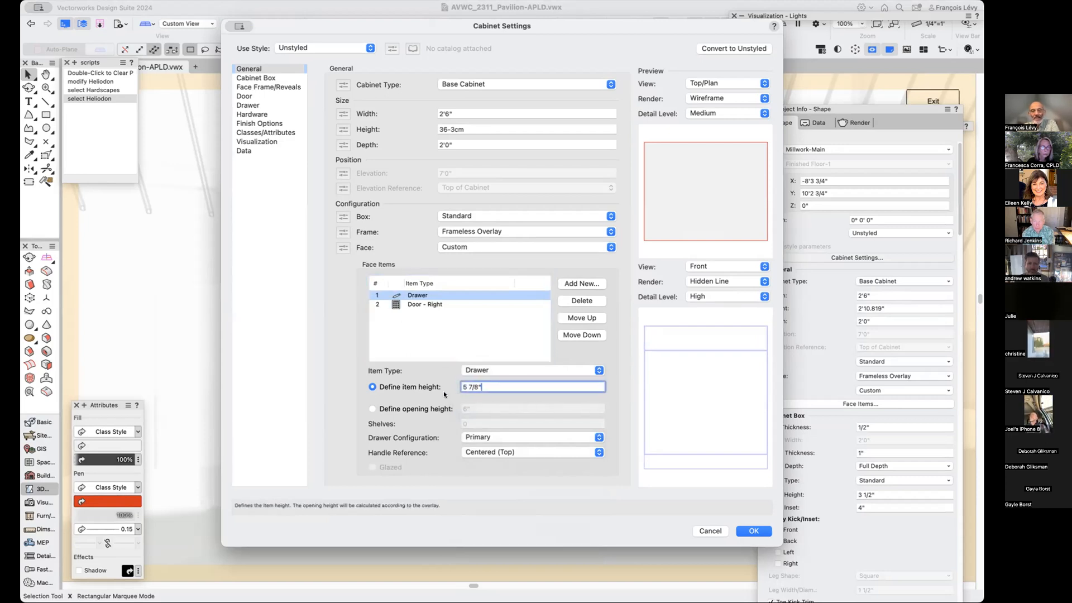
left_click(280, 81)
left_click(273, 88)
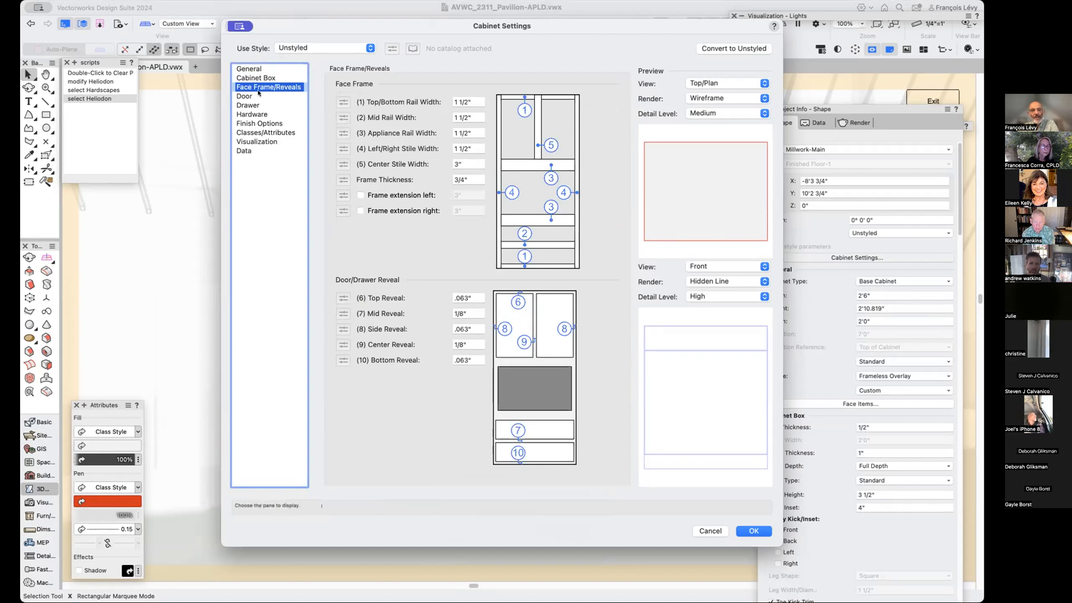
left_click(258, 68)
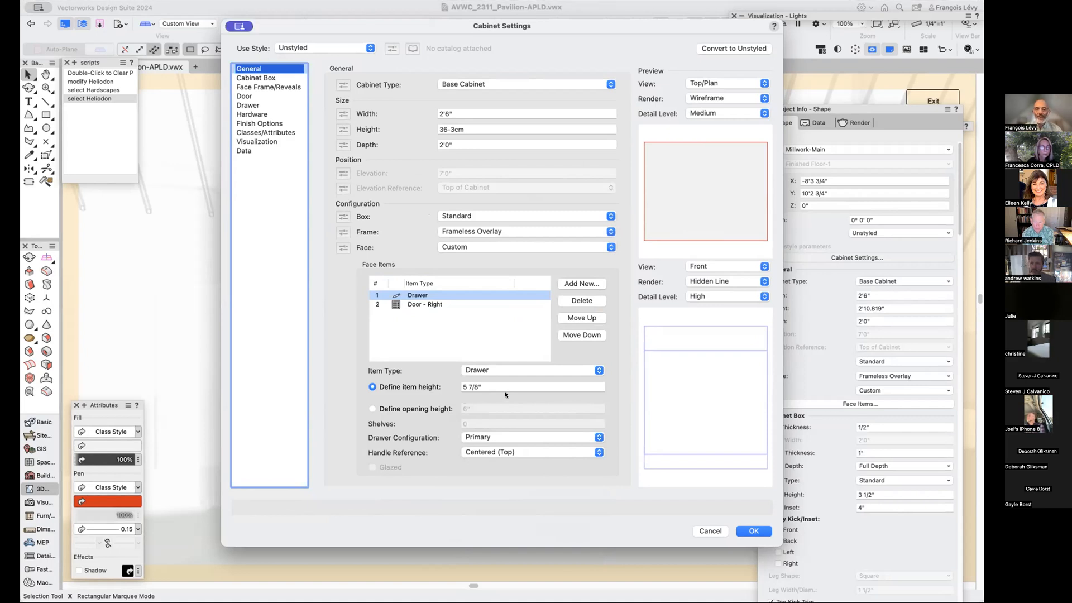
Set the sink cabinet drawer's item height to 6" and apply the cabinet settings.
left_click(497, 387)
type("5")
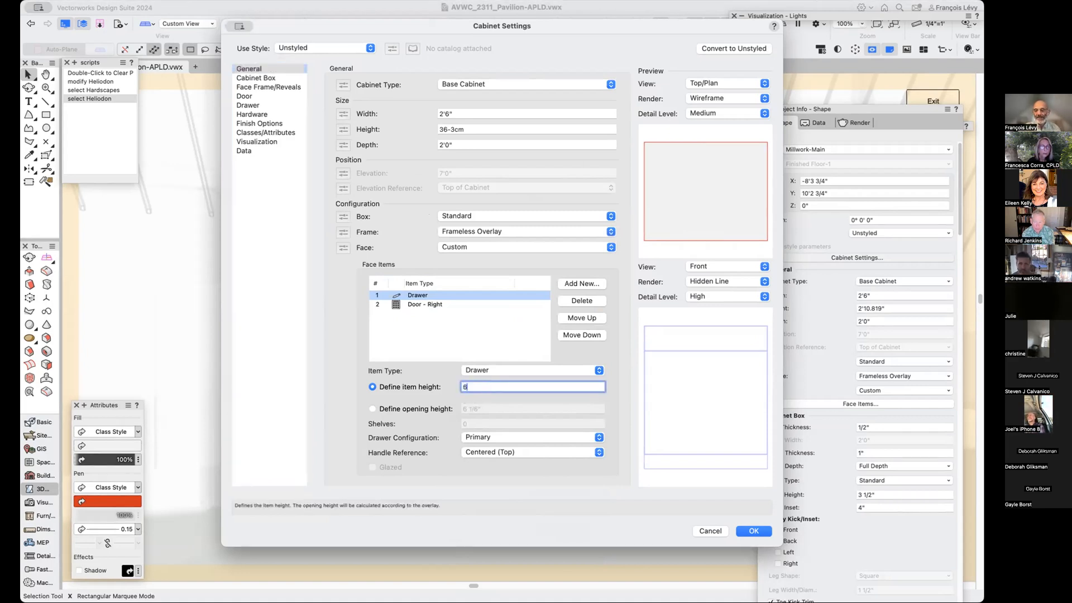
key("Return")
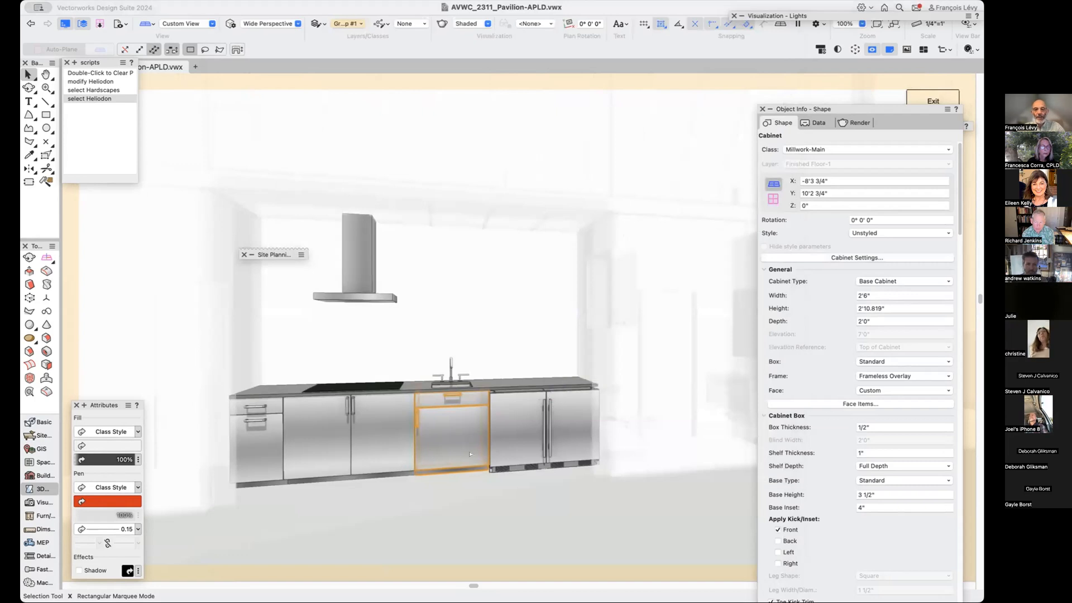
Open the hardware settings of the sink base cabinet.
scroll(474, 469, "up", 5)
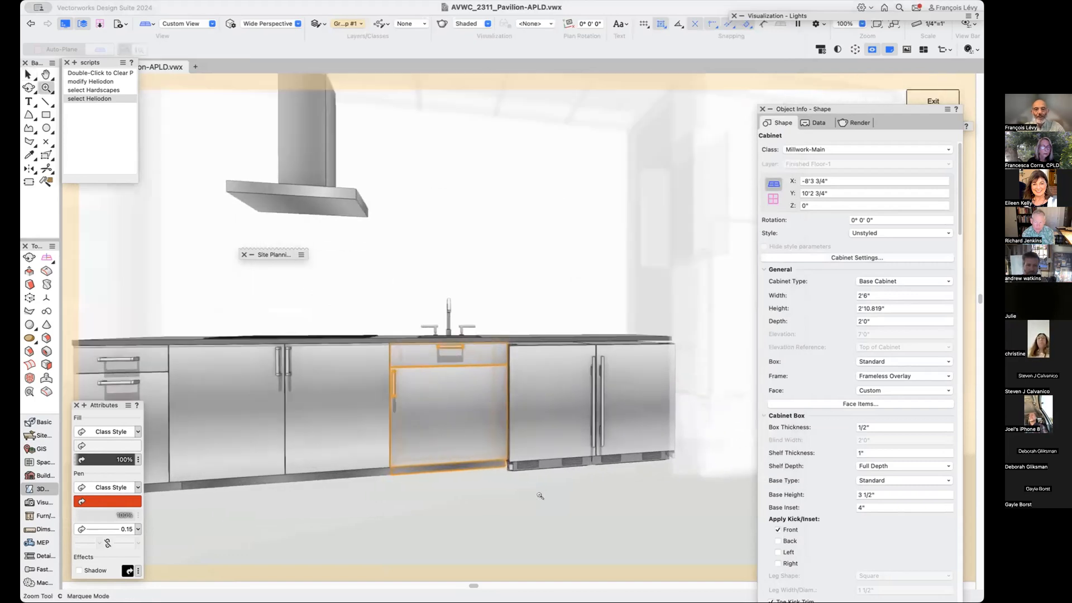
key("shift+c")
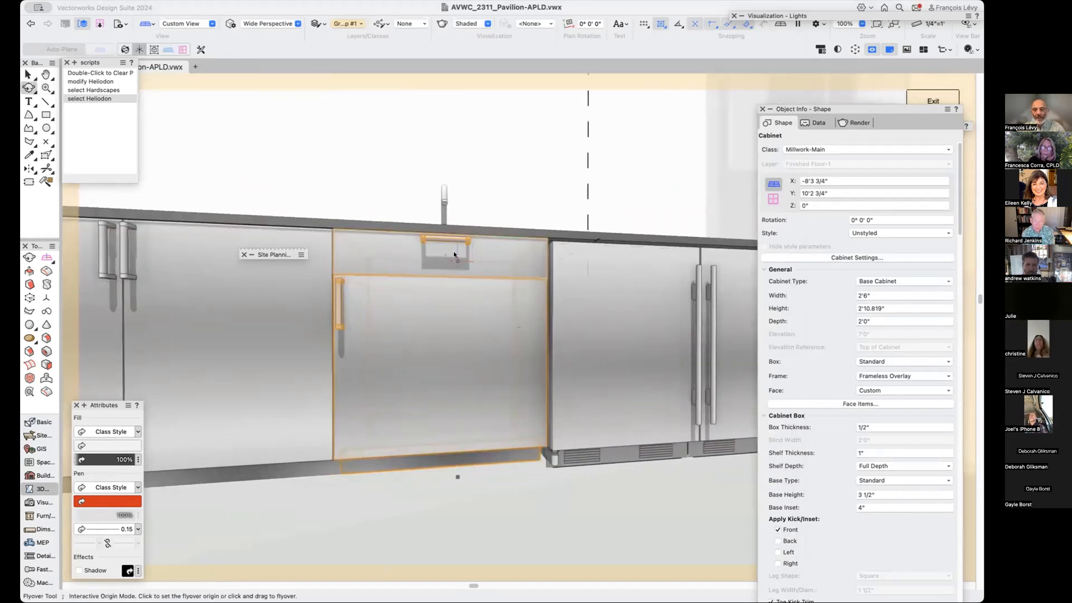
left_click_drag(488, 305, 520, 364)
key("x")
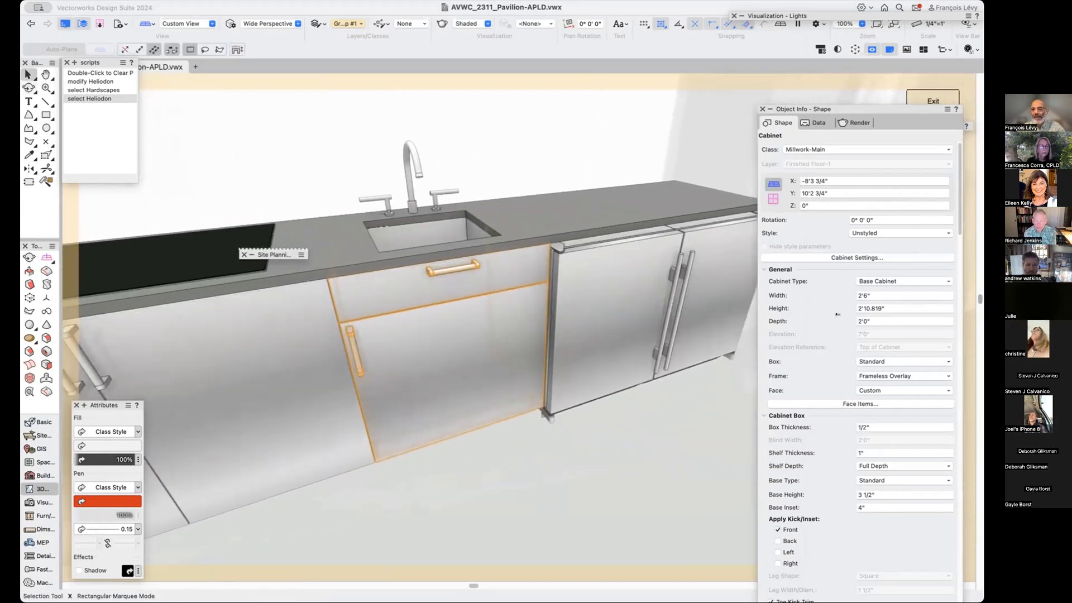
left_click(877, 257)
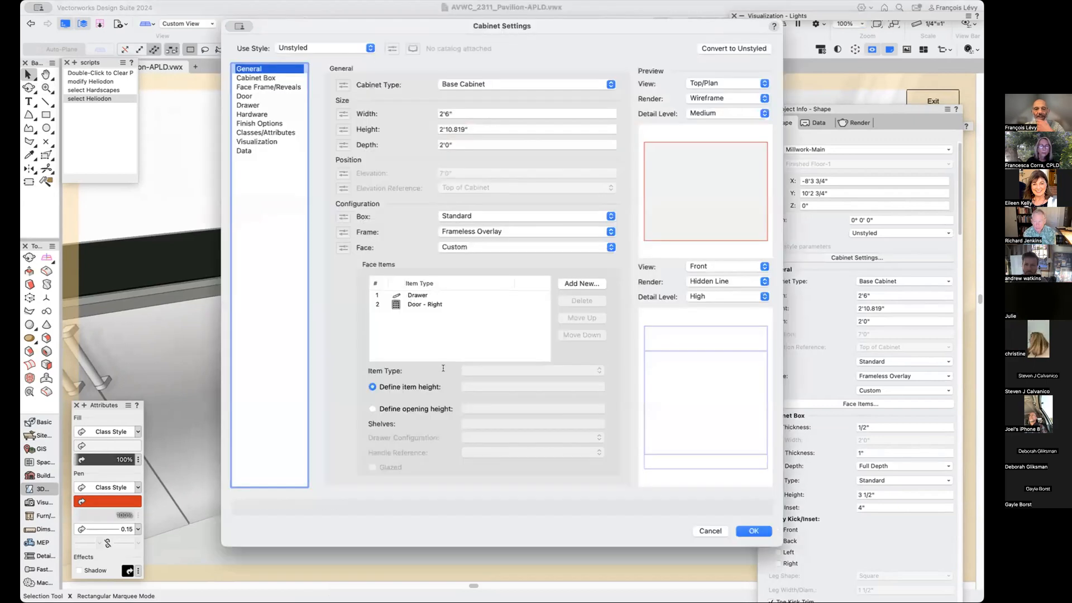
left_click(270, 112)
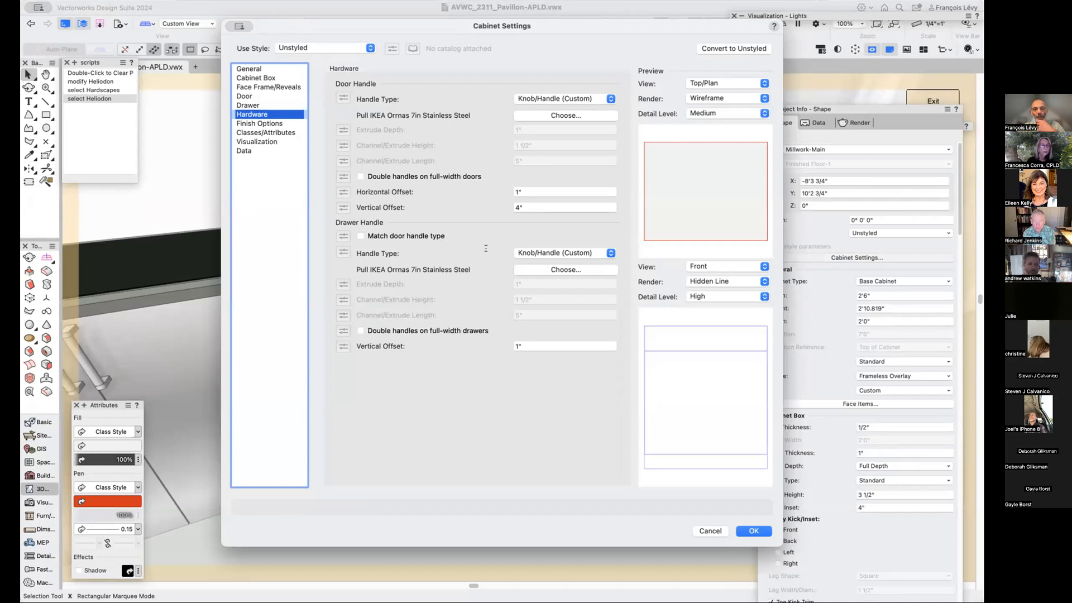
Browse the Cabinet Pulls and Cabinet IKEA Pulls libraries for drawer handle options, leaving the current pull selection in place.
left_click(544, 270)
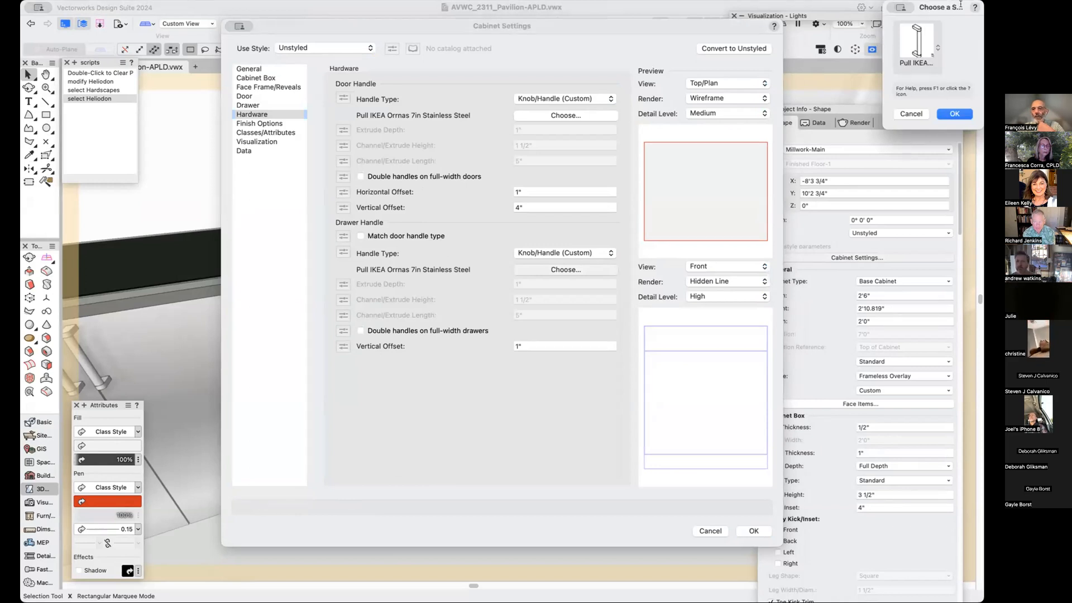
left_click_drag(949, 5, 476, 162)
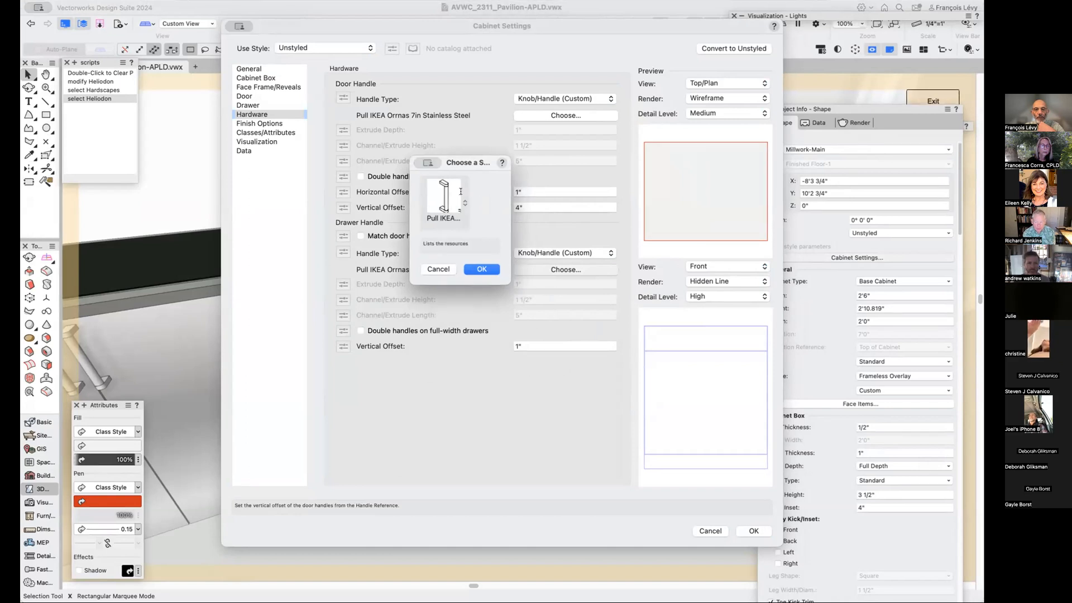
left_click(460, 207)
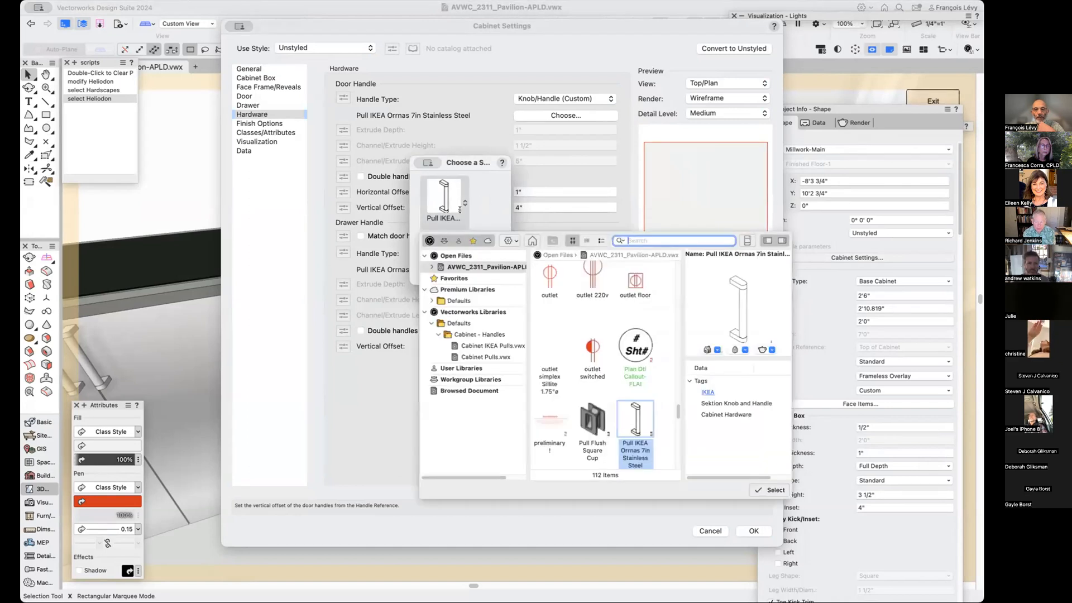
left_click(485, 357)
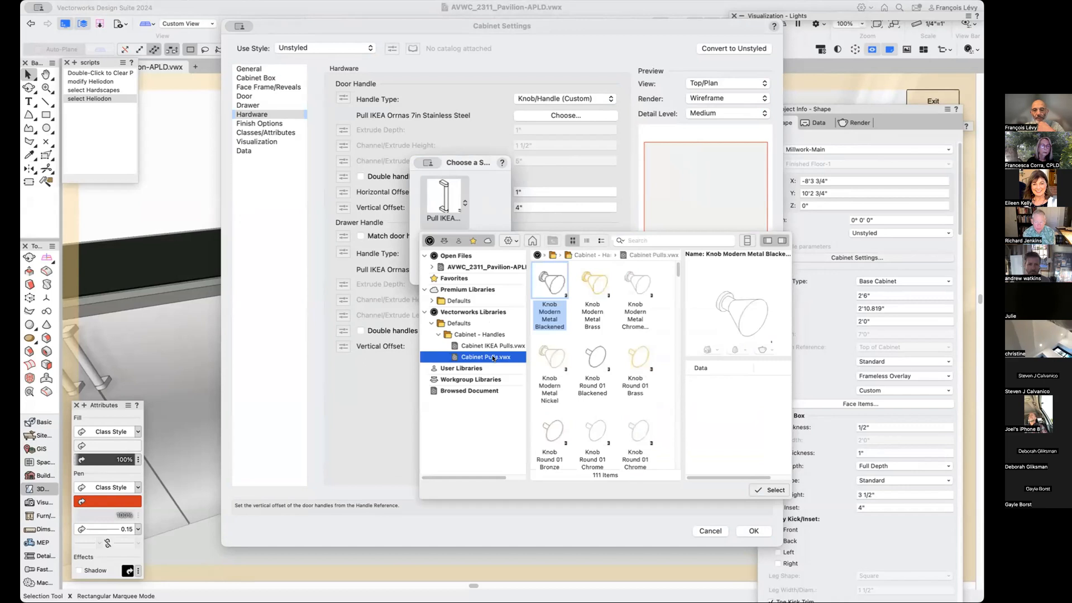
scroll(598, 361, "down", 15)
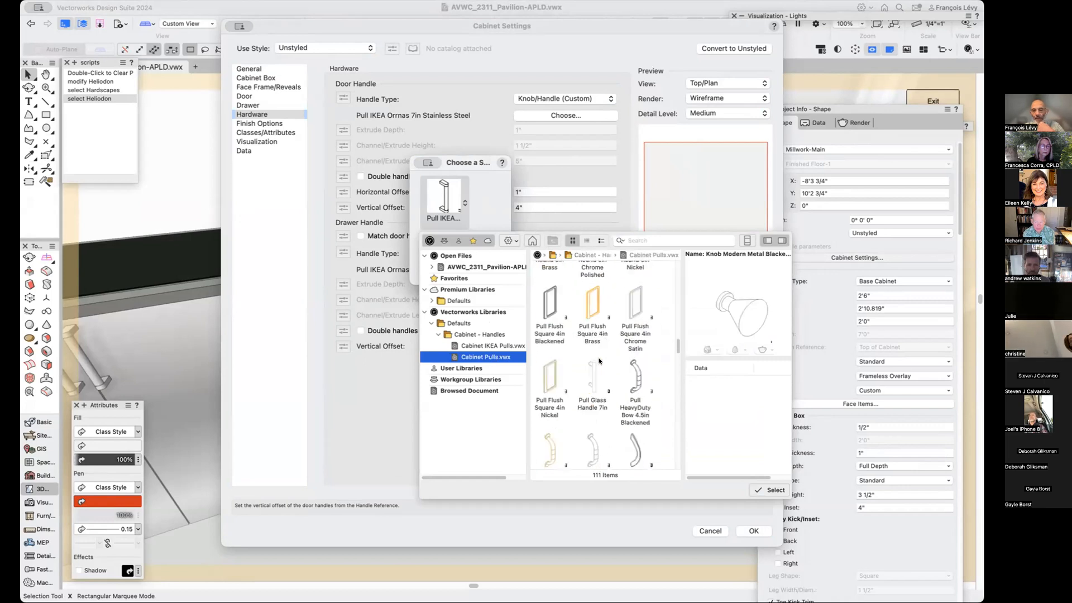
scroll(598, 360, "down", 15)
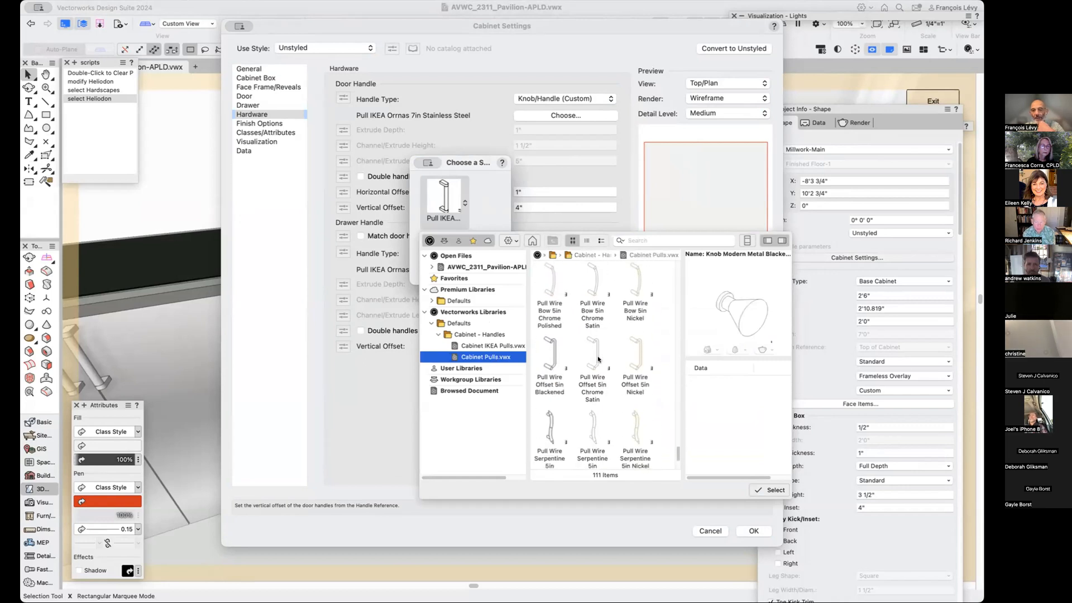
scroll(598, 358, "up", 20)
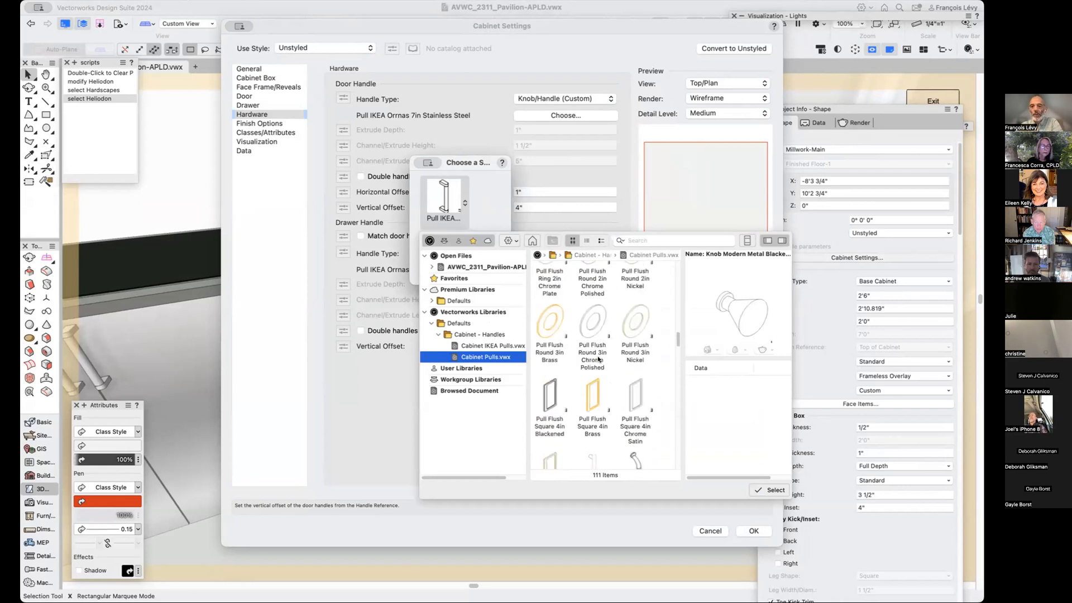
left_click(515, 346)
scroll(589, 367, "down", 10)
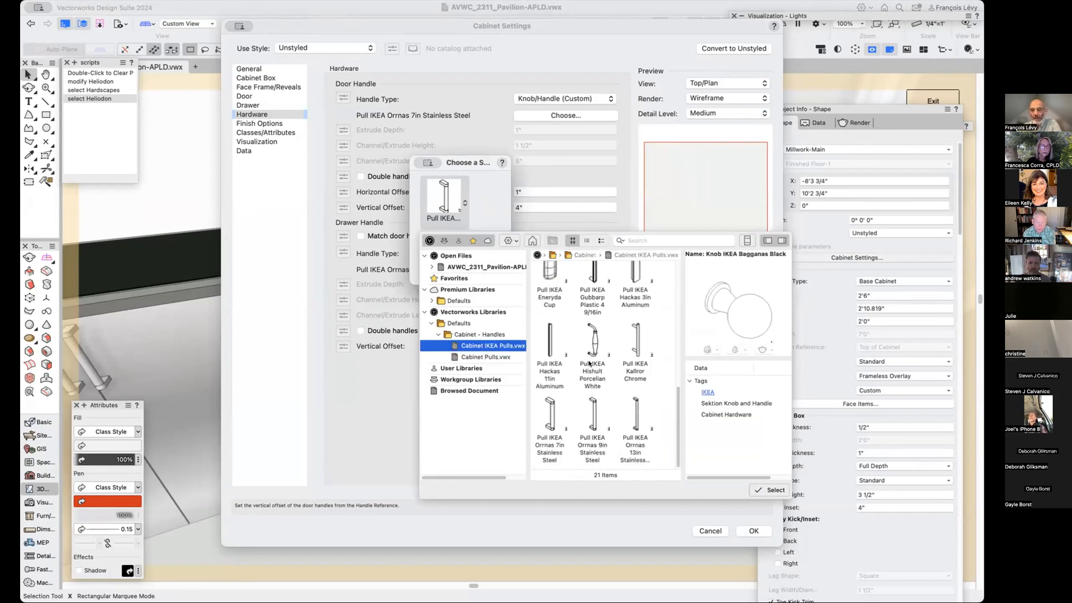
scroll(590, 364, "up", 10)
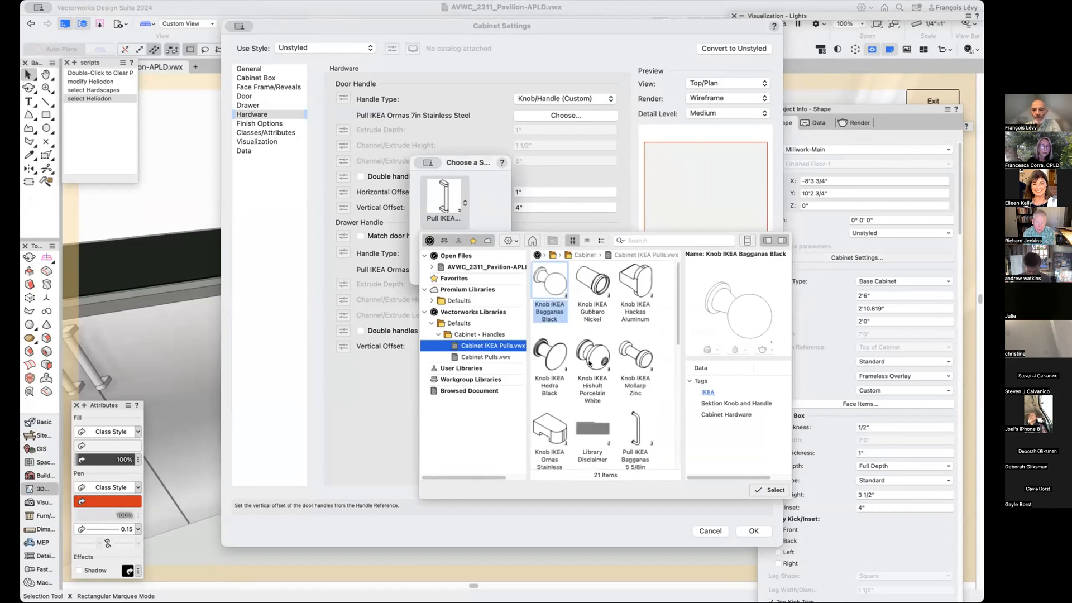
scroll(590, 363, "down", 10)
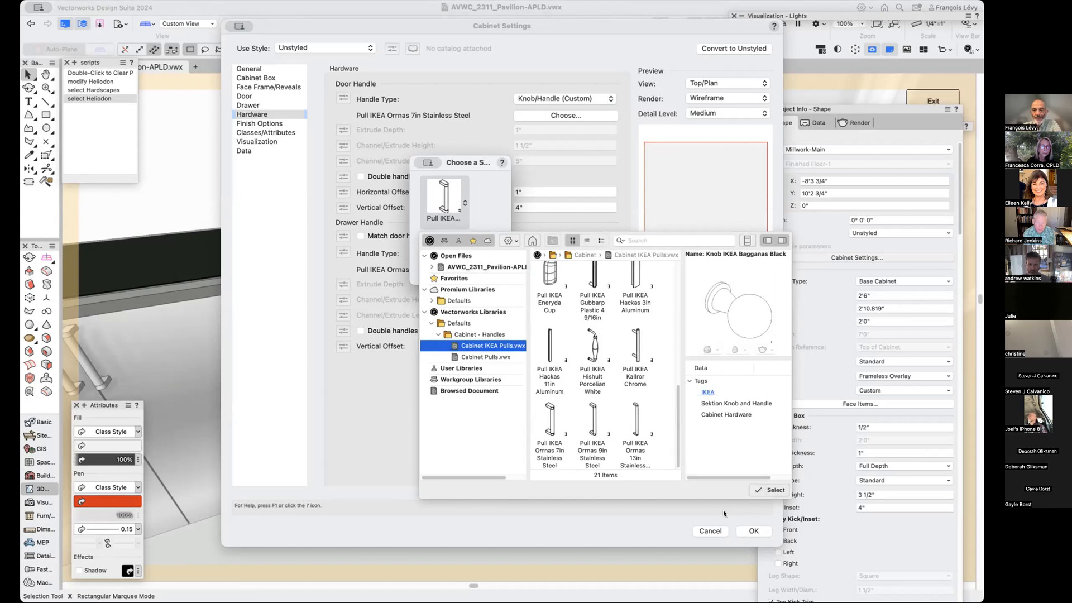
left_click(487, 207)
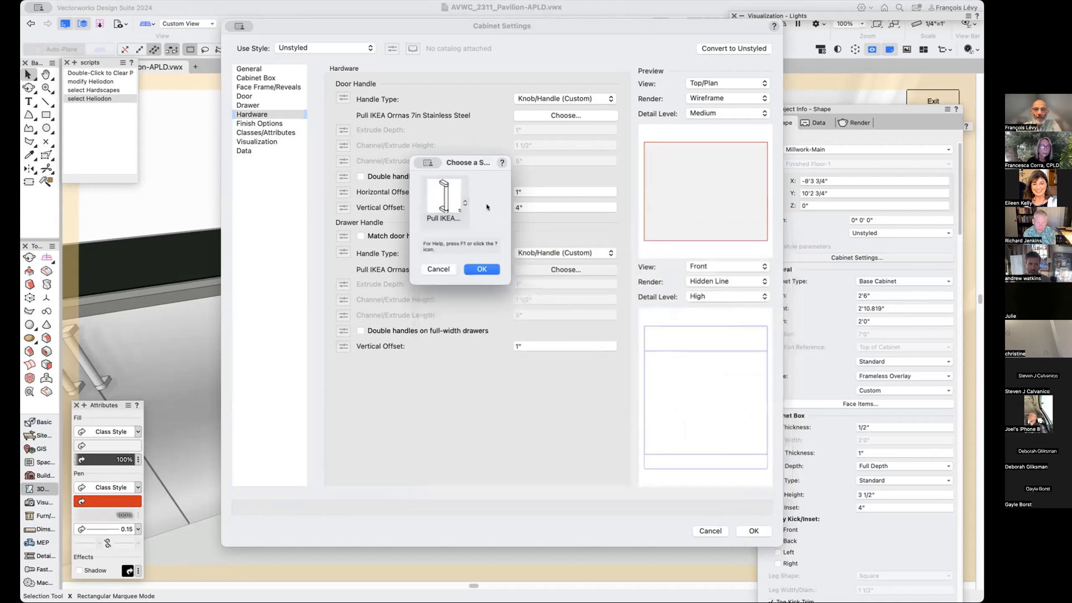
left_click(441, 271)
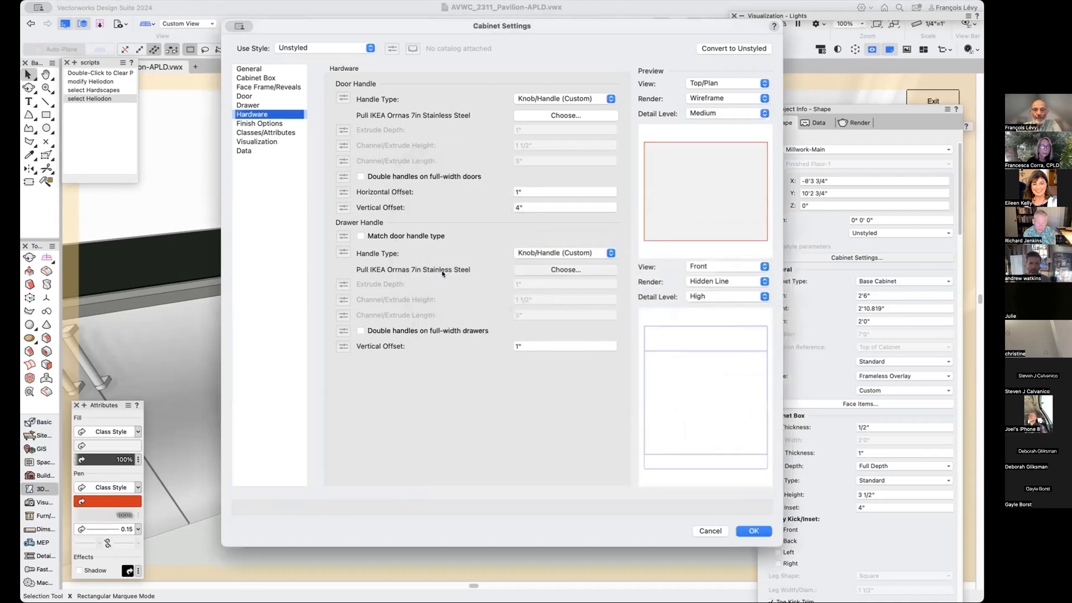
Set the sink cabinet's drawer handle type to None and apply the cabinet settings.
left_click(550, 253)
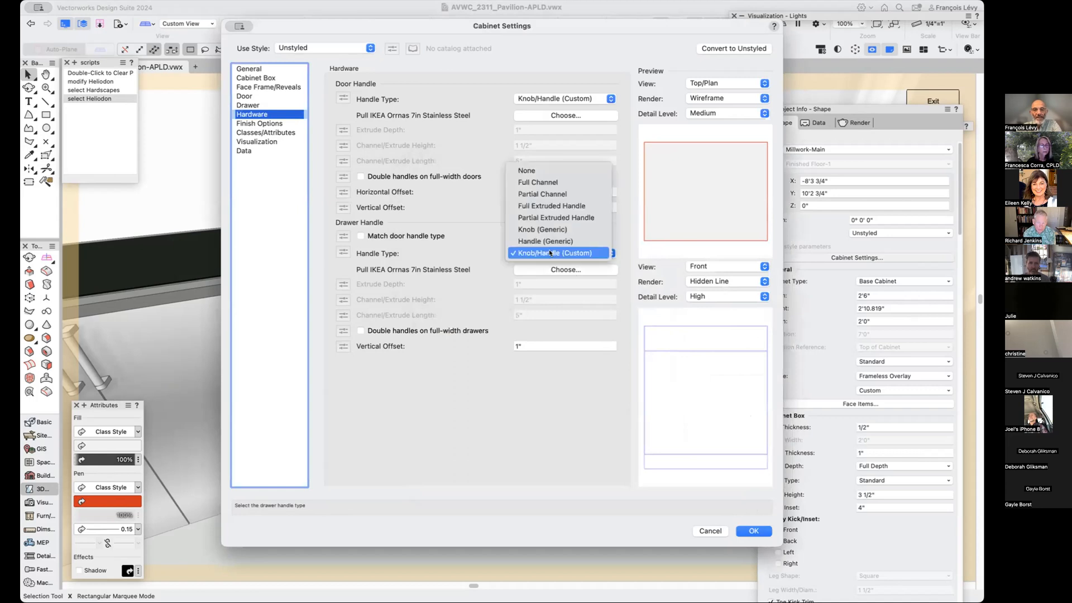
left_click(527, 169)
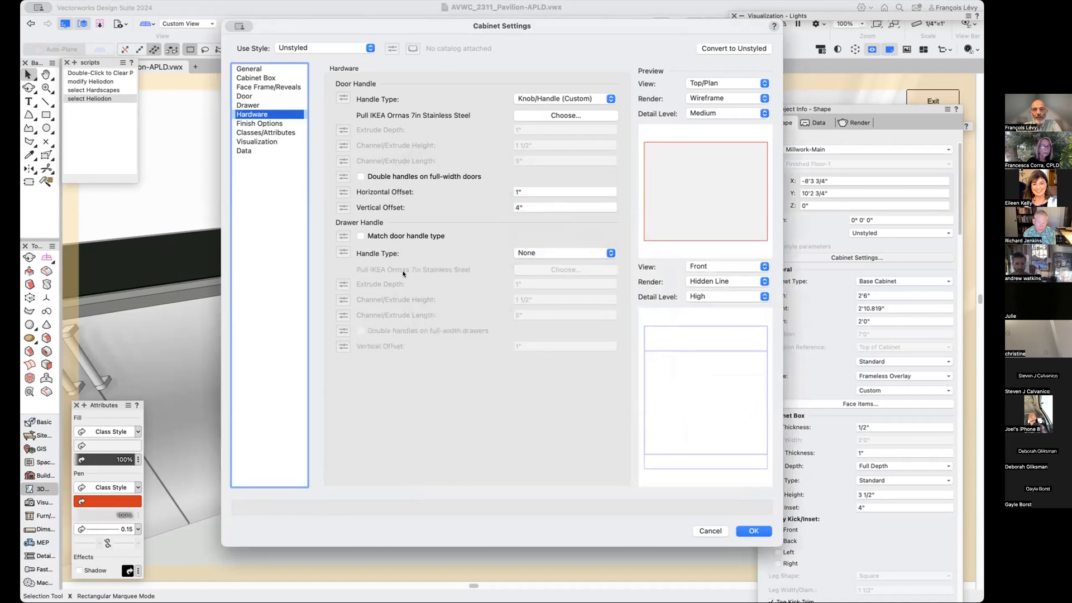
left_click(754, 531)
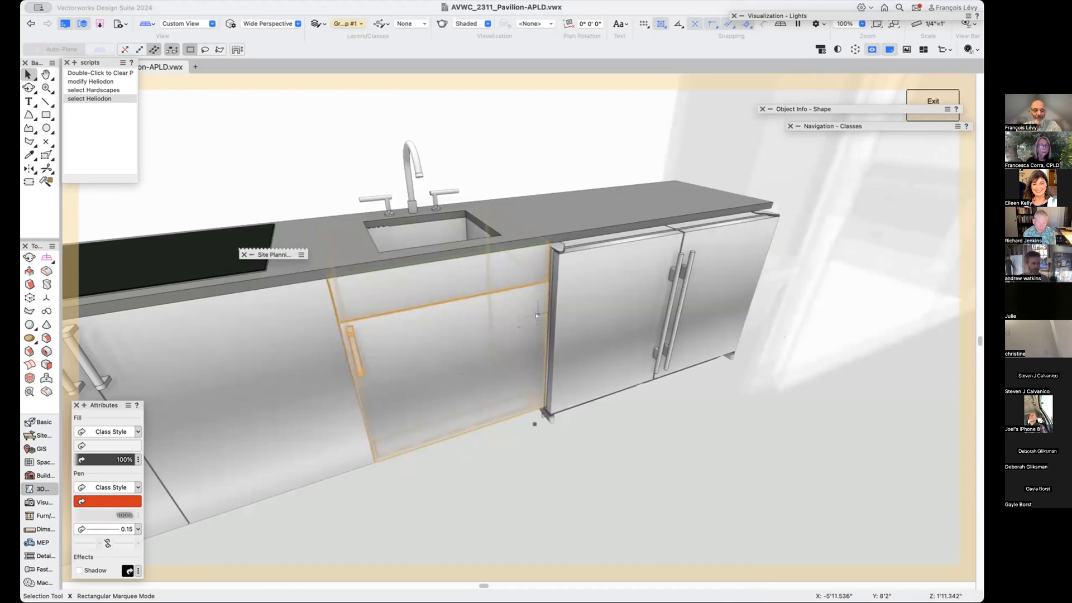
Review the sink cabinet's finish options, including the choices available for the Exterior Left finish.
scroll(536, 314, "down", 2)
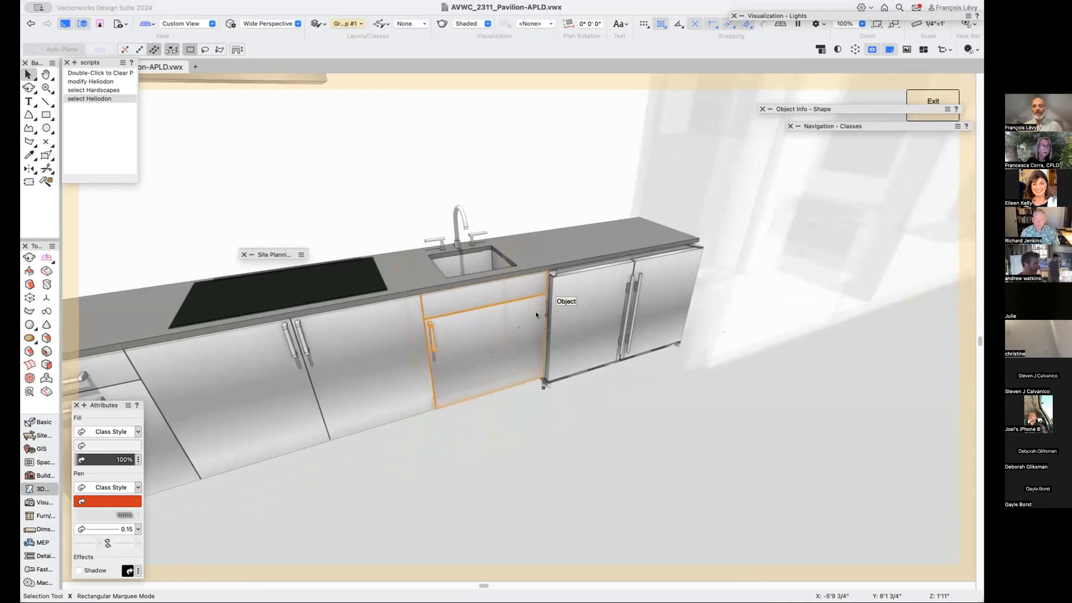
key("shift+c")
left_click_drag(508, 361, 482, 371)
key("x")
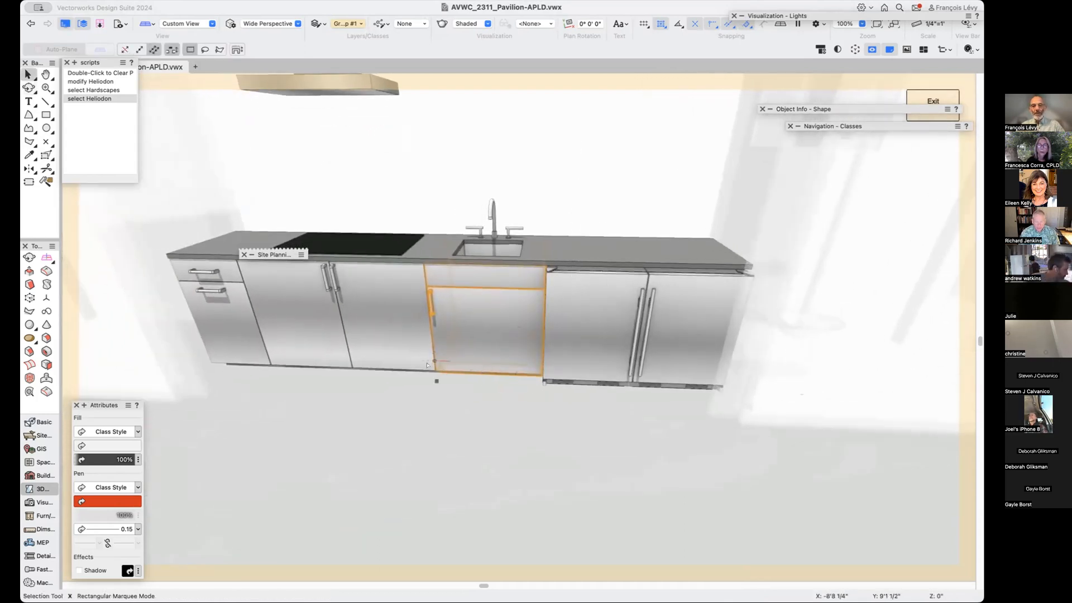
mouse_move(822, 110)
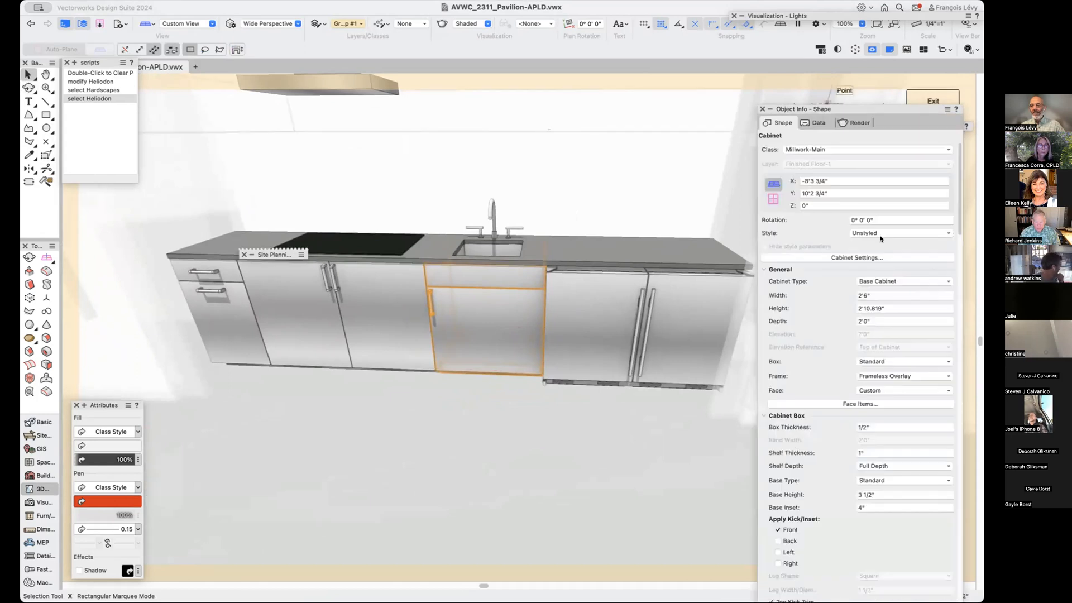
left_click(869, 257)
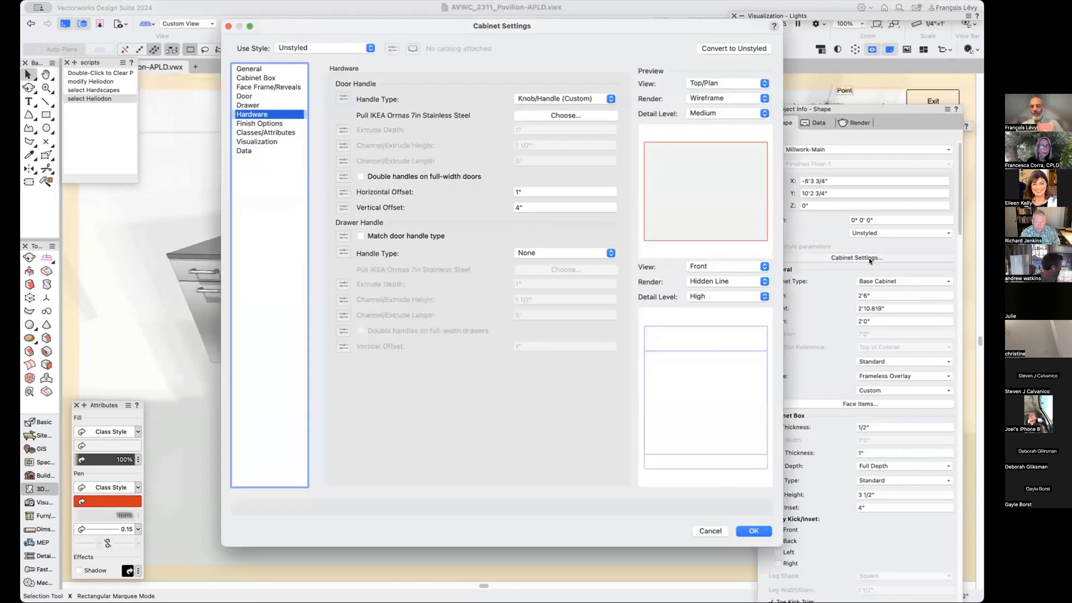
left_click(257, 123)
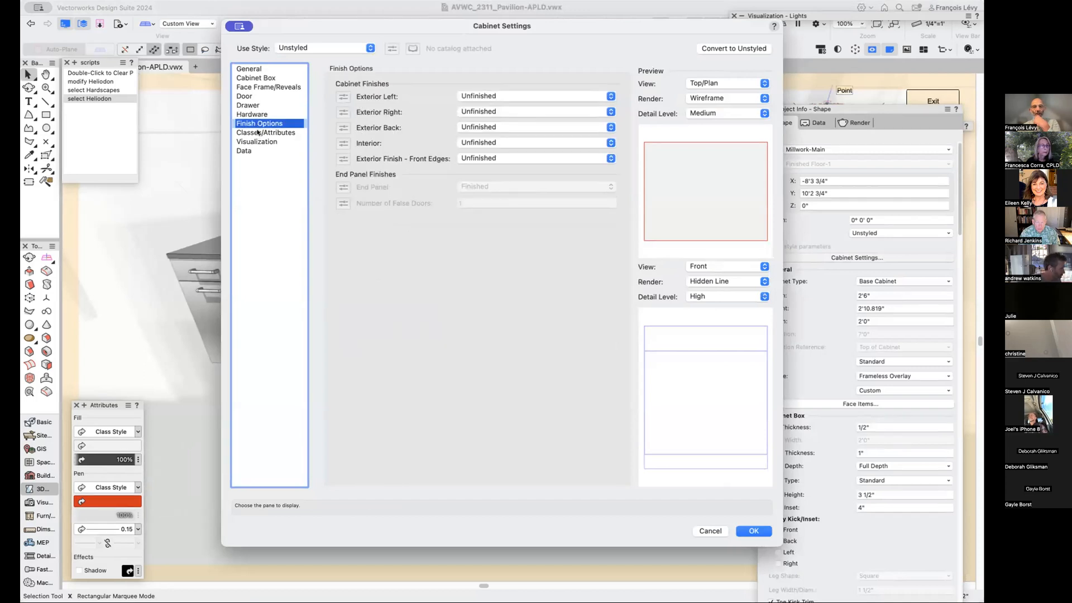
left_click(266, 133)
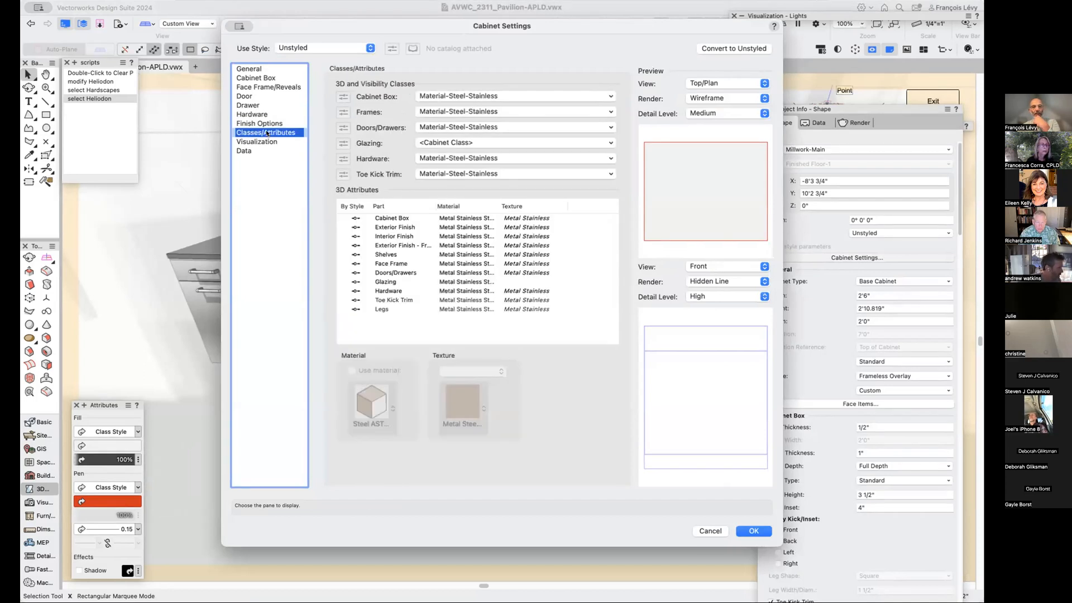
left_click(265, 124)
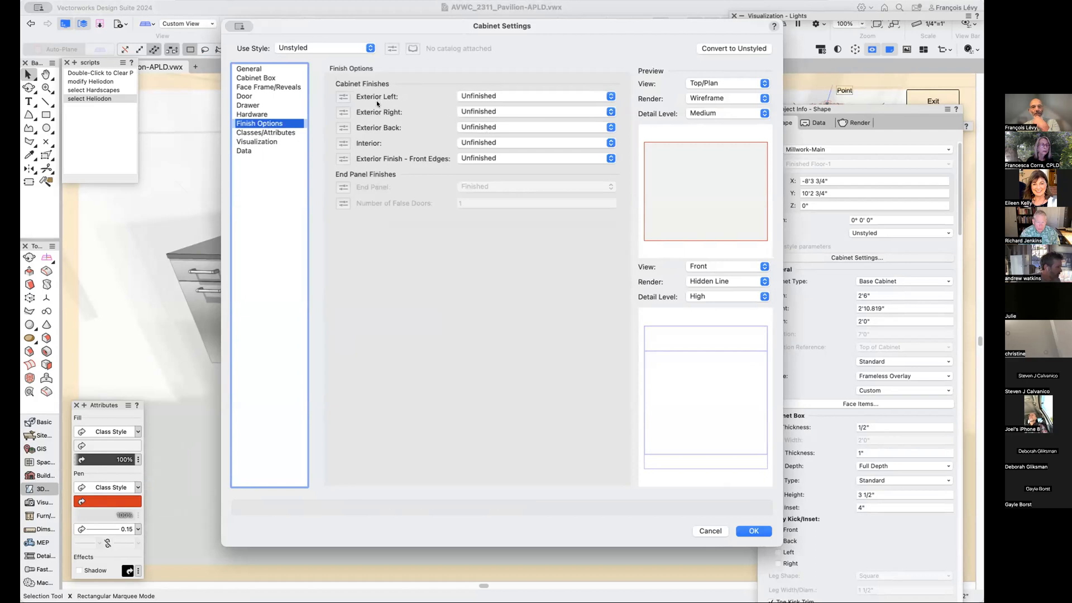
left_click(489, 94)
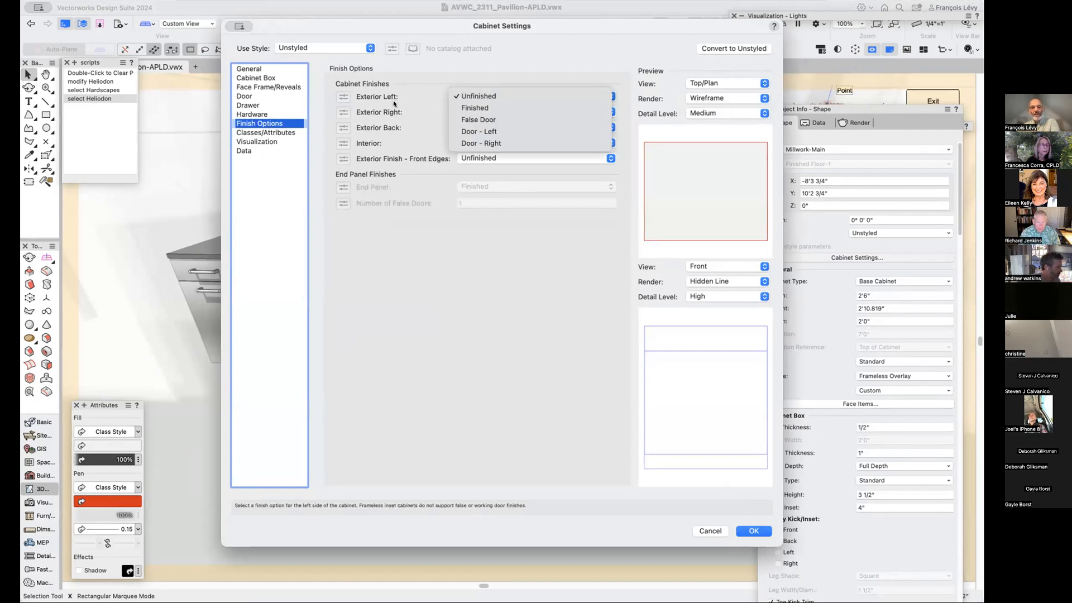
left_click(480, 230)
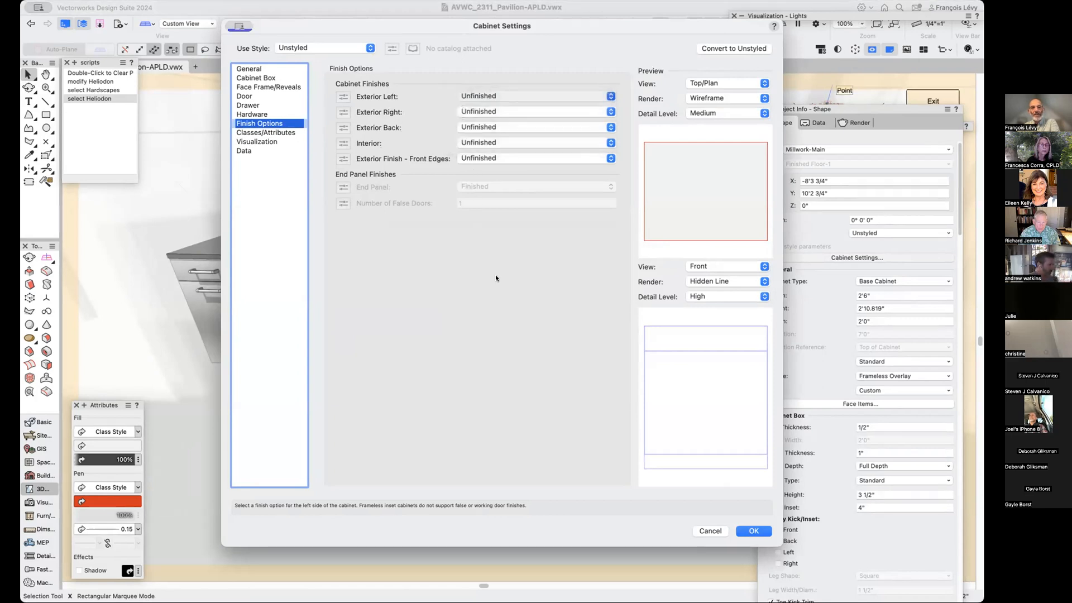
Examine the sink cabinet's classes and 3D attributes, including the material choices for the Cabinet Box part.
left_click(273, 133)
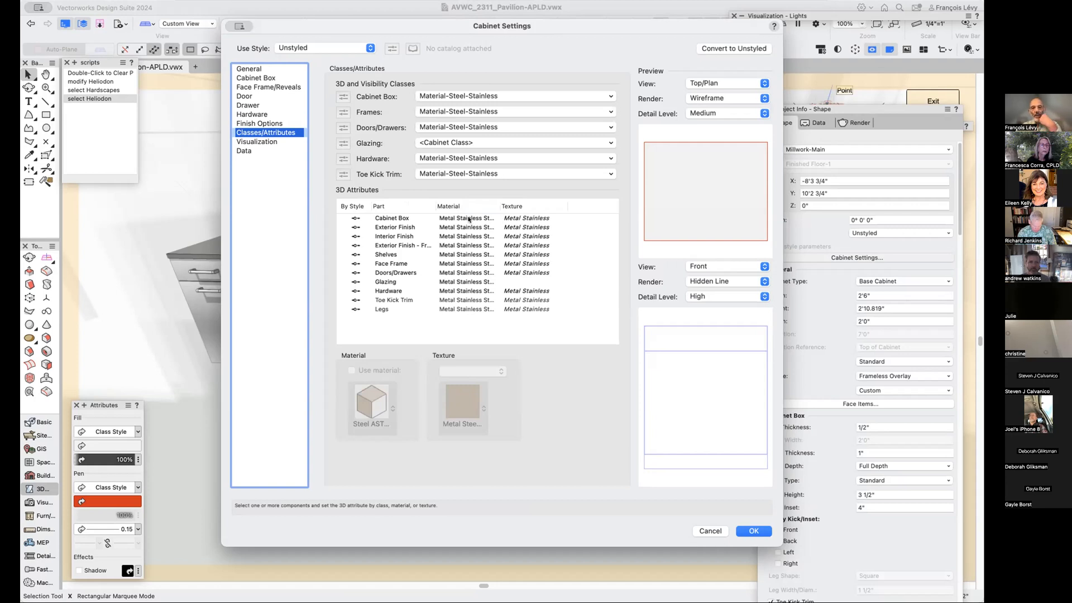
left_click(445, 218)
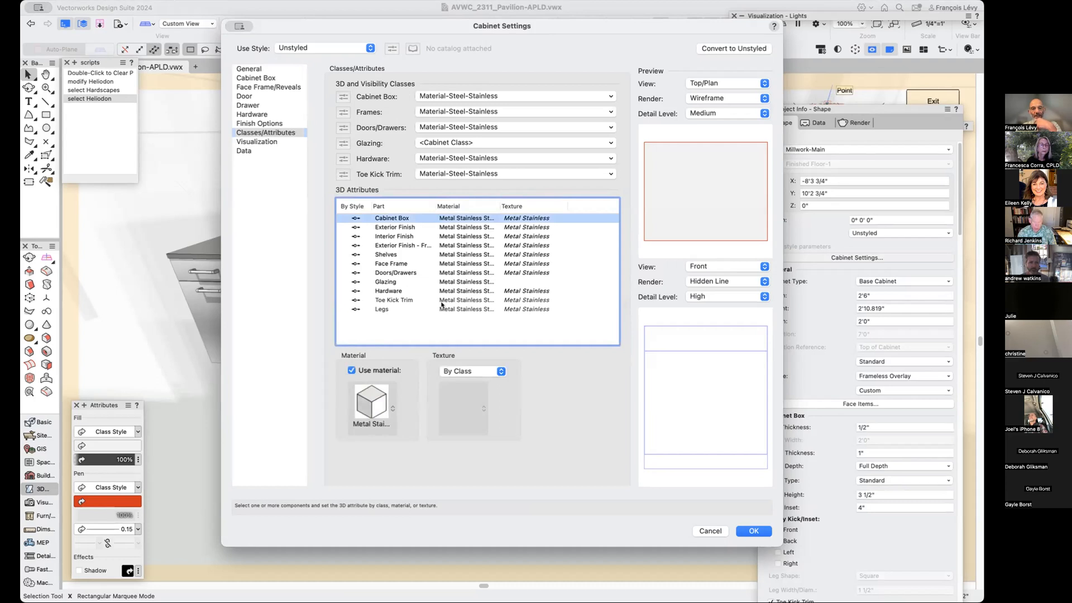
left_click(384, 407)
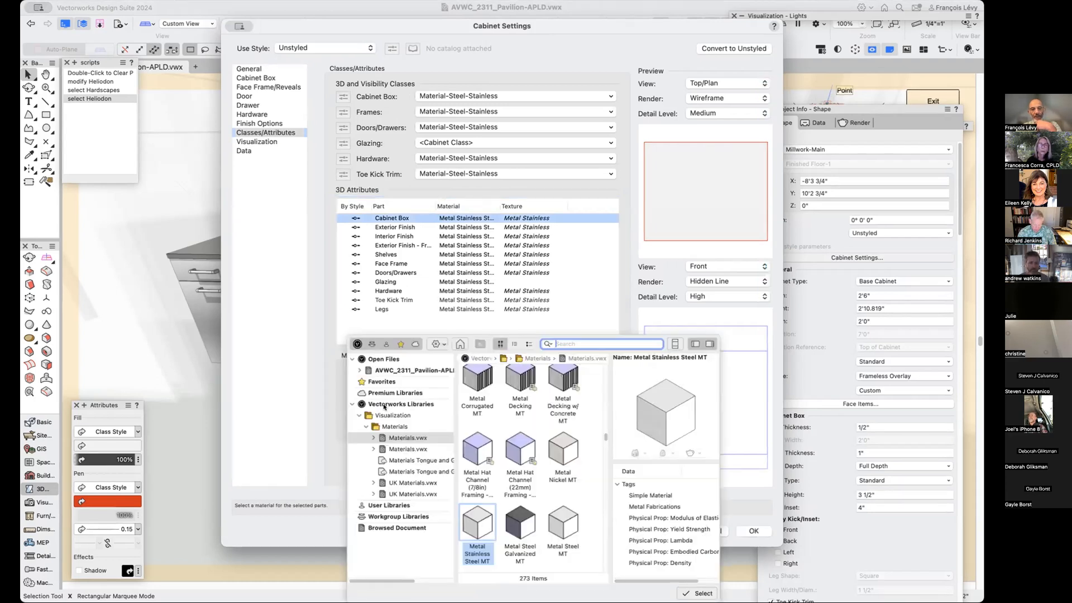
left_click(313, 379)
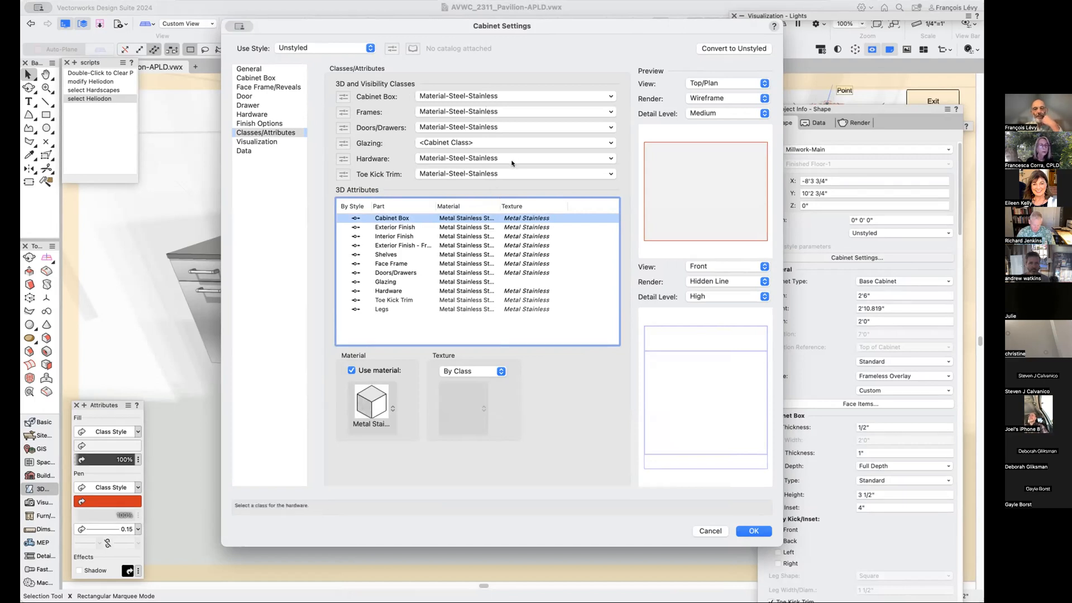
Draw the sink cabinet's doors open in 3D with an open angle of 30° and apply the settings.
left_click(284, 142)
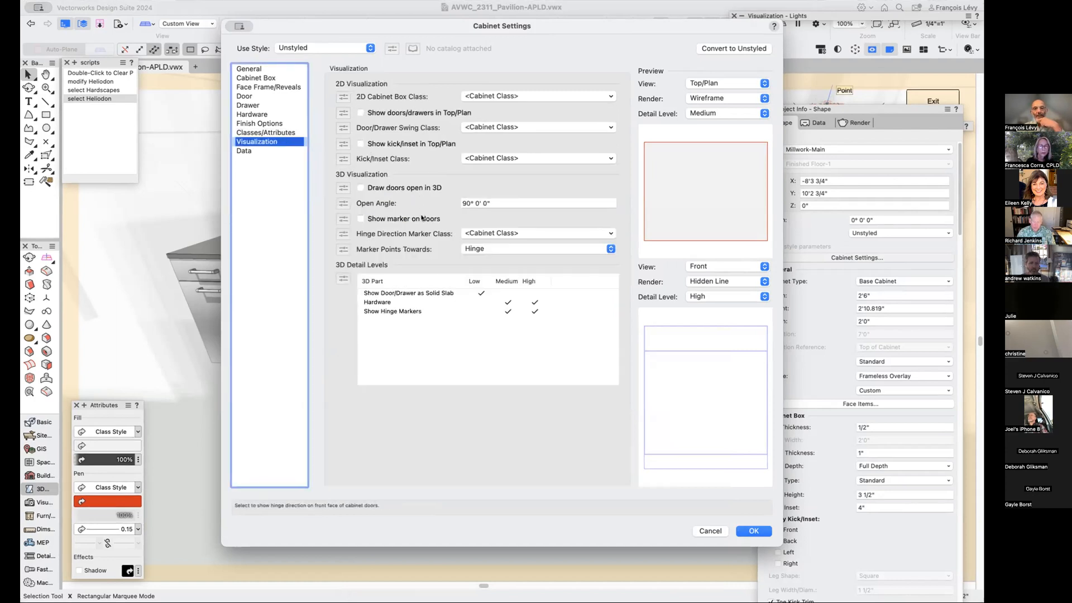
left_click(415, 188)
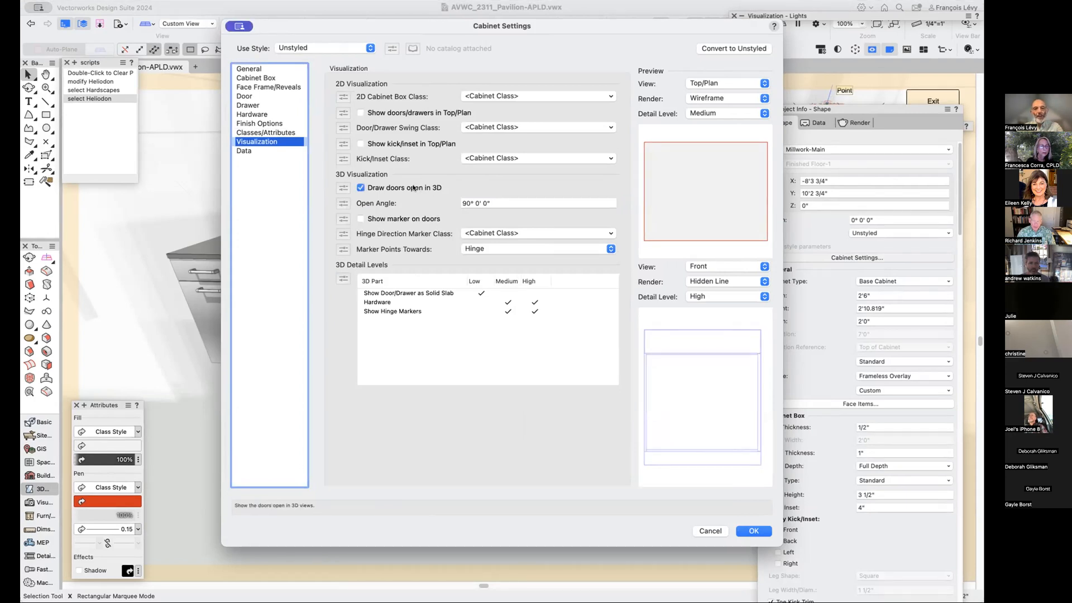
left_click(414, 188)
left_click(417, 191)
left_click_drag(497, 203, 373, 201)
type("30")
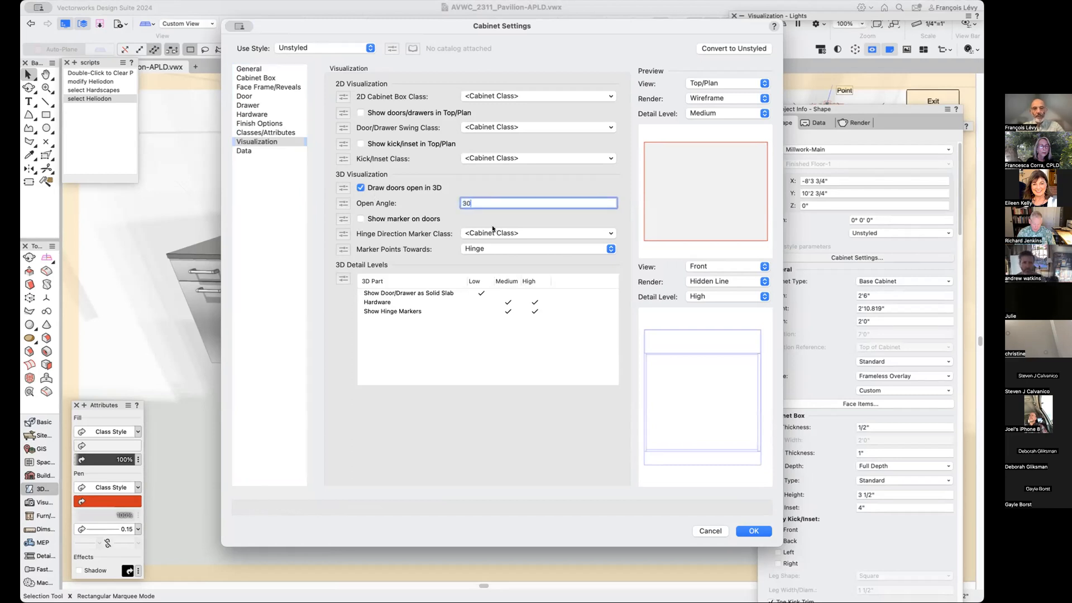
left_click(753, 531)
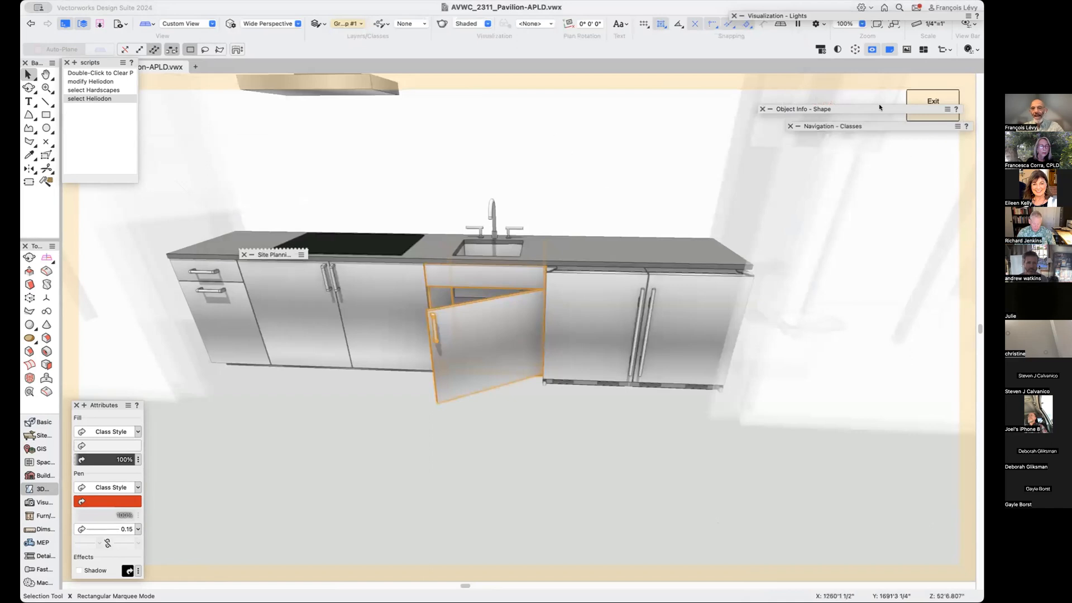
Show hinge markers on the sink cabinet's doors, turn off drawing doors open in 3D, and set the open angle to 0°.
mouse_move(879, 106)
left_click(857, 258)
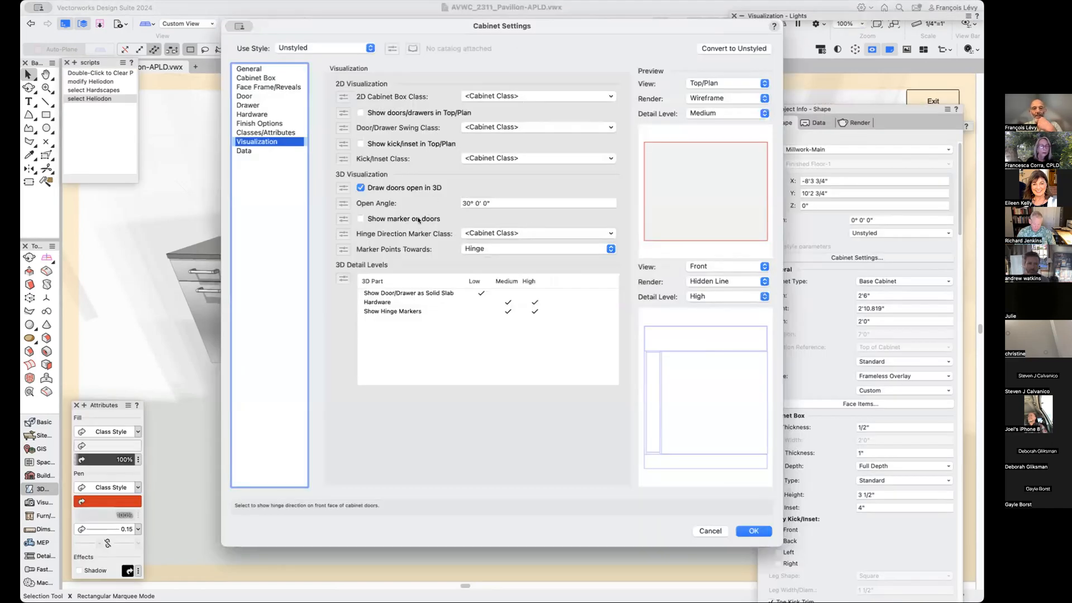
left_click(425, 219)
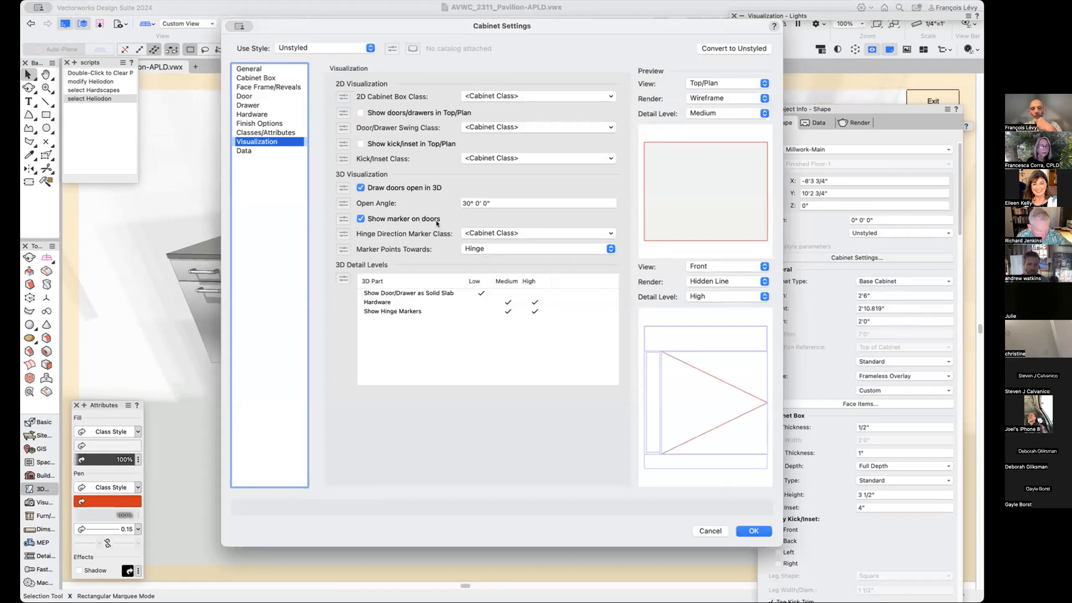
left_click(410, 188)
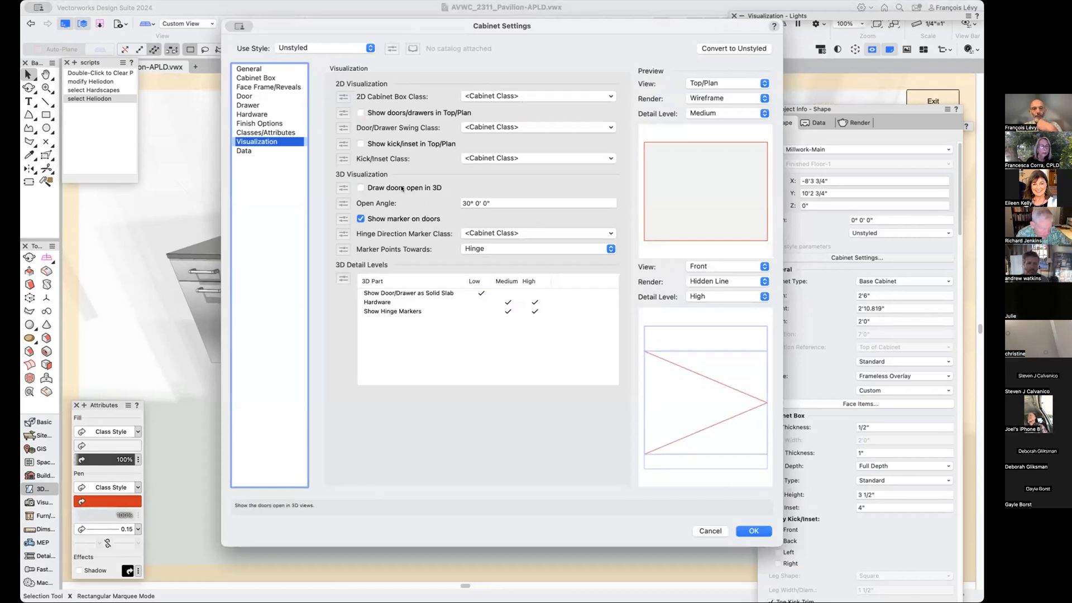
key("Tab")
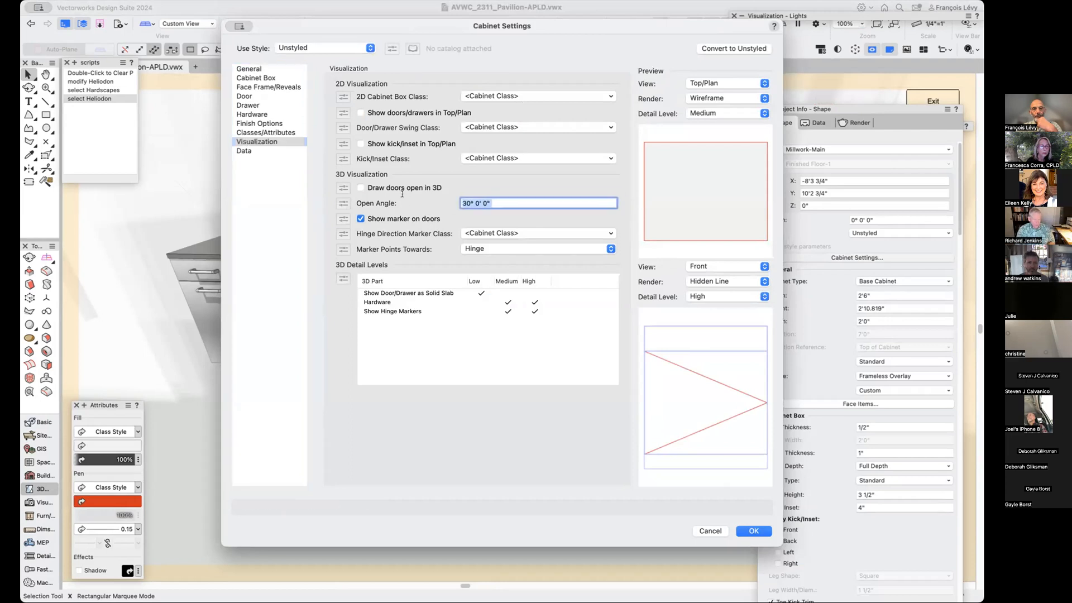
type("0")
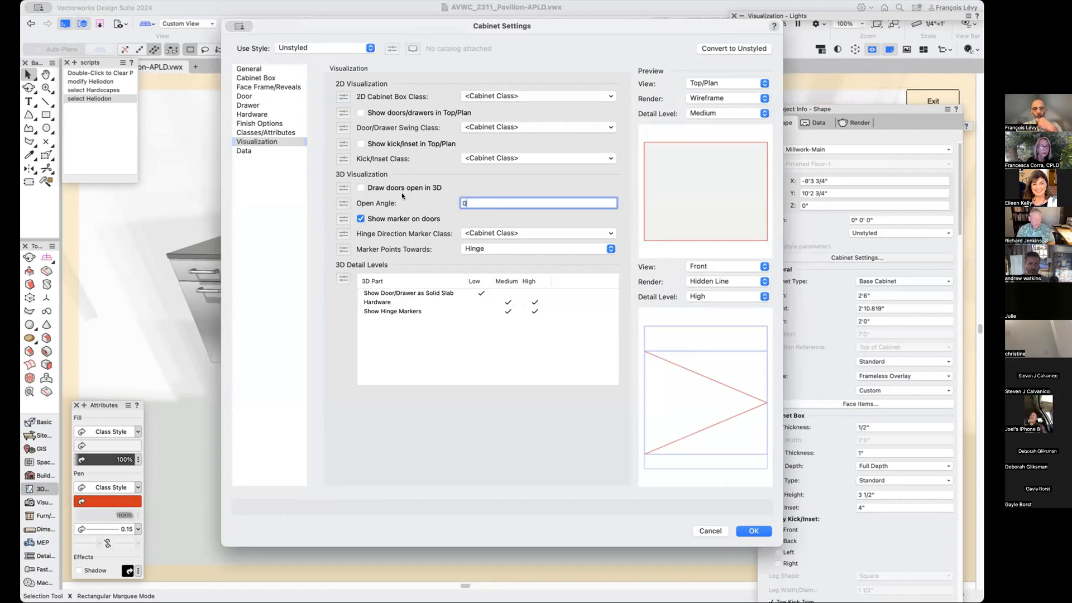
key("Return")
left_click(469, 376)
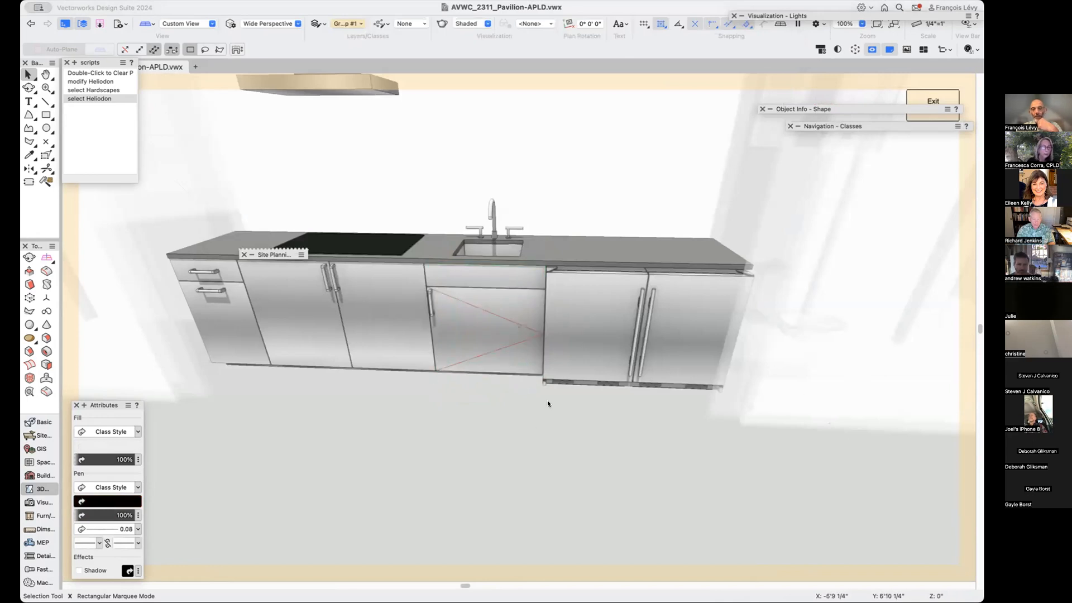
Assign the sink cabinet's hinge direction marker to the Notes-Architectural class and apply the settings.
left_click(497, 341)
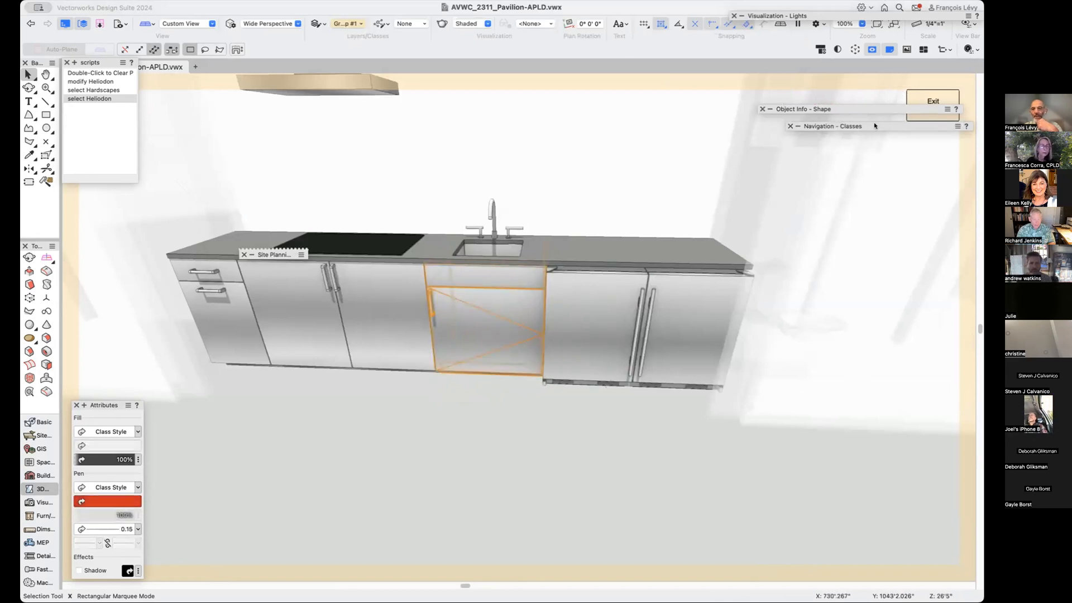
mouse_move(875, 126)
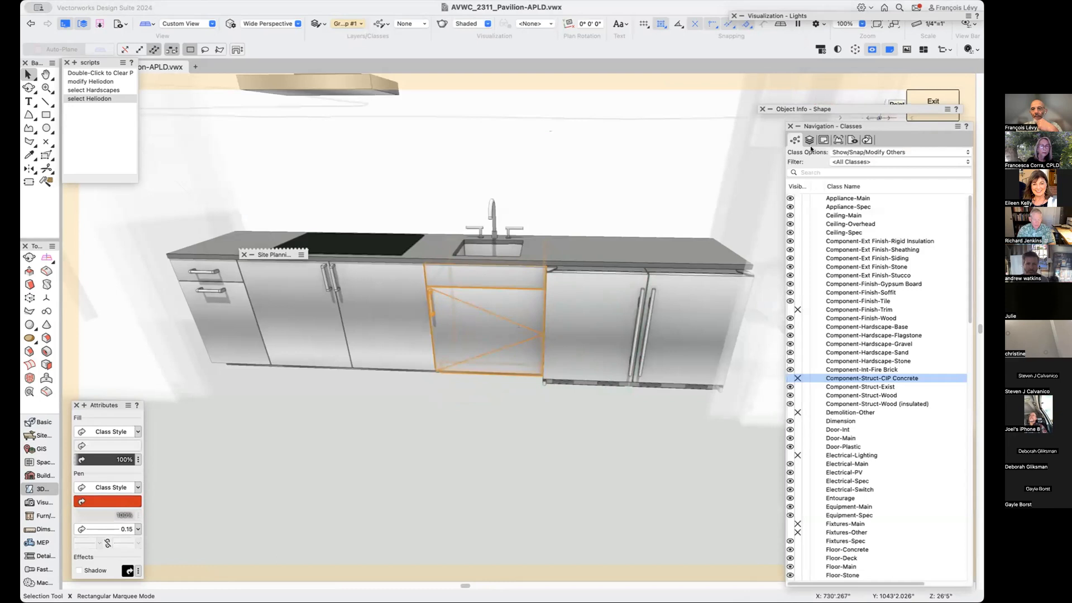
mouse_move(837, 109)
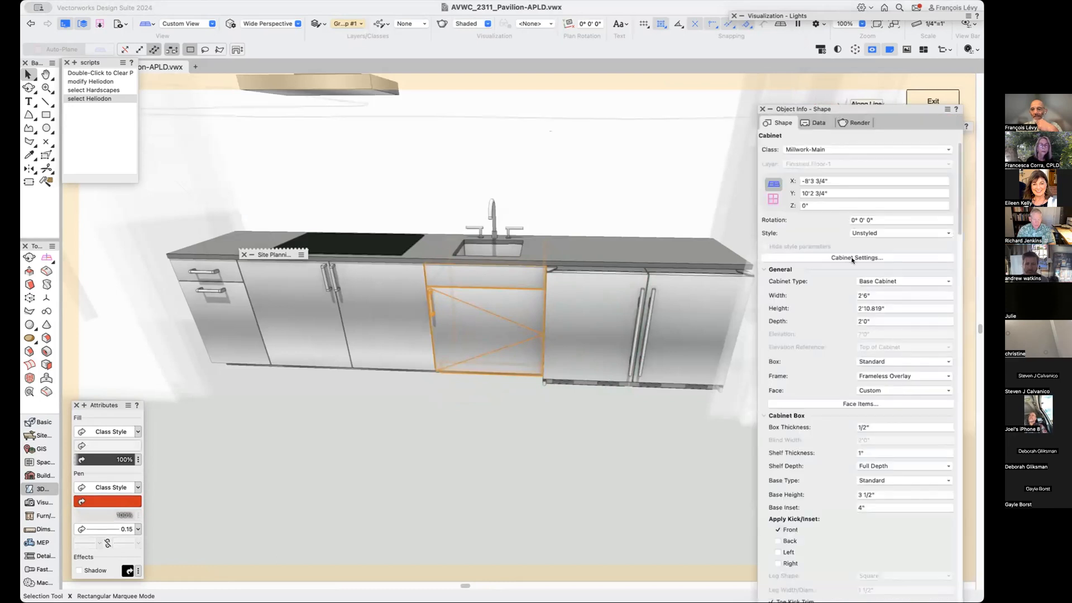
left_click(853, 259)
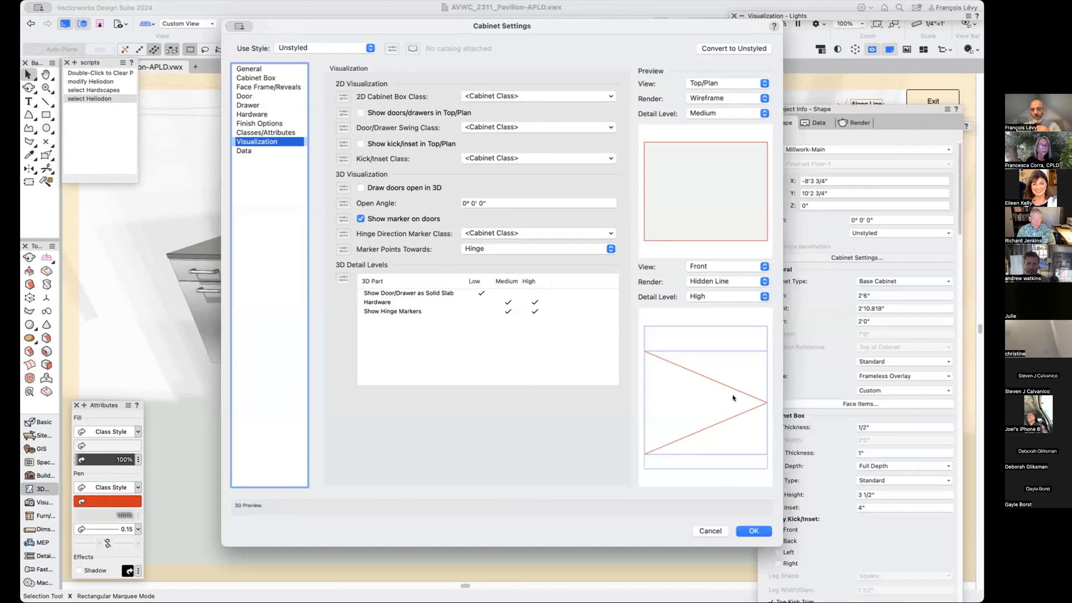
left_click(493, 233)
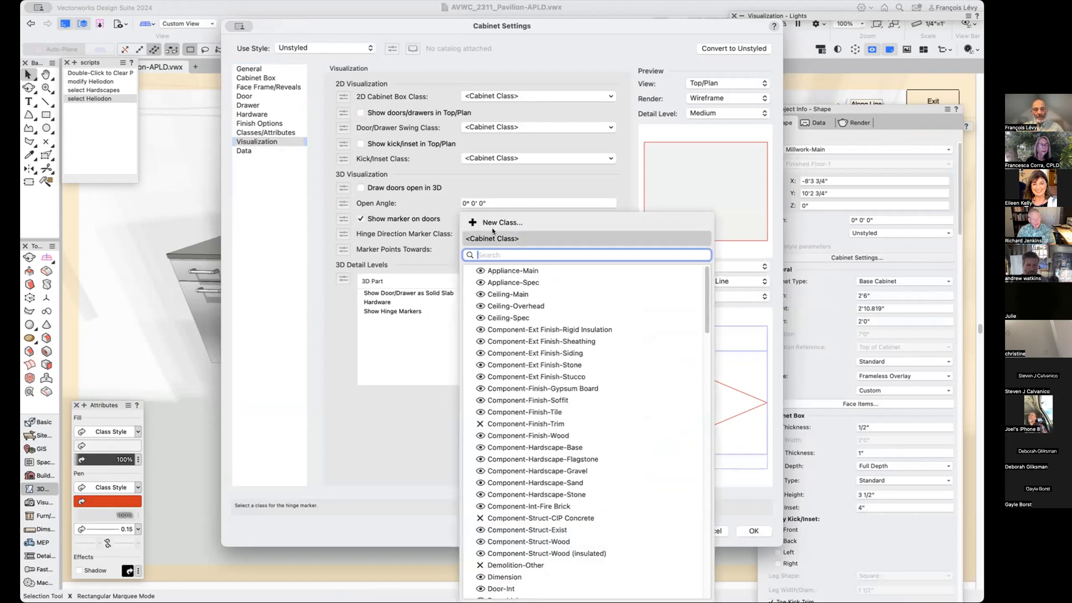
type("note")
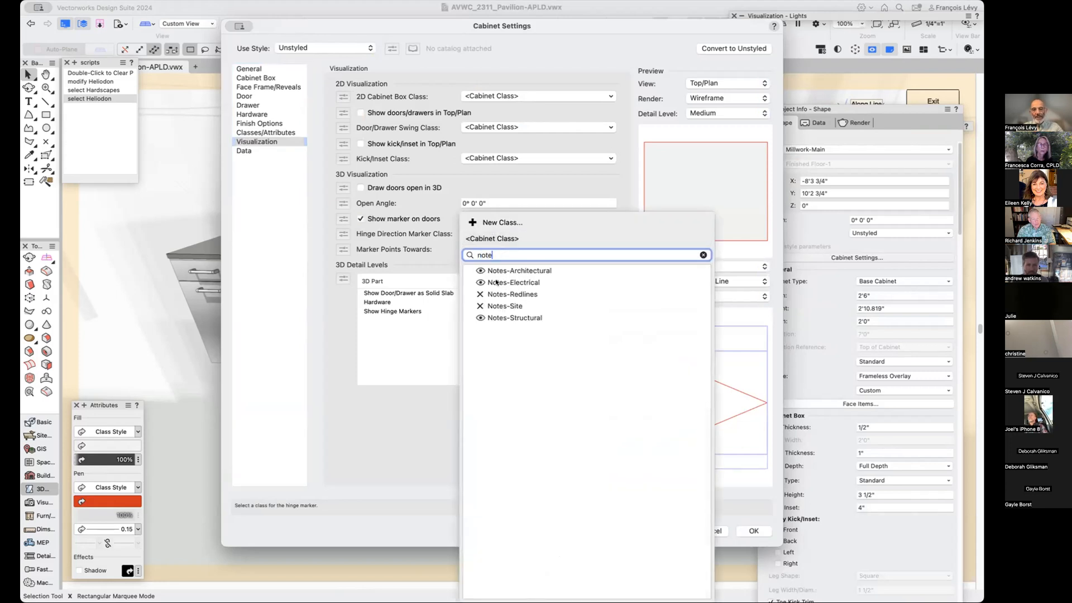
left_click(522, 270)
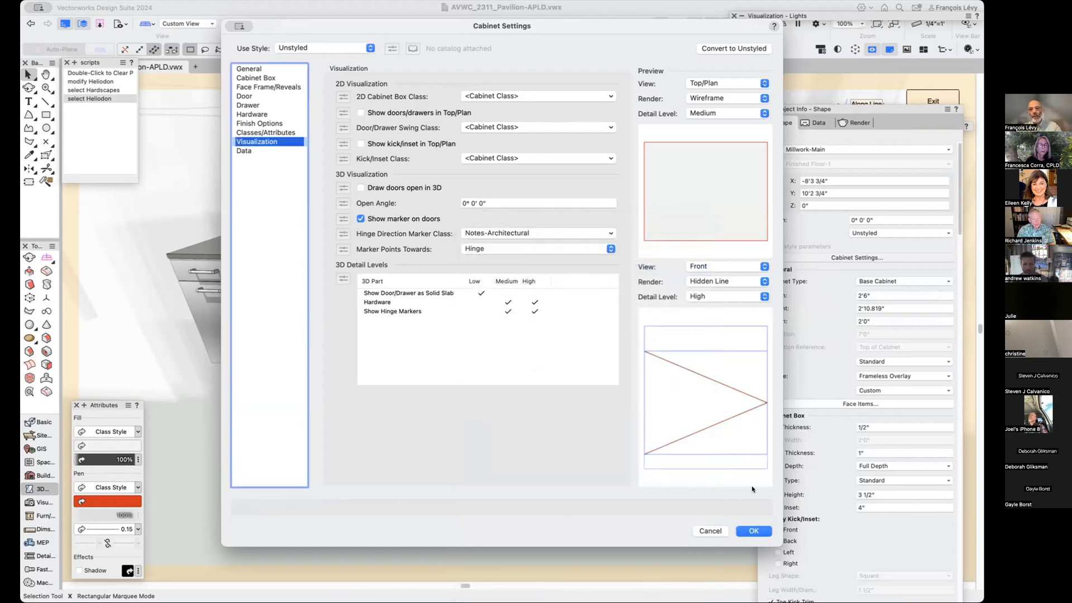
left_click(760, 531)
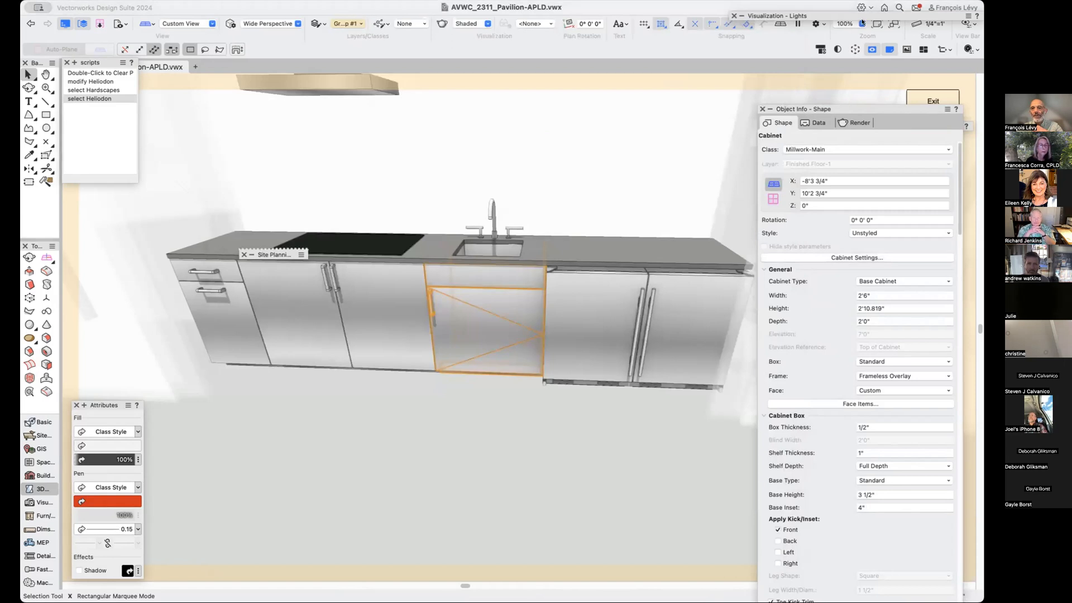
Find the Notes-Architectural class and make it invisible to hide the door's hinge marker.
mouse_move(862, 73)
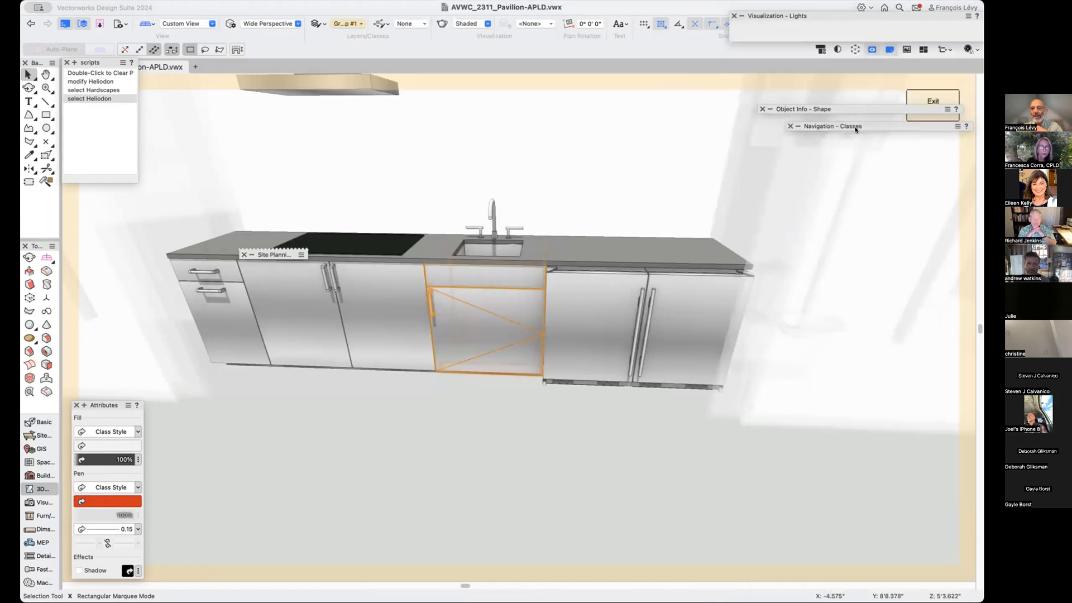
mouse_move(855, 127)
left_click(829, 170)
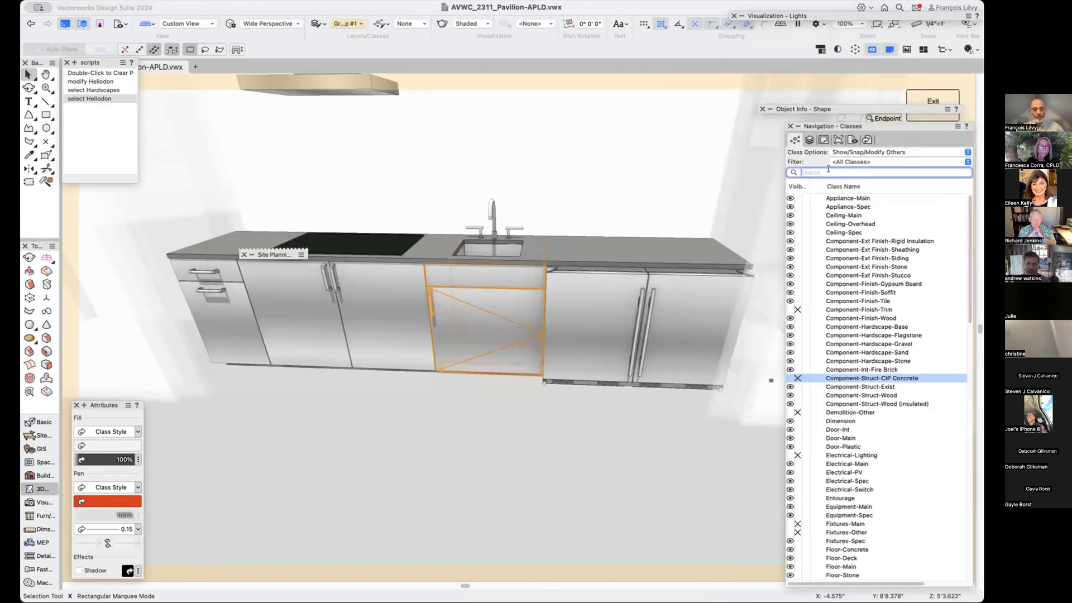
type("arch")
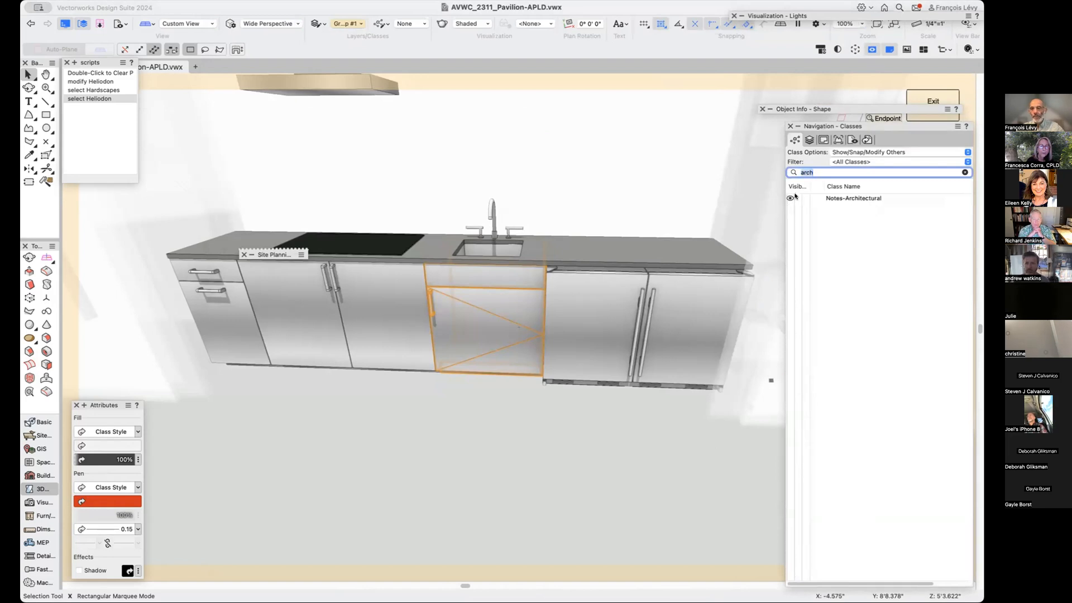
left_click(640, 478)
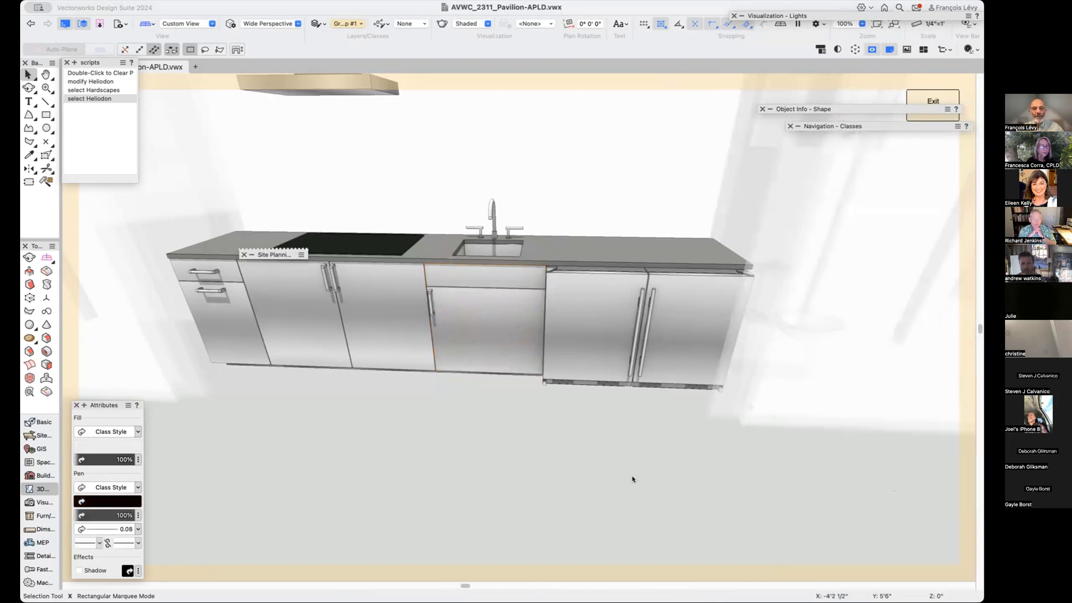
Set the drawer handle vertical offset to 1" for the narrow two-drawer cabinet at the end of the kitchen run.
left_click(340, 317)
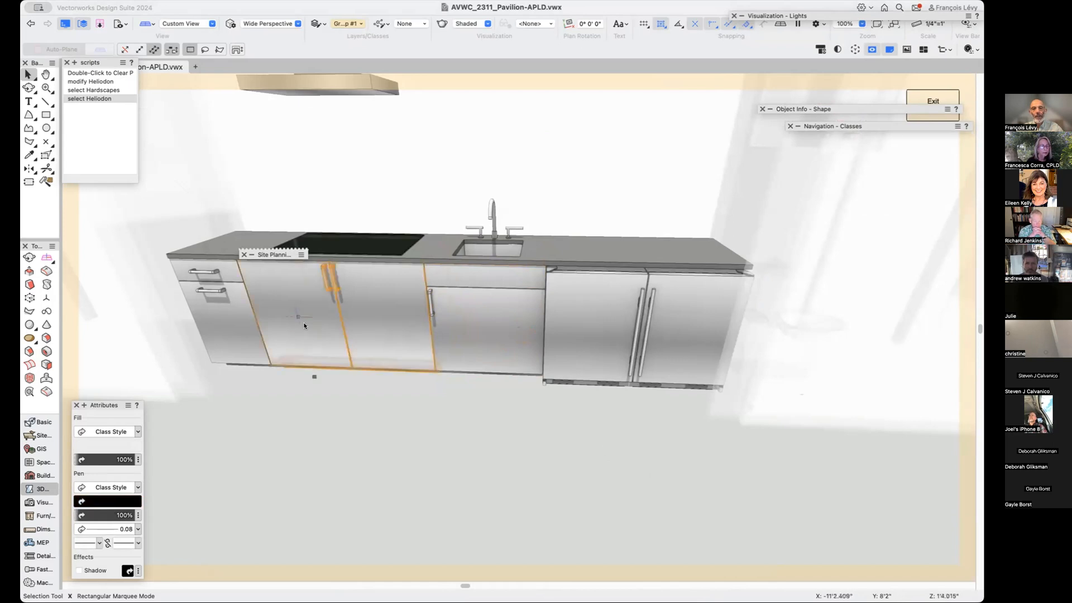
left_click(241, 346)
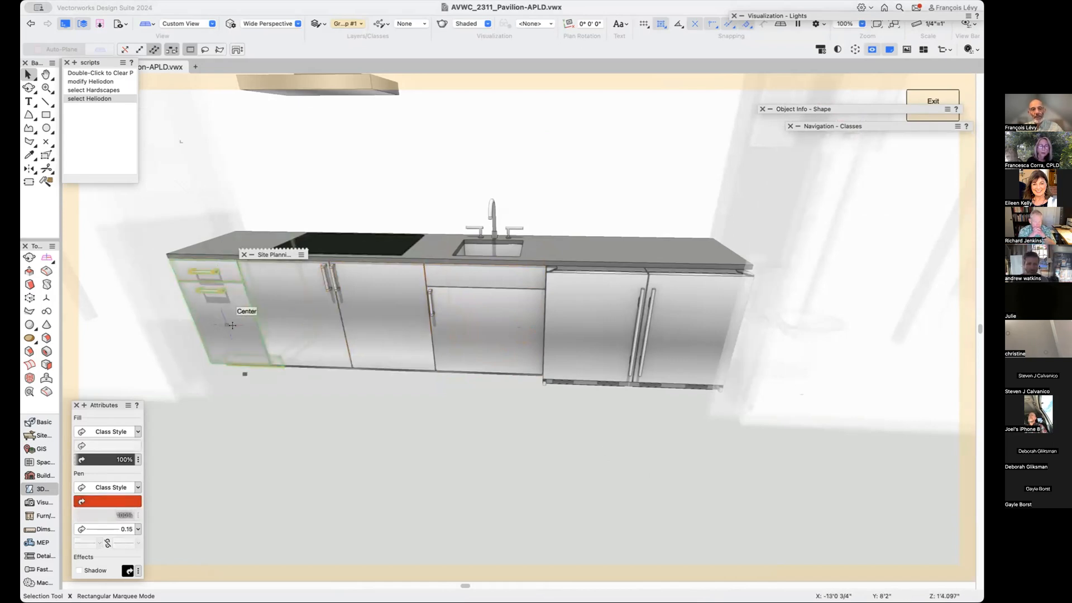
left_click(840, 108)
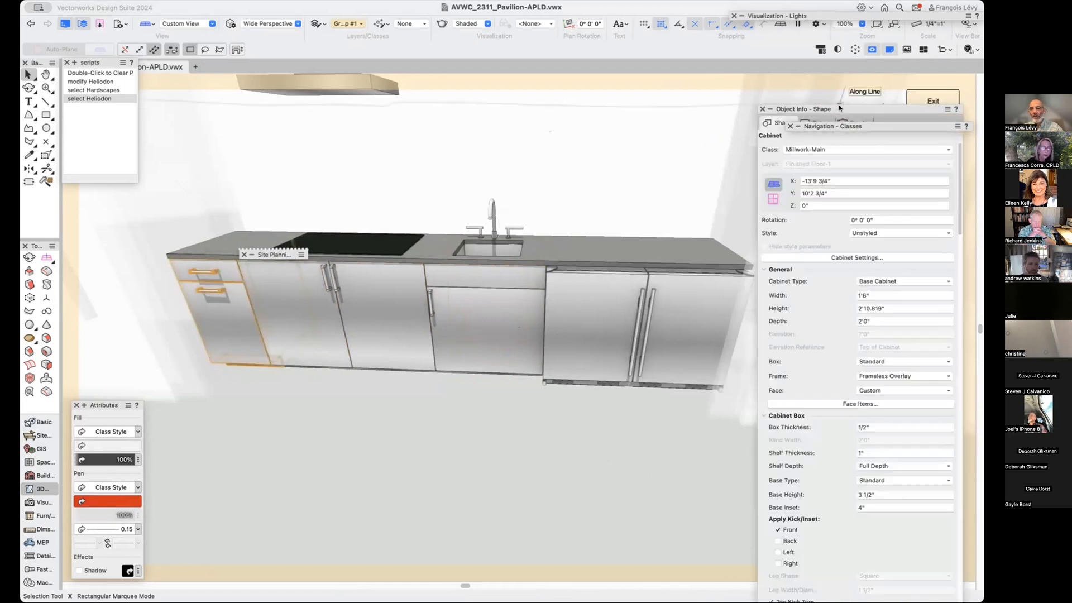
left_click(880, 257)
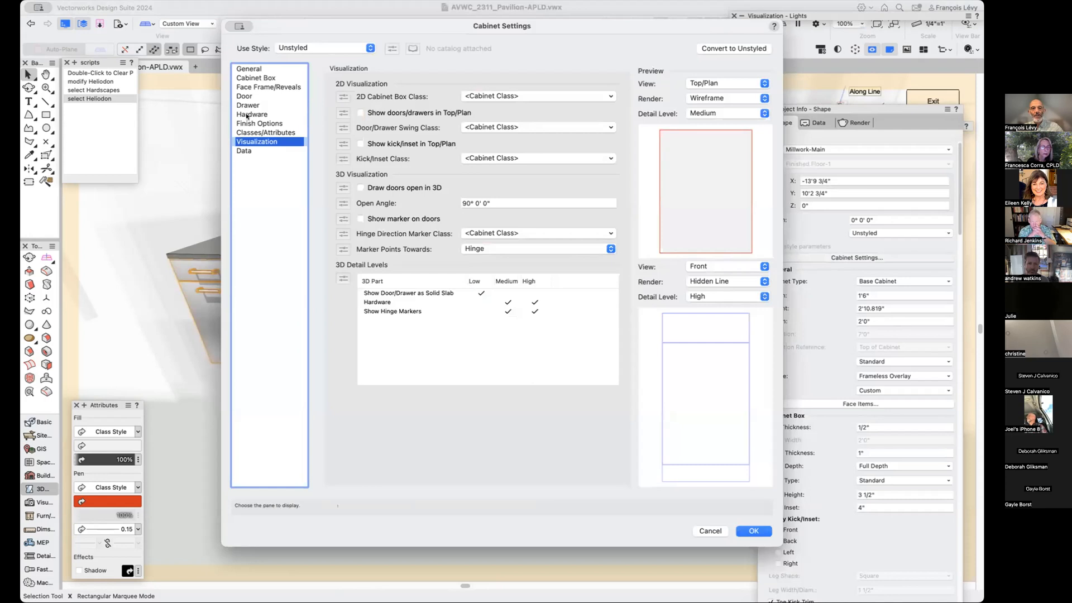
left_click(257, 114)
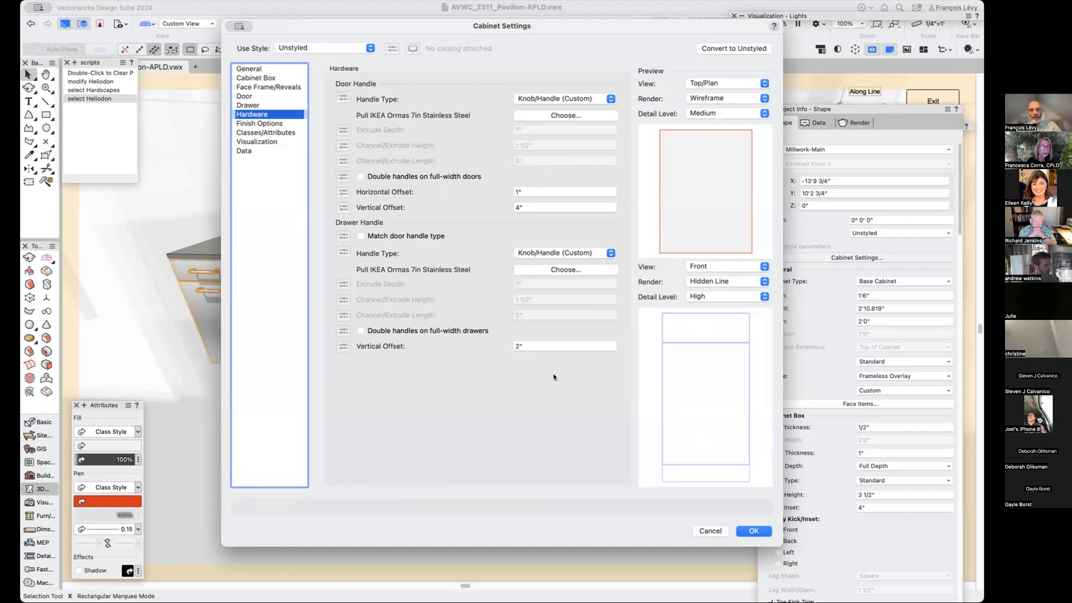
left_click(536, 346)
type("1")
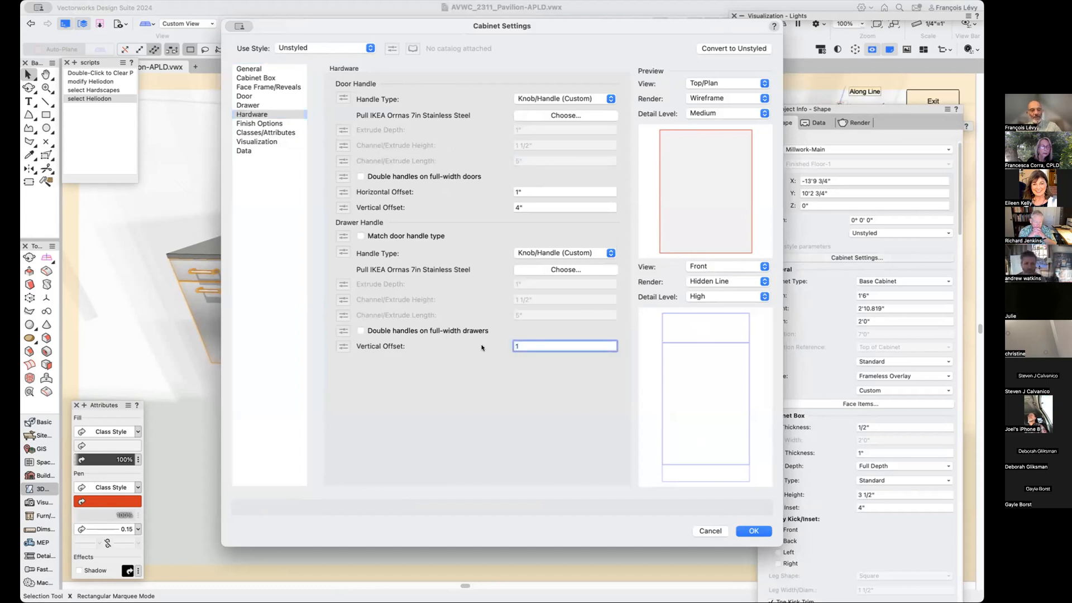
left_click(749, 530)
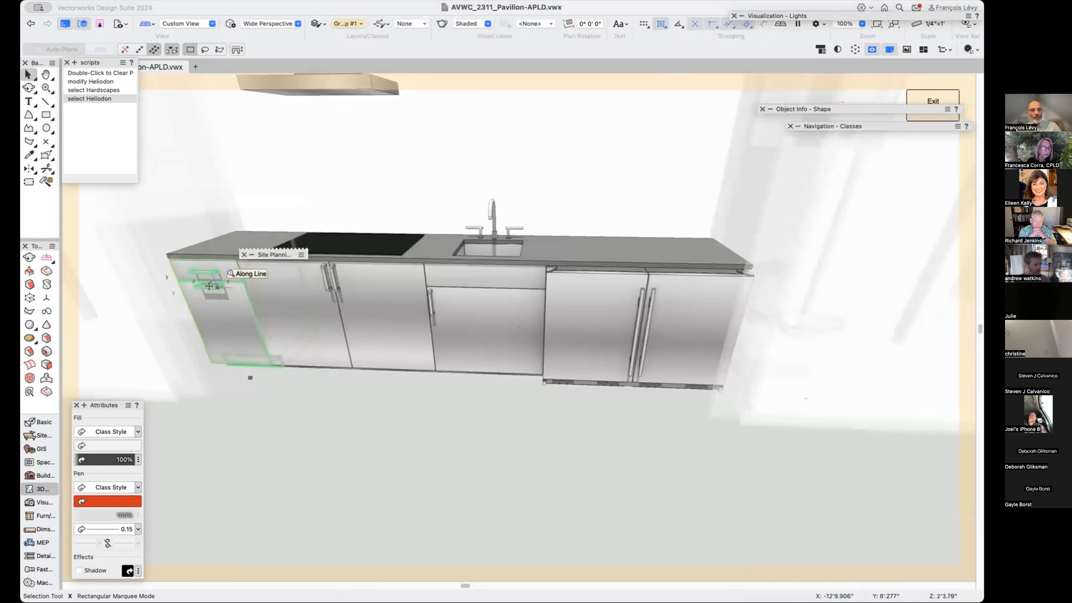
Restore the two-drawer cabinet's drawer handle vertical offset to 2" and apply the settings.
key("shift+c")
left_click_drag(210, 291, 209, 331)
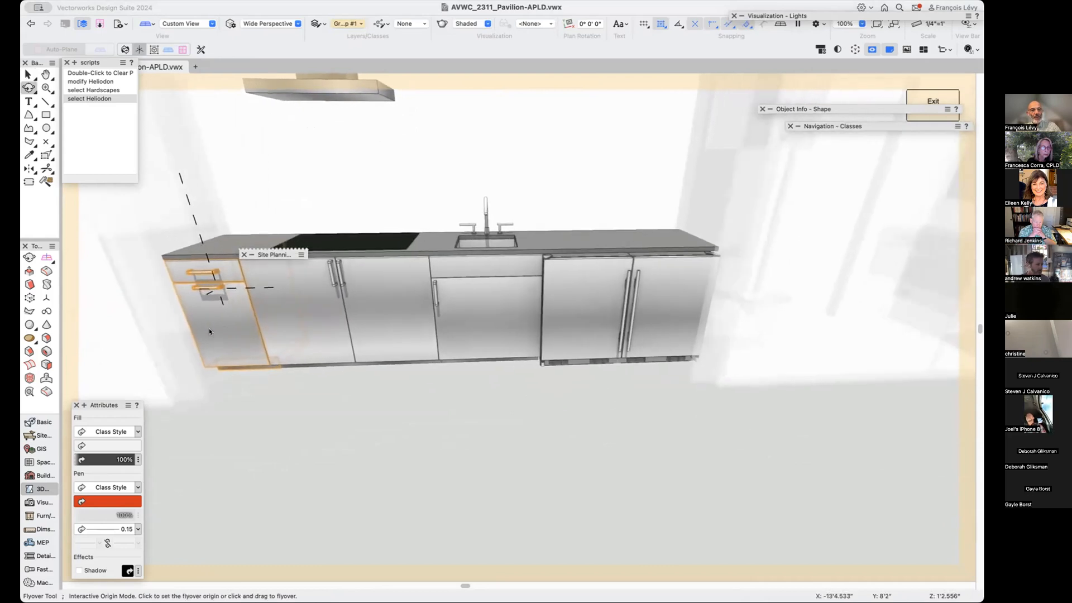
mouse_move(814, 108)
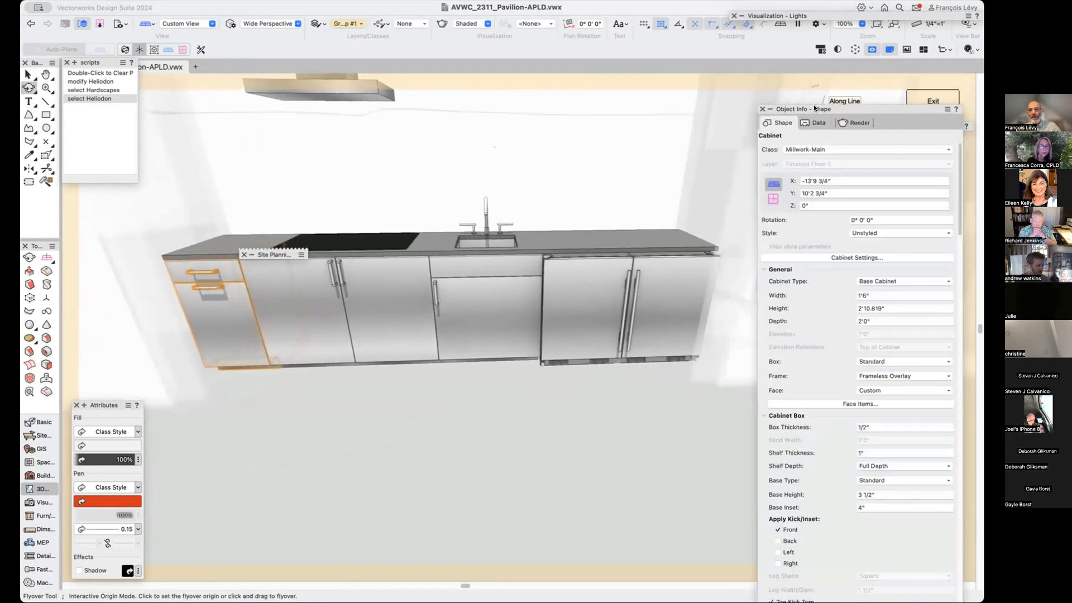
left_click(863, 256)
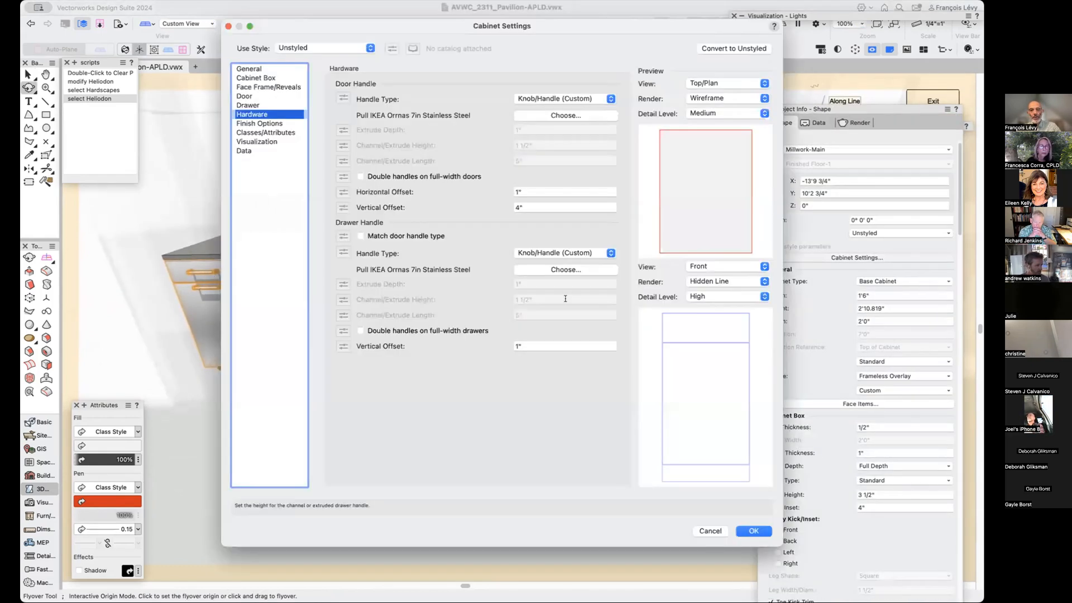
type("2")
key("Return")
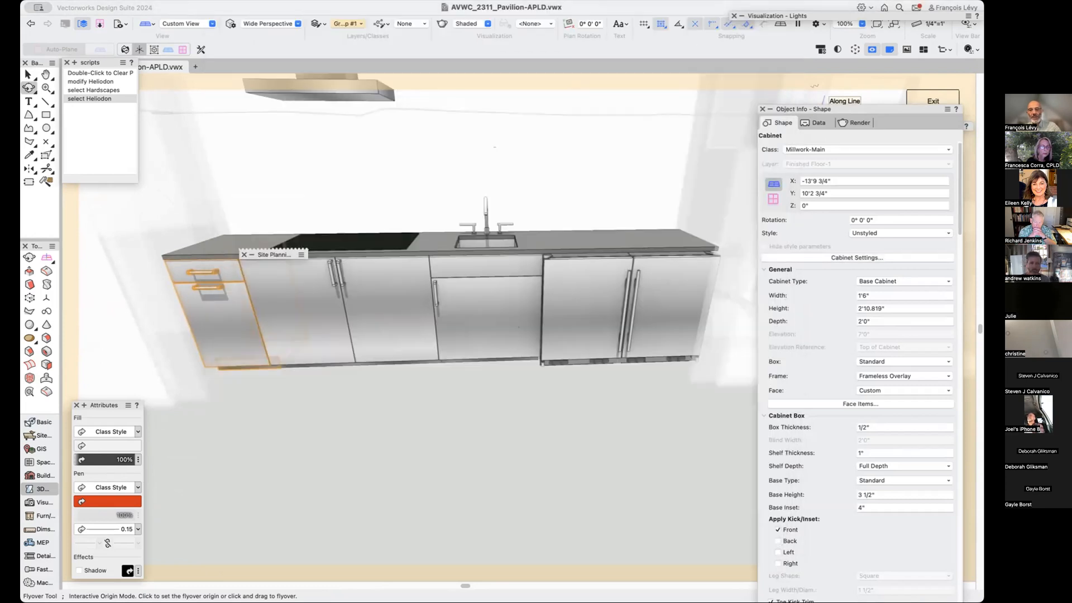
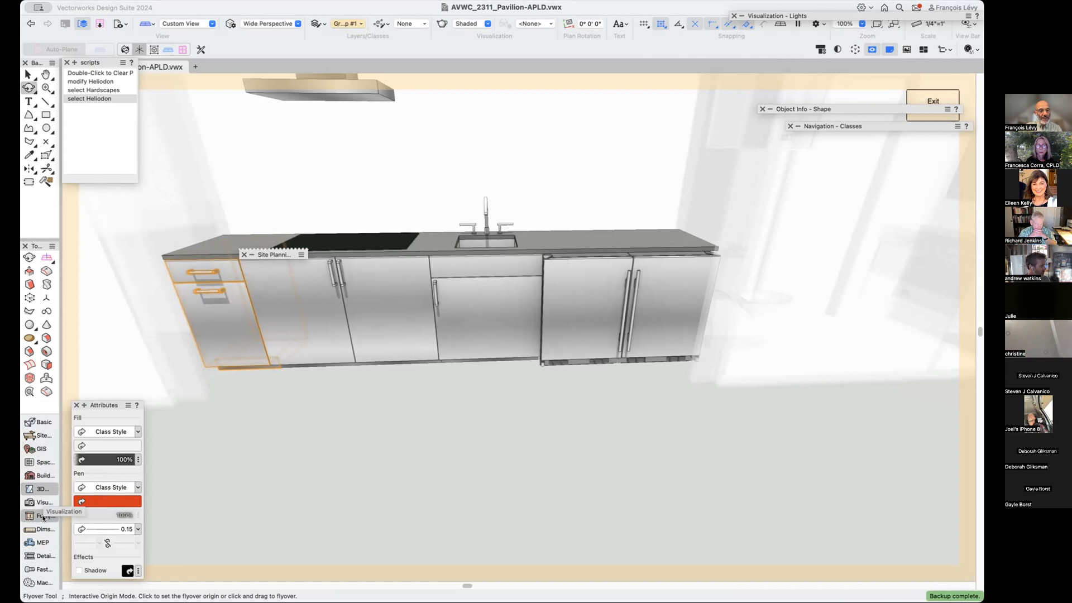
Detach the Furn/Fixtures and Building Shell tool sets as floating palettes to display their tools by name.
left_click(42, 515)
left_click_drag(82, 489, 385, 291)
left_click(292, 1)
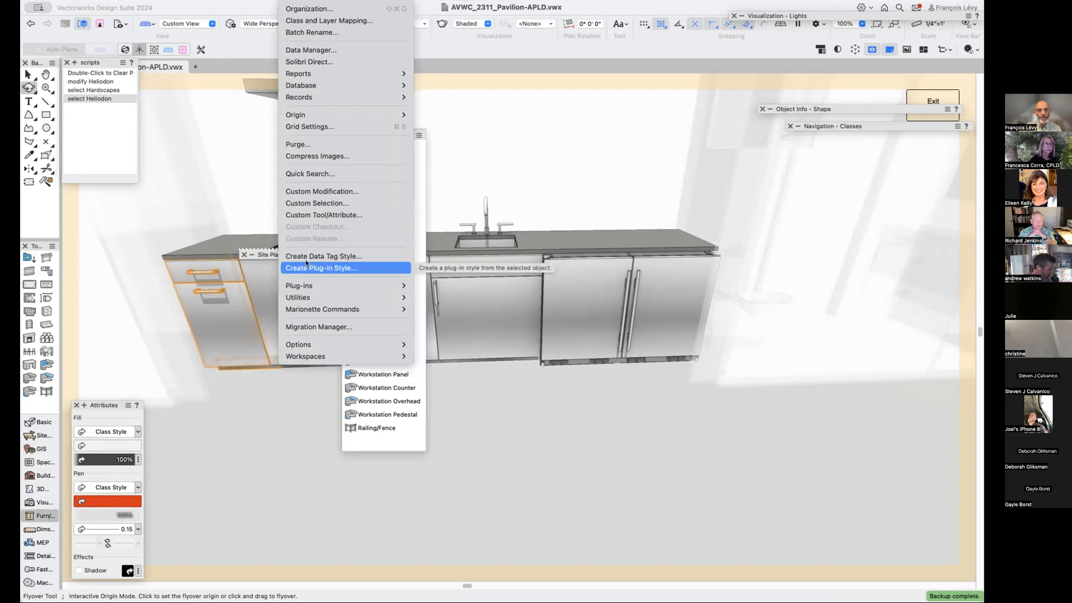
left_click(76, 470)
left_click(34, 475)
left_click(35, 475)
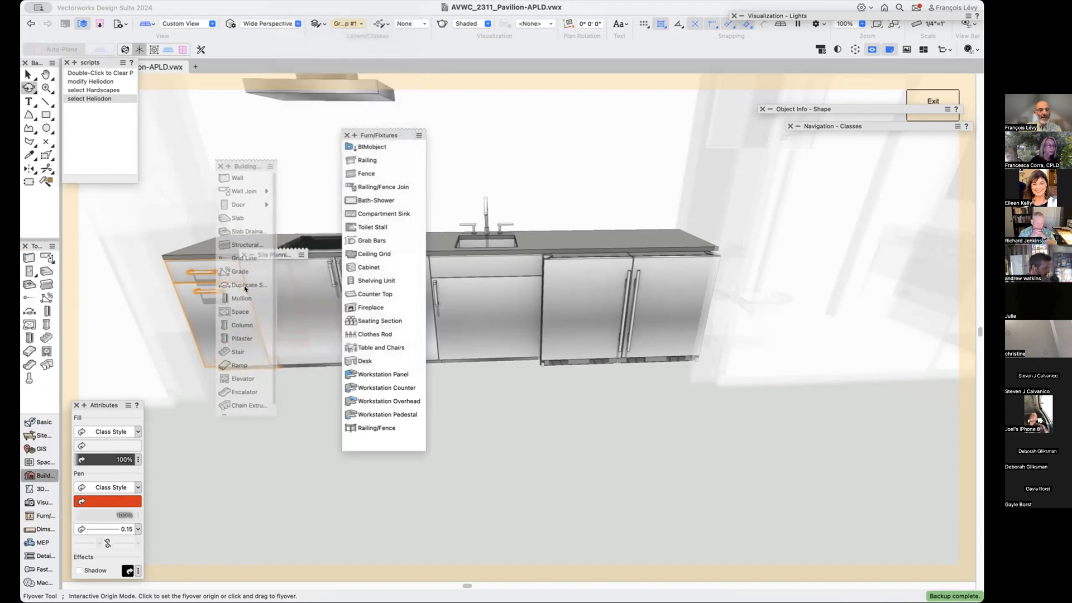
Switch the workspace to Landmark and clear the cabinet selection.
left_click(326, 1)
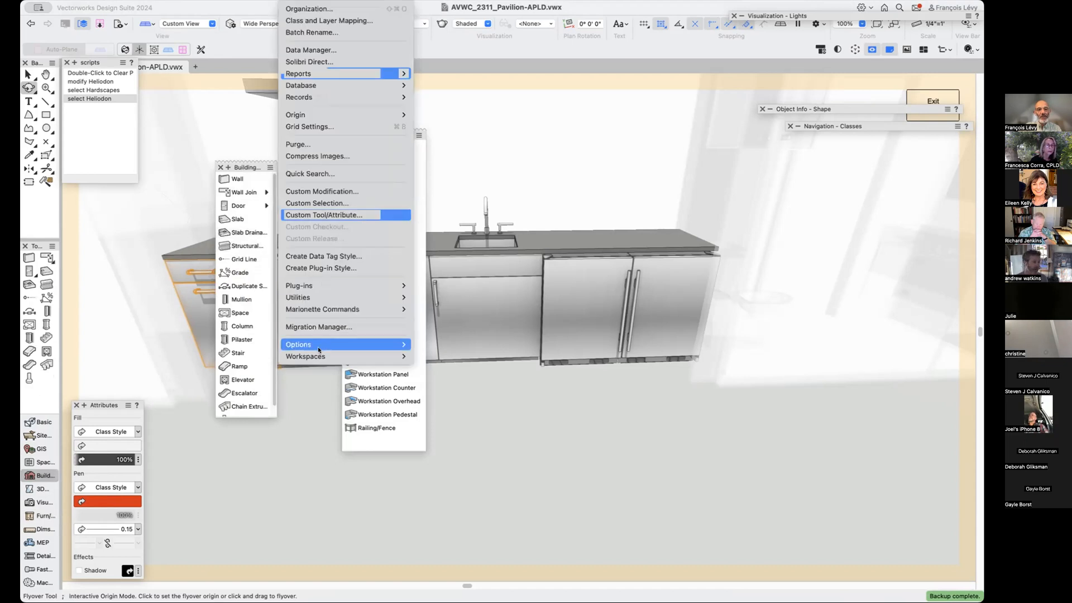
mouse_move(324, 357)
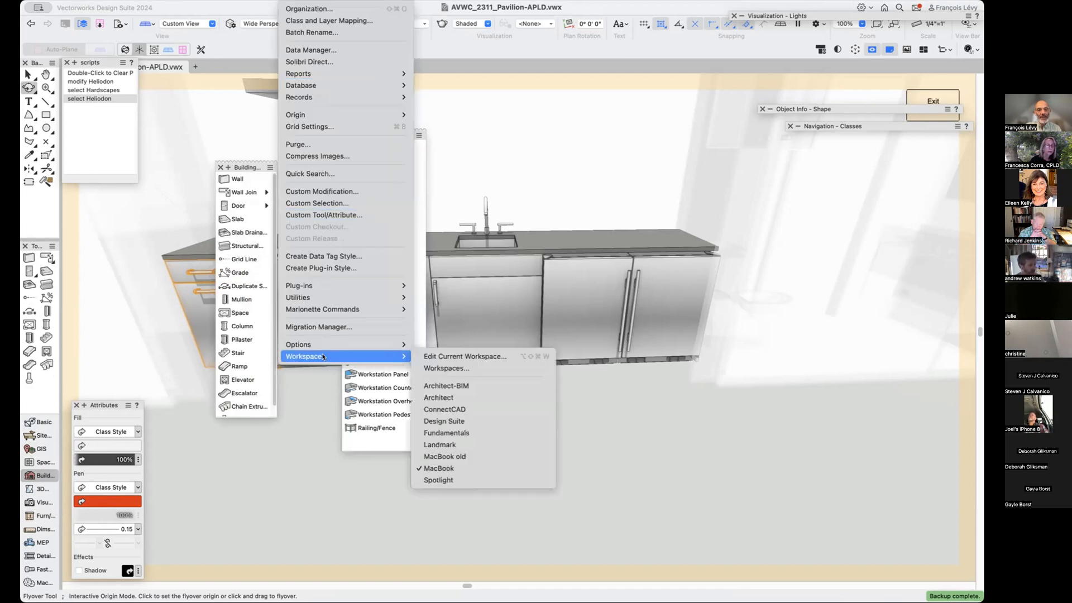
left_click(478, 441)
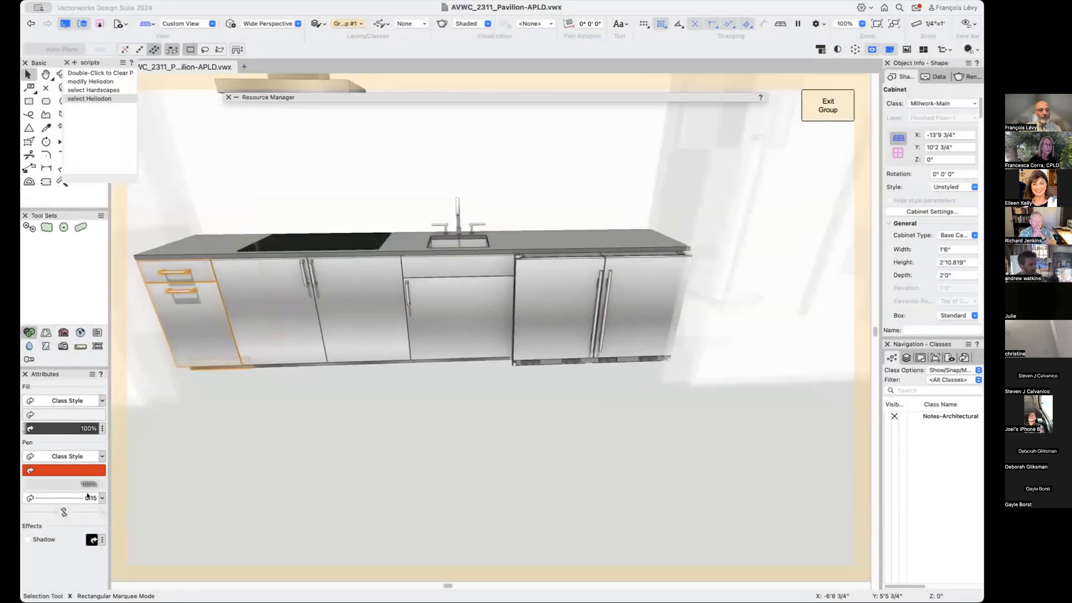
left_click(235, 196)
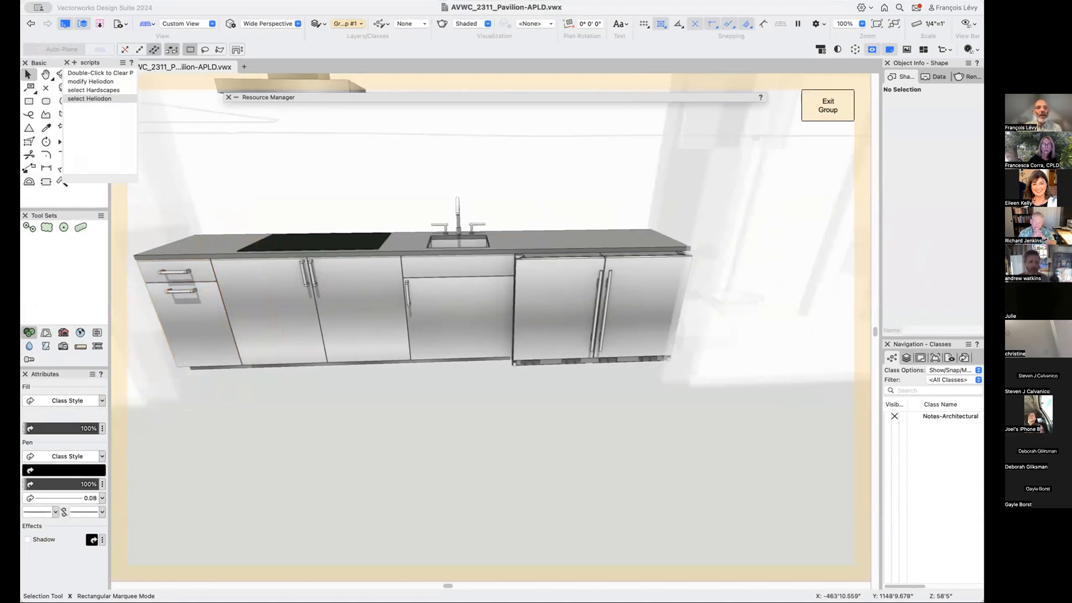
Search the commands for "floor" and locate the Architectural Floor command in the Landmark workspace.
left_click(302, 1)
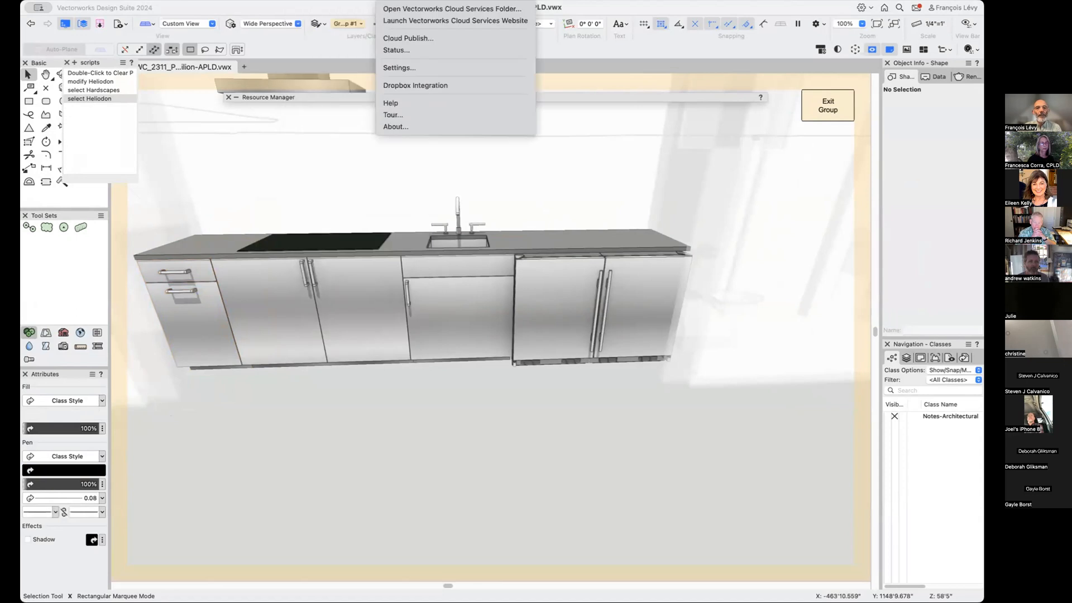
mouse_move(417, 1)
type("floor")
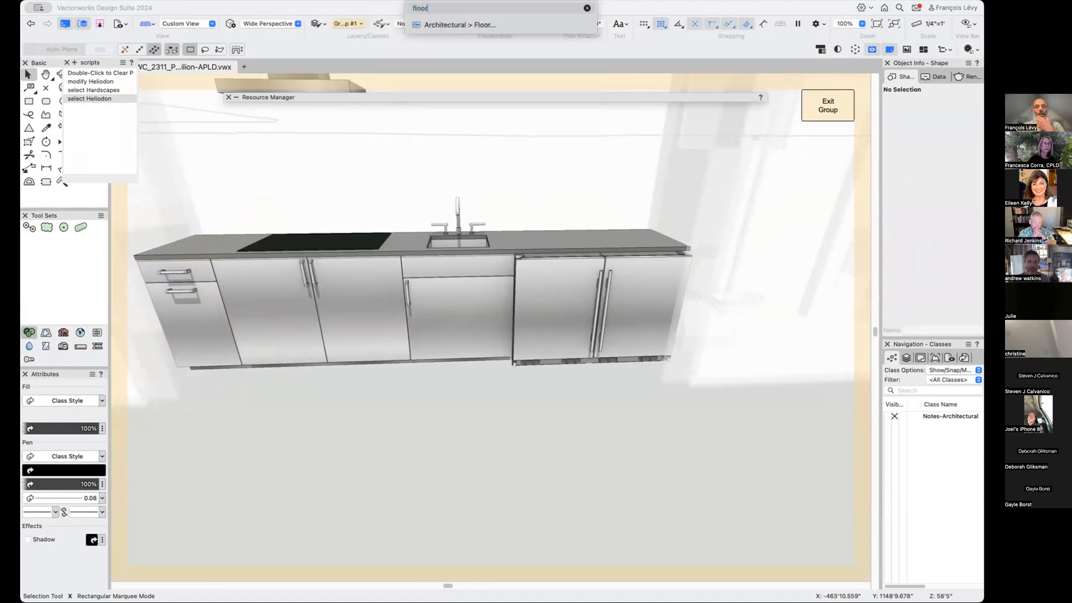
key("Down")
key("Return")
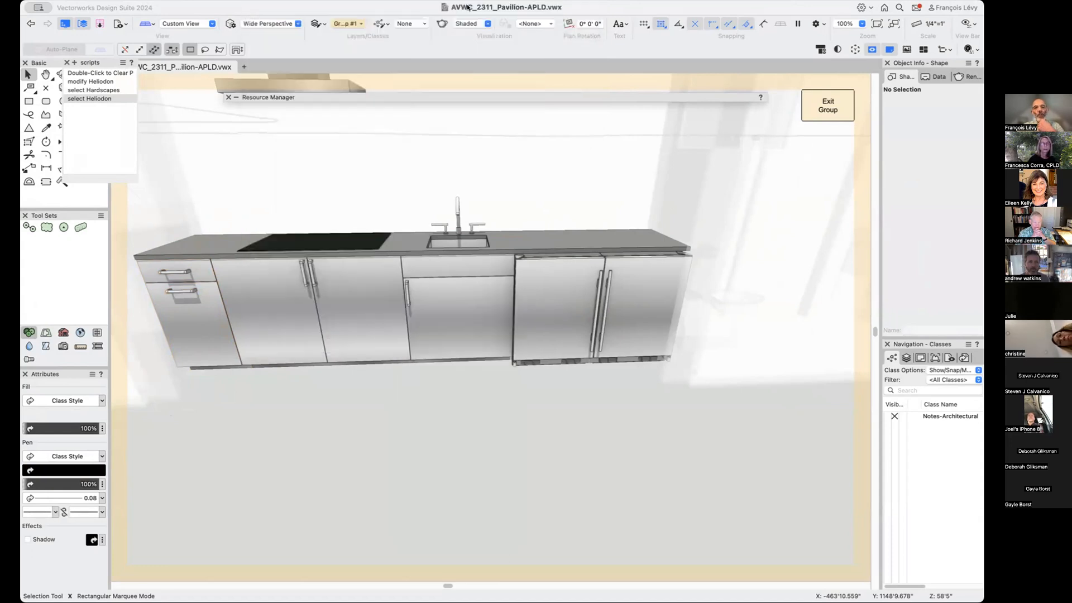
key("shift+super+slash")
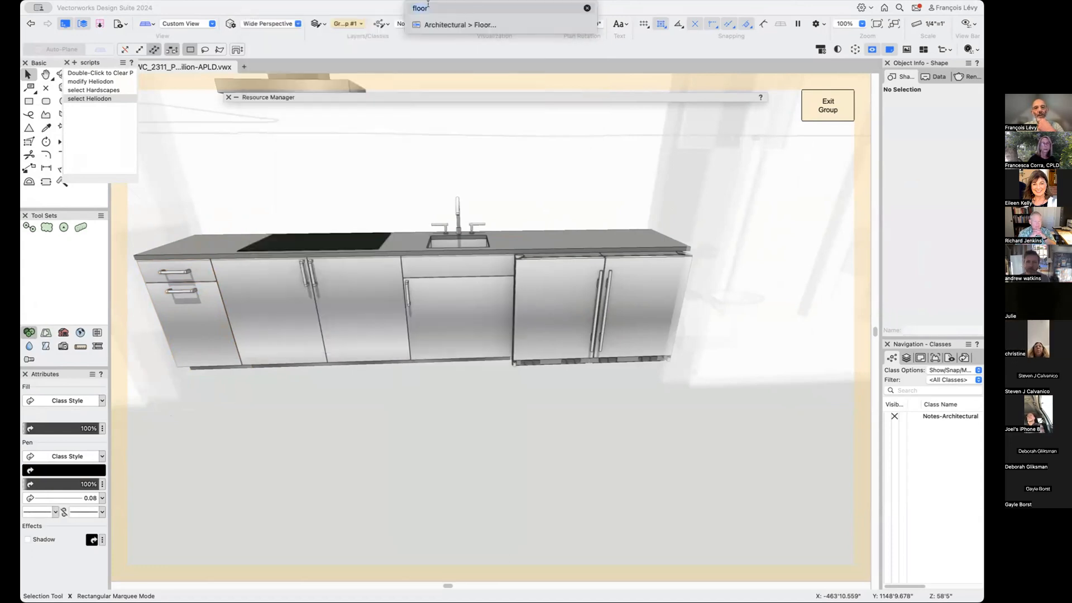
key("BackSpace")
type("floor")
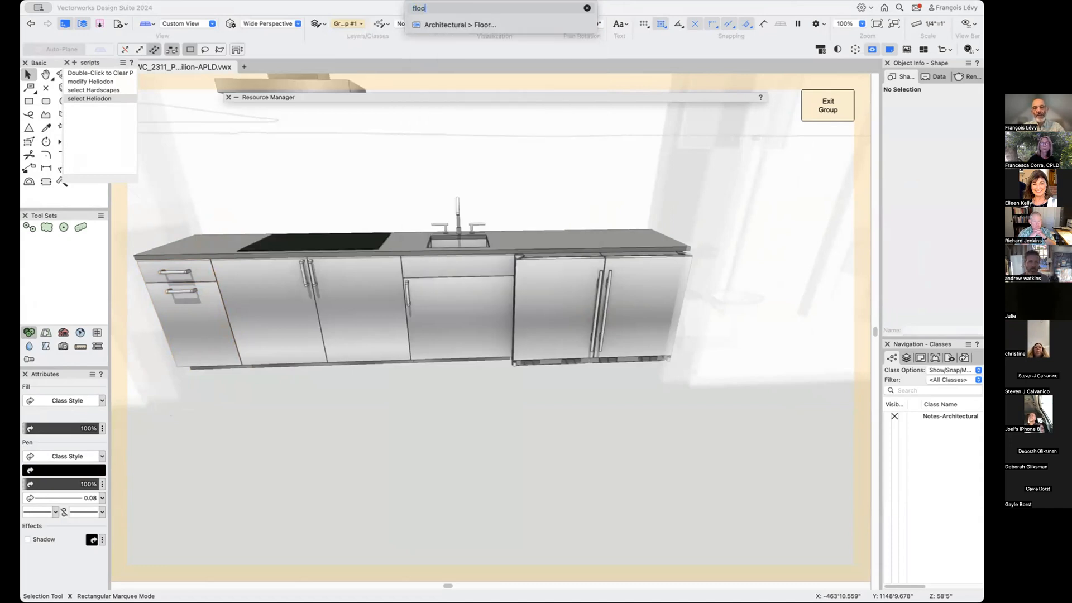
key("Down")
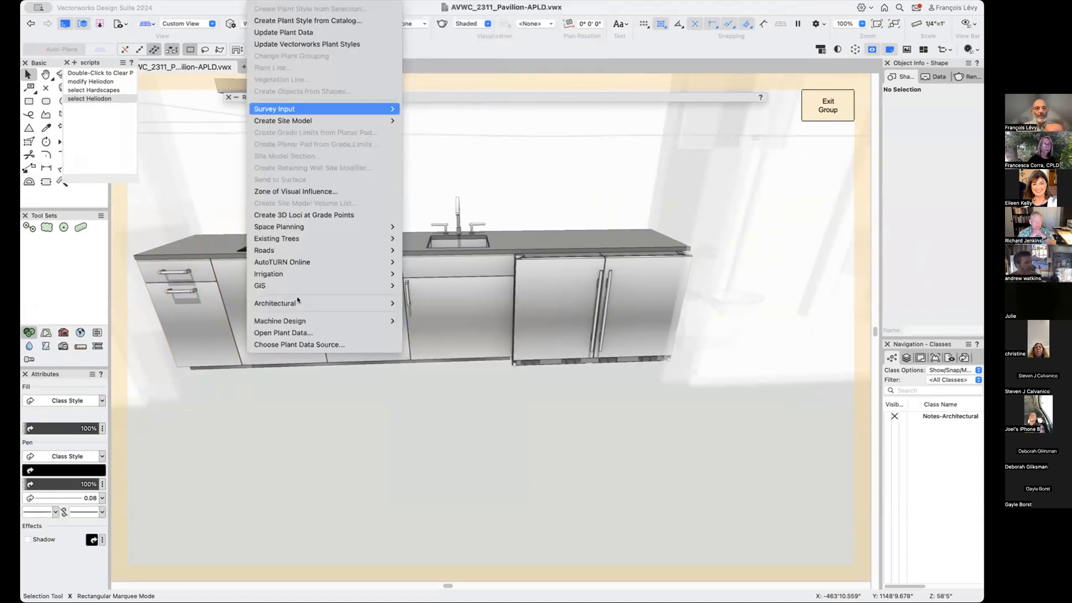
mouse_move(299, 300)
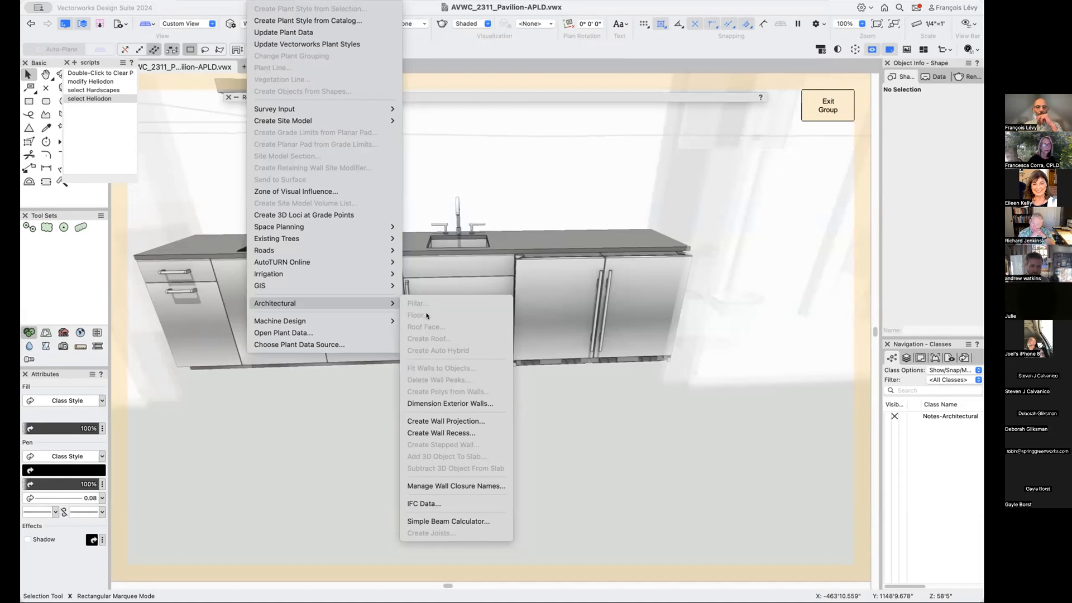
left_click(279, 415)
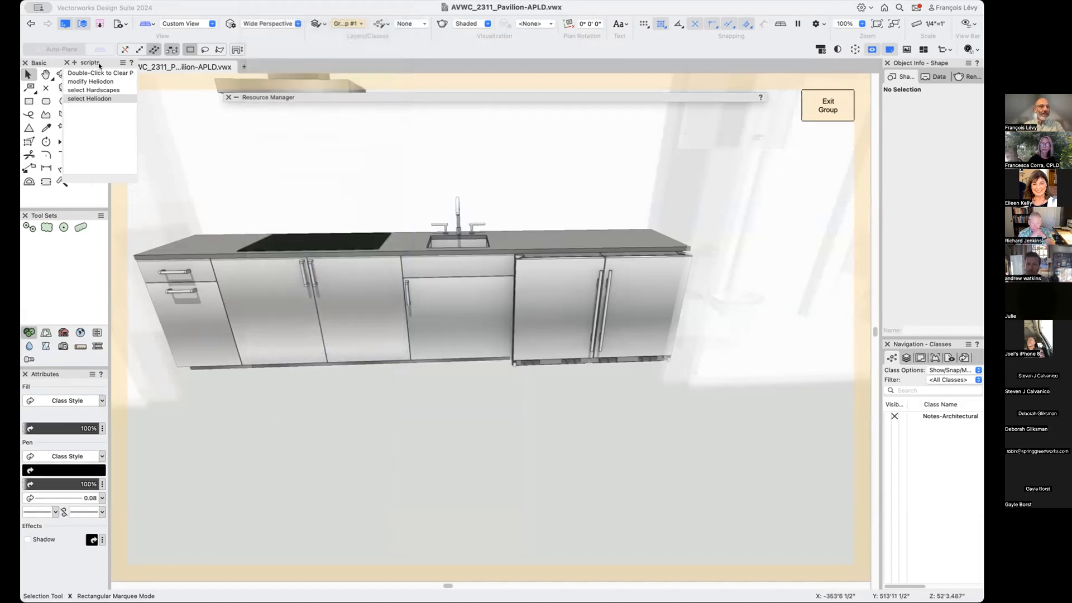
Move the scripts palette off the Basic tools and present the Cabinet tool in the Building Shell tool set.
left_click_drag(98, 63, 165, 100)
left_click(62, 332)
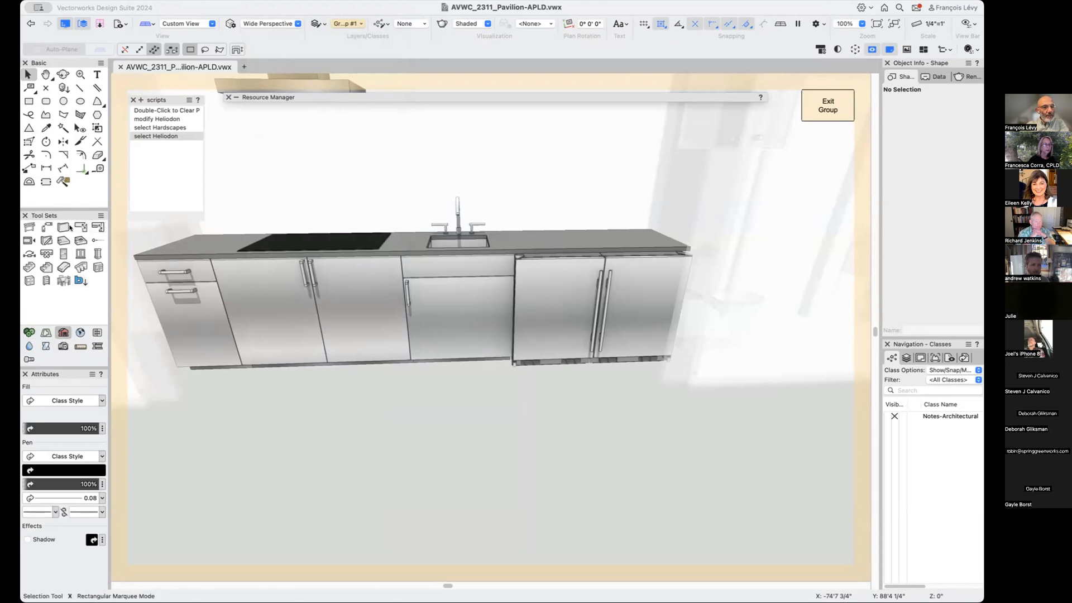
left_click(28, 281)
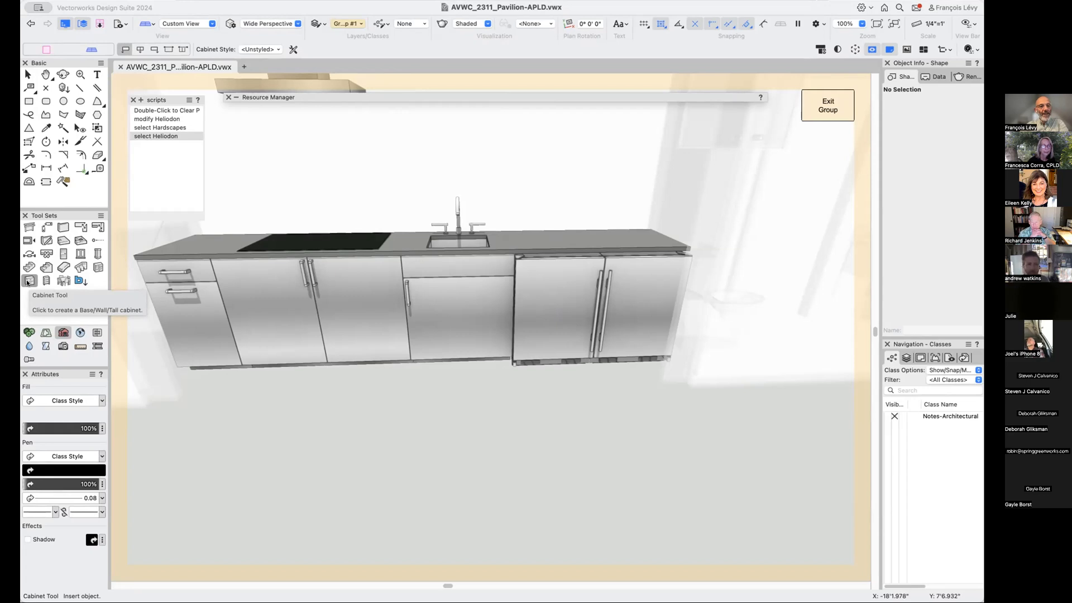
left_click(62, 332)
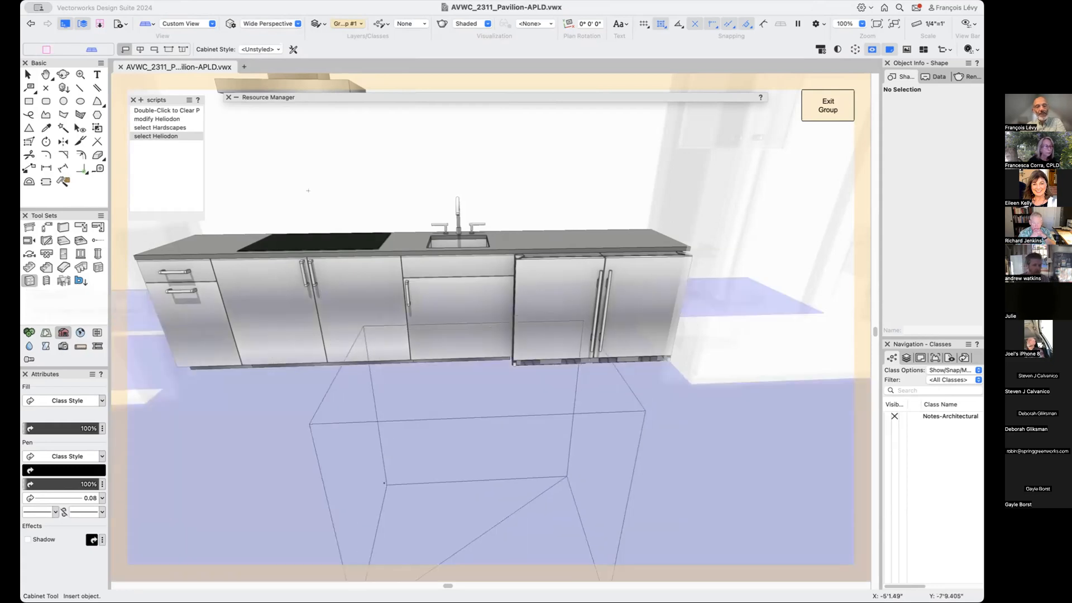
key("x")
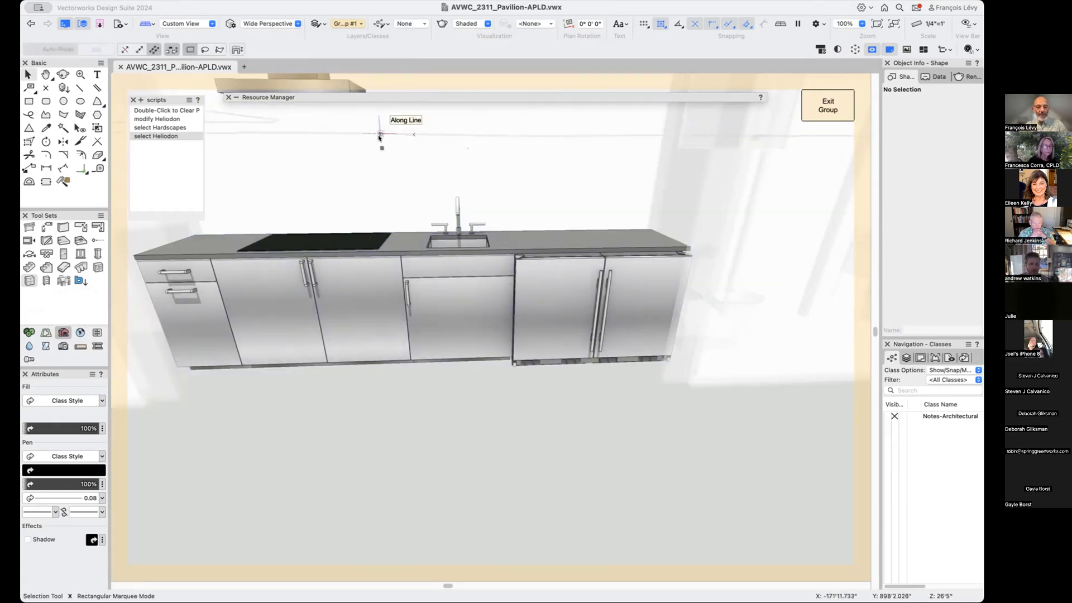
Examine the General and Cabinet Box settings of the double-door cabinet under the cooktop, leaving them as they are.
left_click(296, 294)
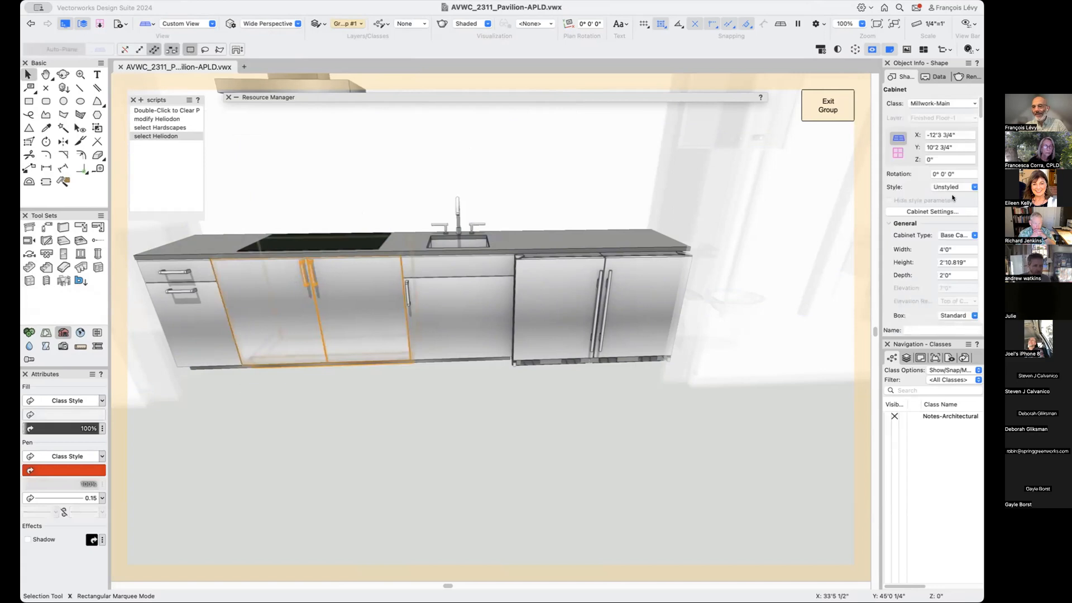
left_click(947, 212)
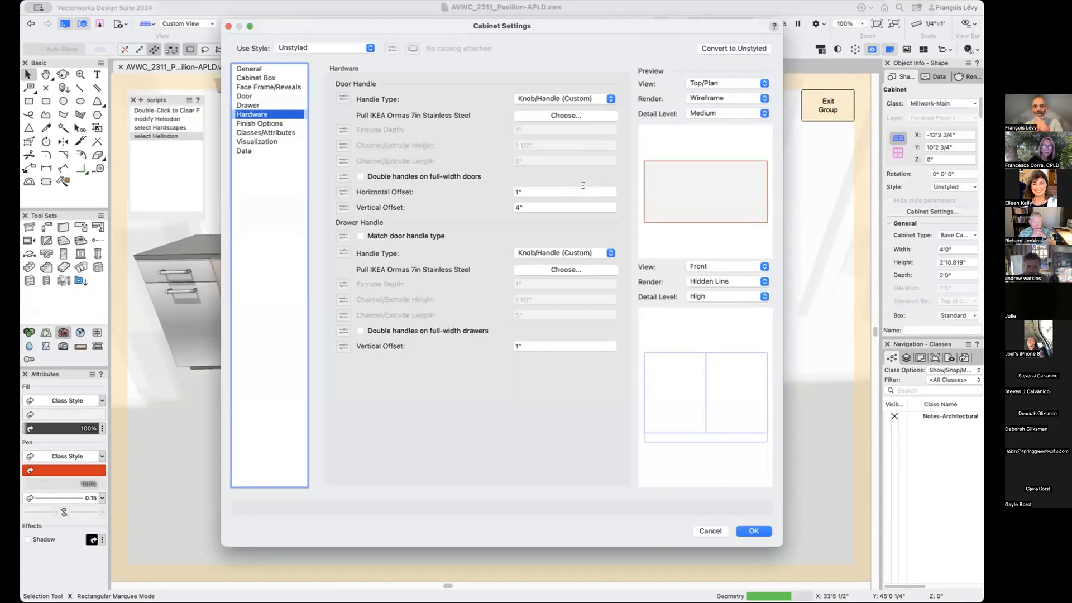
left_click(252, 69)
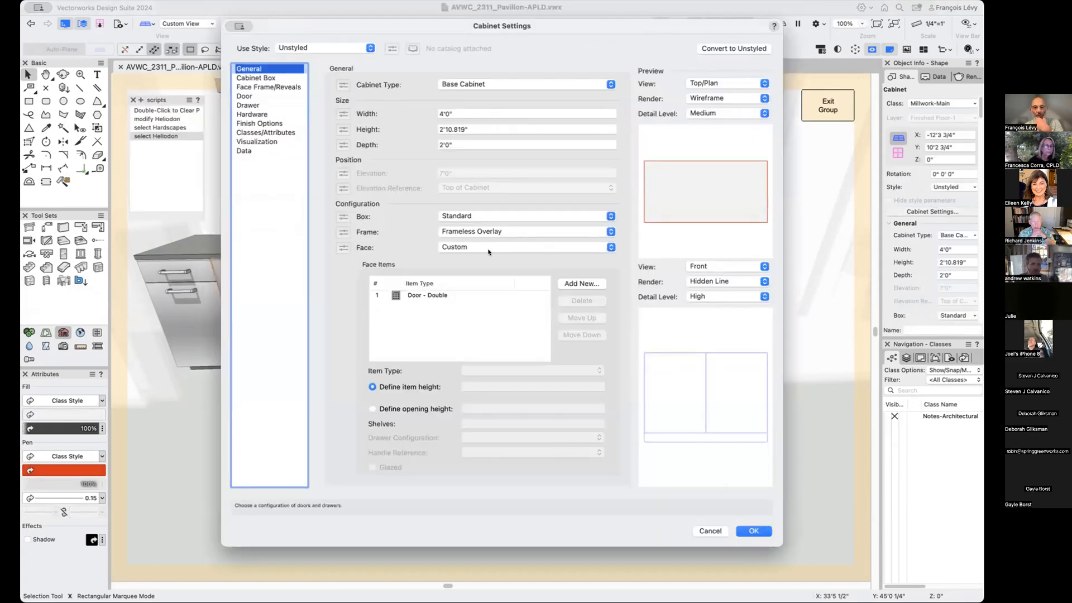
left_click(259, 78)
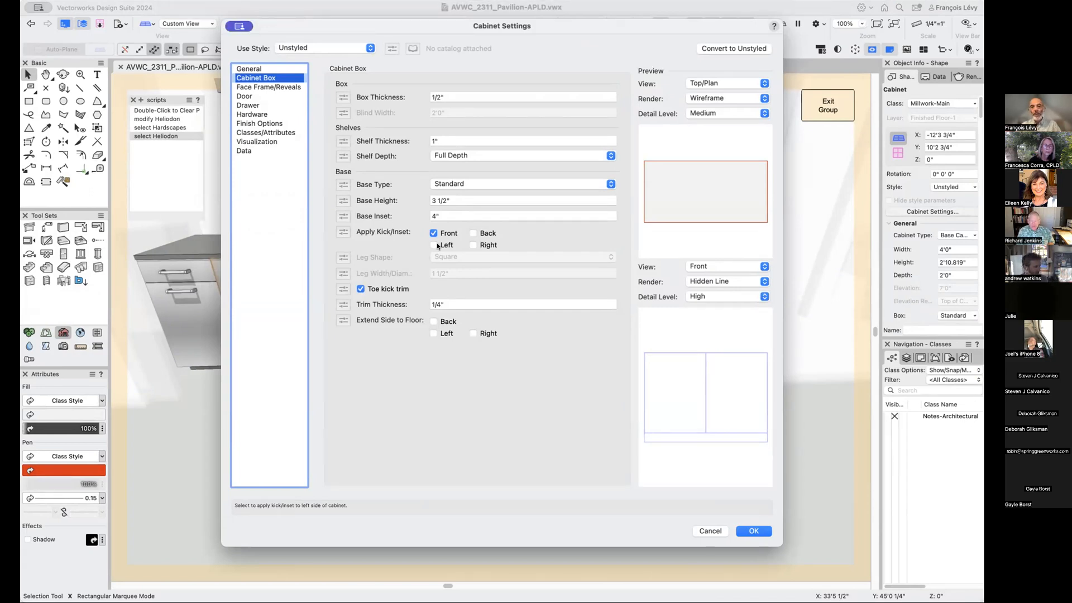
left_click(710, 530)
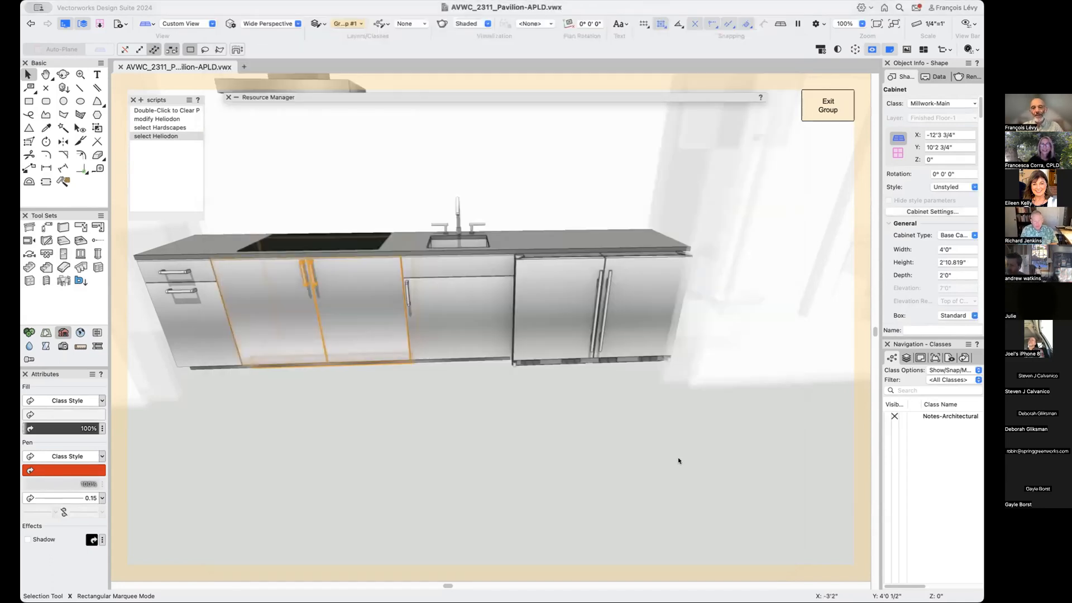
Group the countertop floor object in Top/Plan view, enter the new group and hide the objects outside it.
left_click(601, 243)
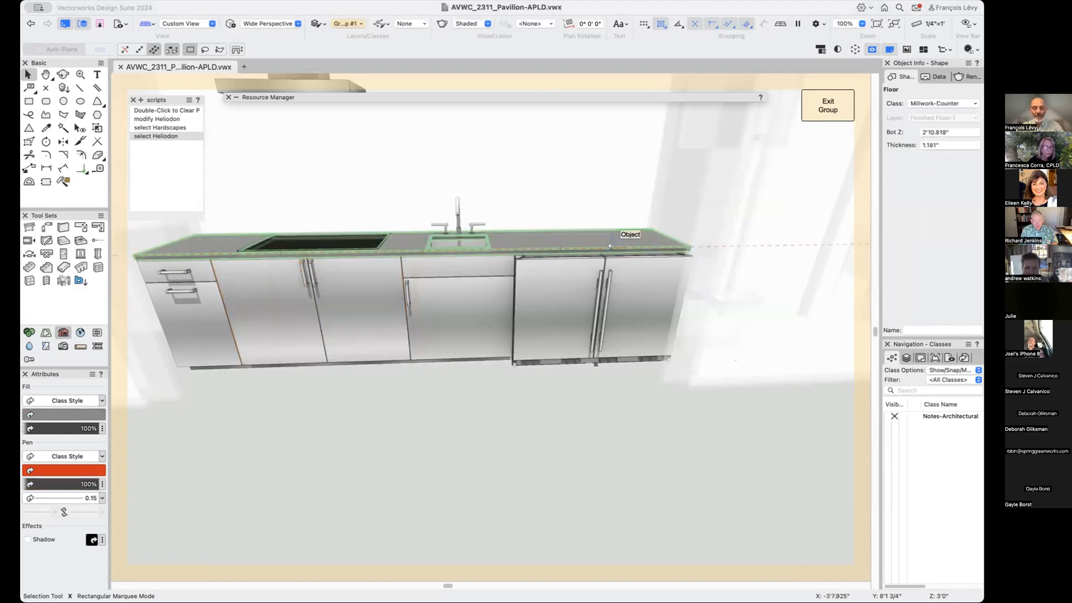
key("super+5")
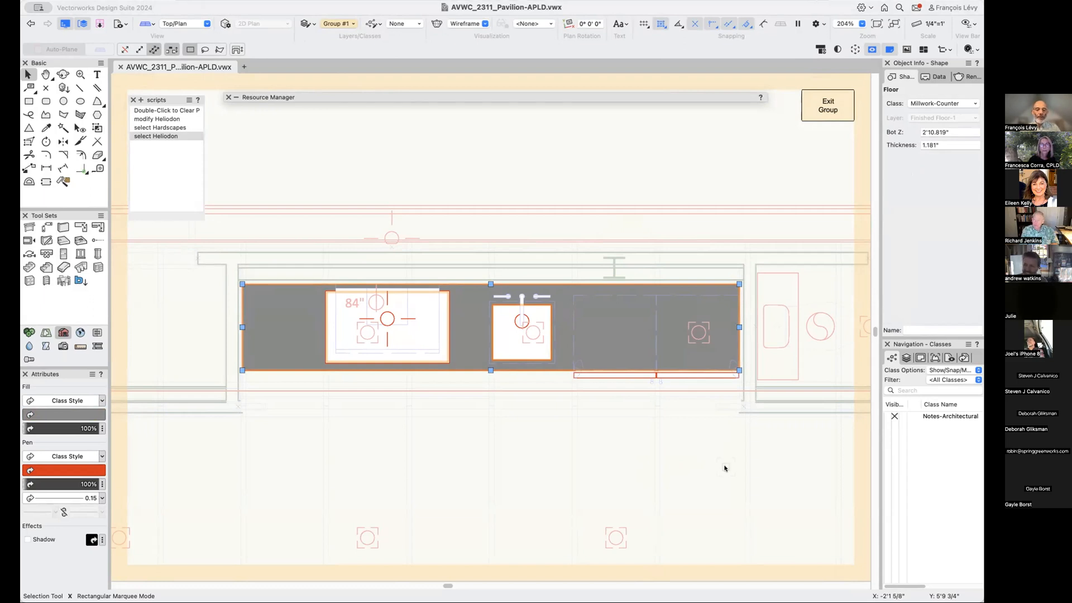
key("super+g")
key("super+bracketleft")
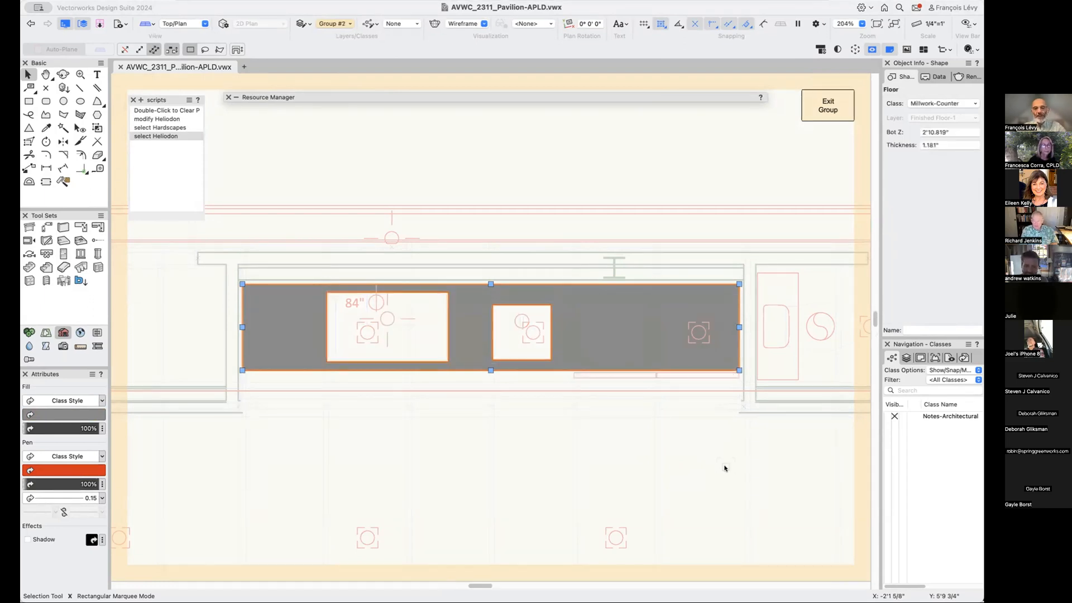
left_click(872, 50)
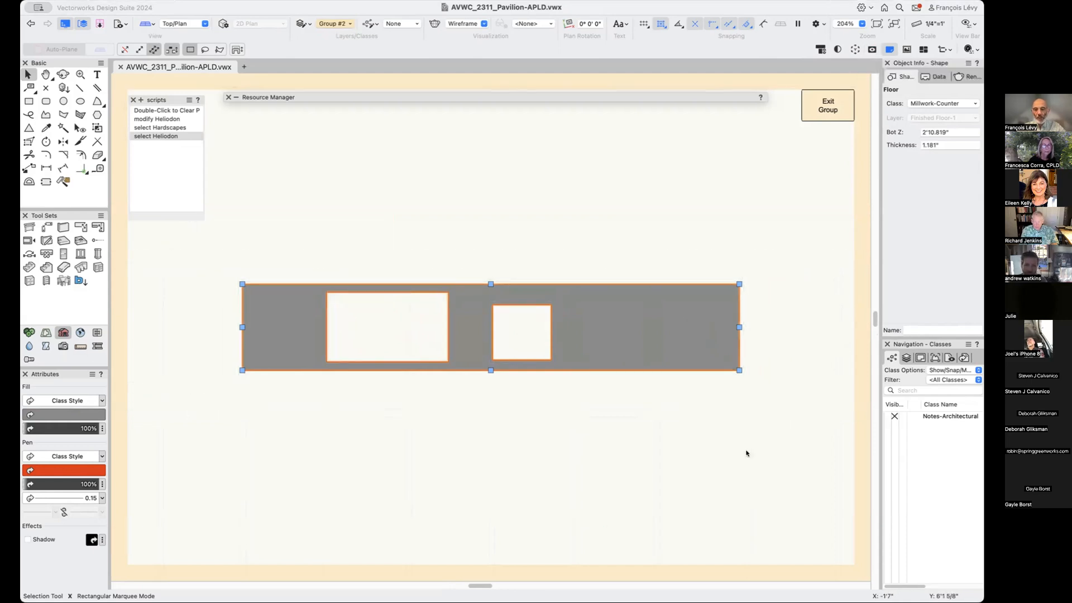
left_click(709, 503)
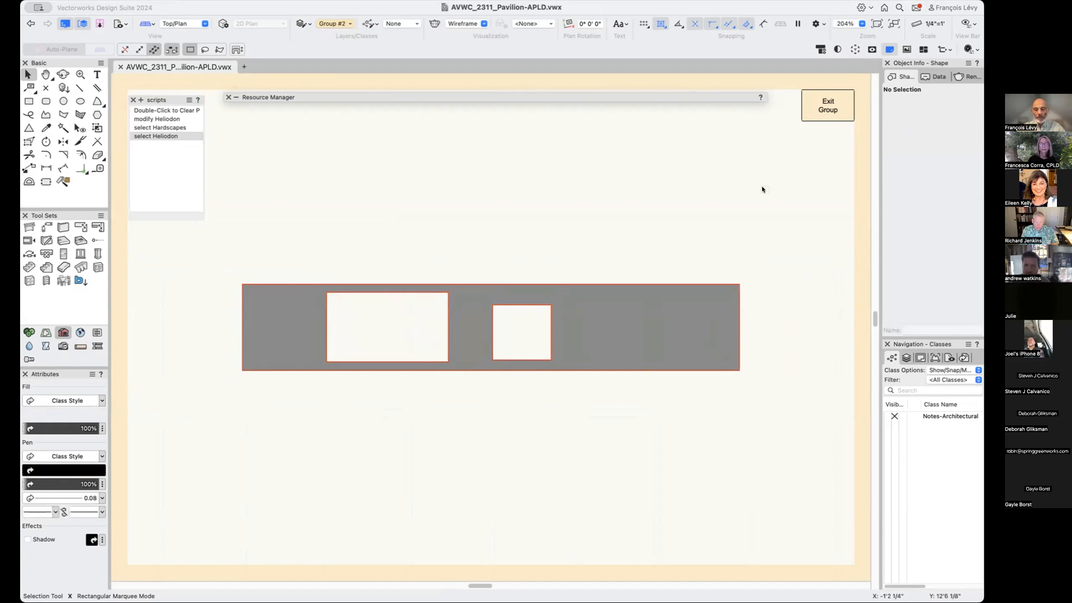
Select the isolated countertop and show it in an angled Shaded 3D view close to the sink cutout.
left_click_drag(640, 337, 627, 323)
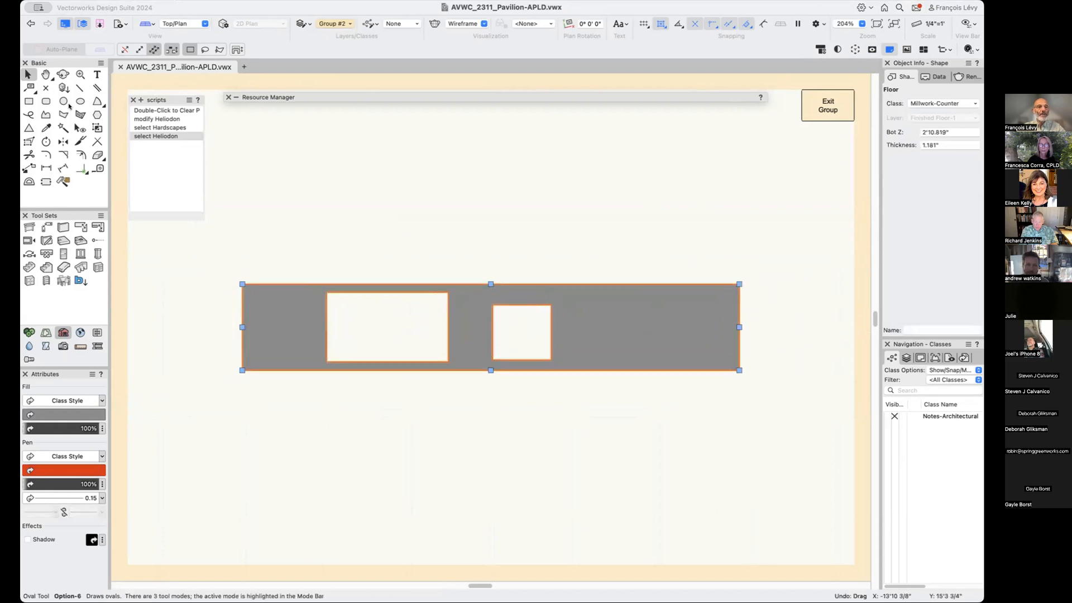
left_click(63, 75)
left_click(283, 368)
mouse_move(593, 426)
left_mouse_down()
mouse_move(548, 375)
mouse_move(552, 318)
left_mouse_up()
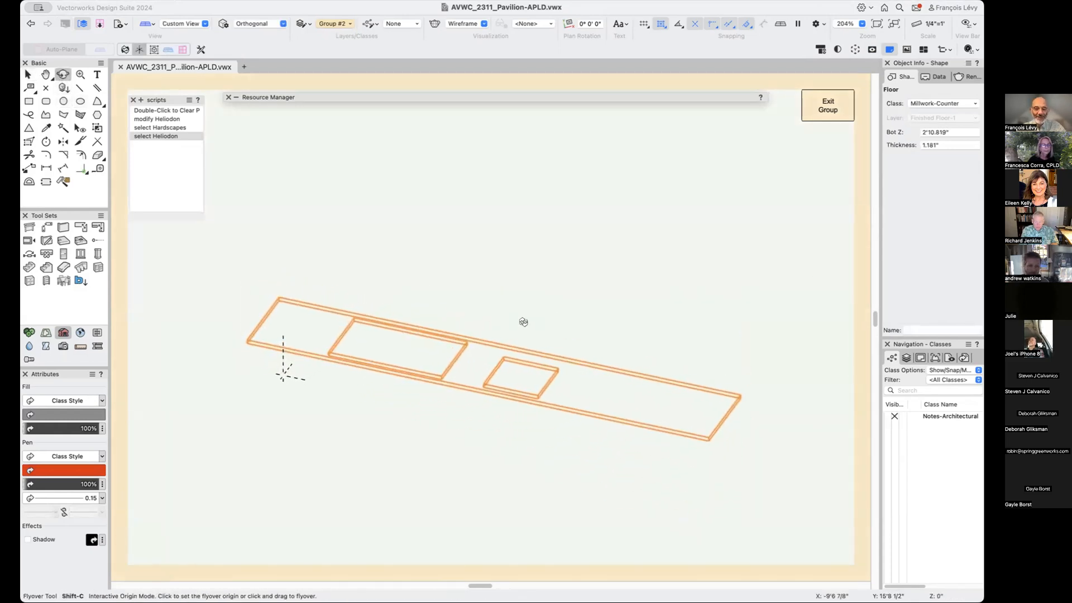
scroll(452, 352, "up", 4)
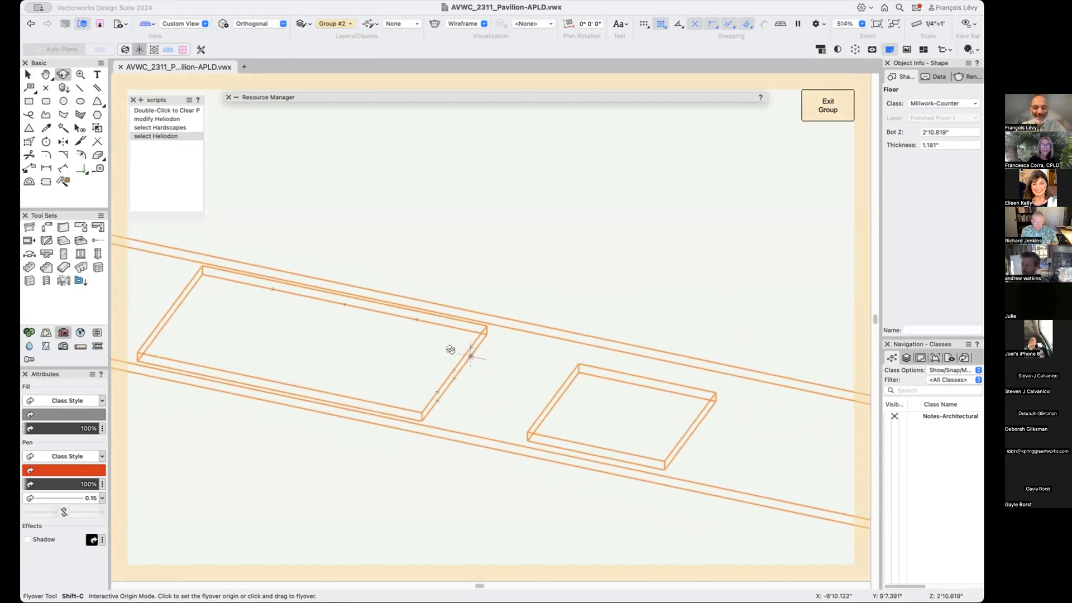
key("super+shift+g")
left_click_drag(594, 322, 592, 319)
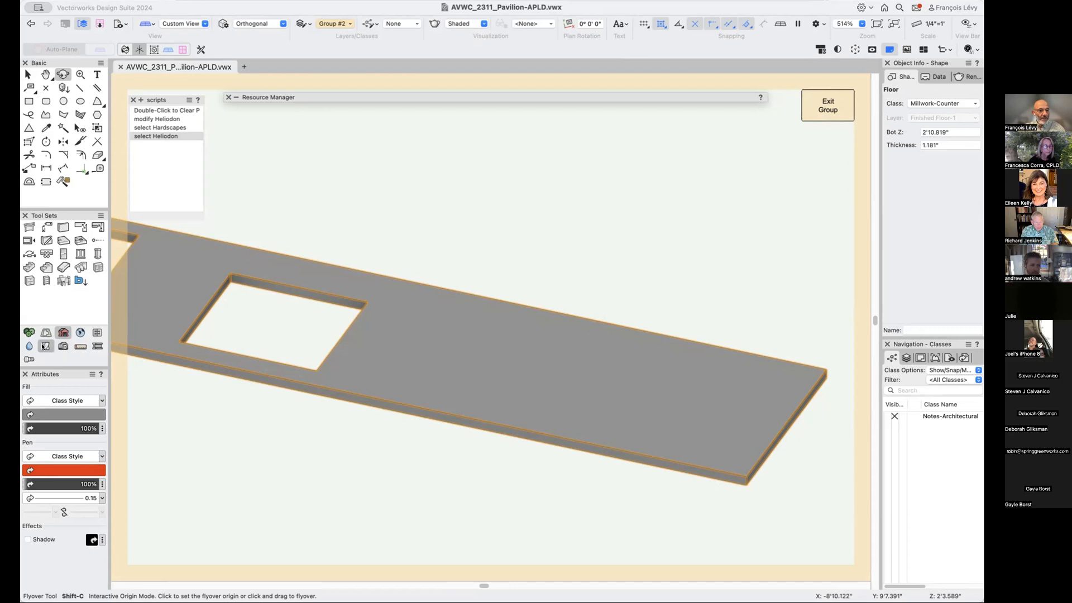
Detach the 3D Modeling tool set and fillet the countertop's front top edge with a constant radius of .5.
left_click_drag(44, 346, 403, 137)
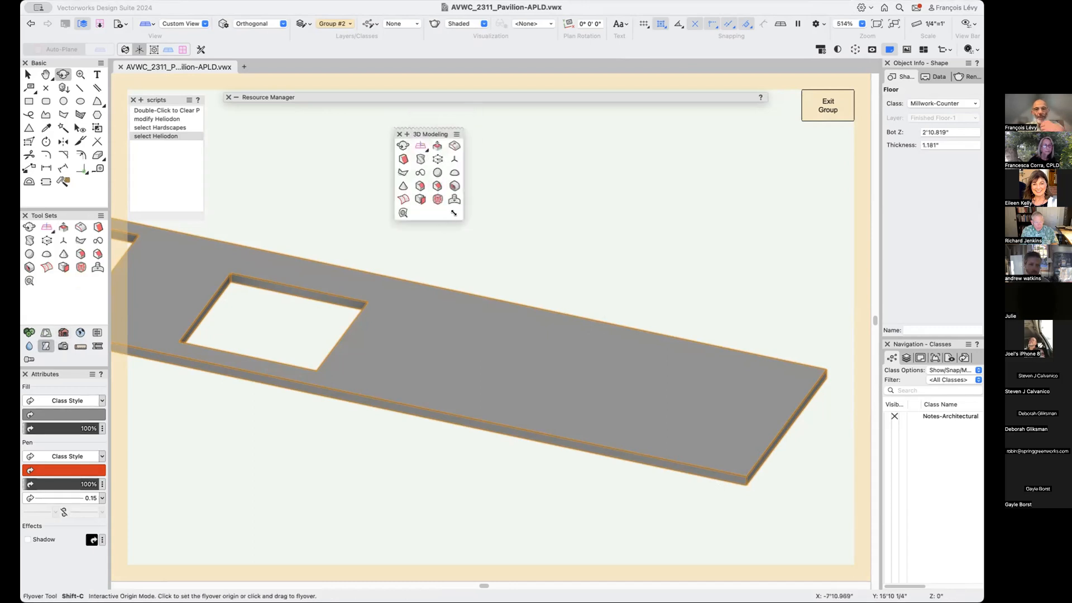
left_click(421, 185)
left_click(218, 48)
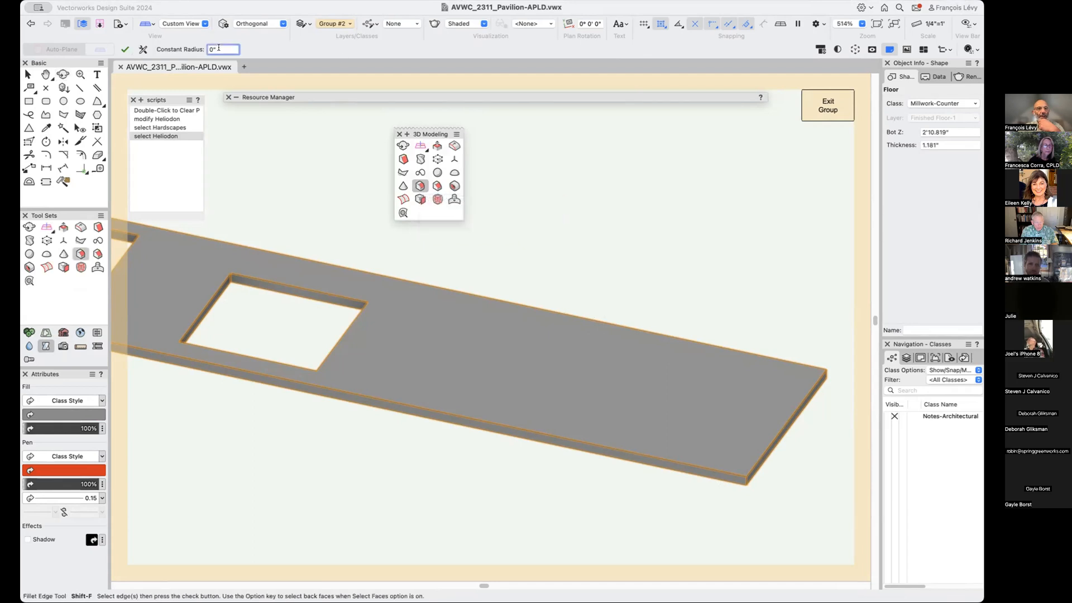
type(".5")
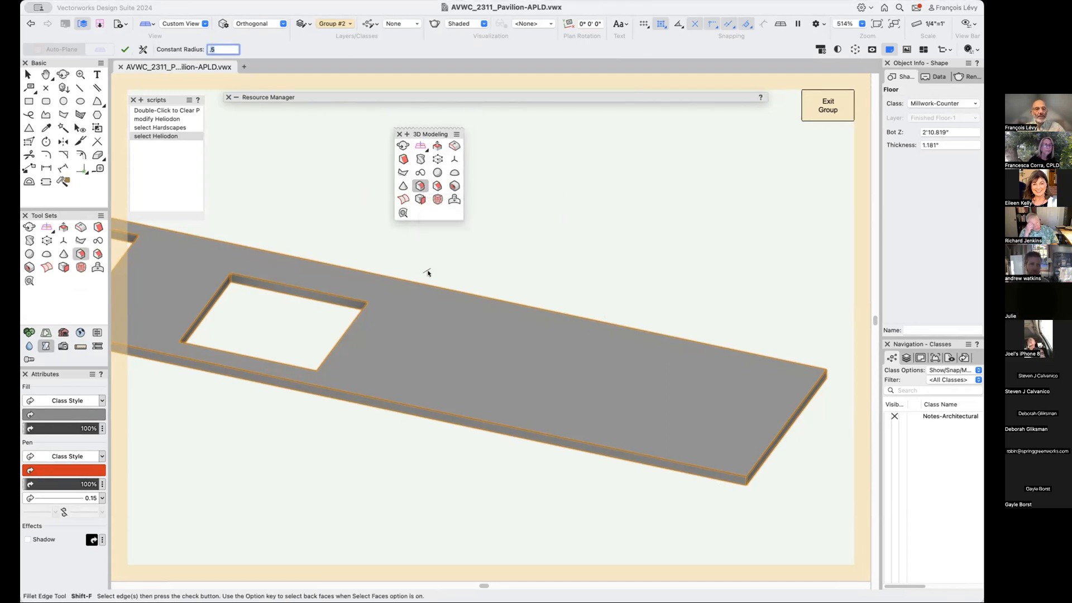
left_click(408, 403)
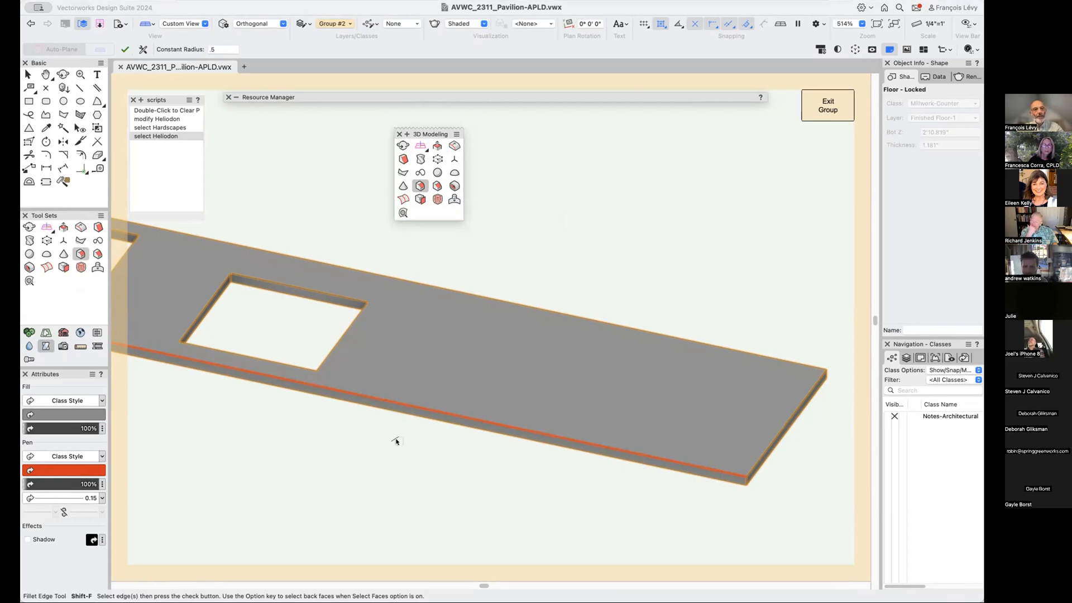
left_click(125, 49)
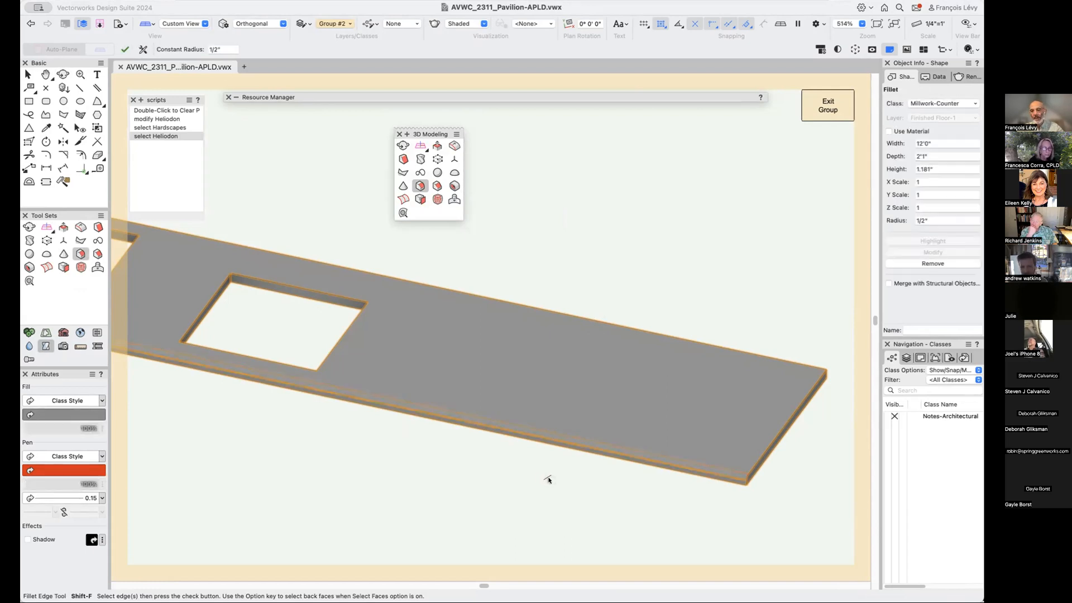
Deselect the countertop and examine the rounded profile close up at its right front corner.
key("x")
key("x")
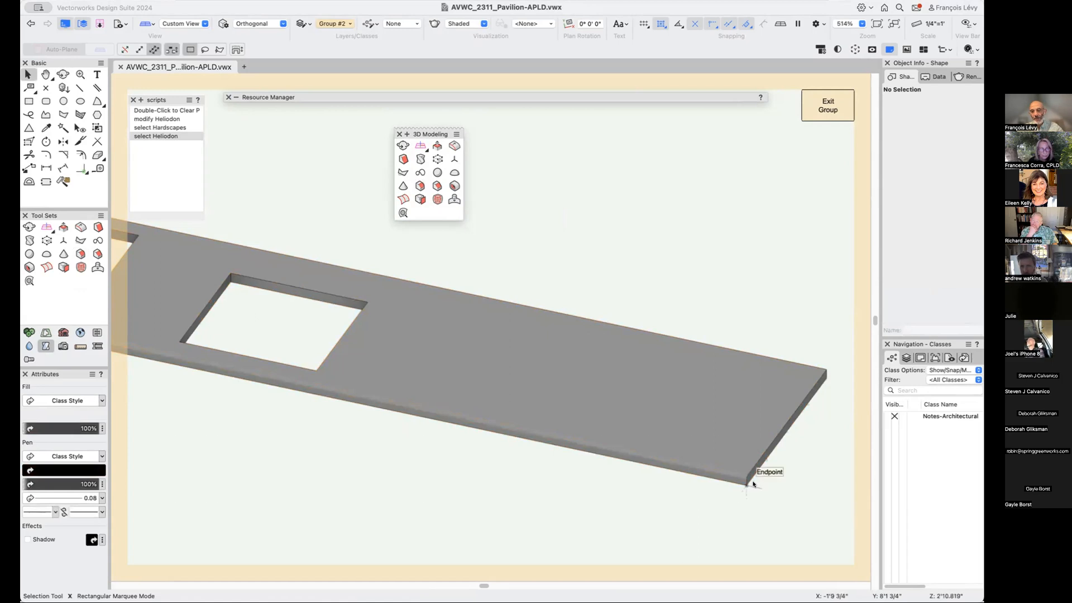
scroll(753, 483, "up", 10)
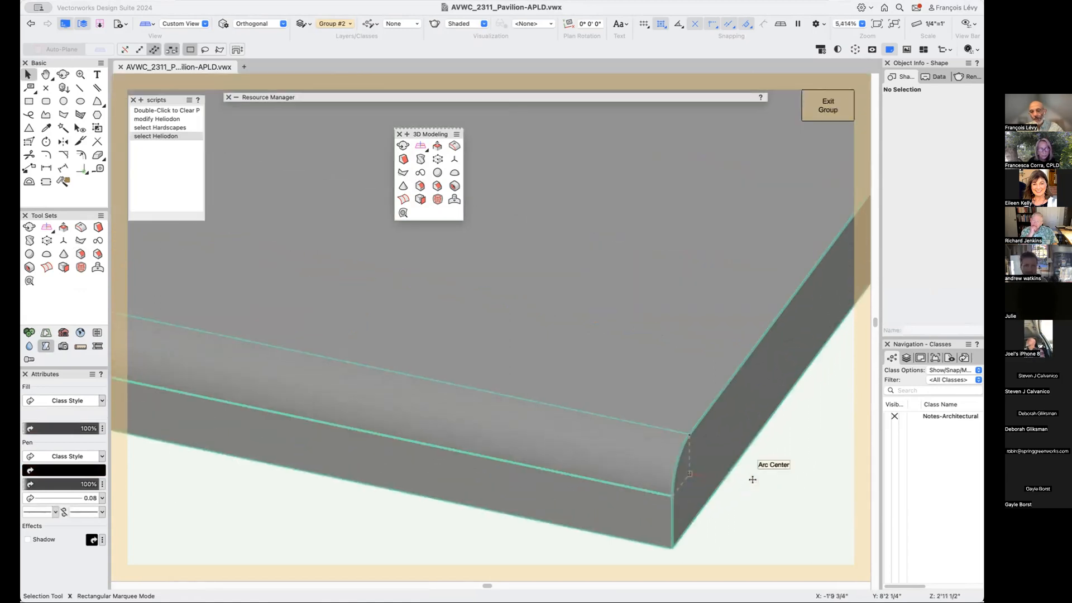
scroll(753, 480, "down", 10)
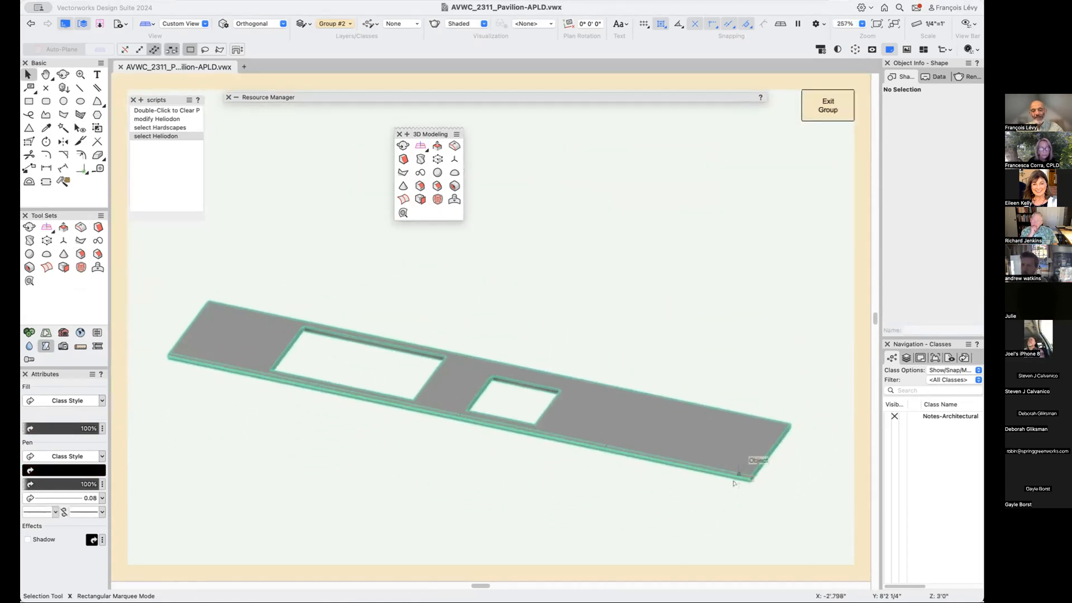
Switch to Top/Plan view and try to open the filleted countertop with the Edit solid method.
key("F5")
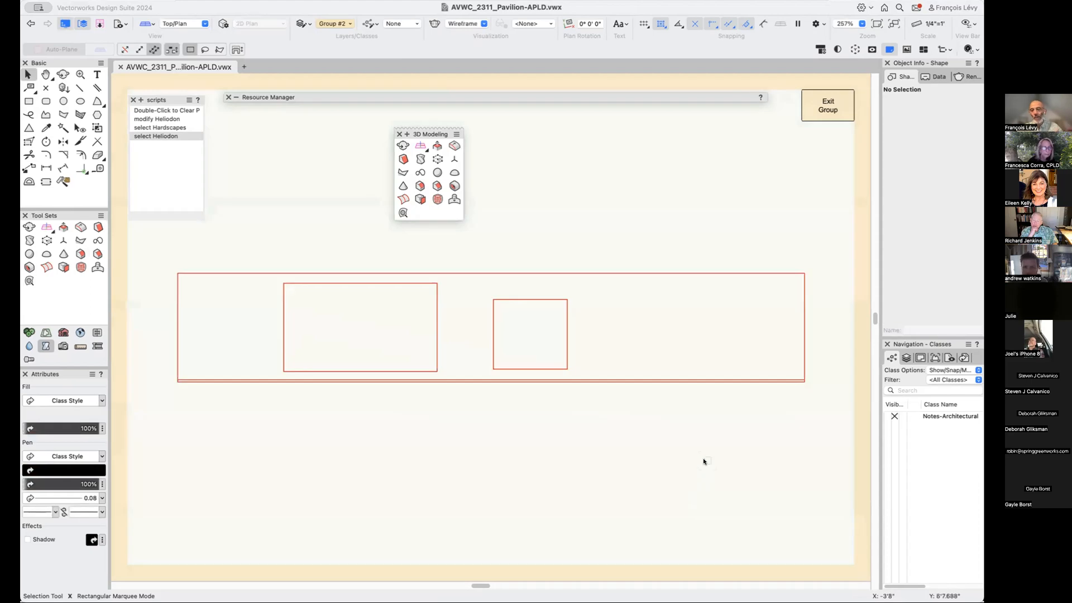
left_click(724, 378)
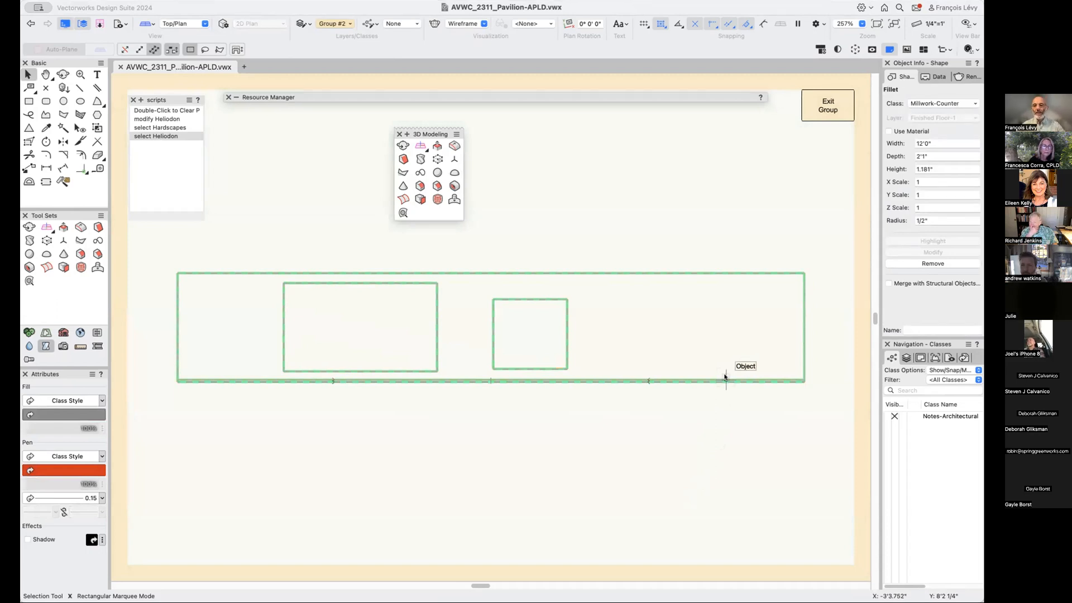
double_click(757, 271)
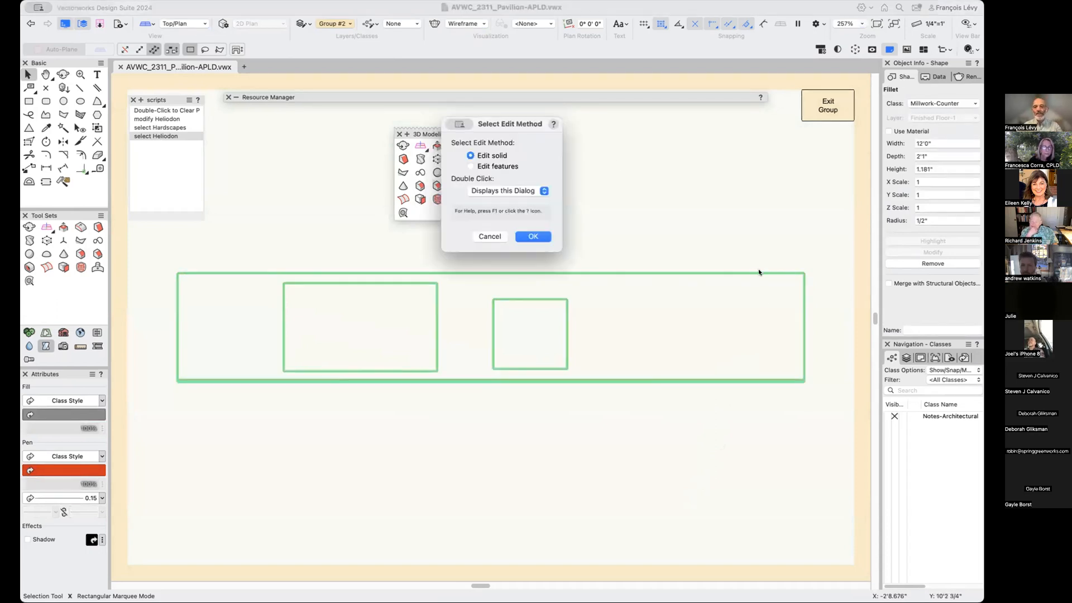
left_click(532, 235)
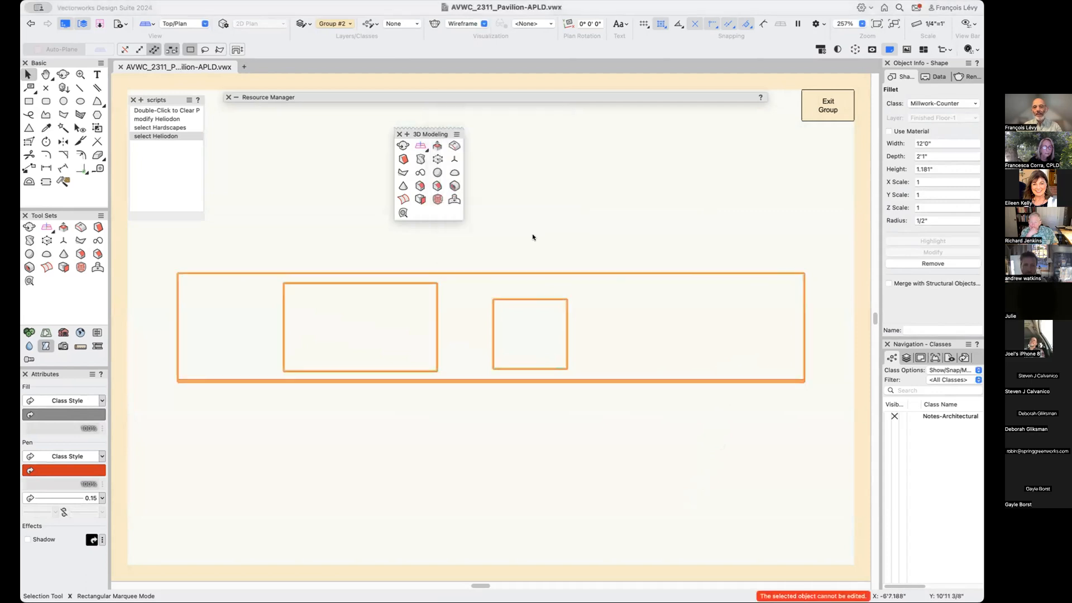
double_click(732, 274)
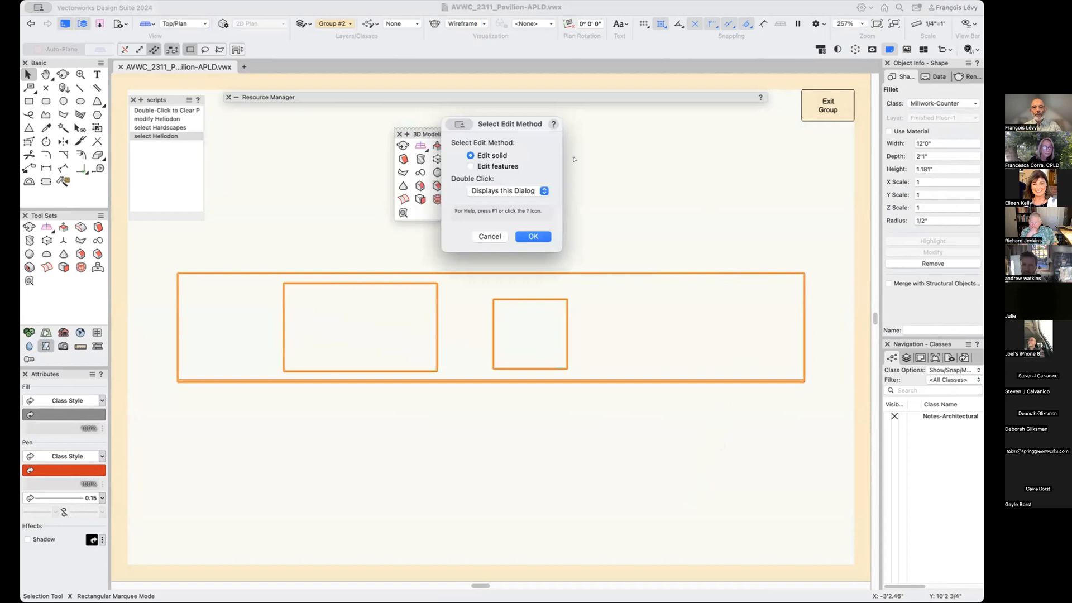
left_click(533, 237)
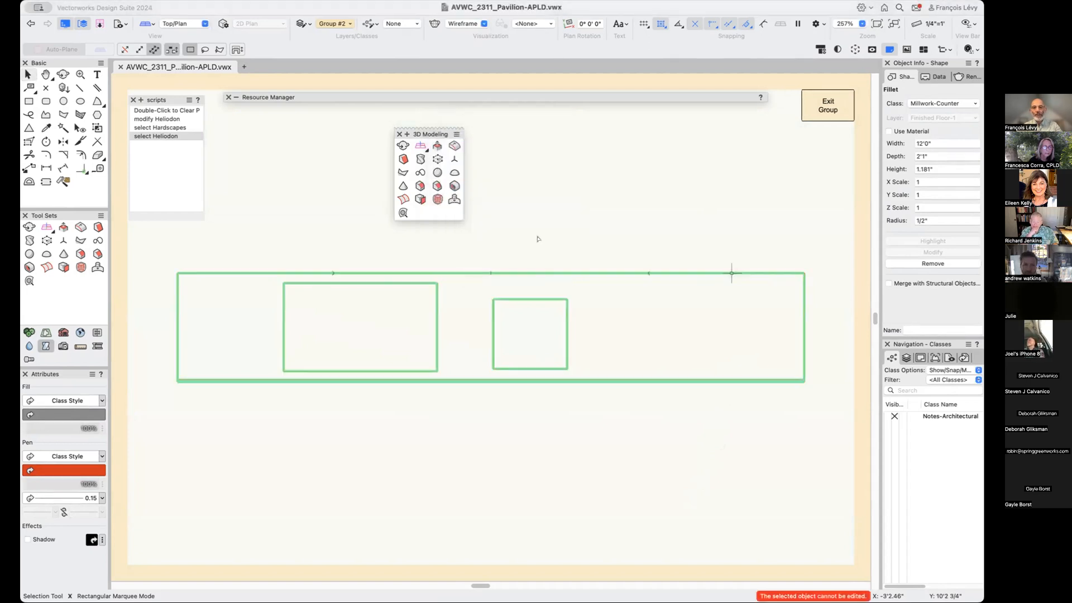
Exit the countertop group, and undo back to before the front edge was filleted.
left_click(830, 112)
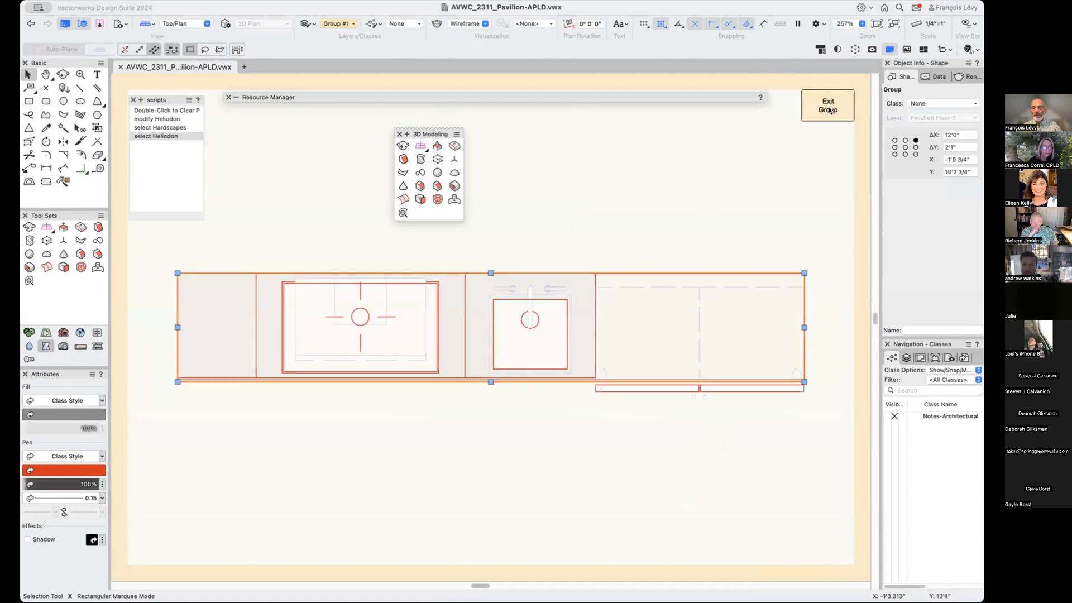
key("super+z")
key("super+z")
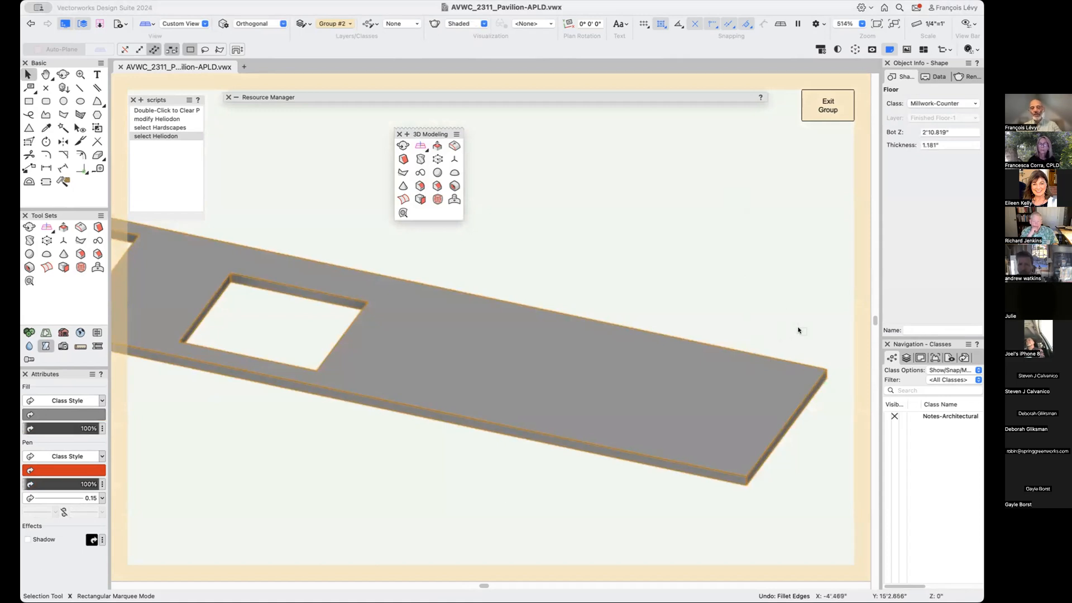
Fillet the countertop's front top edge again at a 1/2" radius and return to the enclosing galley group.
left_click(420, 186)
left_click(437, 391)
key("Return")
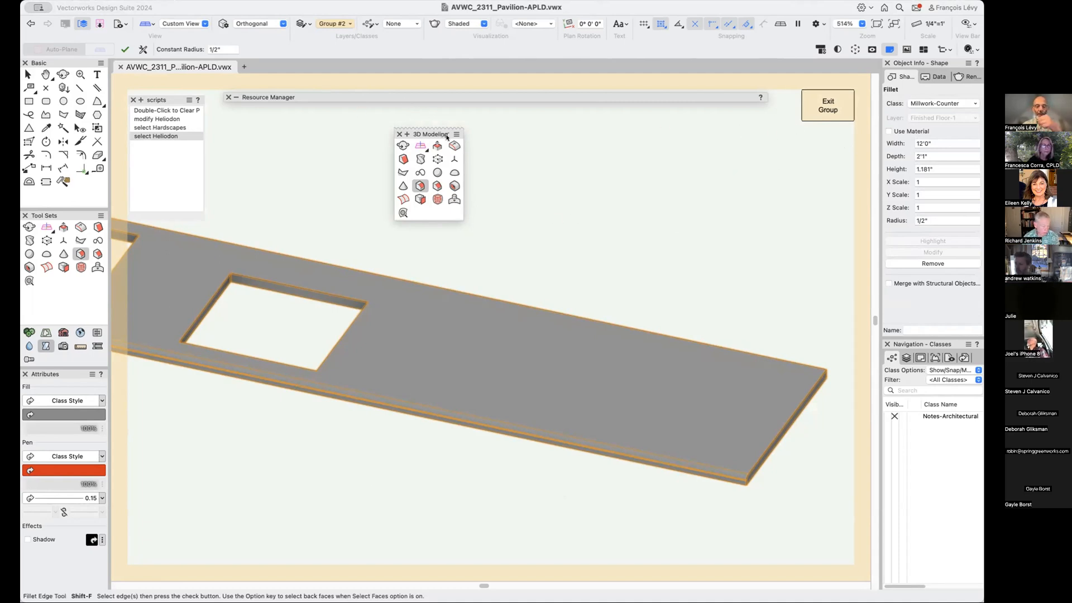
key("Return")
left_click(825, 116)
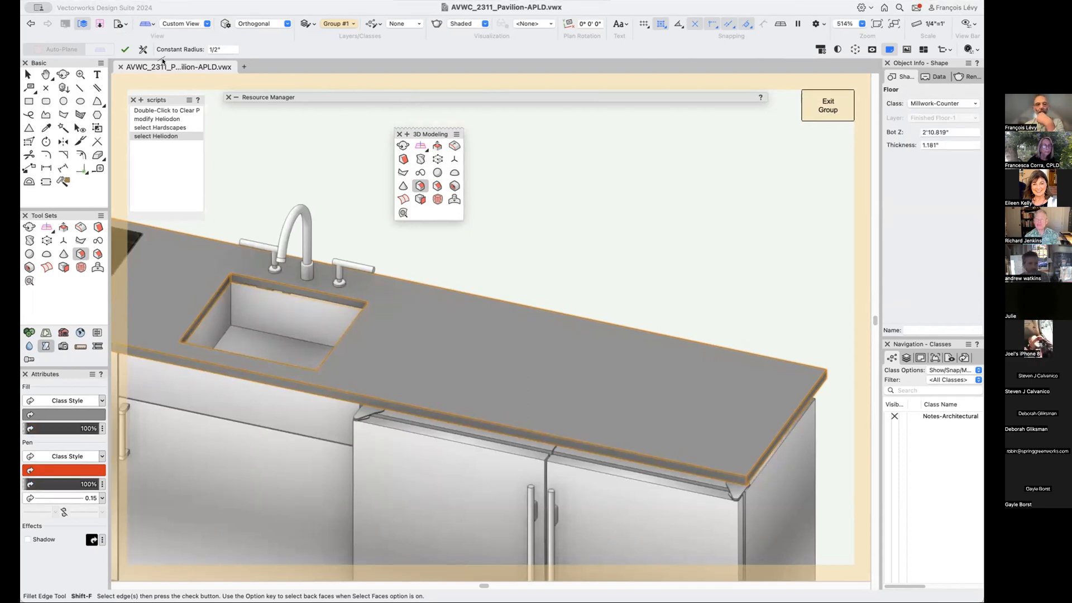
Open the saved view 09 outdoor kitchen and try orbiting around the grill area with the Flyover tool.
left_click(120, 23)
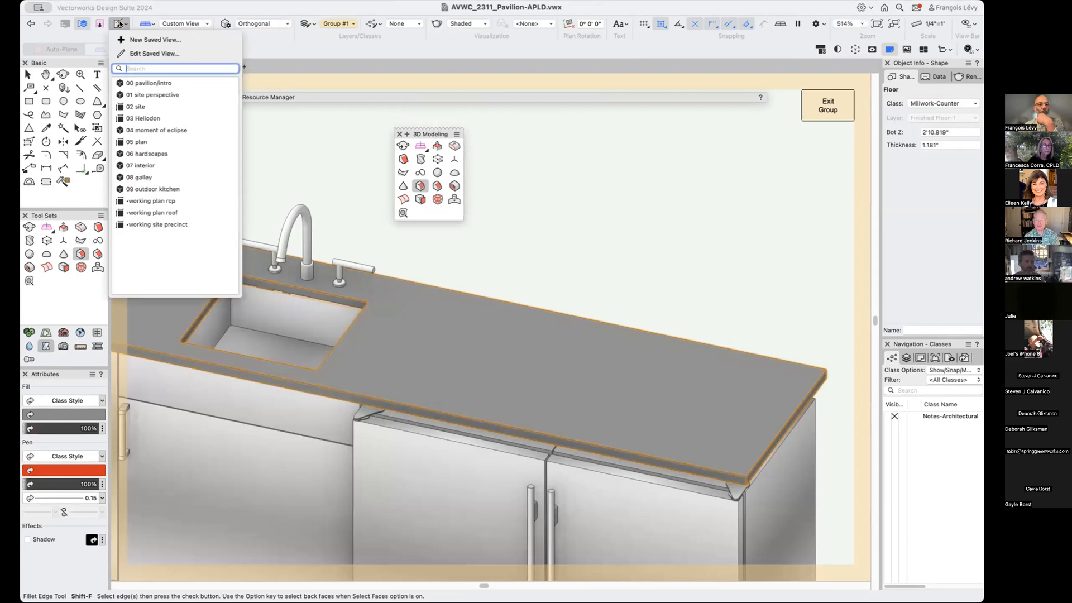
left_click(161, 189)
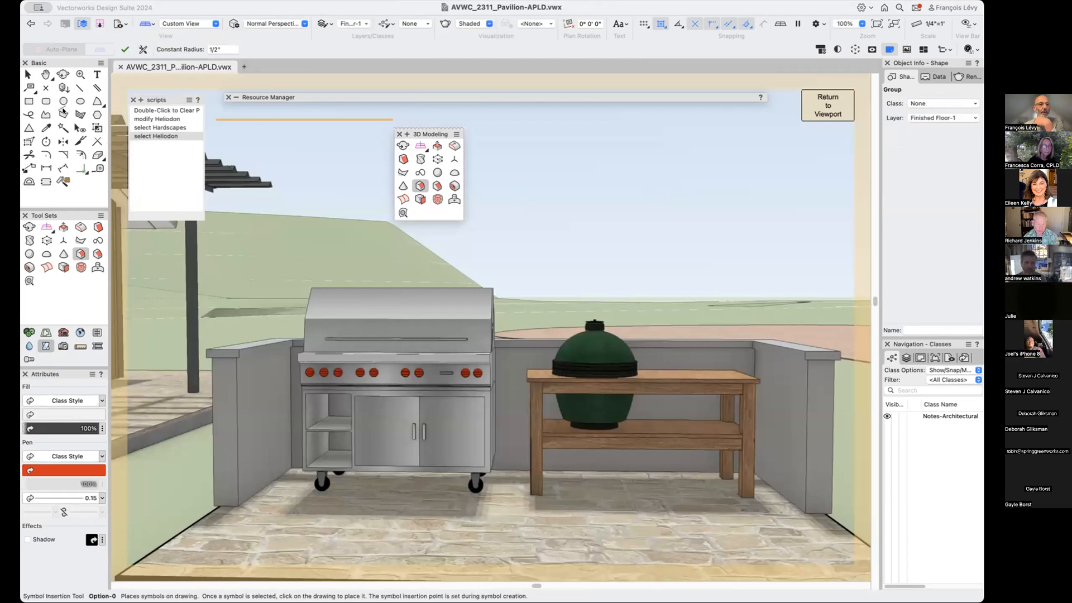
left_click(64, 74)
left_click_drag(569, 352, 547, 348)
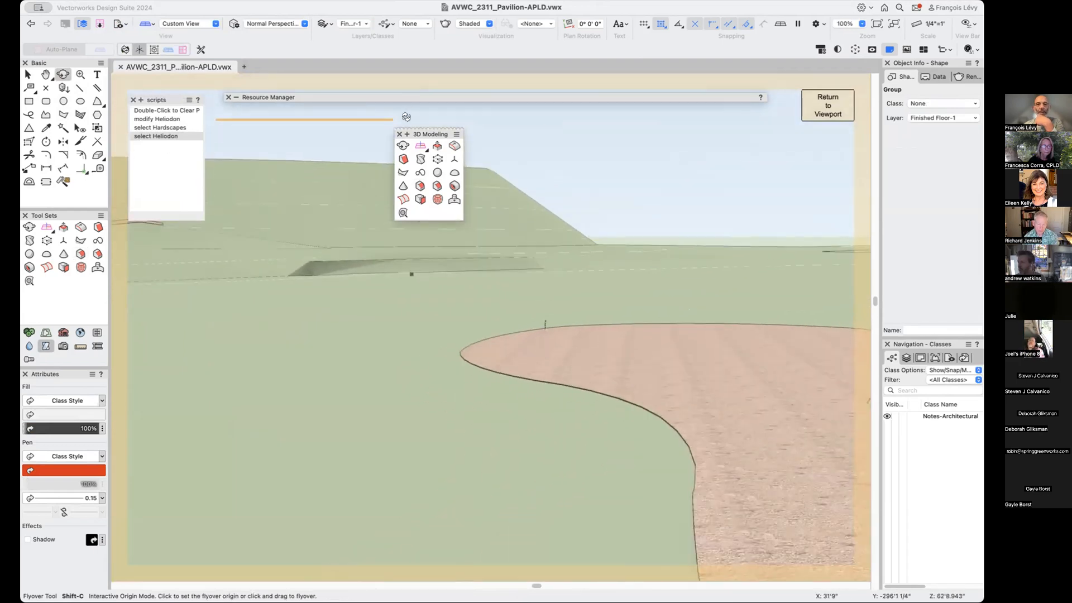
Switch to the MacBook workspace and restore the saved view 09 outdoor kitchen.
left_click(306, 5)
mouse_move(293, 2)
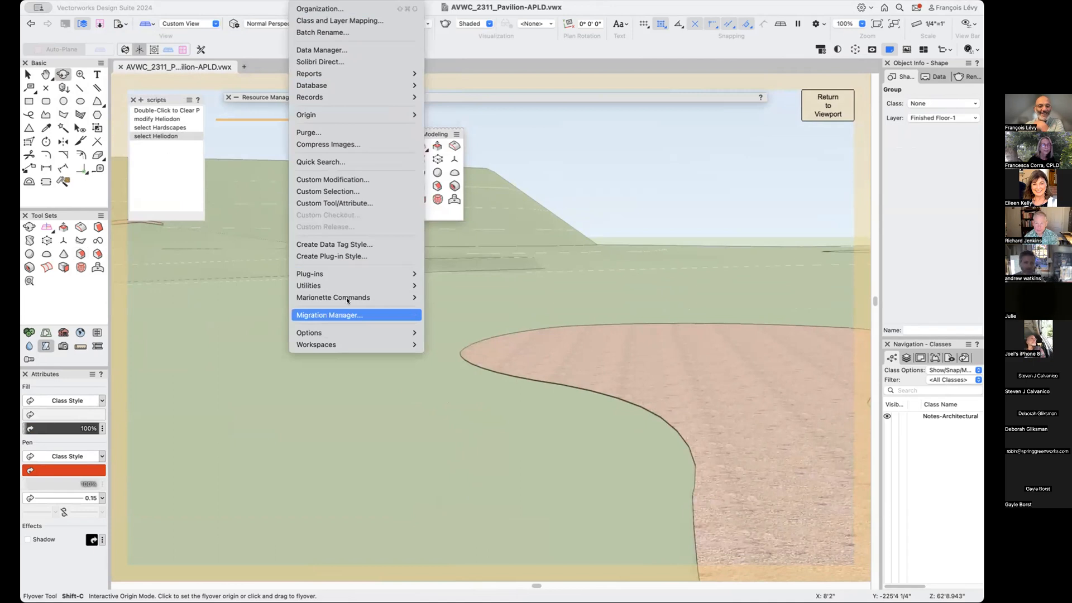
mouse_move(344, 350)
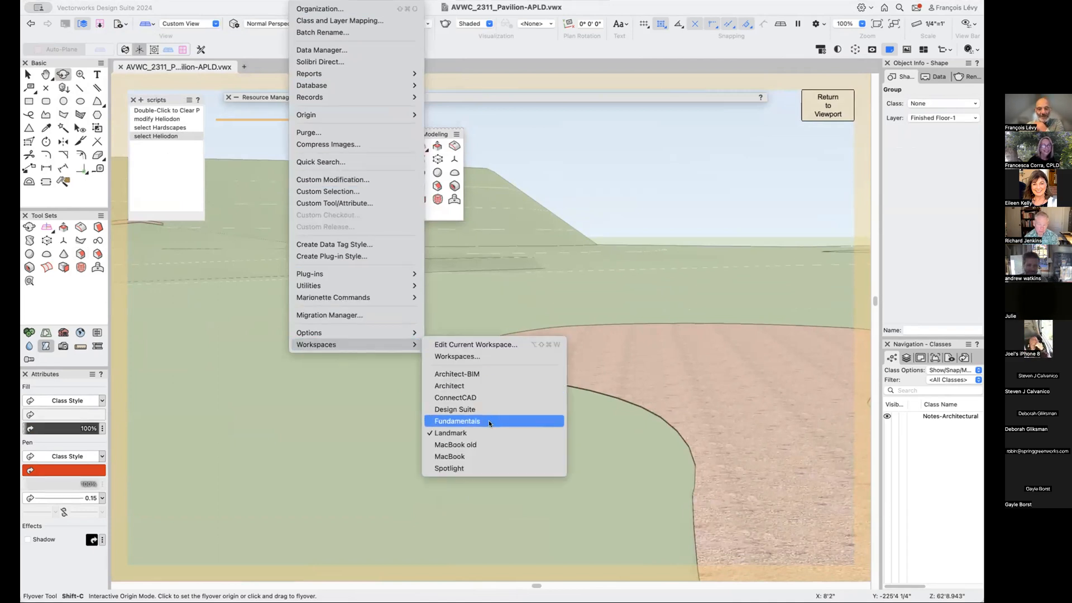
left_click(485, 456)
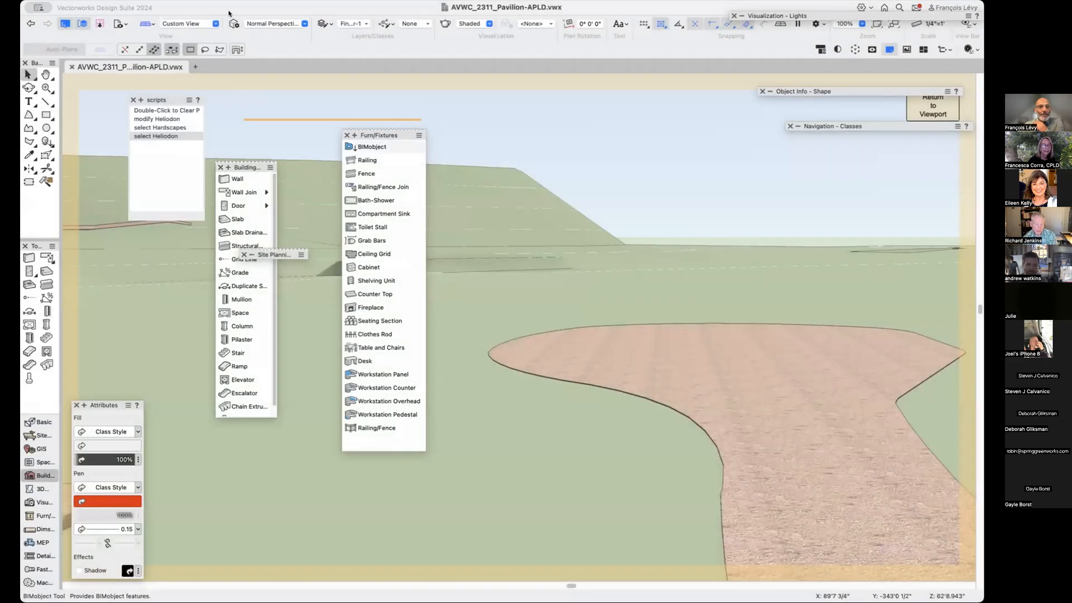
left_click(119, 24)
left_click(153, 188)
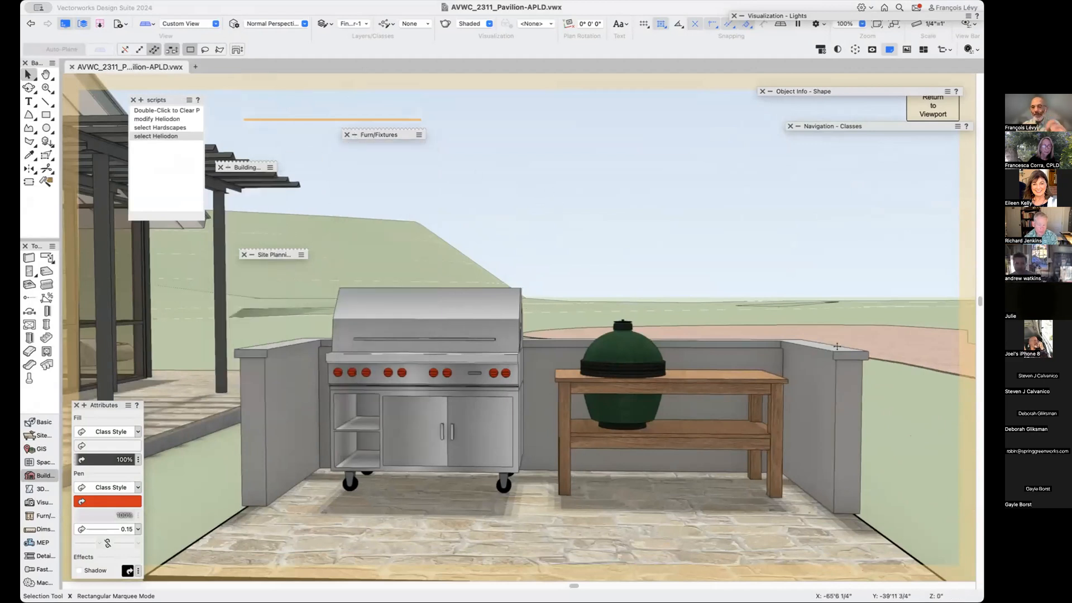
Select the low stucco wall beside the wooden grill table and open its wall style for editing.
left_click(788, 357)
left_click(753, 354)
left_click(263, 393)
left_click(263, 393)
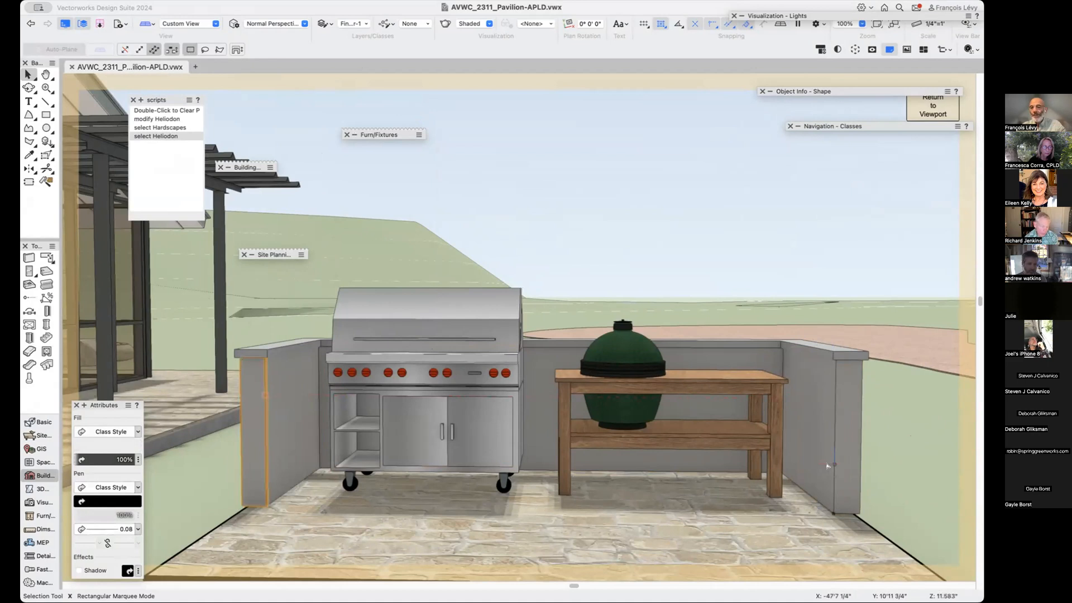
left_click(817, 502)
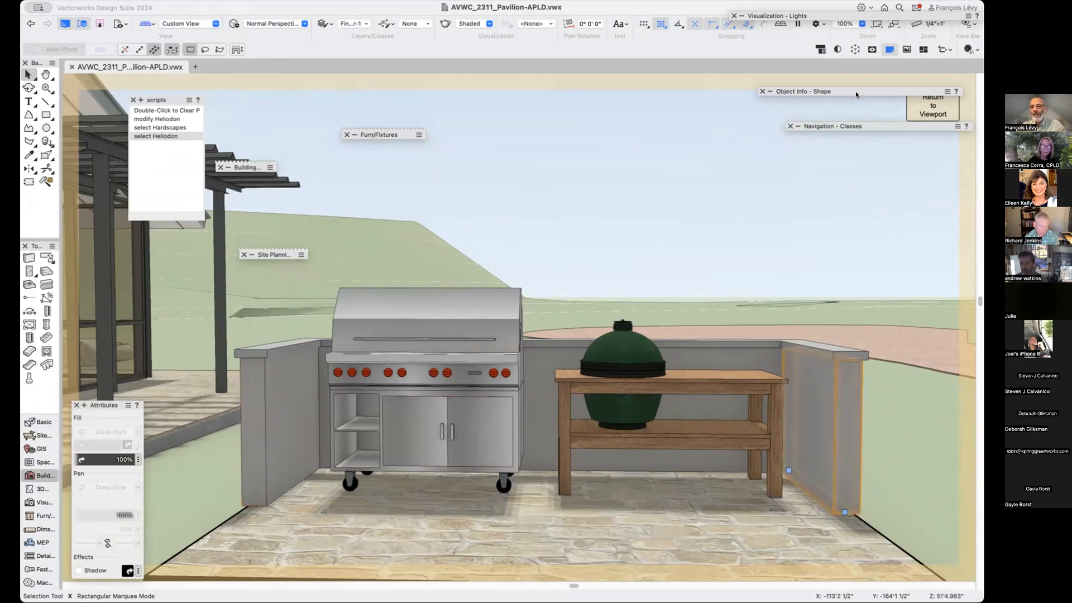
mouse_move(856, 99)
left_click(856, 160)
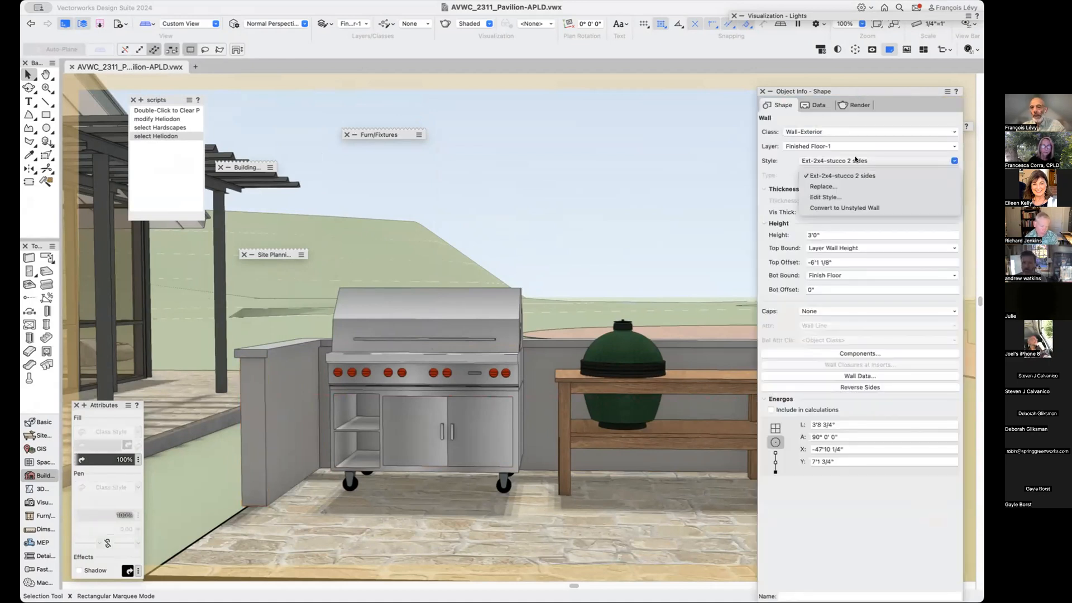
left_click(846, 196)
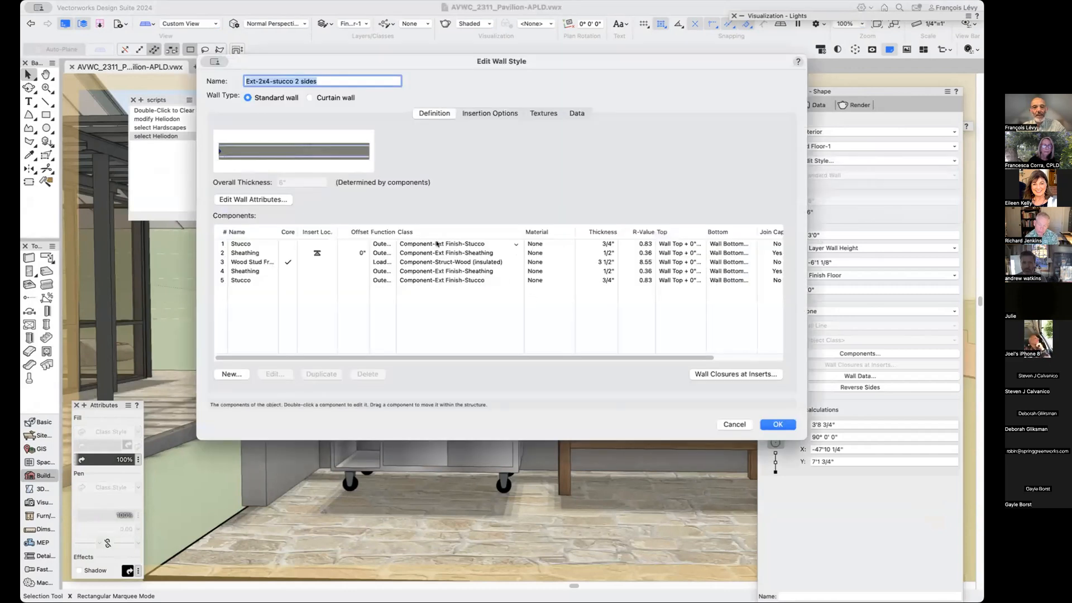
Set the Wood Stud Framing component's class to Component-Struct-Wood, save the wall style and accept the wall replacement aligned by center line.
left_click(493, 262)
left_click(512, 262)
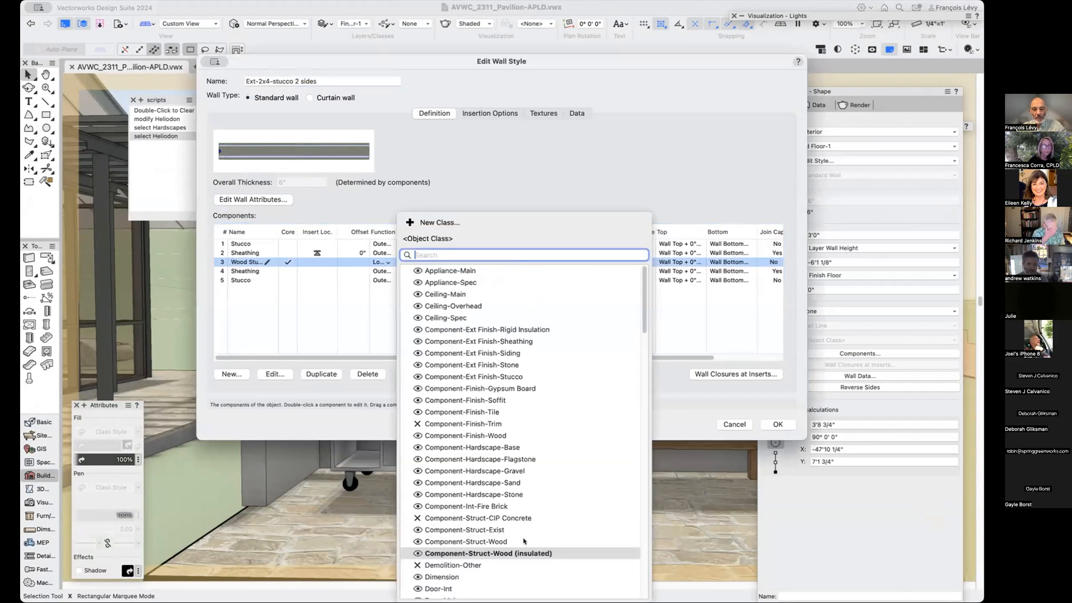
left_click(486, 542)
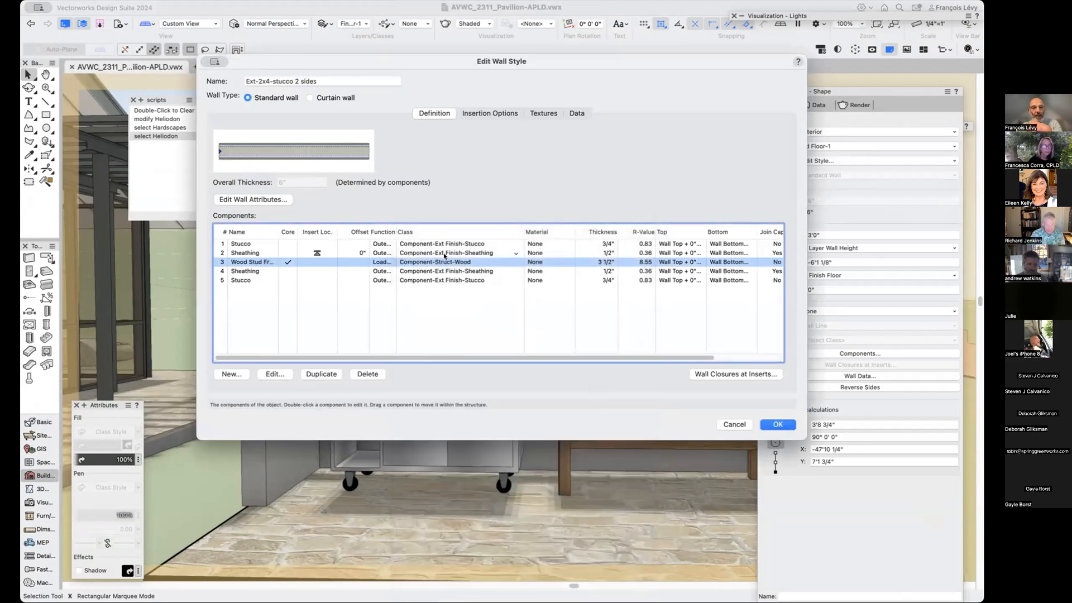
left_click(777, 425)
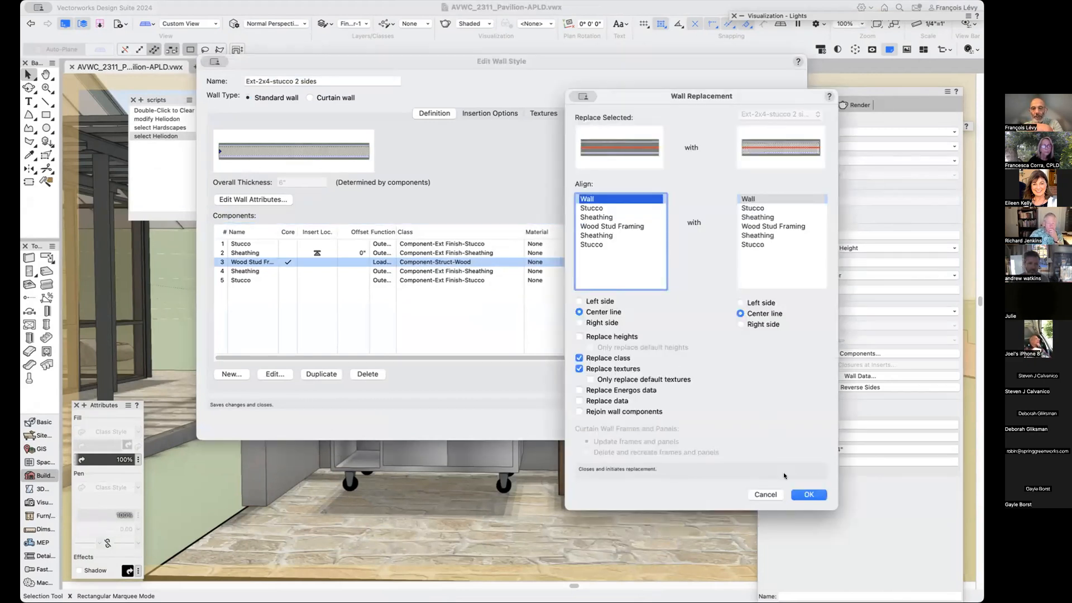
left_click(808, 497)
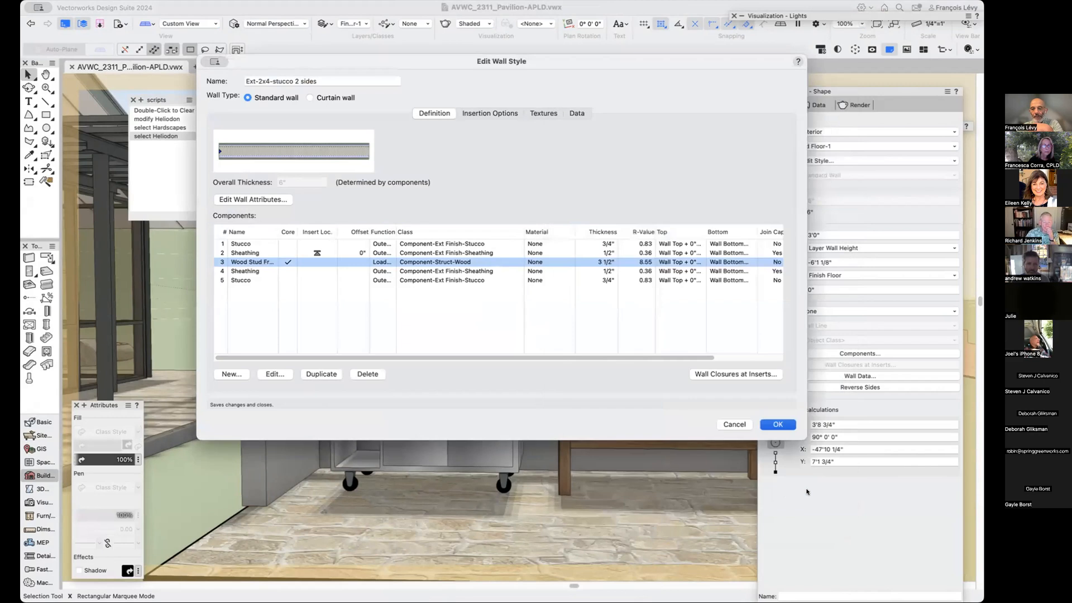
left_click(777, 425)
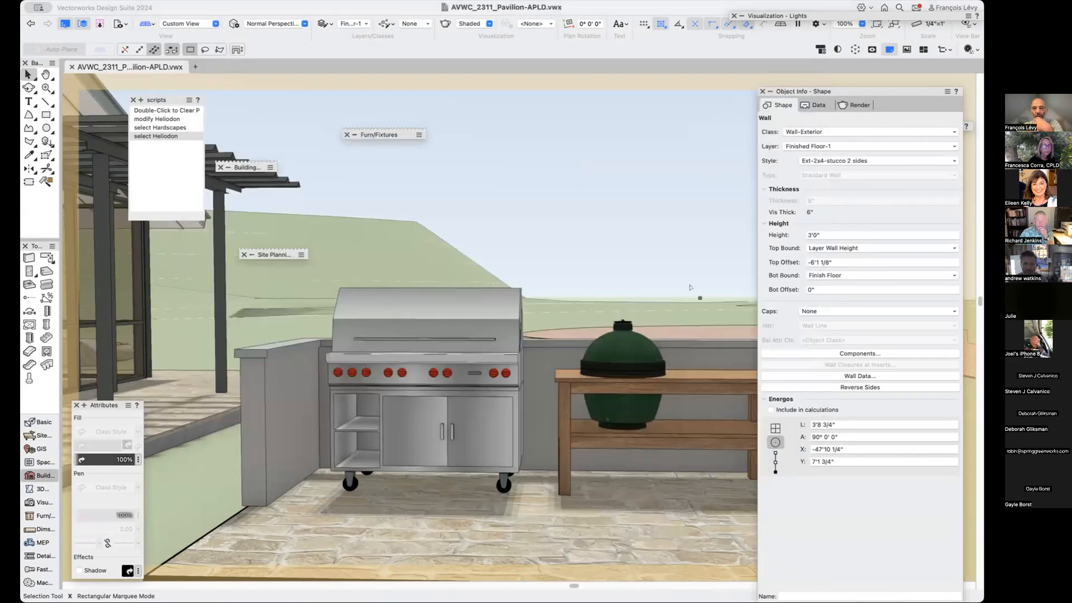
Select the caps on top of the outdoor kitchen's low walls and examine their wall style's definition and insertion options without changing them.
left_click(261, 350)
left_click(782, 344, "shift")
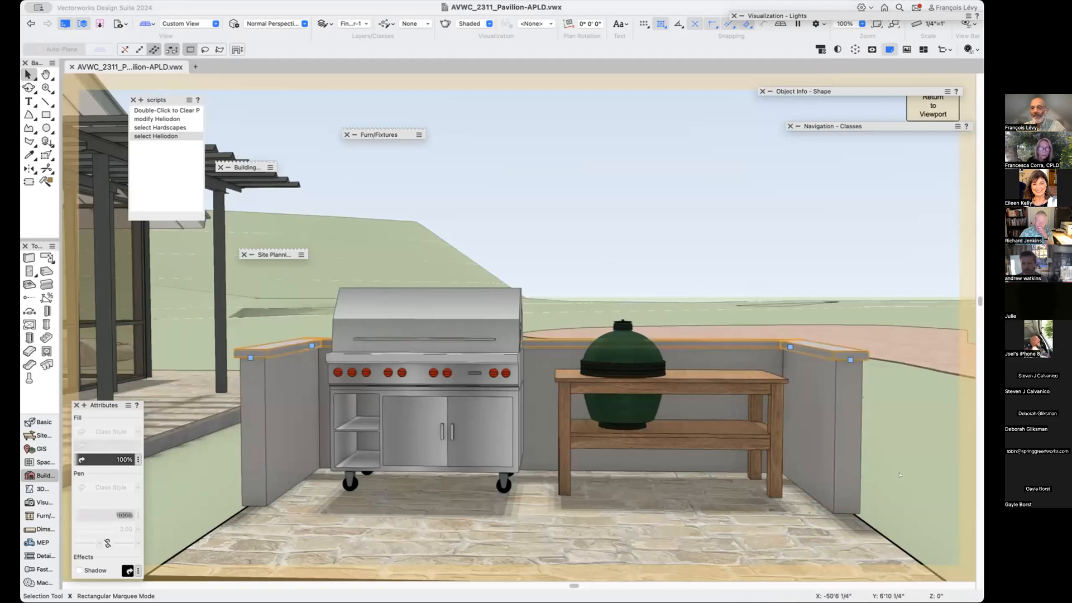
mouse_move(866, 92)
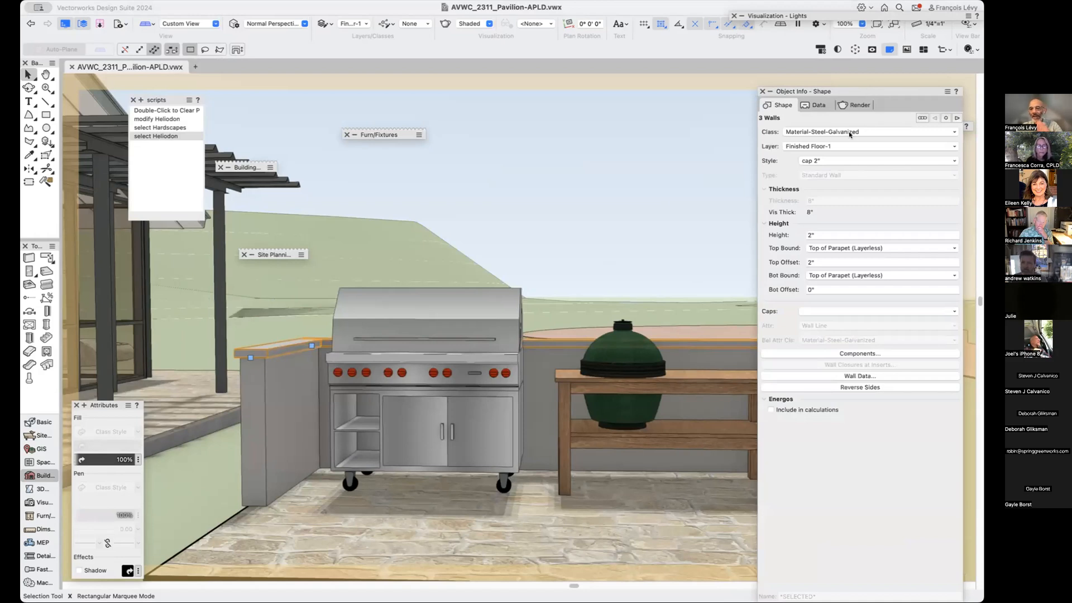
left_click(838, 160)
left_click(831, 196)
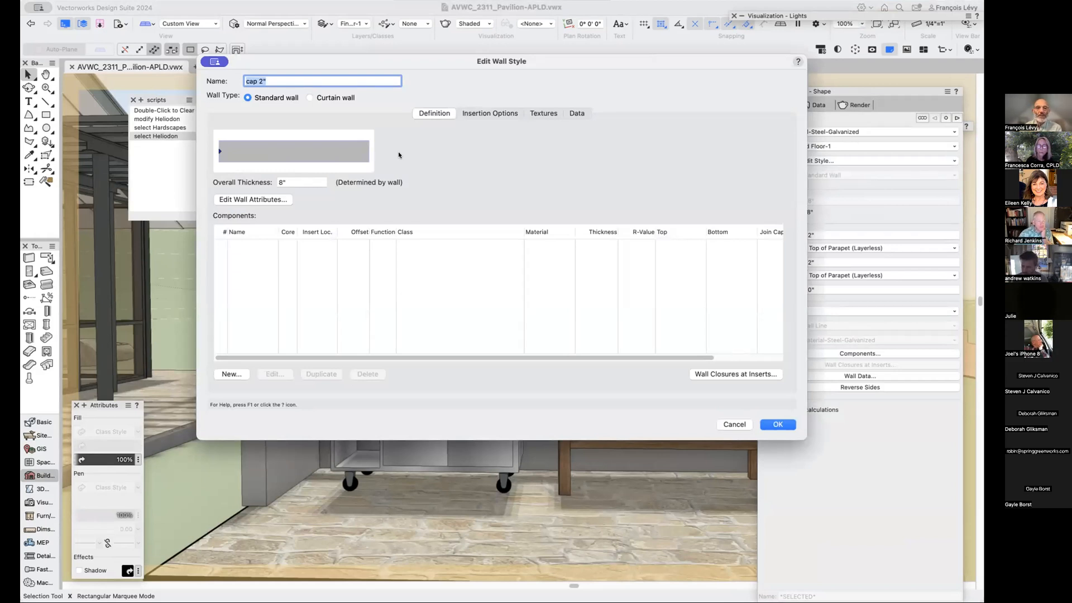
left_click(500, 117)
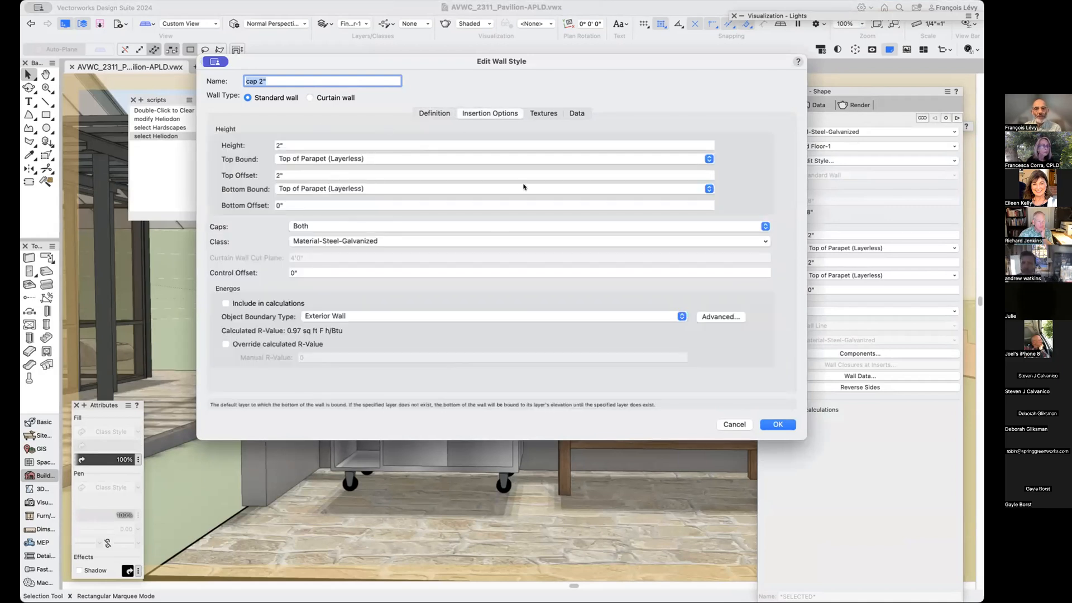
left_click(734, 425)
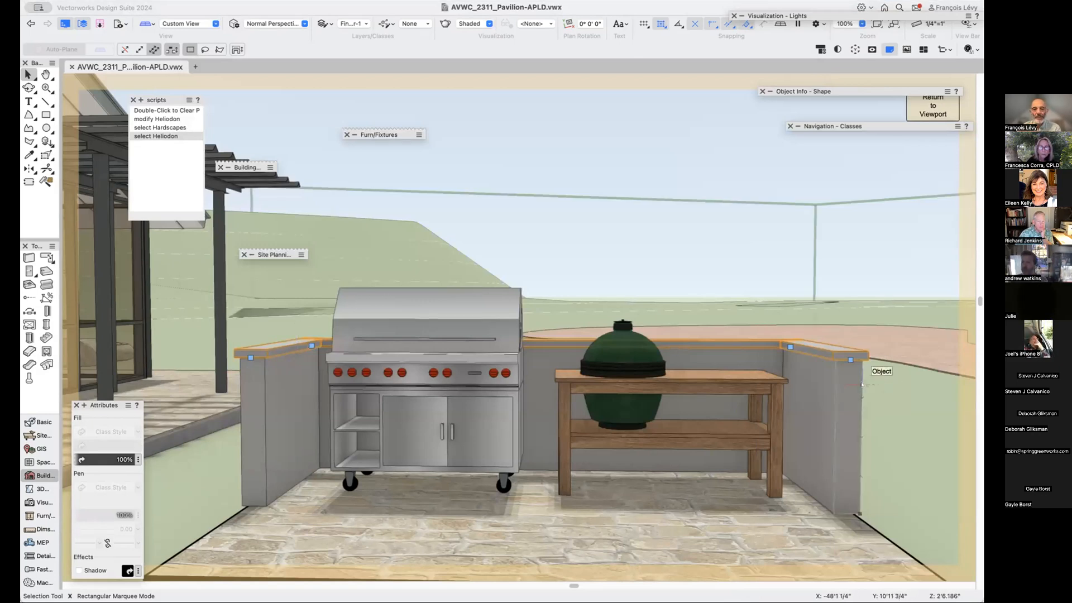
left_click(701, 248)
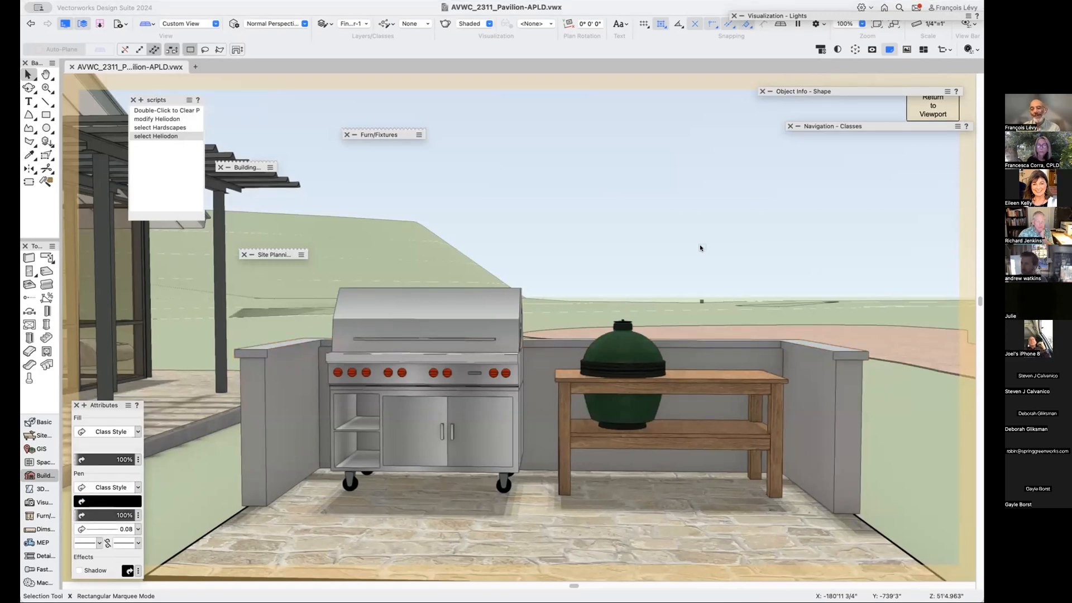
Enter the group holding the wooden grill table and select the green grill inside it.
left_click(753, 384)
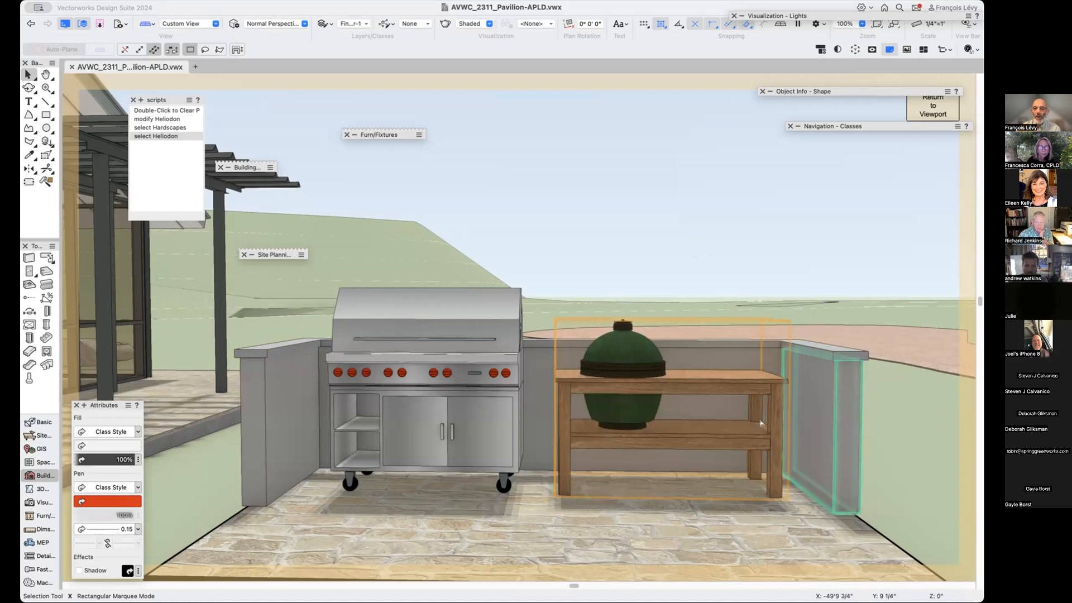
double_click(742, 382)
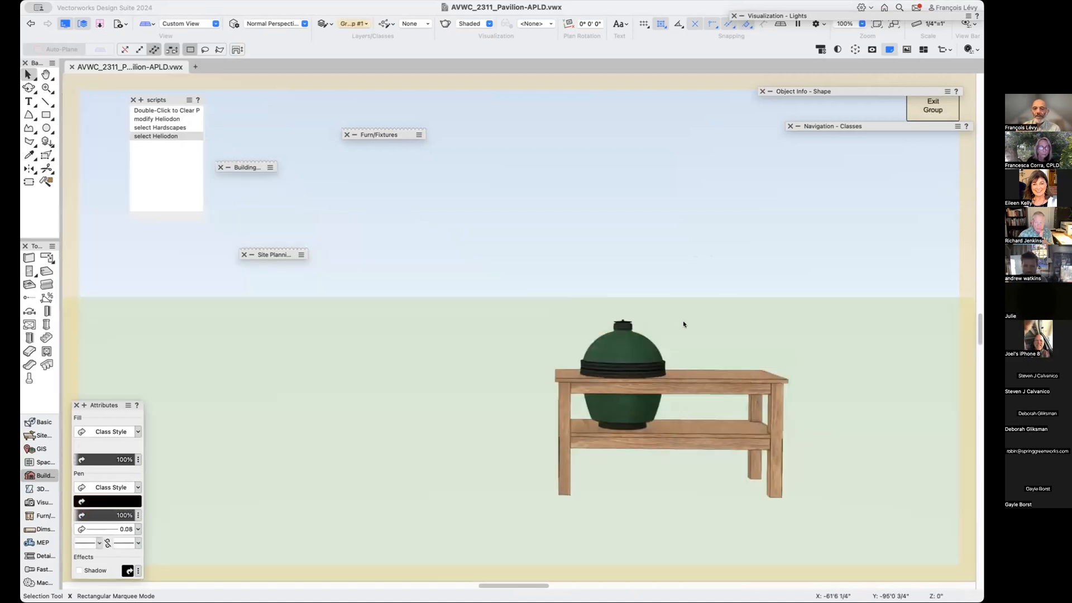
left_click(634, 348)
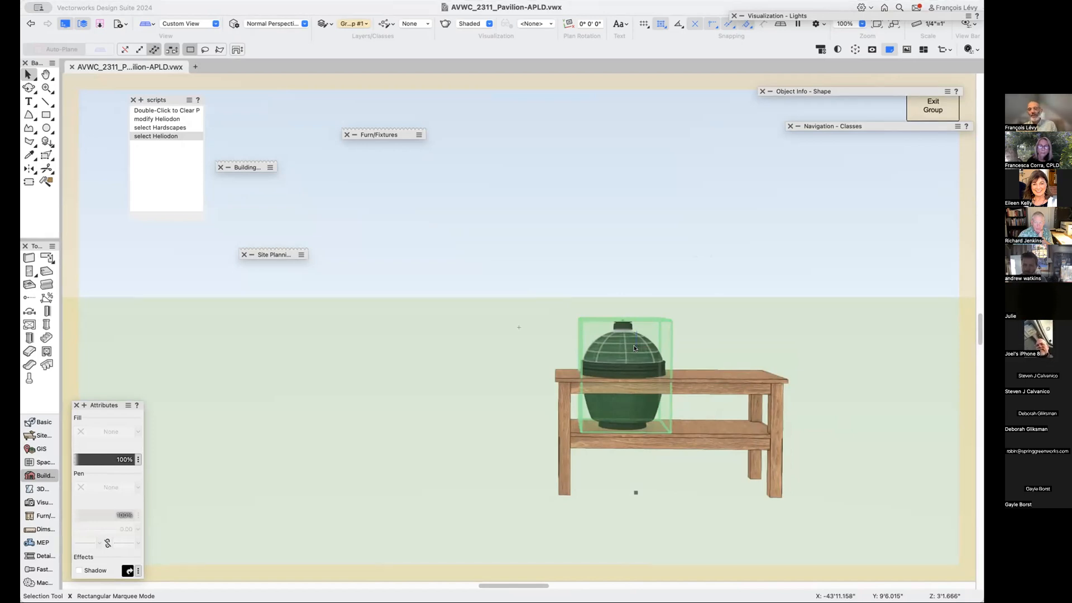
left_click(634, 348)
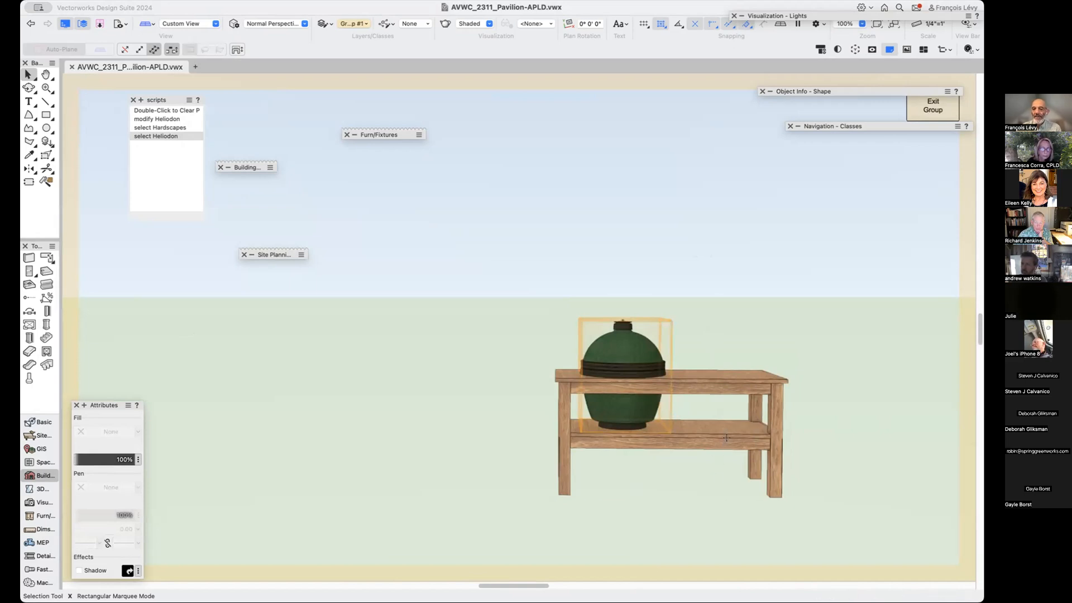
Enter the nested table group, select the outer Table and Chairs object, and examine its settings and shape from another angle.
left_click(715, 476)
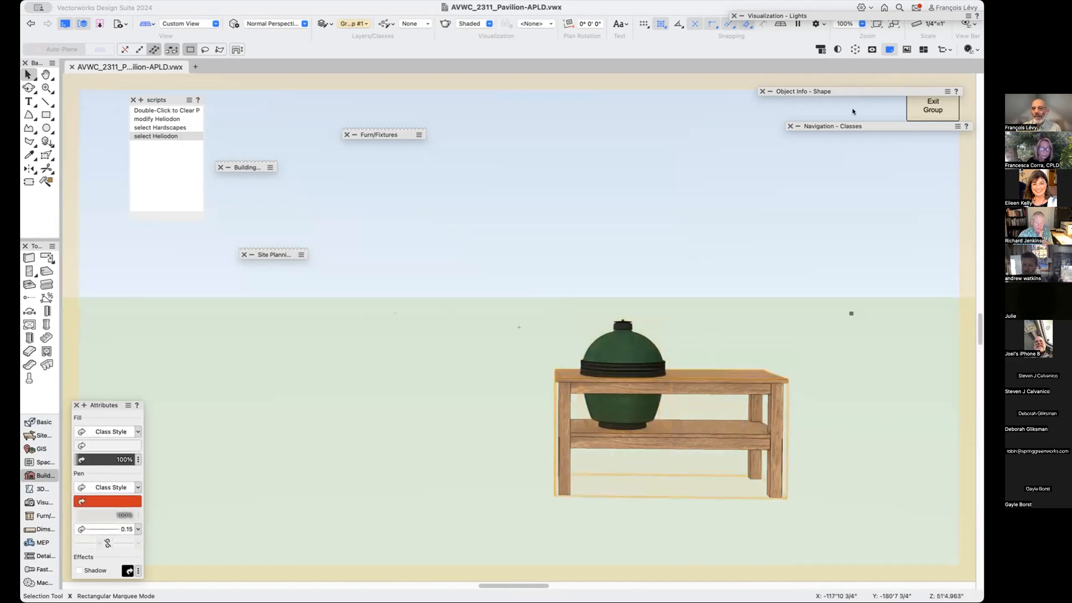
mouse_move(847, 93)
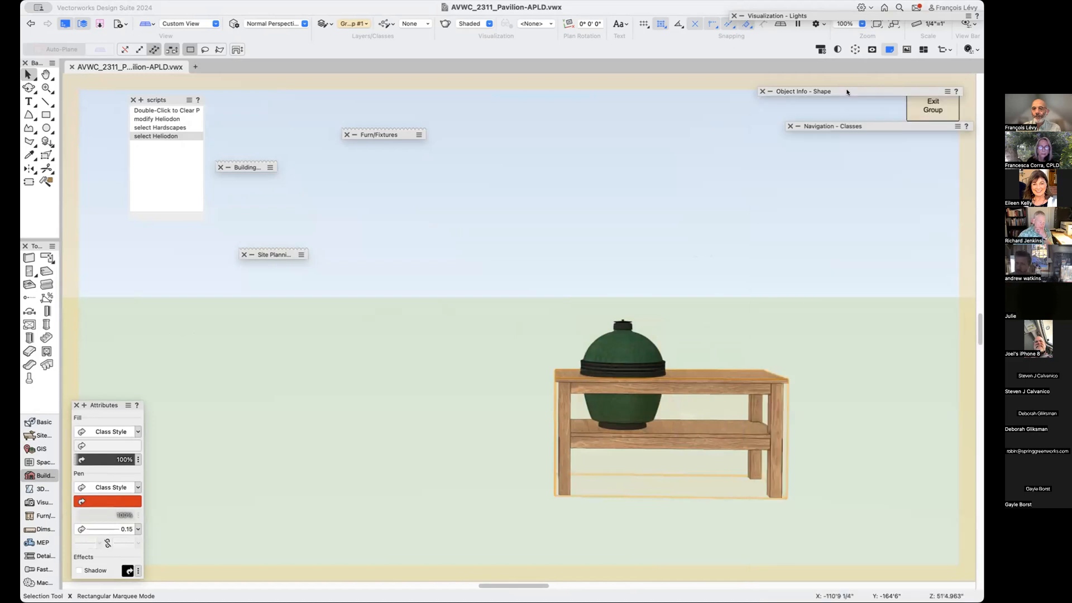
right_click(726, 367)
left_click(743, 373)
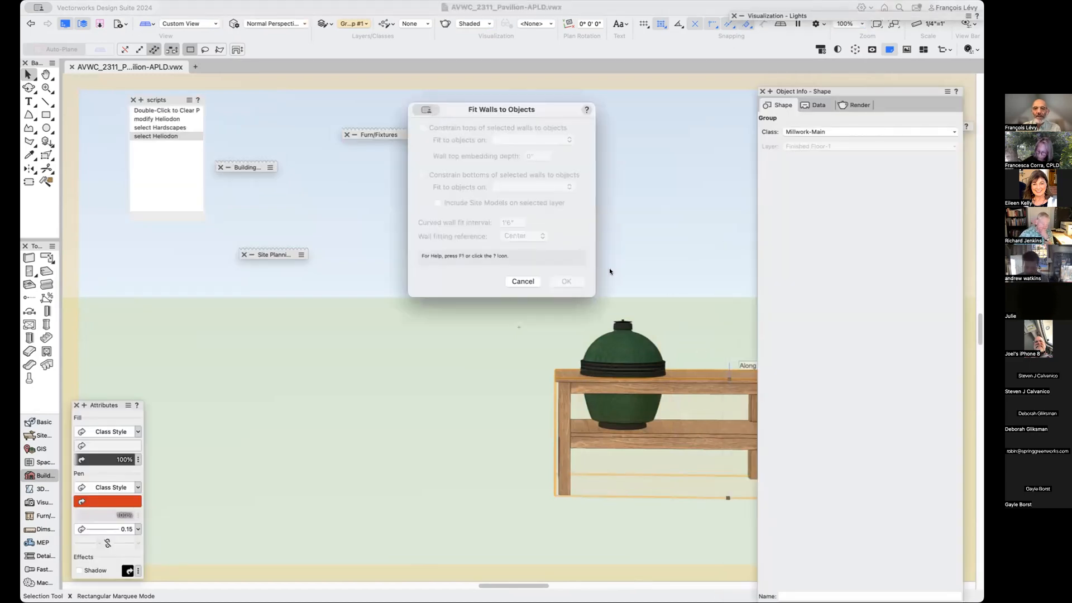
left_click(514, 280)
double_click(694, 391)
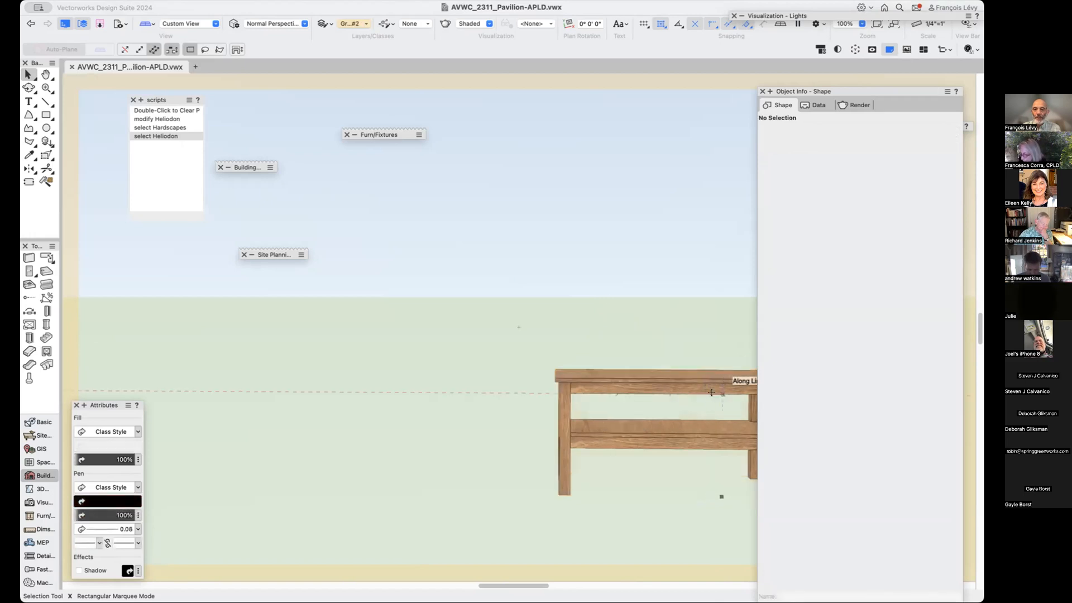
left_click(648, 375)
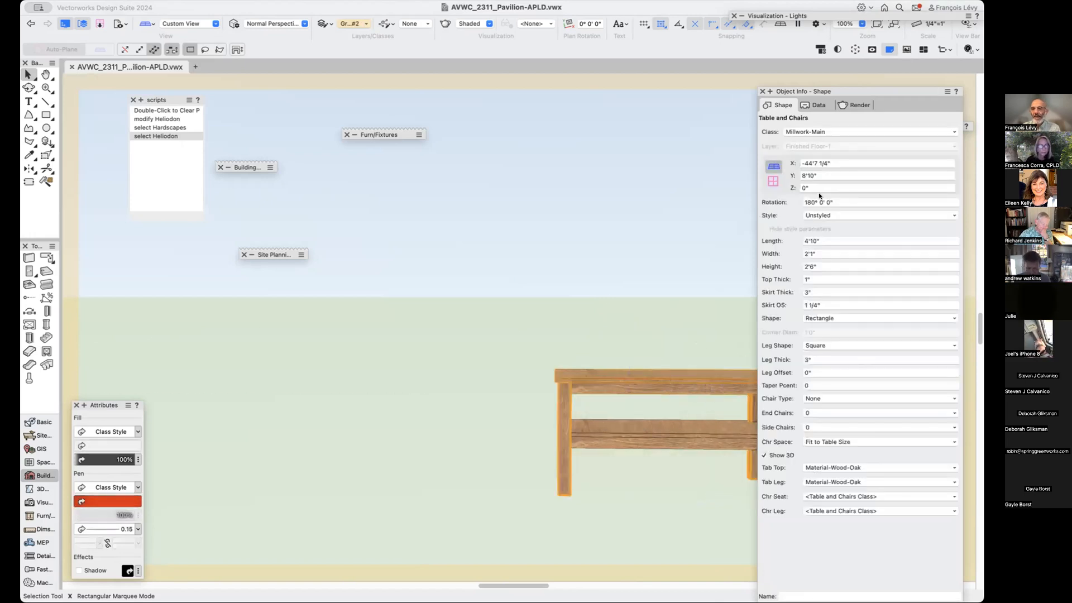
key("Right")
key("Right")
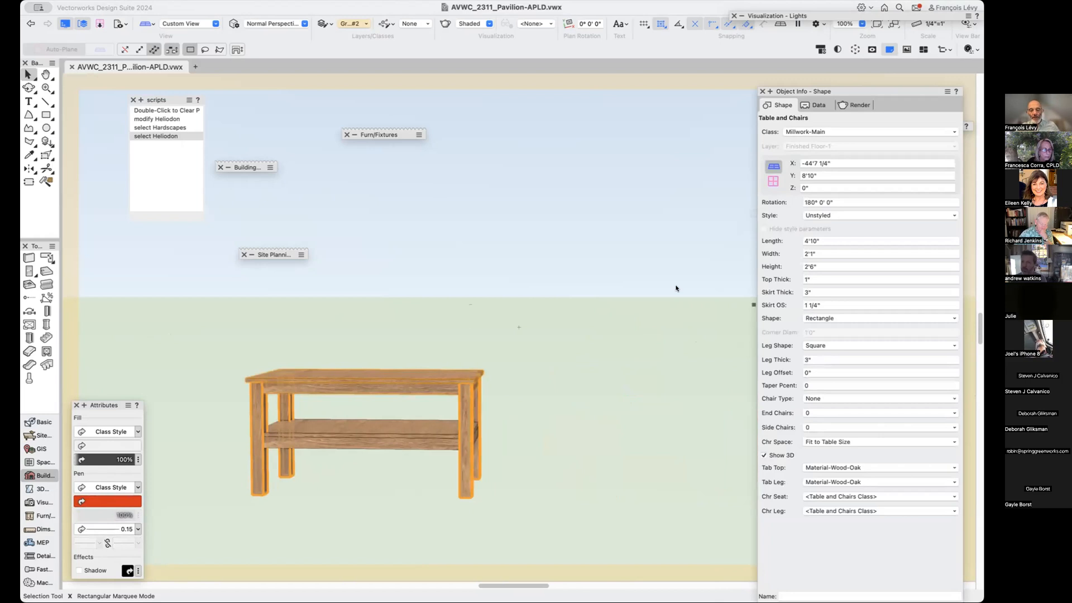
key("shift+c")
left_click_drag(391, 408, 353, 439)
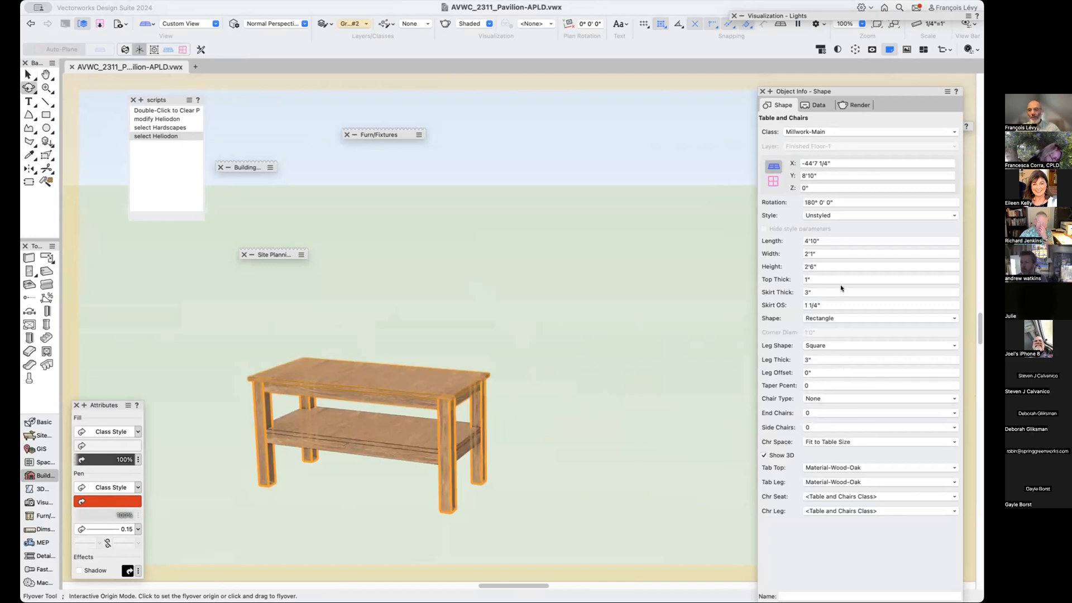
Try end chair counts of 8 and 2 on the table object, returning both end and side chairs to 0.
left_click(812, 414)
left_click(828, 466)
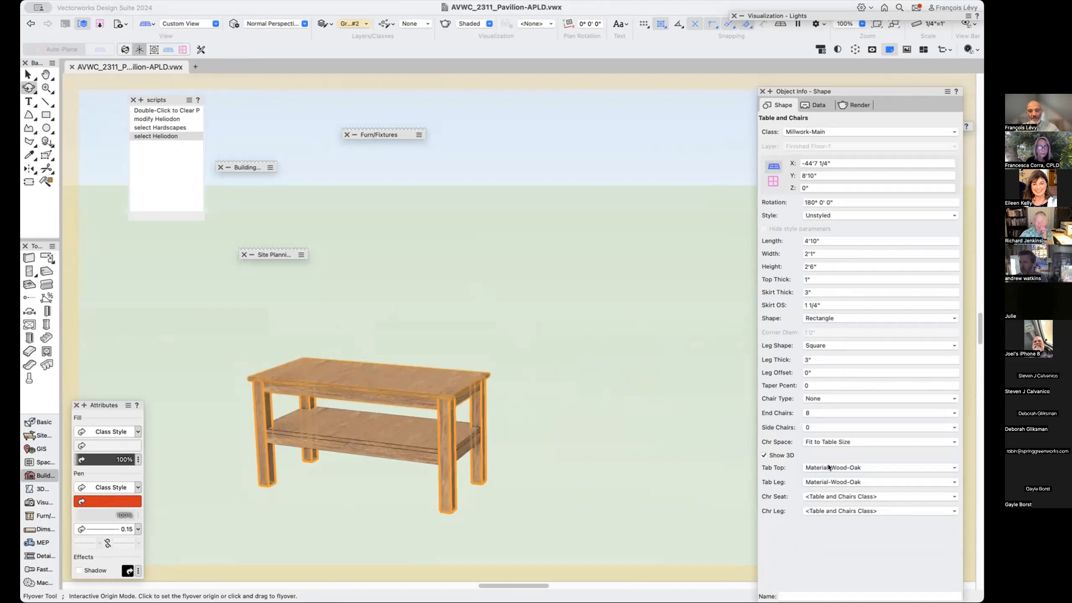
left_click(812, 415)
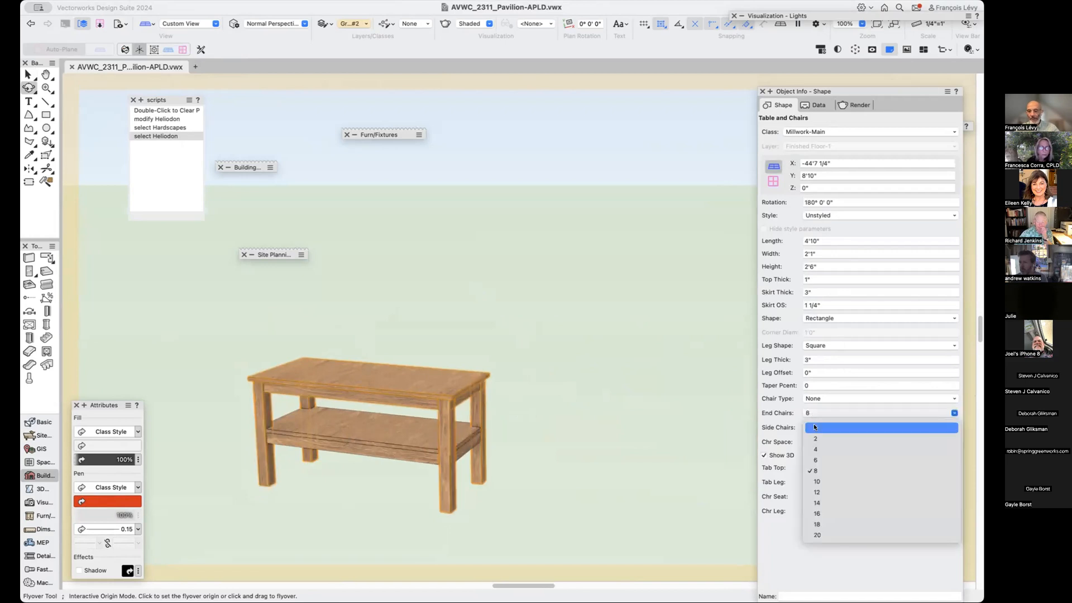
left_click(813, 426)
left_click(811, 413)
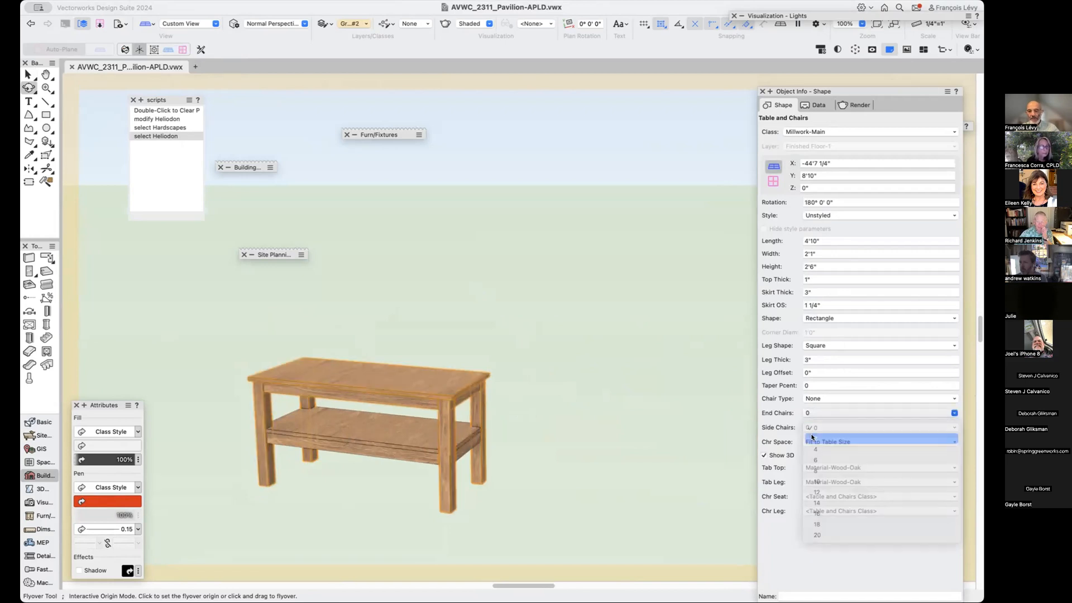
left_click(815, 450)
left_click(812, 428)
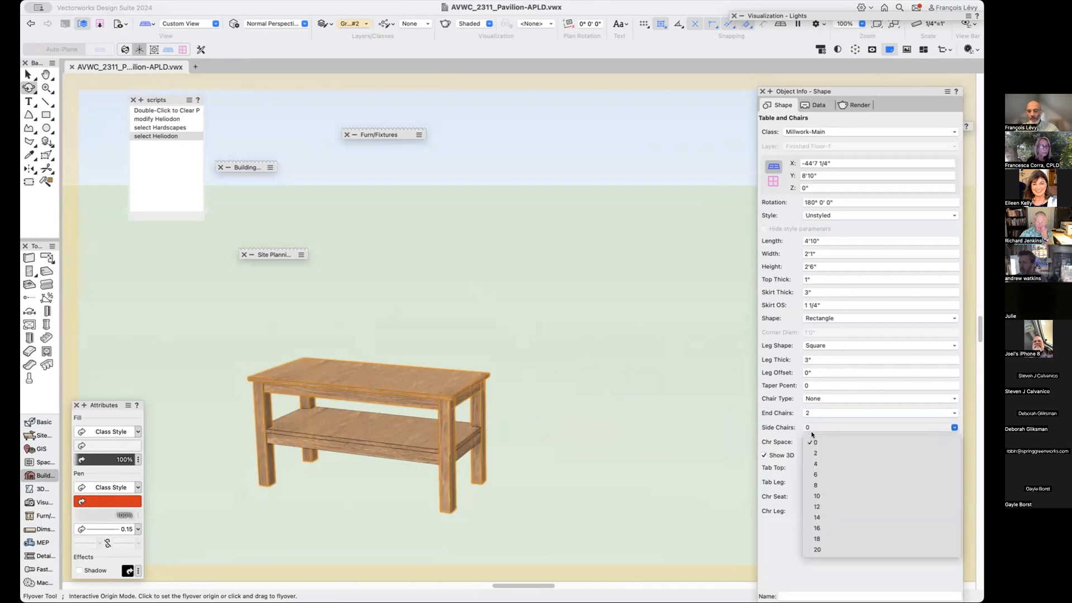
left_click(814, 453)
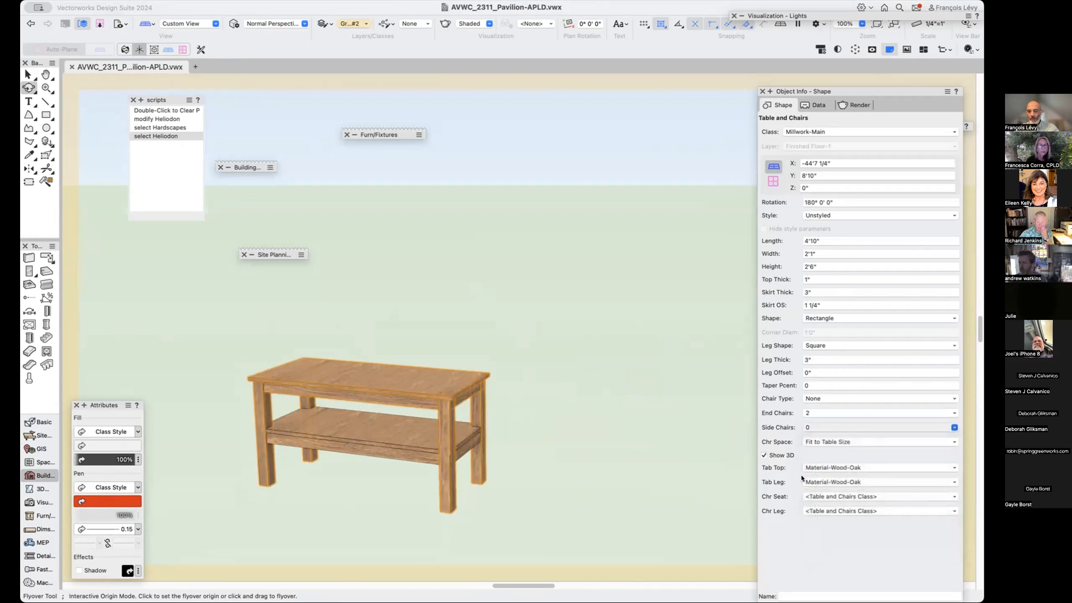
left_click(812, 428)
left_click(813, 442)
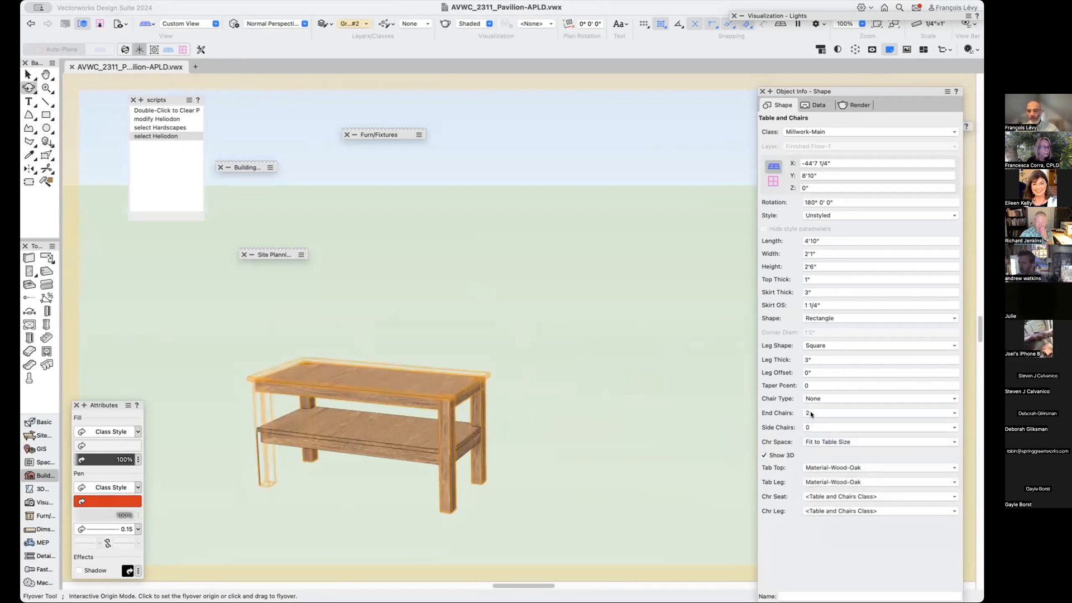
left_click(811, 413)
left_click(815, 427)
left_click(647, 502)
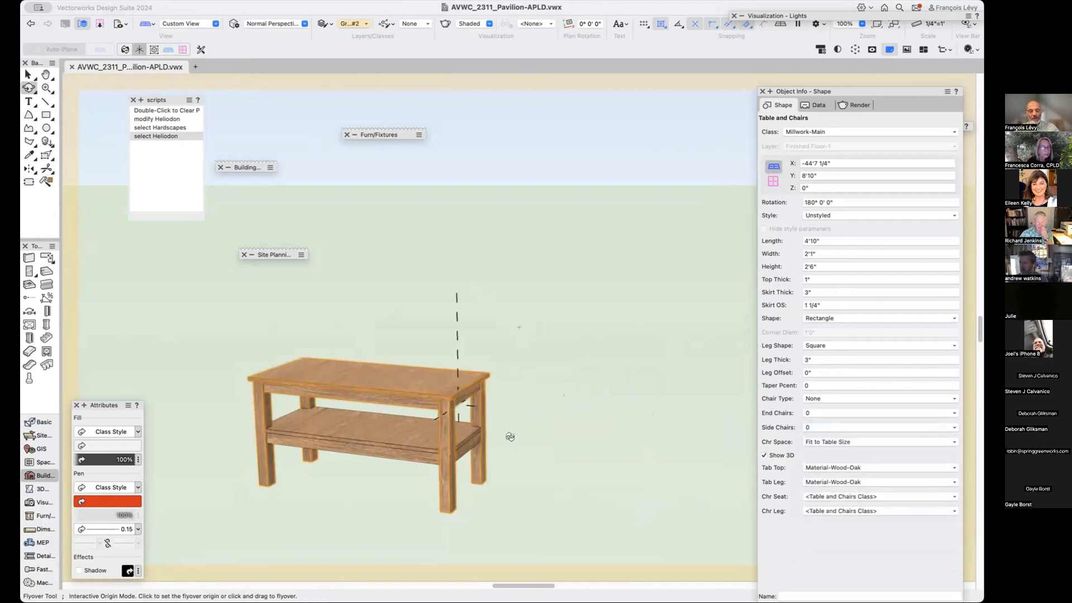
Move the outer table away from the lower shelf, select the exposed shelf table to inspect it, and undo the move.
key("x")
left_click(521, 430)
left_click_drag(438, 389, 589, 282)
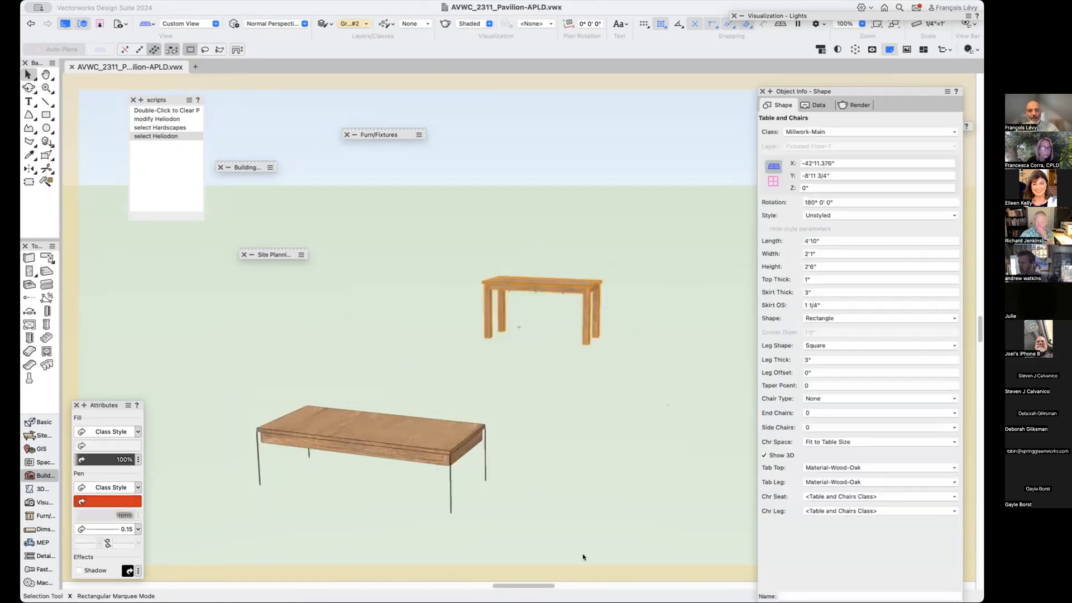
left_click(452, 479)
left_click(451, 494)
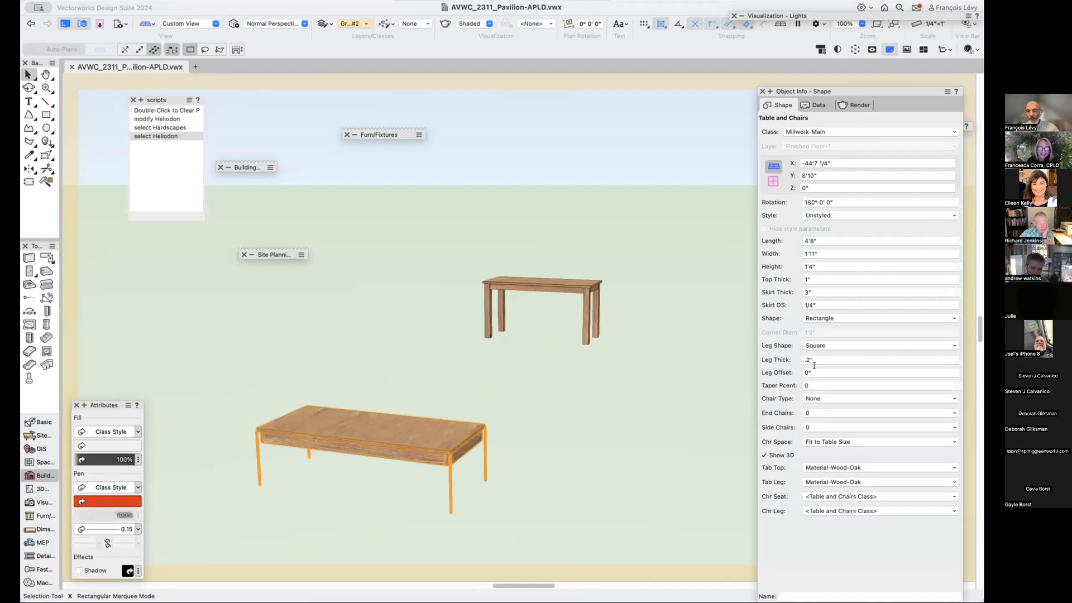
key("super+z")
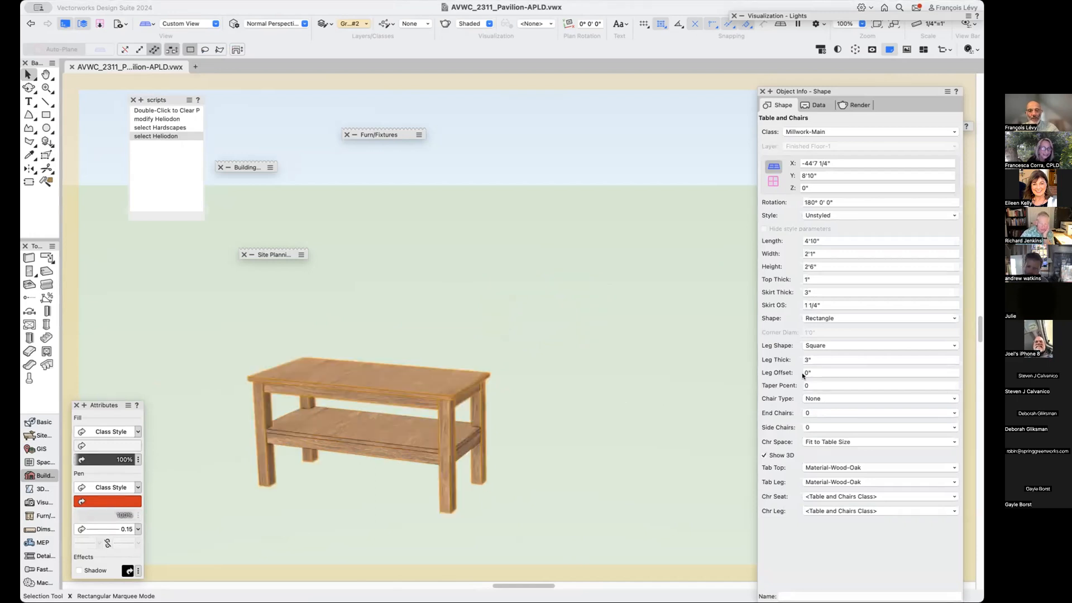
Select the shelf table and the outer table in turn to compare their dimensions and leg thickness.
left_click(564, 476)
left_click(450, 504)
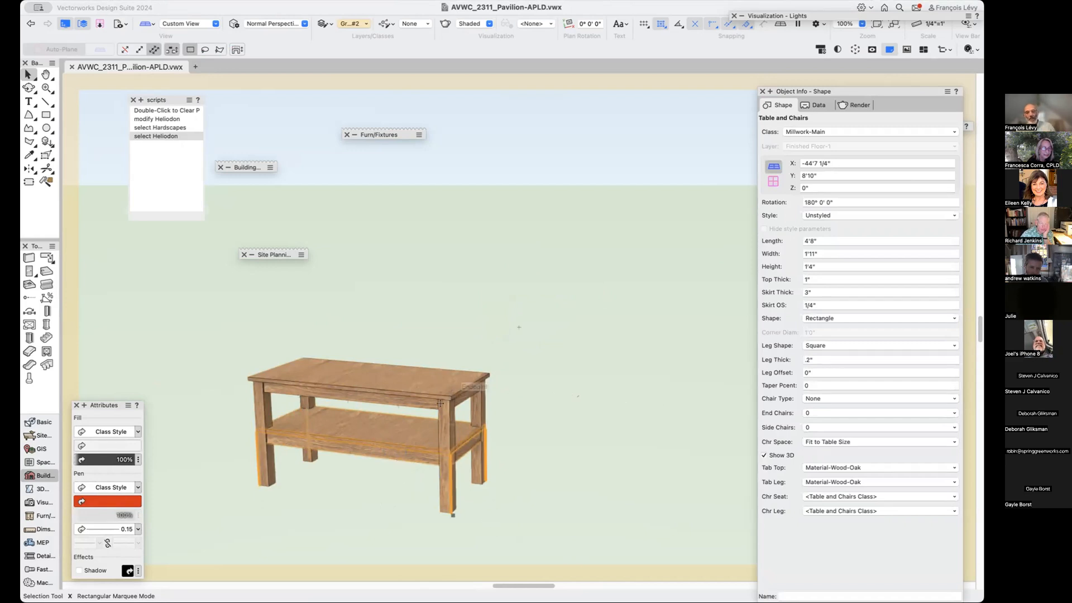
left_click(449, 506)
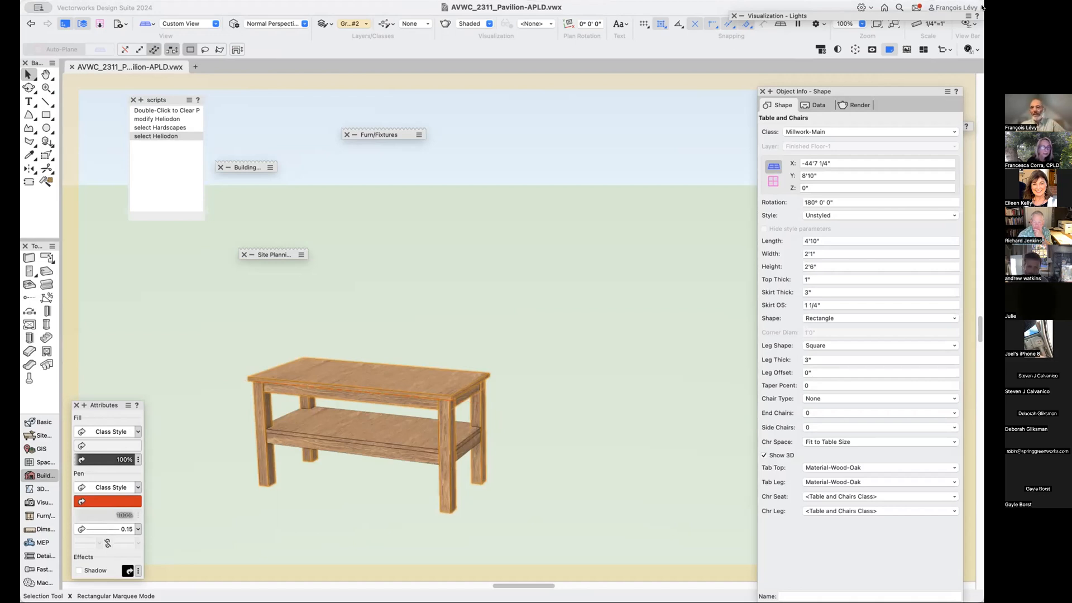
Collapse the object information and exit both nested groups to return to the full outdoor kitchen model.
double_click(916, 92)
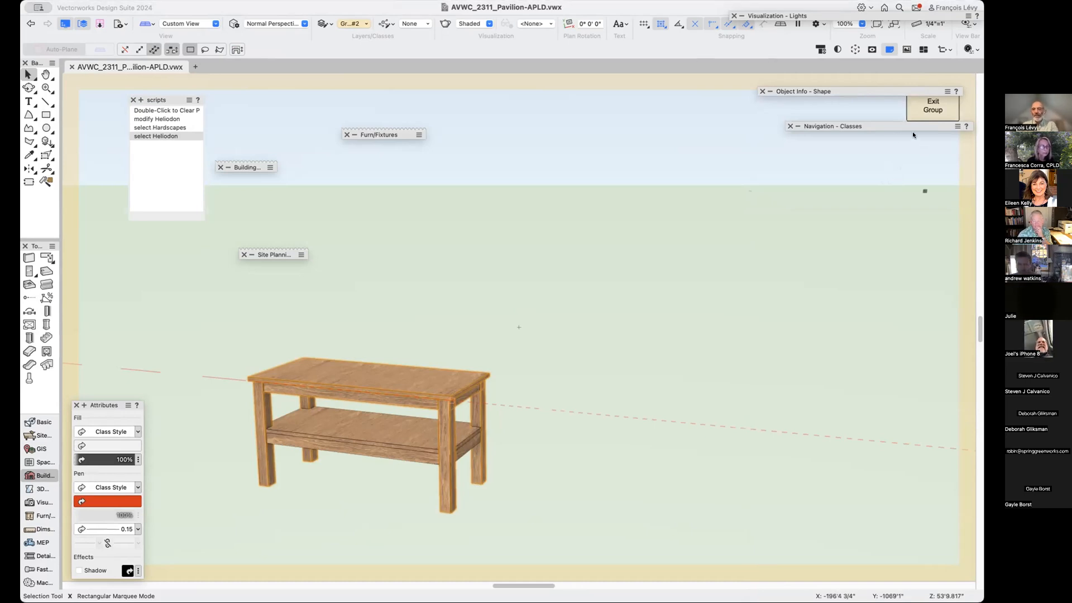
left_click(914, 111)
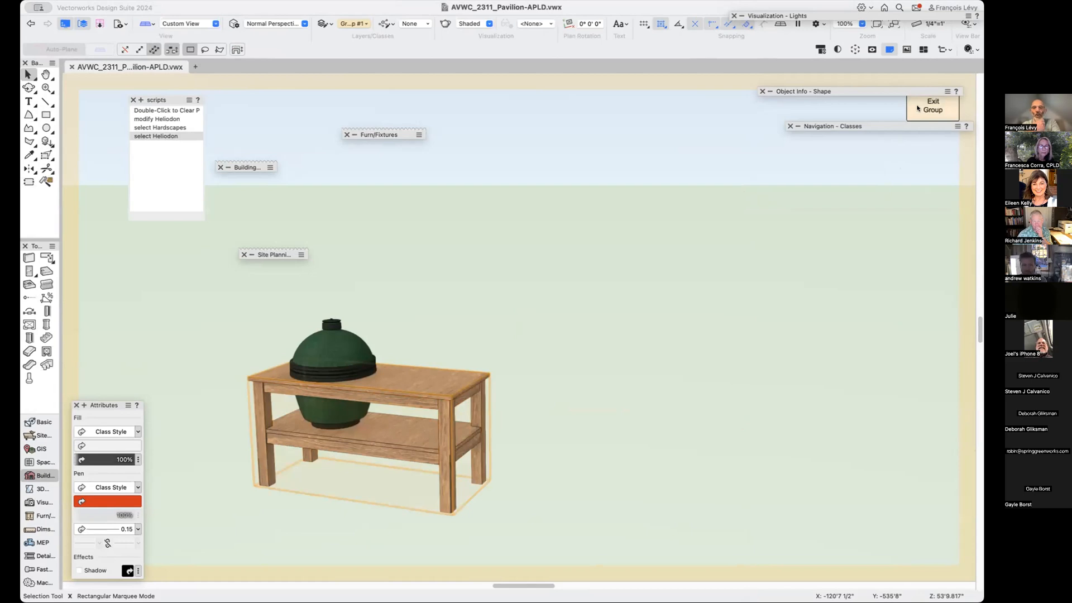
left_click(917, 108)
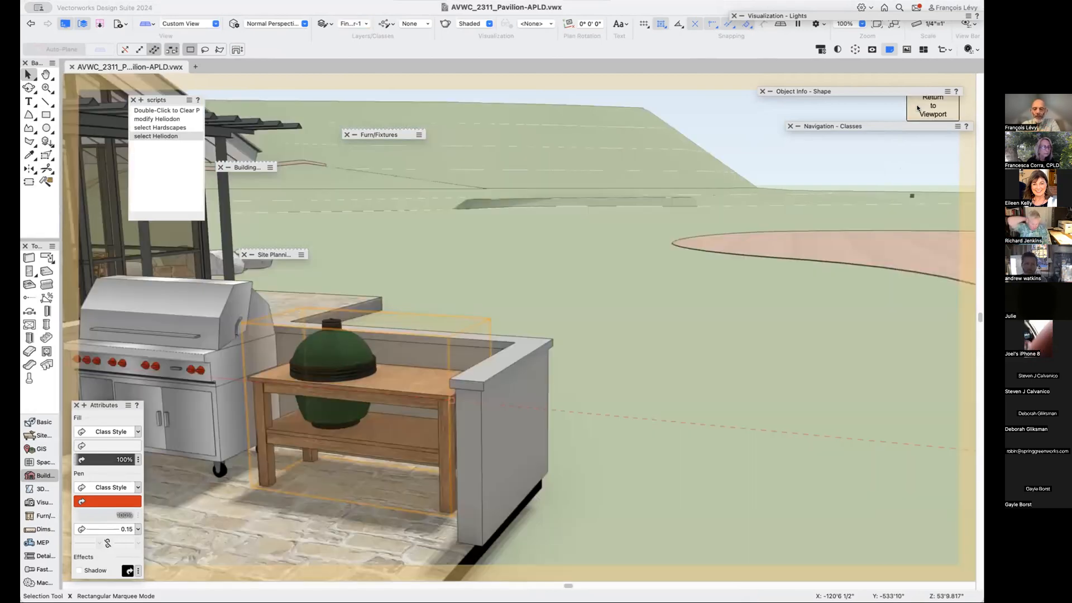
Fly around the pavilion and outdoor kitchen to examine the terrace, glazed walls and grill area from different angles.
key("shift+c")
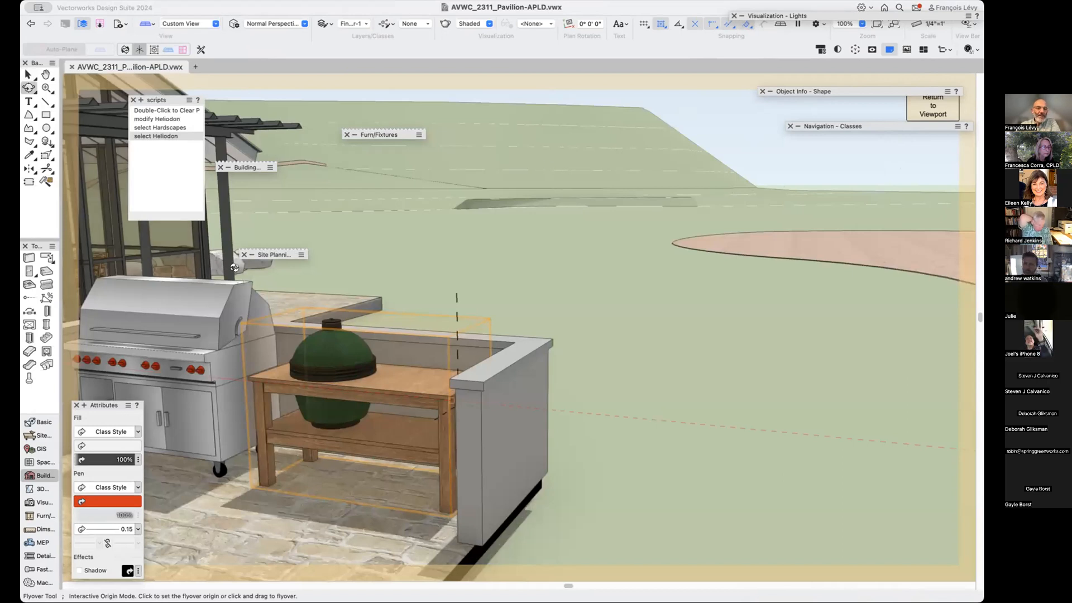
left_click_drag(241, 286, 91, 366)
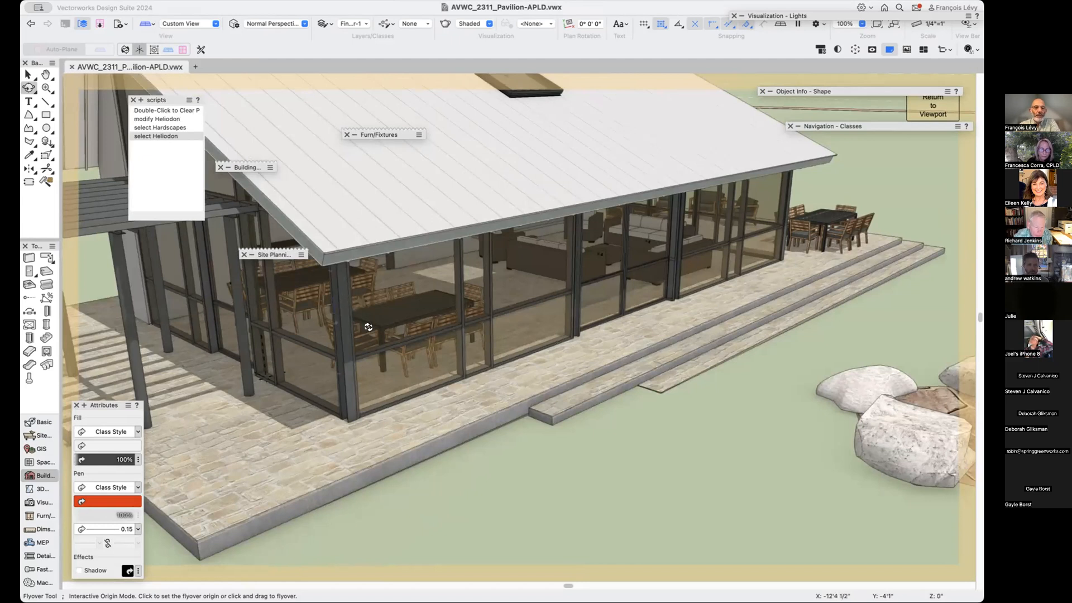
left_click(440, 433)
left_click_drag(437, 430, 659, 411)
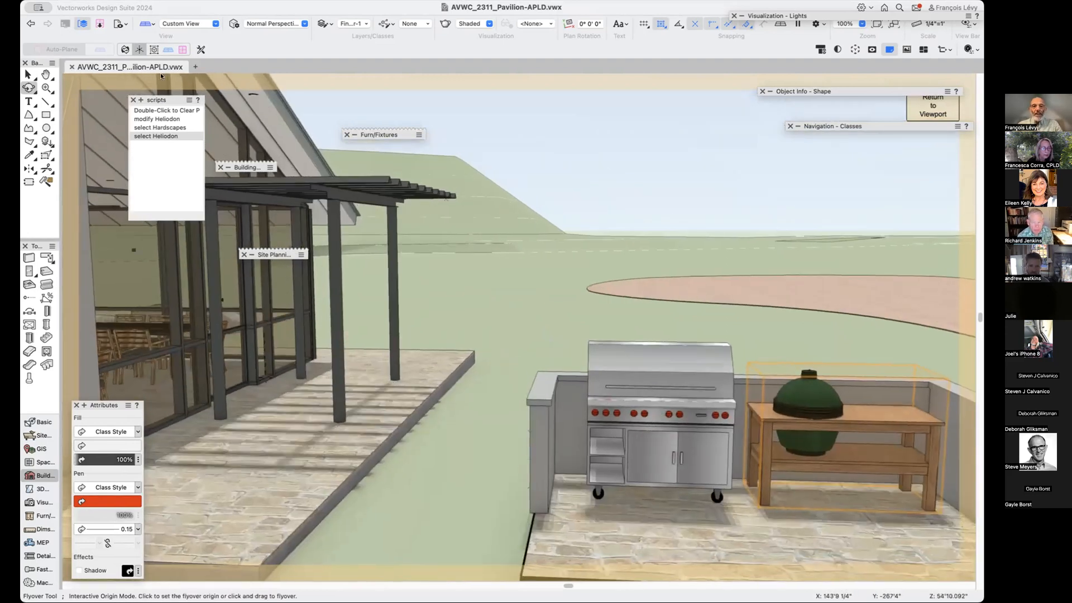
Open the saved view "05 plan" and select the end of the outdoor kitchen's low wall to review its wall style and height.
left_click(119, 24)
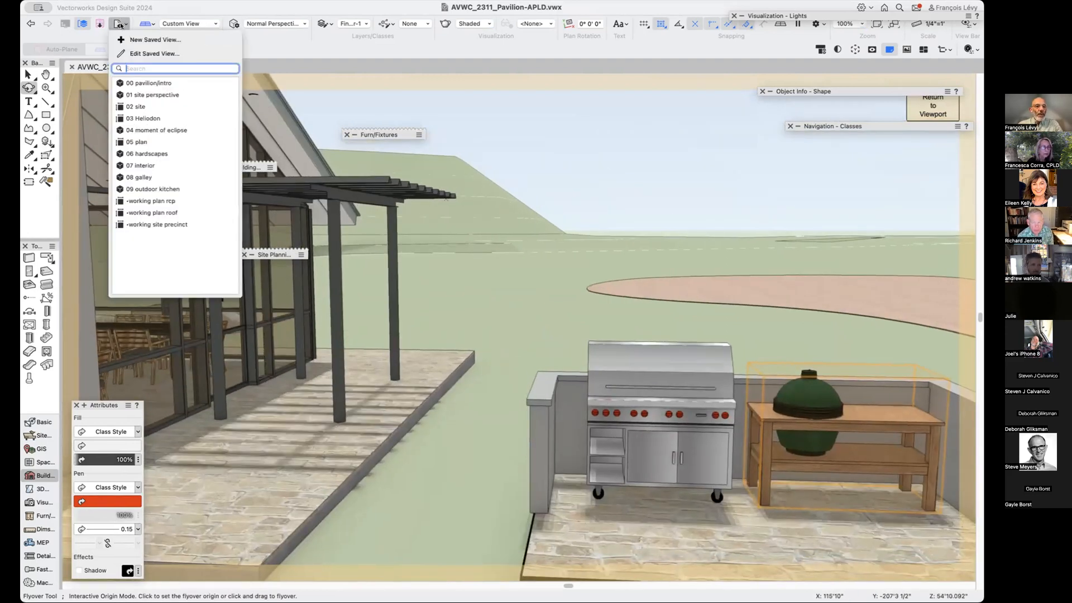
left_click(137, 142)
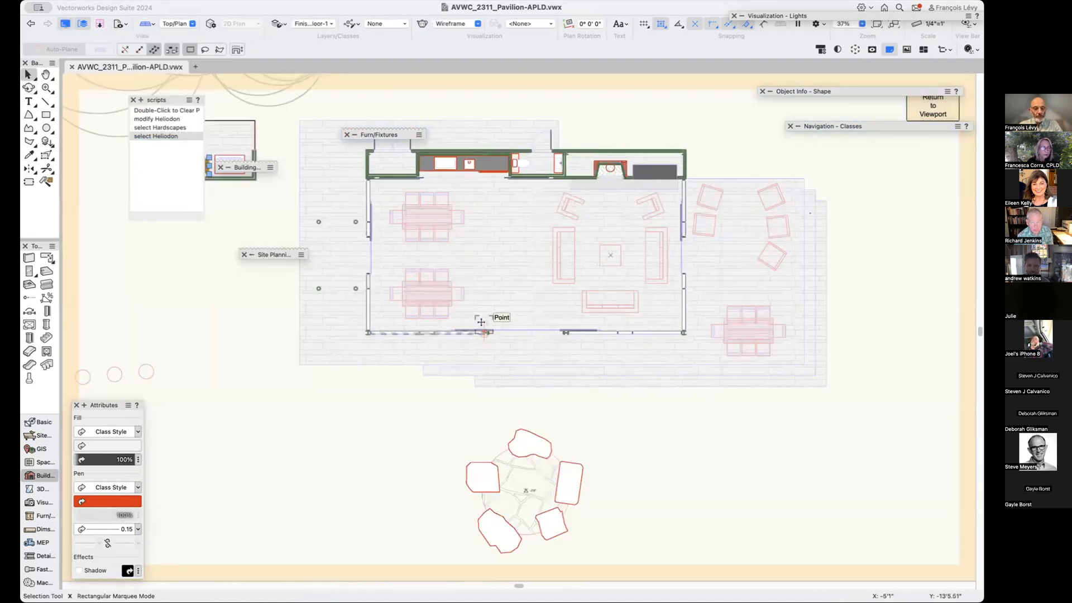
key("c")
left_click_drag(248, 174, 250, 175)
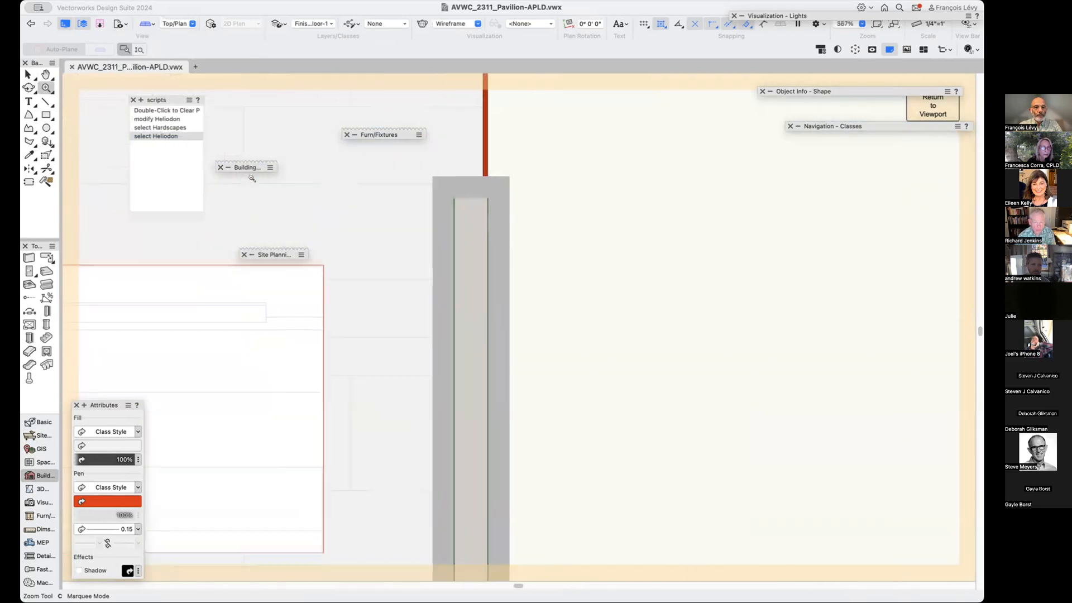
key("x")
left_click(465, 269)
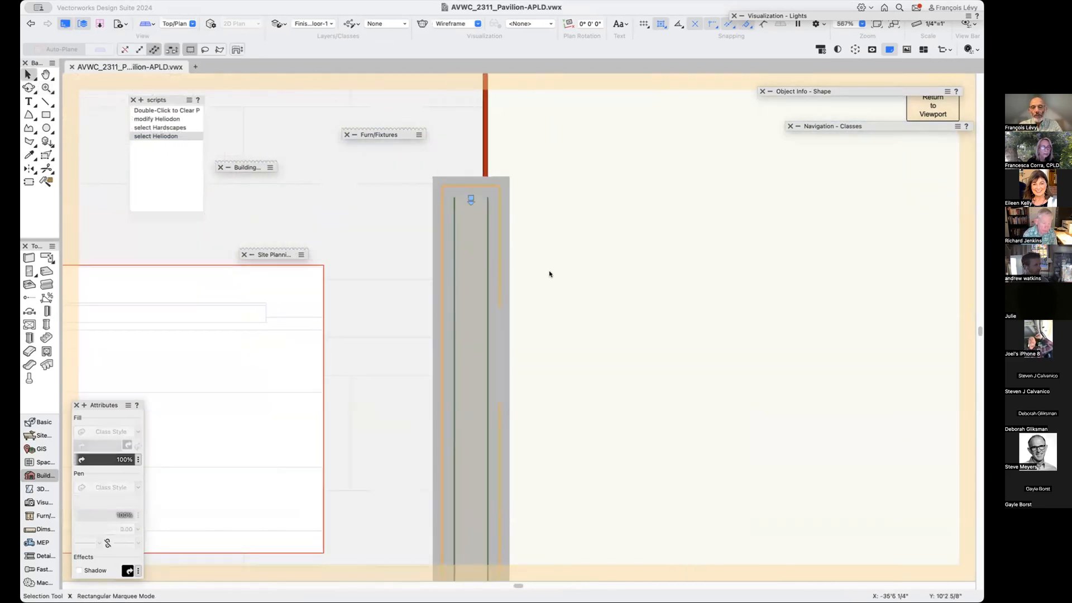
mouse_move(829, 89)
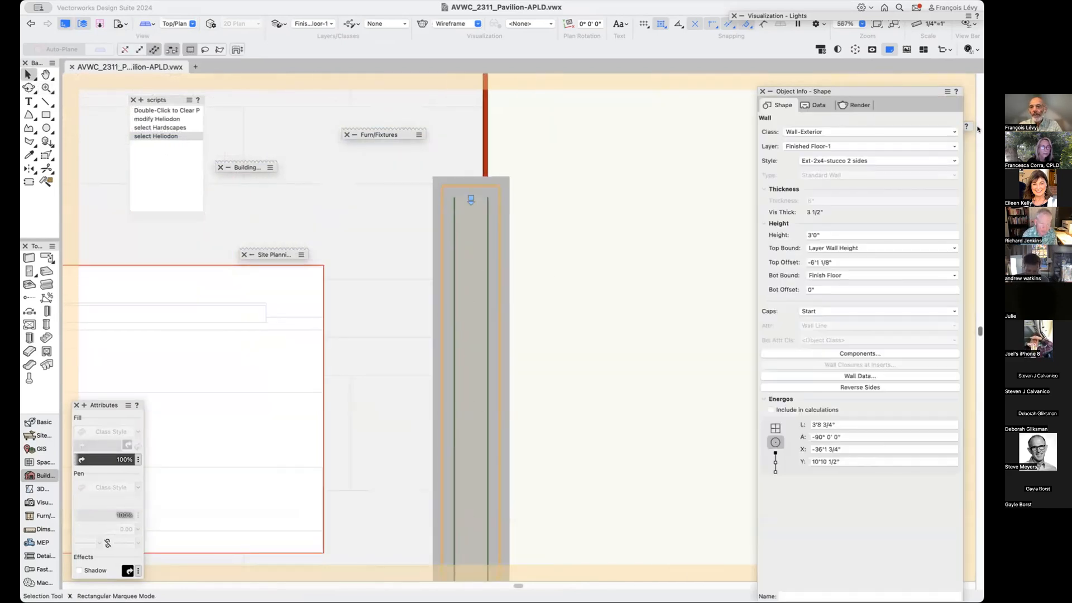
Filter the class list by "comp" and make the hidden wall finish component classes visible.
mouse_move(967, 125)
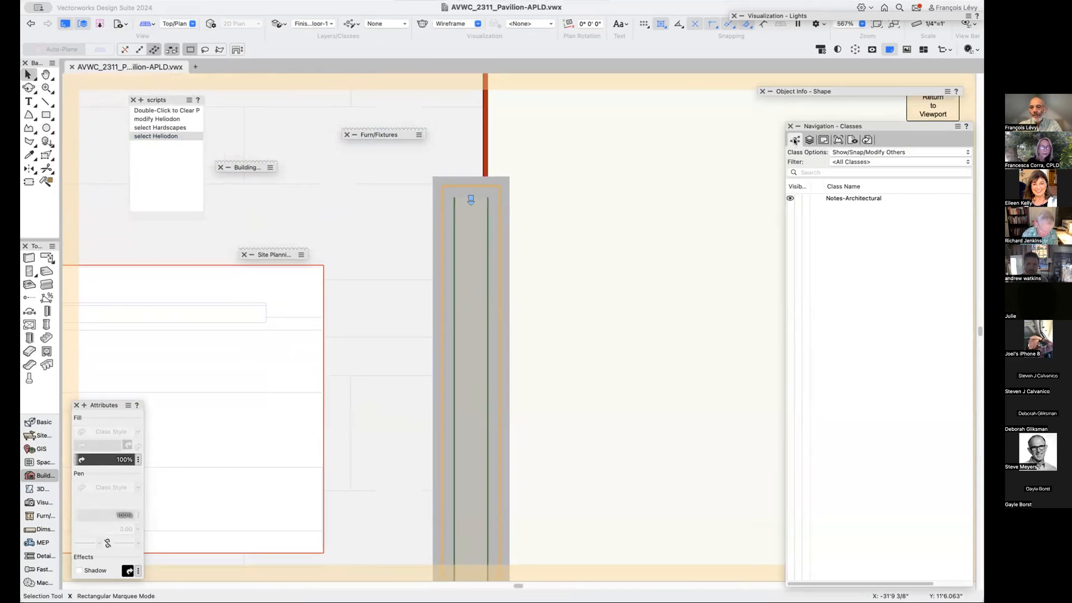
left_click(943, 172)
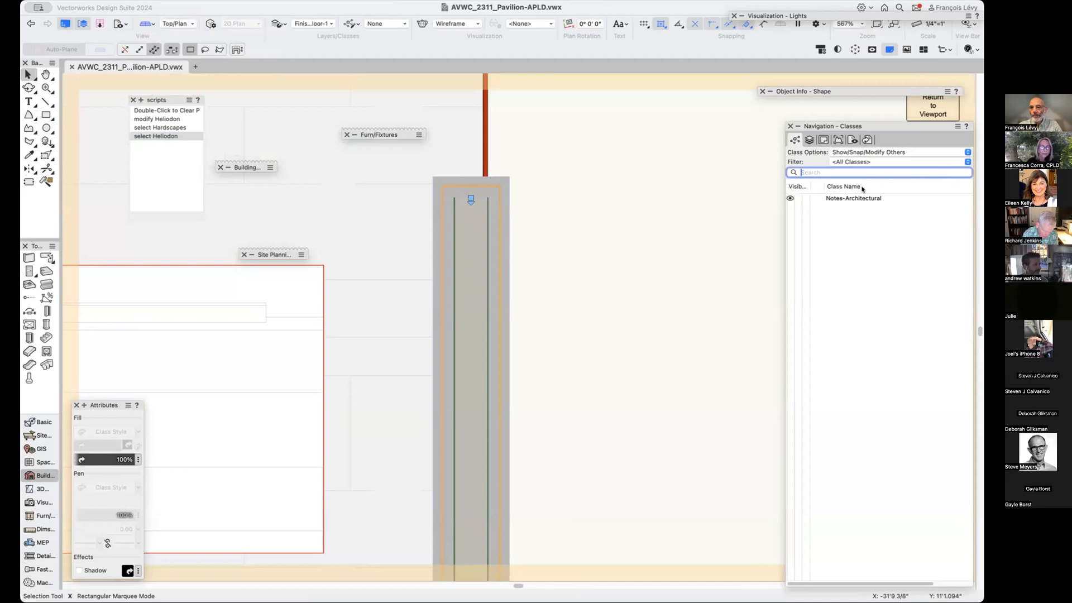
left_click(810, 141)
left_click(794, 140)
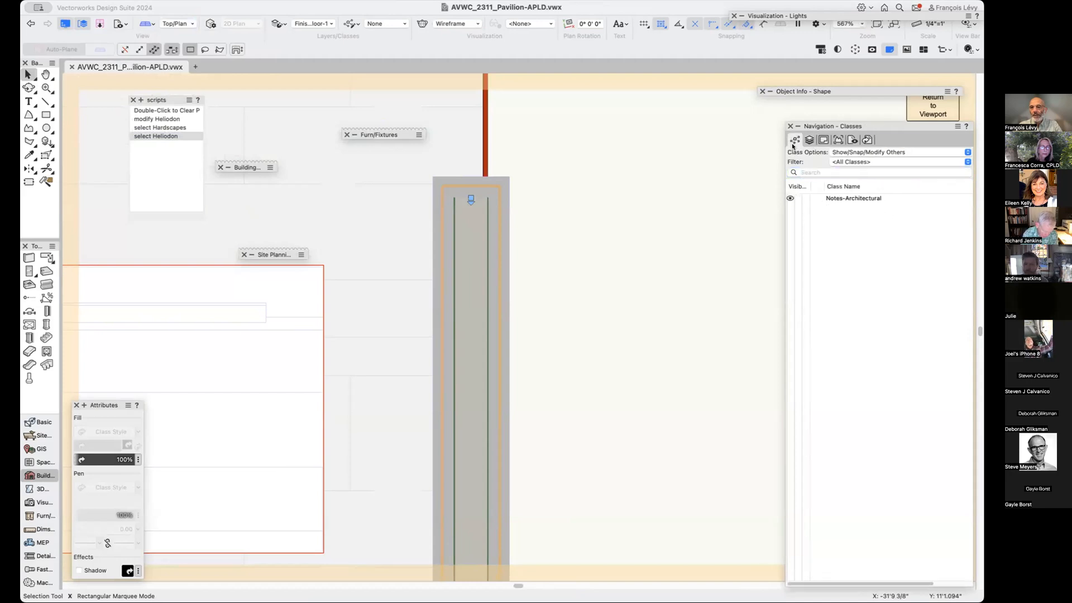
left_click(799, 172)
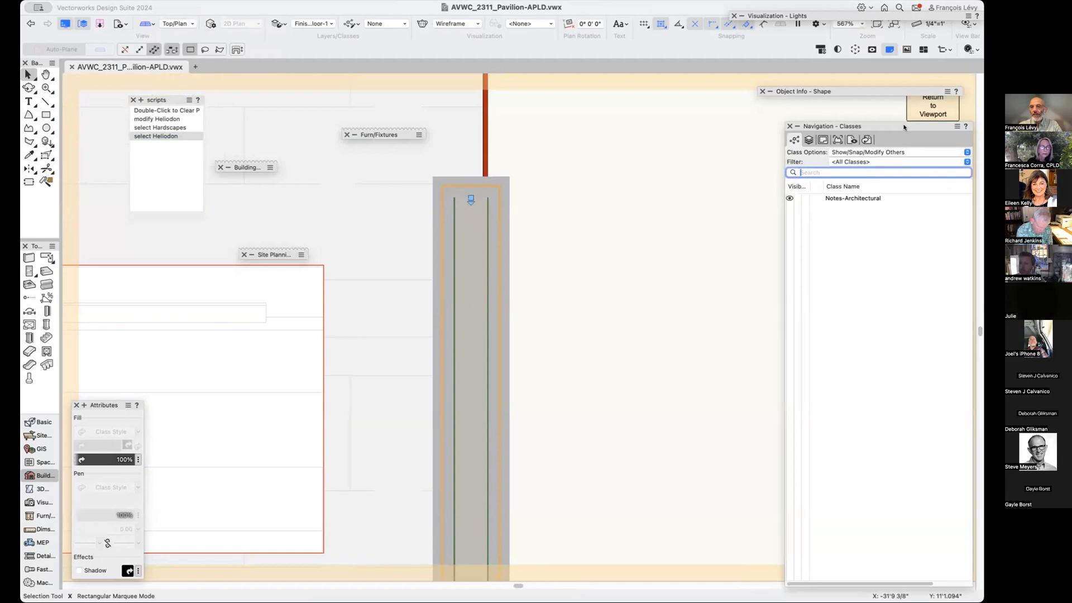
left_click_drag(894, 126, 823, 105)
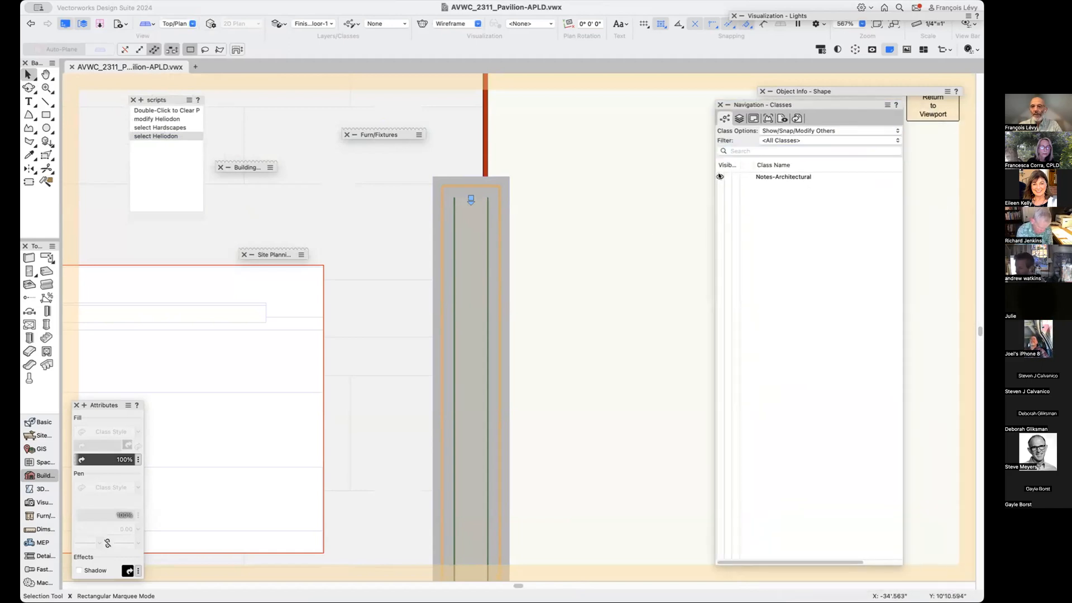
left_click(729, 177)
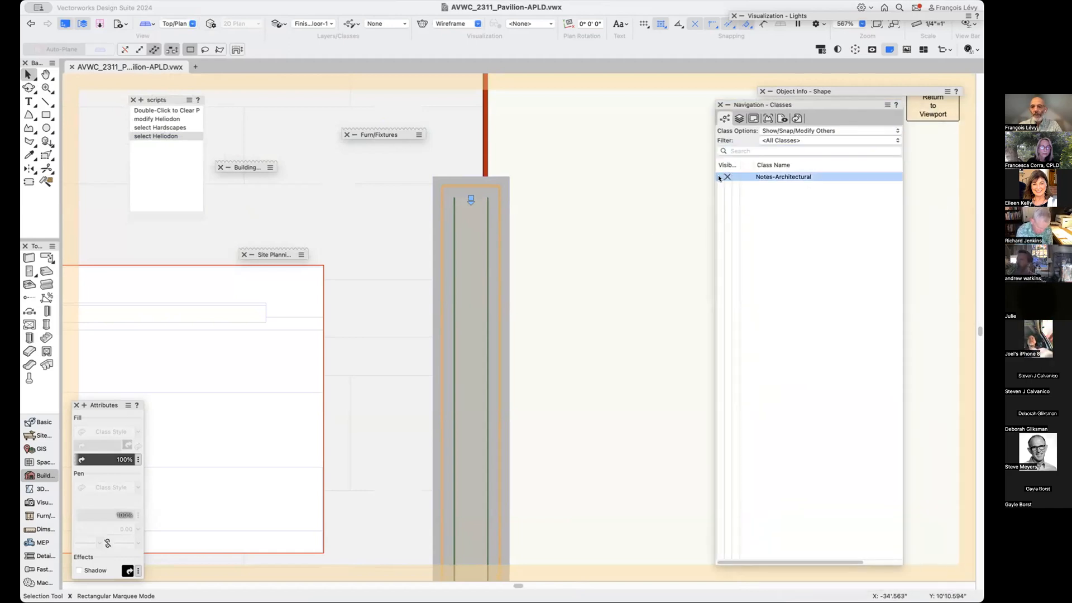
left_click(742, 151)
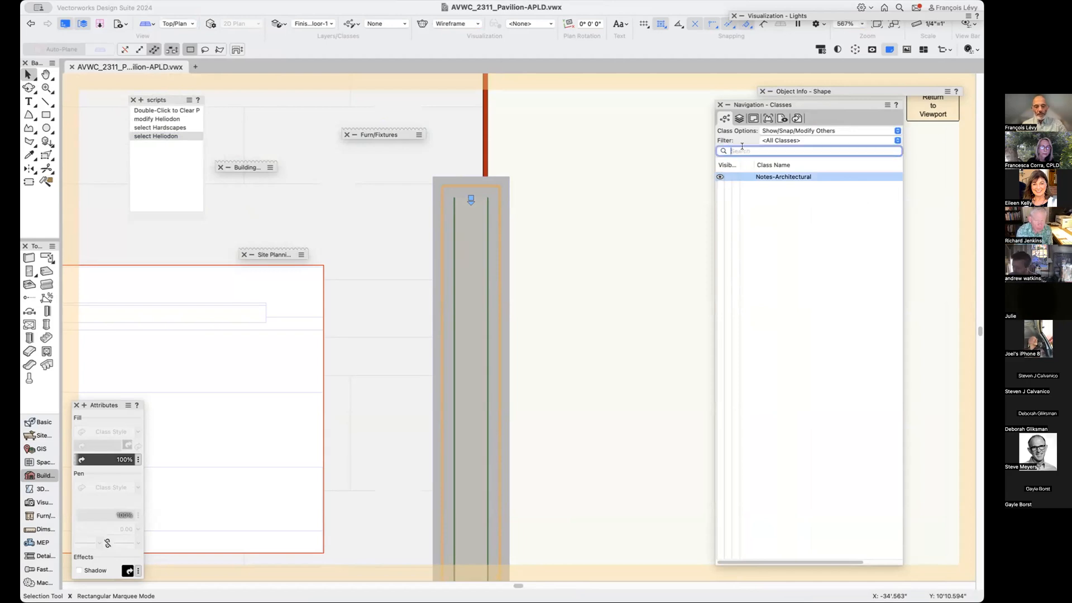
type("comp")
key("Return")
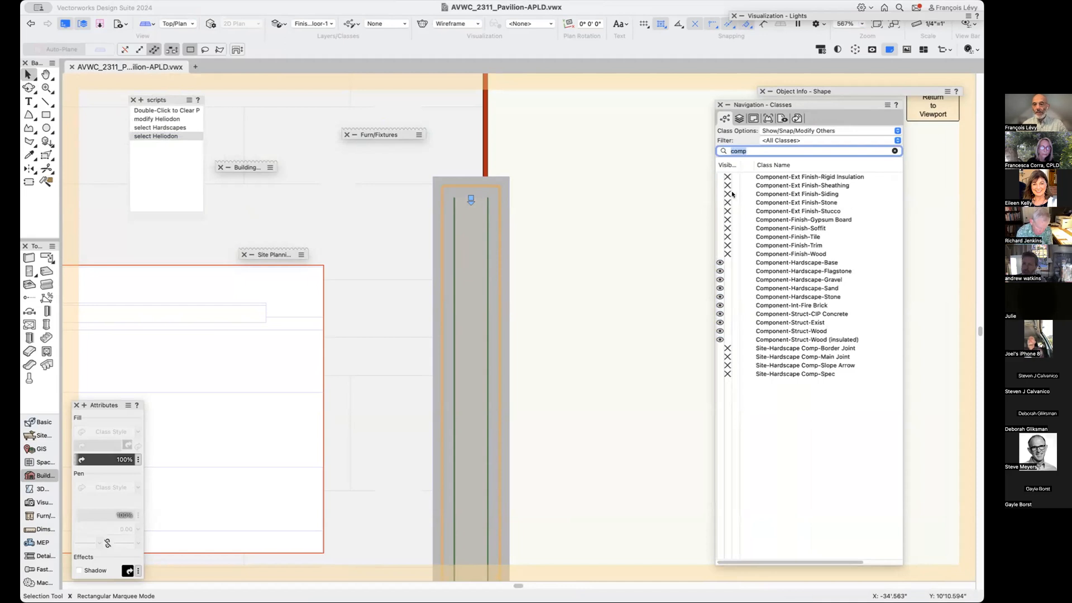
left_click(720, 177)
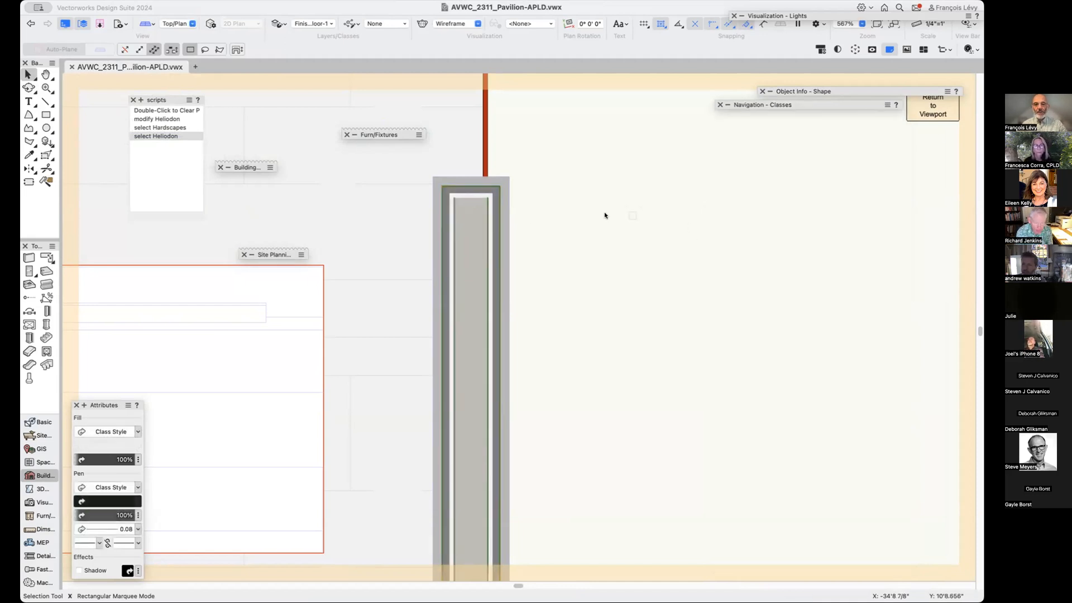
Hide the class of the overhanging cap on the low wall with the Visibility tool, then resume the Selection tool.
left_click(487, 236)
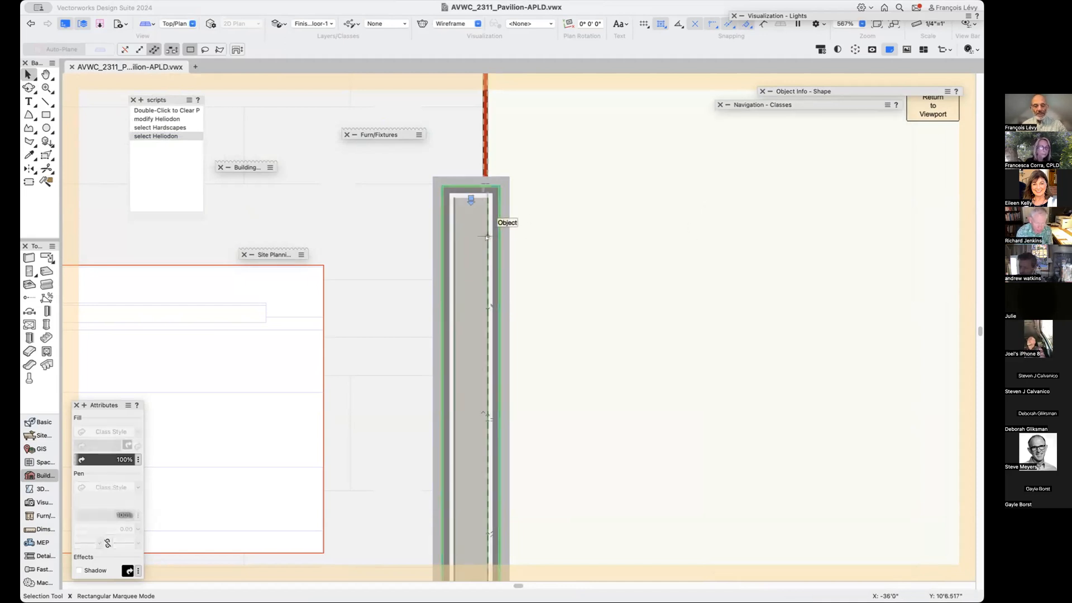
scroll(487, 236, "up", 3)
key("v")
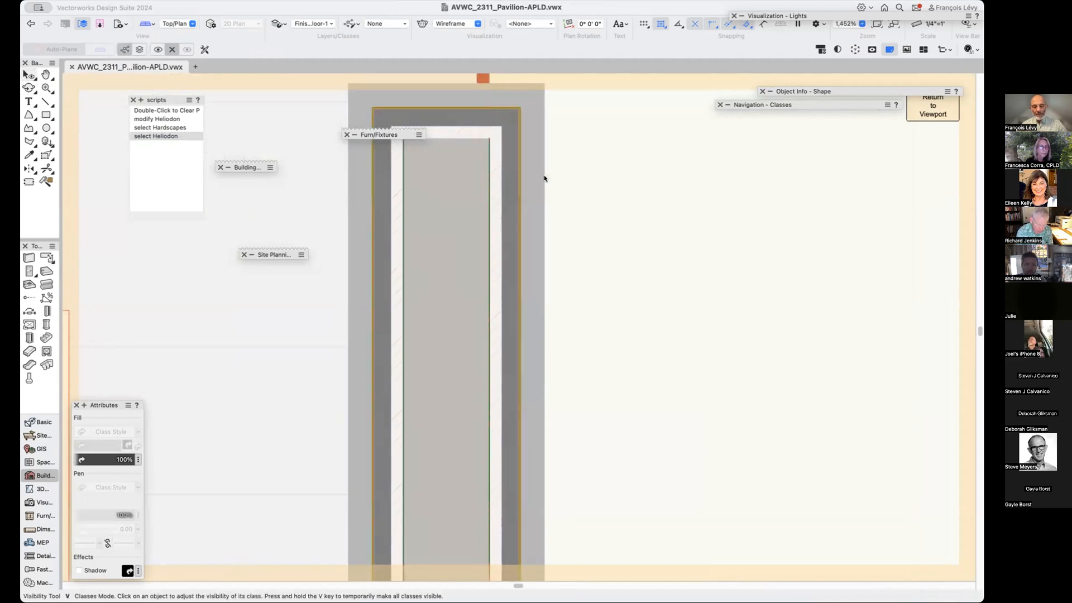
left_click(541, 177)
key("x")
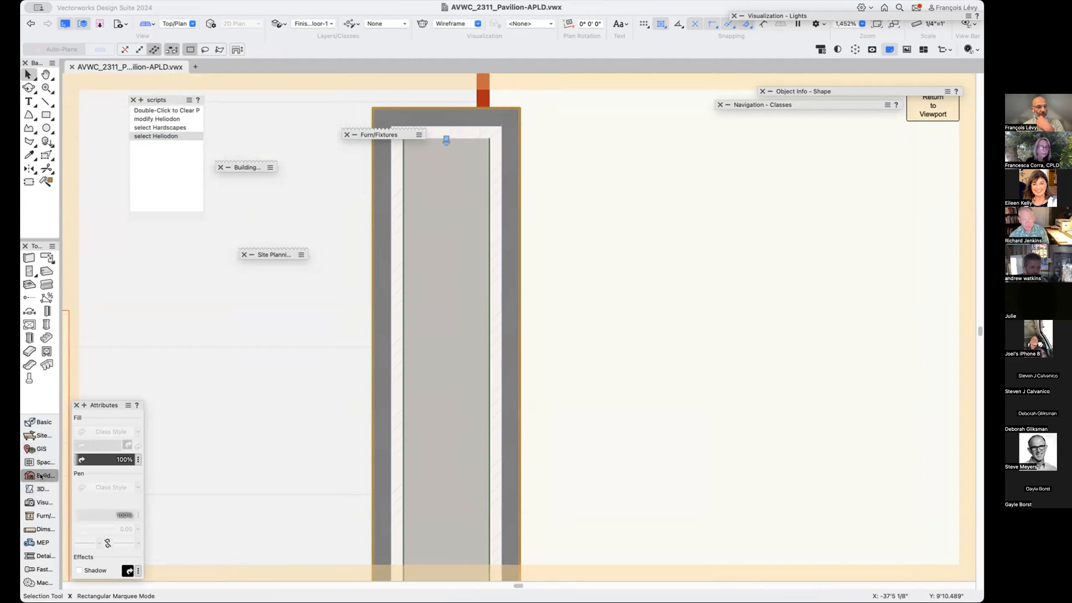
Remove the wrapped end cap from the low wall's end with the Remove Wall Breaks tool.
left_click_drag(261, 167, 294, 131)
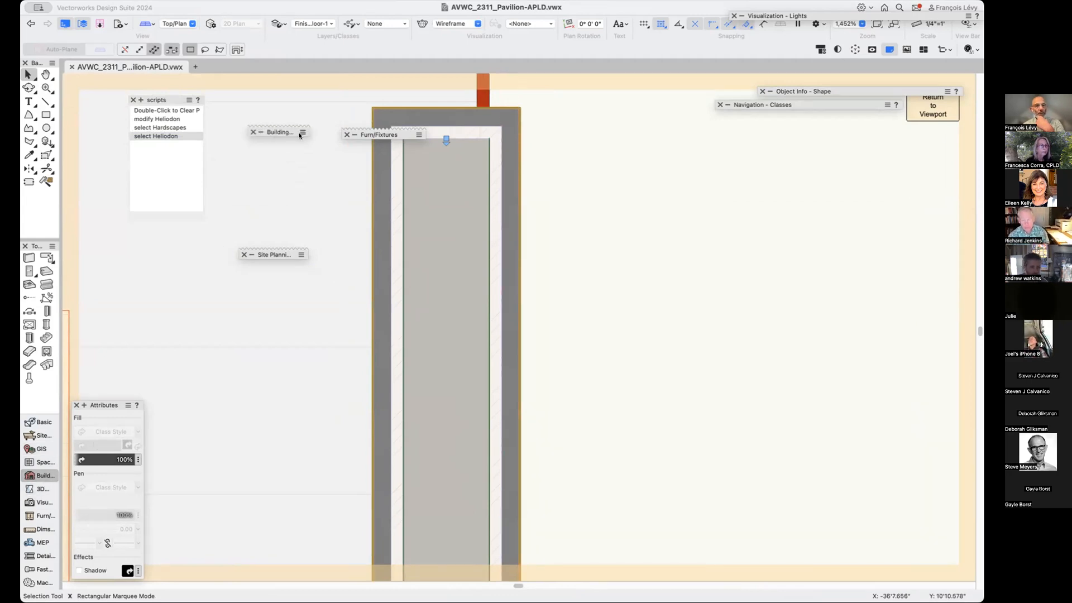
mouse_move(301, 133)
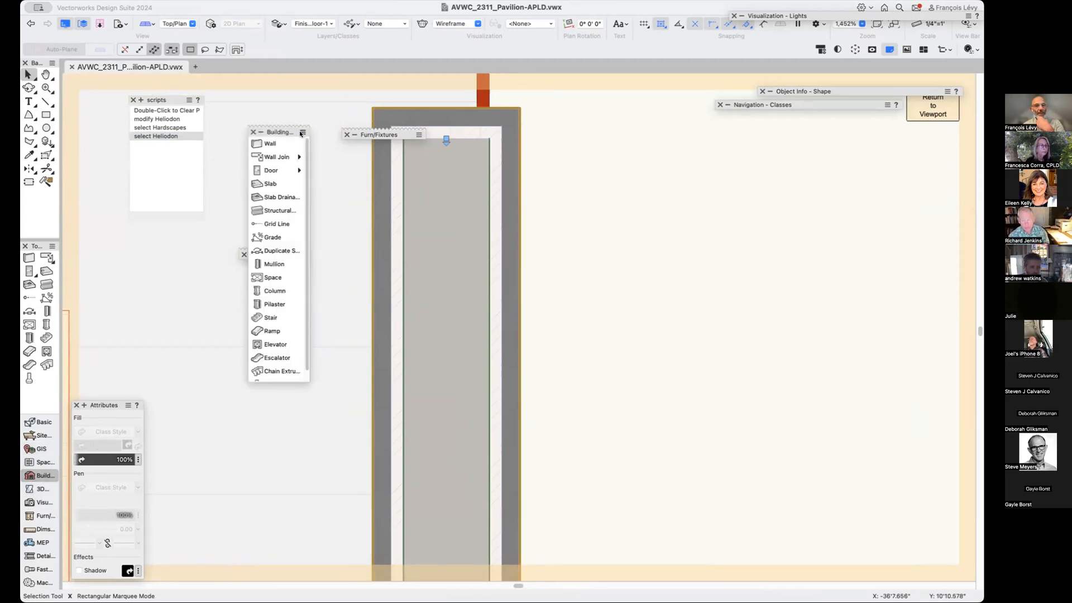
left_click(284, 158)
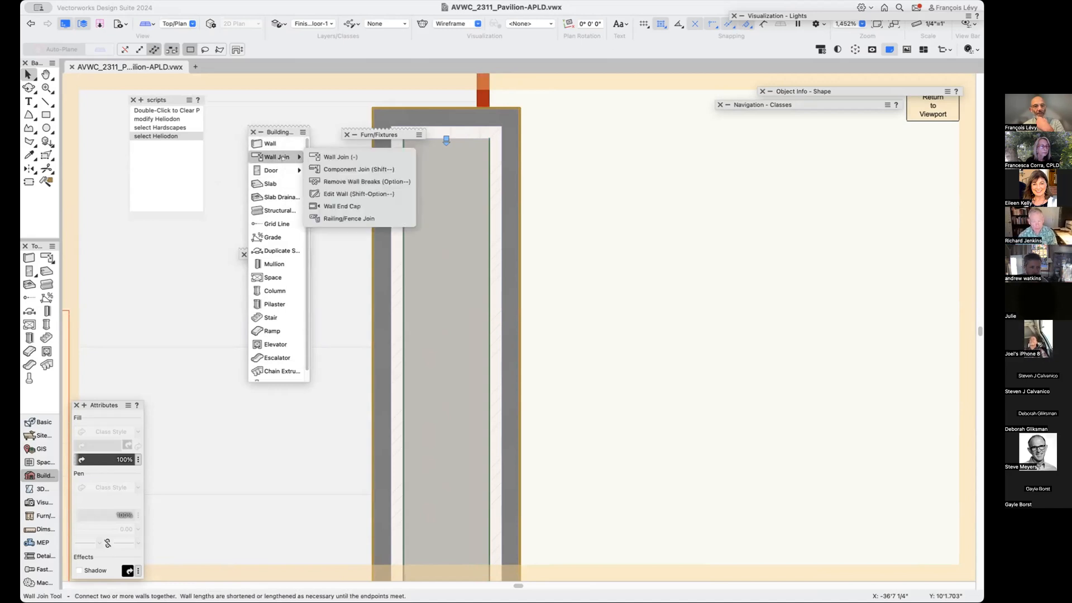
left_click(364, 207)
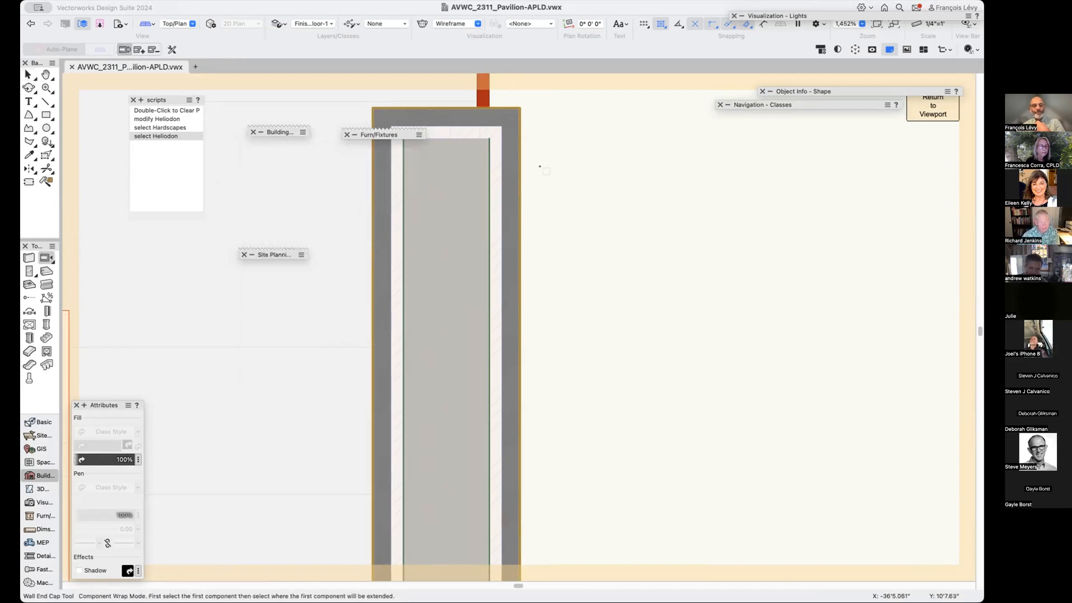
mouse_move(266, 137)
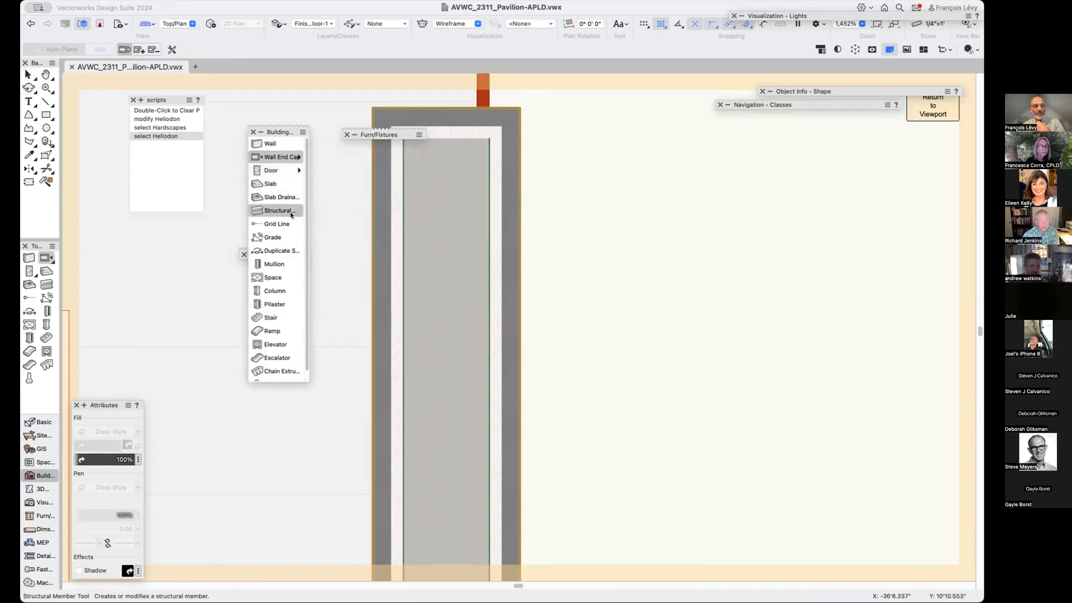
left_click(291, 155)
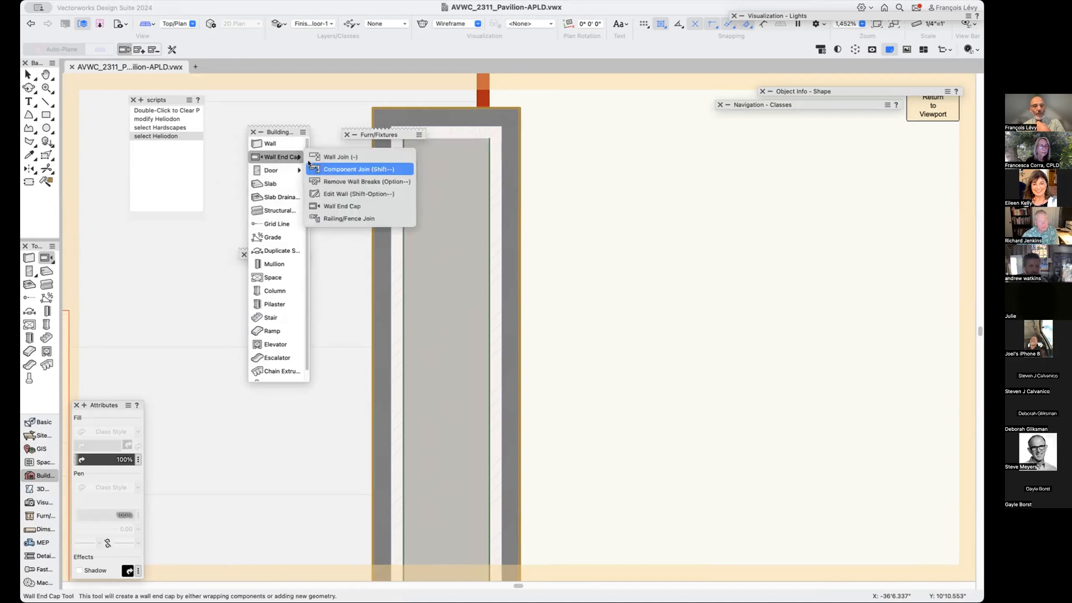
left_click(346, 181)
left_click_drag(570, 188, 340, 90)
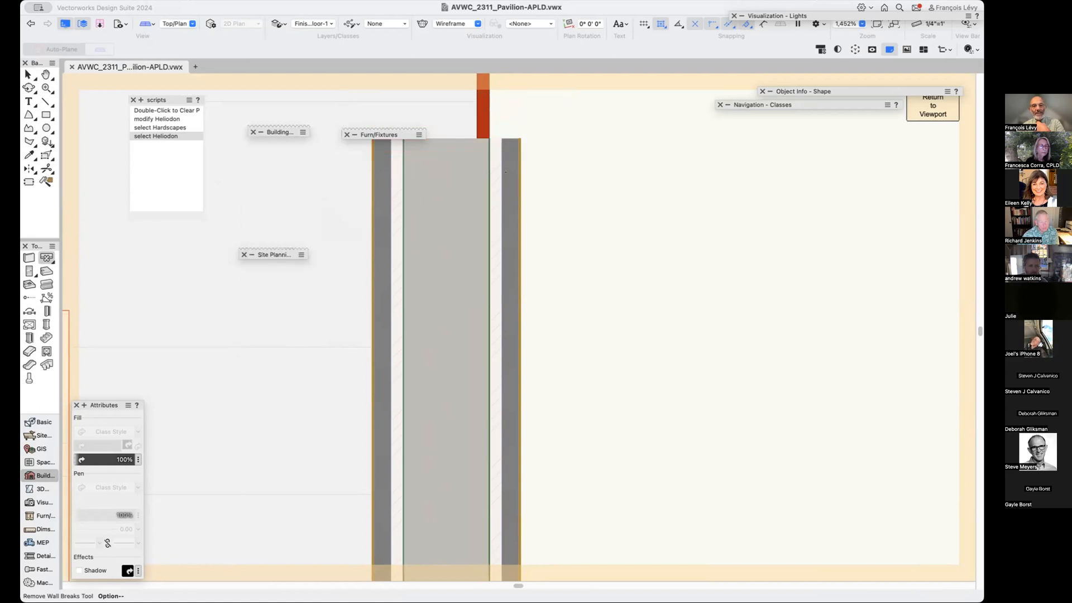
Wrap the pale component beside the core across the wall's open end with the Wall End Cap tool in Component Wrap mode.
mouse_move(274, 129)
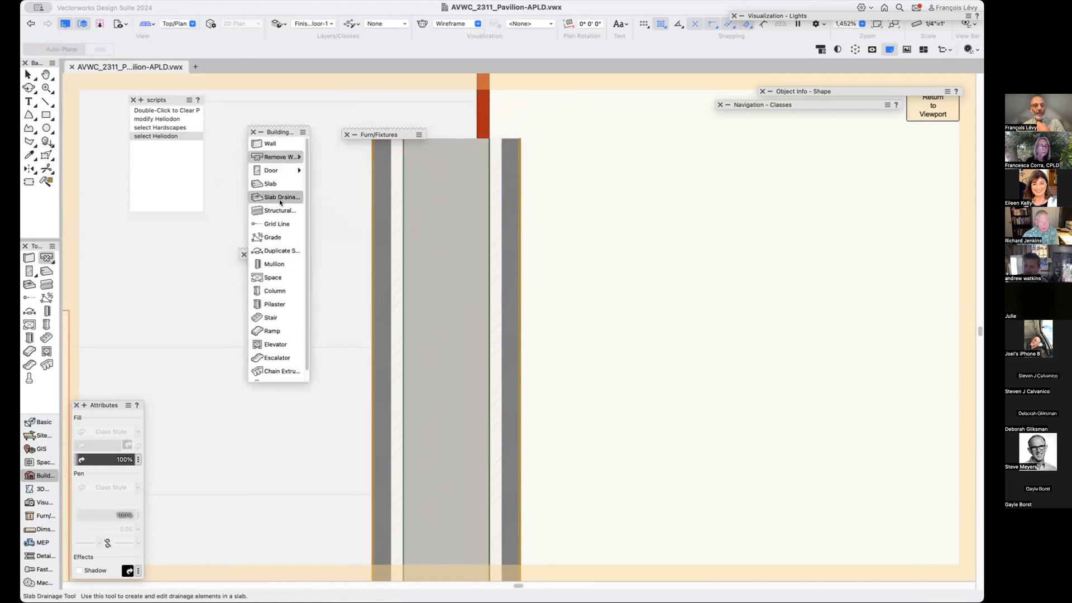
left_click(282, 162)
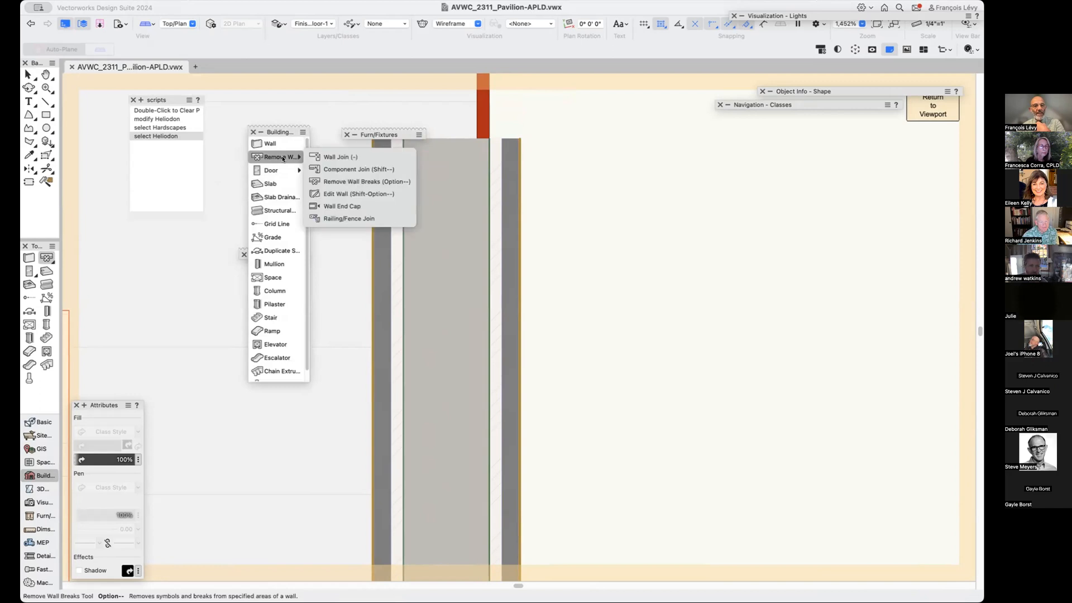
left_click(351, 206)
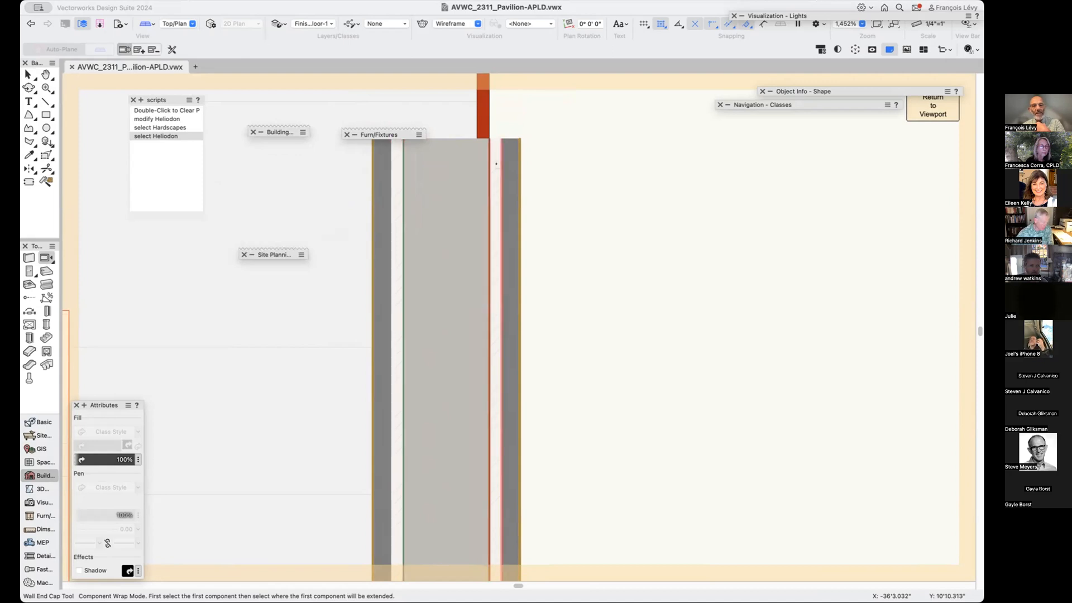
left_click(394, 182)
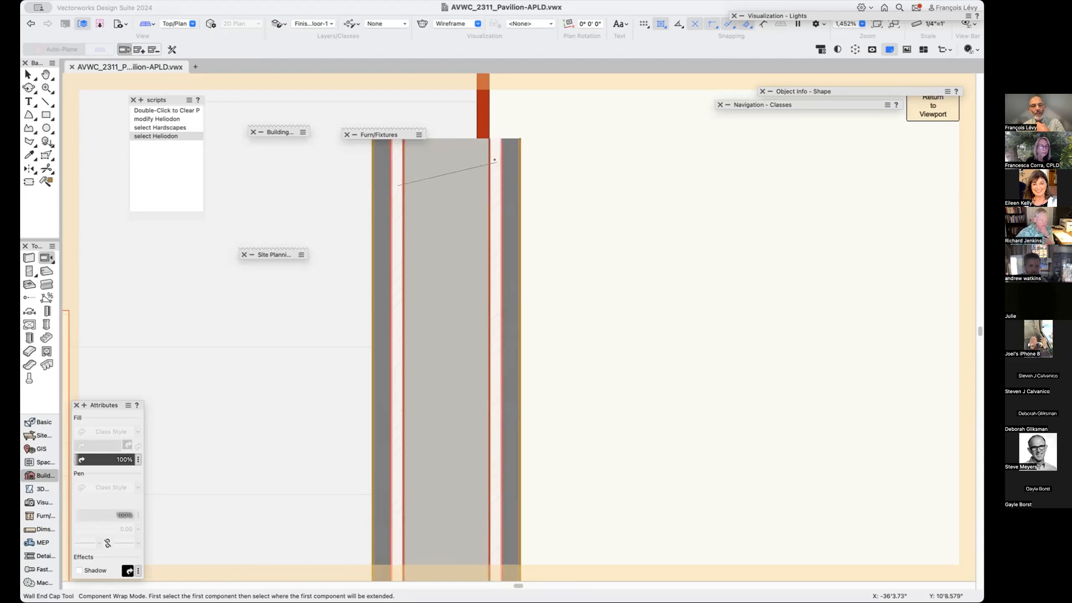
left_click(495, 160)
Wrap the outer stucco component around the wall's end as well, then undo both component wraps.
scroll(548, 199, "up", 3)
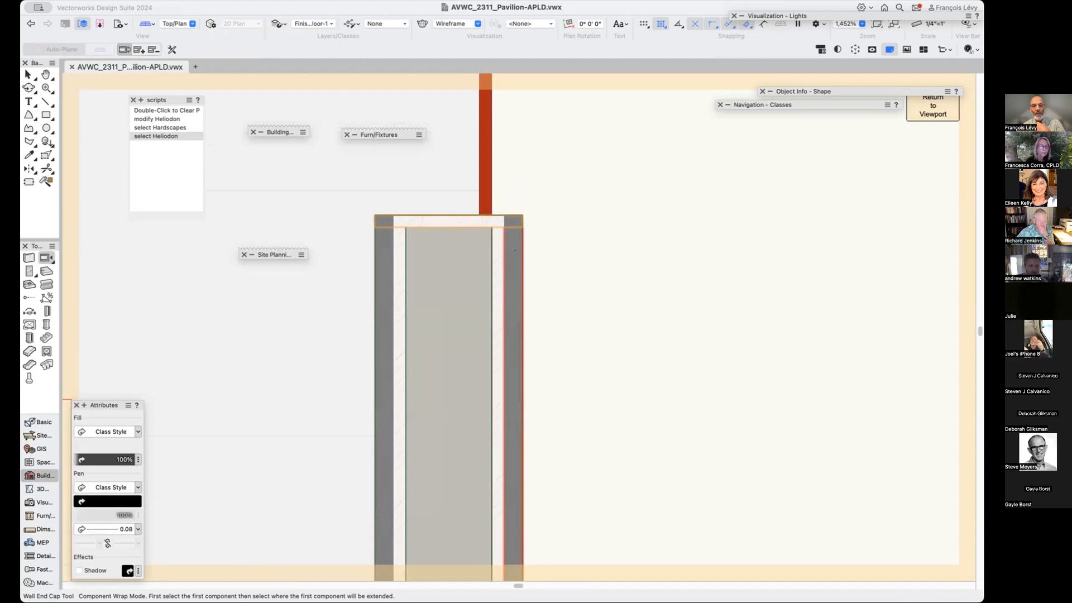
left_click(503, 241)
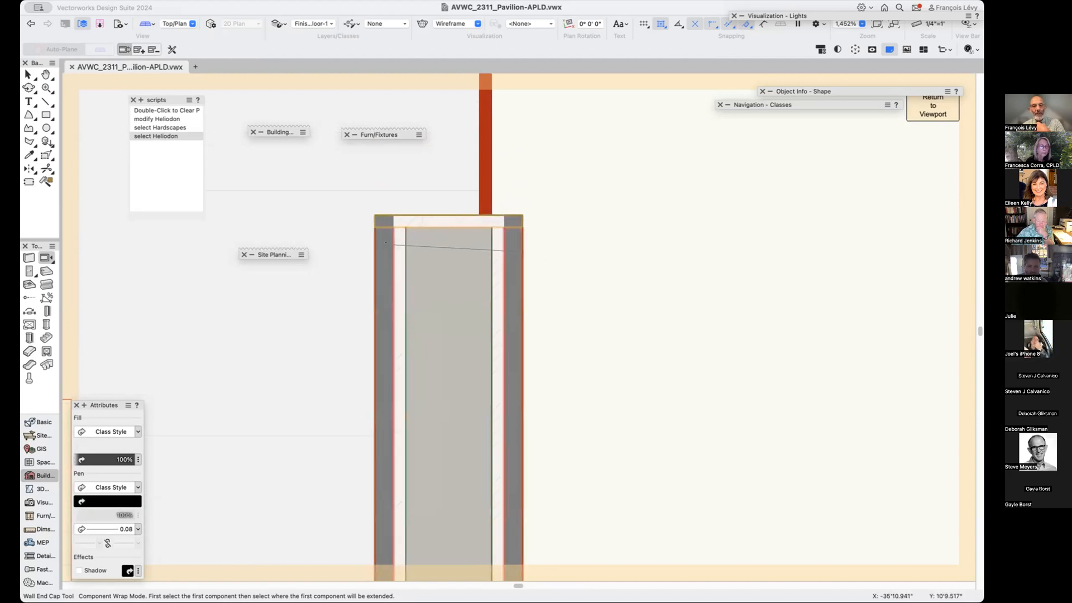
left_click(386, 243)
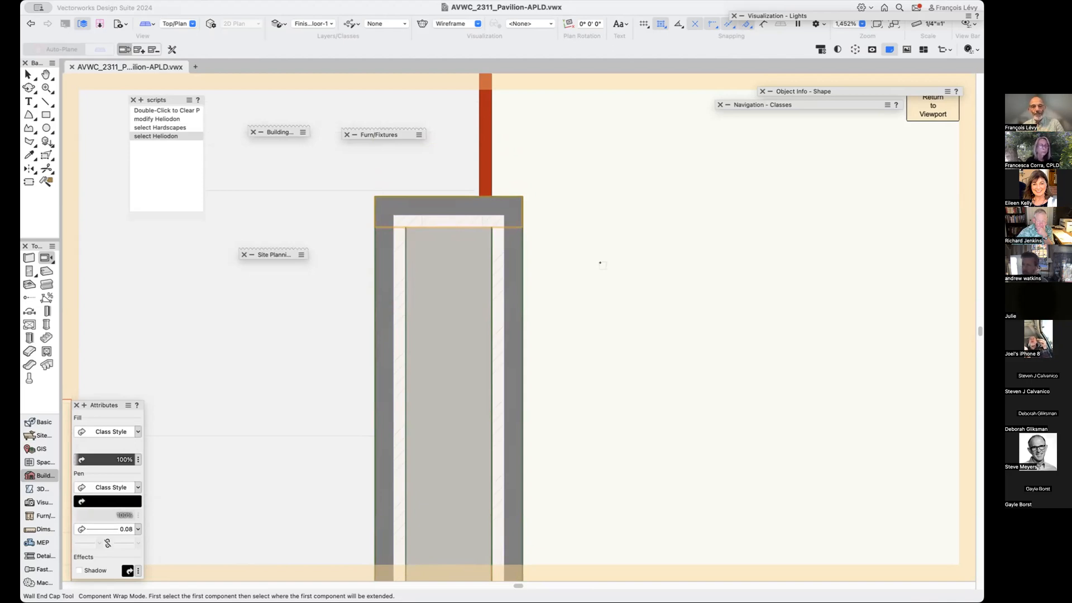
key("super+z")
key("super+z")
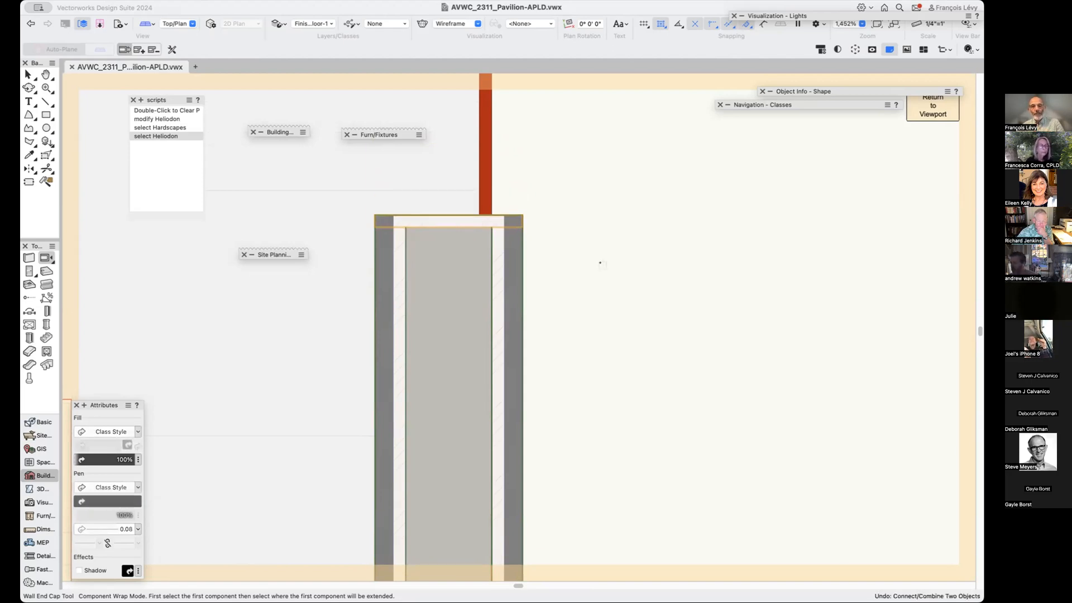
Wrap only the outer stucco component across the low wall's open end, from one face to the other.
left_click(509, 166)
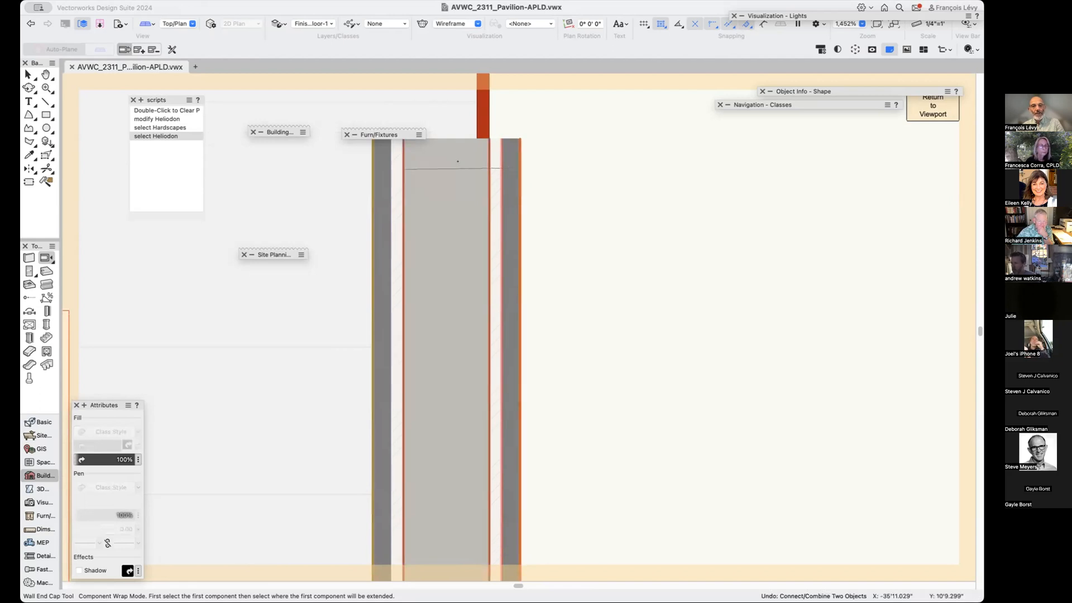
left_click(378, 173)
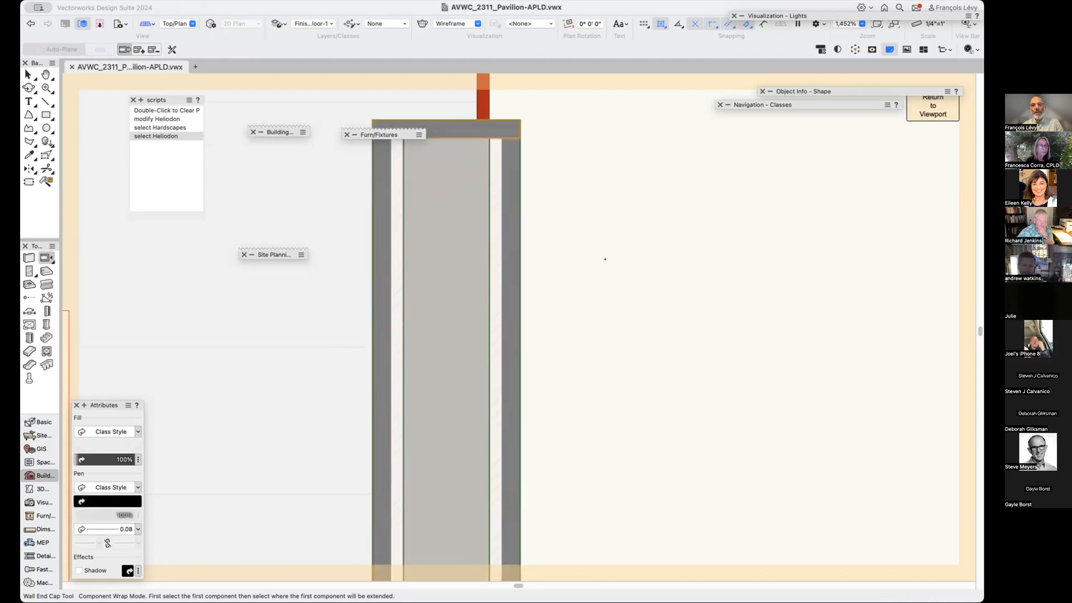
key("super+minus")
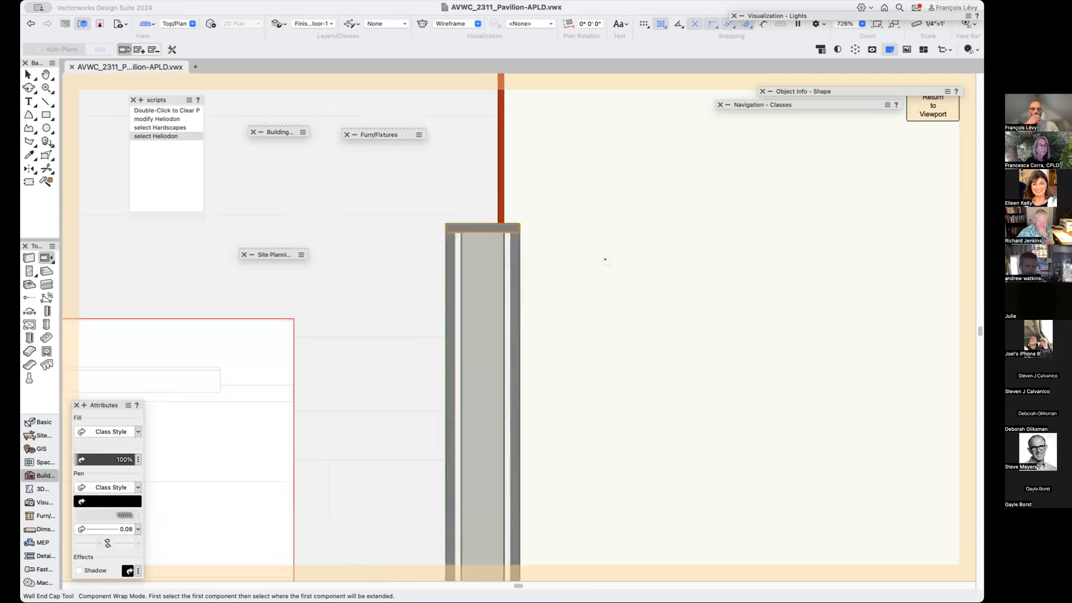
Inspect the low wall's wrapped end beside the grill in a shaded 3D view, and return to the close-up plan view.
key("c")
left_click_drag(605, 259, 564, 310)
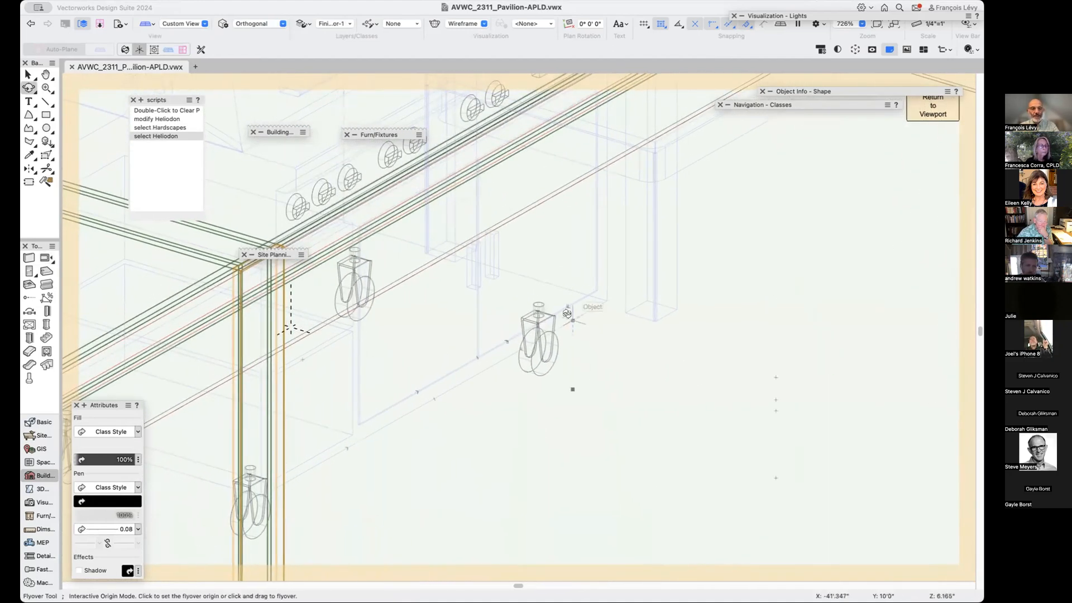
scroll(567, 313, "down", 3)
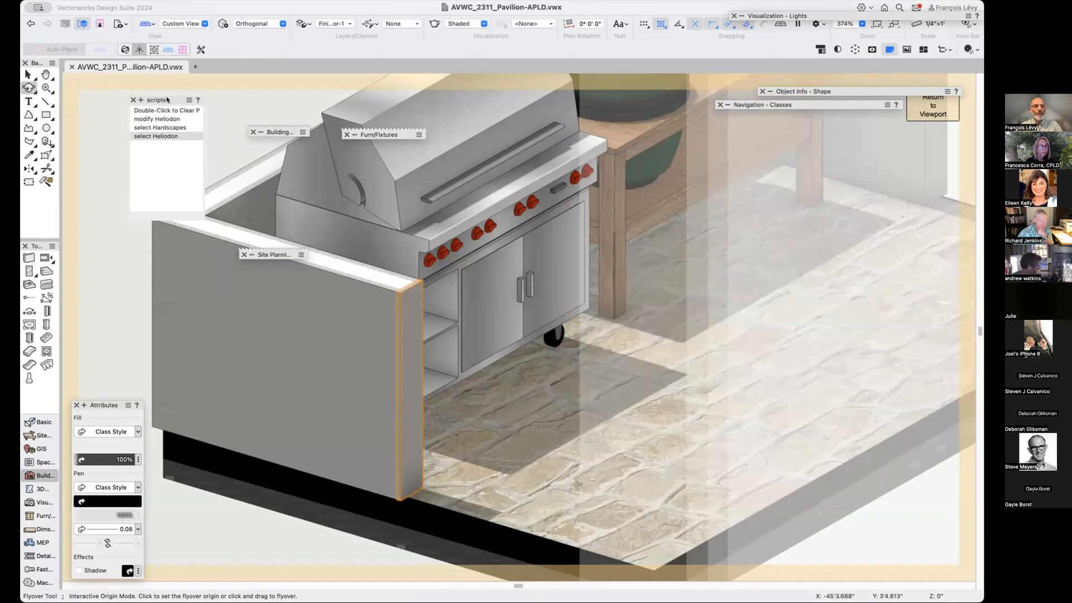
left_click(27, 24)
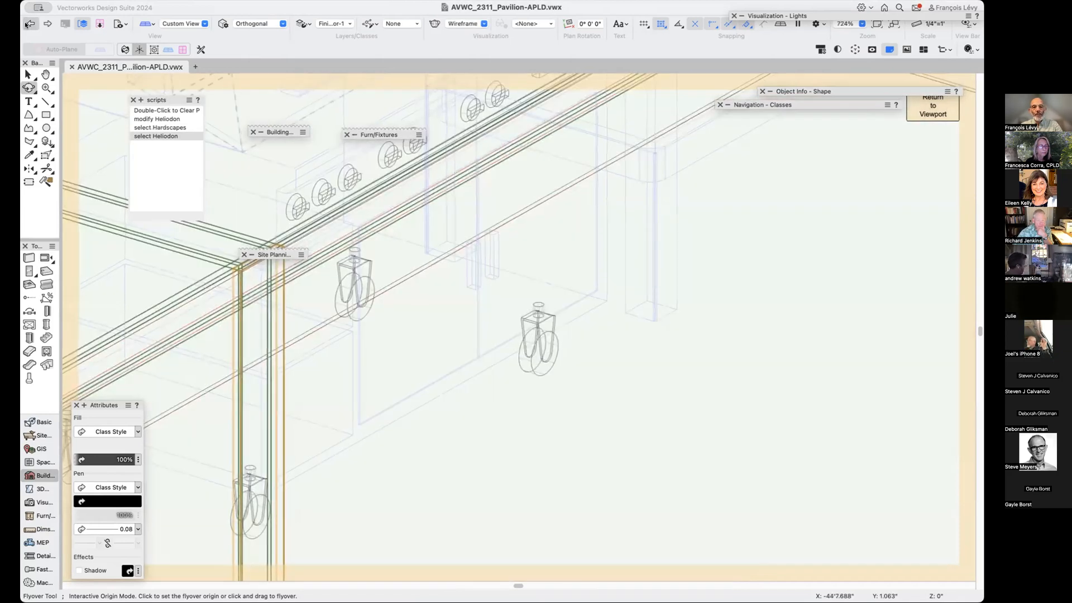
left_click(26, 25)
left_click(27, 24)
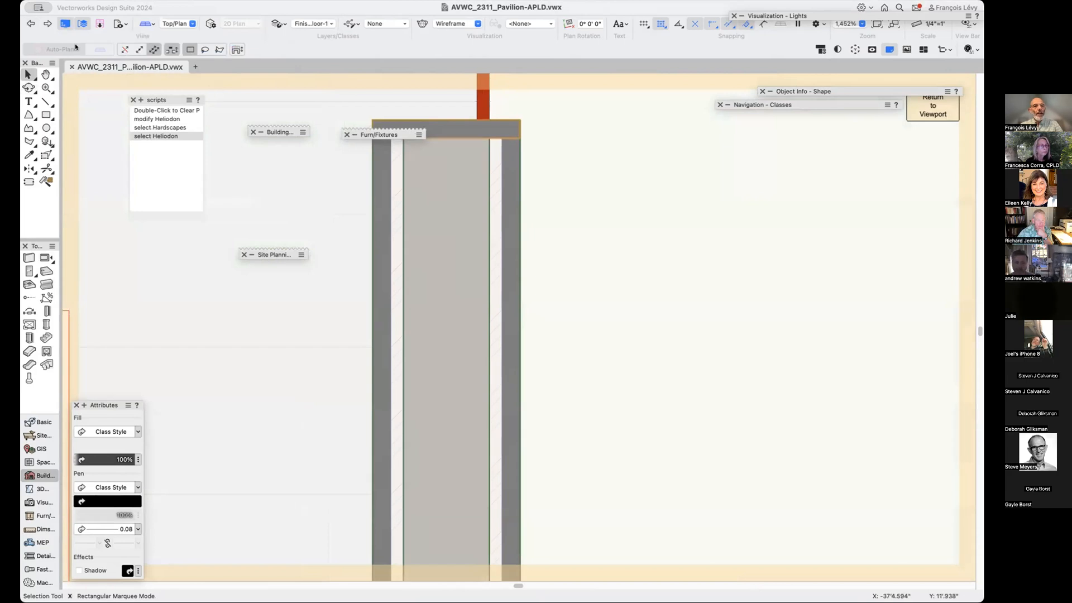
left_click(31, 27)
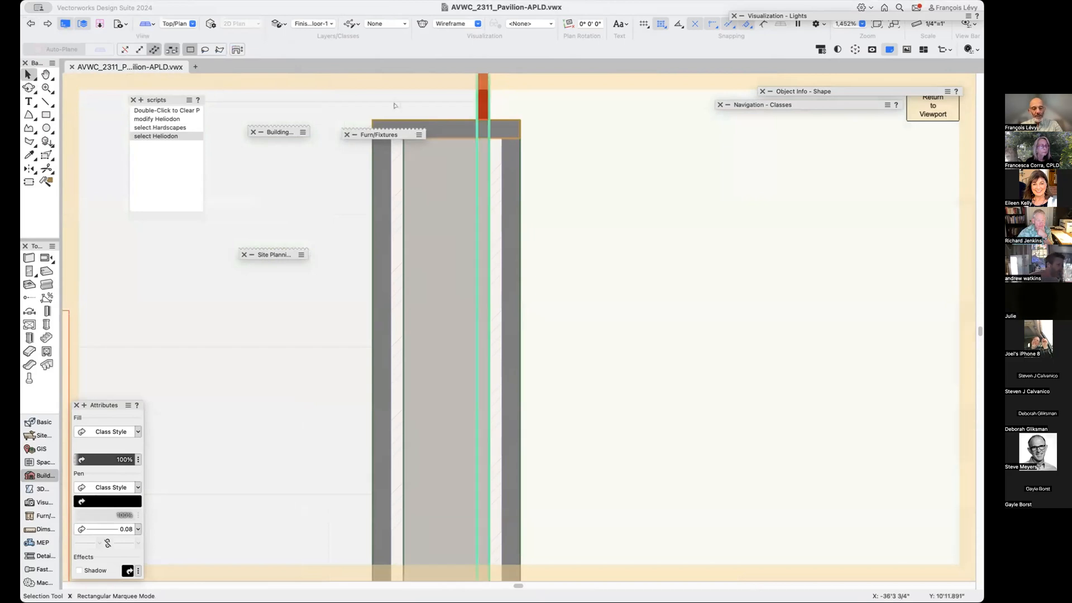
Undo the stucco wrap across the low wall's end and switch to another workspace.
key("super+z")
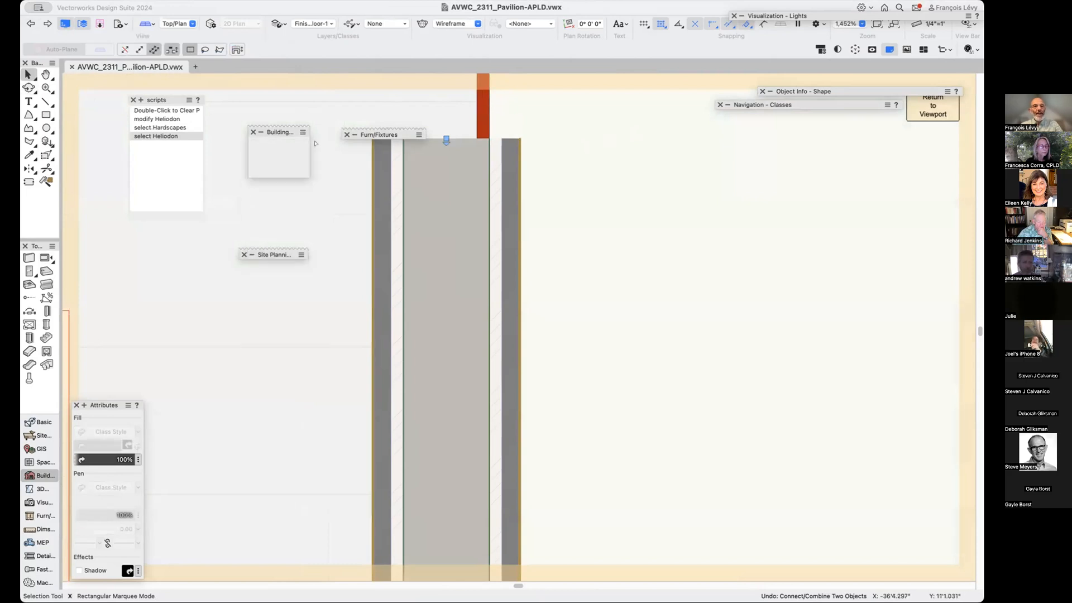
left_click(237, 1)
mouse_move(267, 1)
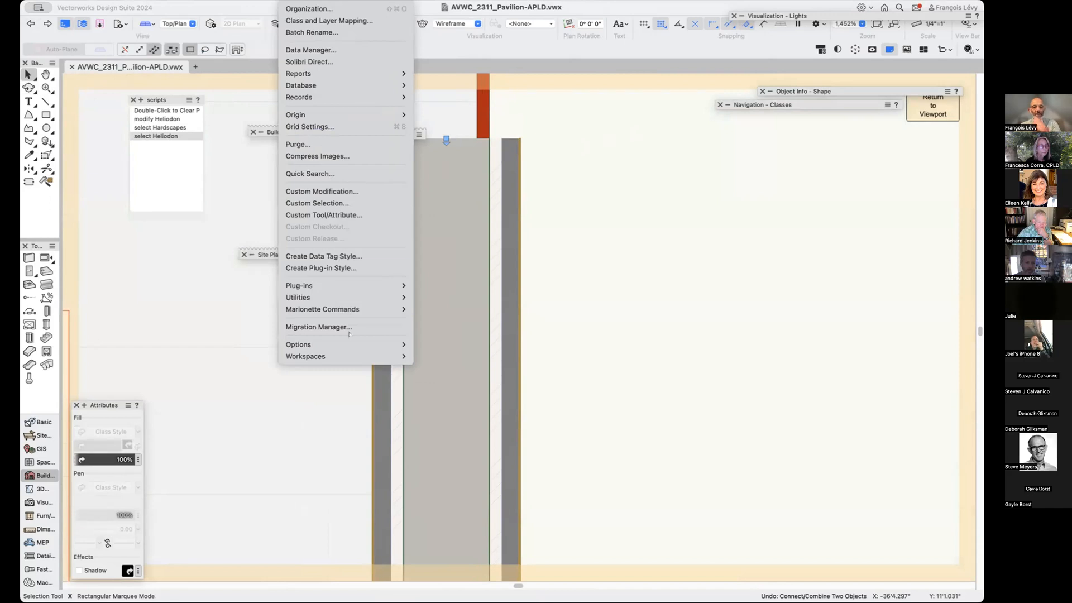
mouse_move(349, 346)
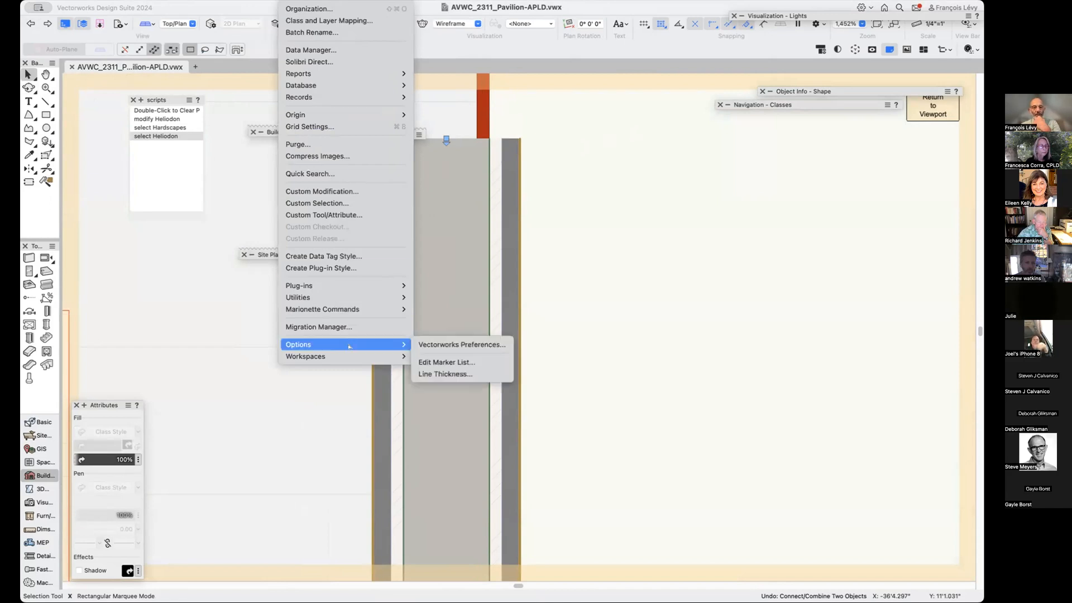
left_click(459, 444)
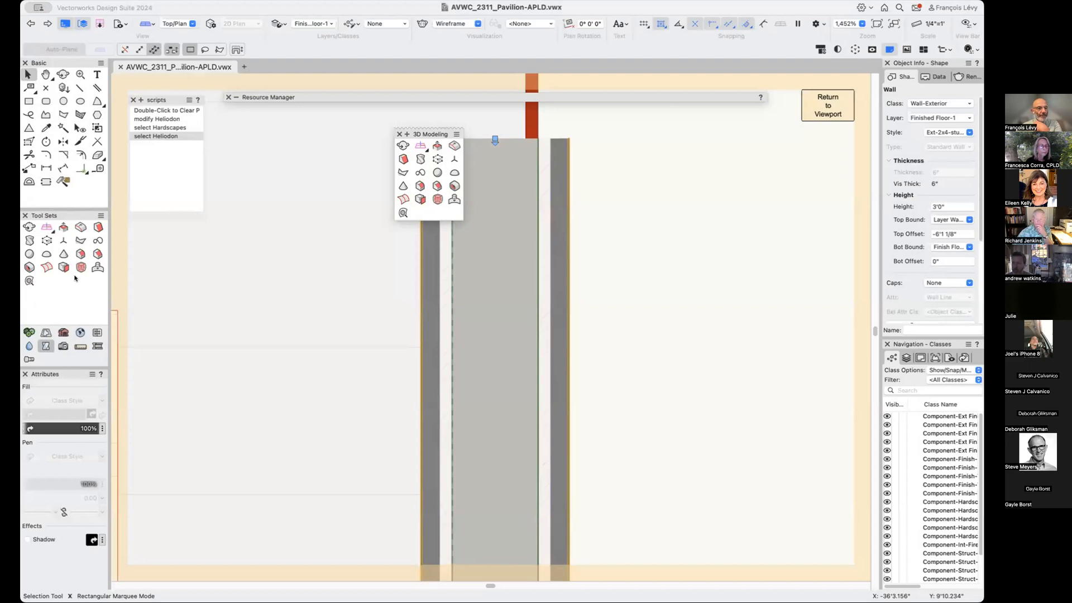
Activate the Wall End Cap tool in Component Wrap mode and move the floating 3D Modeling palette clear of the wall's end.
left_click(63, 333)
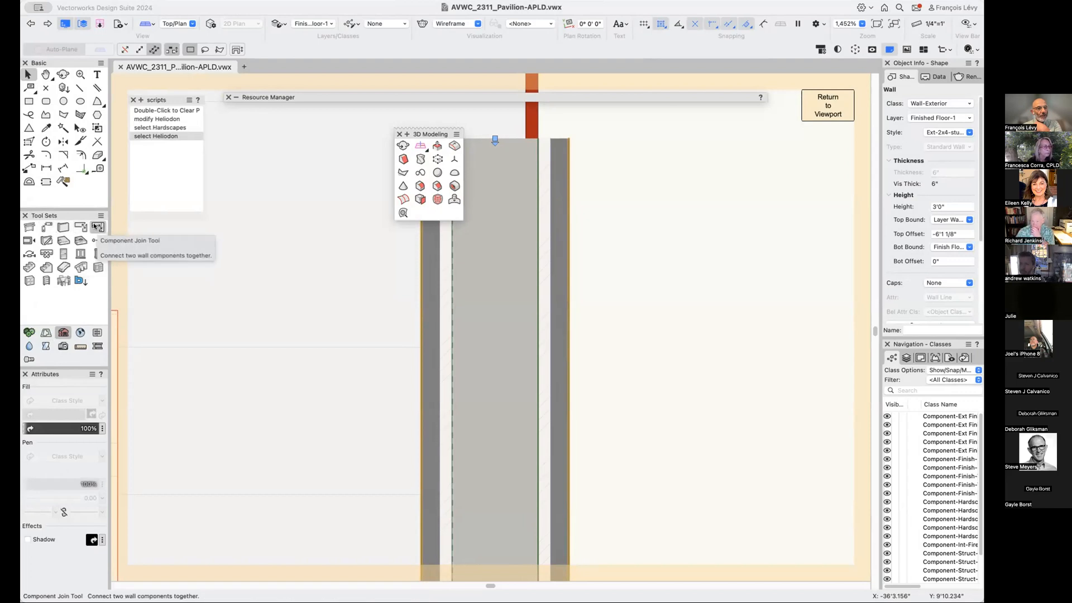
left_click(27, 245)
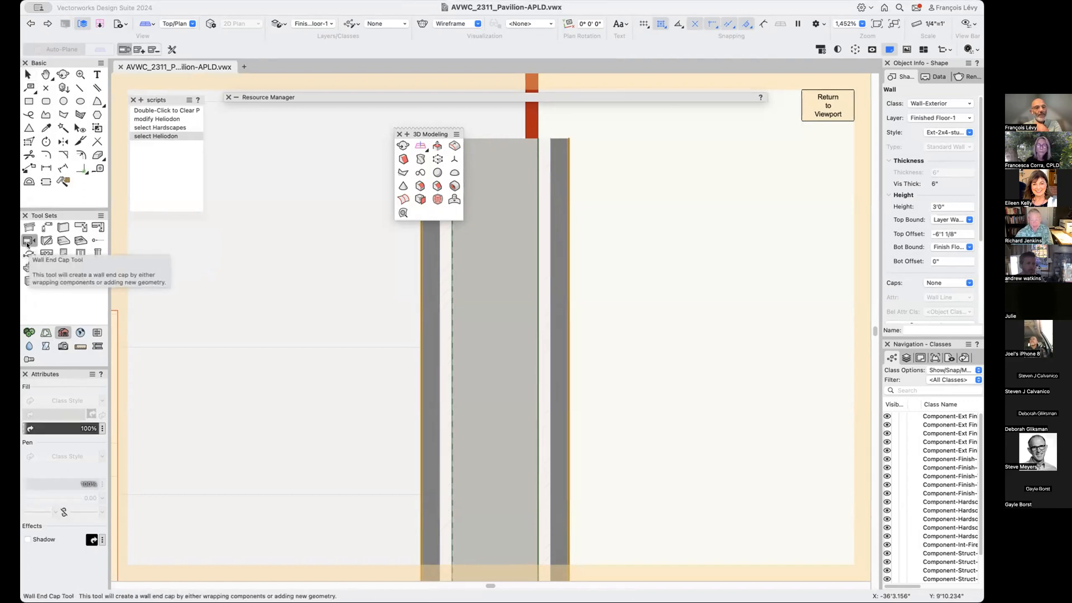
left_click_drag(433, 133, 306, 213)
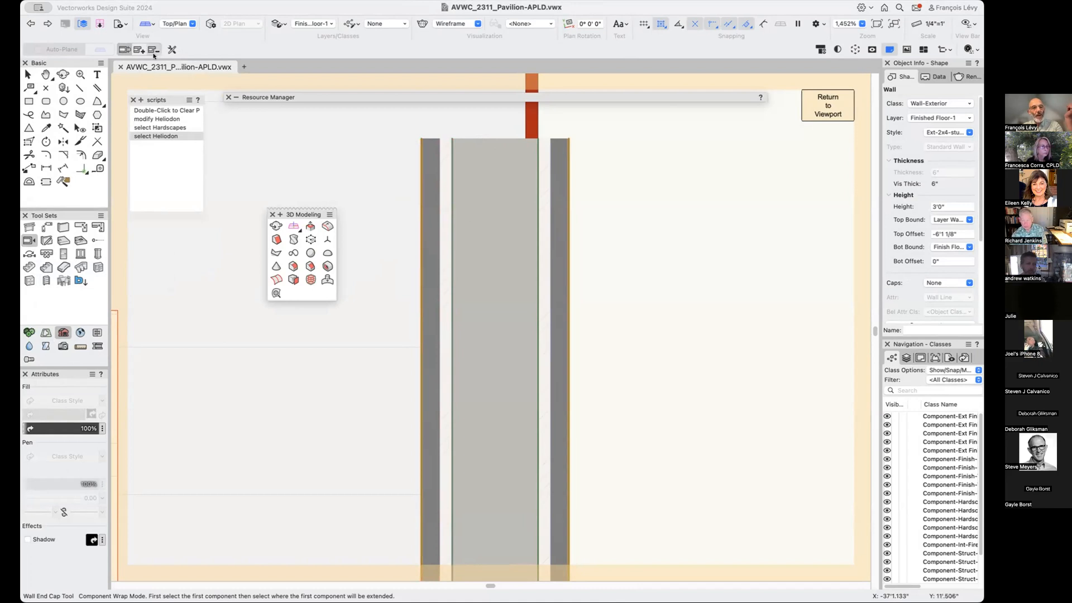
Wrap the outer stucco component across the wall's end to the stucco on the opposite face, and undo the wrap.
left_click(424, 151)
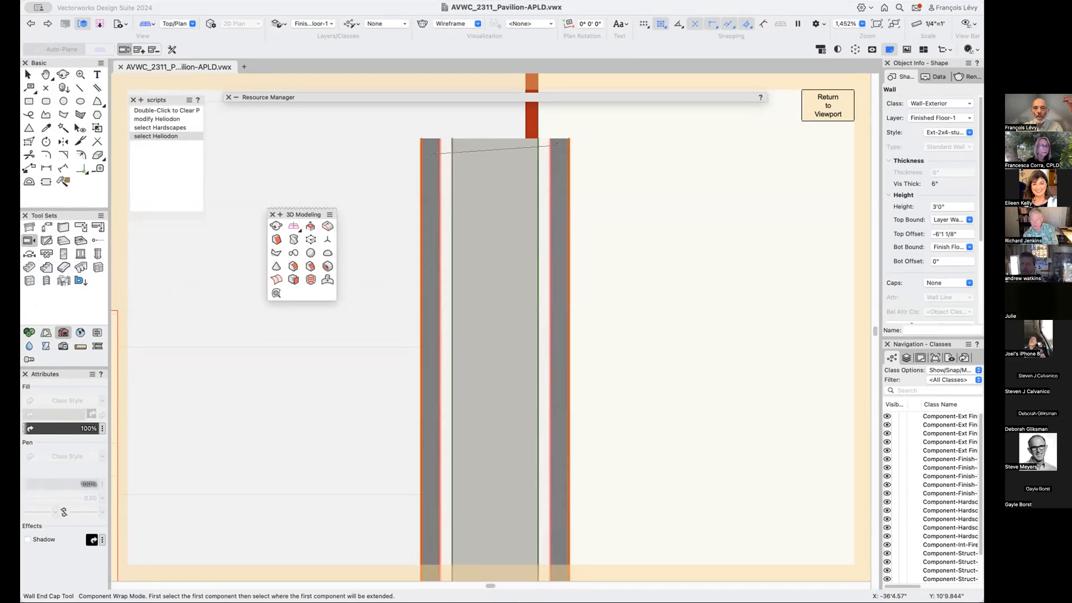
left_click(556, 143)
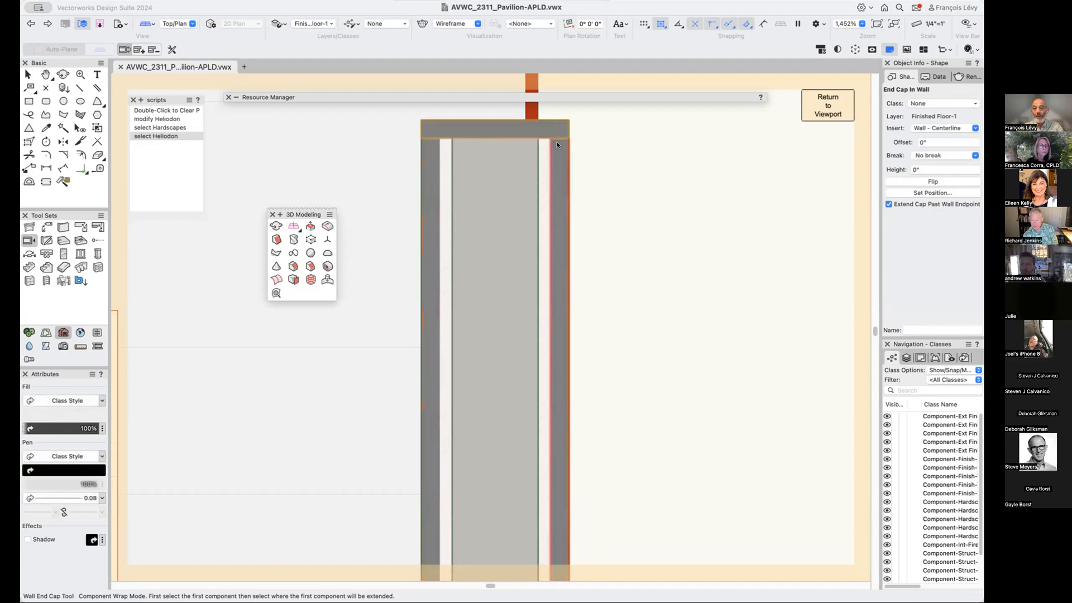
key("super+z")
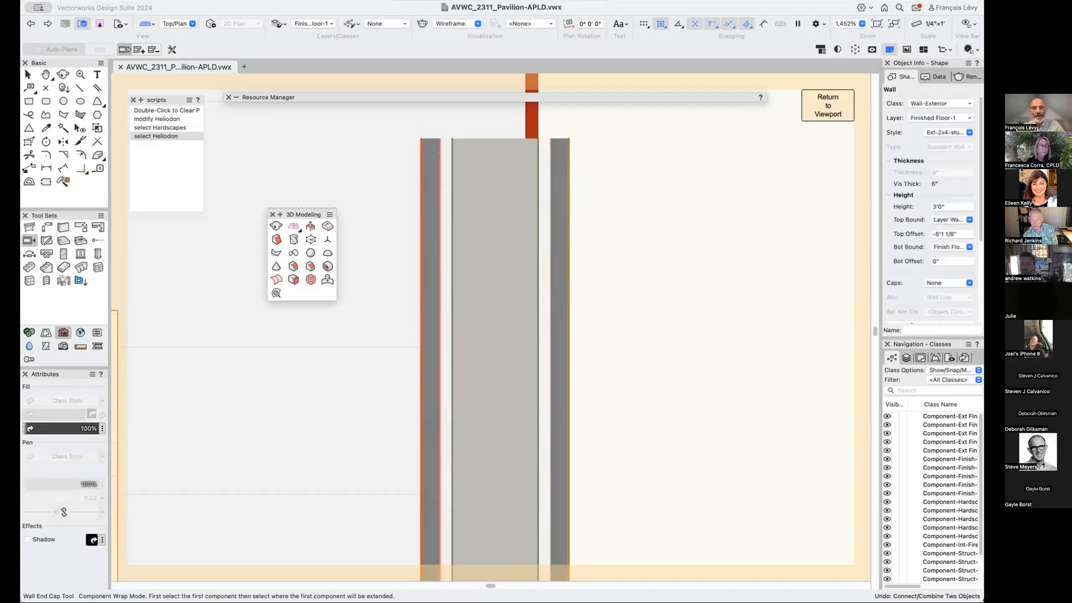
Wrap the stucco component across the wall's end, extending it to the pale component on the far side of the core.
left_click(440, 149)
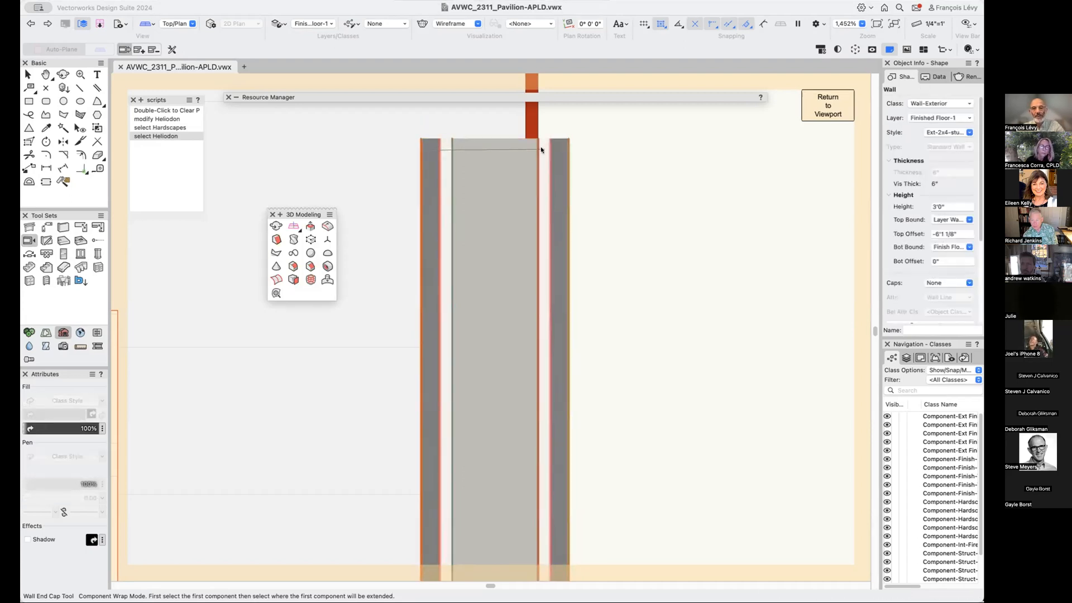
left_click(540, 146)
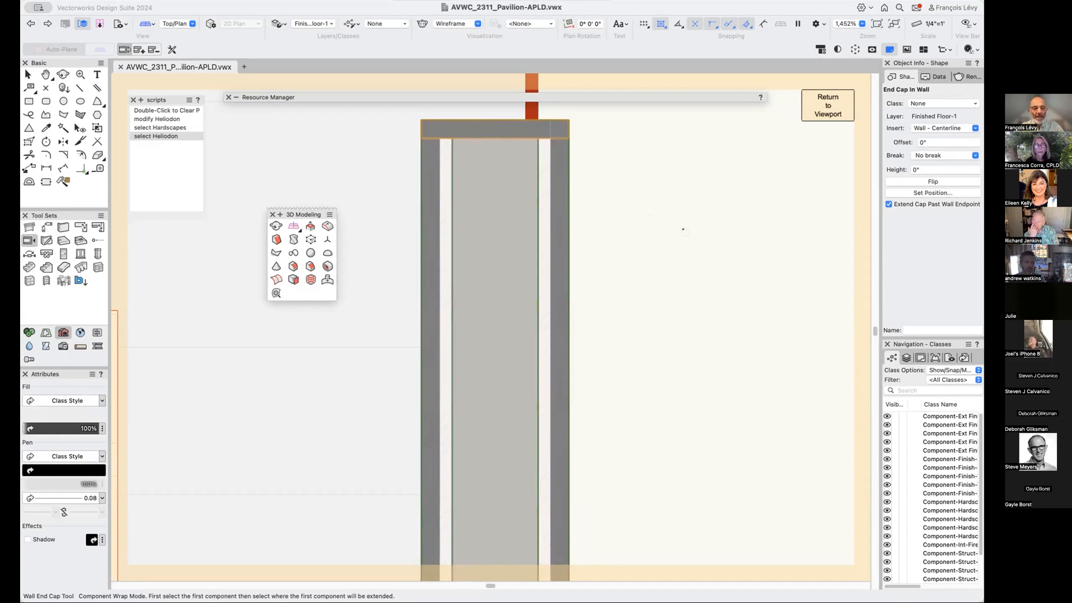
key("super+minus")
key("super+minus")
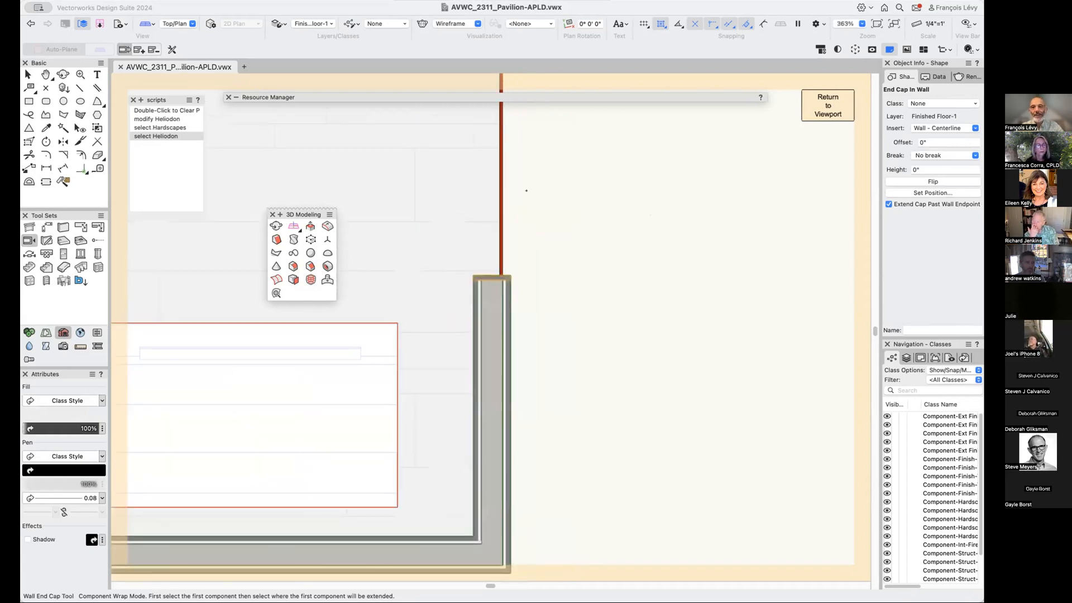
Open the saved view 00 pavilion/intro and examine the pavilion's roof panels up close and from above.
left_click(125, 25)
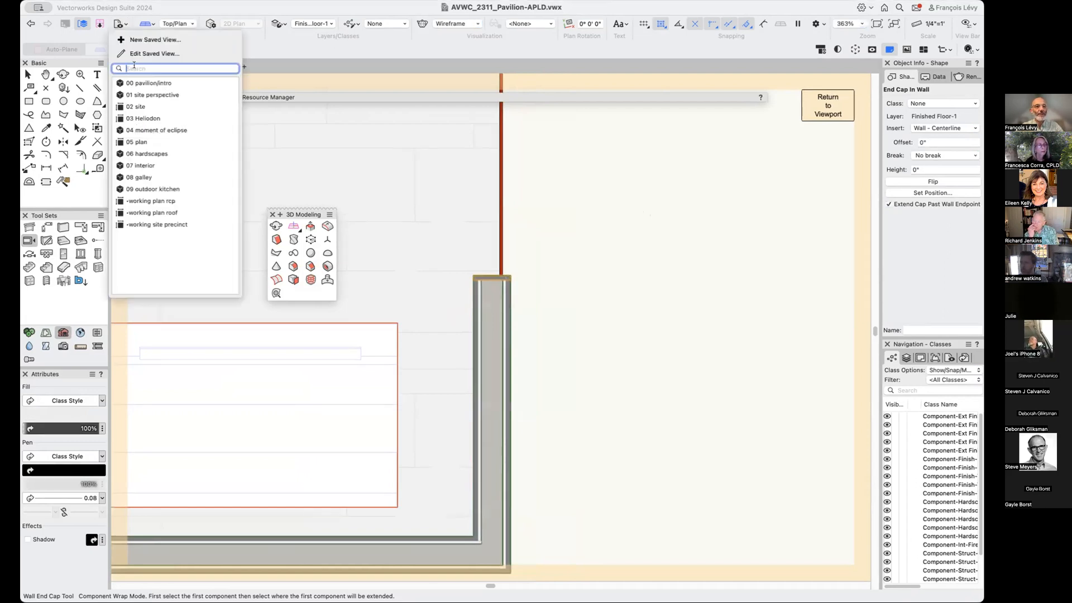
left_click(145, 83)
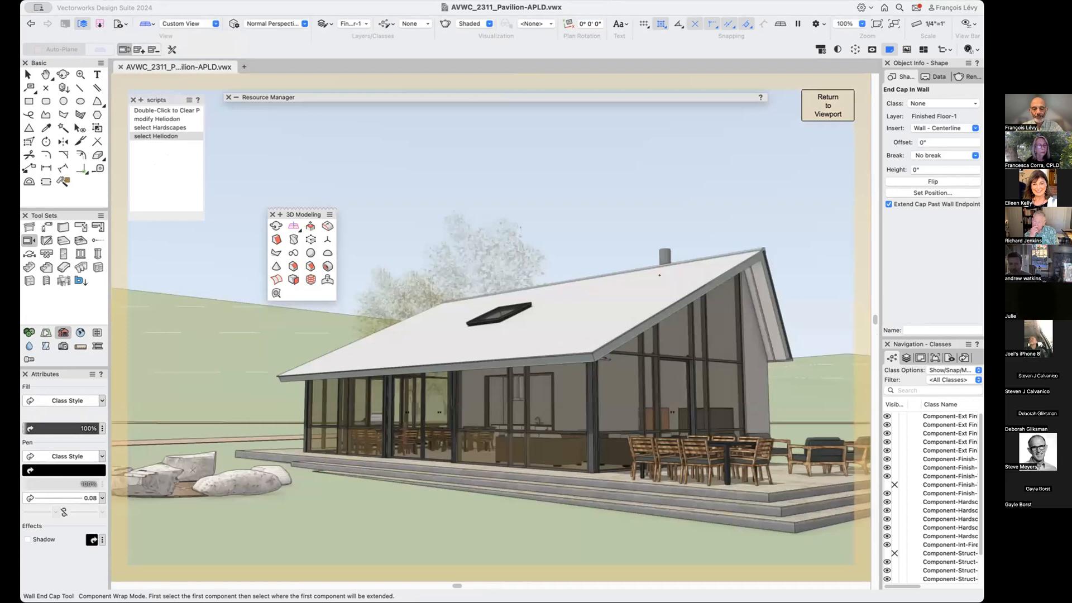
key("c")
scroll(668, 270, "up", 5)
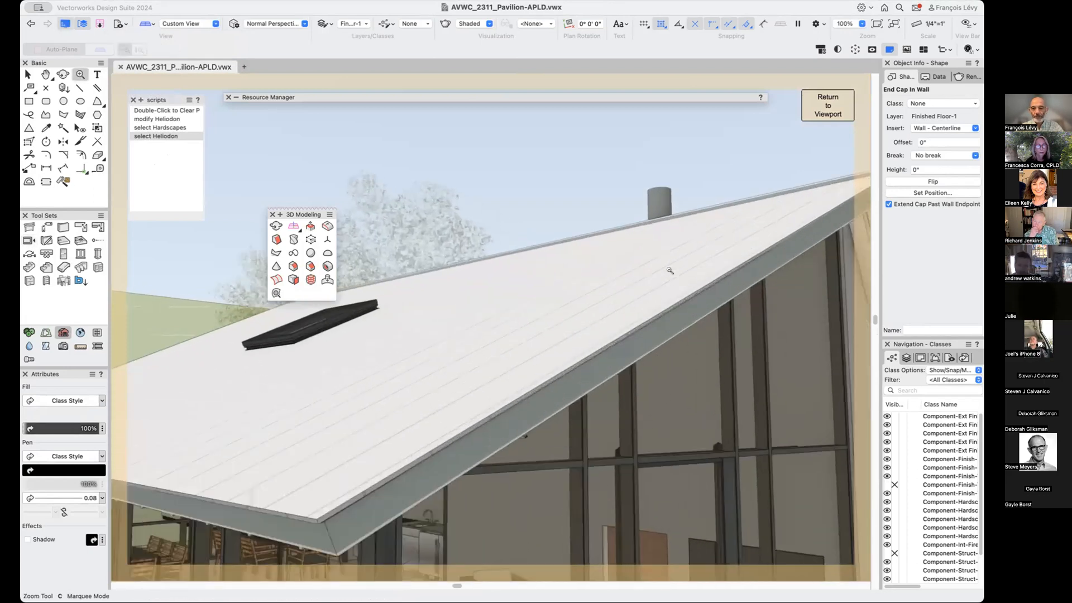
left_click_drag(629, 266, 662, 303)
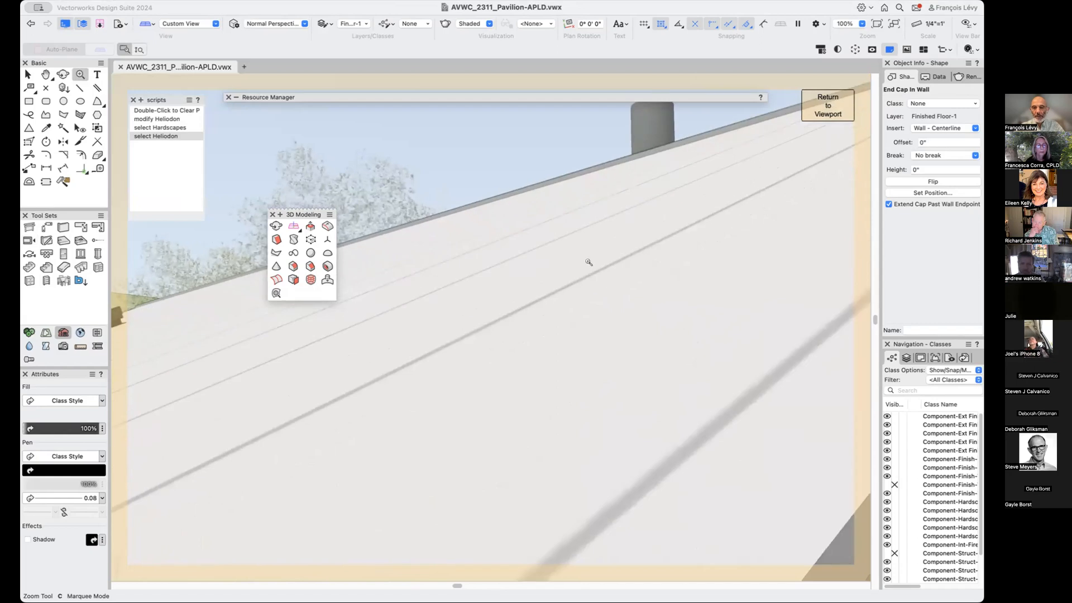
scroll(570, 257, "up", 2)
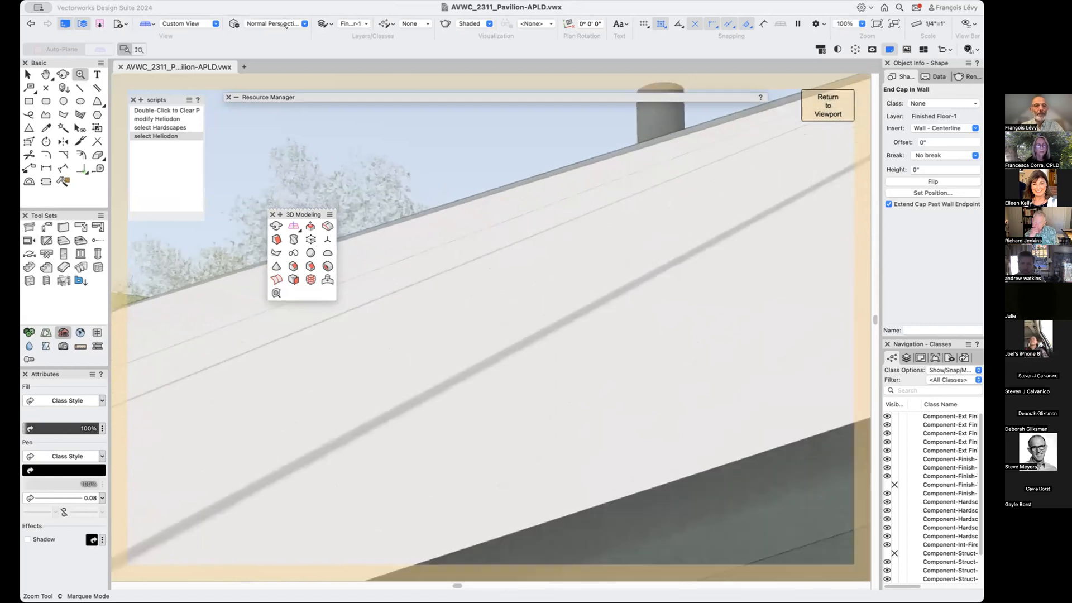
left_click(63, 74)
left_click_drag(508, 222, 617, 324)
left_click_drag(668, 228, 715, 254)
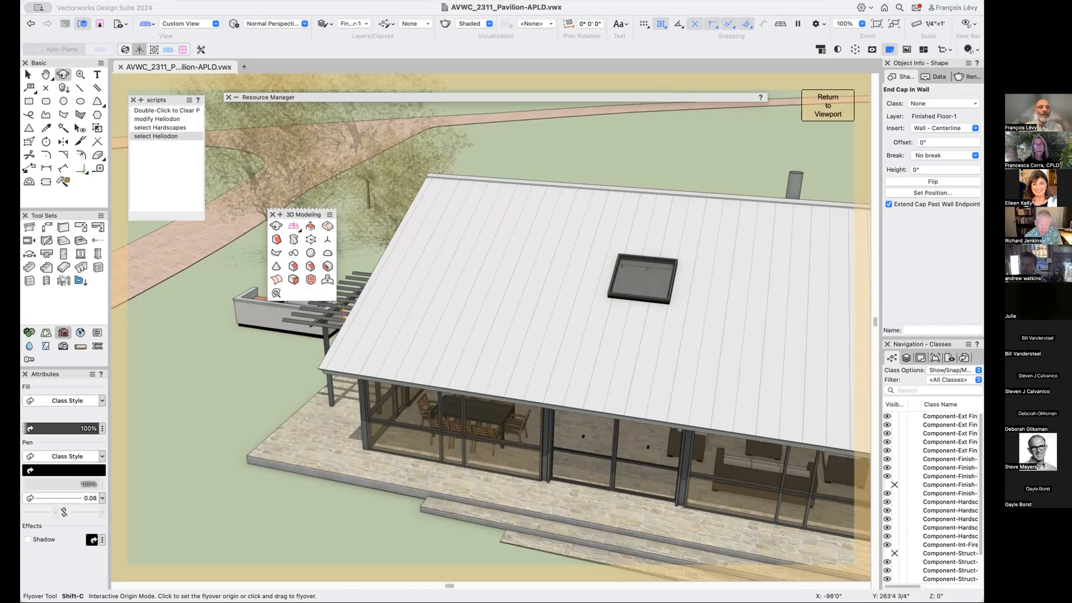
Search the commands for "batch" to locate Batch Convert, and leave without running it.
left_click(125, 0)
mouse_move(145, 256)
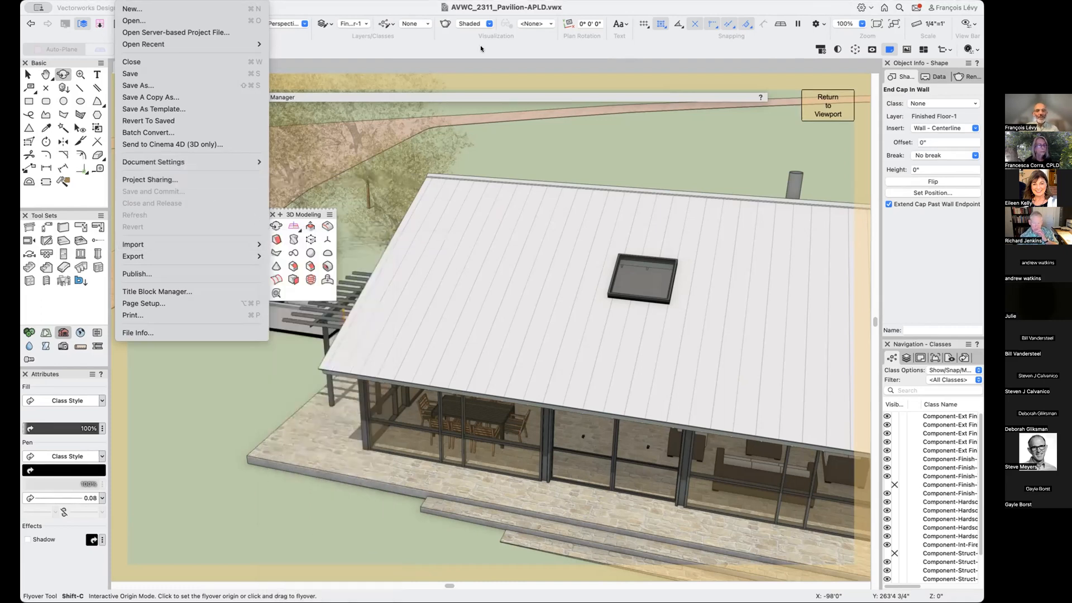
key("Escape")
left_click(418, 0)
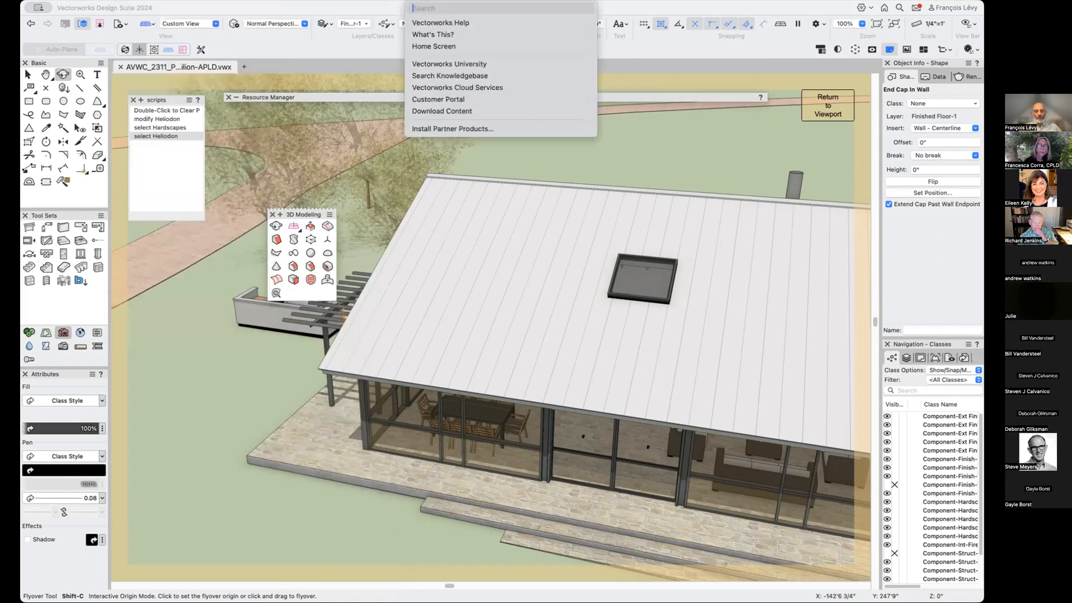
type("batch")
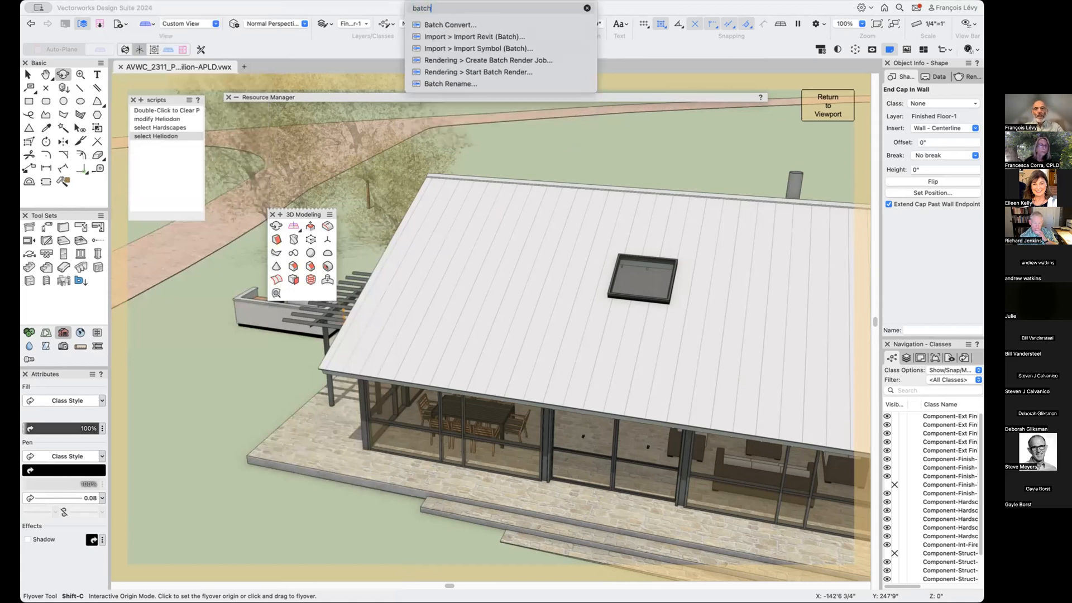
mouse_move(429, 26)
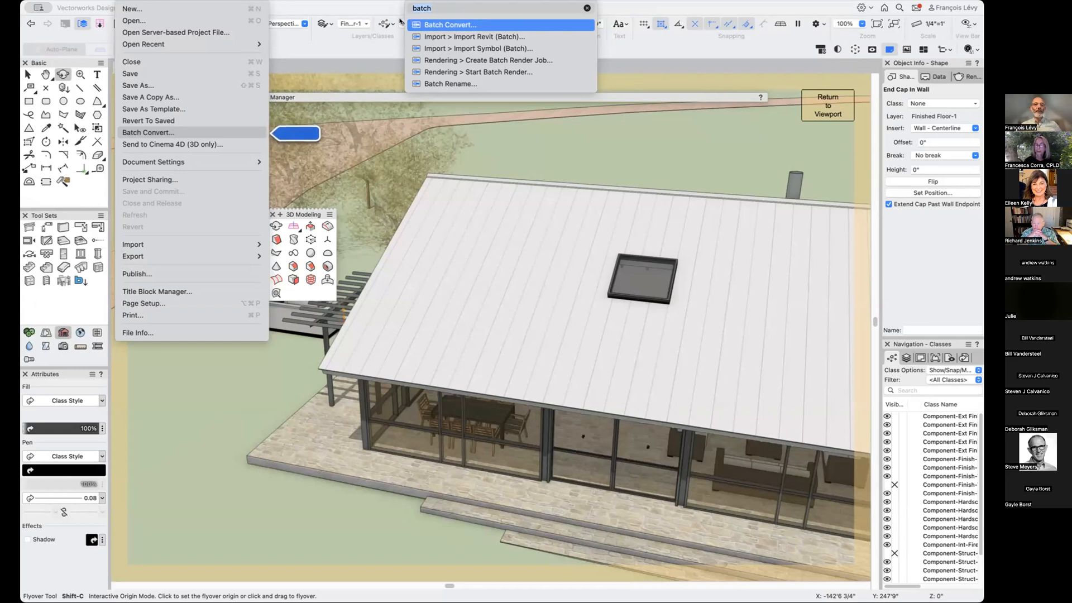
left_click(314, 36)
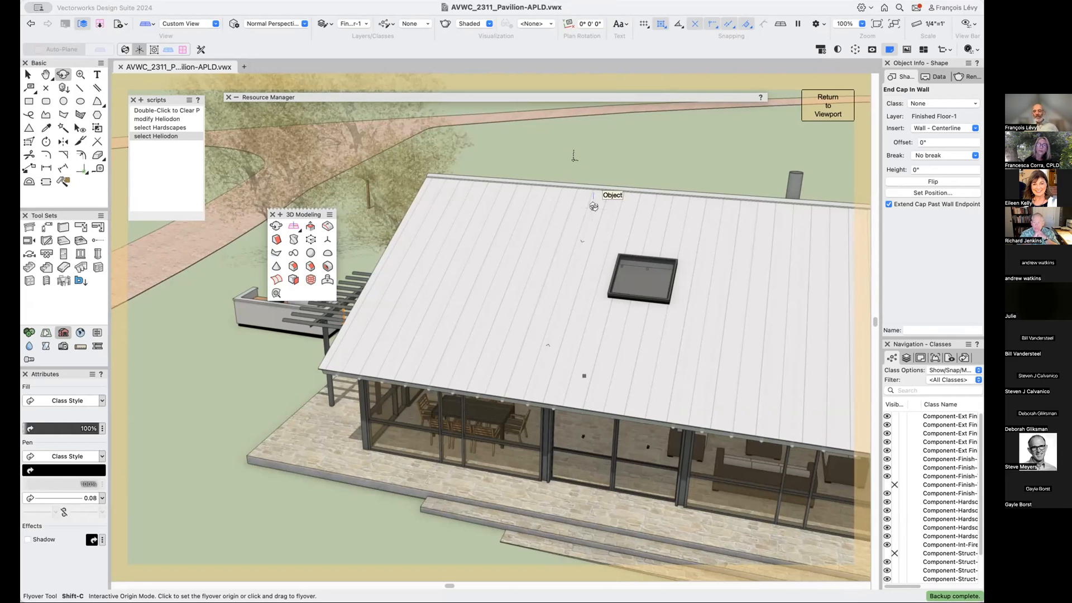
Open the saved view 02 site and select the site model.
left_click(119, 23)
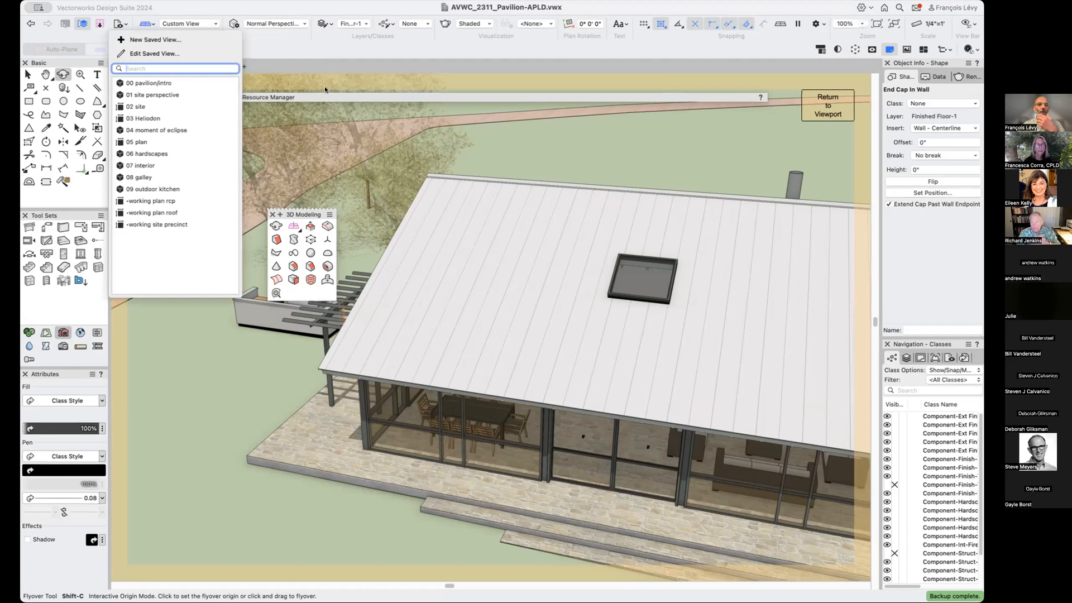
left_click(159, 105)
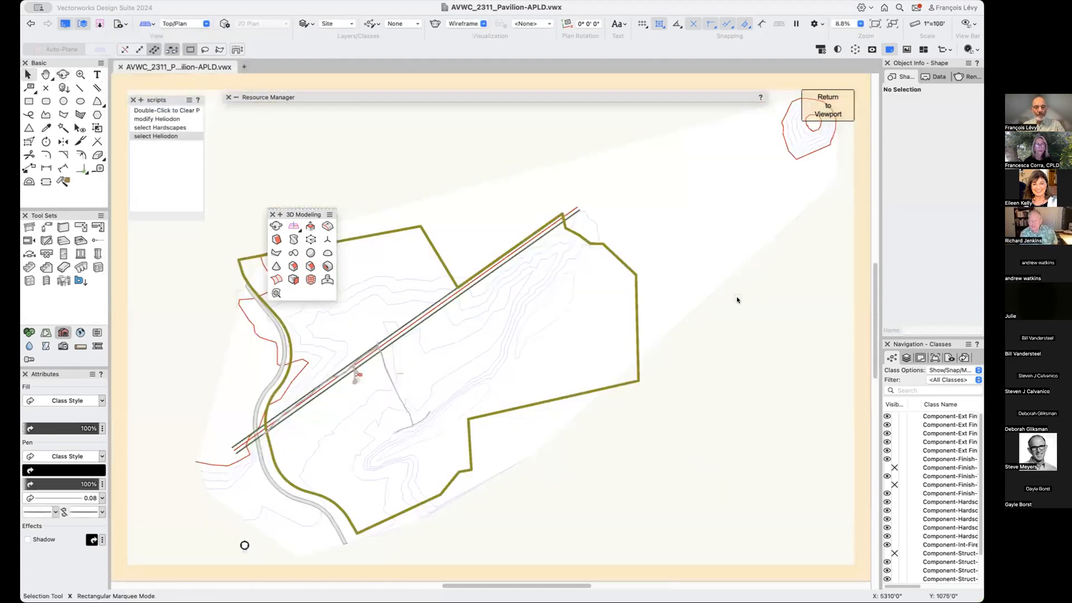
left_click(728, 264)
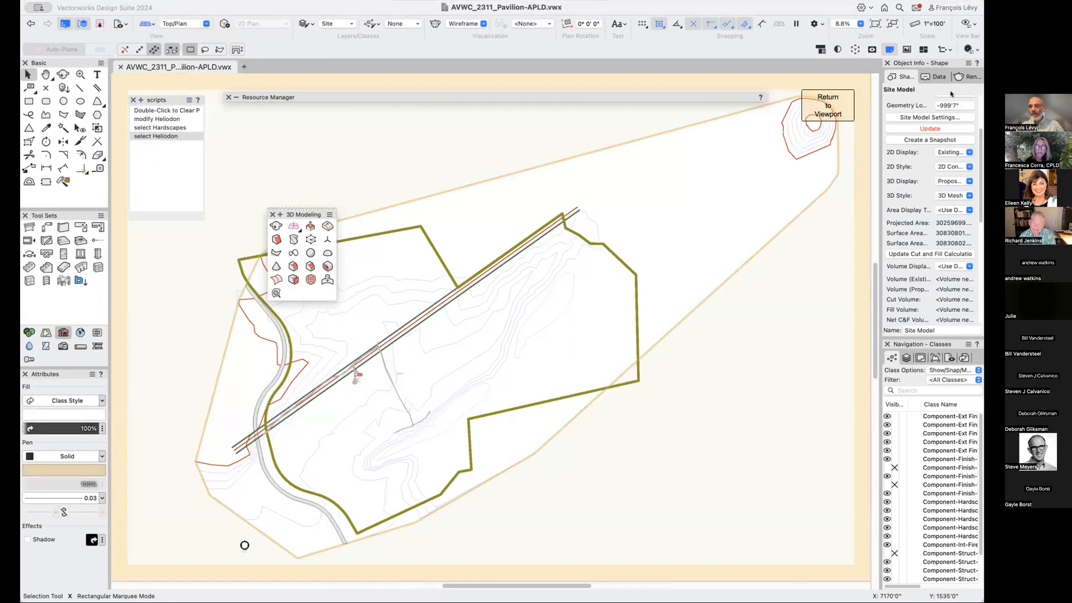
Edit the site model with the Recreate from source data option and select the long outer contour polygon.
double_click(650, 245)
left_click(451, 220)
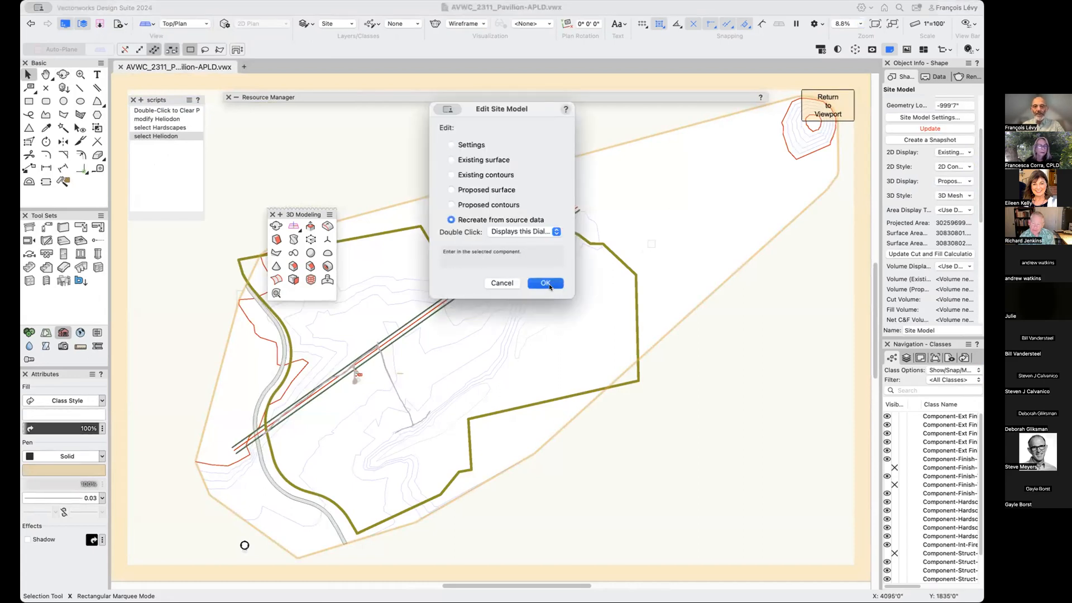
left_click(546, 284)
left_click(603, 213)
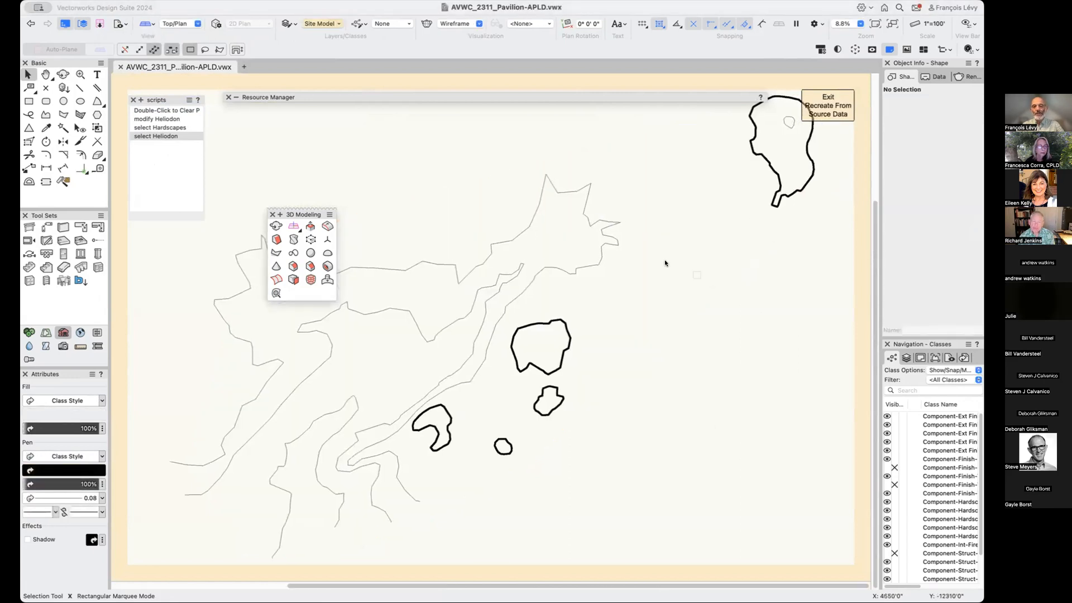
left_click(604, 232)
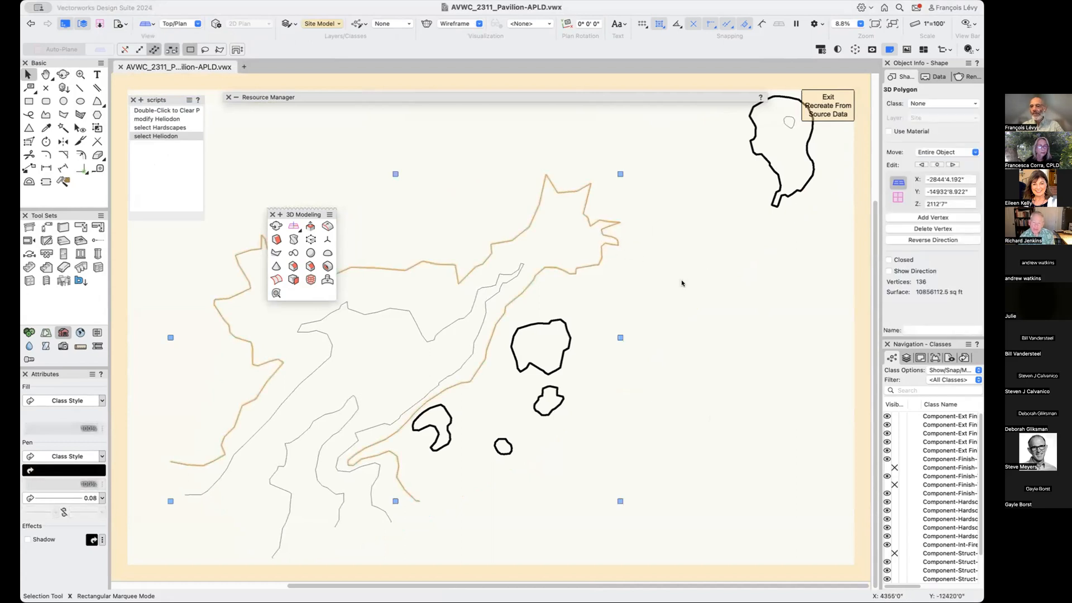
Compare the source contour polygons one at a time and all together, finishing with the long outer contour selected.
left_click(812, 152)
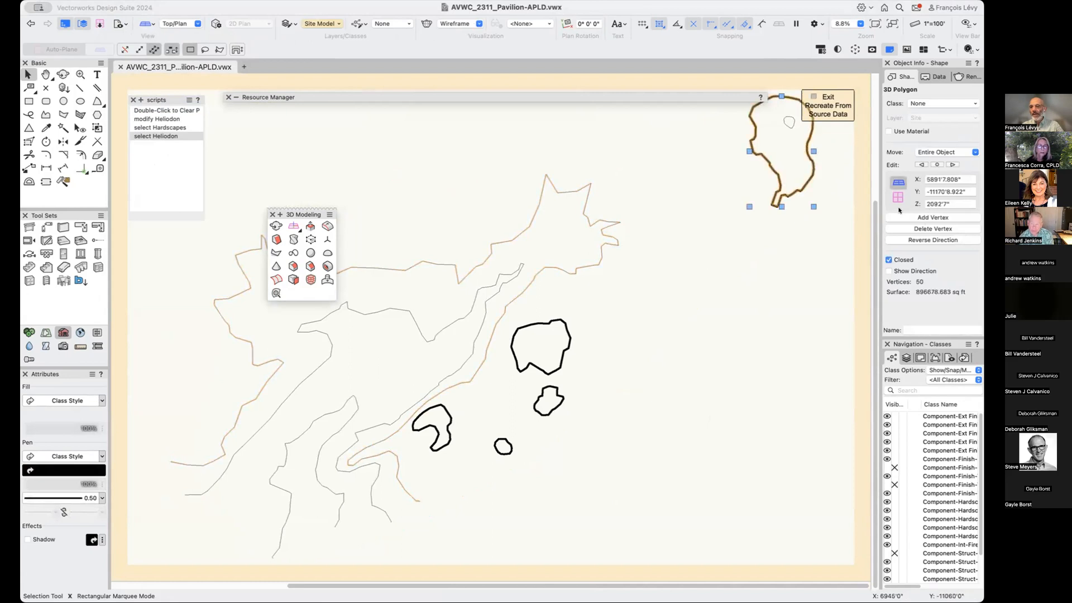
left_click(610, 235)
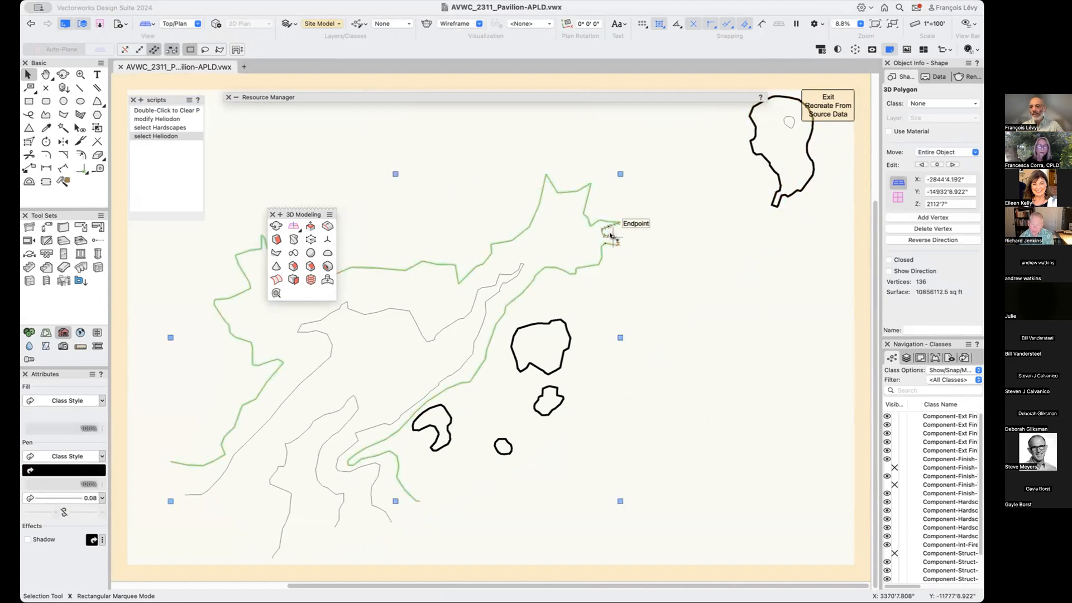
left_click(520, 267)
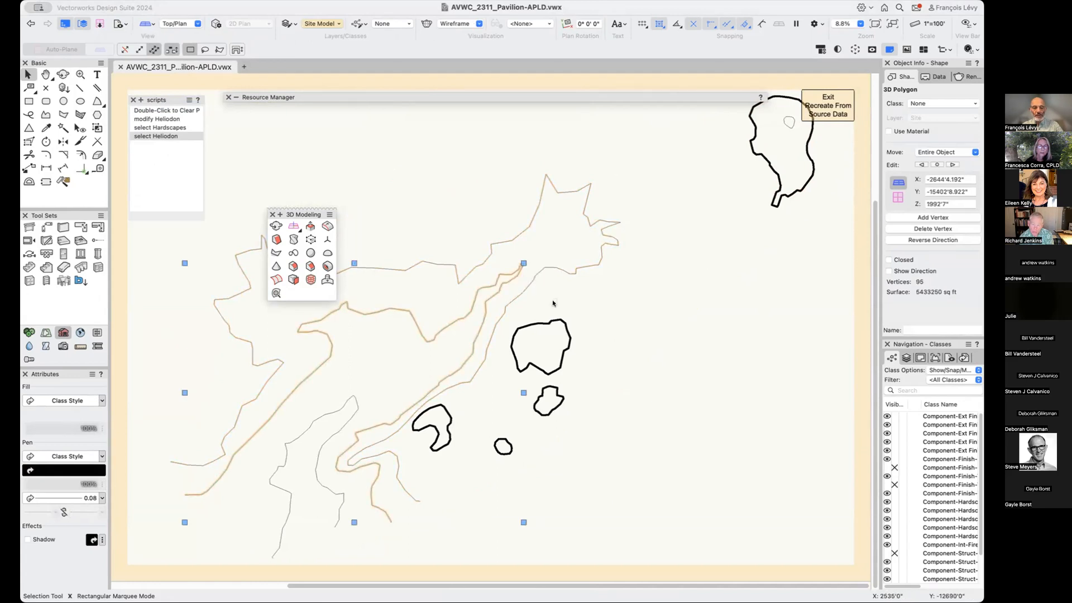
key("super+a")
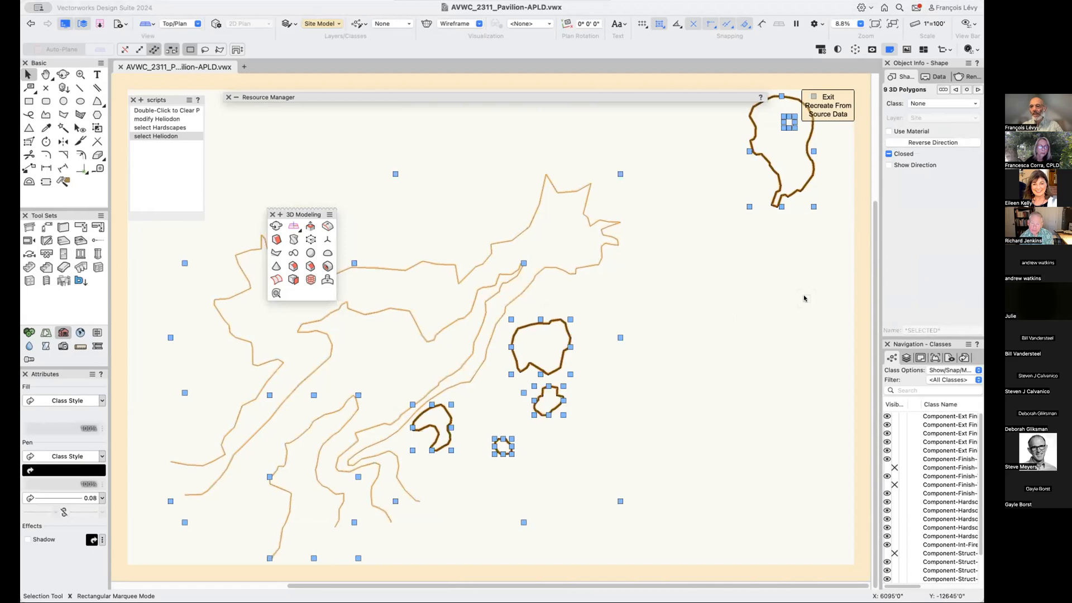
left_click(769, 278)
left_click(613, 243)
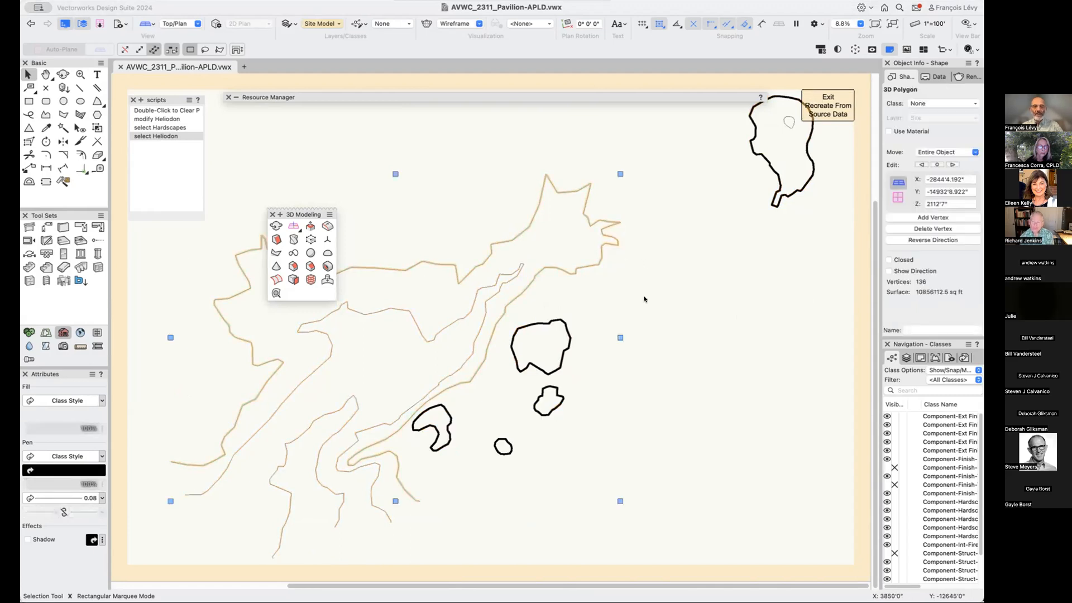
Inspect the vertices of the outer contour and the small closed contour loops with the Reshape tool.
key("shift+2")
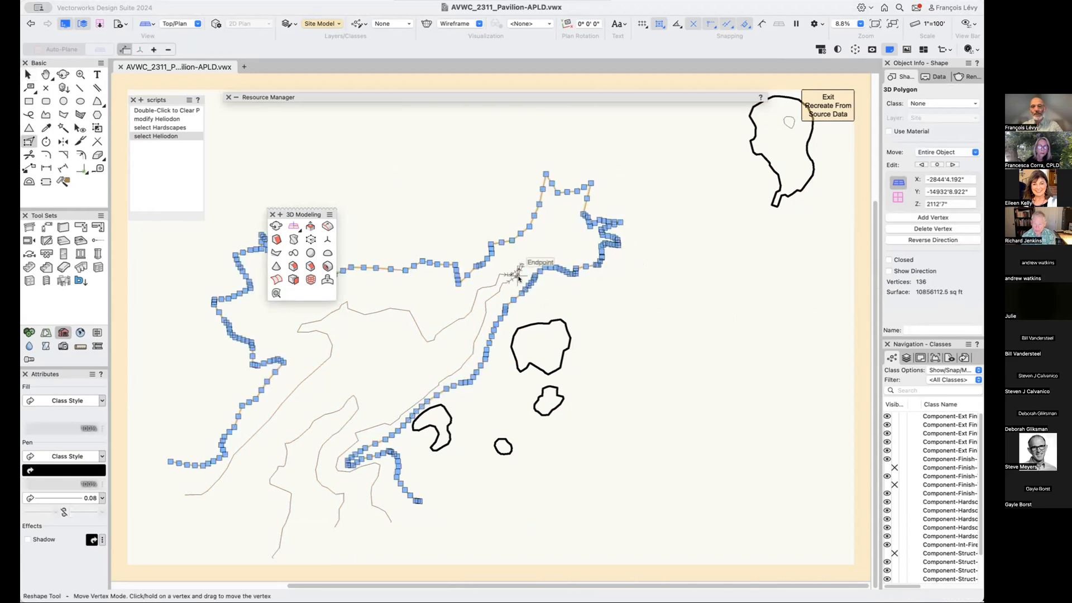
left_click(517, 273)
left_click(563, 323)
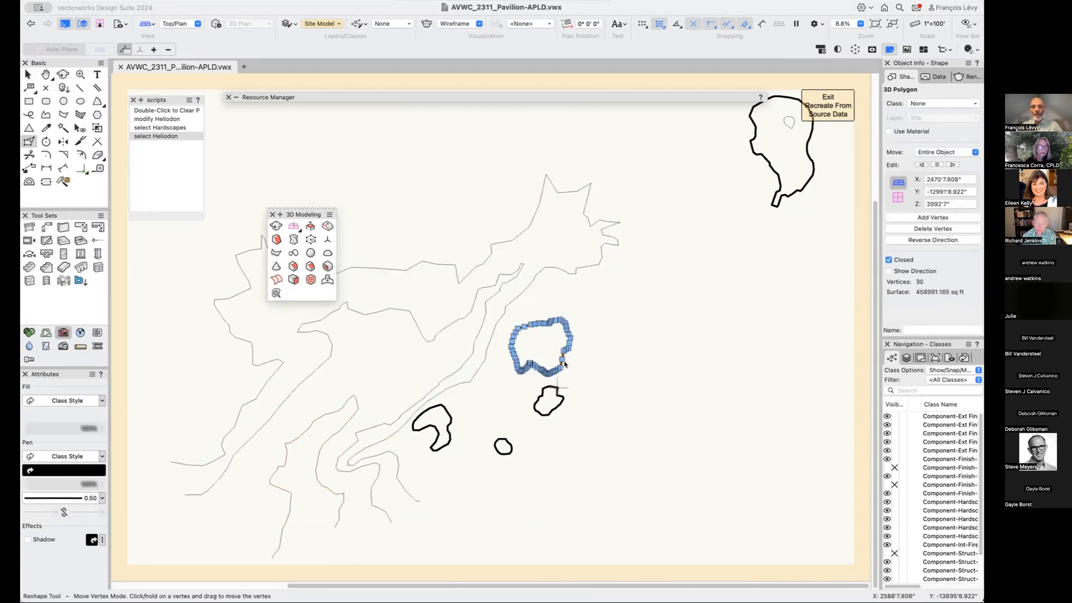
left_click(561, 391)
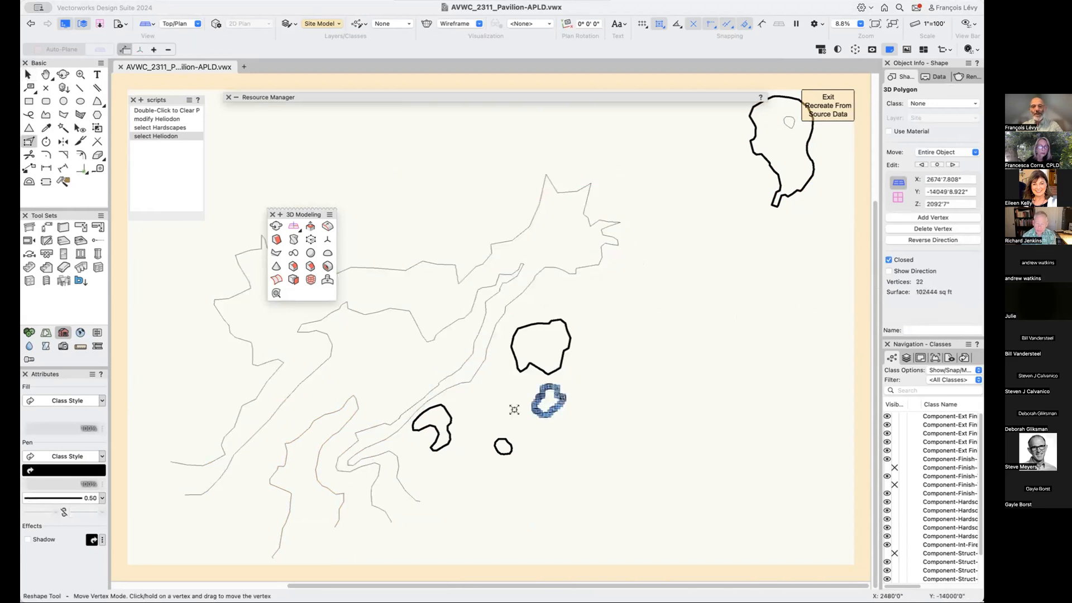
left_click(451, 435)
left_click(512, 451)
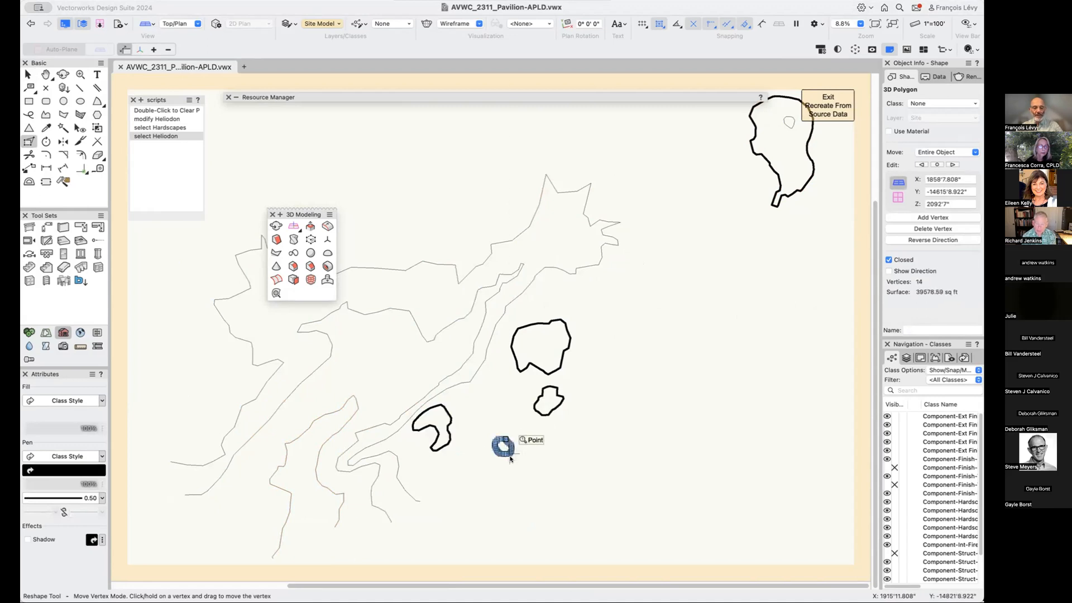
Survey the full set of source contours and exit the site model's source data editing.
key("c")
left_click_drag(479, 202, 559, 294)
scroll(555, 317, "left", 4)
scroll(555, 316, "down", 4)
scroll(558, 342, "down", 6)
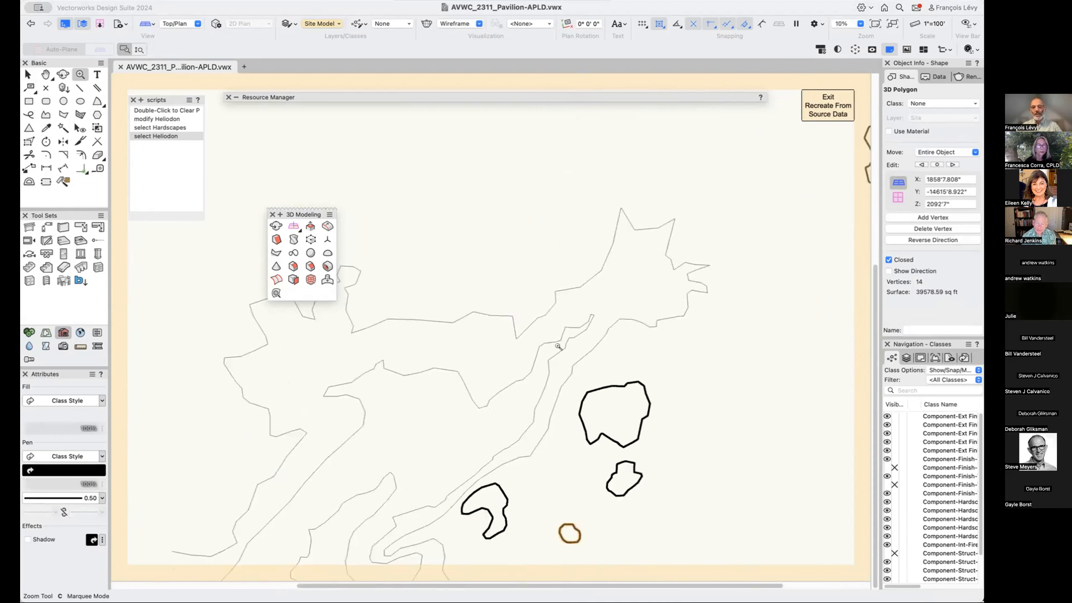
scroll(559, 343, "down", 2)
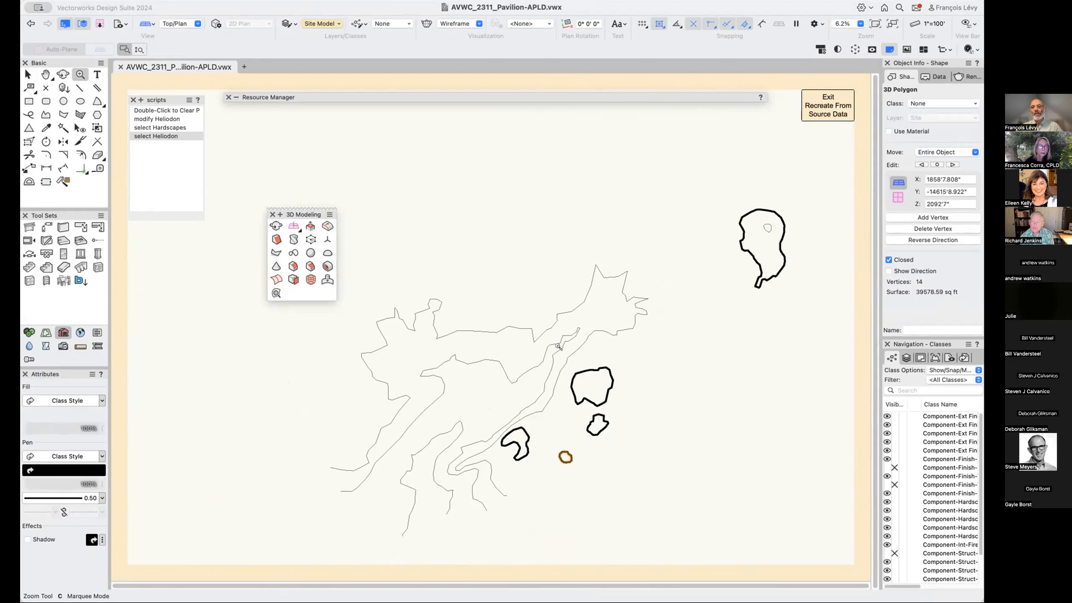
left_click(814, 116)
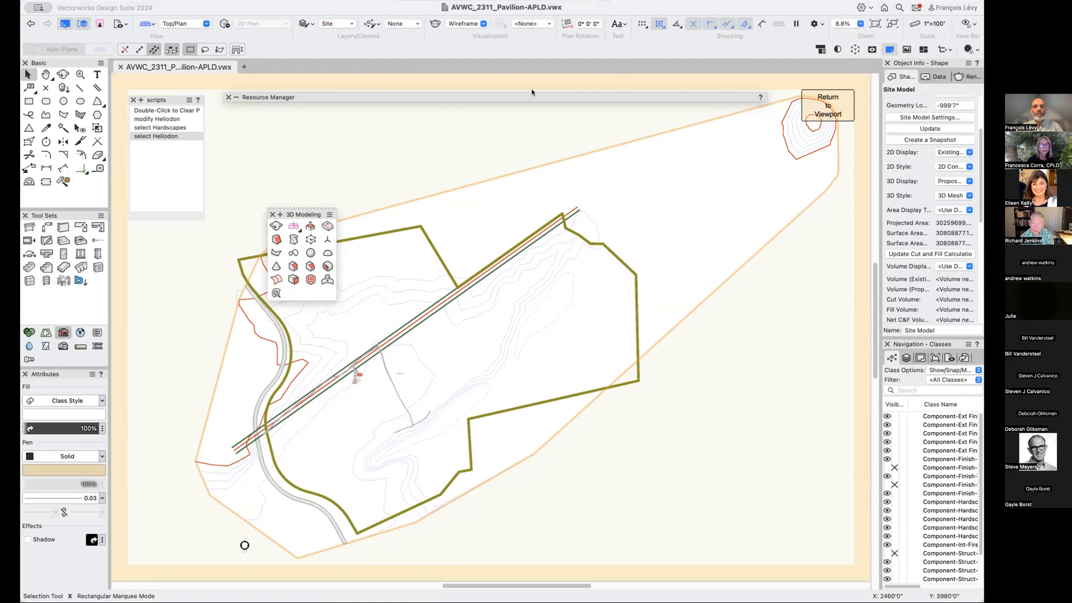
Switch from the Landmark workspace to the MacBook workspace.
left_click(545, 24)
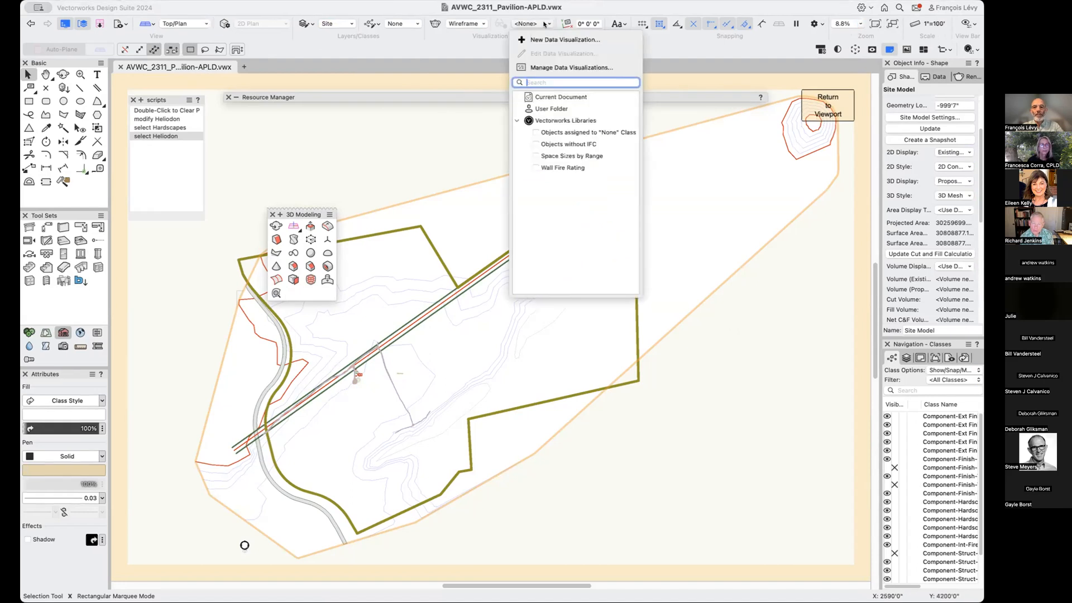
left_click(477, 37)
left_click(301, 0)
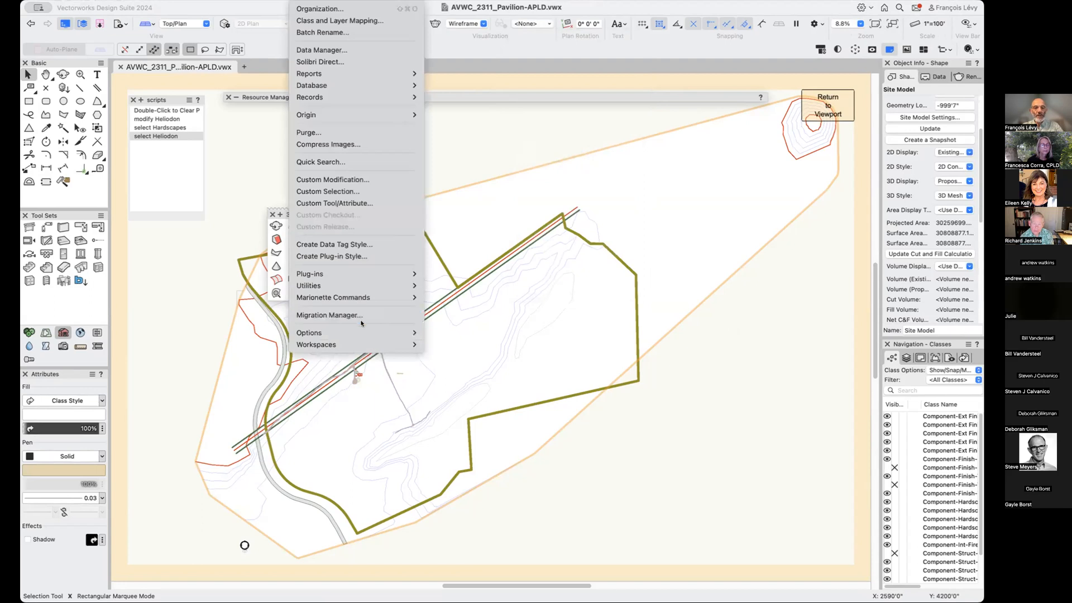
mouse_move(361, 330)
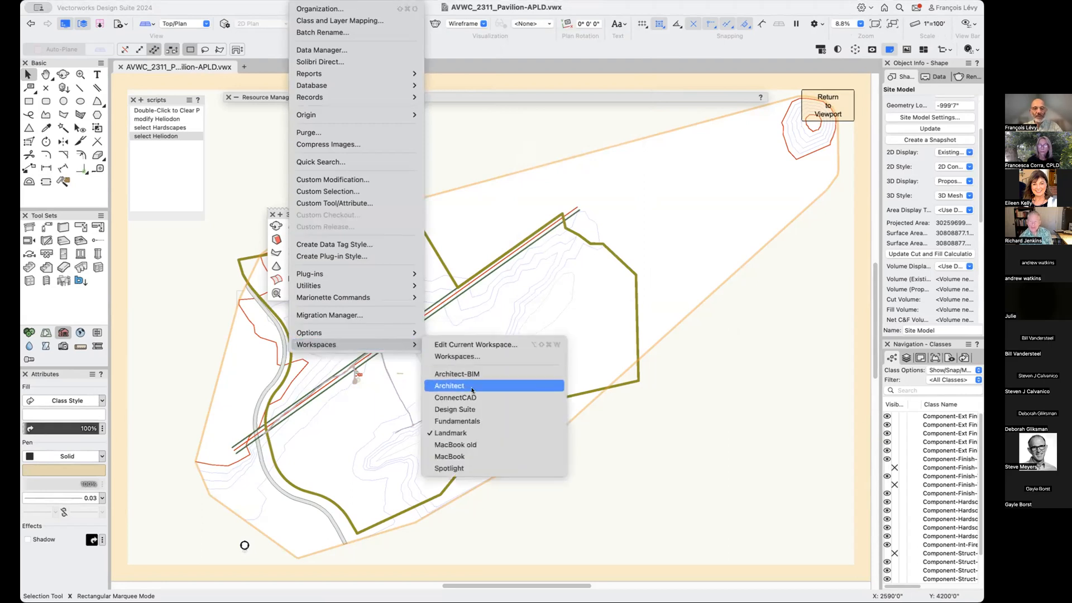
left_click(480, 452)
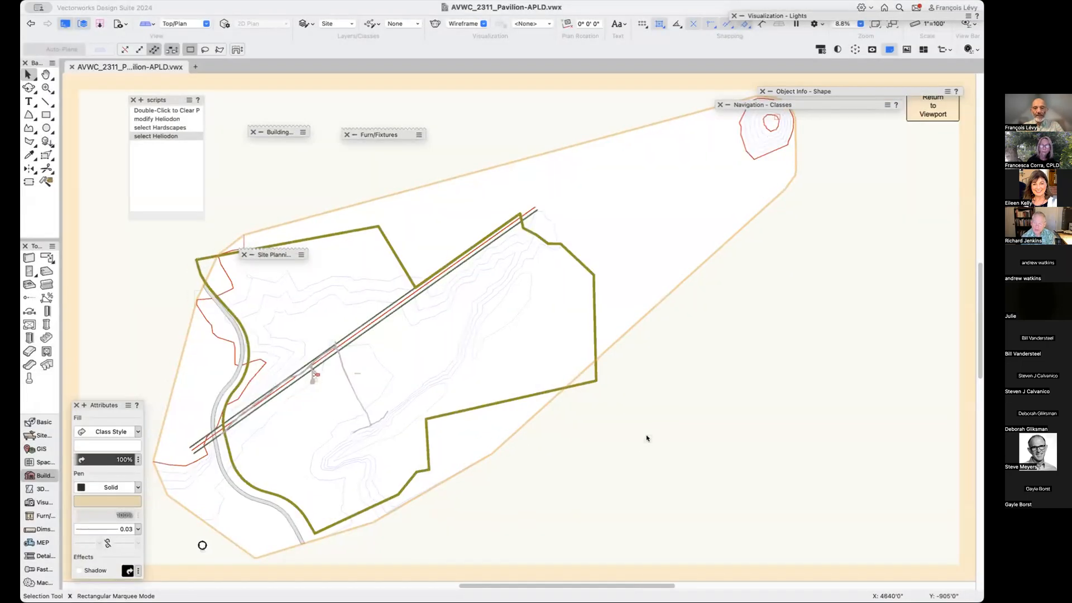
Set the view to Top and select the site model, with its object information shown.
key("5")
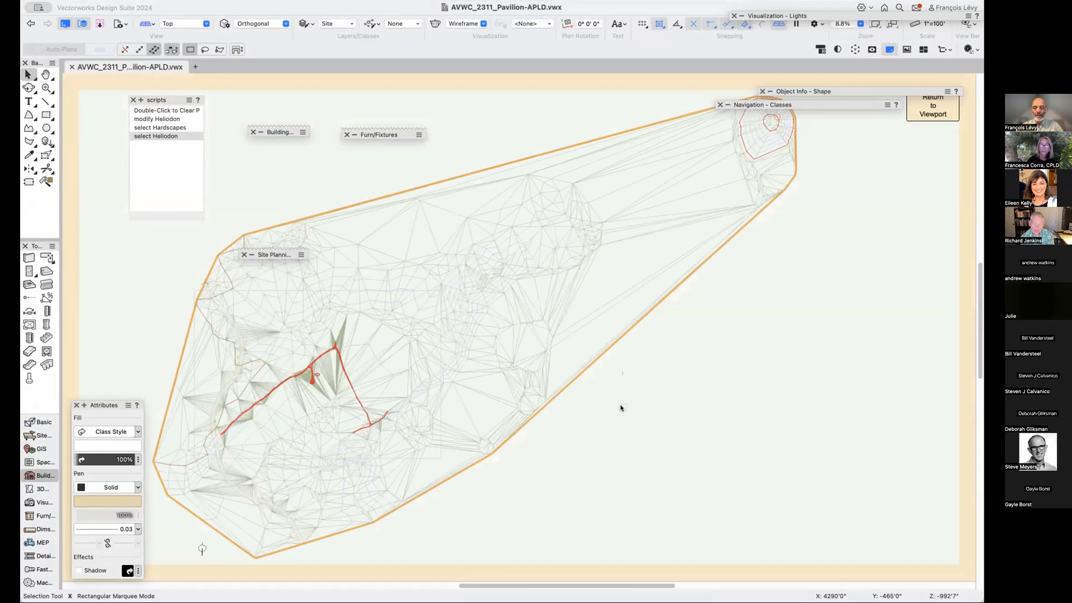
left_click(579, 283)
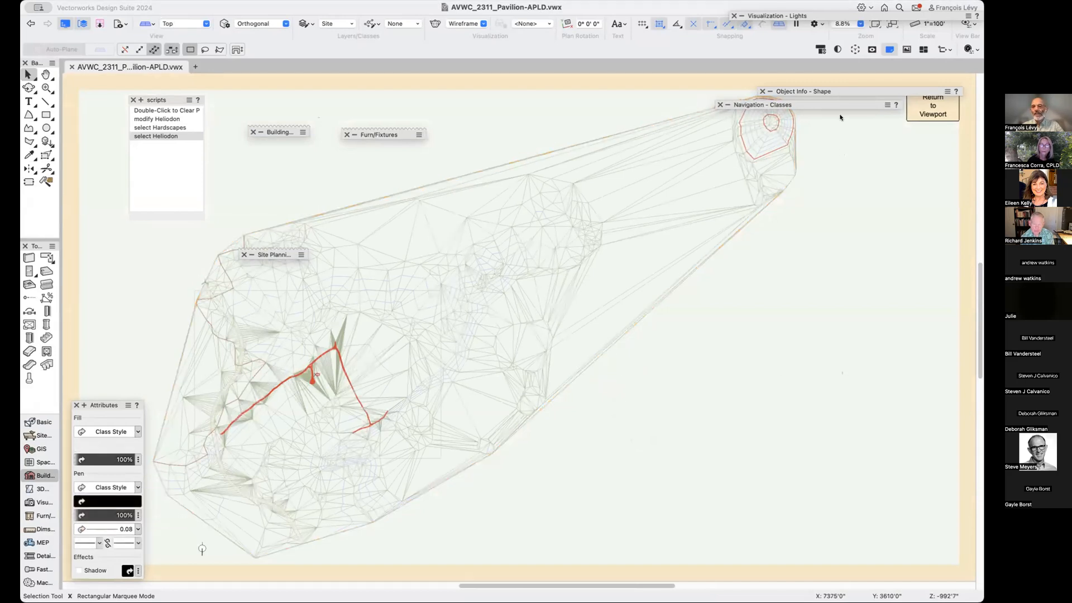
left_click(840, 92)
left_click(639, 161)
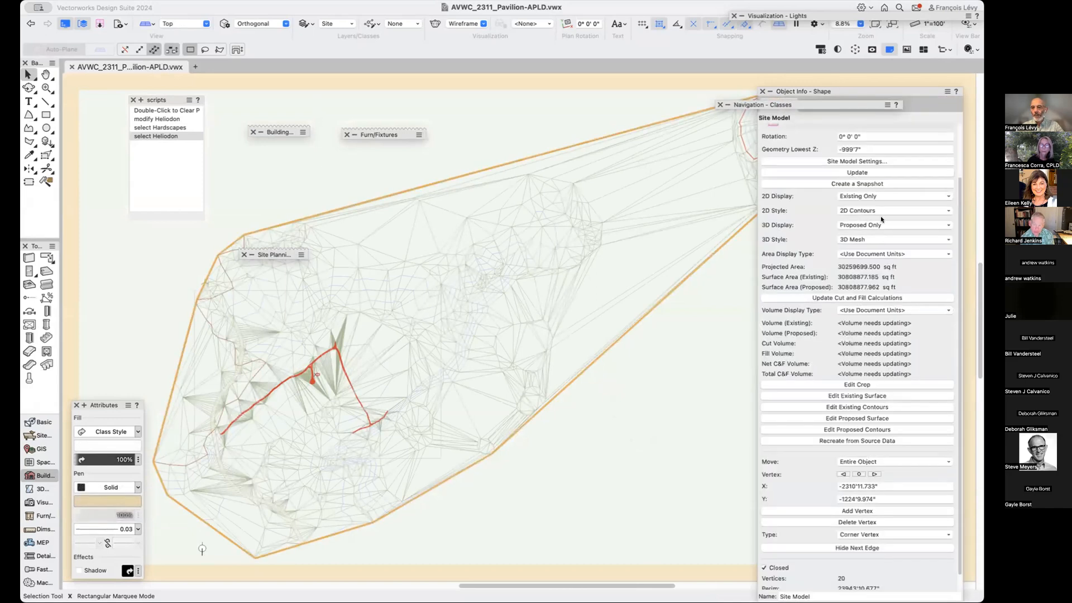
Review the site model's 2D and 3D display settings and turn off Mesh Smoothing for its 3D mesh.
left_click(872, 161)
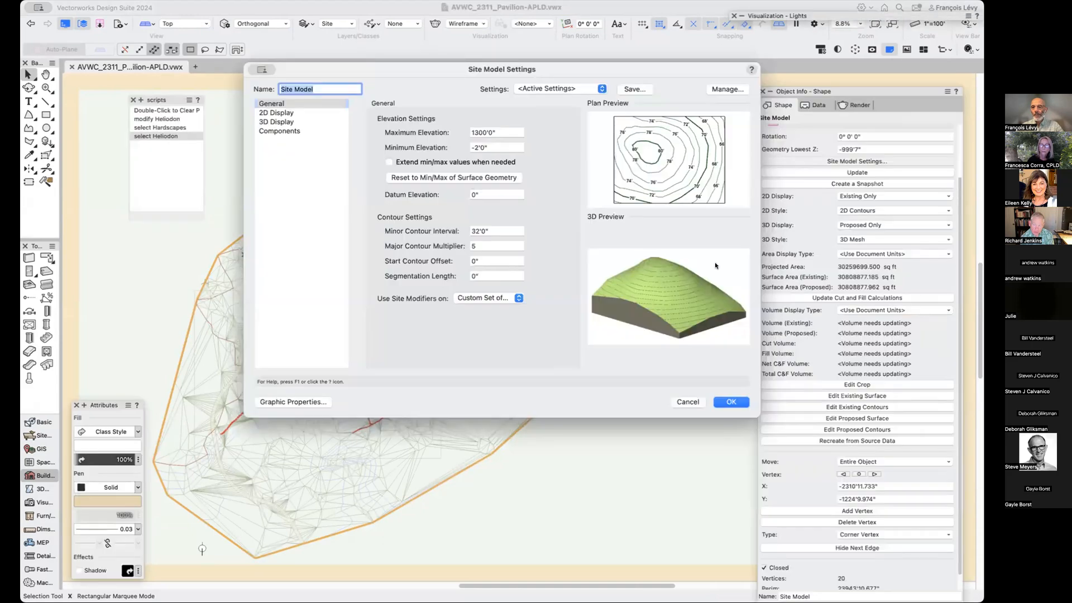
left_click(304, 111)
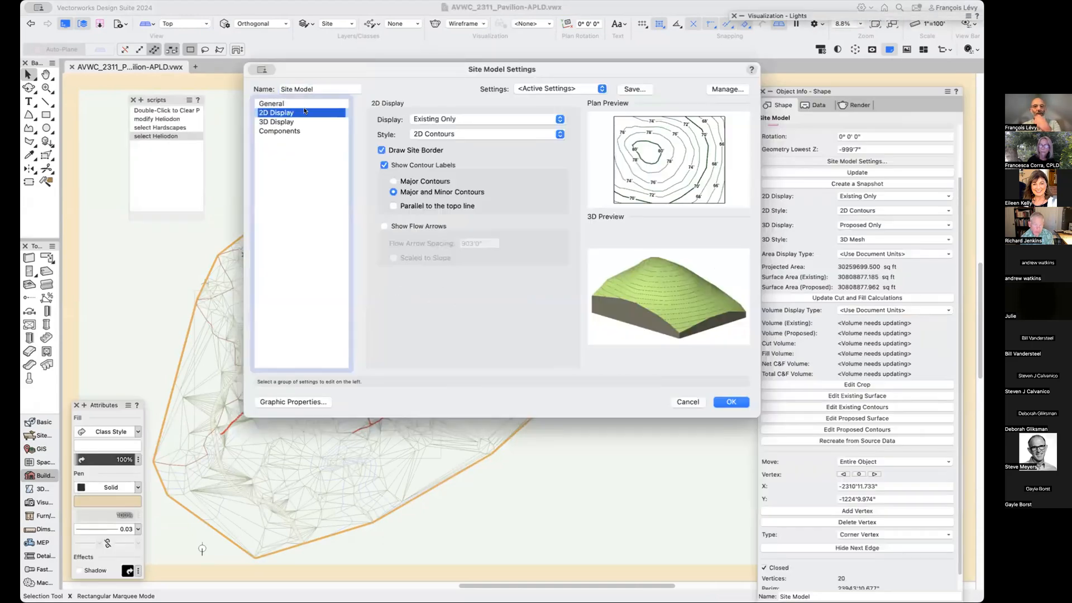
left_click(302, 122)
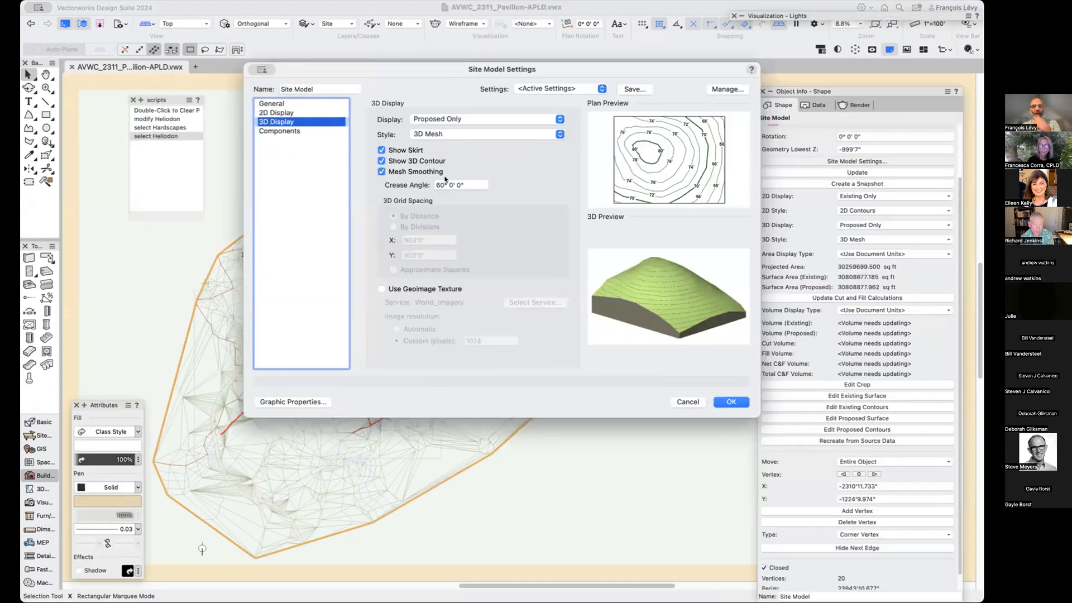
left_click(382, 171)
left_click(729, 402)
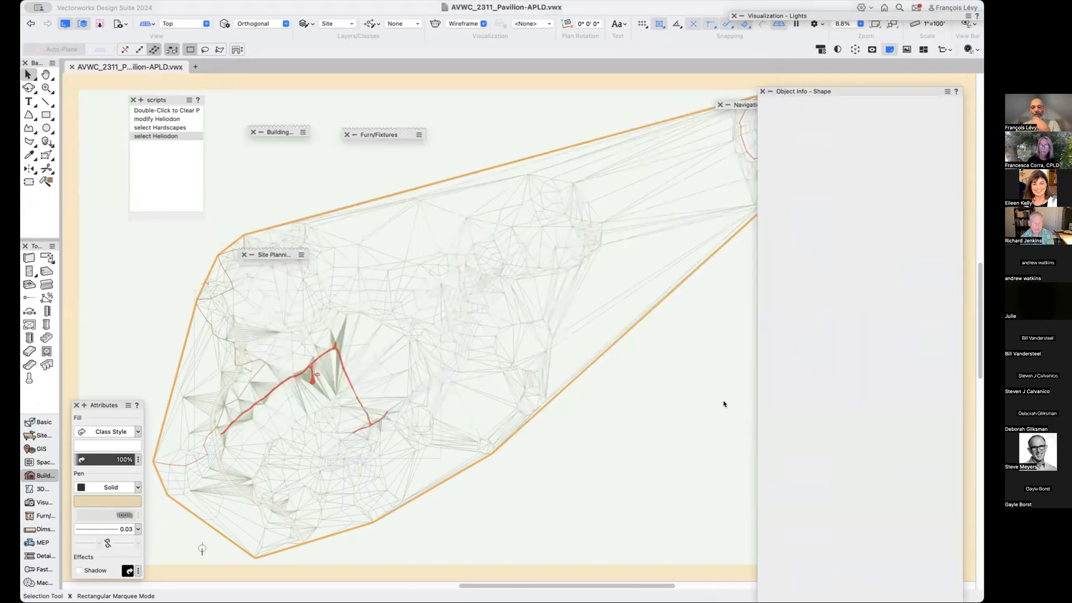
Display the site model in Shaded rendering and examine the unsmoothed terrain around the paths and ravine from an oblique angle.
key("super+shift+g")
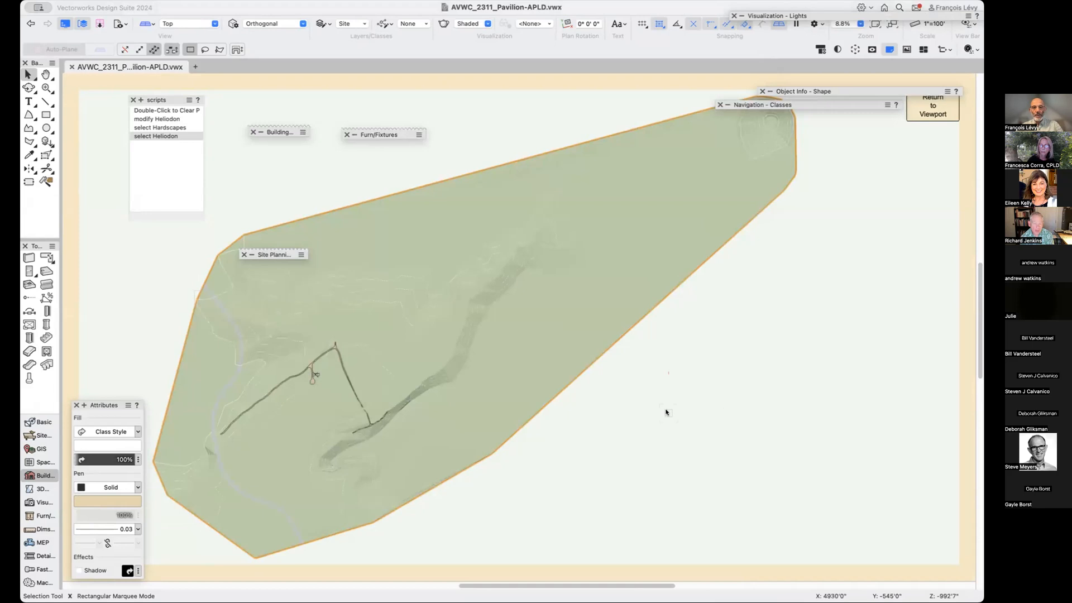
key("c")
left_click_drag(491, 298, 358, 301)
key("c")
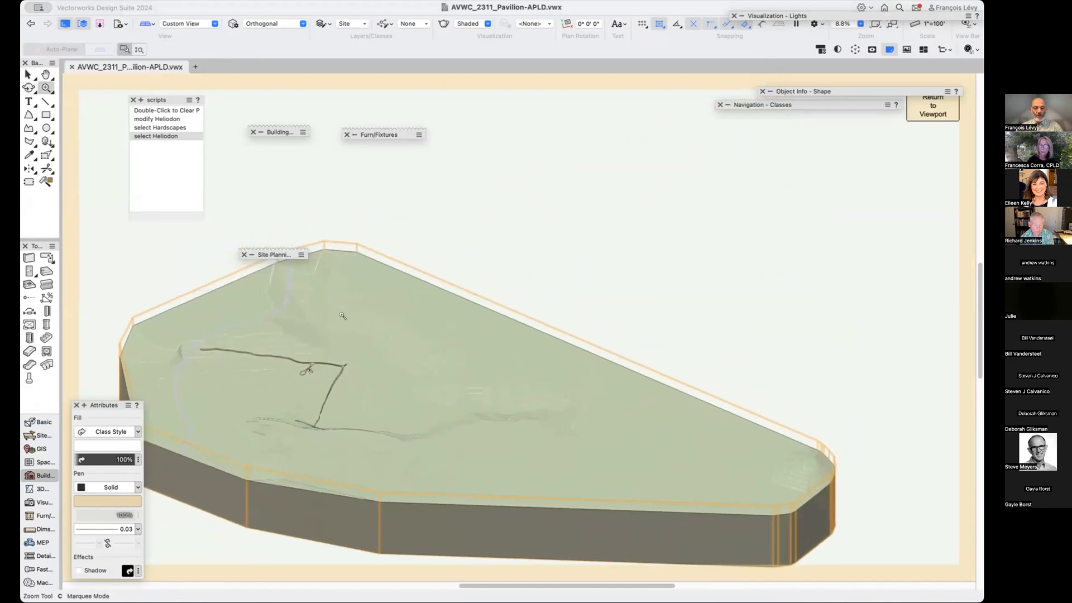
scroll(390, 355, "up", 6)
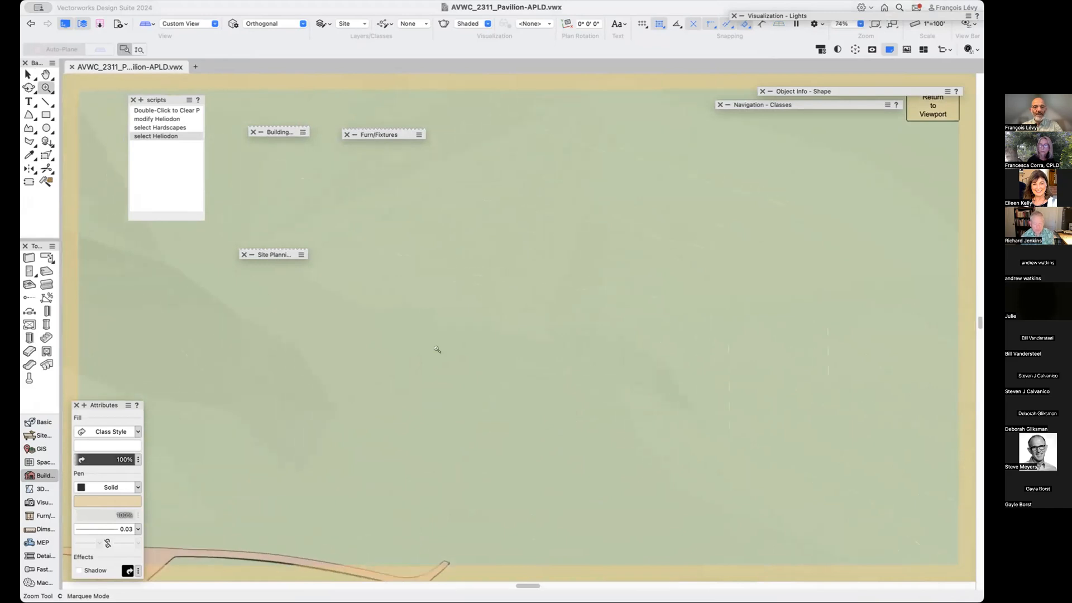
scroll(436, 351, "down", 4)
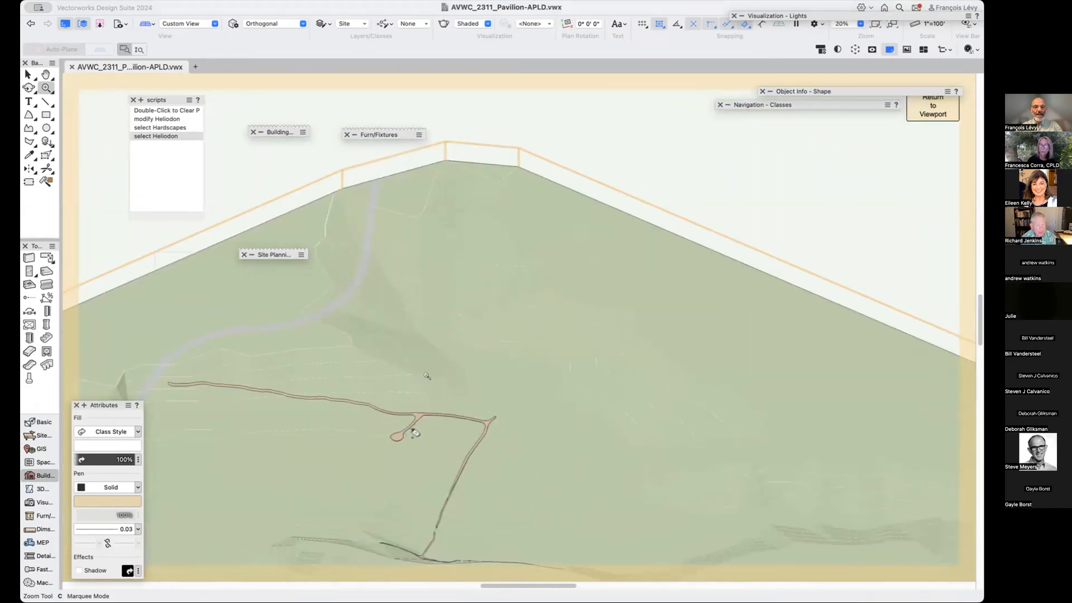
scroll(376, 438, "down", 5)
scroll(376, 438, "up", 6)
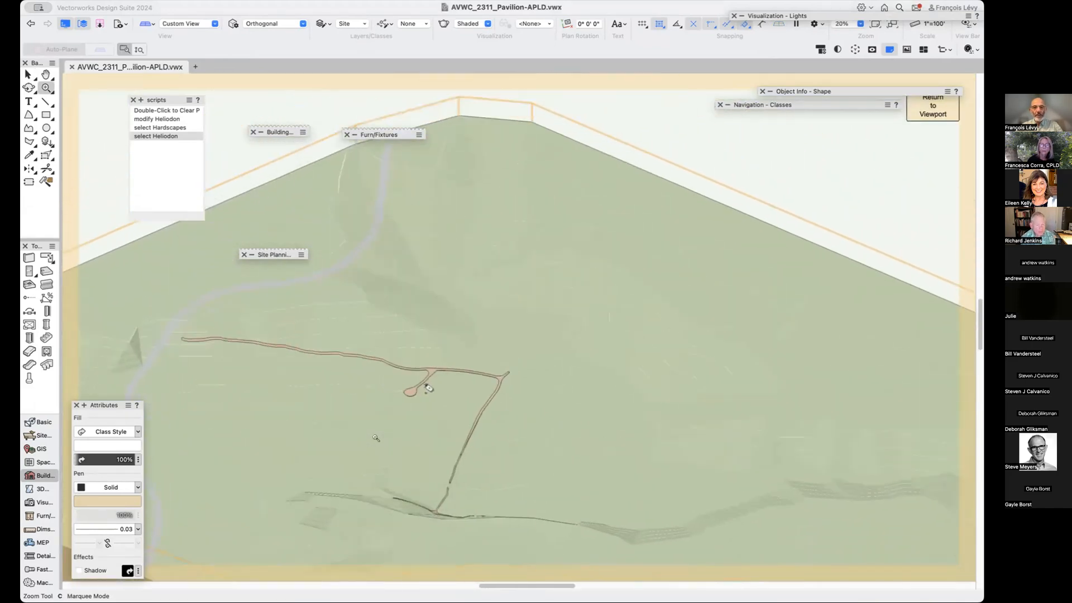
scroll(375, 438, "right", 5)
scroll(375, 438, "down", 3)
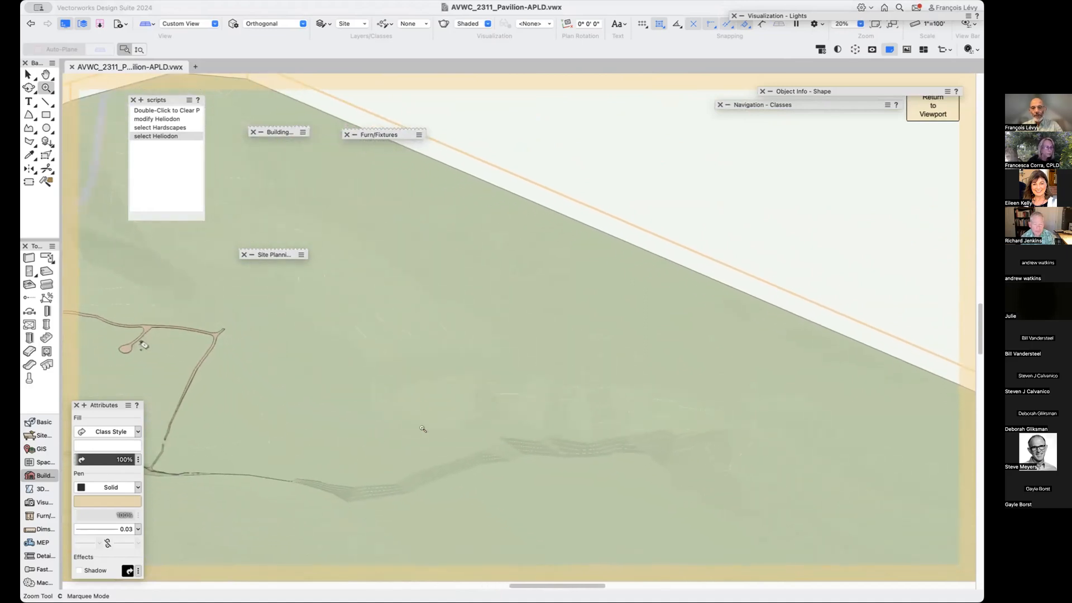
Turn Mesh Smoothing back on in the site model's 3D display settings.
left_click(172, 0)
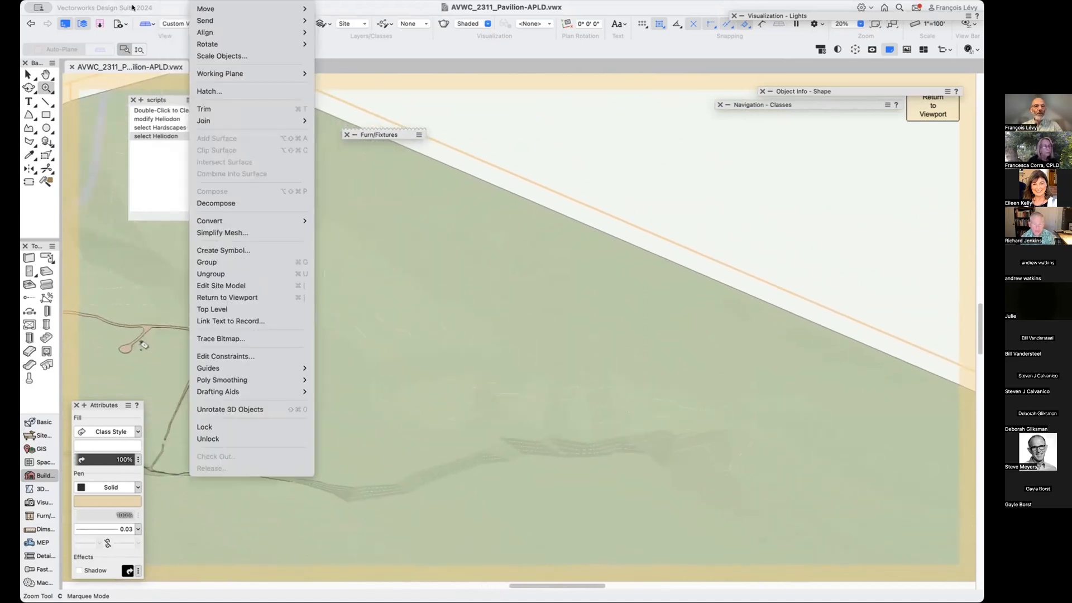
left_click(201, 1)
mouse_move(852, 89)
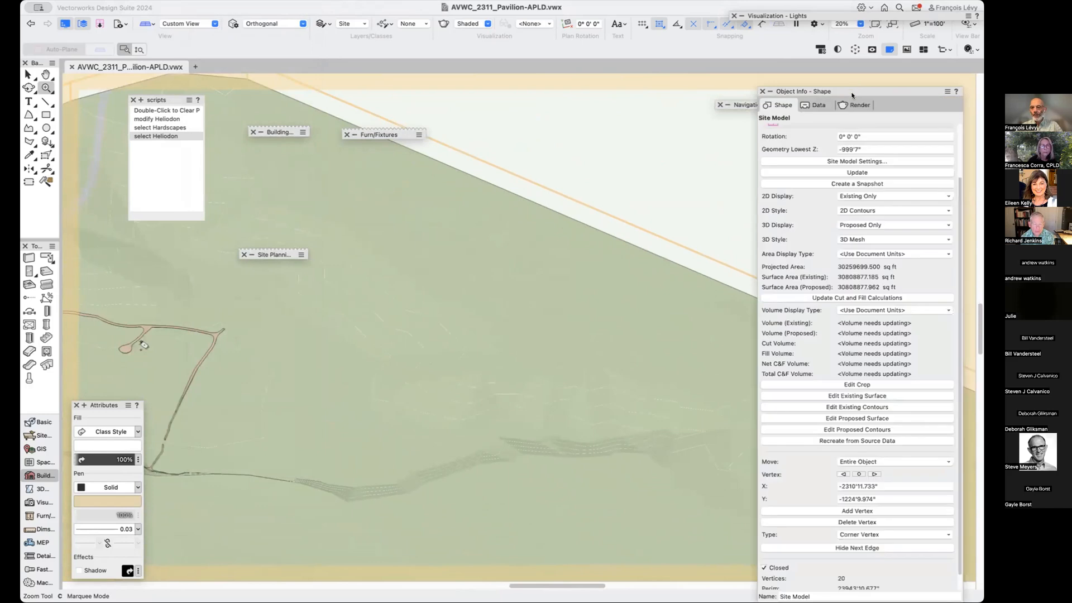
left_click(864, 161)
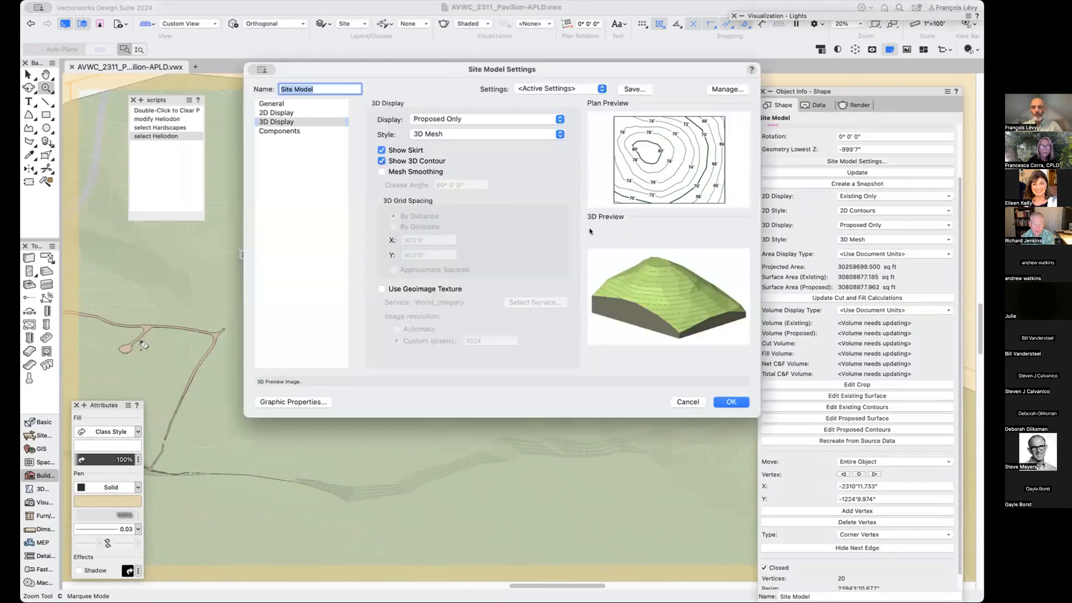
left_click(727, 400)
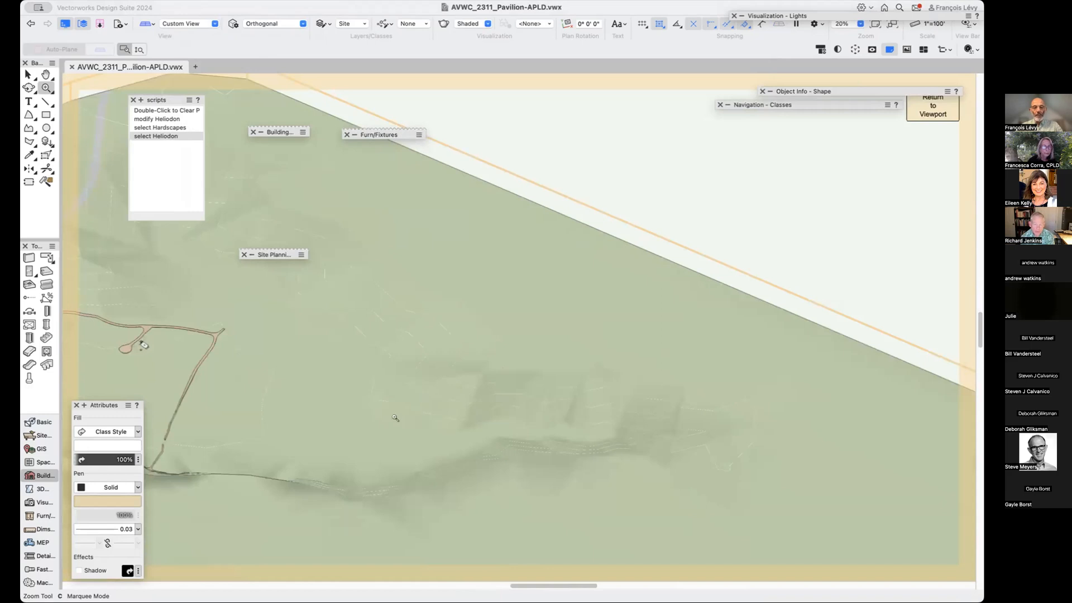
Orbit the smoothed terrain with the Flyover tool and examine the ravine's slopes up close.
key("shift+c")
left_click_drag(360, 465, 431, 454)
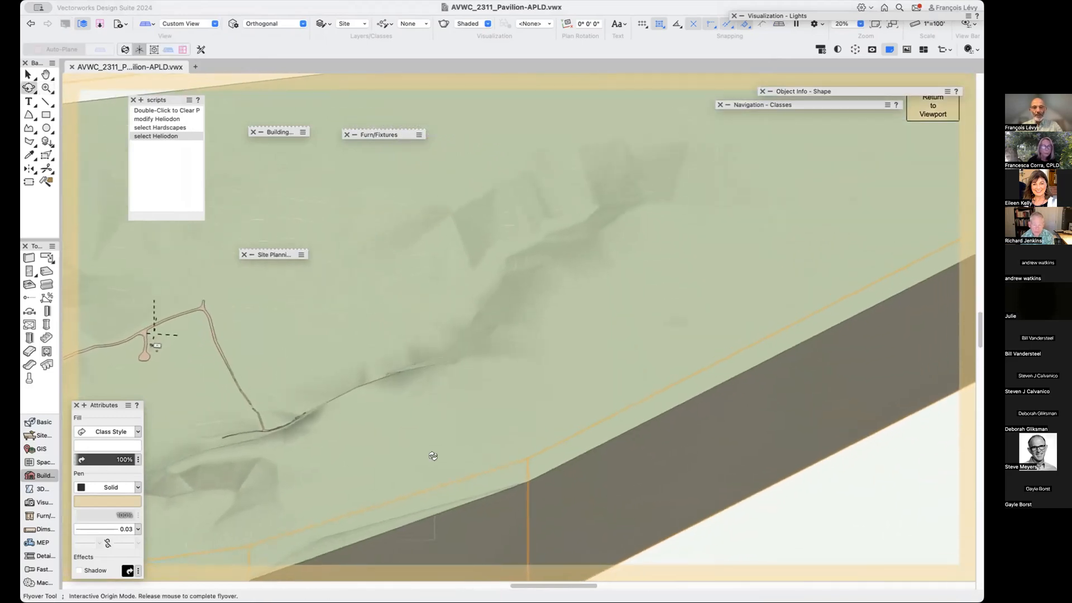
left_click_drag(459, 296, 509, 302)
scroll(436, 216, "up", 5)
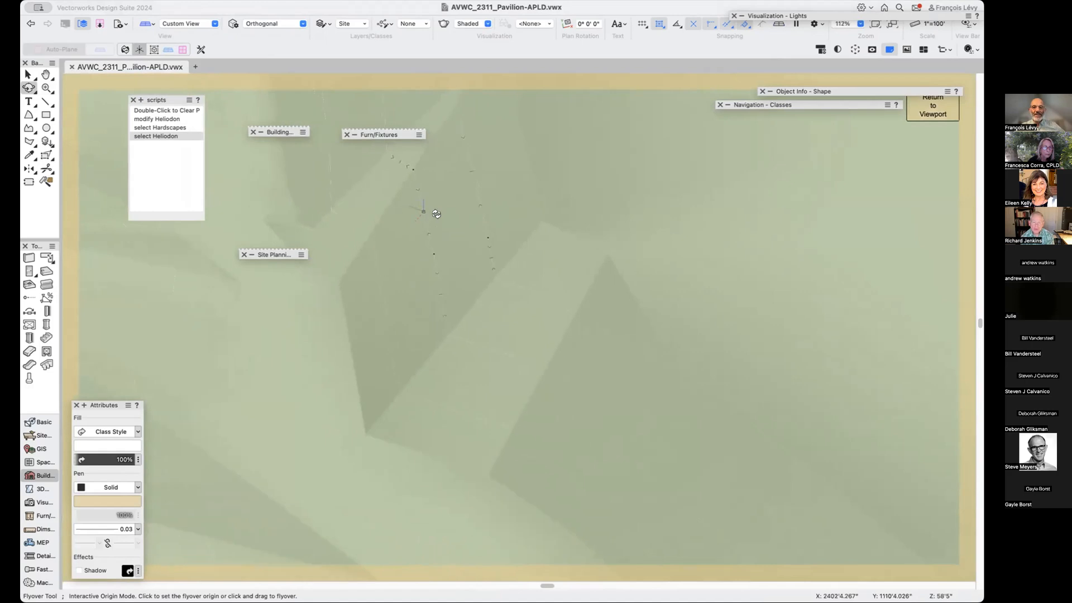
Examine the whole site model's terrain from a distance and recall the saved view 00 pavilion/intro.
scroll(457, 334, "down", 6)
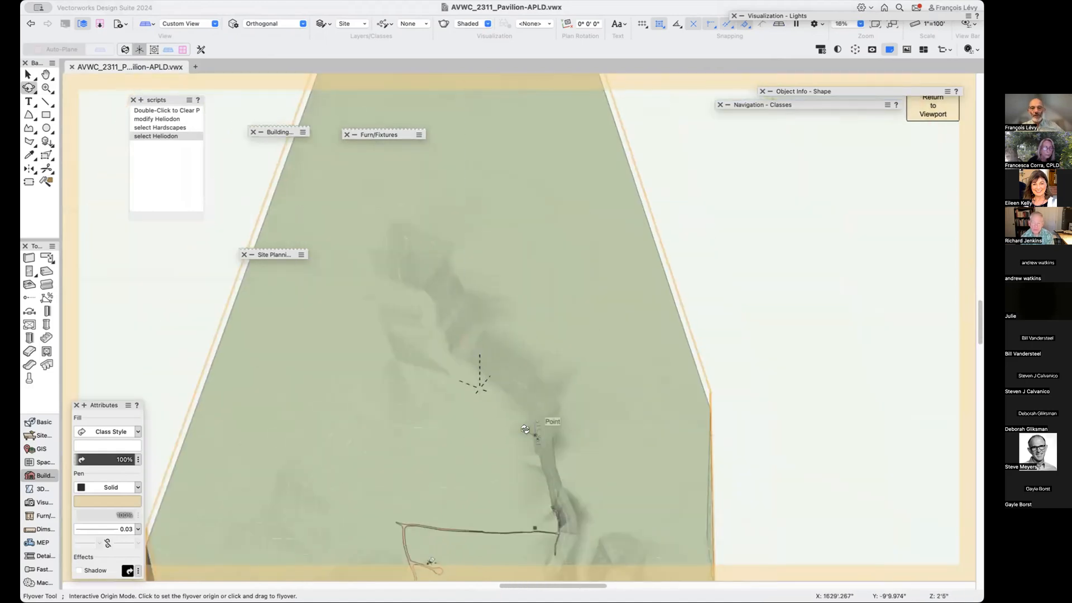
scroll(506, 428, "down", 2)
scroll(506, 428, "down", 5)
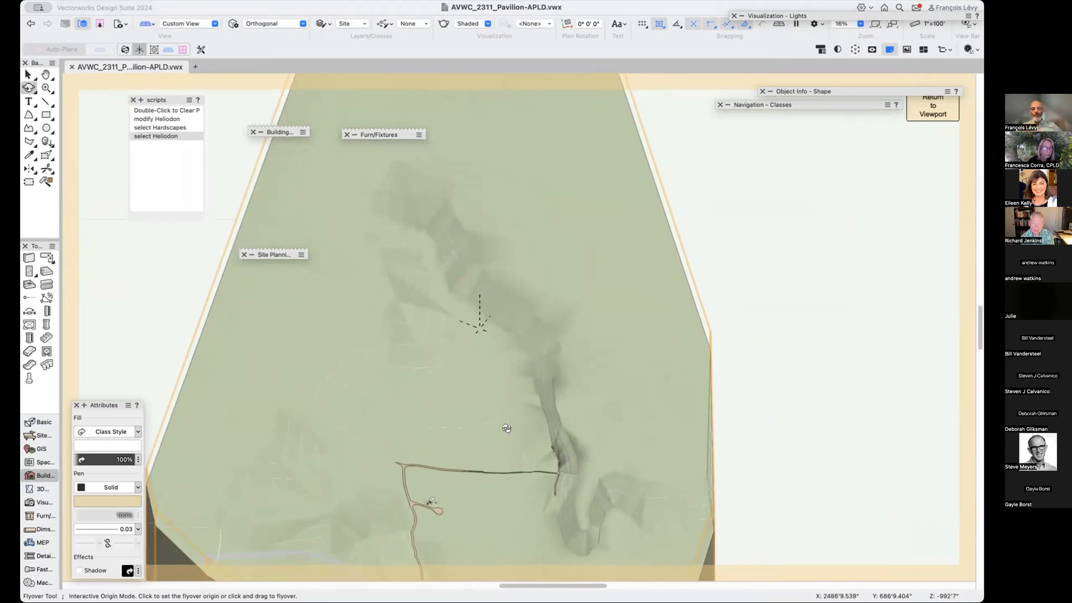
scroll(507, 428, "down", 3)
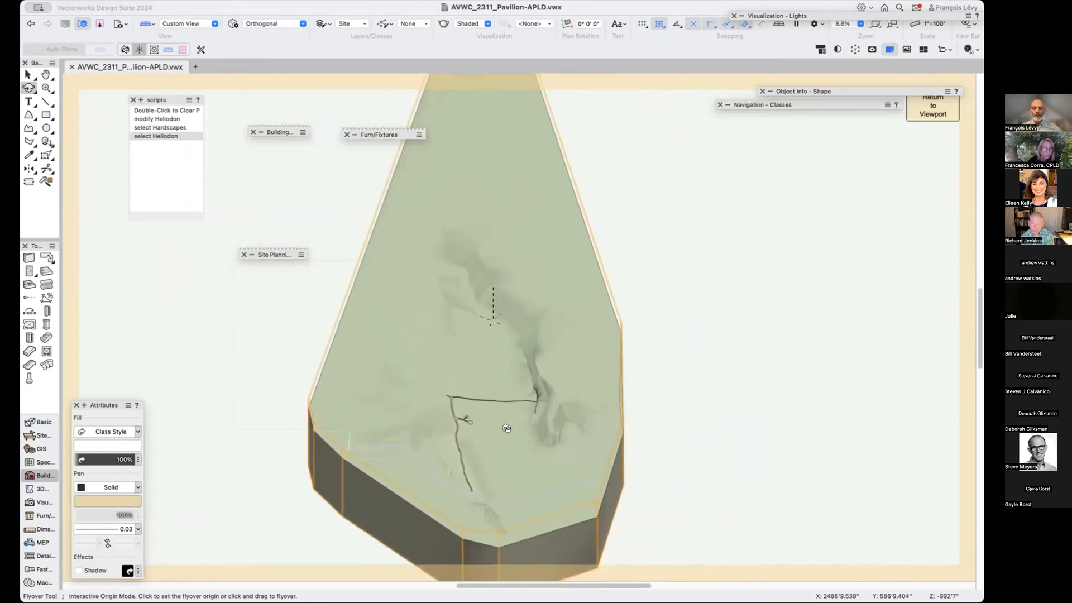
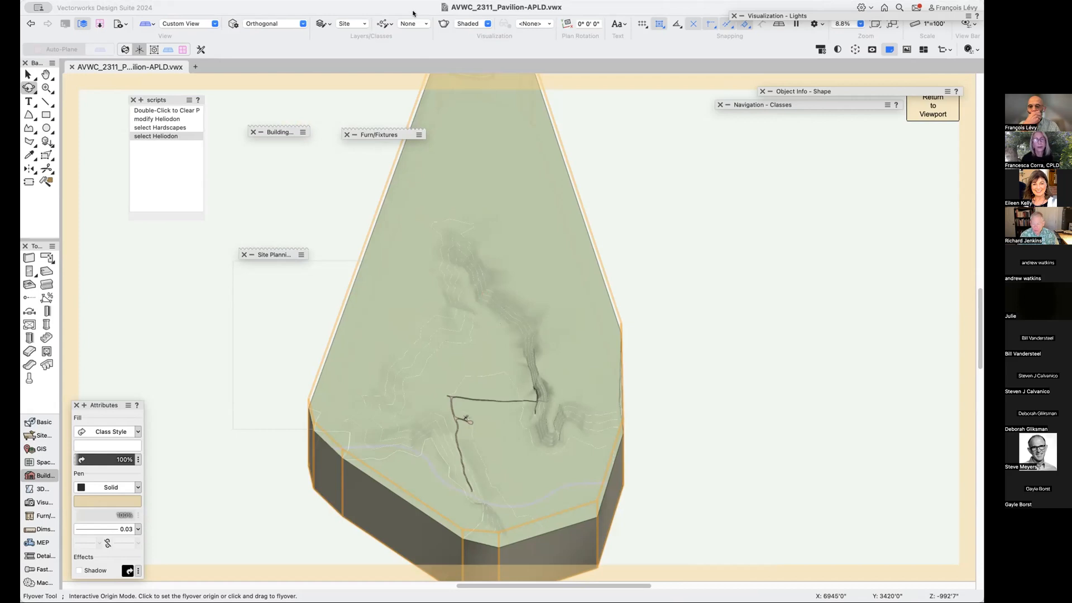
left_click(855, 49)
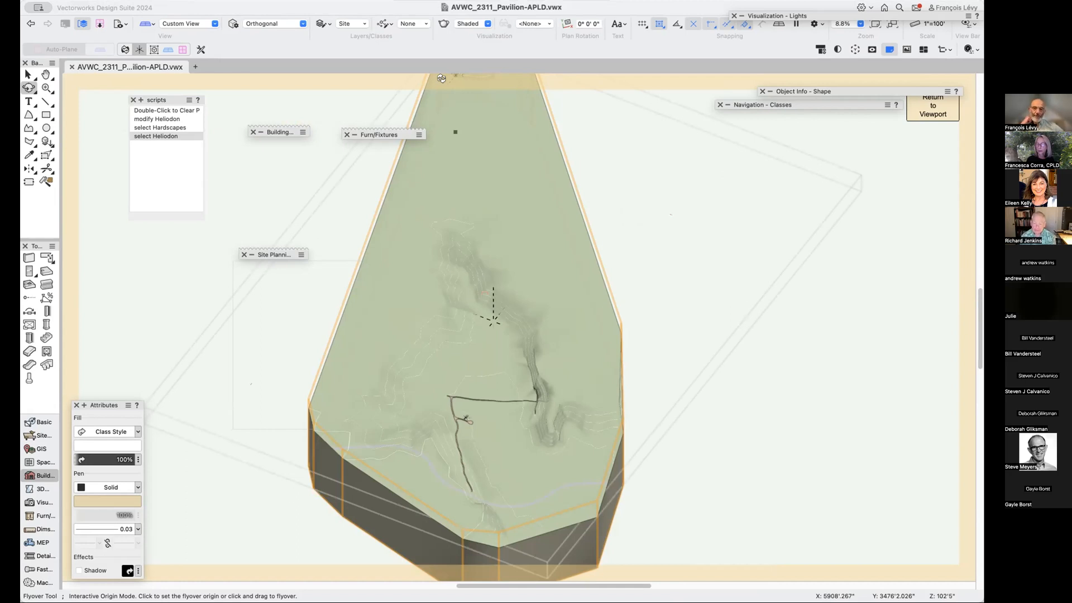
left_click_drag(441, 78, 448, 75)
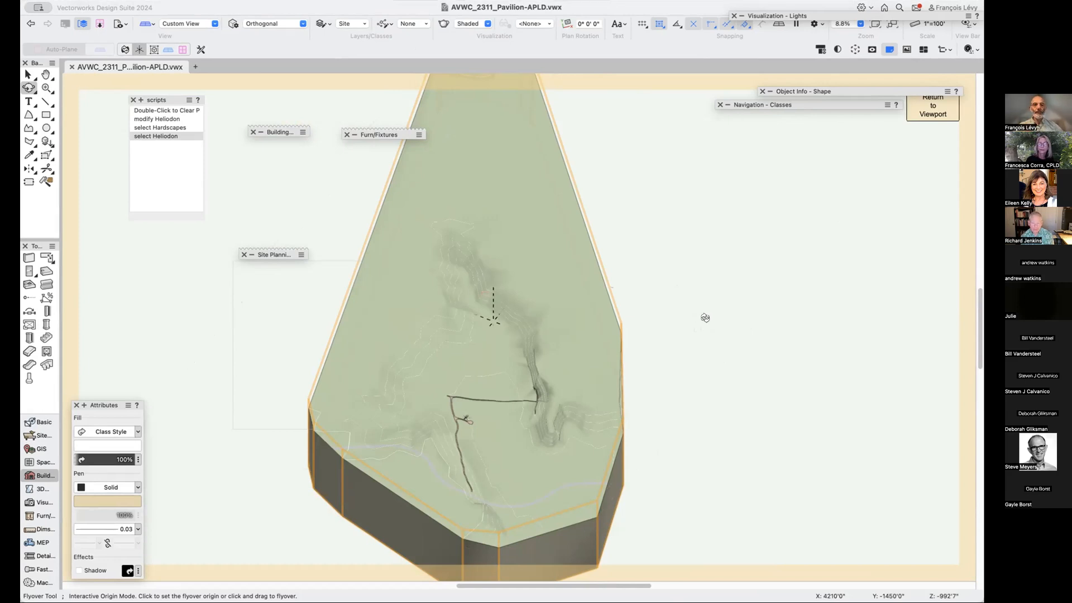
left_click(125, 24)
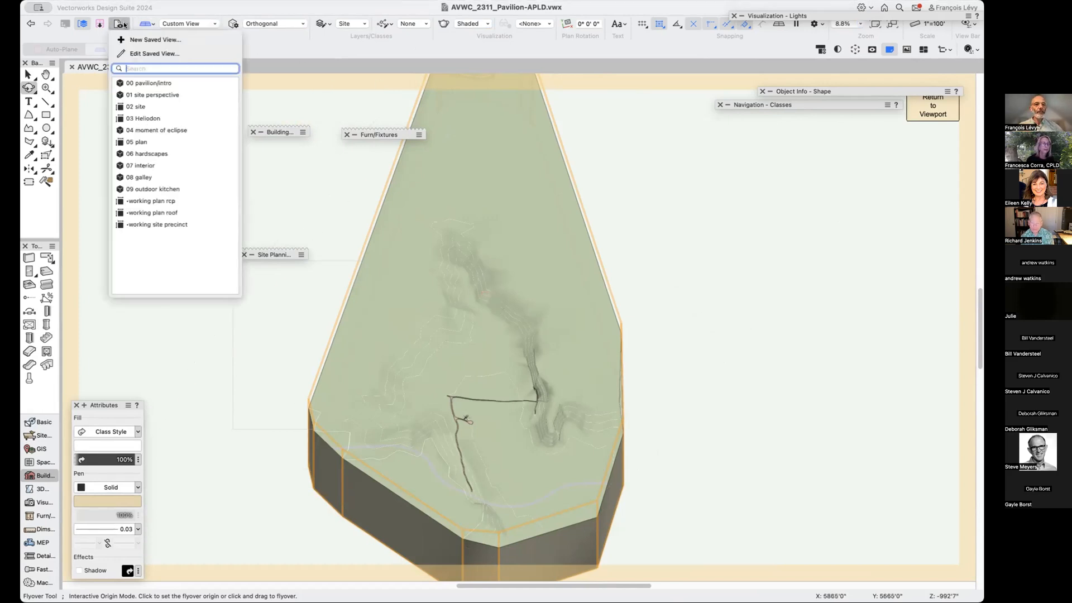
left_click(148, 83)
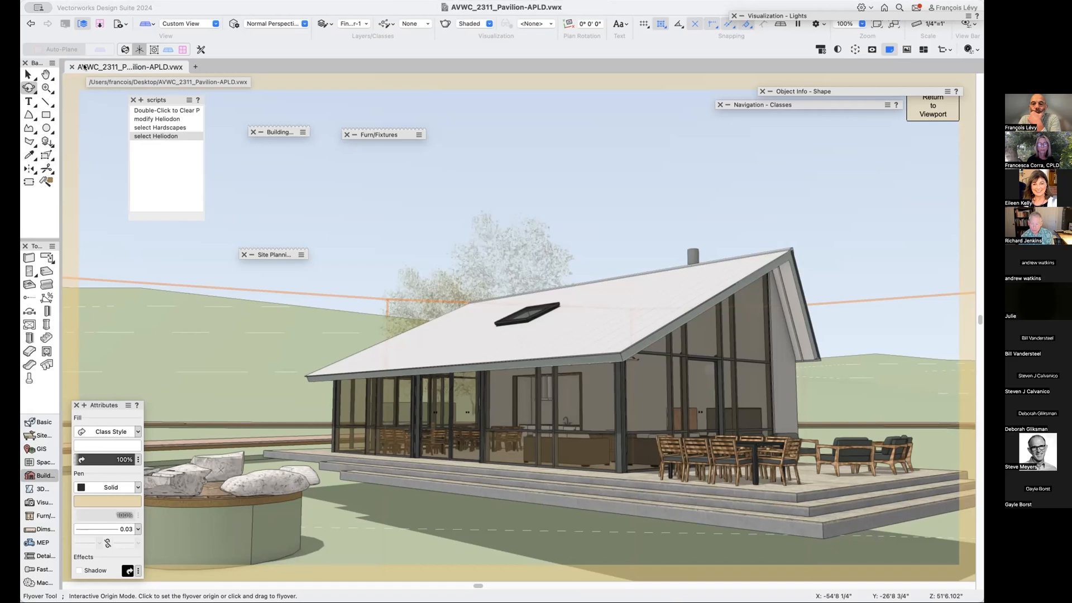
Create a blank document and place a rectangle 30' wide and 20' high in it.
key("super+n")
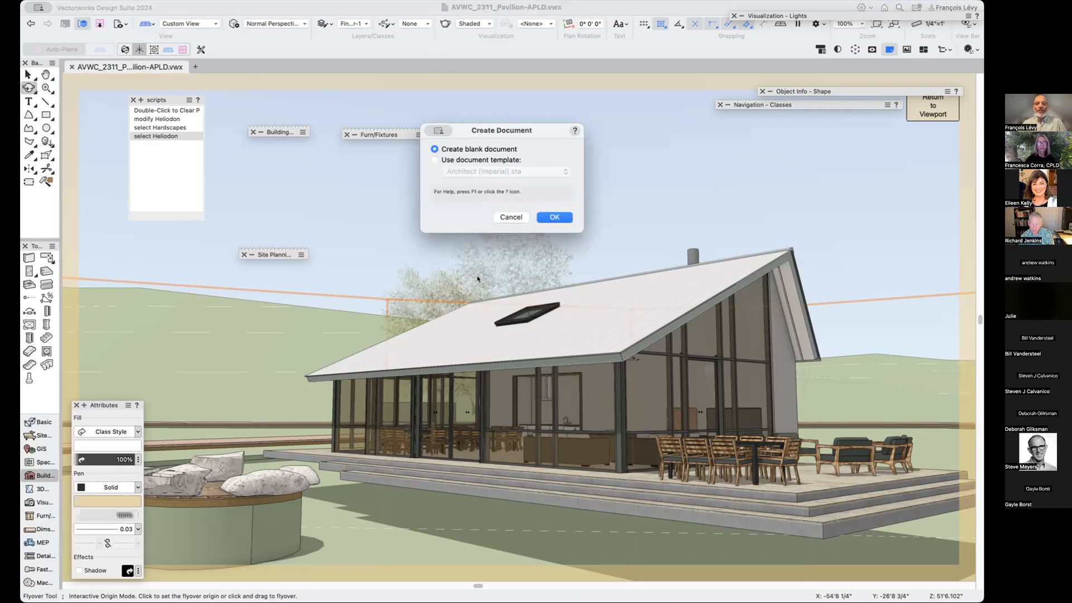
left_click(564, 219)
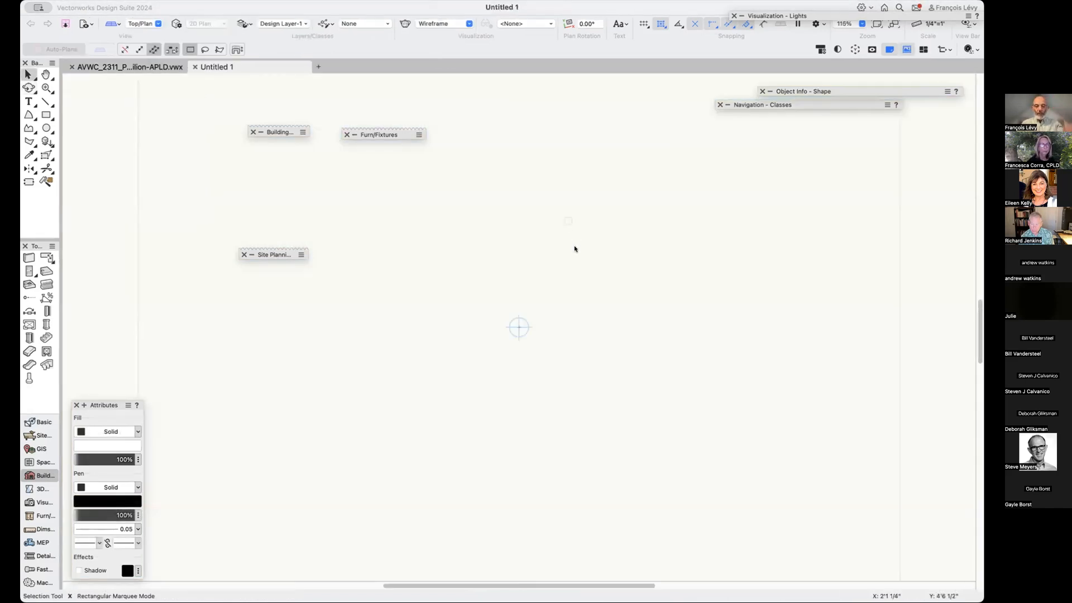
key("4")
key("Return")
type("5")
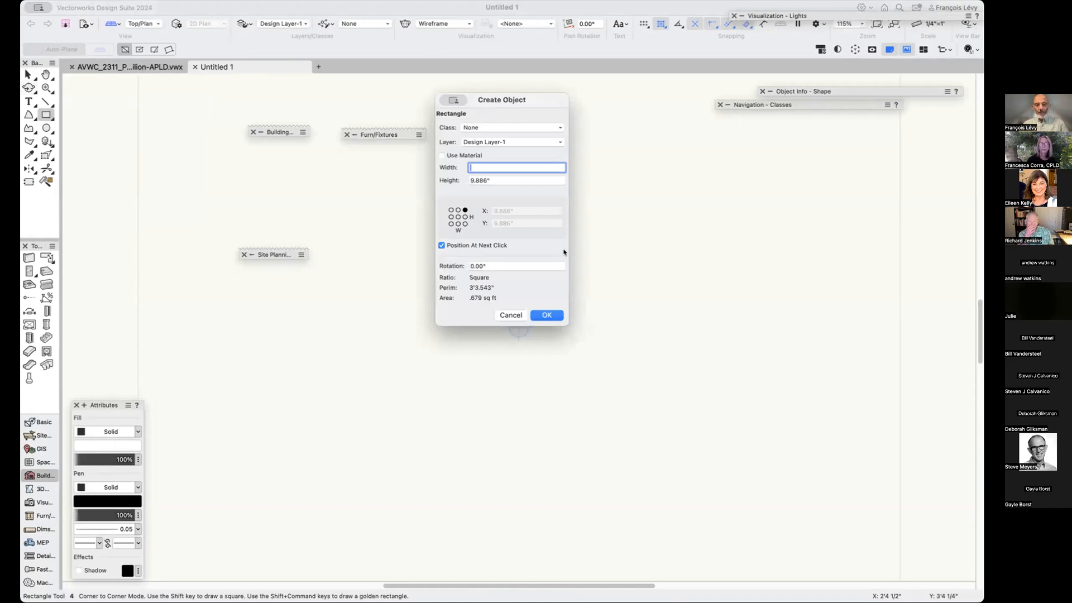
type("30")
key("Tab")
type("20'")
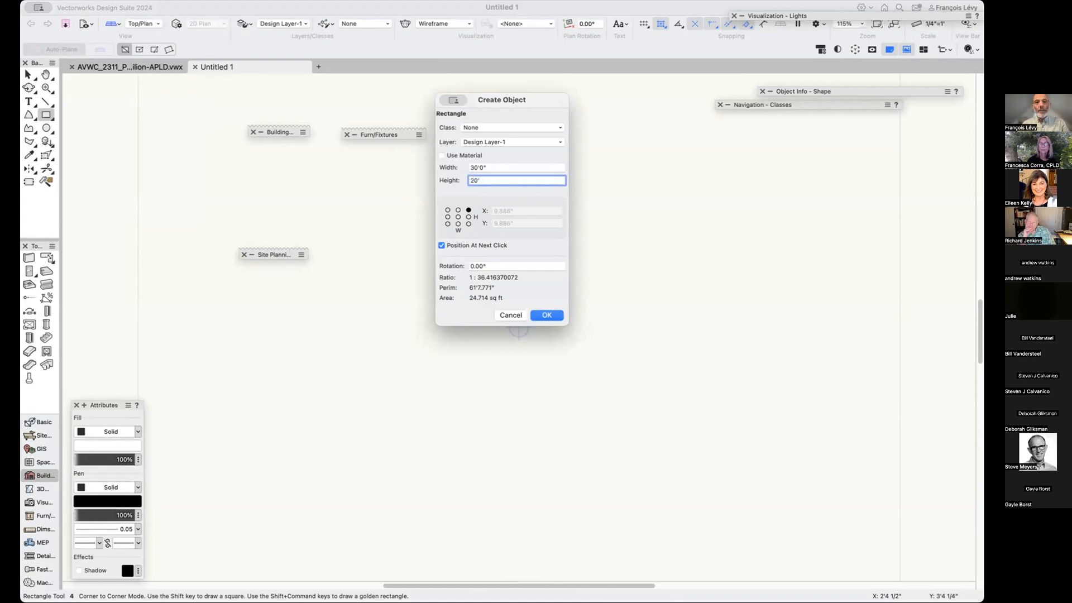
key("Tab")
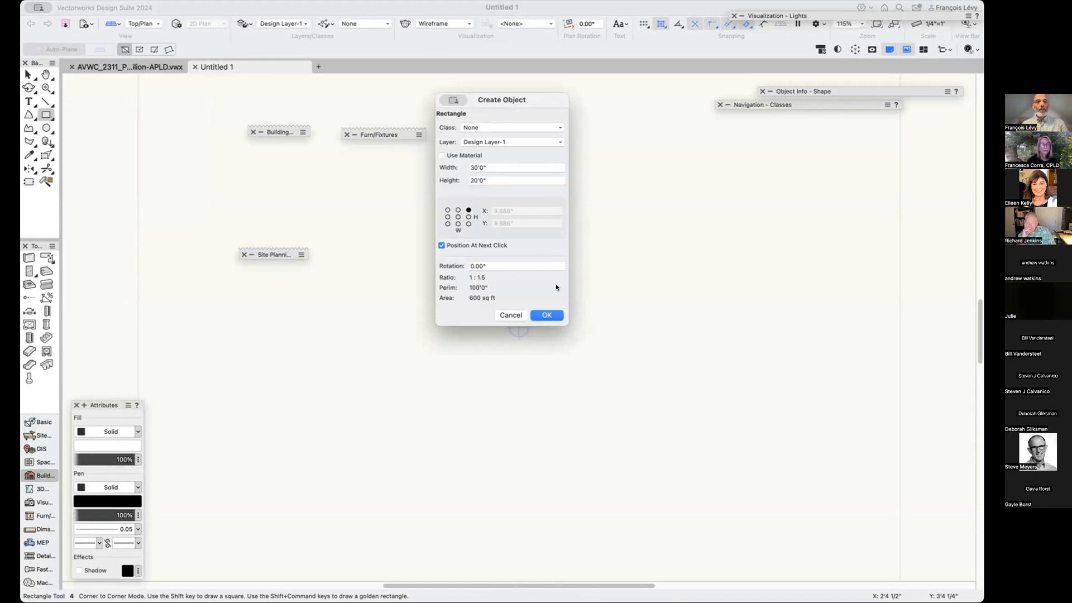
left_click(547, 315)
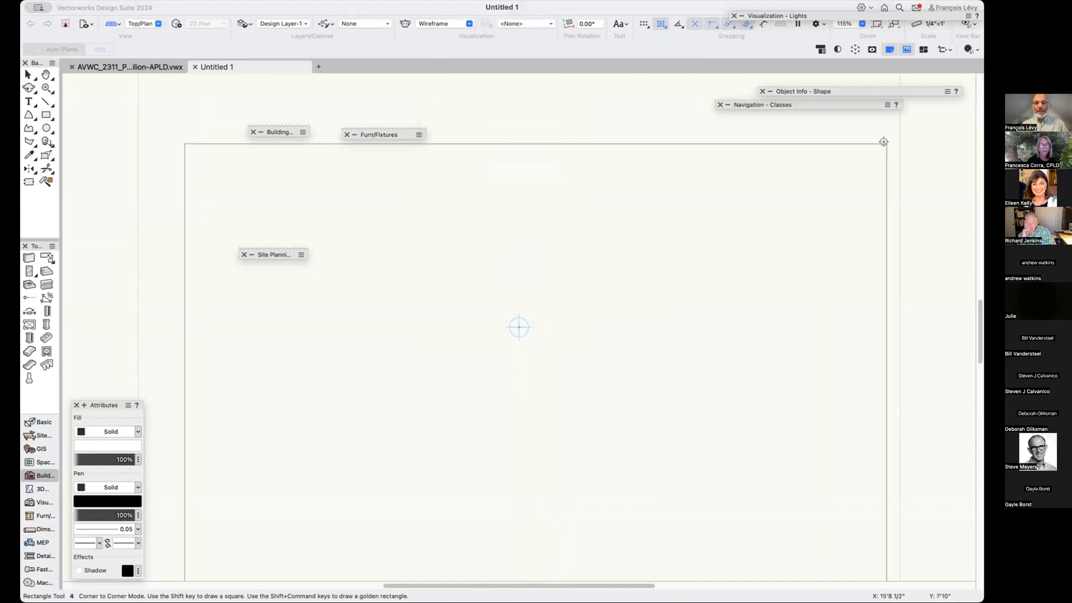
left_click(841, 162)
key("super+shift+z")
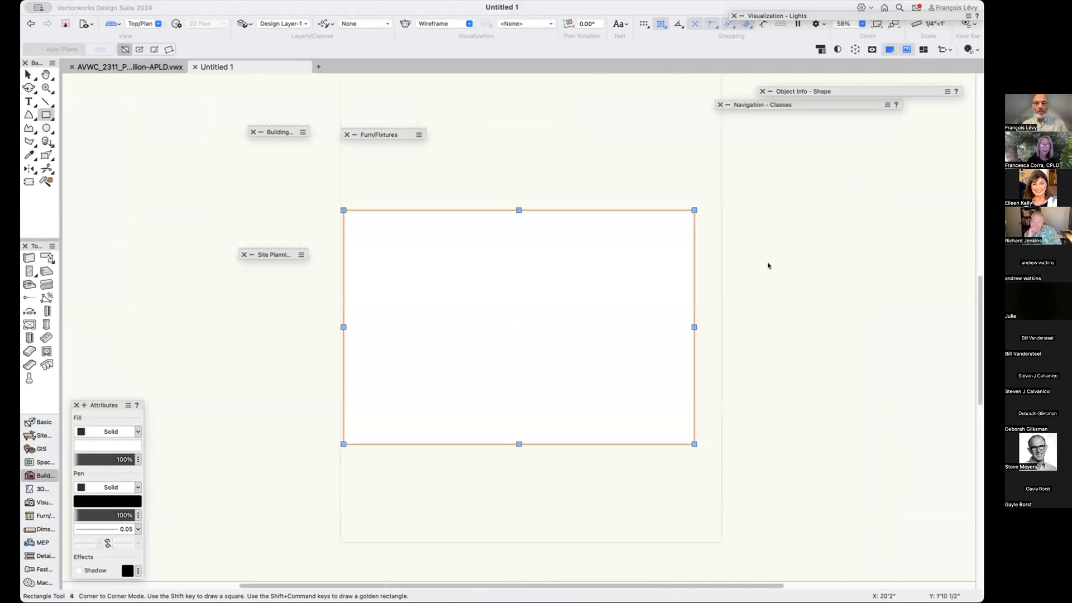
Centre the rectangle on the drawing origin and add a copy rotated 90° about the same centre.
key("x")
left_click_drag(518, 327, 531, 293)
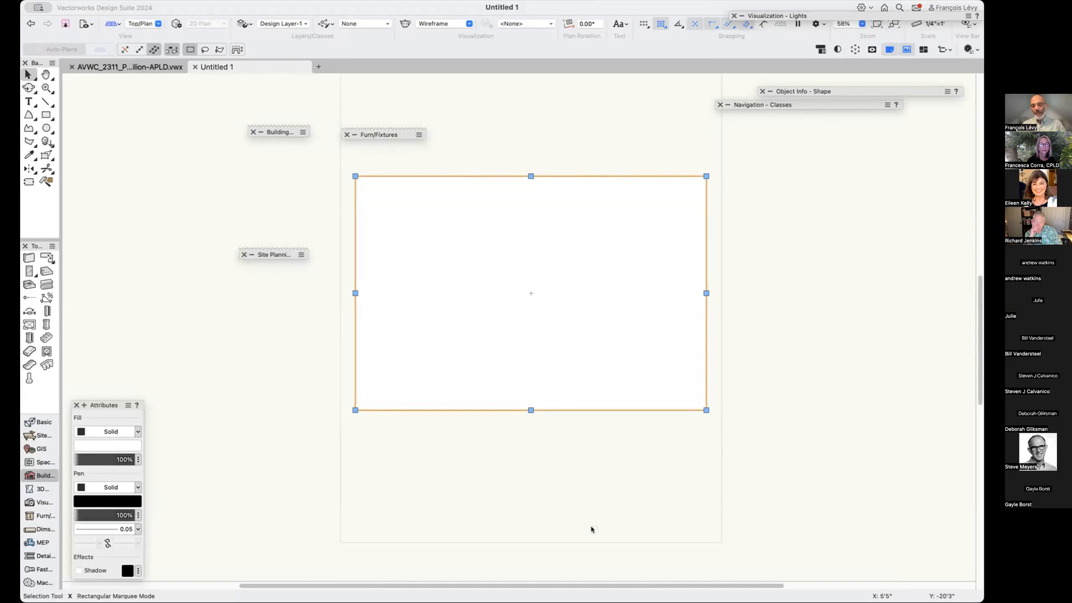
key("super+l")
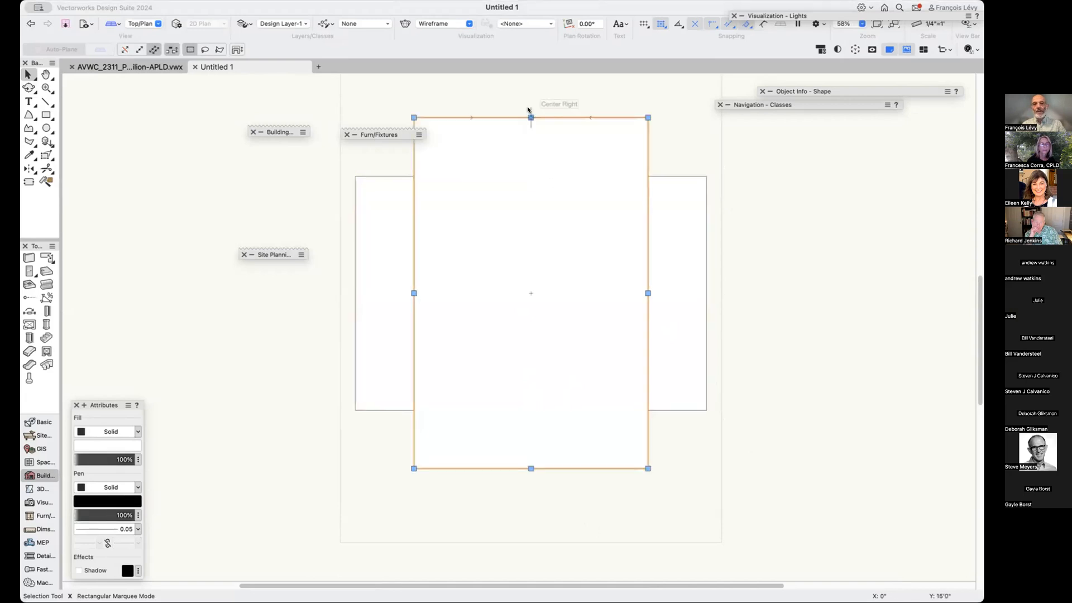
Shorten the rotated rectangle to the original's upper and lower edges, then set its height to 20'2" about its centre.
left_click_drag(531, 118, 531, 176)
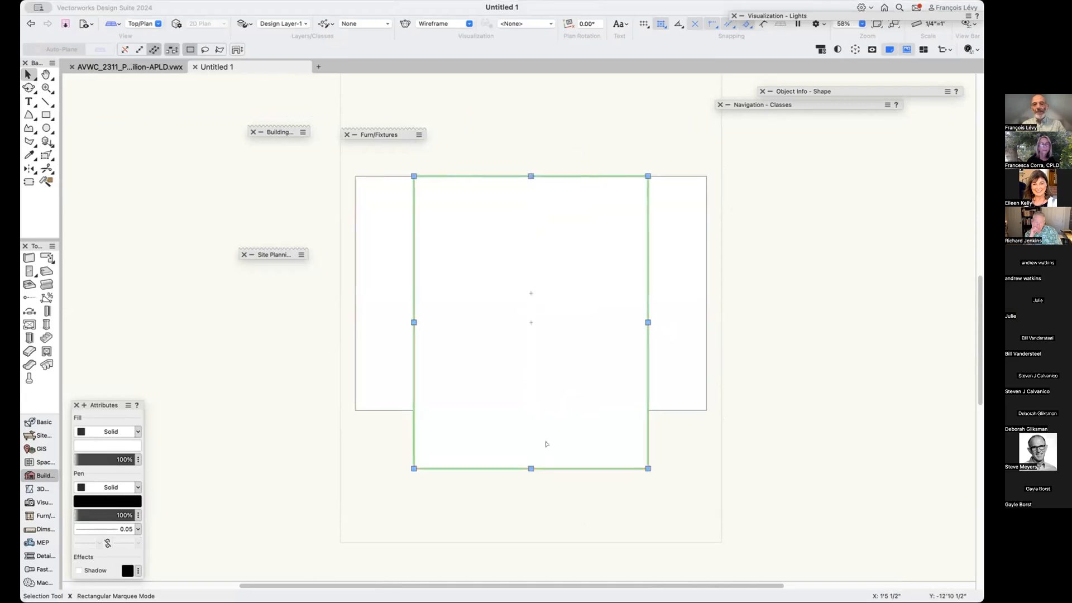
left_click_drag(527, 465, 531, 409)
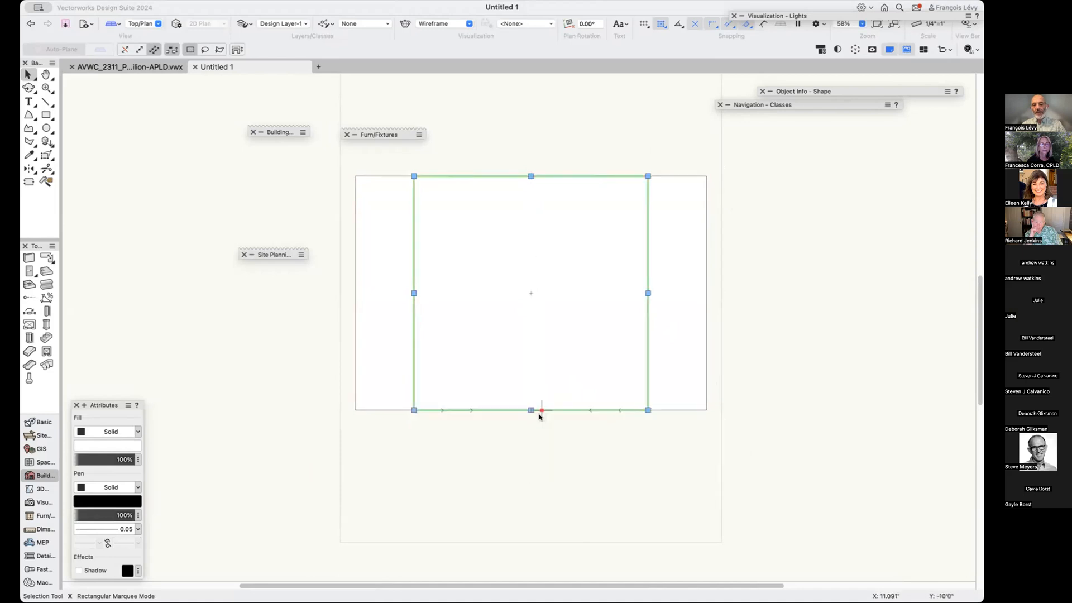
mouse_move(790, 106)
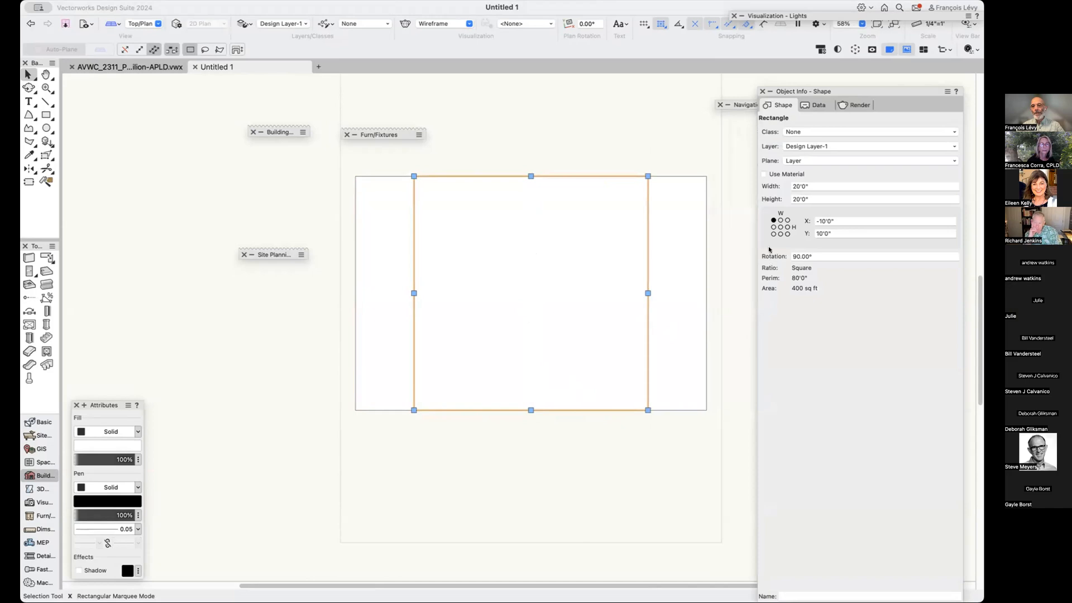
left_click(781, 227)
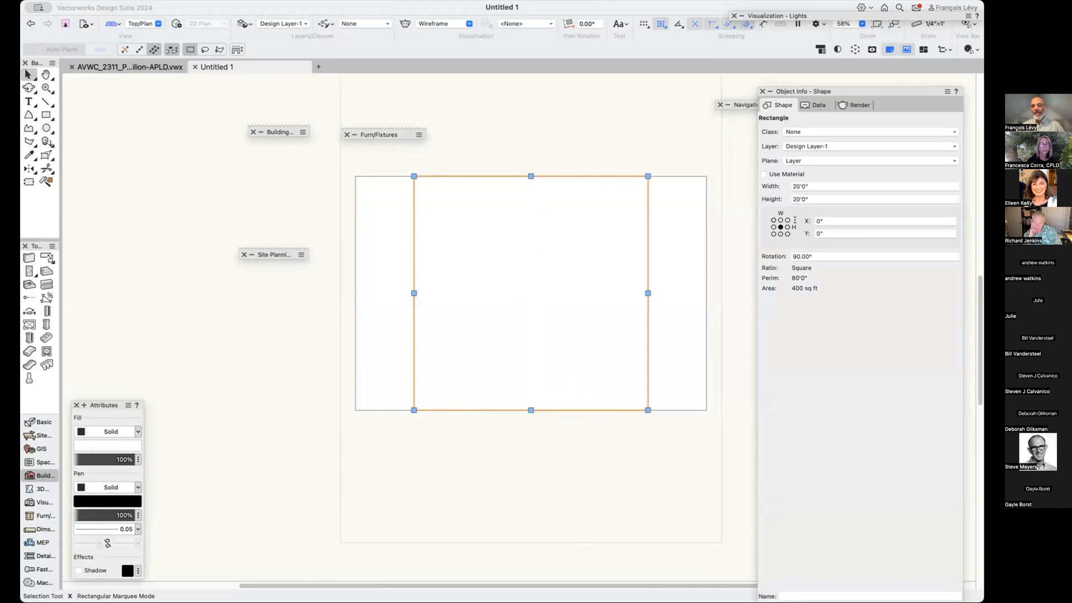
left_click(811, 196)
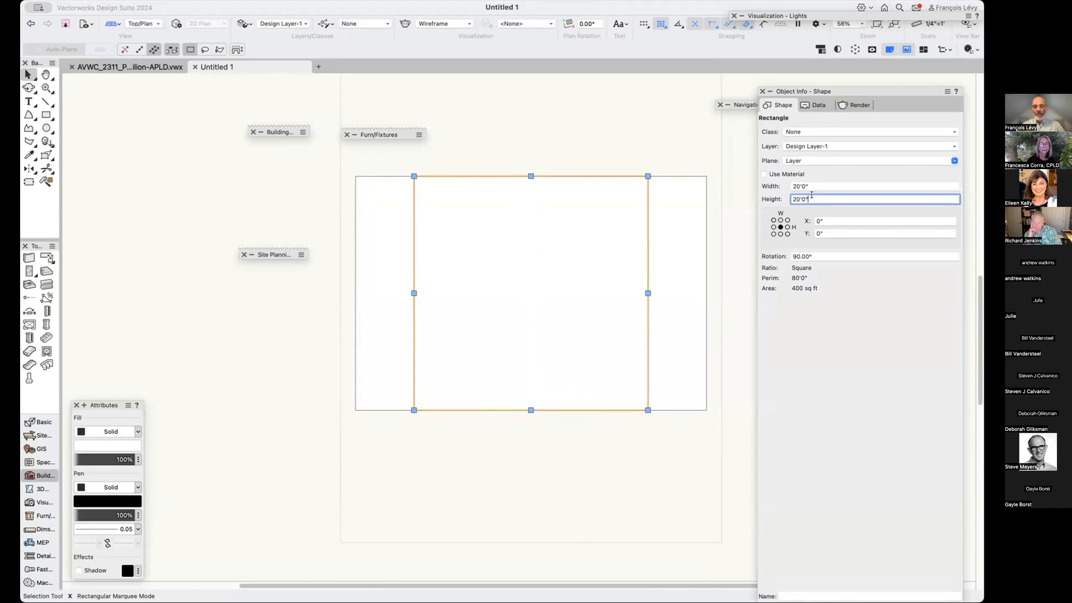
type("+2")
key("Return")
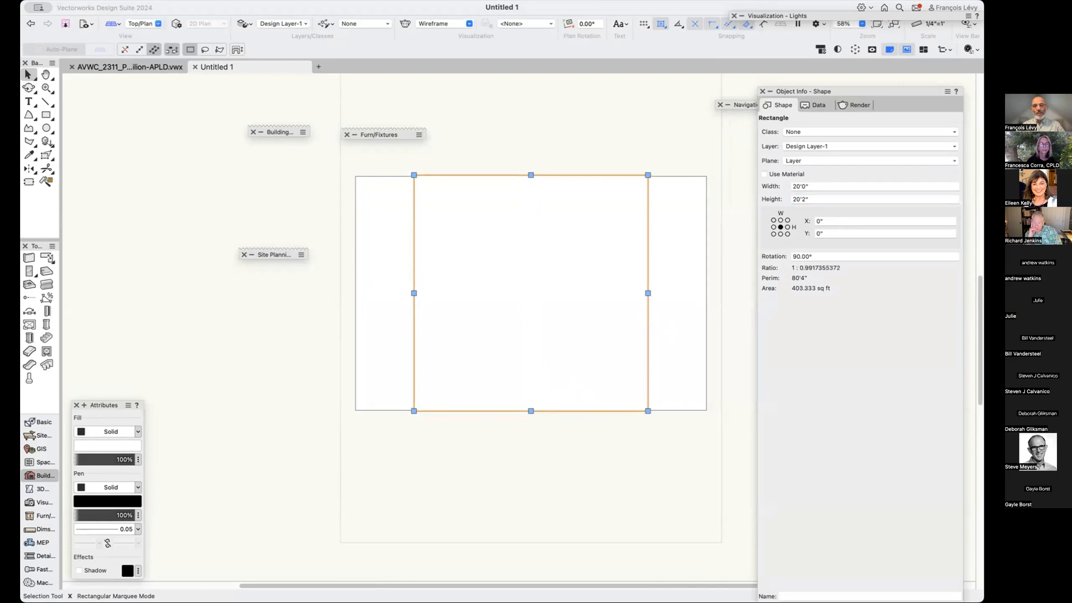
Merge the two overlapping rectangles into a single outline with small jogs along its long sides.
left_click(685, 244, "shift")
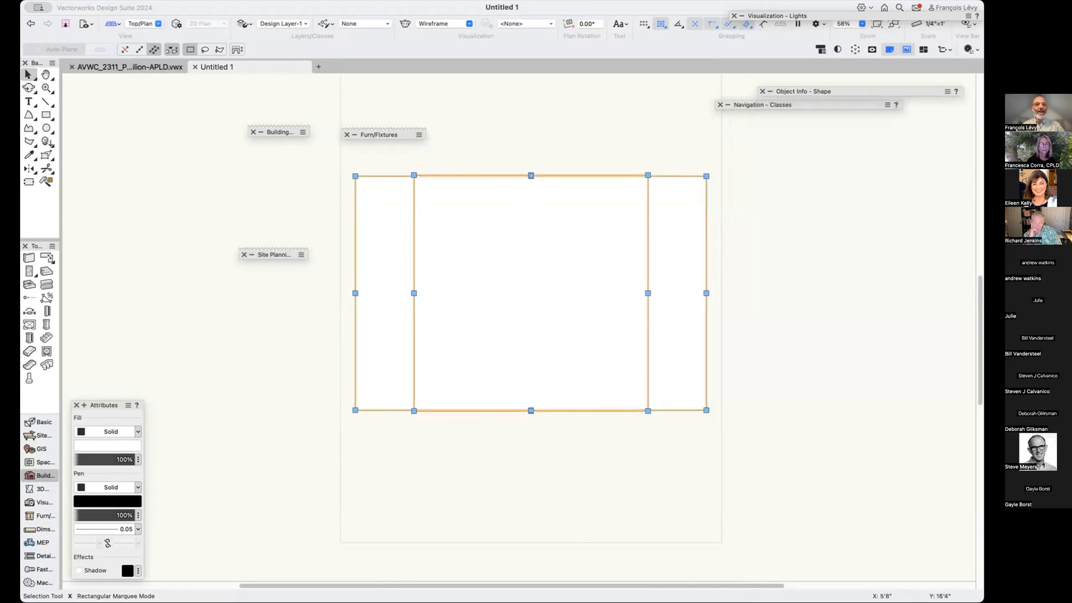
left_click(205, 1)
left_click(238, 138)
left_click(625, 125)
key("c")
left_click_drag(662, 162, 642, 180)
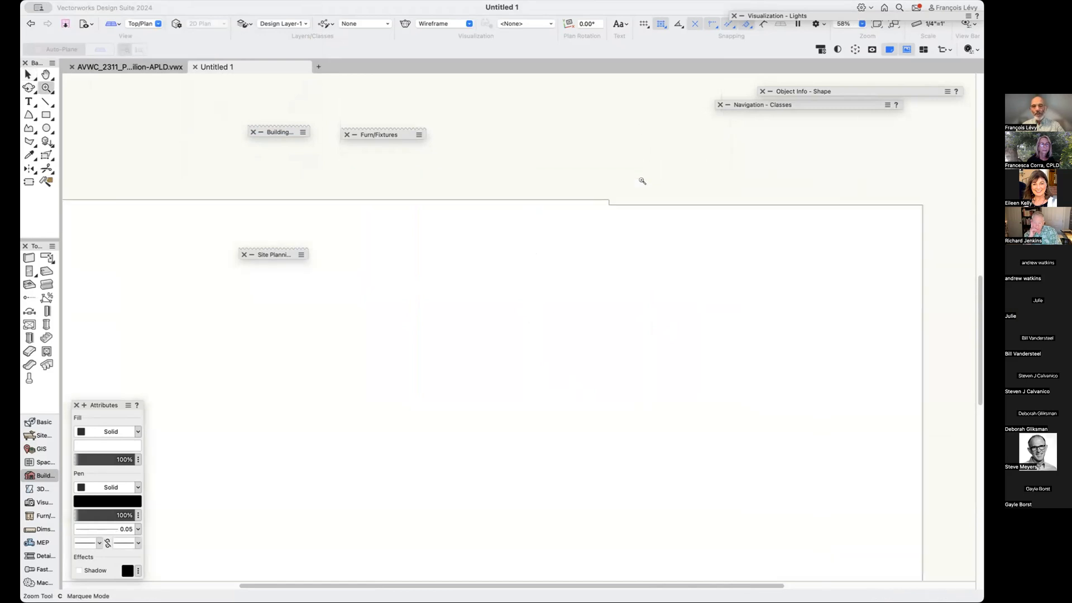
key("super+2")
key("super+2")
key("super+2")
key("super+2")
scroll(362, 411, "left", 5)
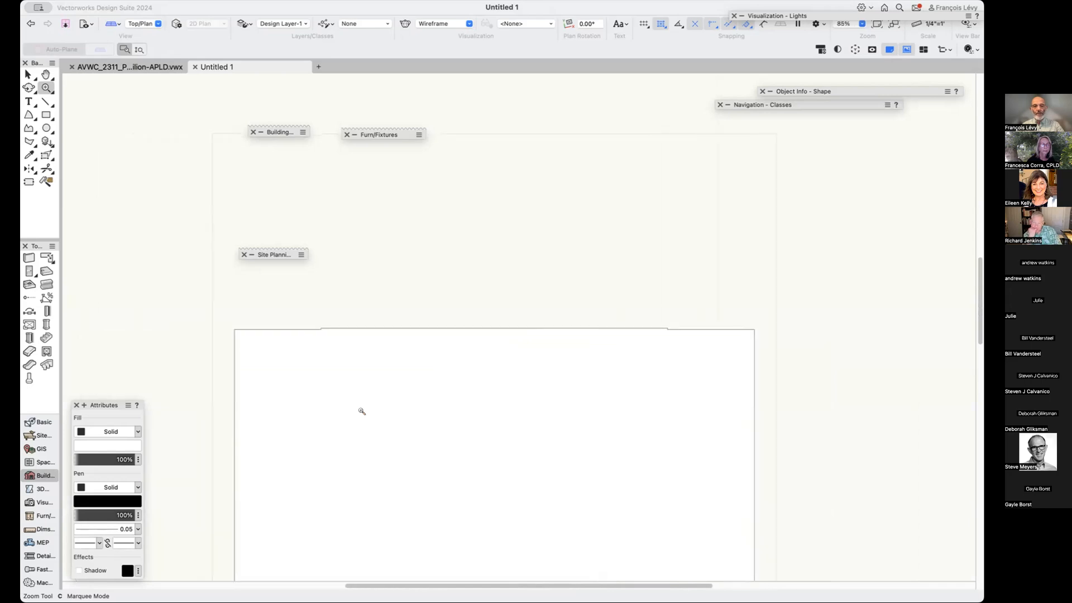
Create a roof from the merged outline with a 30° pitch, 6" thickness and 1'0" eave overhang.
scroll(363, 411, "down", 2)
key("x")
left_click(385, 412)
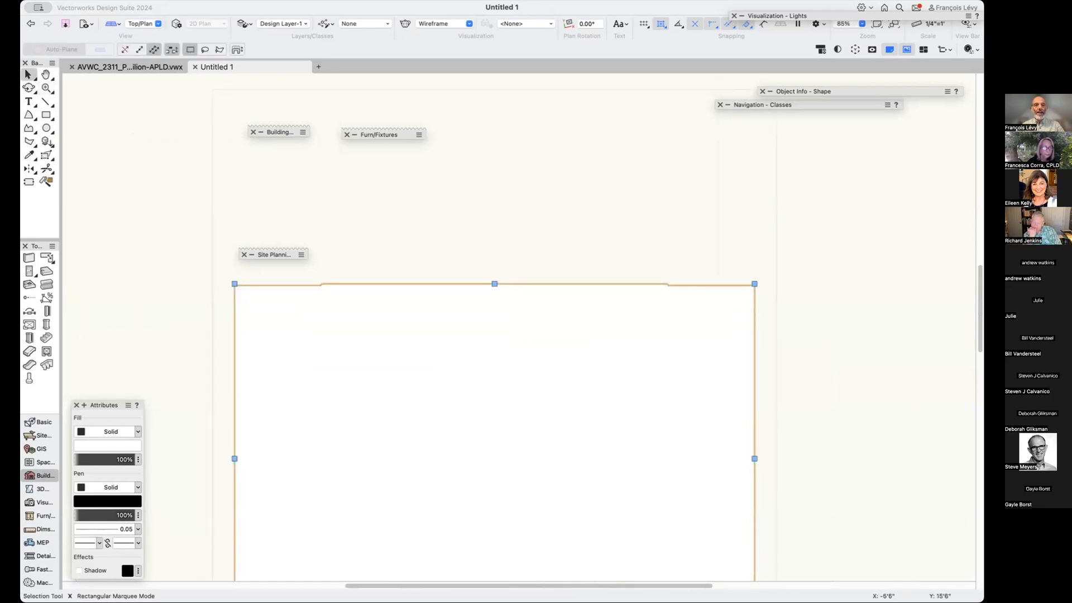
left_click(270, 1)
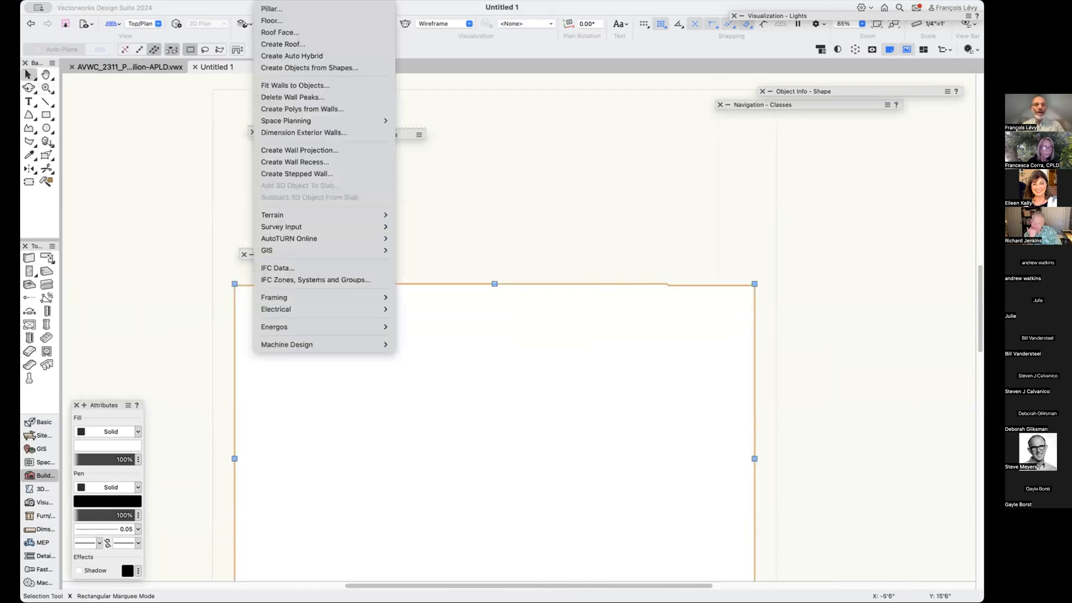
left_click(279, 44)
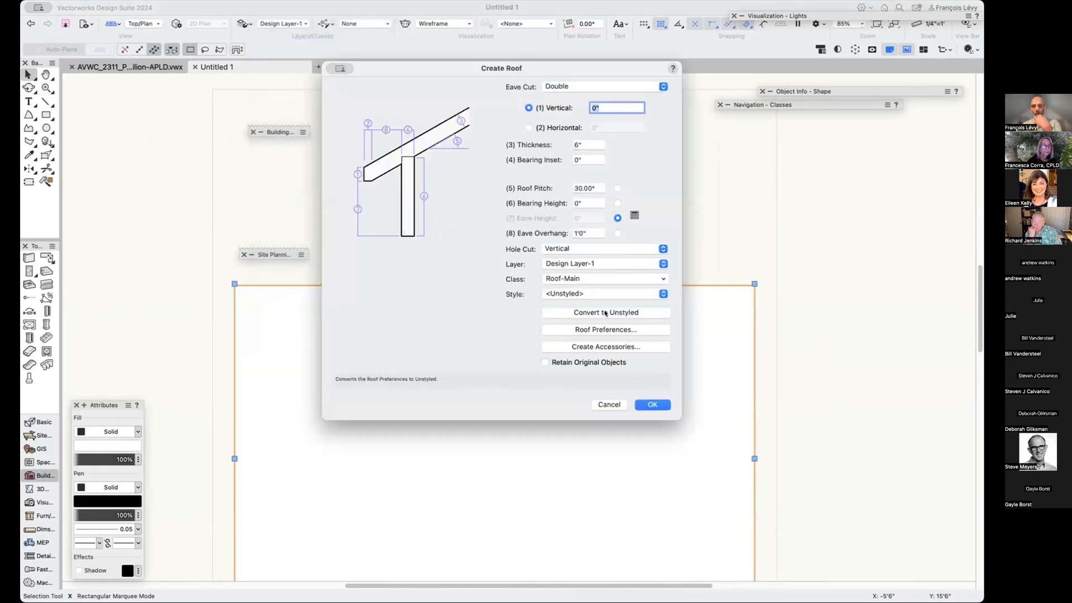
left_click(652, 404)
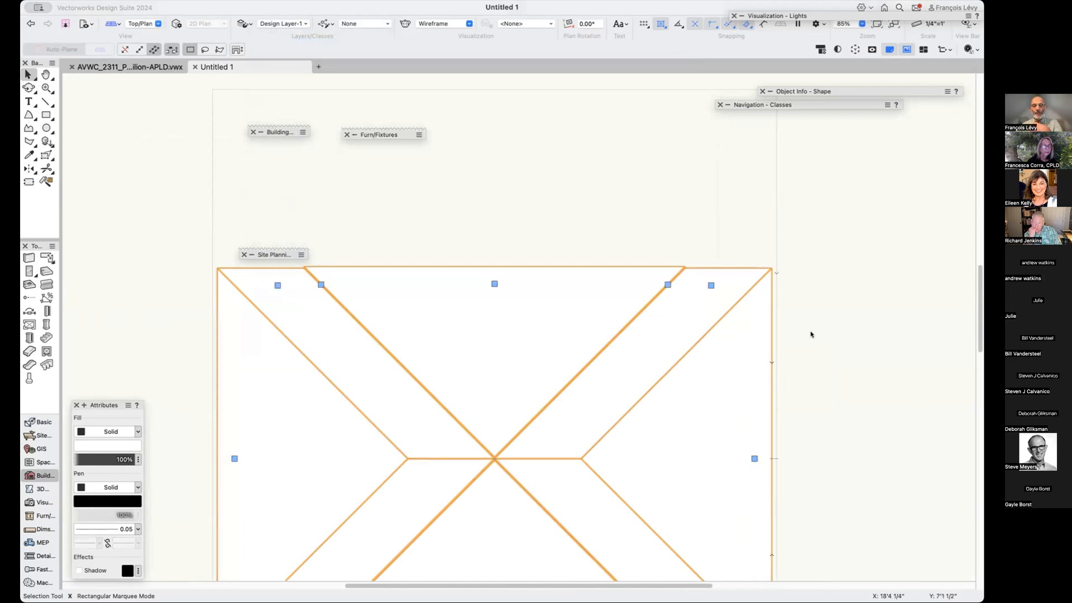
Change the roof edge at the middle of the upper long side from eave to Gable.
double_click(494, 284)
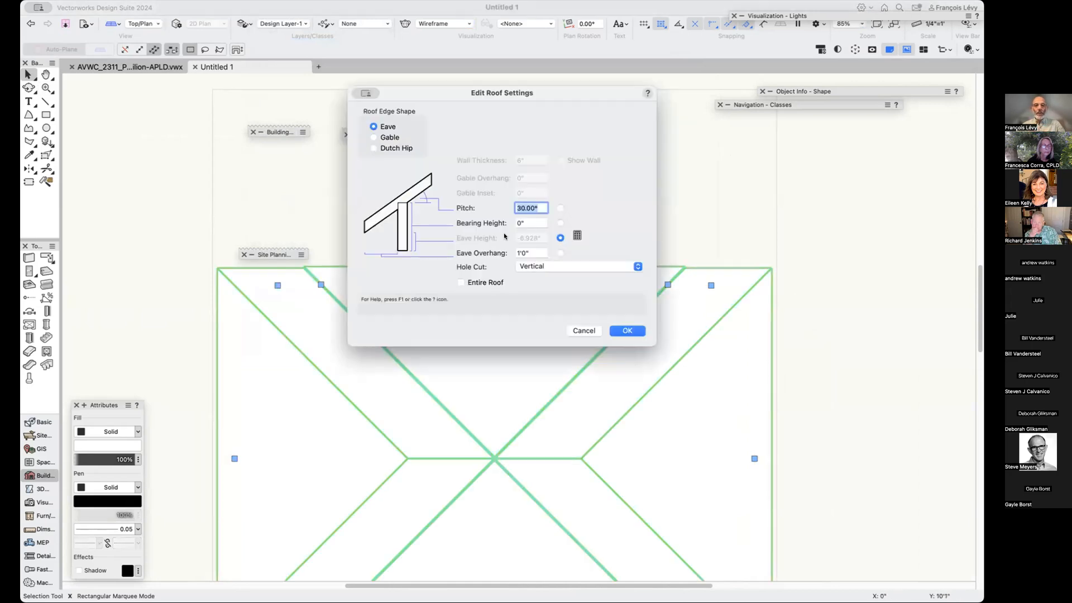
left_click(374, 136)
left_click(628, 330)
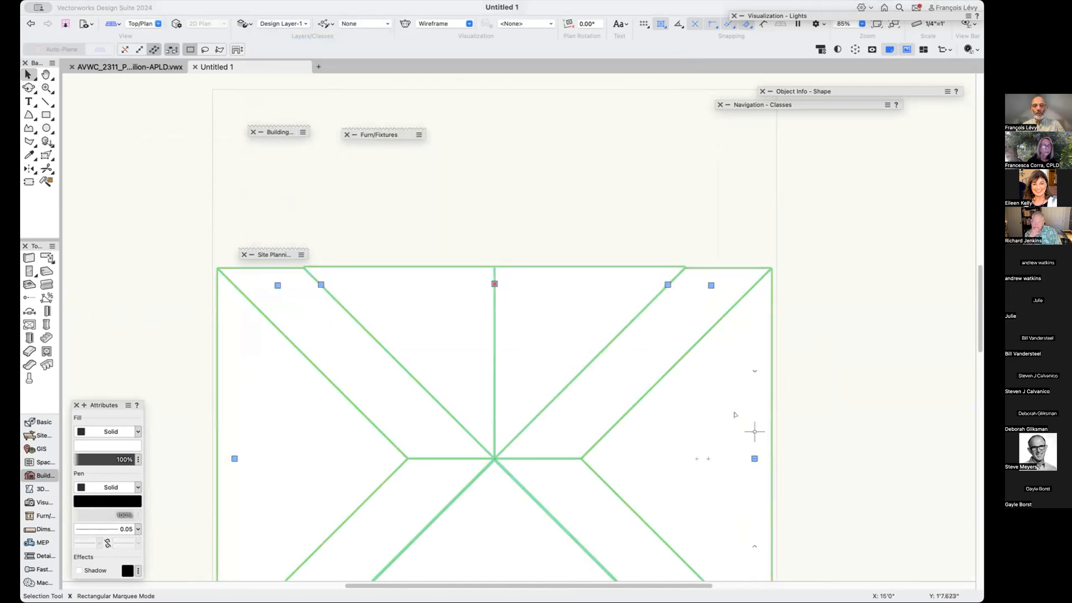
Change the roof edges at the middle of both short sides from eave to Gable.
double_click(737, 434)
left_click(389, 138)
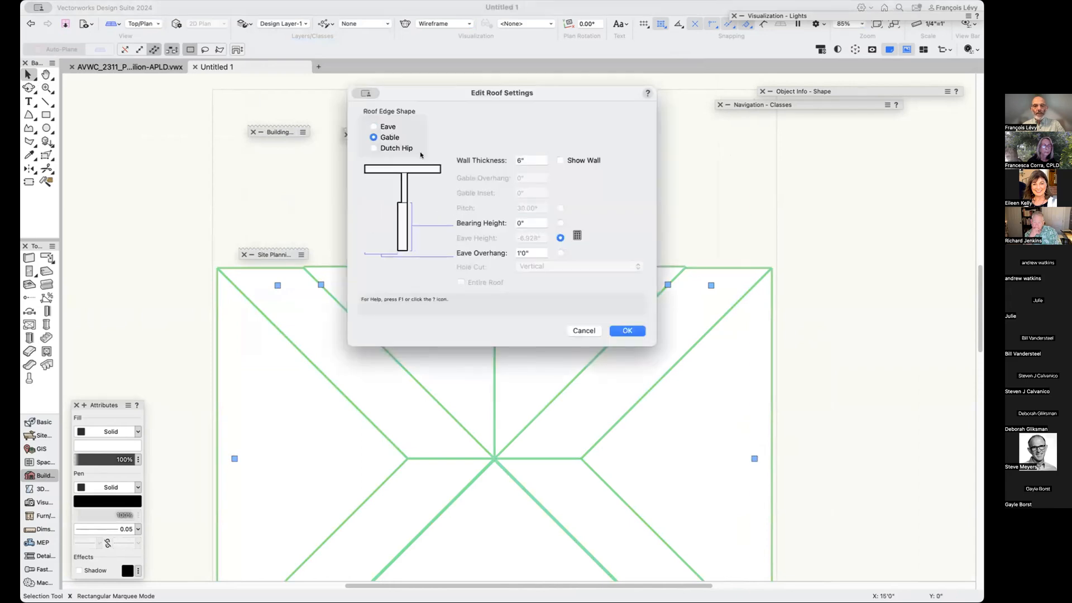
left_click(634, 333)
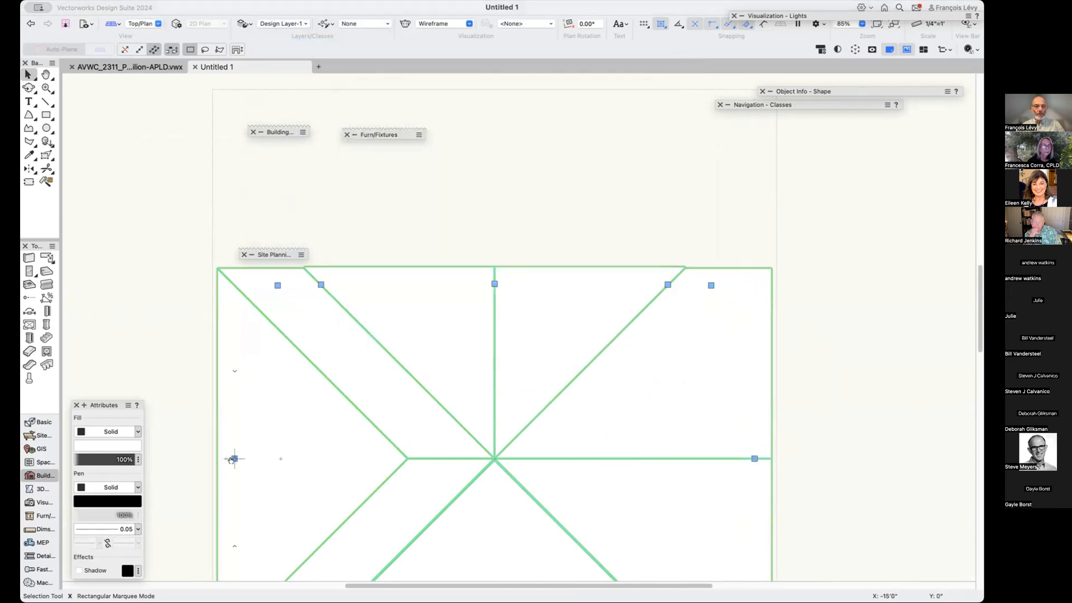
double_click(232, 457)
left_click(390, 138)
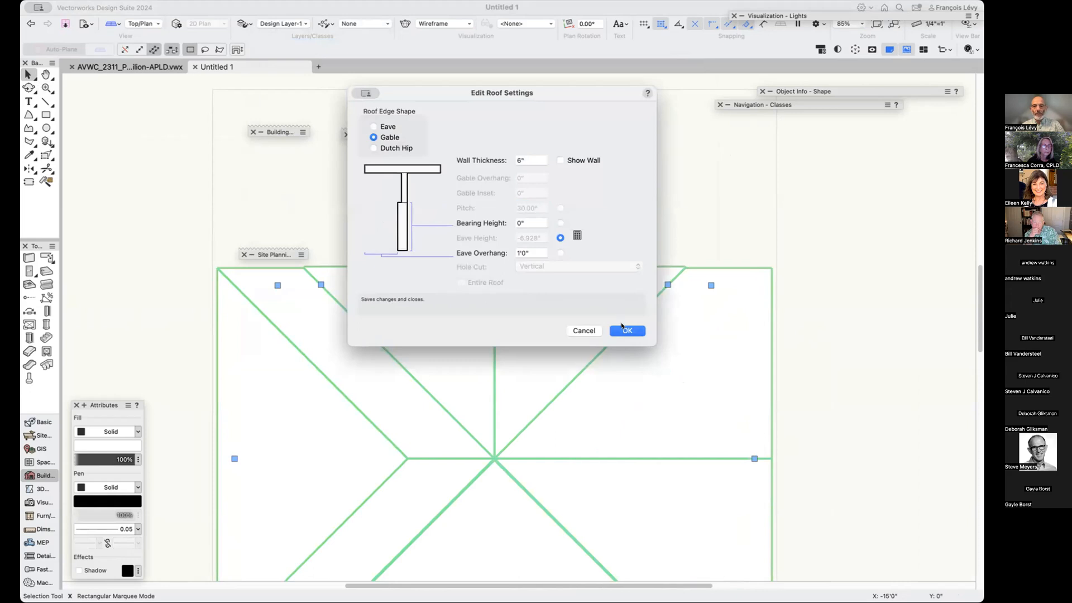
left_click(626, 331)
Change the roof edge at the middle of the lower long side from eave to Gable.
scroll(559, 335, "down", 5)
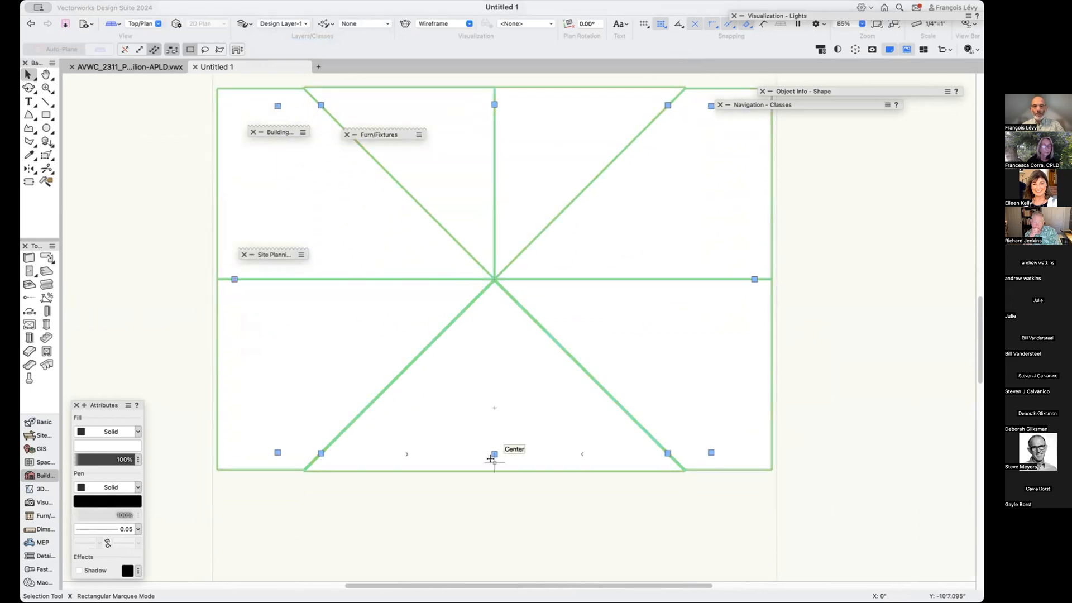
double_click(495, 455)
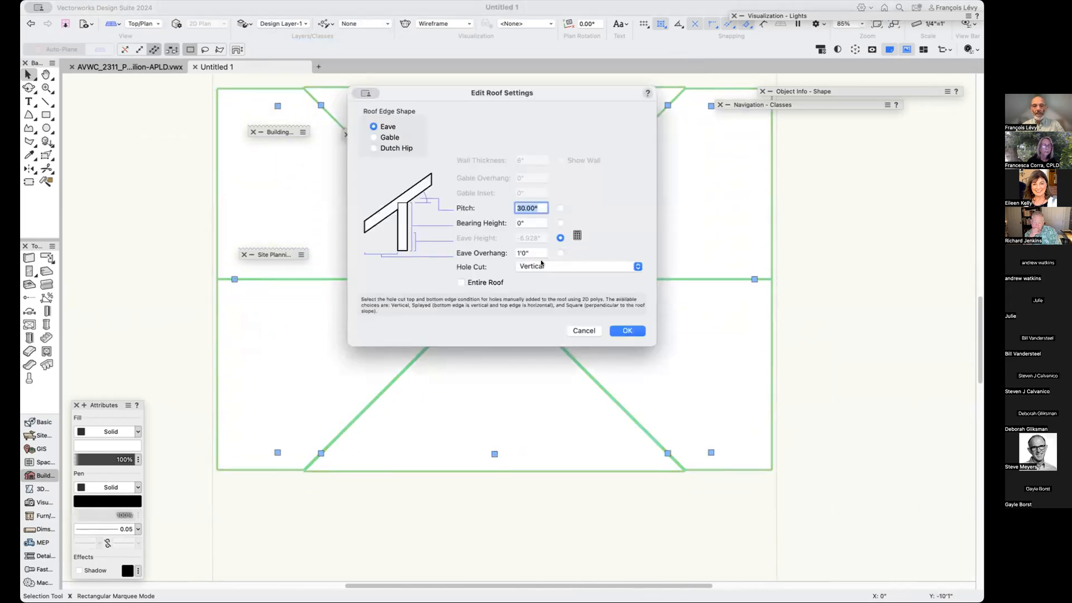
left_click(556, 238)
left_click(627, 330)
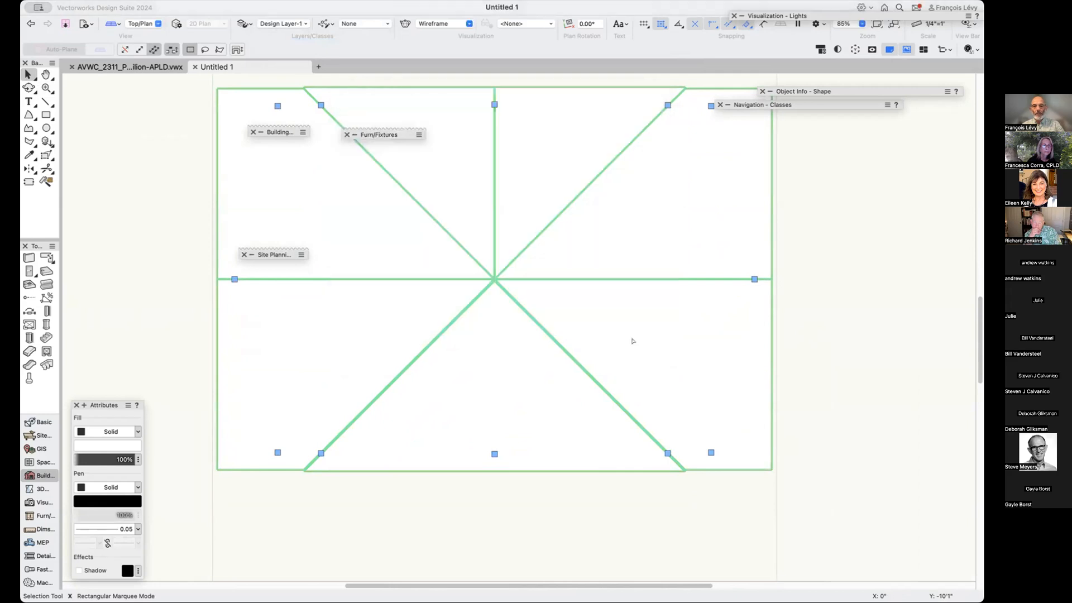
Orbit the roof in 3D to examine its four gable ends, and return to the plan view.
middle_click_drag(631, 392, 608, 402, "ctrl")
left_click_drag(608, 402, 526, 272)
mouse_move(646, 367)
left_mouse_down()
mouse_move(639, 359)
mouse_move(534, 375)
mouse_move(419, 307)
mouse_move(403, 340)
mouse_move(517, 335)
mouse_move(591, 361)
mouse_move(628, 390)
mouse_move(735, 392)
mouse_move(753, 409)
mouse_move(765, 409)
mouse_move(759, 359)
mouse_move(775, 386)
left_mouse_up()
key("x")
key("super+5")
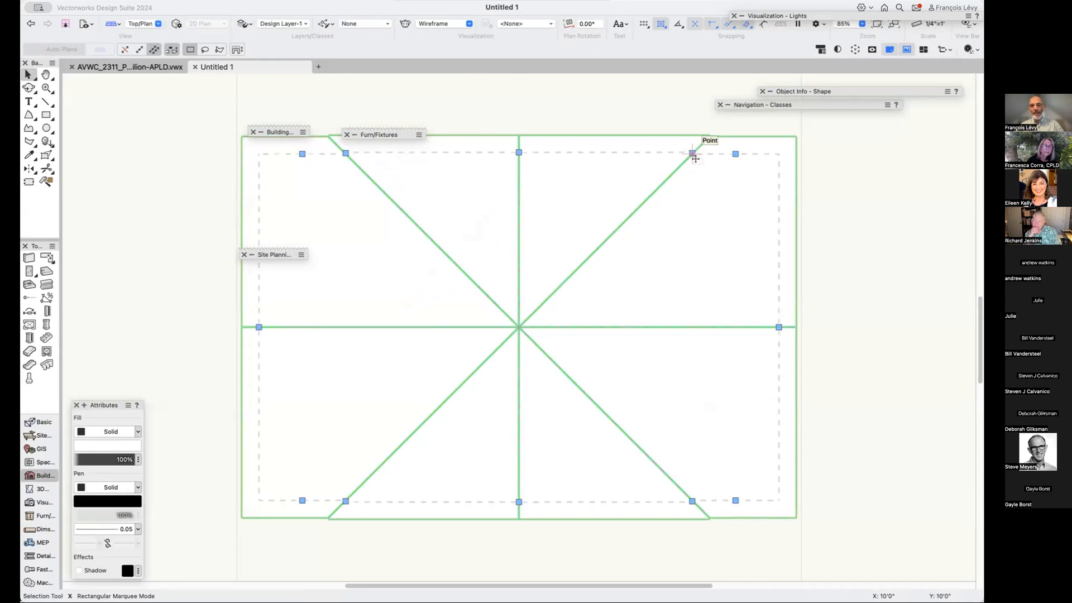
key("c")
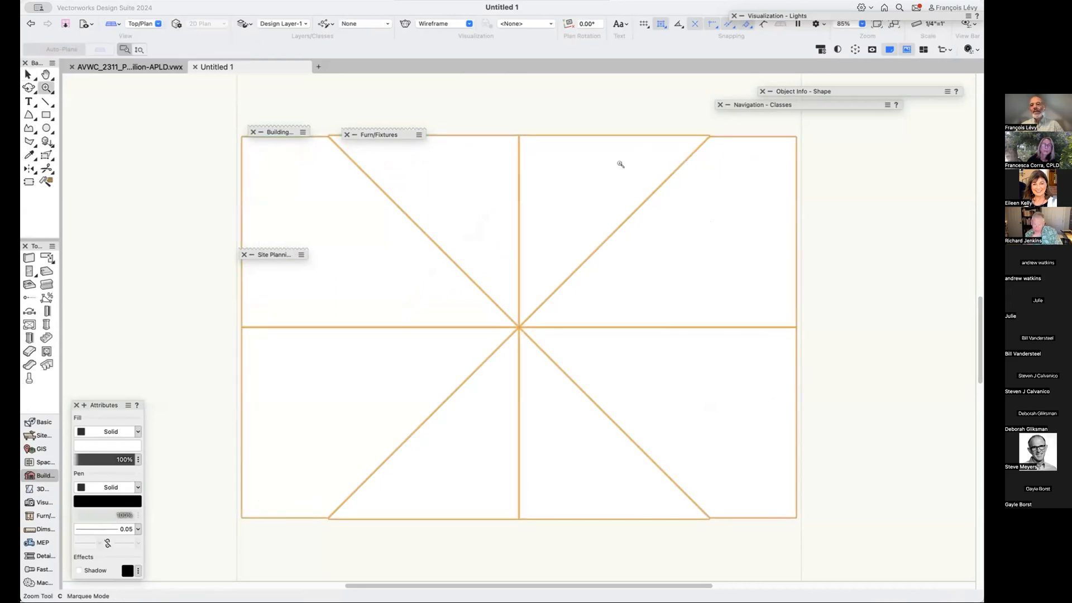
Undo the last gable change, and ungroup the roof object into separate roof faces.
key("super+z")
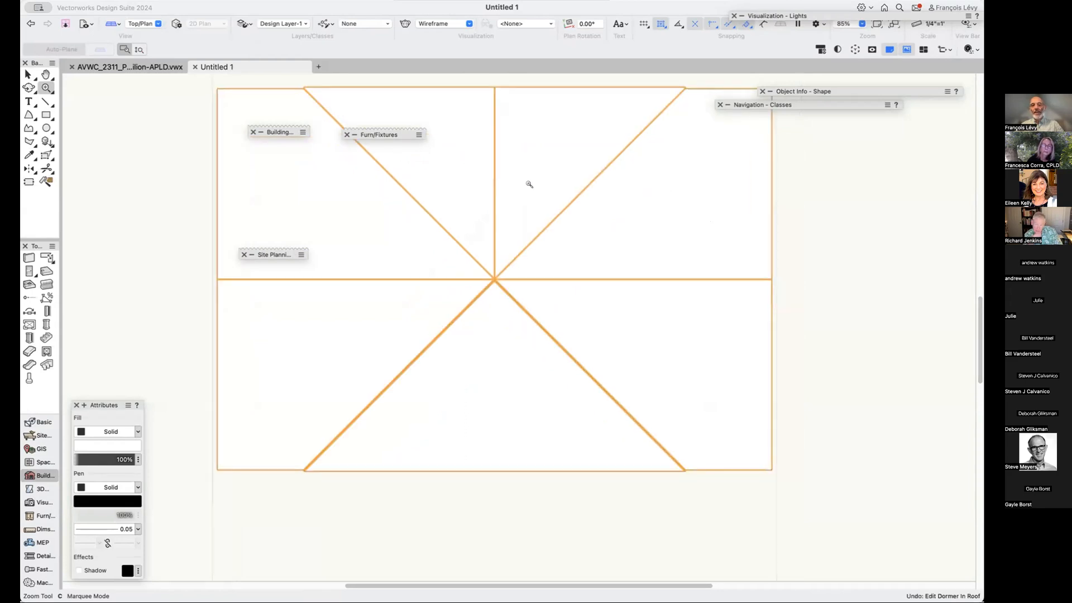
left_click(574, 245)
key("x")
key("super+2")
key("super+4")
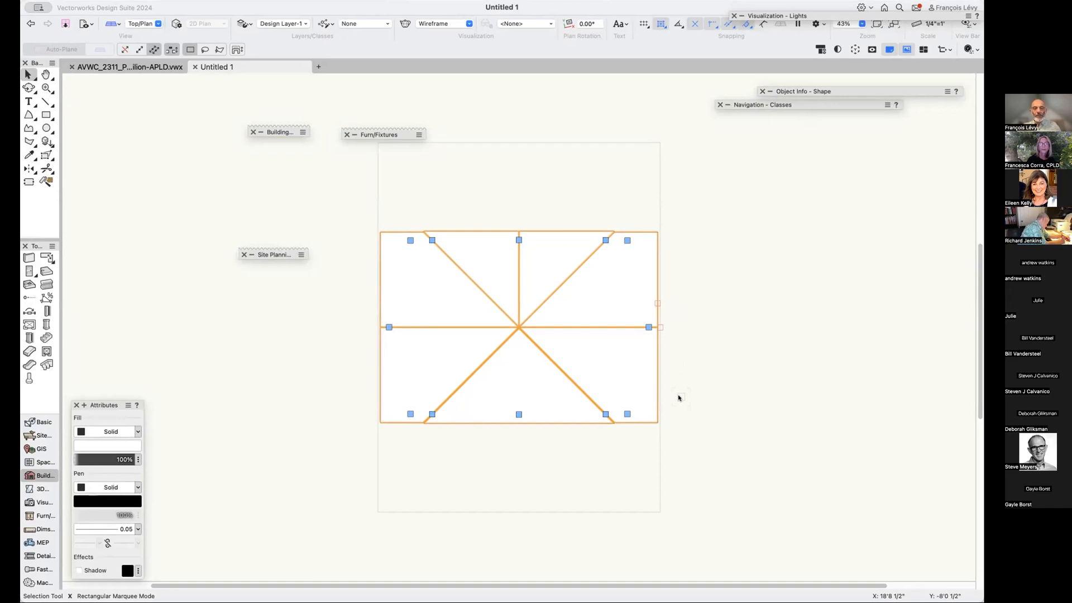
key("super+u")
key("Return")
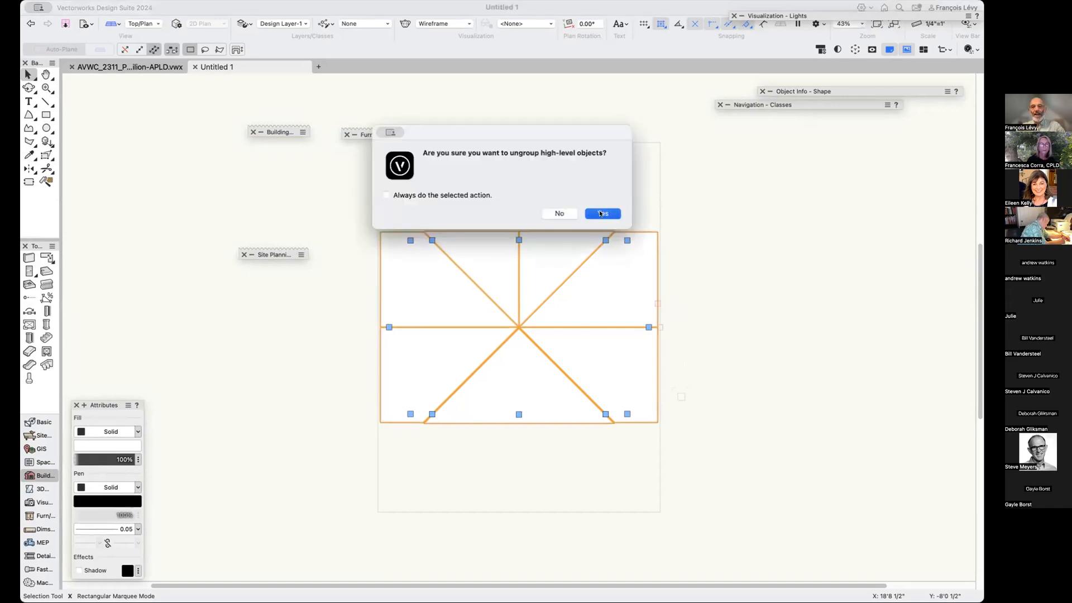
Orbit the ungrouped roof to an orthogonal 3D view and examine the individual roof faces.
key("shift+c")
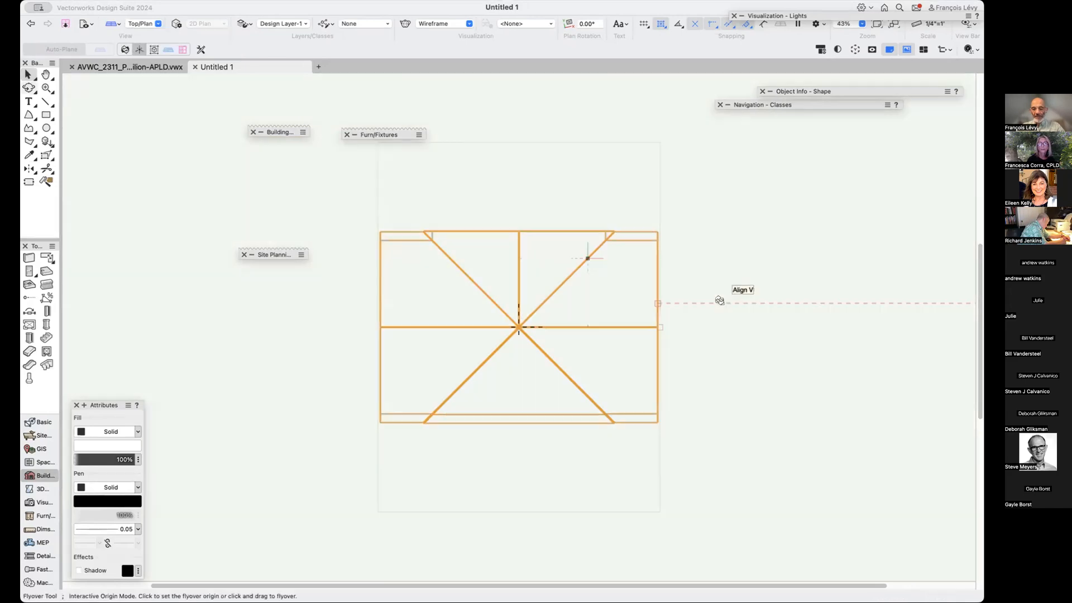
left_click_drag(685, 356, 578, 254)
key("x")
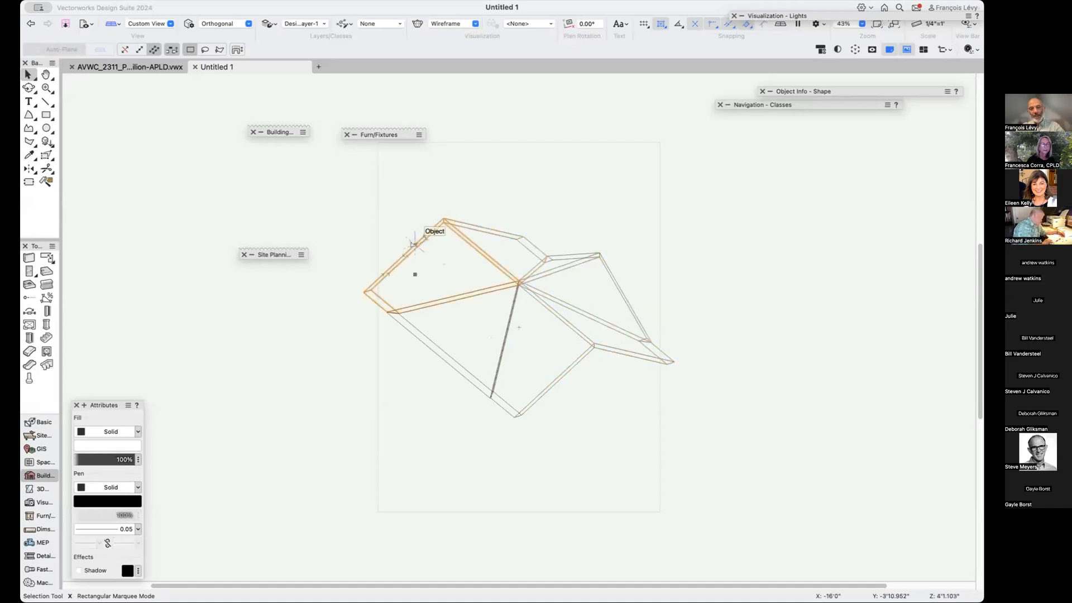
left_click(578, 463)
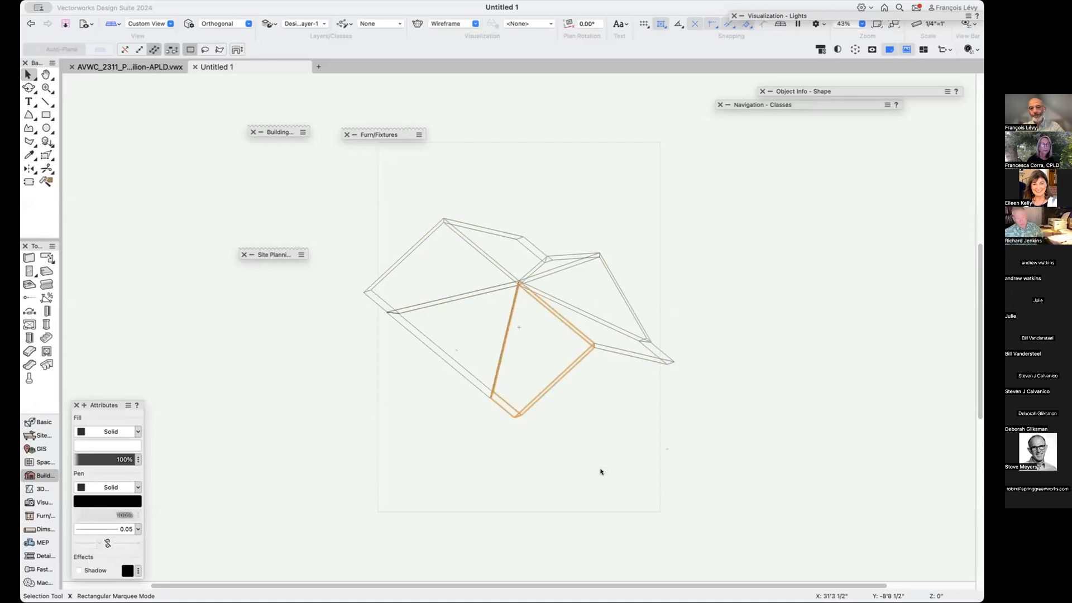
left_click(440, 362)
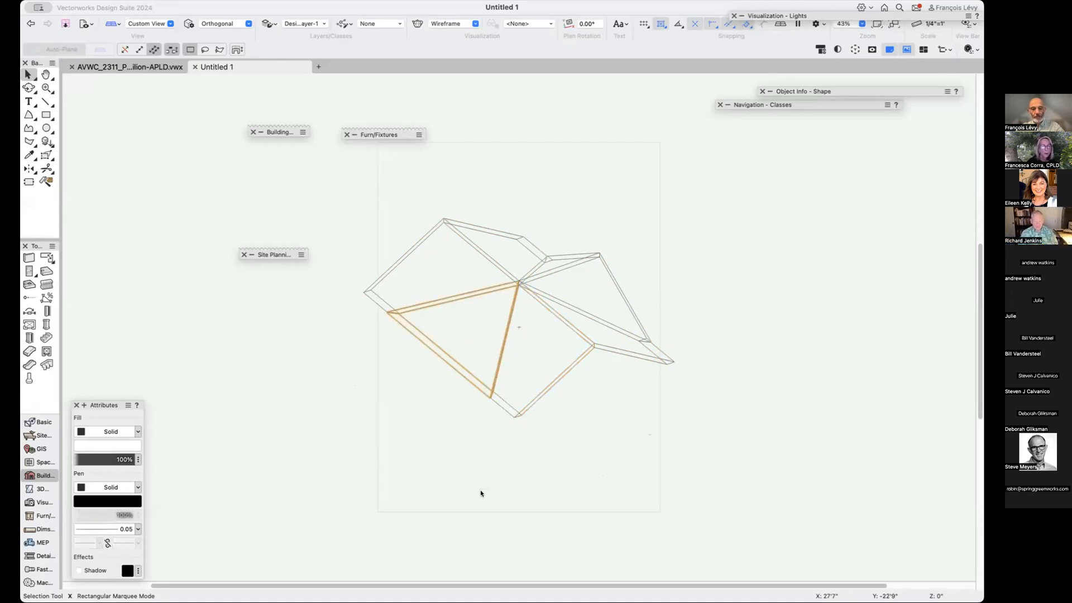
Undo the roof's ungrouping and the gable changes on its two short sides.
key("super+5")
scroll(495, 520, "up", 3)
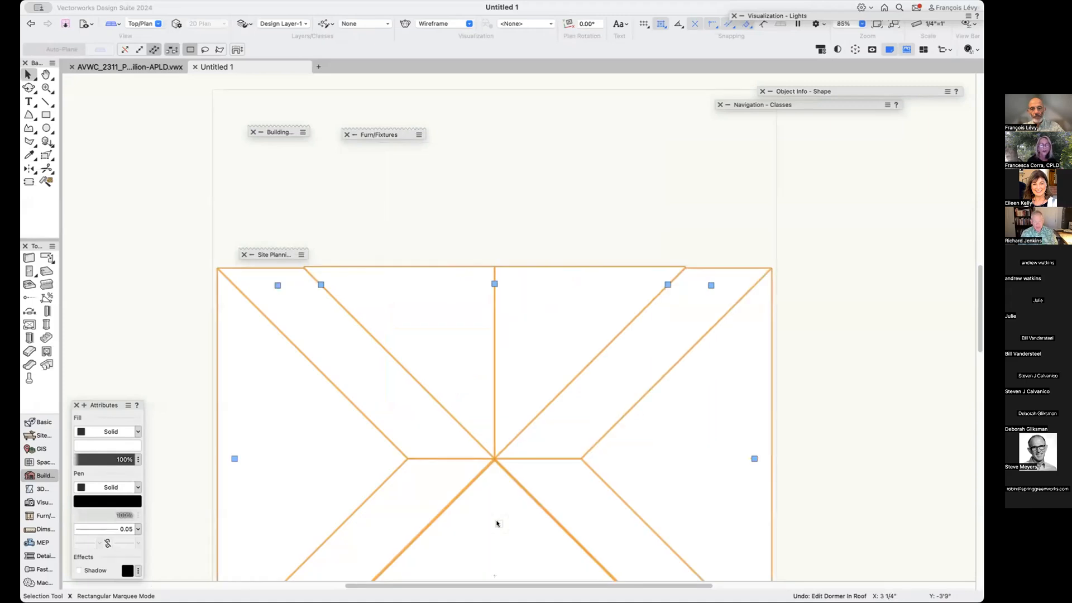
scroll(496, 522, "down", 5)
double_click(495, 418)
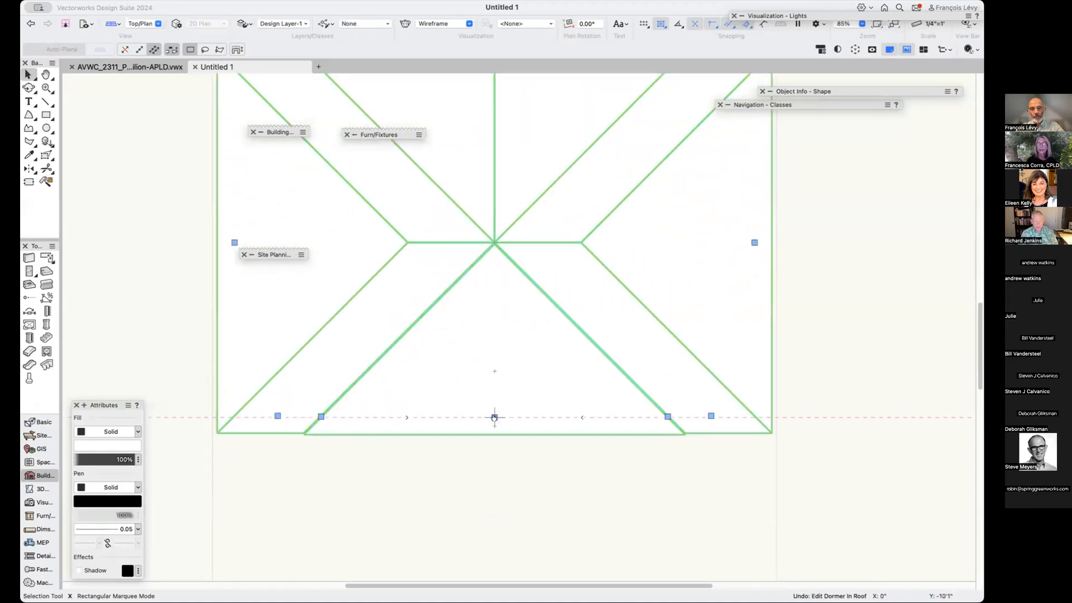
Switch to the AVWC_2311_Pavilion-APLD.vwx document showing the pavilion model.
left_click(583, 330)
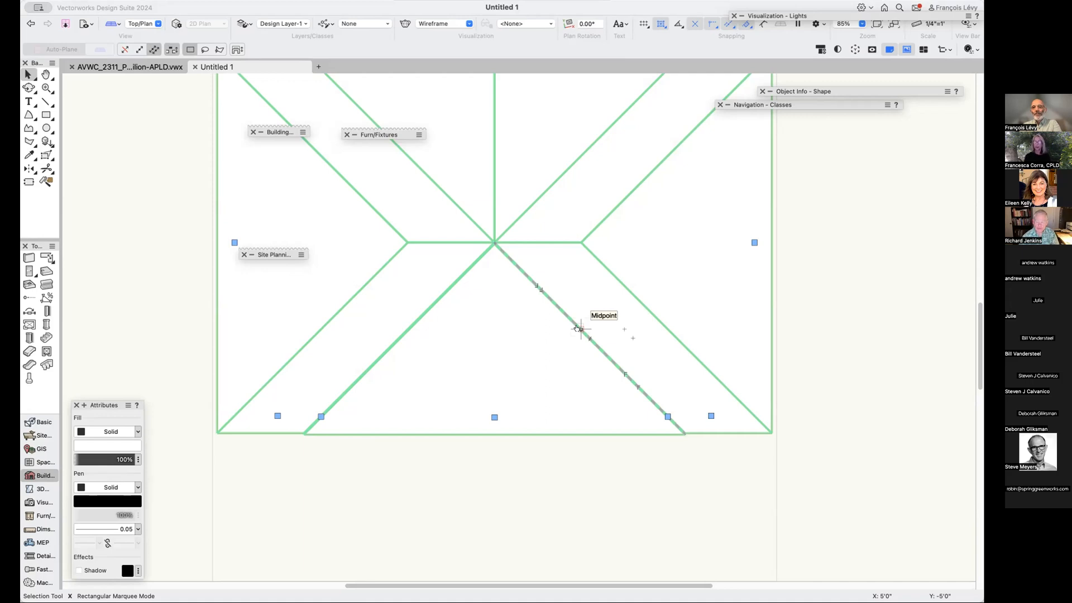
left_click(134, 67)
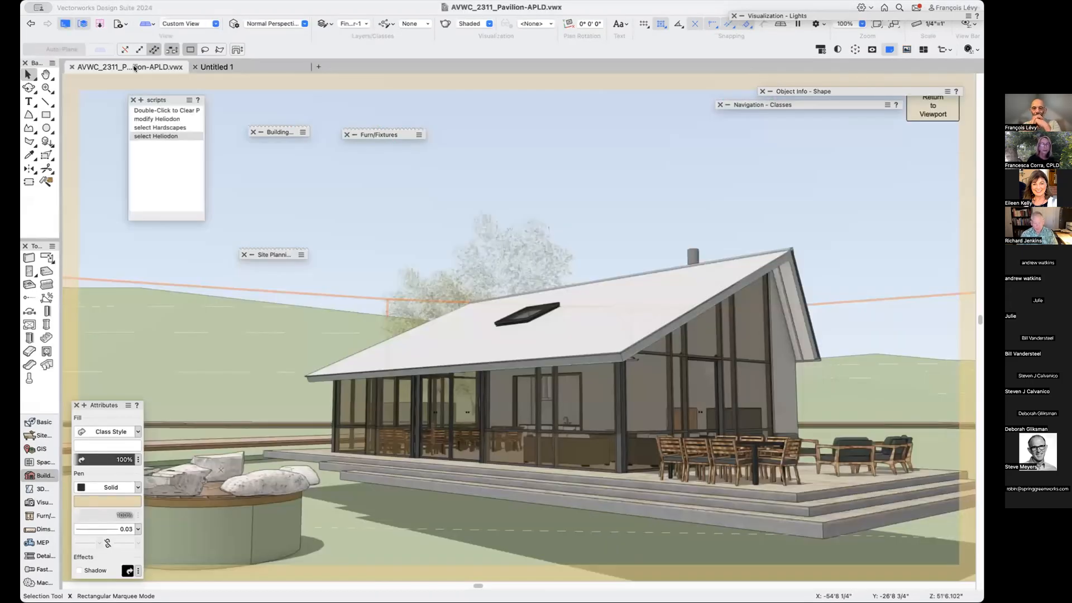